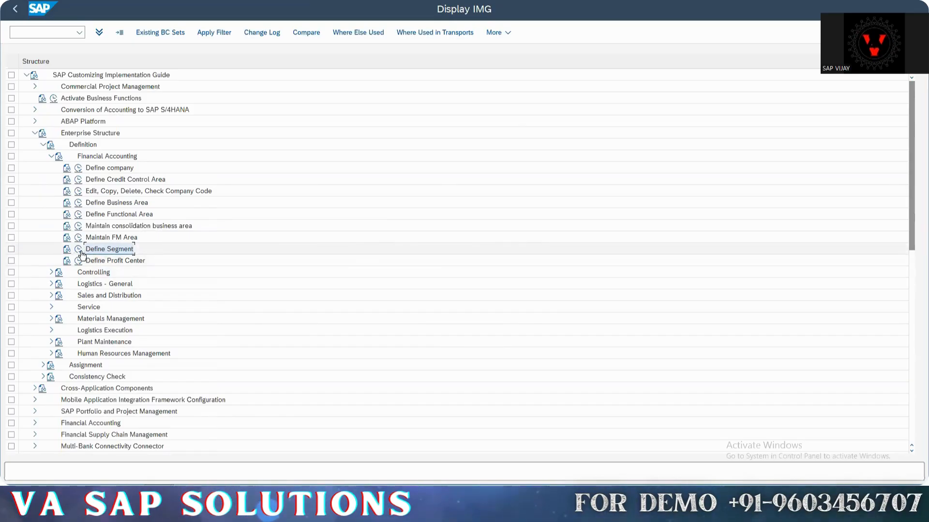
# Step: Open the Define Segment activity under Financial Accounting and look through the list of existing segments
pyautogui.doubleClick(130, 250)
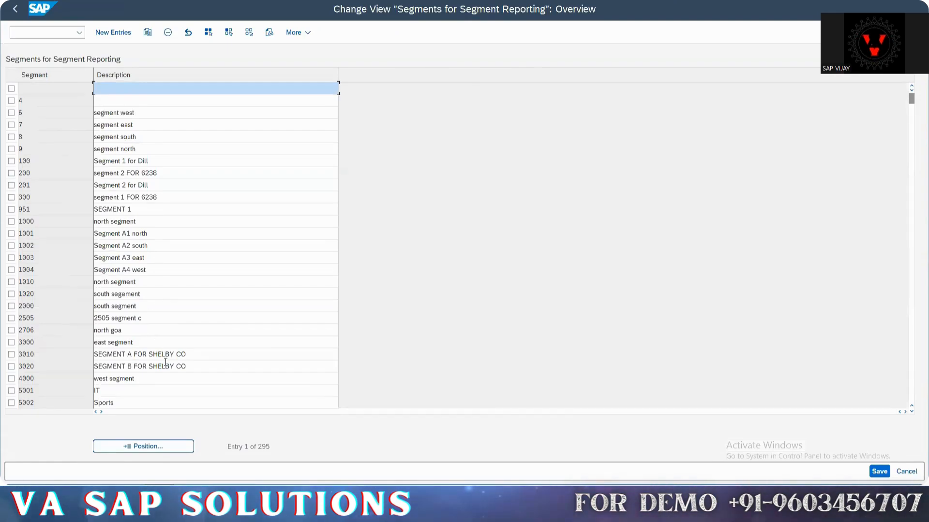
pyautogui.click(135, 330)
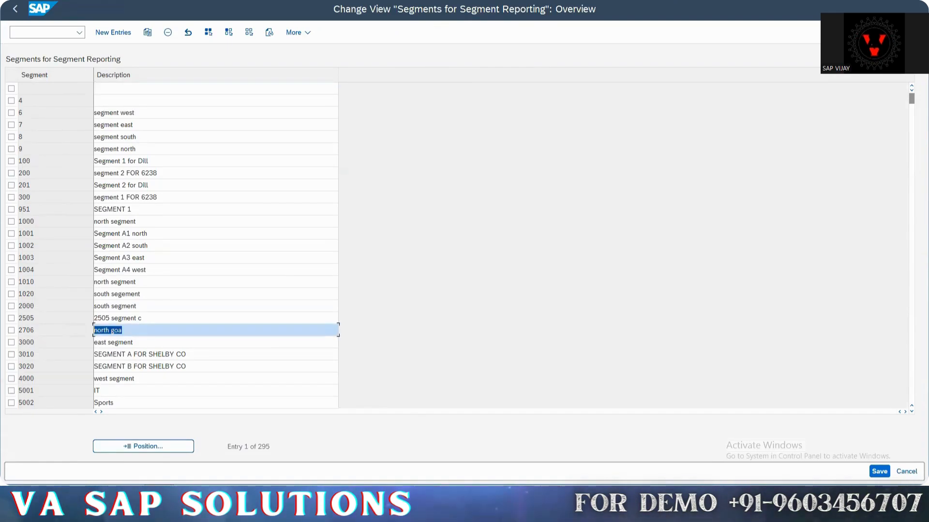
pyautogui.click(138, 343)
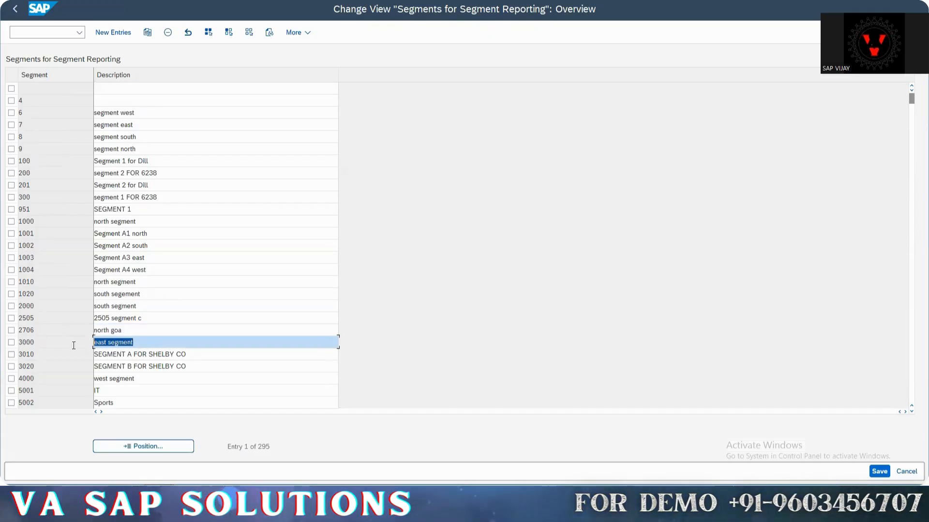
pyautogui.press('Down')
pyautogui.press('Down')
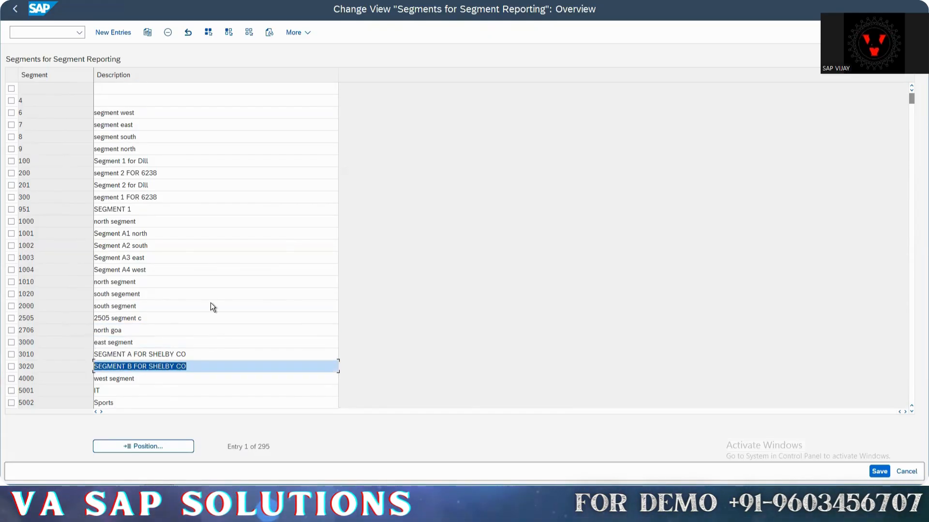
pyautogui.scroll(-3, 211, 306)
pyautogui.click(121, 270)
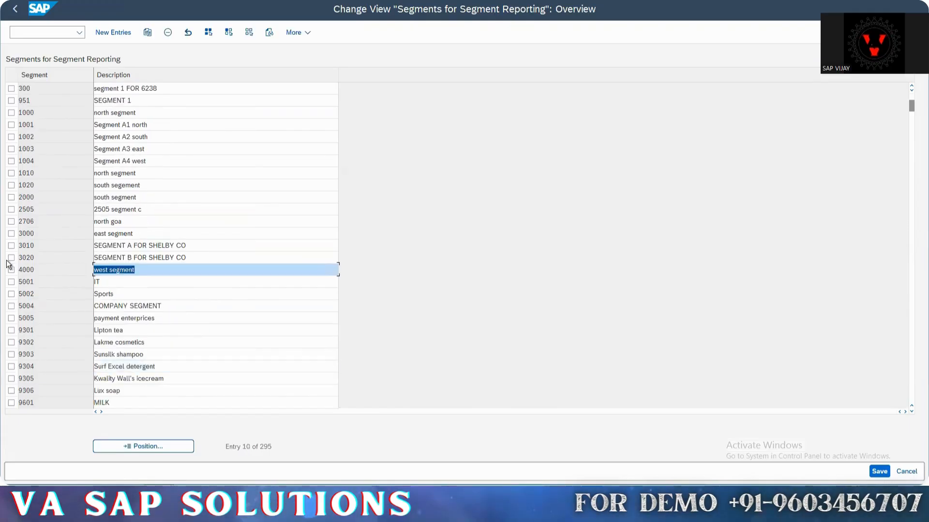
pyautogui.press('Down')
pyautogui.press('Down')
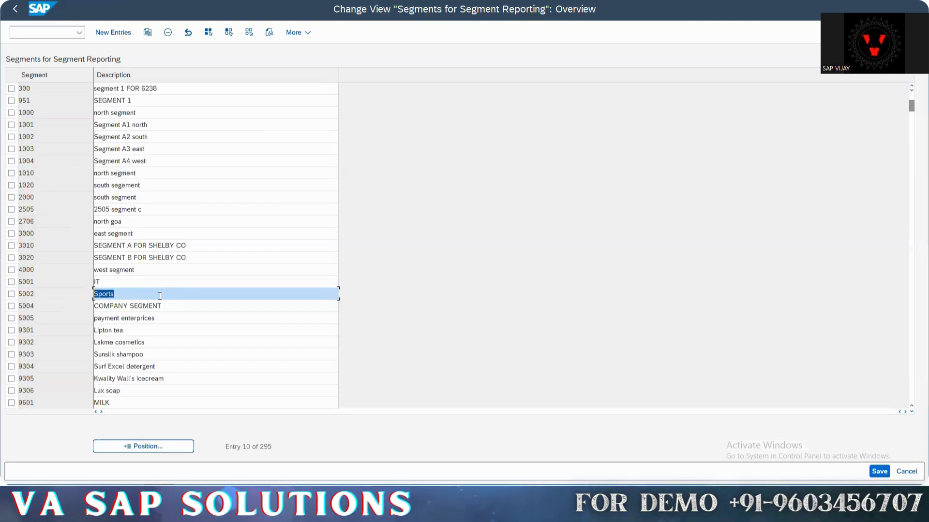
# Step: Review the region-based segment entries such as 1001, 1004 and 1010 in the segment list
pyautogui.moveTo(154, 129); pyautogui.dragTo(12, 133)
pyautogui.moveTo(160, 139); pyautogui.dragTo(22, 152)
pyautogui.moveTo(154, 174); pyautogui.dragTo(28, 173)
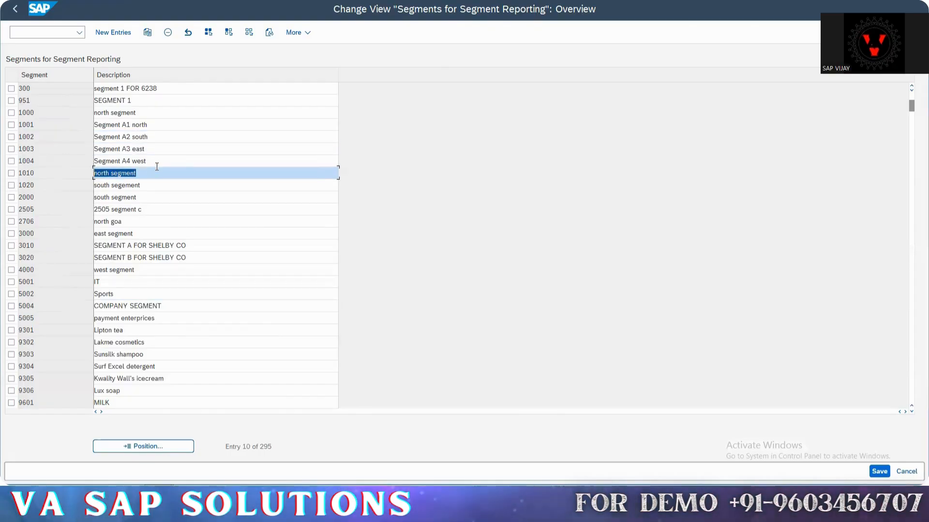
pyautogui.moveTo(160, 161); pyautogui.dragTo(74, 162)
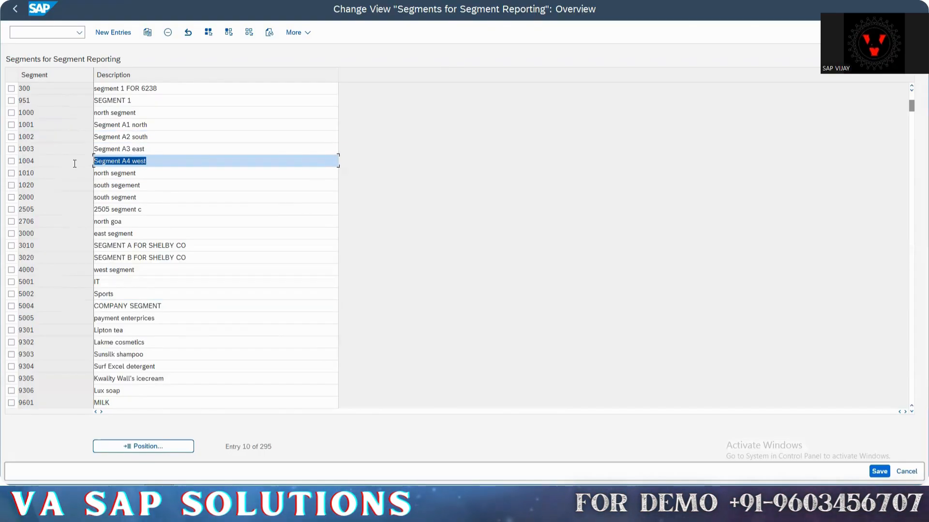
pyautogui.click(170, 125)
pyautogui.moveTo(170, 124); pyautogui.dragTo(93, 125)
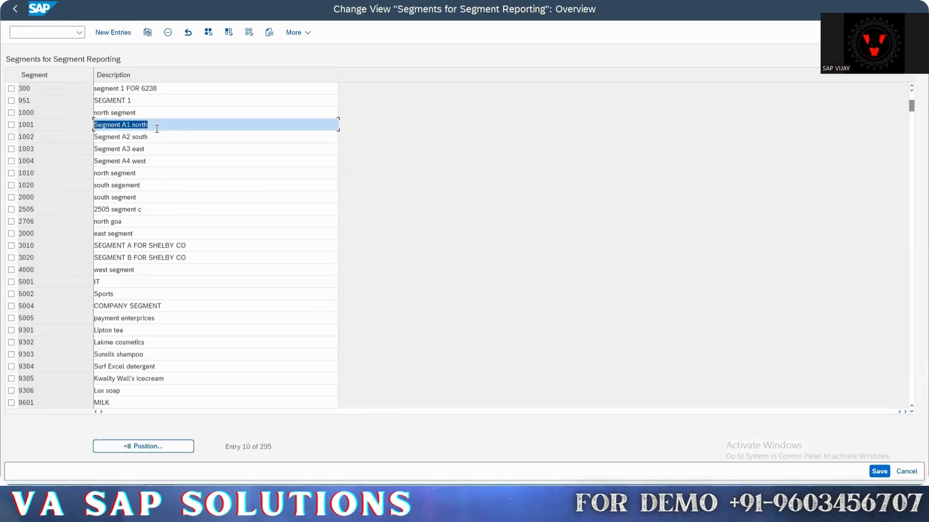
pyautogui.moveTo(45, 122); pyautogui.dragTo(18, 124)
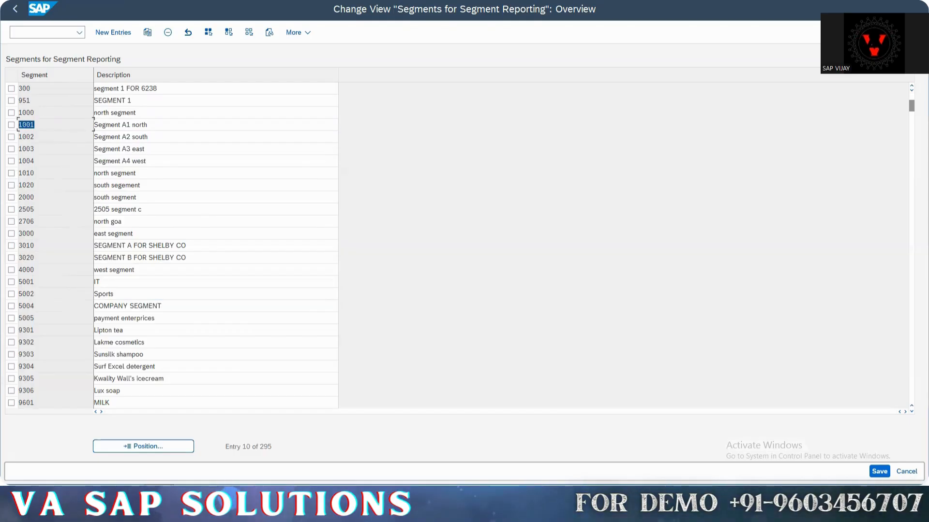
pyautogui.click(146, 125)
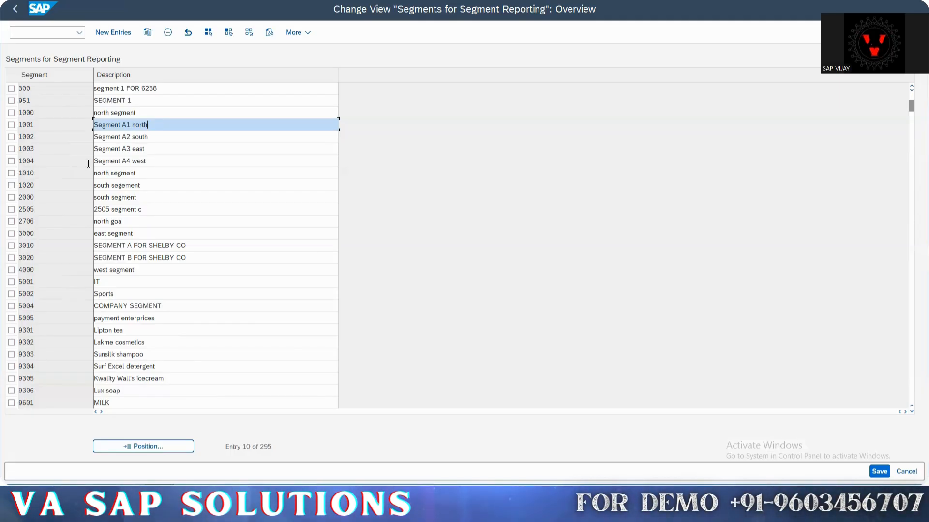
# Step: Examine the codes and descriptions of segments 1001 and 1002
pyautogui.click(174, 139)
pyautogui.moveTo(63, 119); pyautogui.dragTo(17, 129)
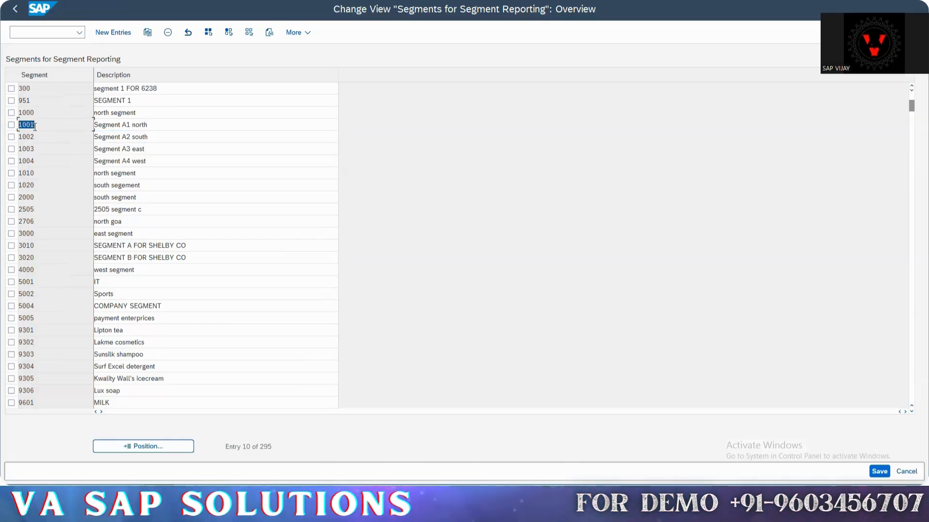
pyautogui.click(39, 125)
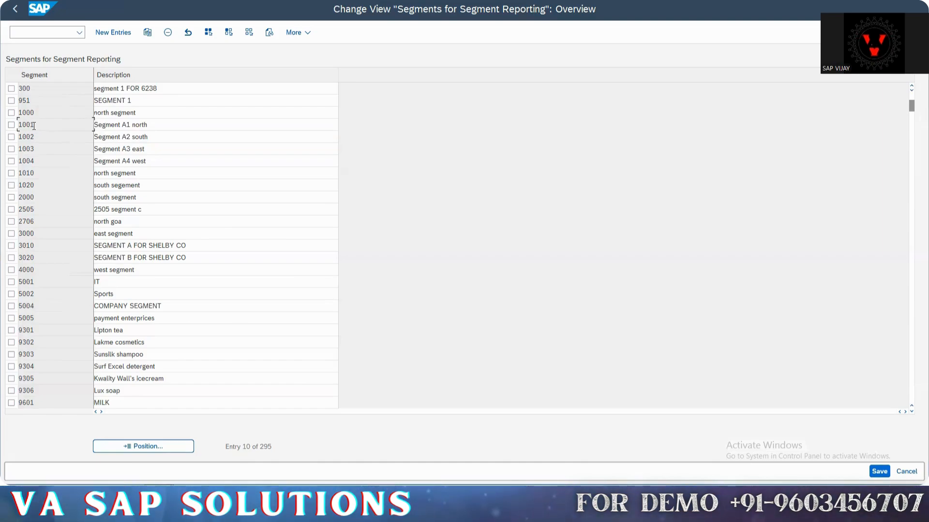
pyautogui.doubleClick(32, 125)
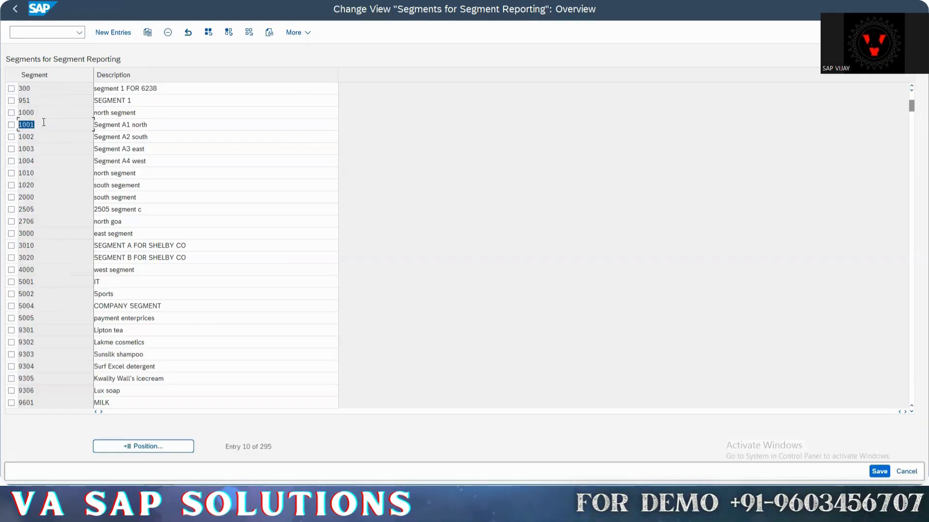
pyautogui.press('Tab')
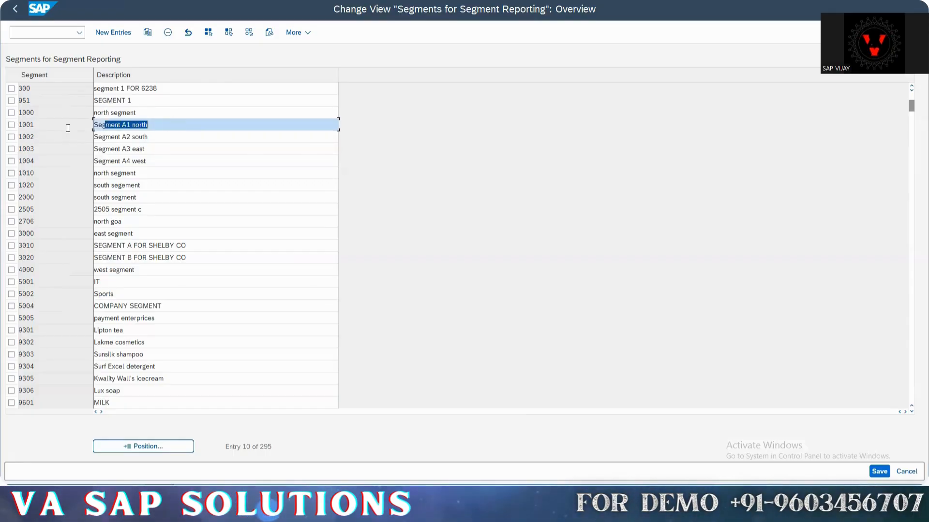
pyautogui.click(60, 135)
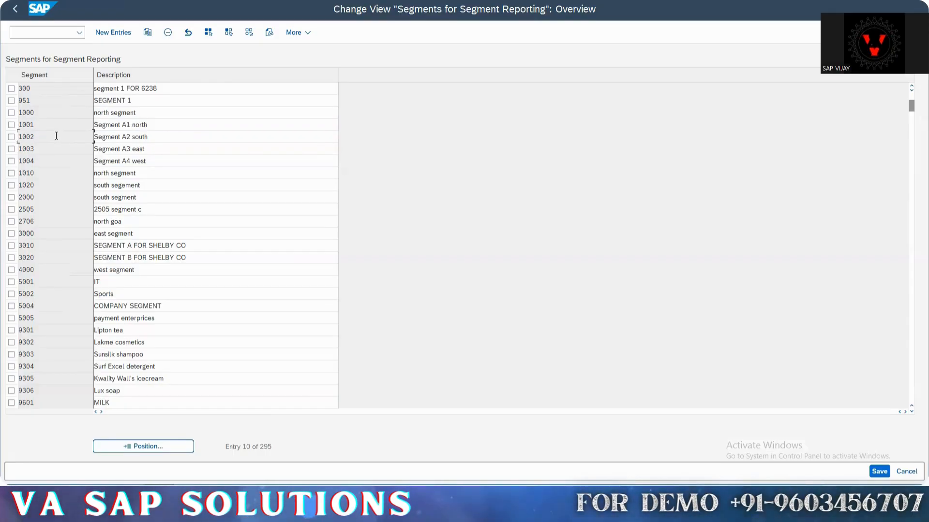
pyautogui.press('Tab')
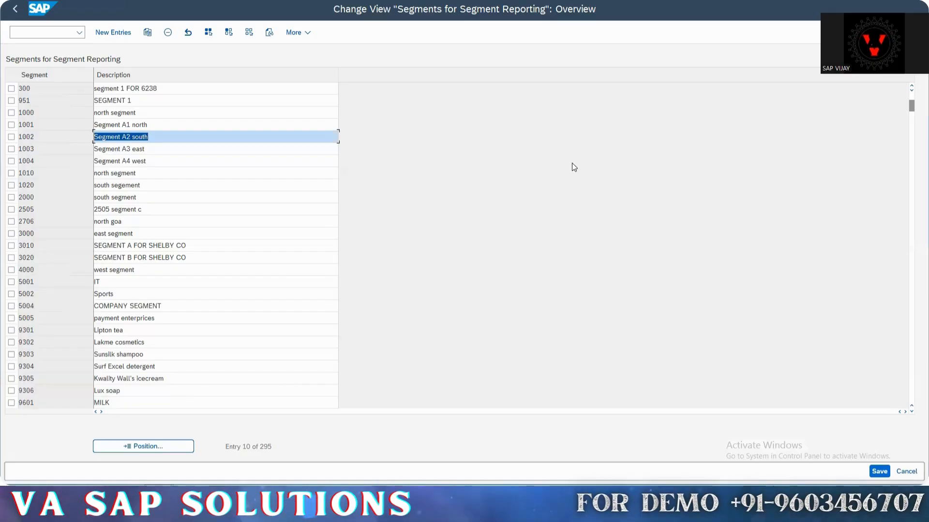
# Step: Open a new session and start G/L account posting with transaction F-02
pyautogui.click(52, 31)
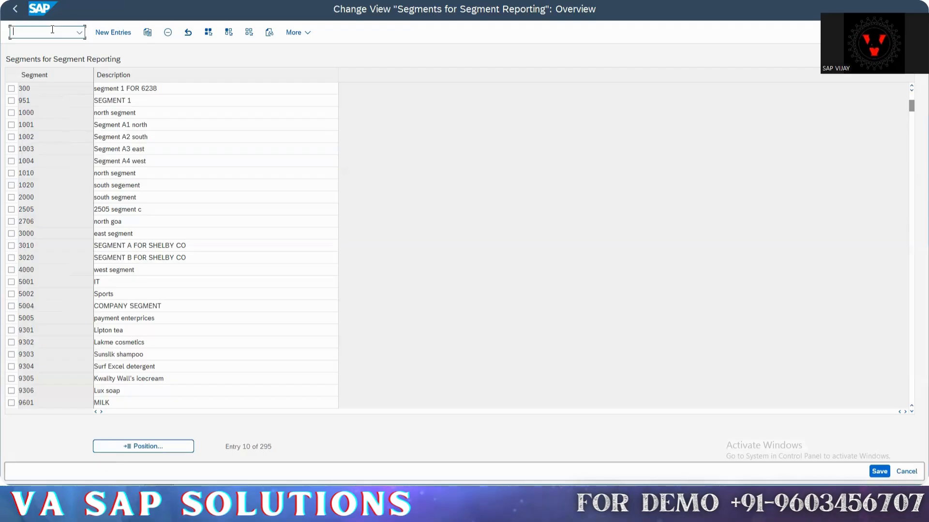
pyautogui.write('/')
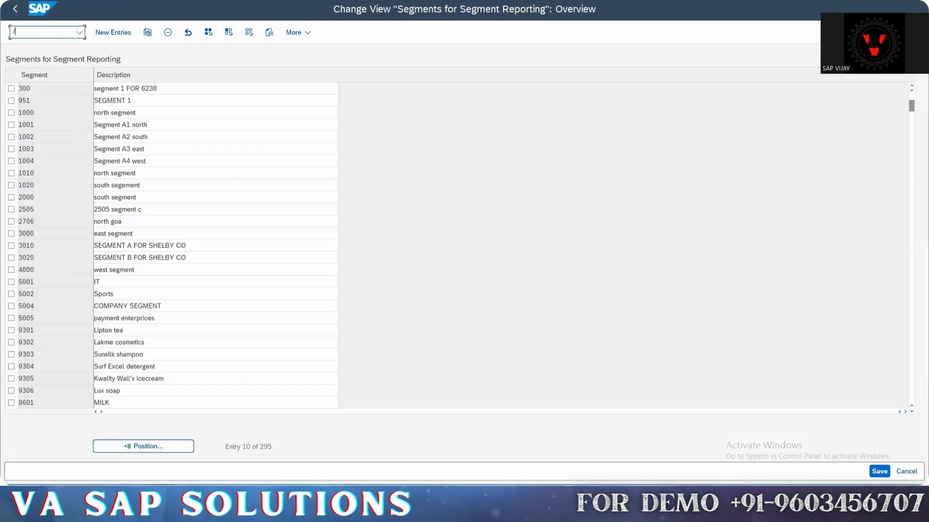
pyautogui.write('n')
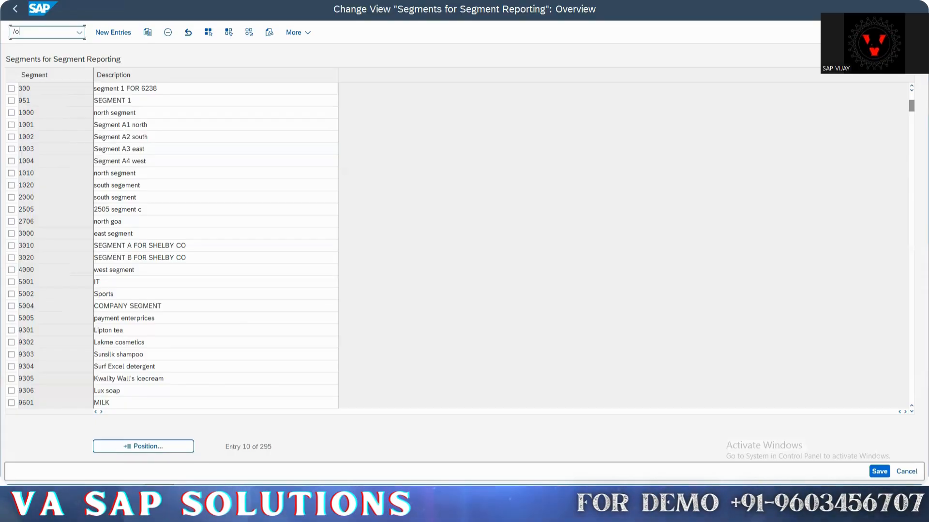
pyautogui.write('-f-02')
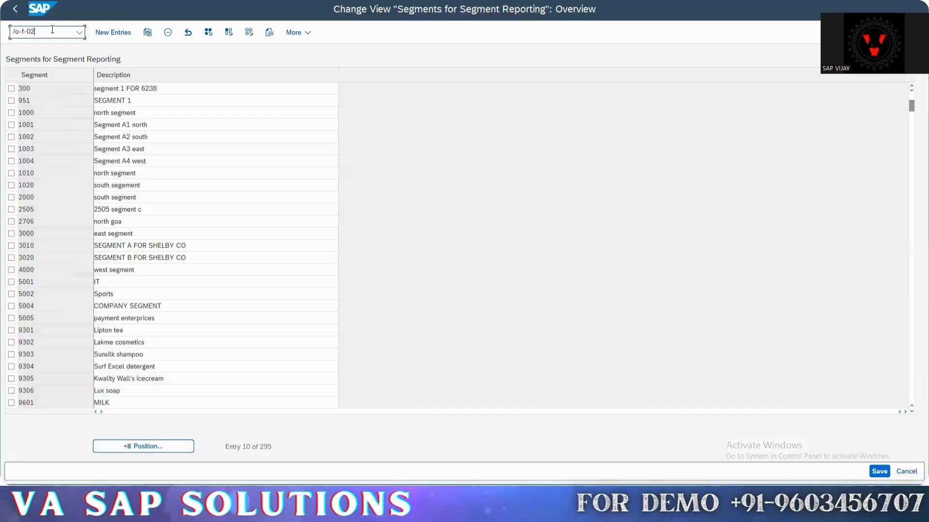
pyautogui.press('Return')
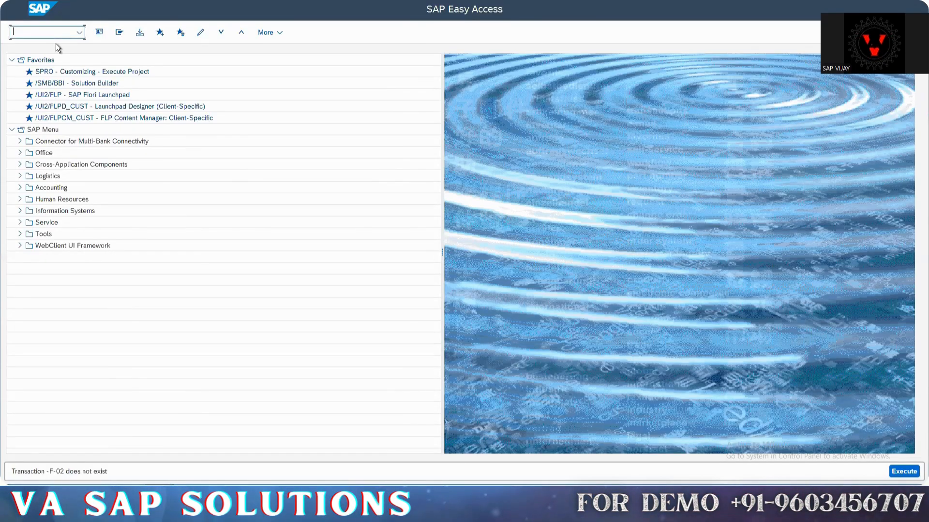
pyautogui.write('f-02')
pyautogui.press('Return')
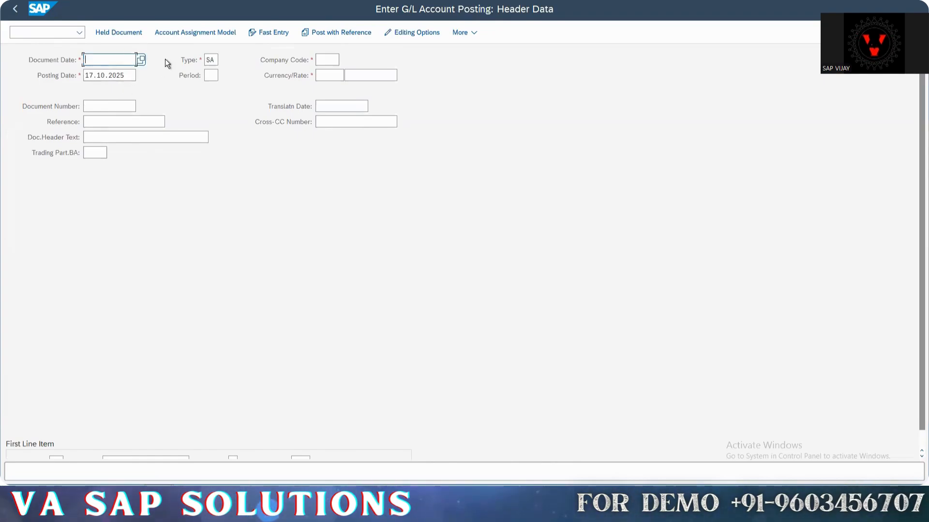
# Step: Check the document type and period fields in the posting header, and open the vendor invoice entry transaction
pyautogui.click(323, 60)
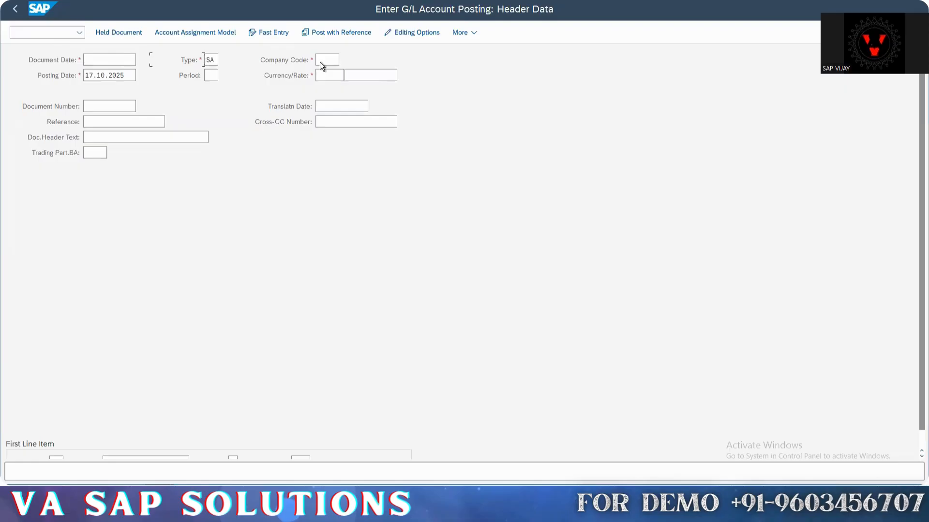
pyautogui.doubleClick(208, 62)
pyautogui.click(210, 76)
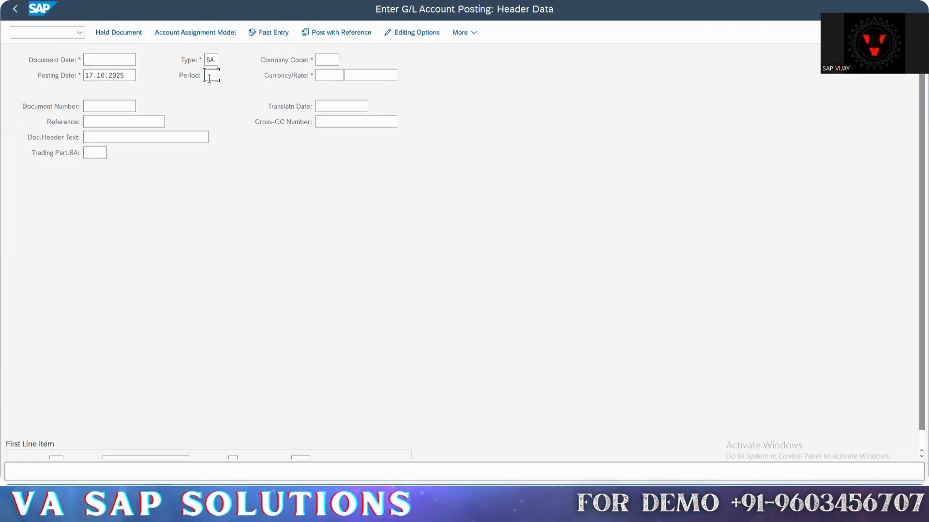
pyautogui.click(47, 30)
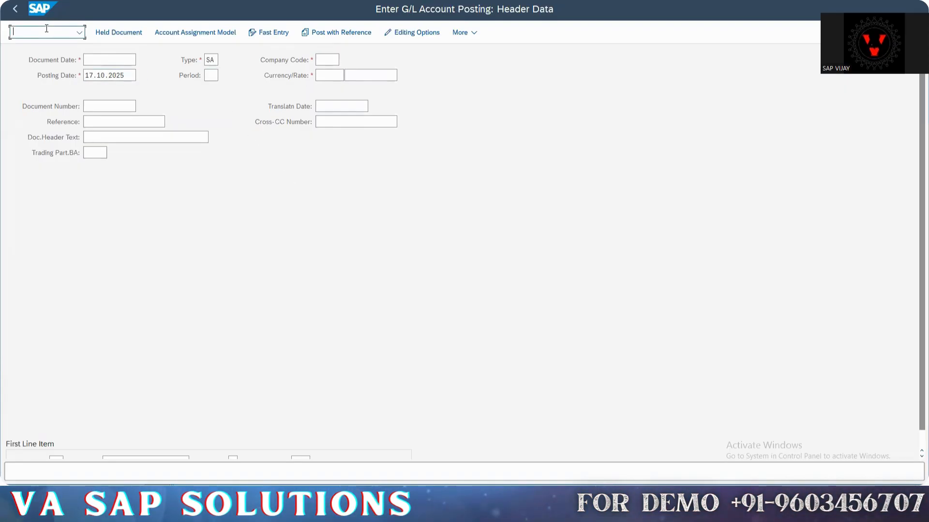
pyautogui.write('/nfb')
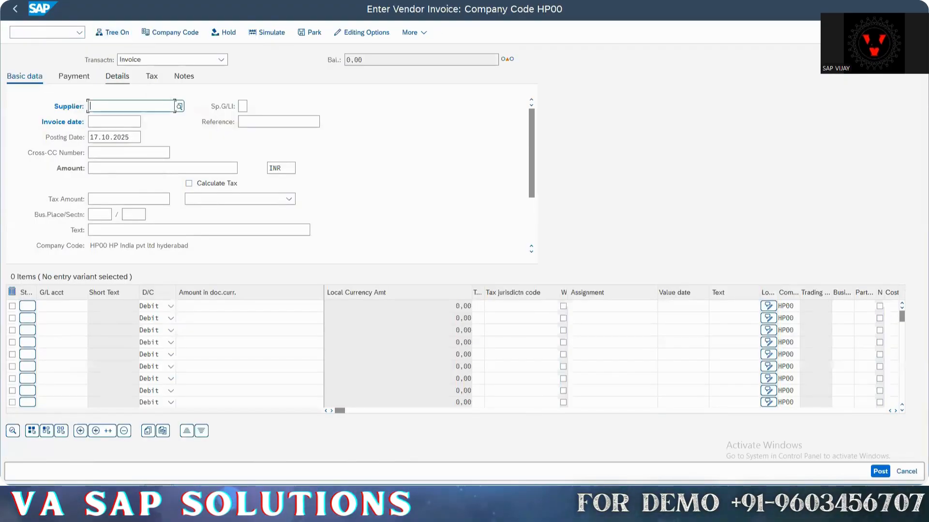
# Step: Leave the vendor invoice entry and display accounting document 1001 of company code HP00
pyautogui.click(37, 1)
pyautogui.click(60, 21)
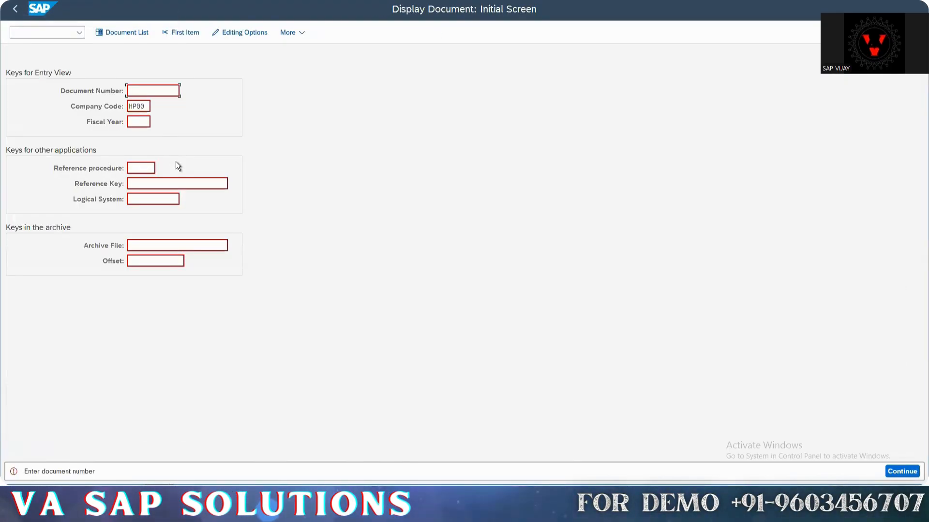
pyautogui.click(129, 91)
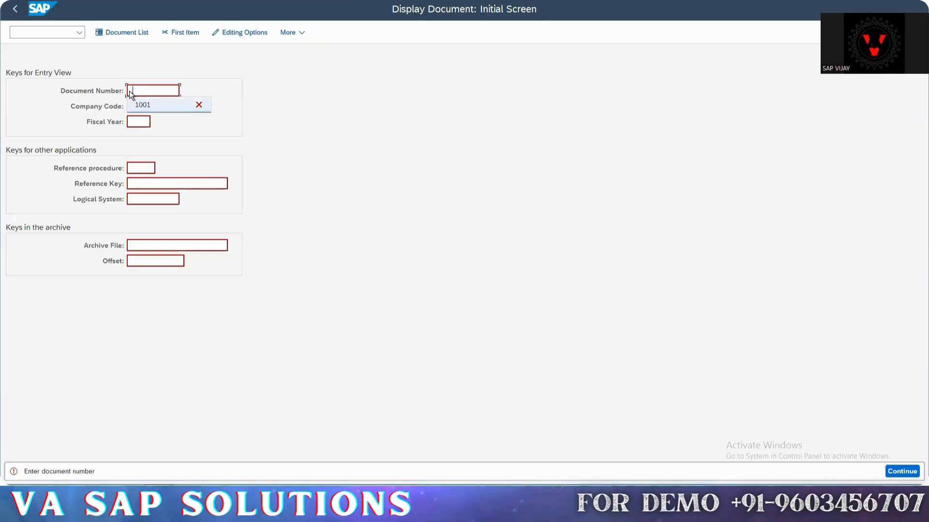
pyautogui.write('1001')
pyautogui.press('Return')
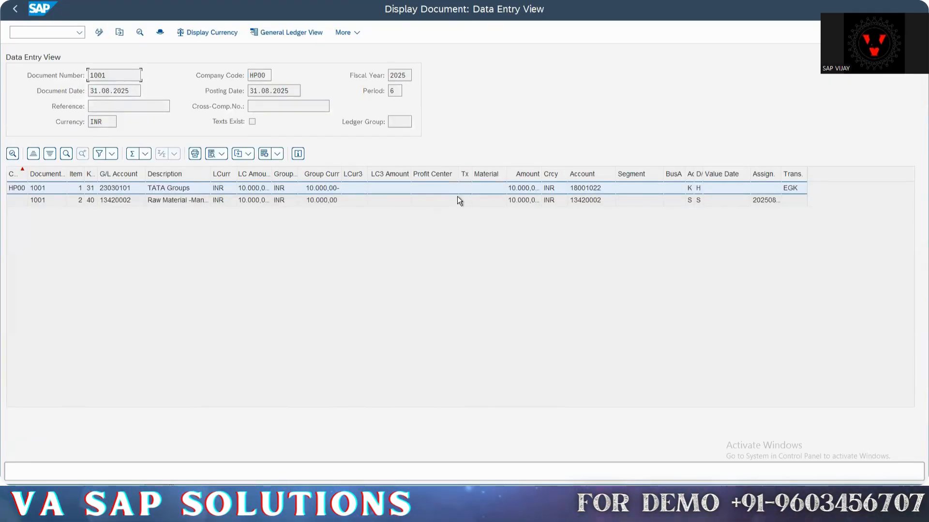
# Step: Inspect the segment and business area fields of the document's vendor line item, view its line item details, and go back
pyautogui.click(642, 188)
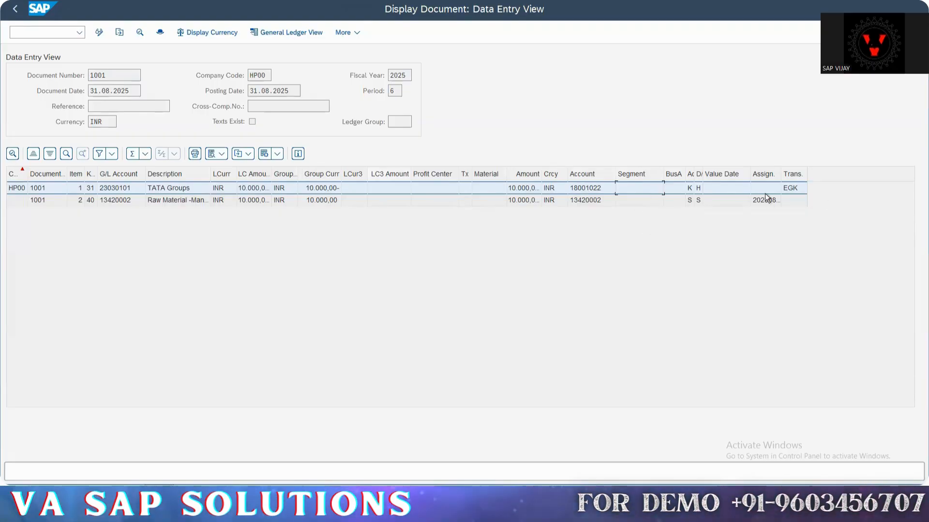
pyautogui.click(675, 188)
pyautogui.click(644, 188)
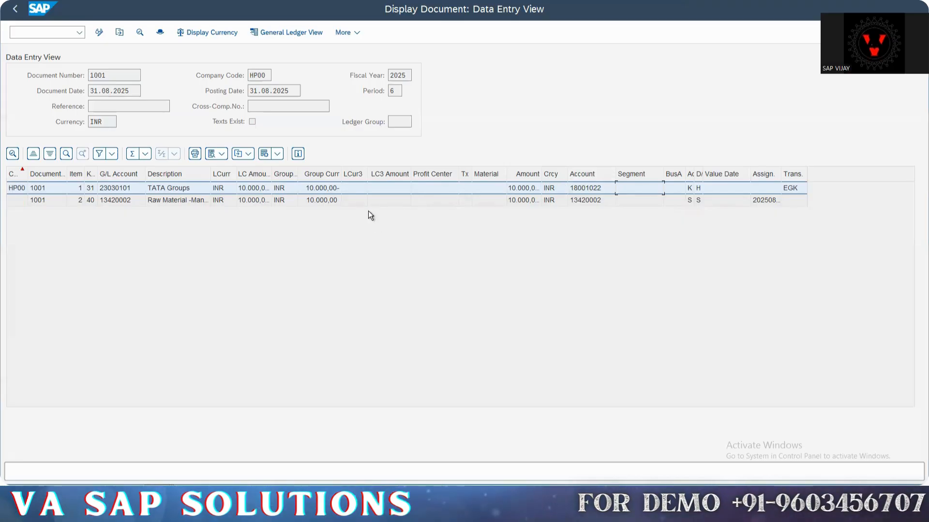
pyautogui.click(268, 148)
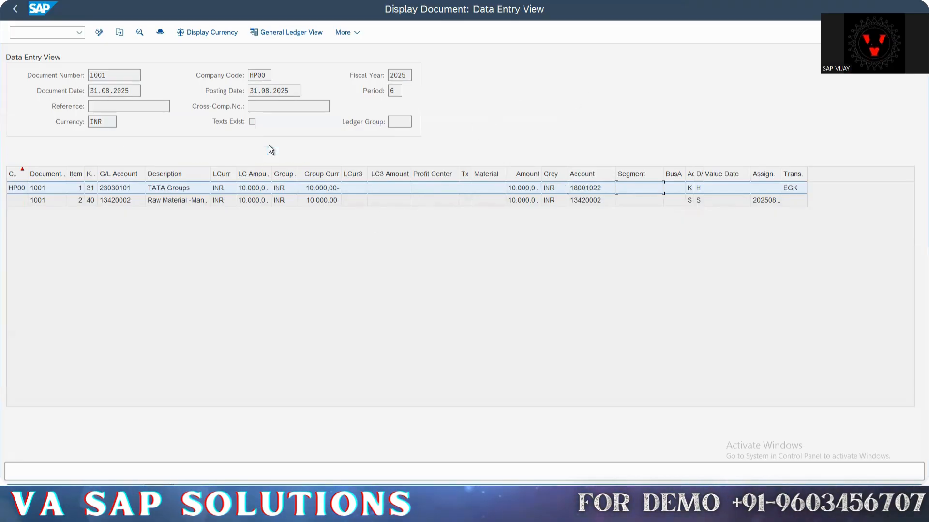
pyautogui.doubleClick(640, 186)
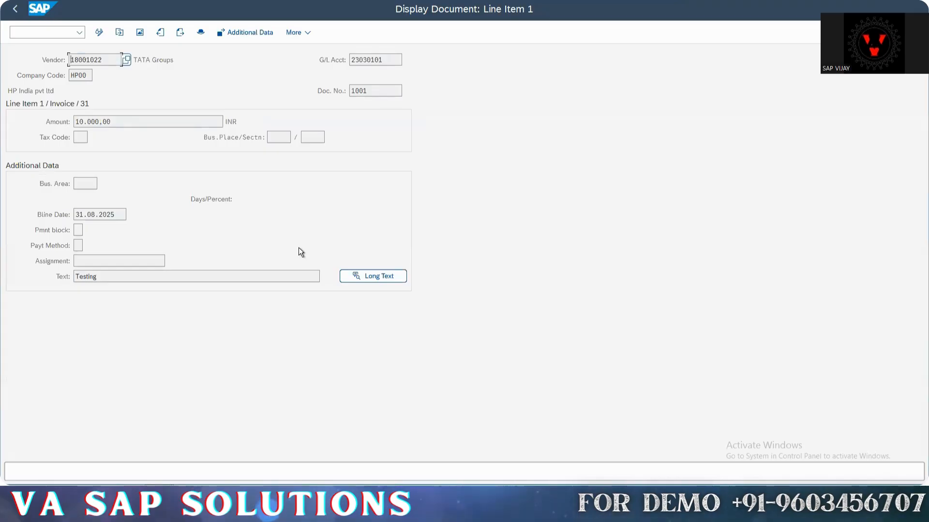
pyautogui.click(15, 13)
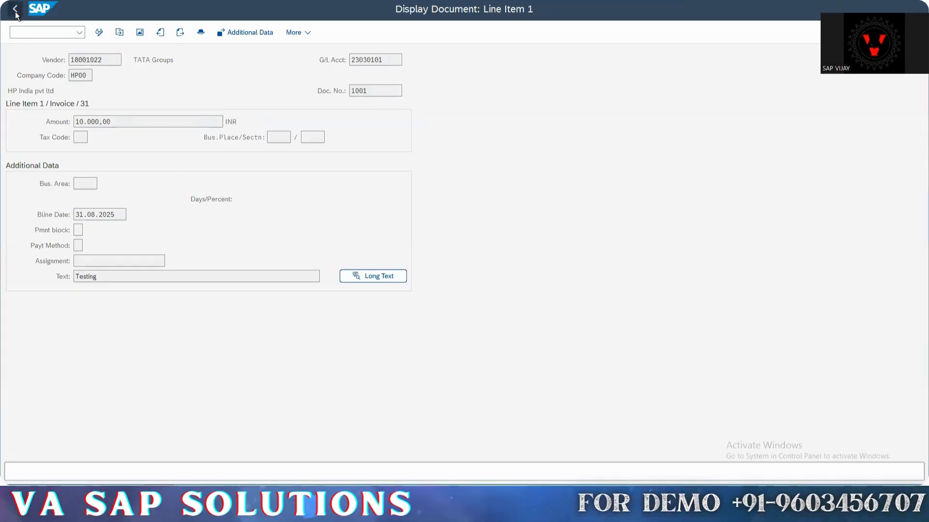
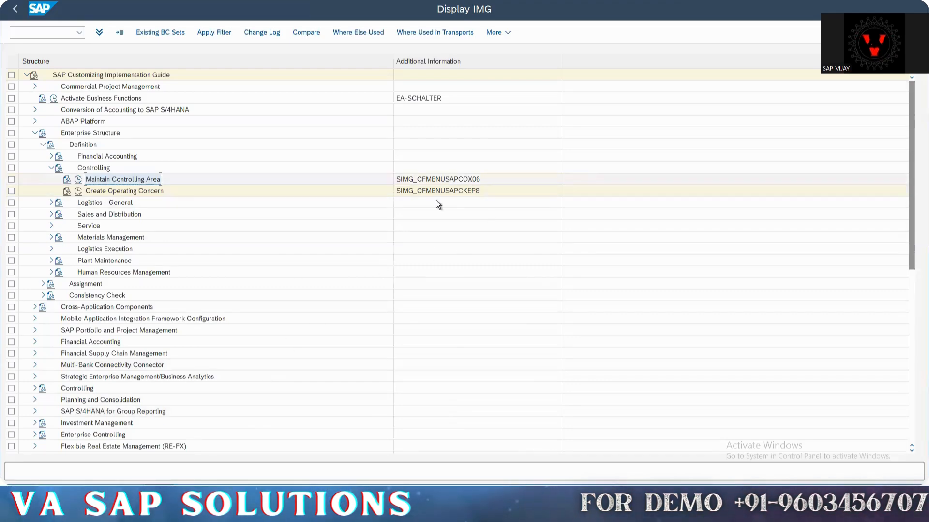
# Step: Look up the Maintain Controlling Area transaction in the IMG, change the T.Code on PowerPoint's Controlling Area slide to OX06, and return to SAP
pyautogui.click(438, 180)
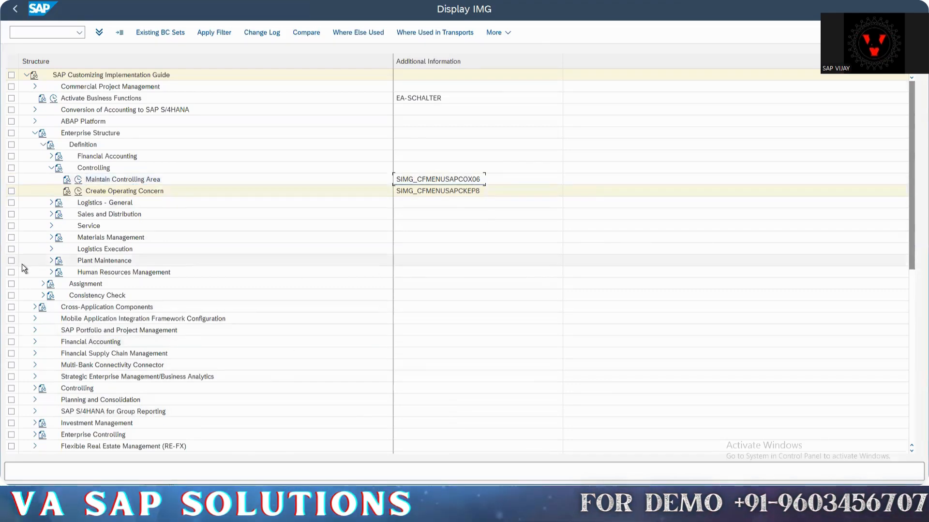
pyautogui.hotkey('alt', 'Tab')
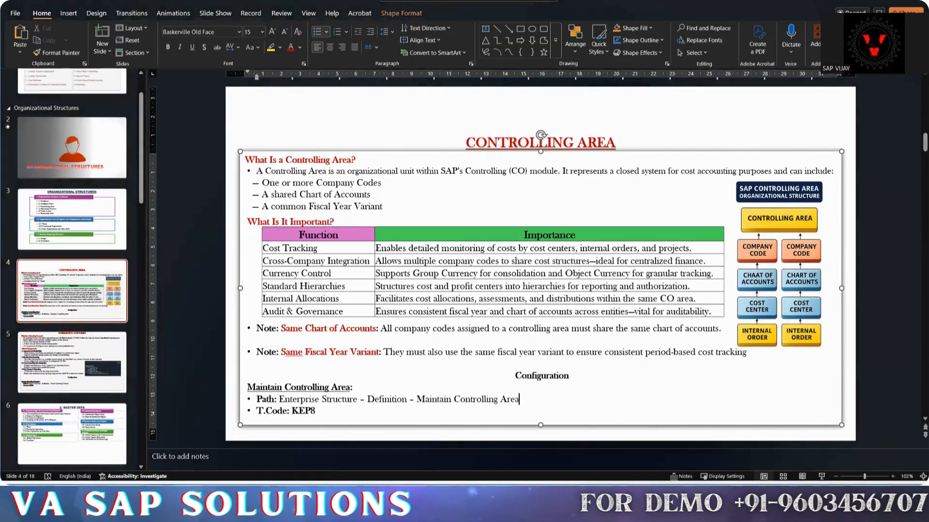
pyautogui.click(354, 413)
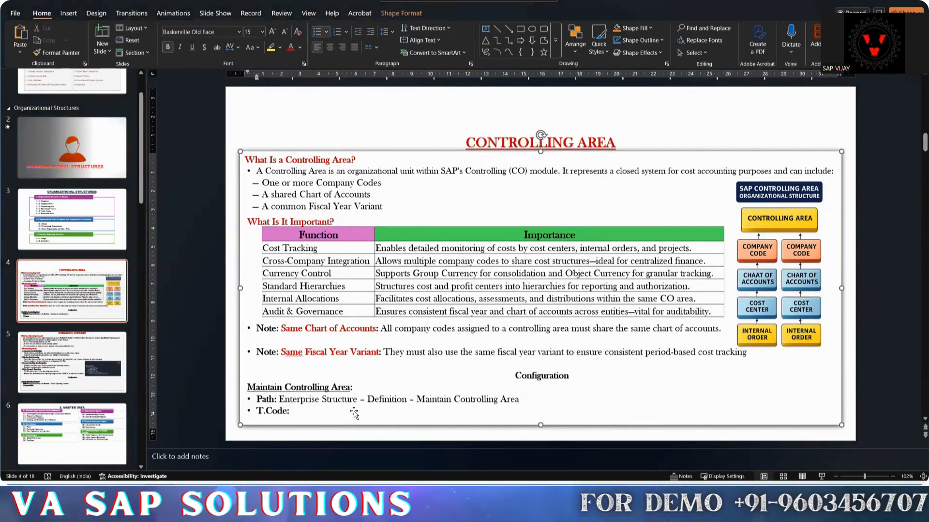
pyautogui.write('oP')
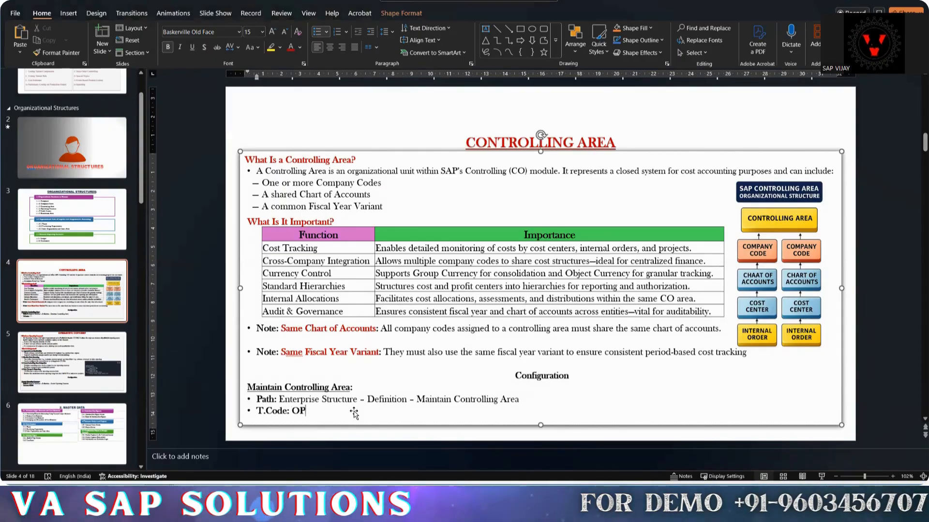
pyautogui.press('BackSpace')
pyautogui.write('X06')
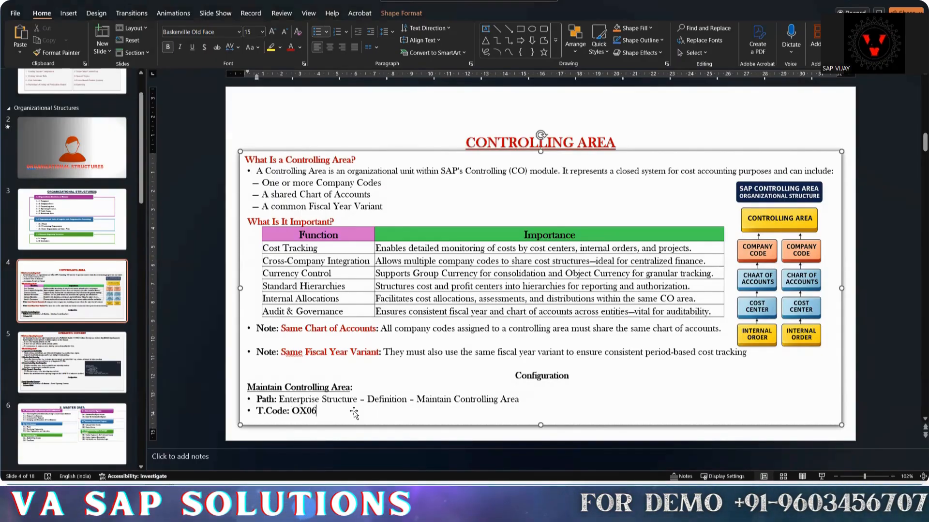
pyautogui.hotkey('alt', 'Tab')
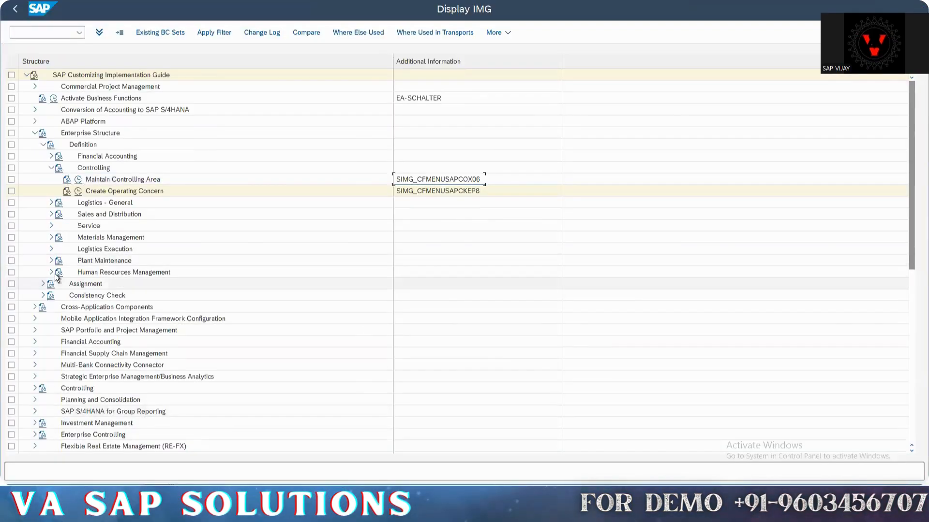
pyautogui.click(77, 179)
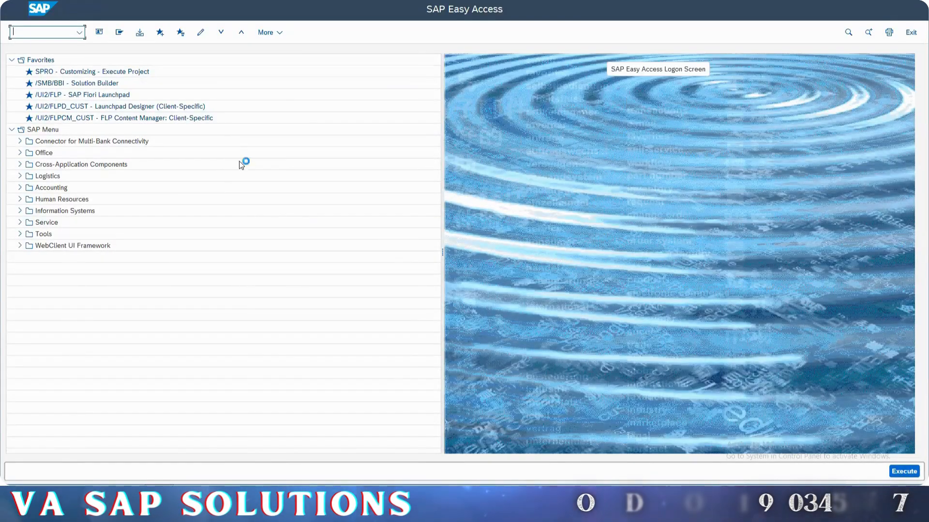
# Step: Open the CONTROLLING-BASIC presentation from the recent files in File Explorer
pyautogui.press('super+e')
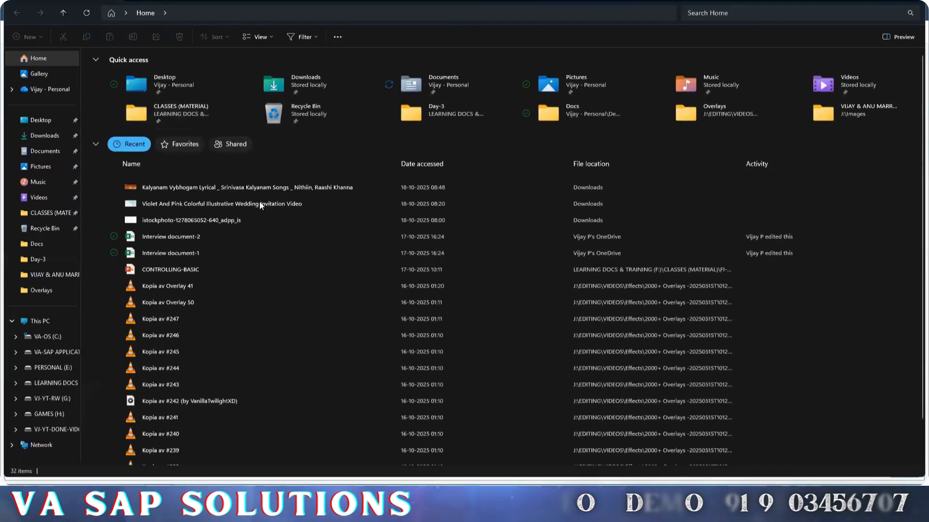
pyautogui.scroll(-2, 241, 236)
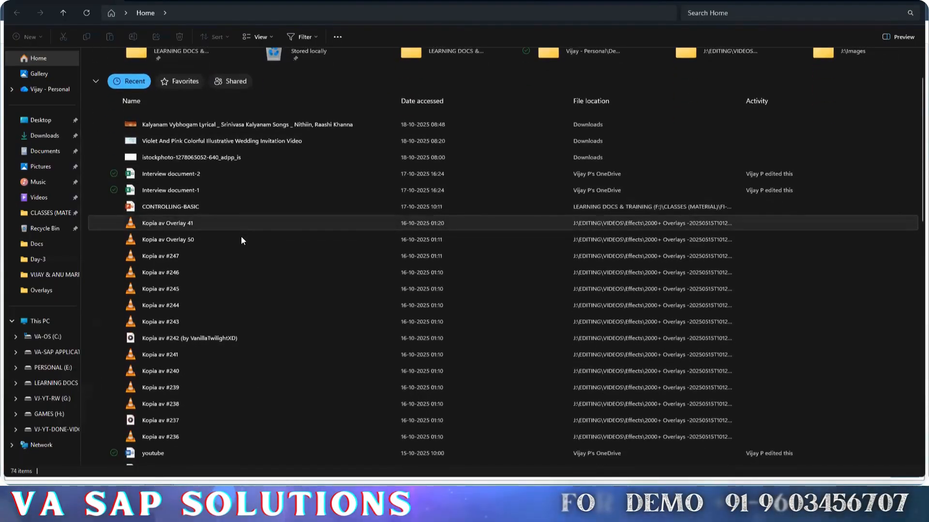
pyautogui.click(222, 207)
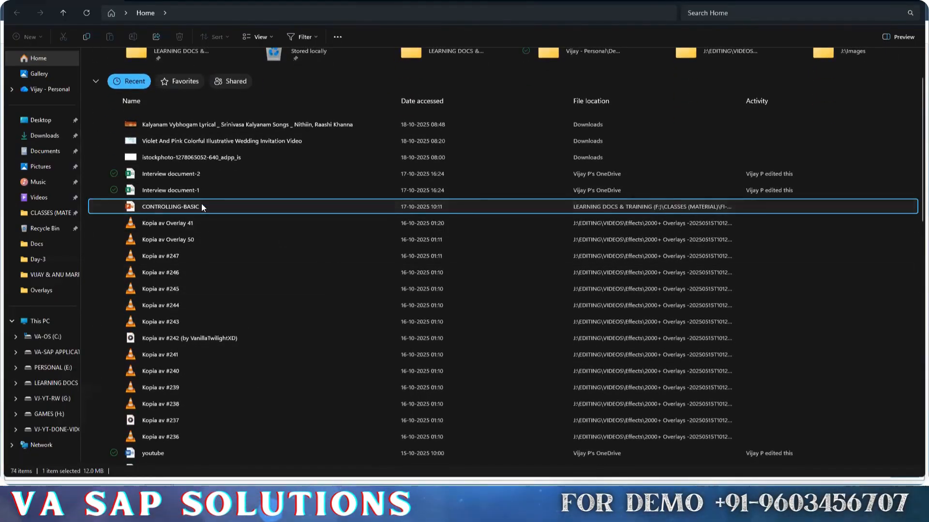
pyautogui.doubleClick(201, 206)
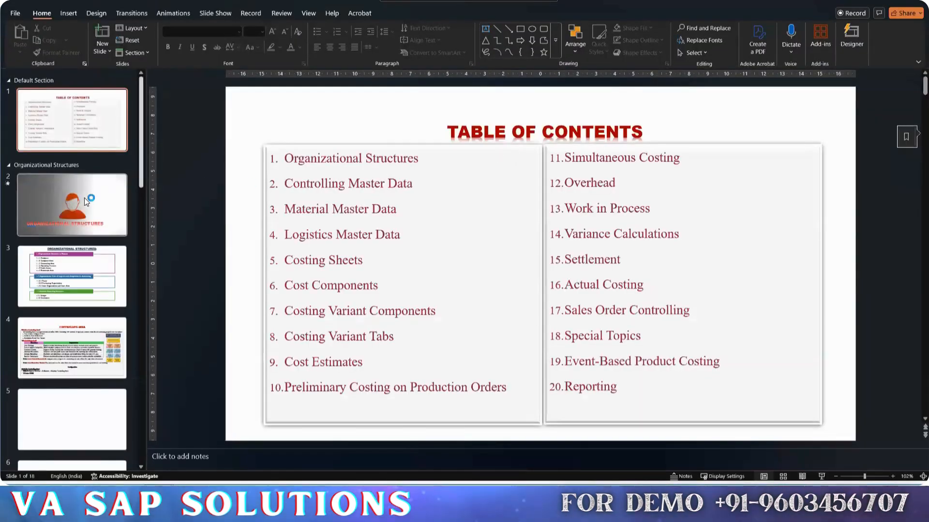
# Step: Present the Organizational Structures slide as a full-screen slide show and advance to the Controlling Area slide
pyautogui.click(75, 205)
pyautogui.click(76, 277)
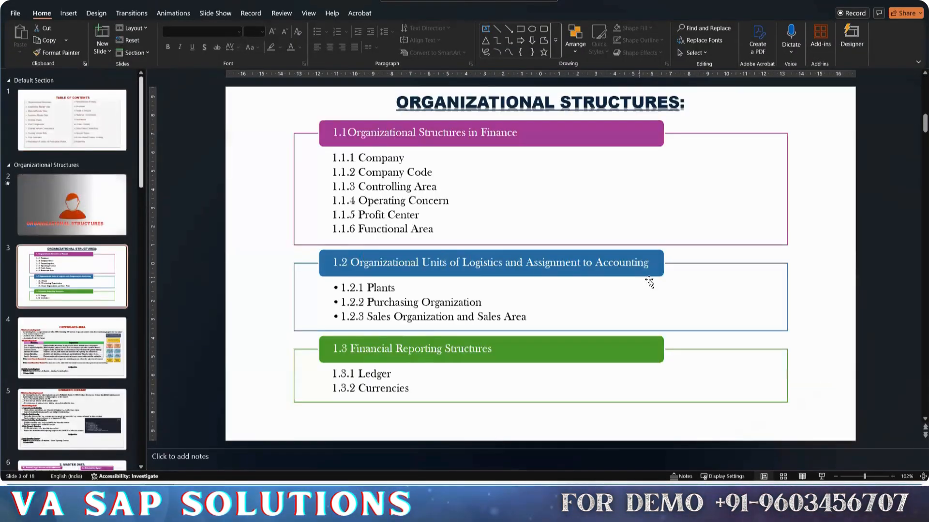
pyautogui.click(821, 477)
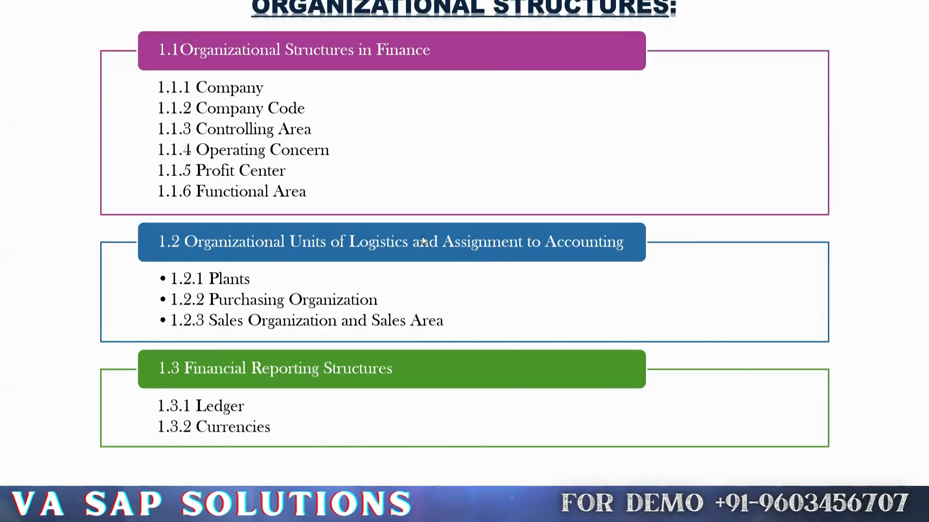
pyautogui.click(422, 240)
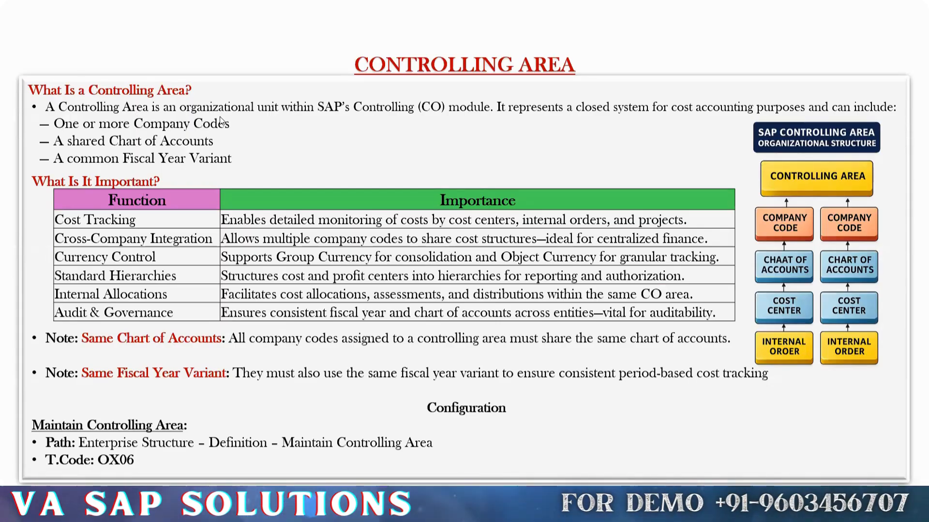
pyautogui.click(248, 287)
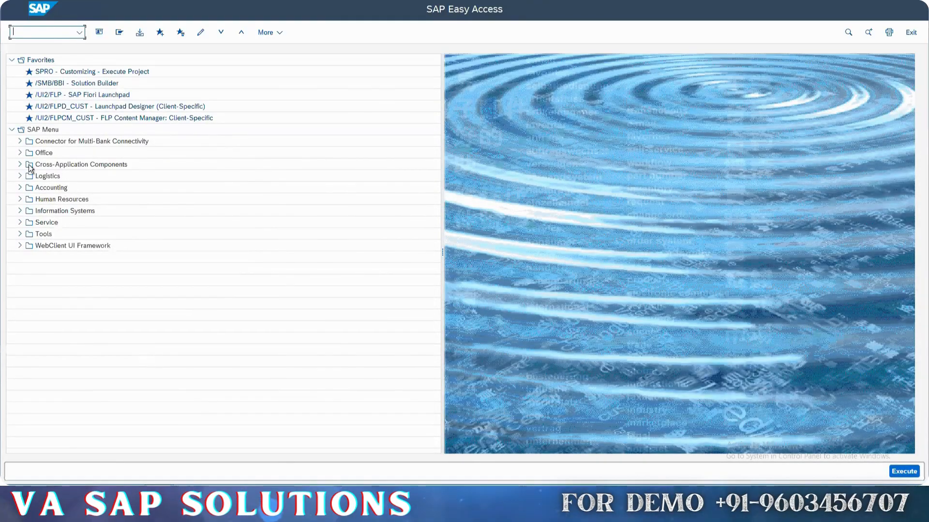
# Step: Switch to SAP, open the SAP Reference IMG from SPRO, and expand Enterprise Structure, Definition and Controlling
pyautogui.doubleClick(66, 72)
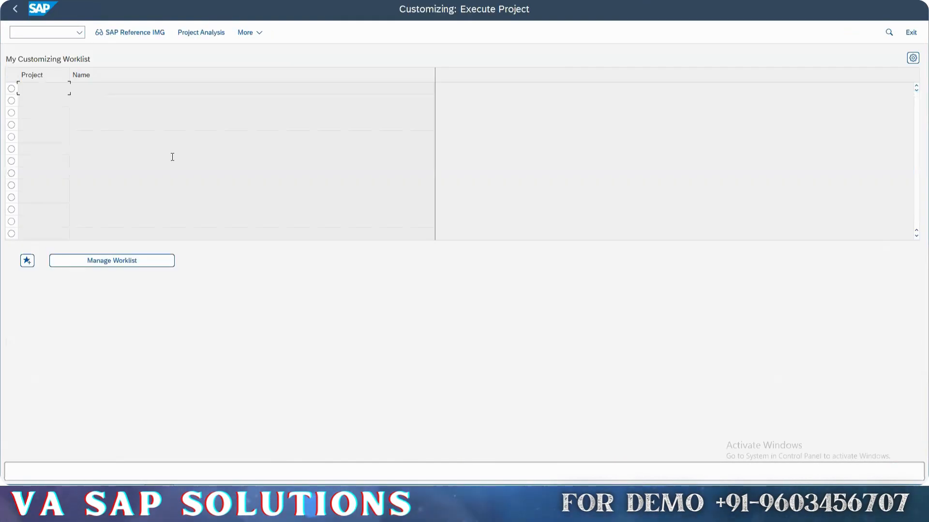
pyautogui.click(139, 33)
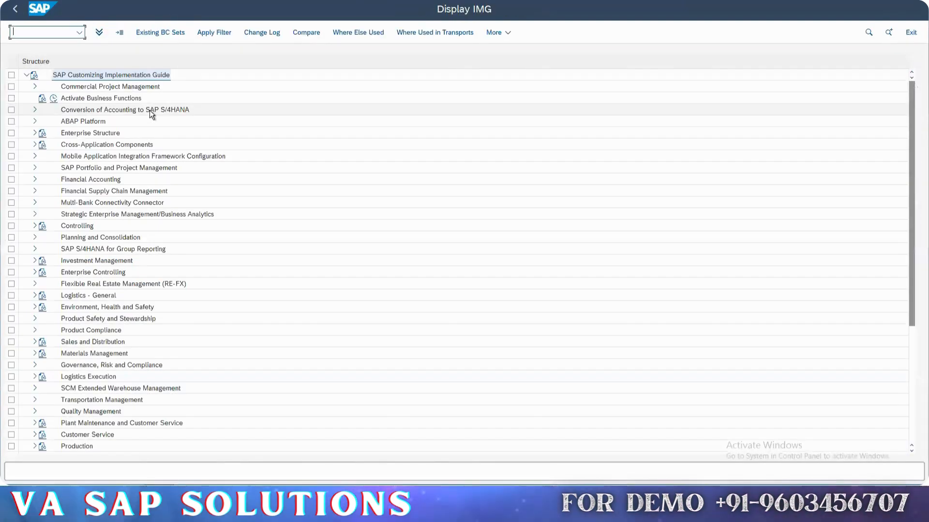
pyautogui.click(124, 158)
pyautogui.doubleClick(119, 132)
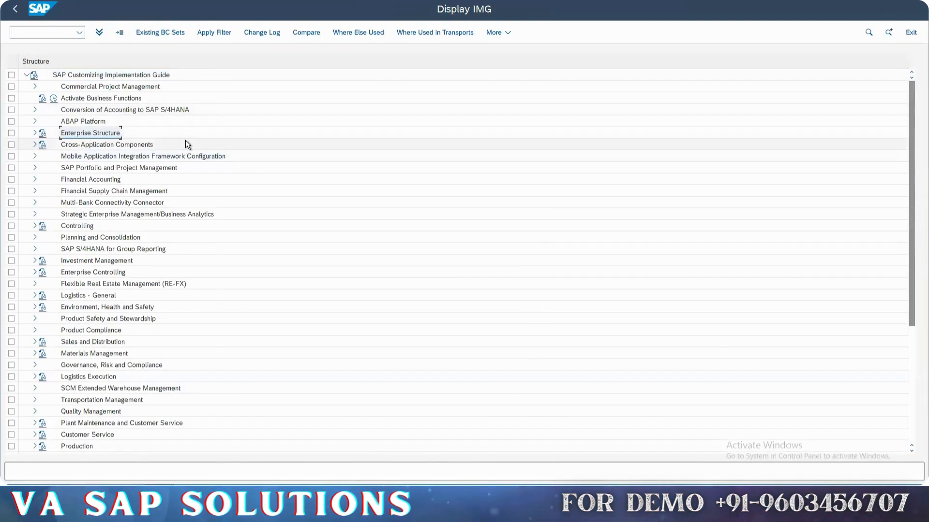
pyautogui.doubleClick(185, 141)
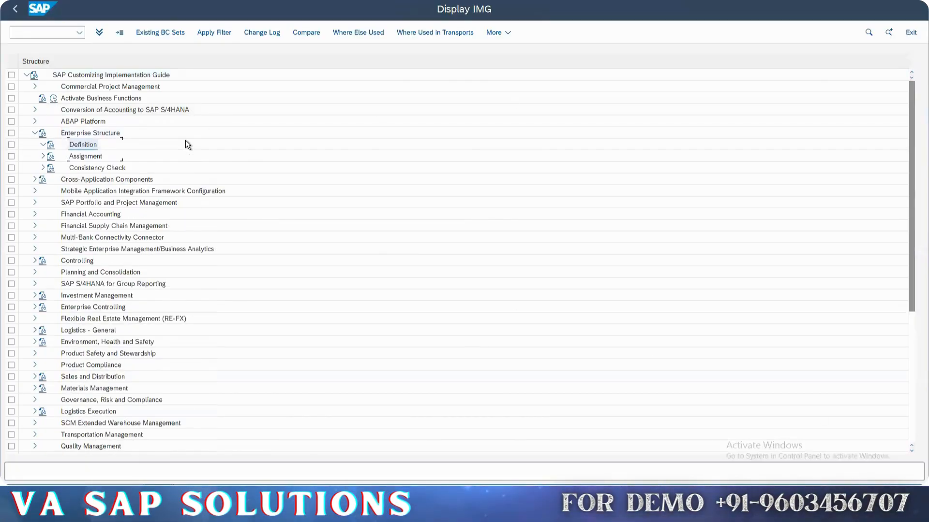
pyautogui.press('Down')
pyautogui.press('Down')
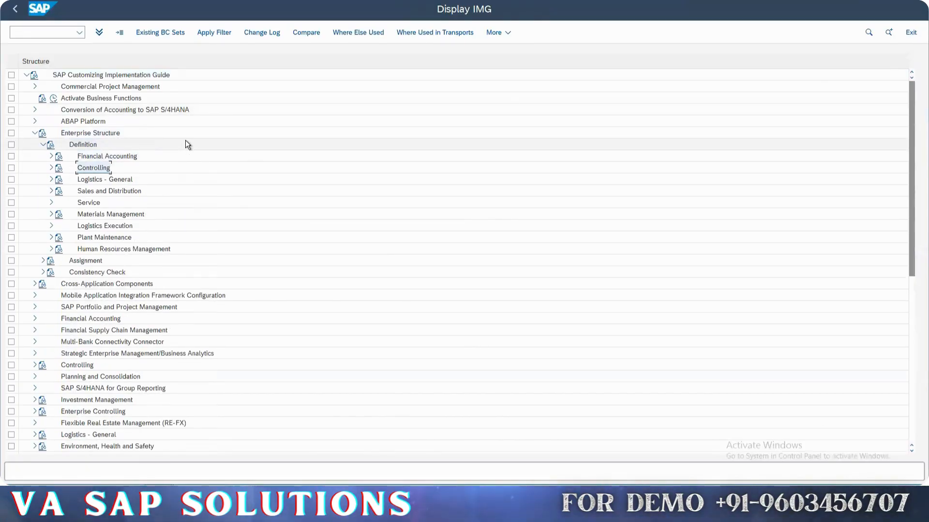
pyautogui.press('Right')
pyautogui.press('Down')
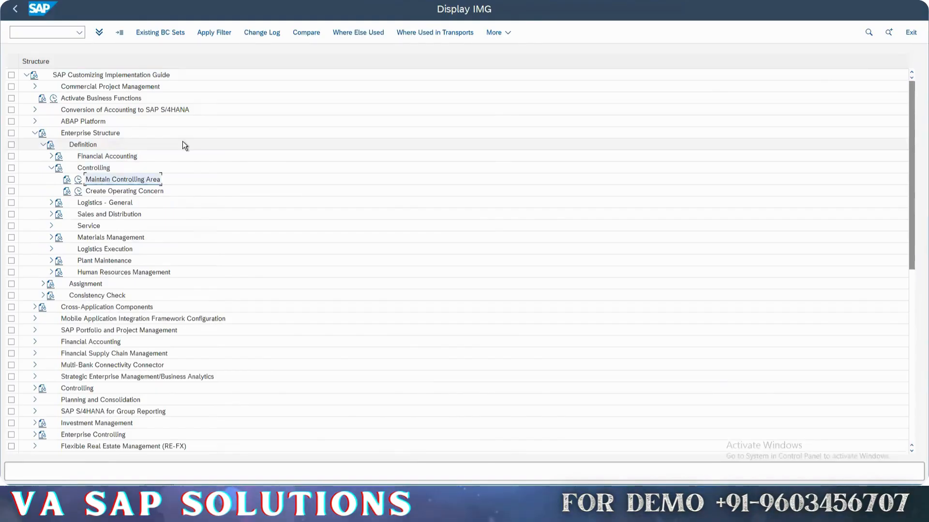
# Step: Execute the Maintain Controlling Area node and choose its Maintain Controlling Area activity
pyautogui.click(78, 180)
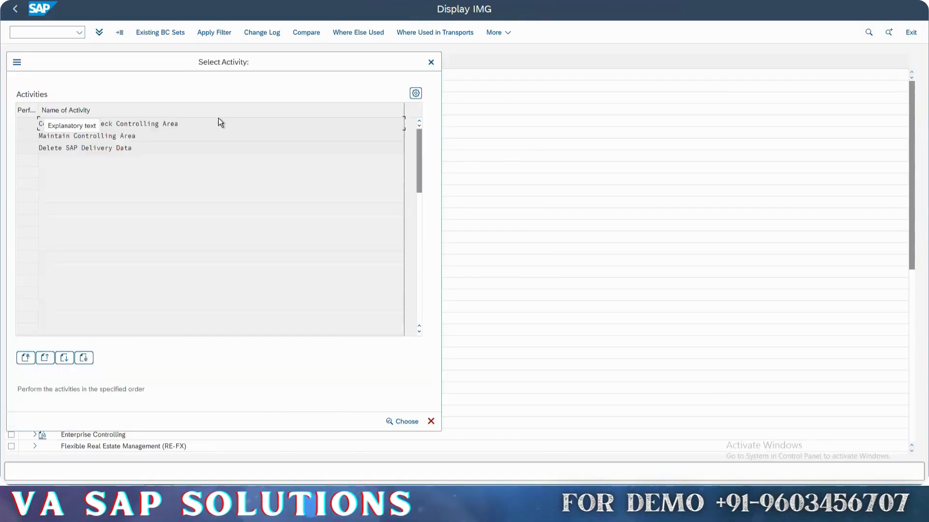
pyautogui.moveTo(59, 136); pyautogui.dragTo(39, 136)
pyautogui.moveTo(138, 138); pyautogui.dragTo(39, 140)
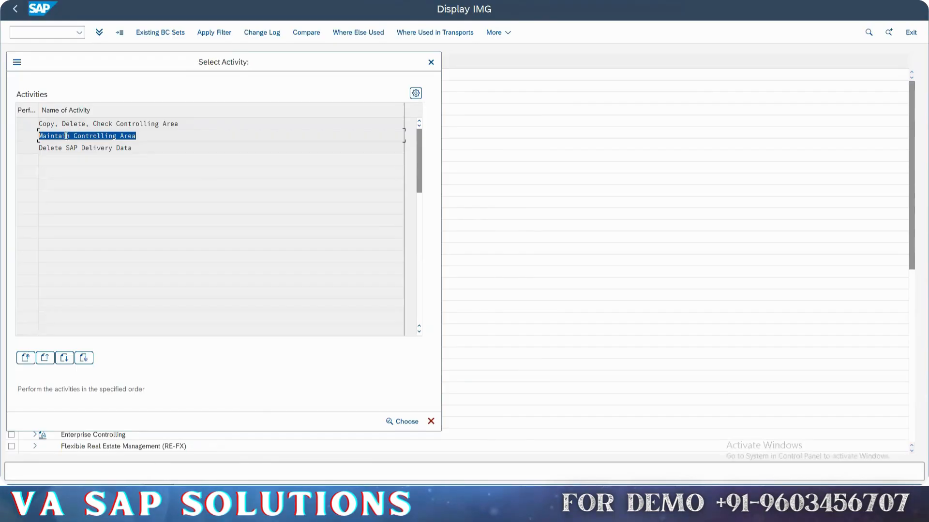
pyautogui.doubleClick(69, 135)
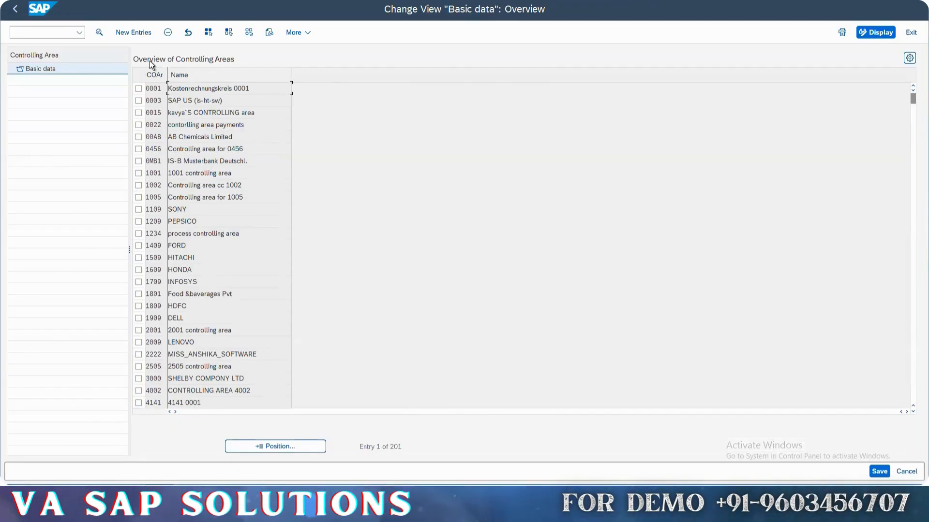
# Step: Create a new controlling area entry with the code VACA
pyautogui.click(146, 33)
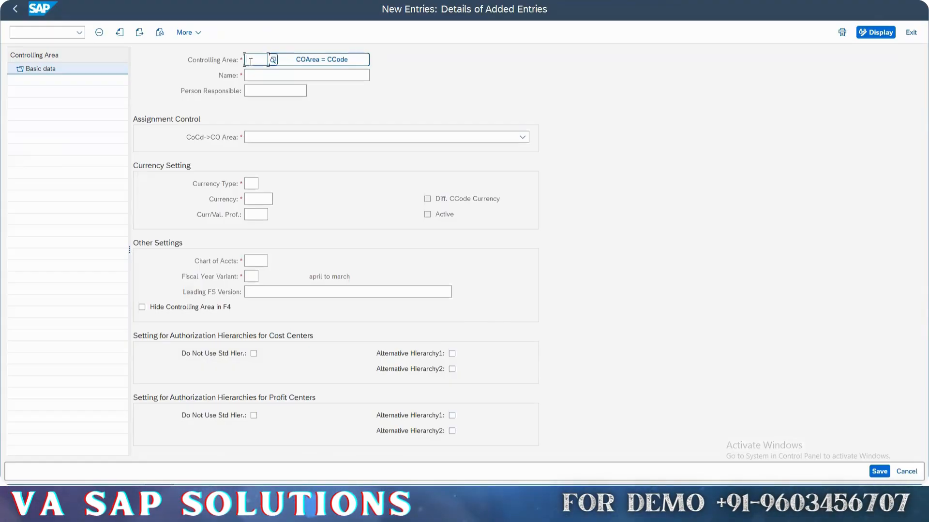
pyautogui.write('I')
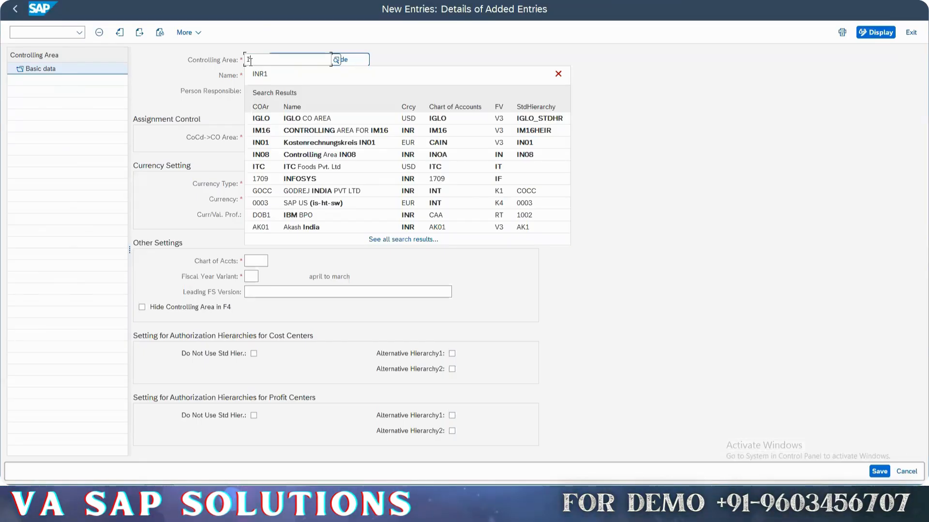
pyautogui.press('BackSpace')
pyautogui.write('VA')
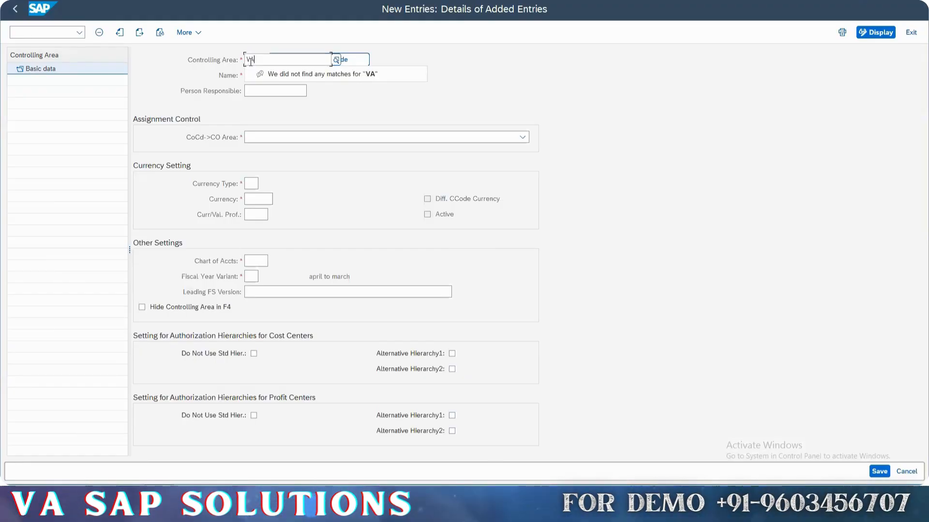
pyautogui.write('CA')
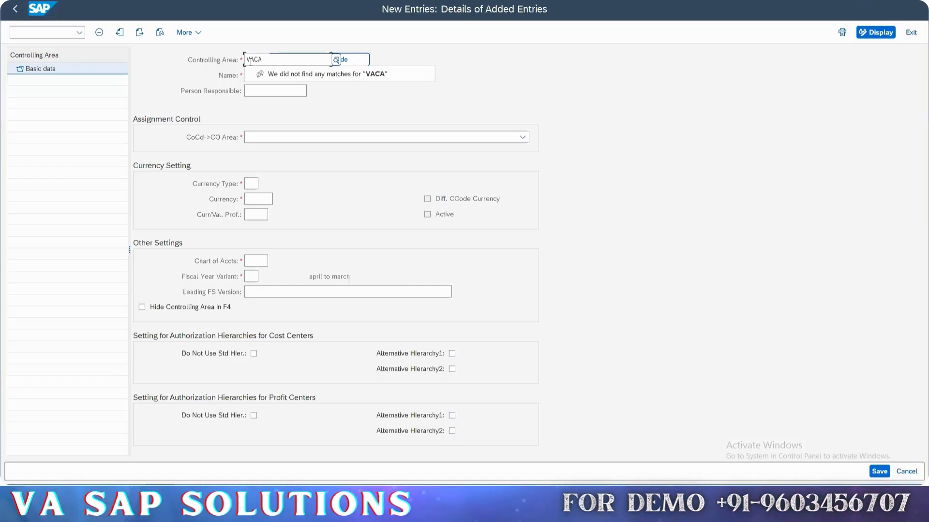
pyautogui.press('Return')
# Step: Name the new controlling area "Controlling Area for VAYT"
pyautogui.click(247, 74)
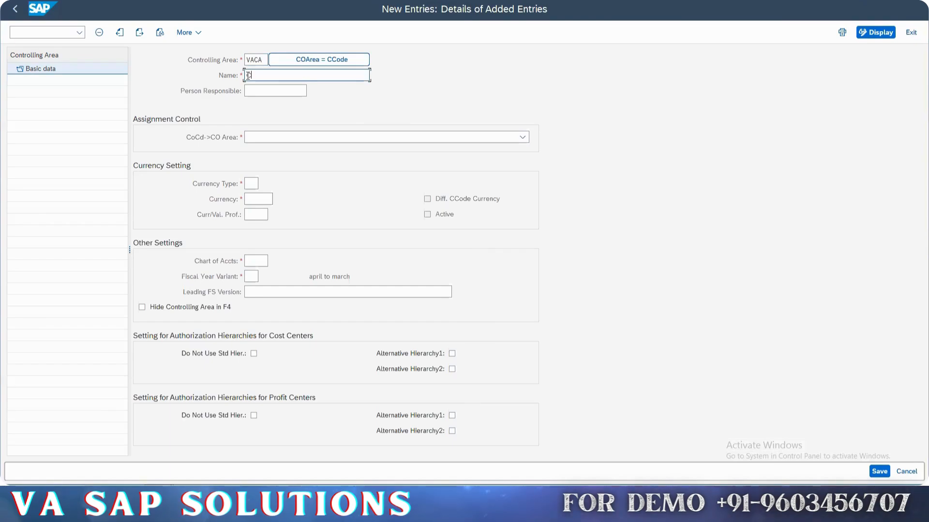
pyautogui.write('Contr')
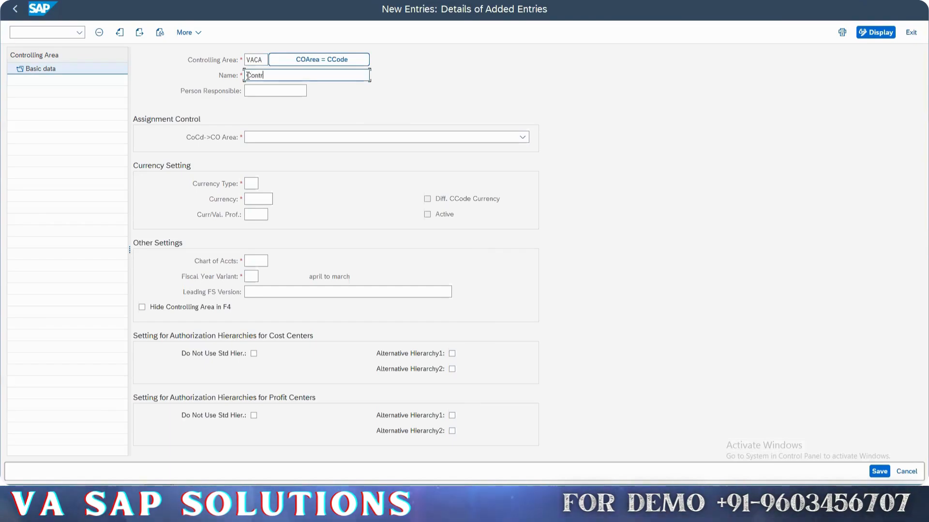
pyautogui.write('olling Ar')
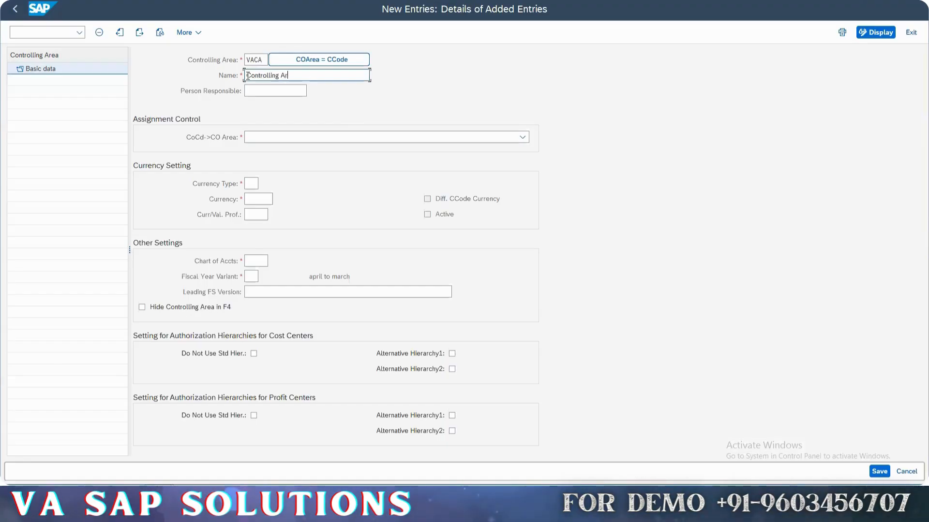
pyautogui.write('ea for ')
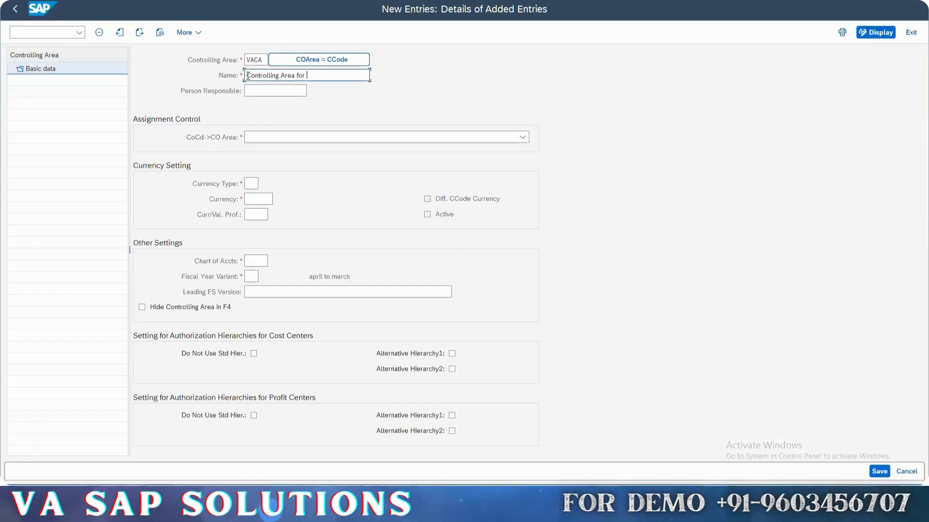
pyautogui.write('VAYT')
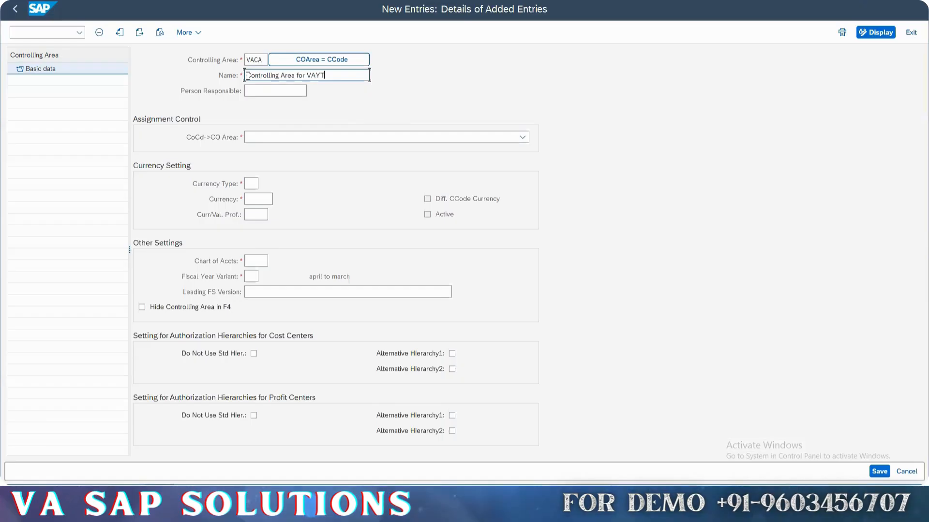
pyautogui.press('Return')
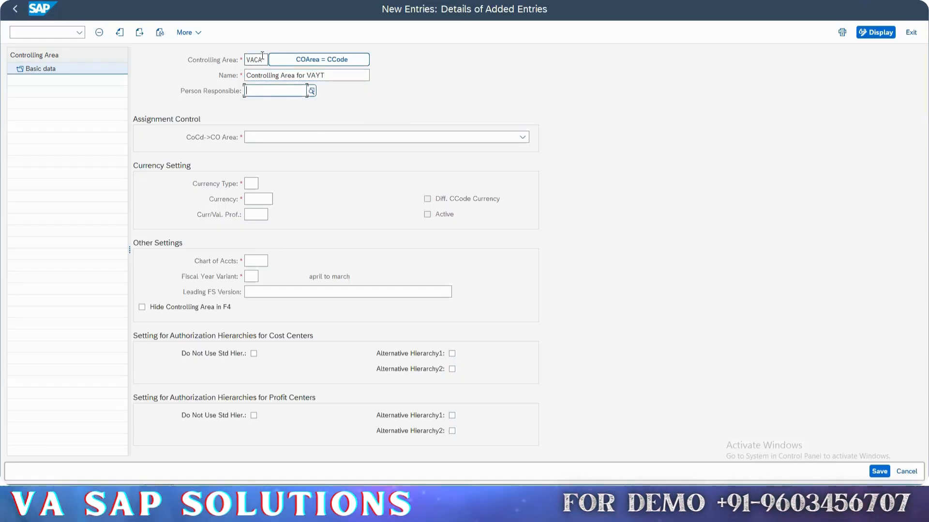
# Step: Assign the controlling area as "Controlling area same as company code" and choose currency type 10, Company code currency
pyautogui.click(300, 137)
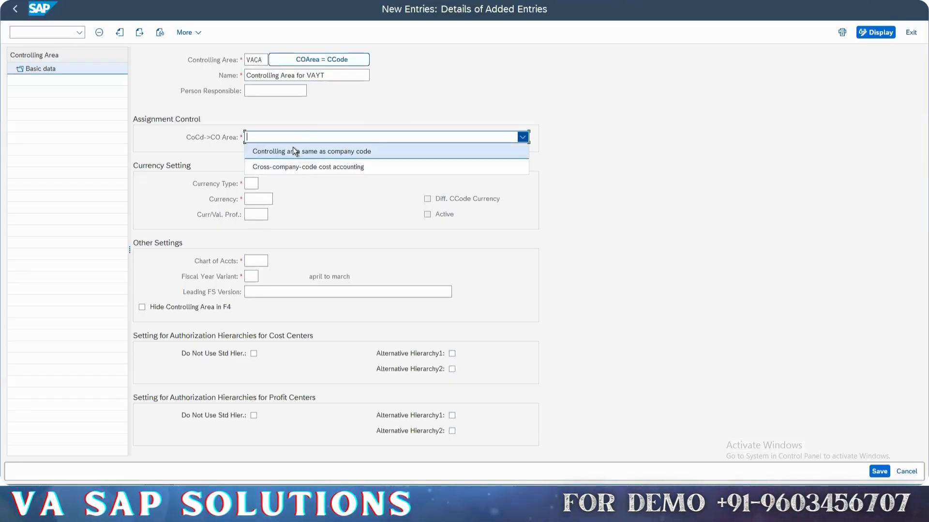
pyautogui.click(329, 151)
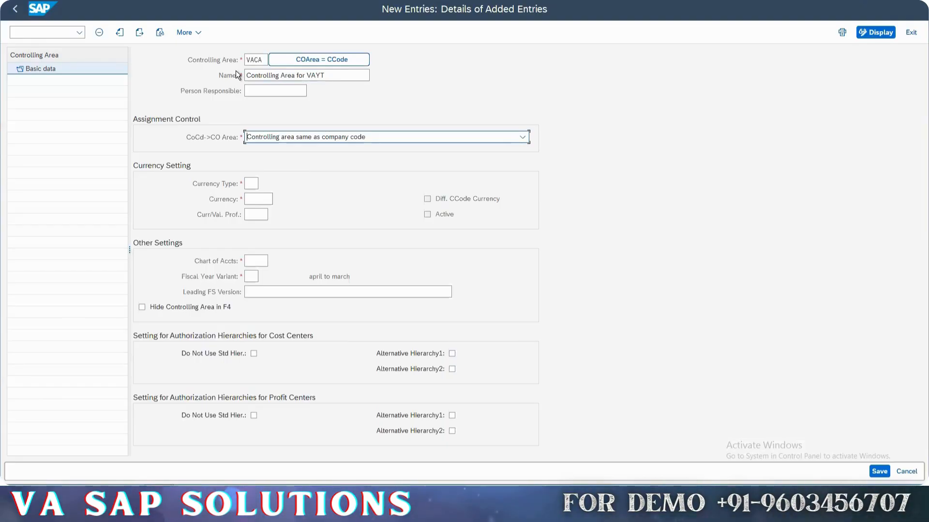
pyautogui.click(251, 183)
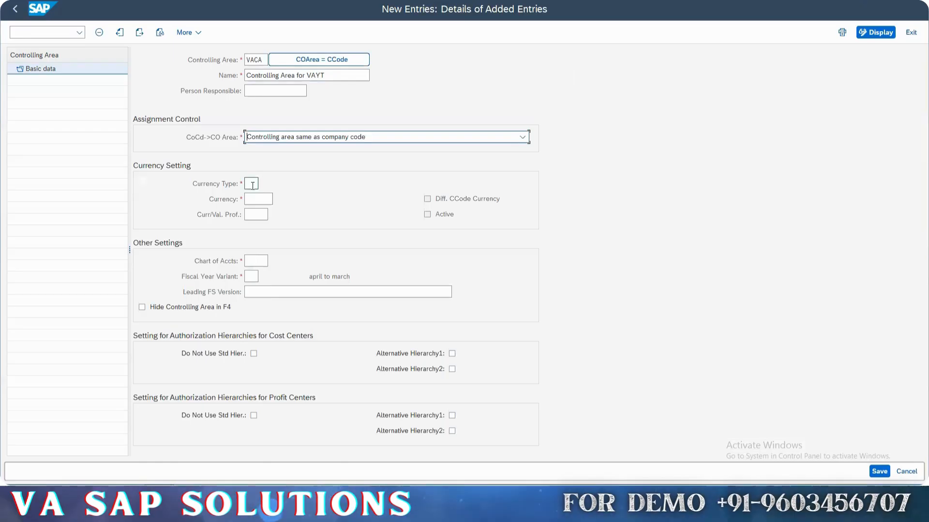
pyautogui.click(261, 185)
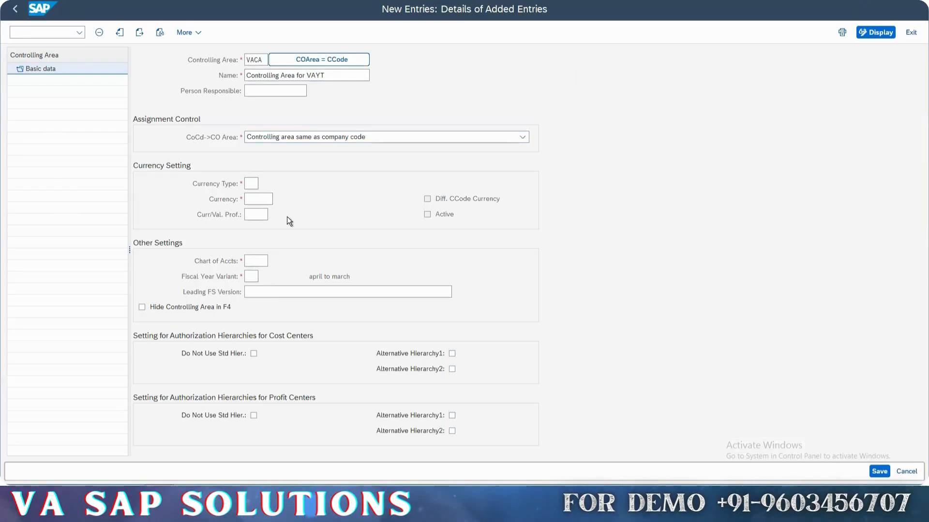
pyautogui.click(31, 70)
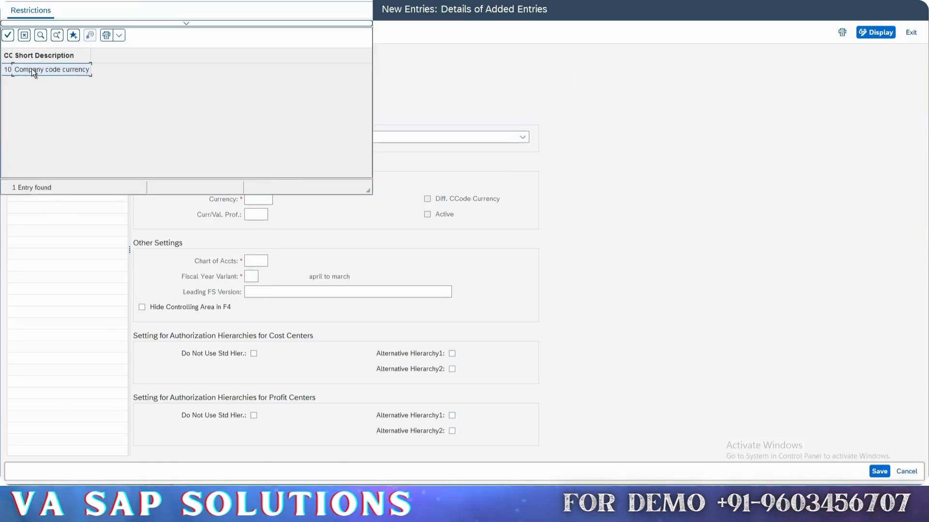
pyautogui.doubleClick(72, 73)
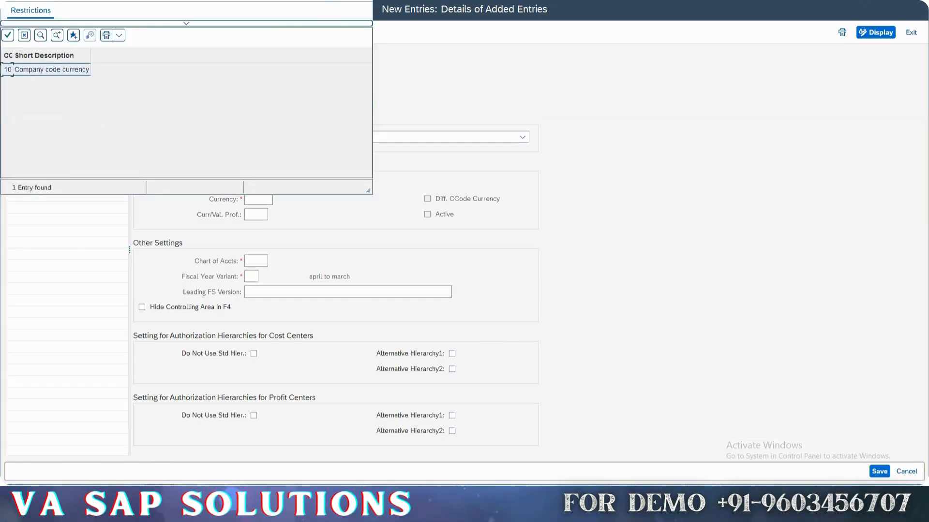
# Step: Change the company code assignment to "Cross-company-code cost accounting" and view the available currency types
pyautogui.moveTo(365, 0); pyautogui.dragTo(354, 97)
pyautogui.click(351, 107)
pyautogui.click(353, 139)
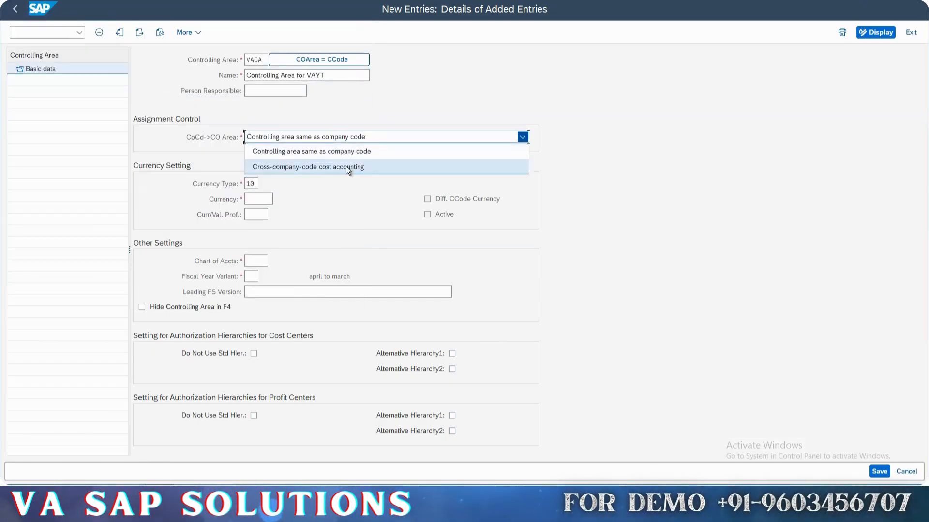
pyautogui.click(346, 167)
pyautogui.click(250, 184)
pyautogui.click(260, 186)
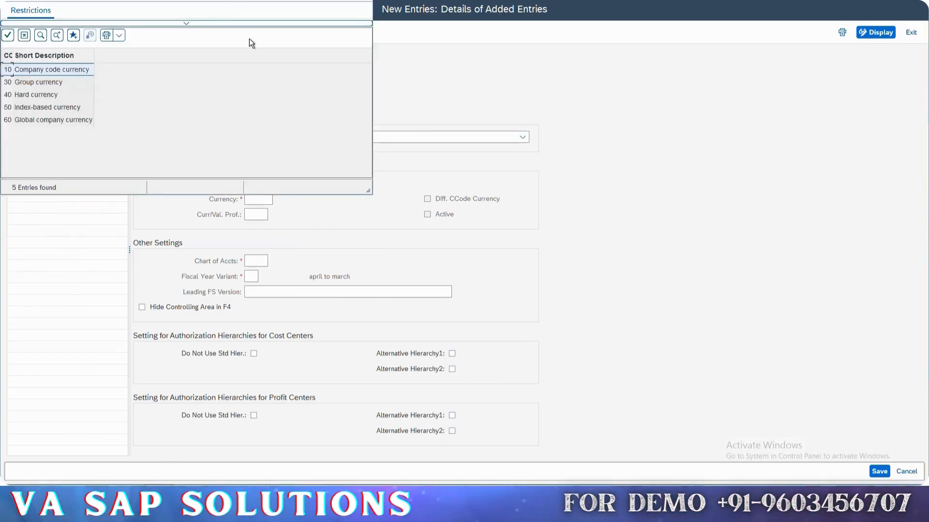
pyautogui.click(365, 75)
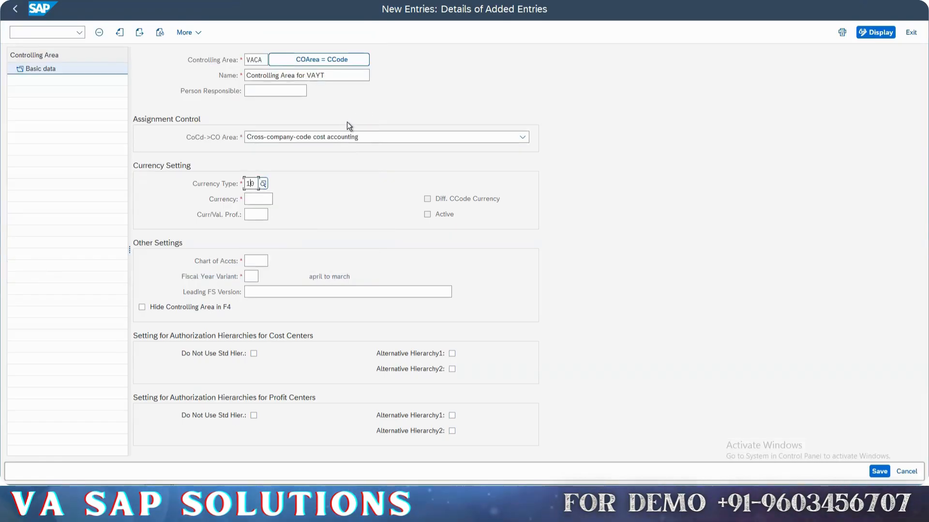
# Step: Switch the assignment back to "Controlling area same as company code" and check which currency types it allows
pyautogui.click(337, 138)
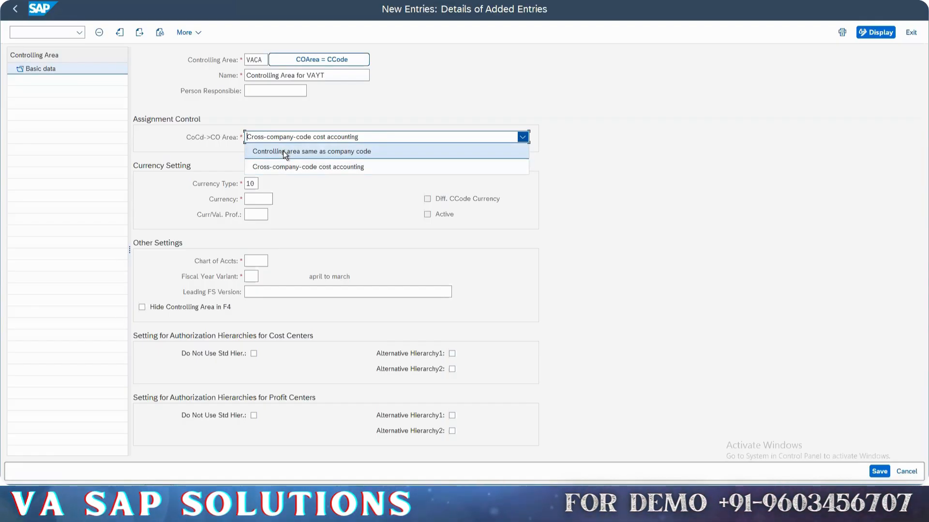
pyautogui.click(318, 155)
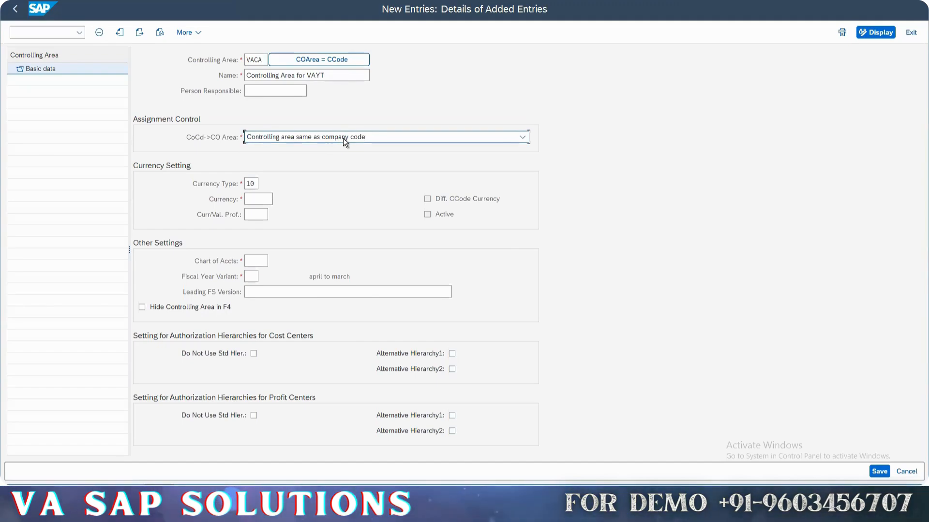
pyautogui.click(274, 62)
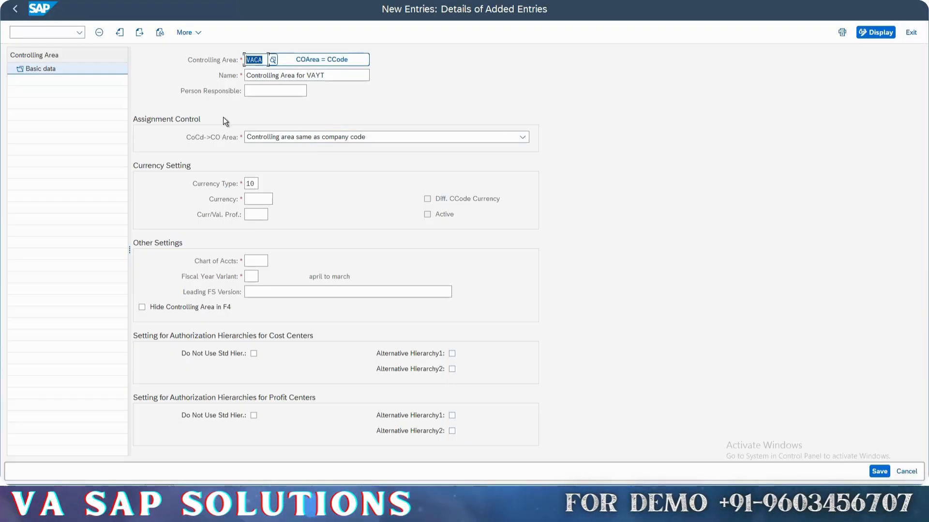
pyautogui.click(255, 183)
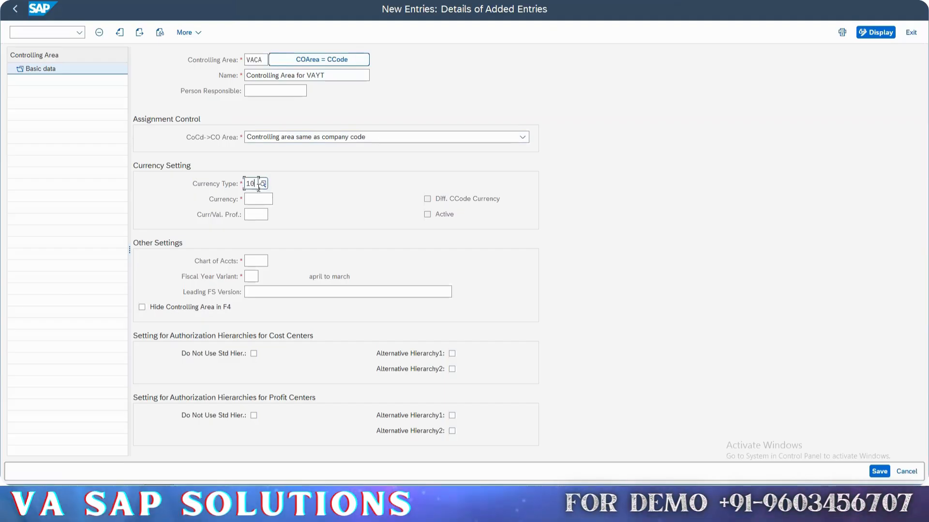
pyautogui.click(261, 183)
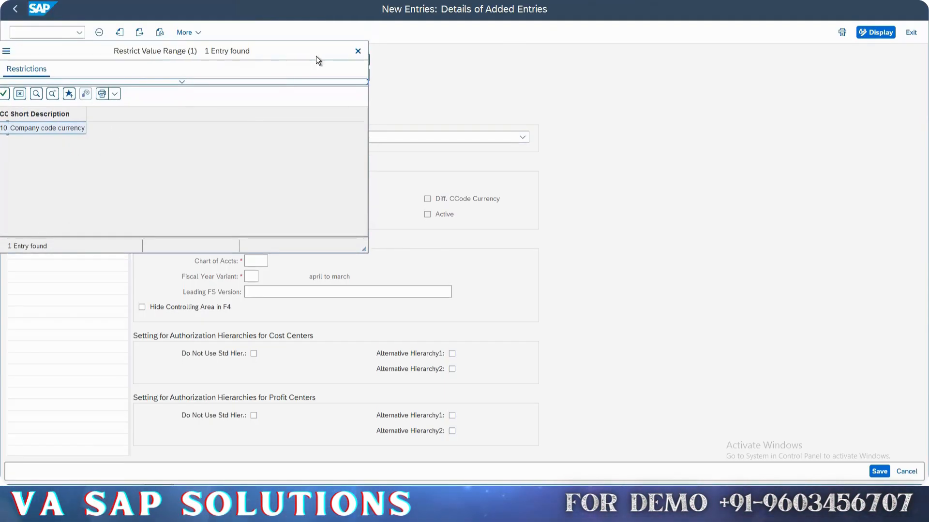
pyautogui.click(357, 54)
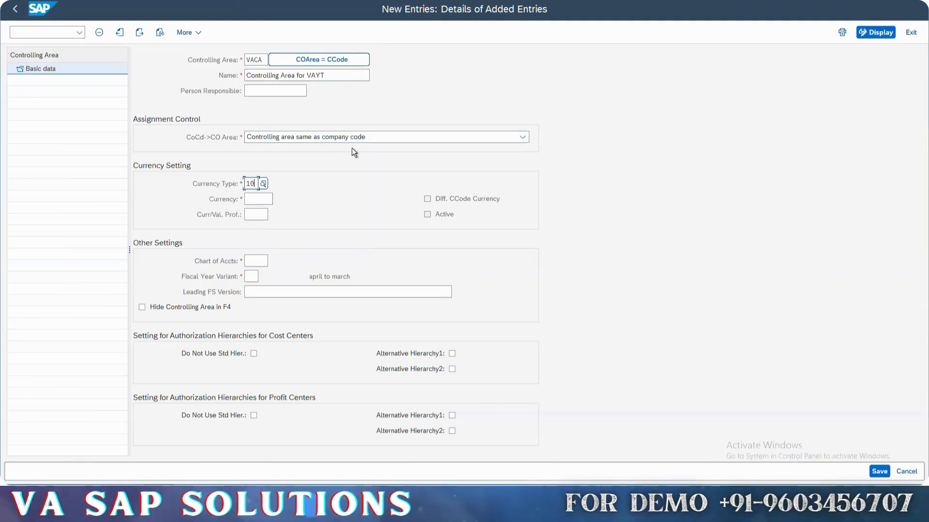
# Step: Set the CoCd->CO Area assignment control of VACA to "Cross-company-code cost accounting"
pyautogui.click(344, 136)
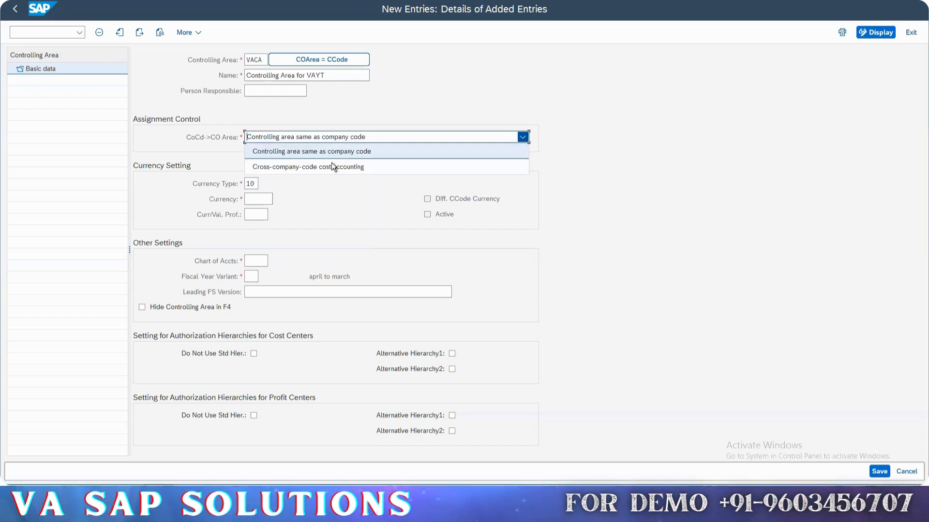
pyautogui.click(330, 165)
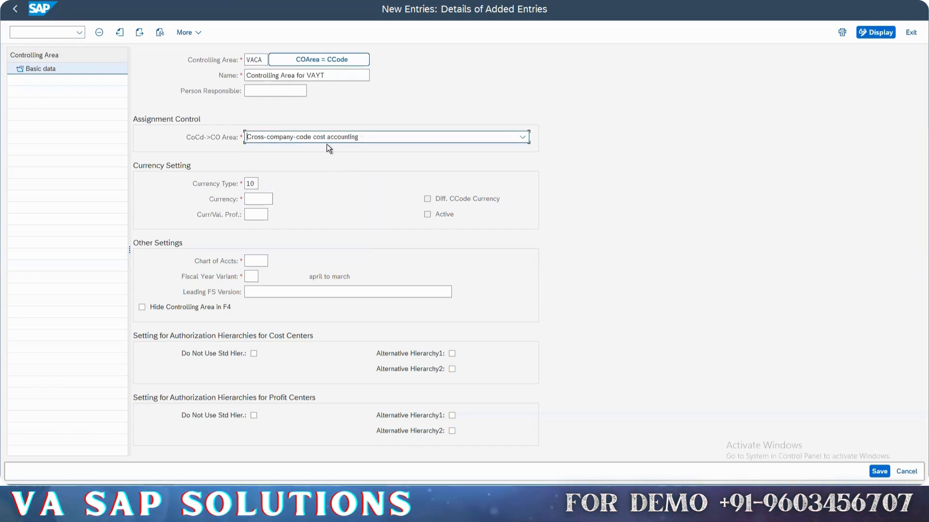
pyautogui.moveTo(265, 60); pyautogui.dragTo(207, 65)
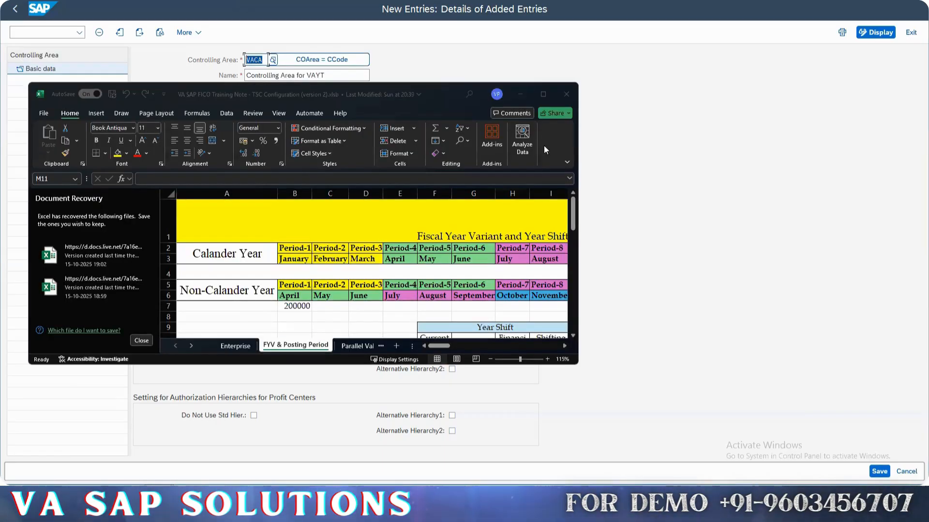
# Step: Switch to the Excel training workbook and add a new sheet named "CO-Basics" after "FYV & Posting Period"
pyautogui.click(549, 92)
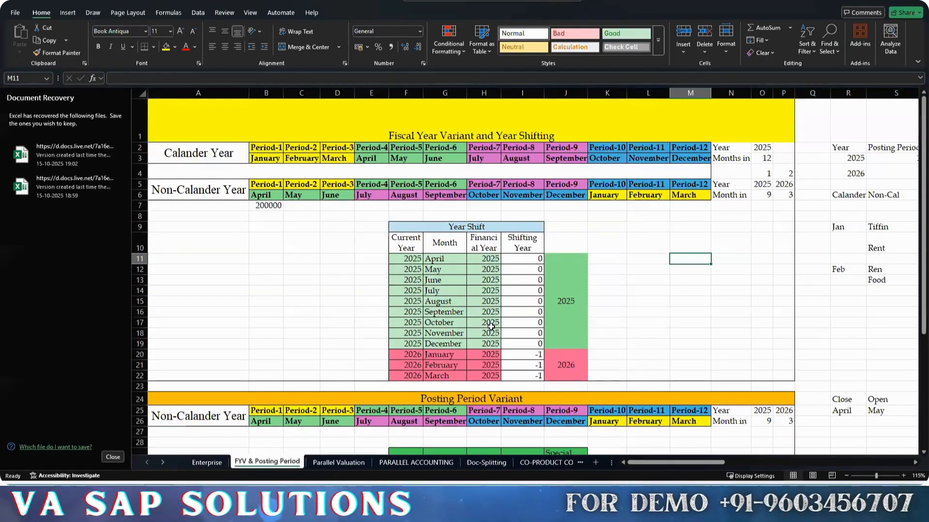
pyautogui.click(596, 464)
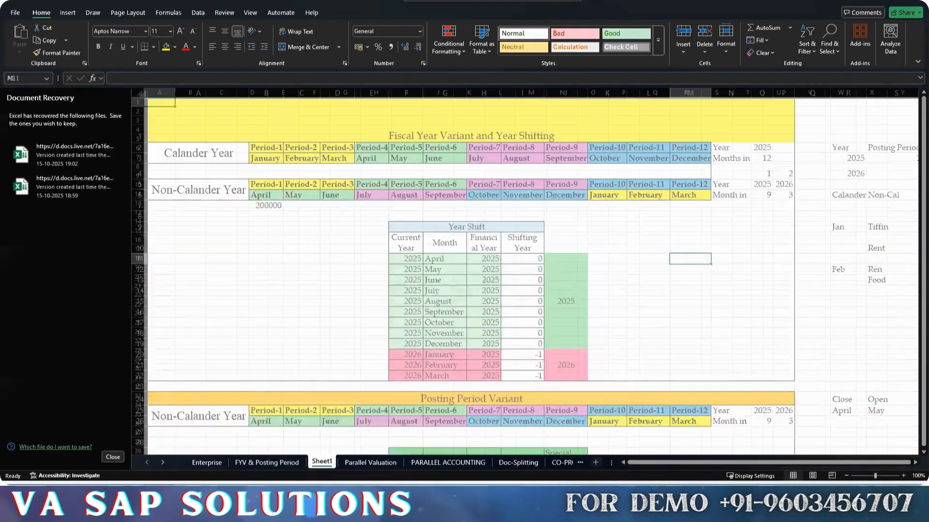
pyautogui.doubleClick(322, 462)
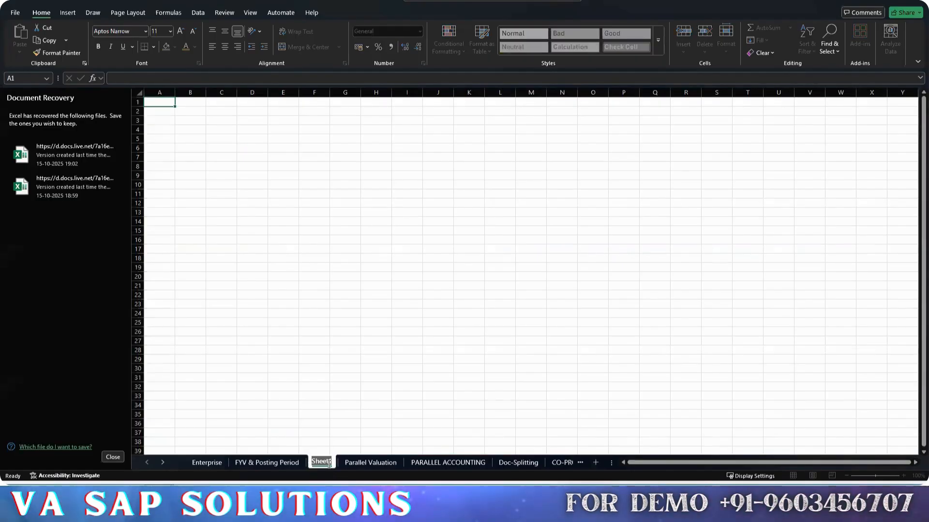
pyautogui.press('BackSpace')
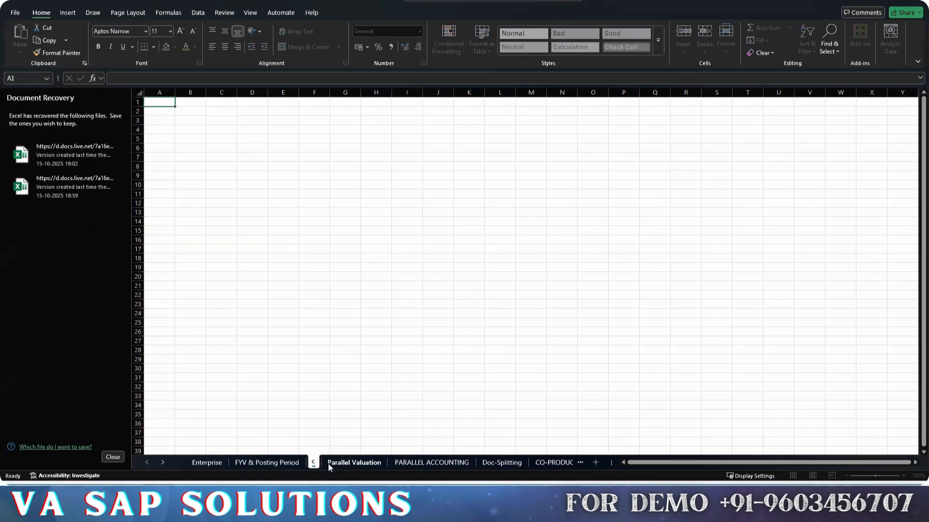
pyautogui.write('CO')
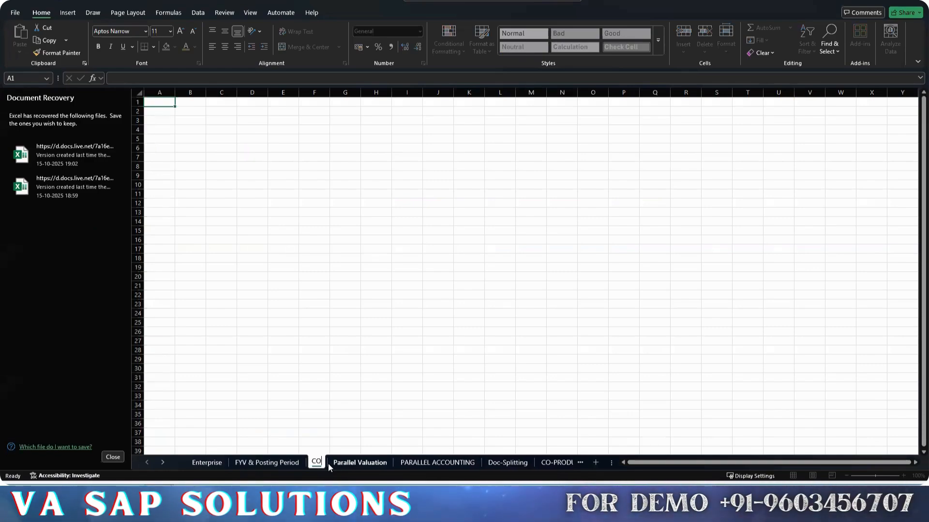
pyautogui.write('-Bas')
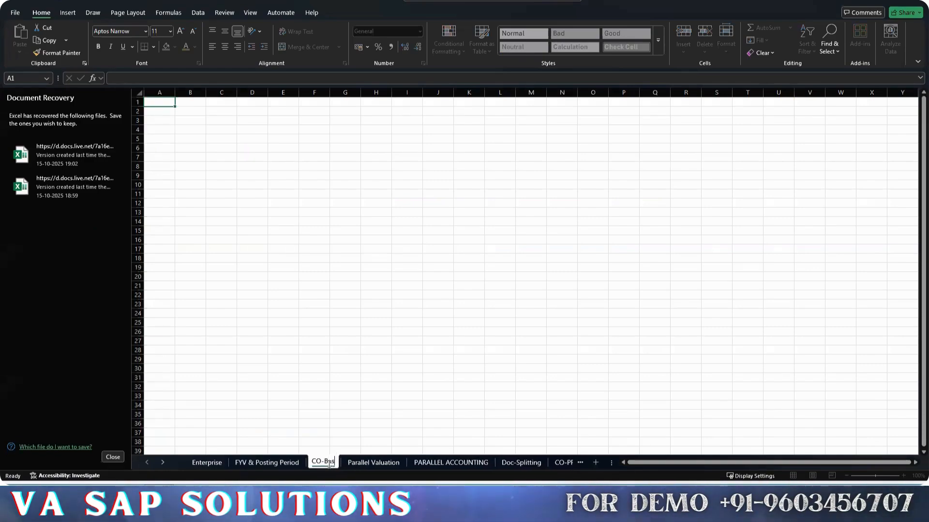
pyautogui.write('ics')
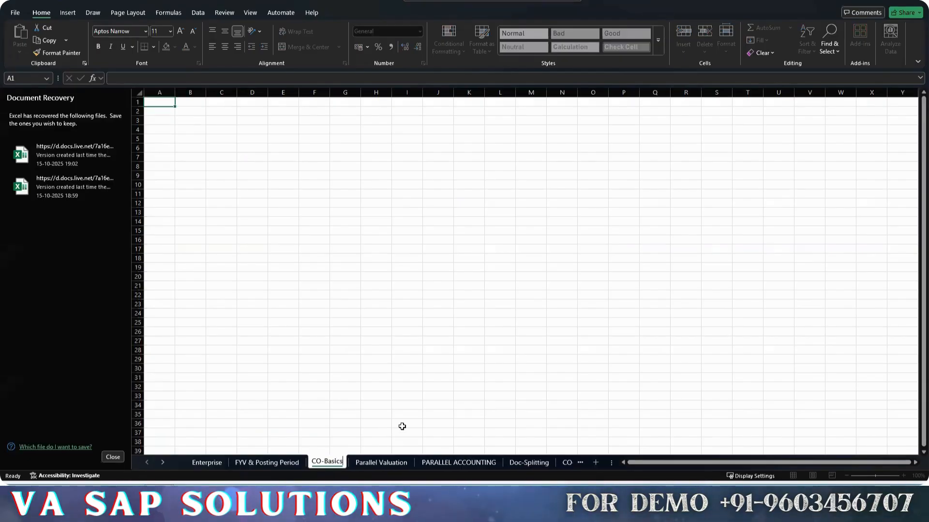
pyautogui.click(335, 205)
pyautogui.hotkey('alt', 'Tab')
pyautogui.click(361, 136)
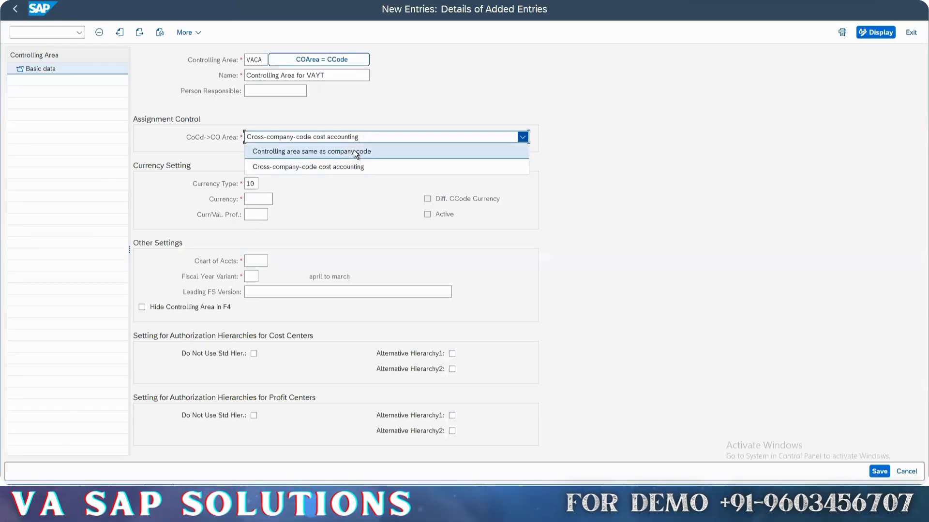
pyautogui.hotkey('alt', 'Tab')
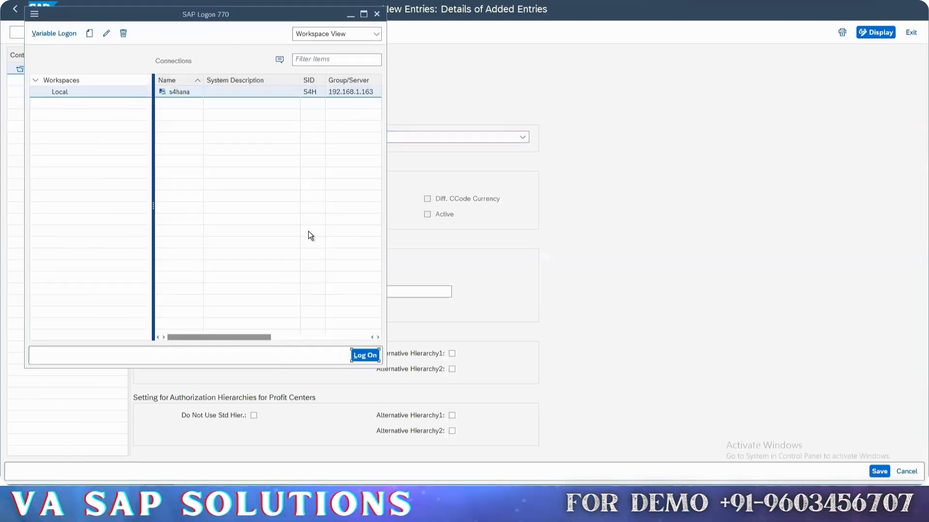
pyautogui.hotkey('alt', 'Tab')
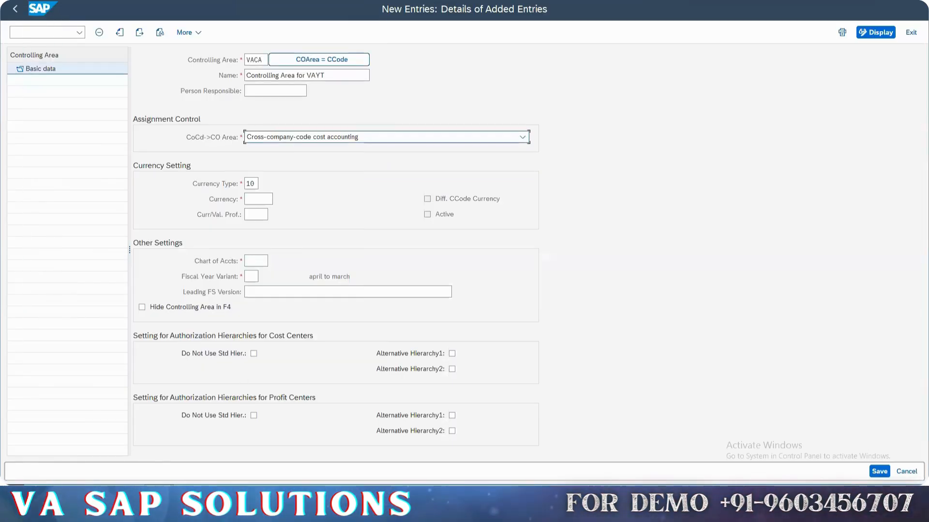
pyautogui.hotkey('alt', 'Tab')
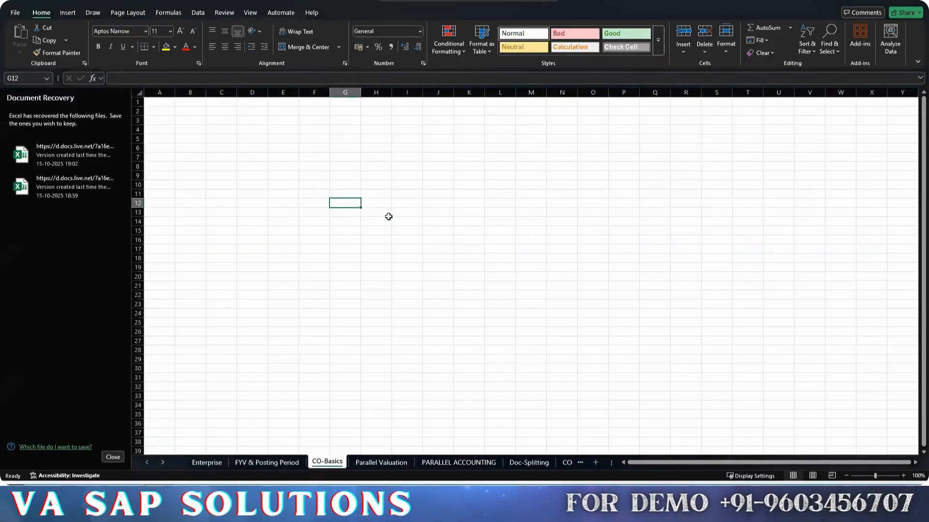
pyautogui.doubleClick(355, 203)
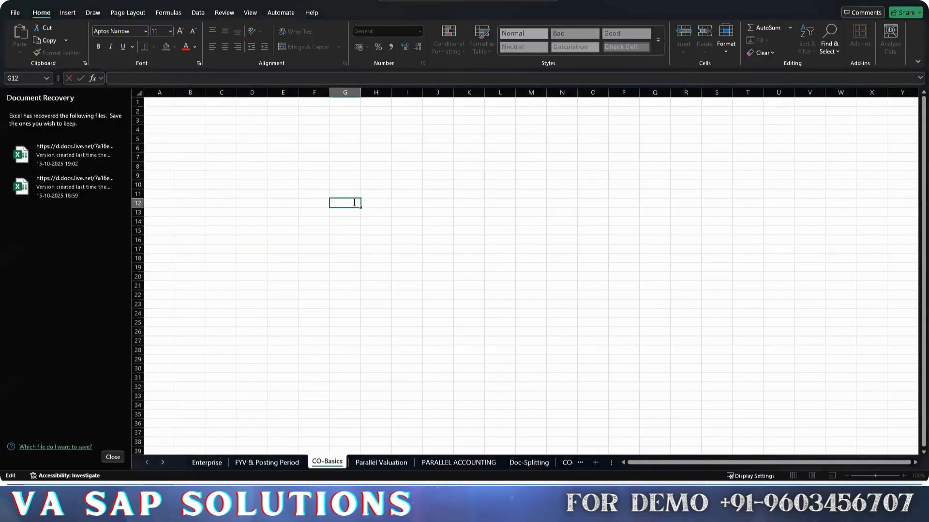
# Step: Switch to SAP, open the CoCd->CO Area field help in a maximized window, and examine the cross-company-code cost accounting dependencies
pyautogui.hotkey('alt', 'Tab')
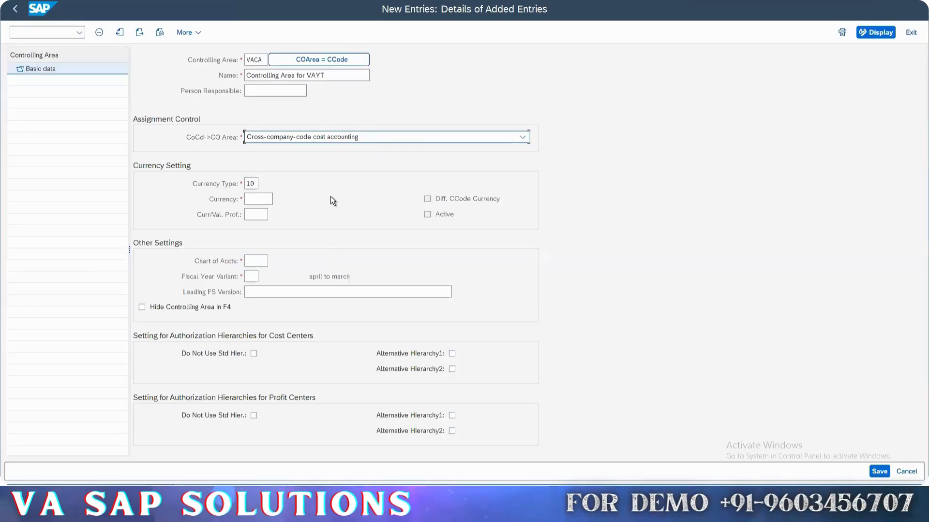
pyautogui.rightClick(320, 136)
pyautogui.click(339, 141)
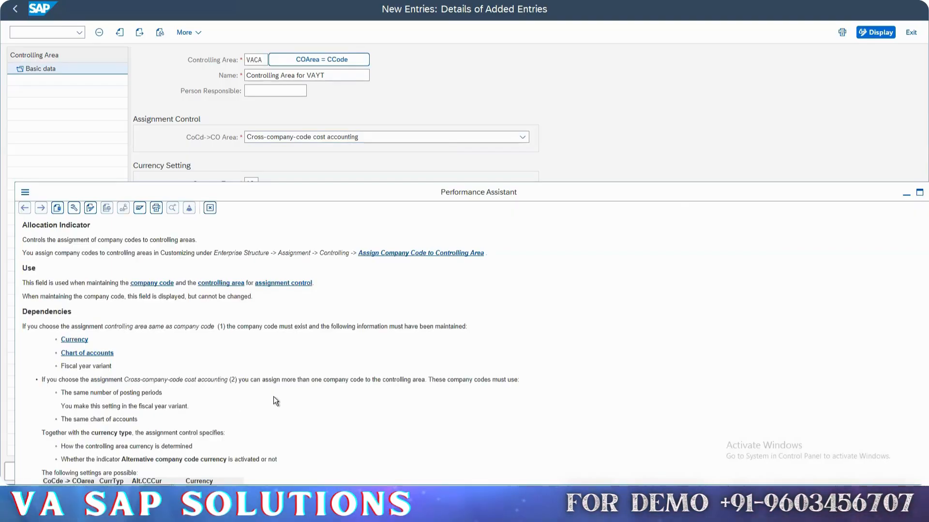
pyautogui.moveTo(668, 196); pyautogui.dragTo(521, 140)
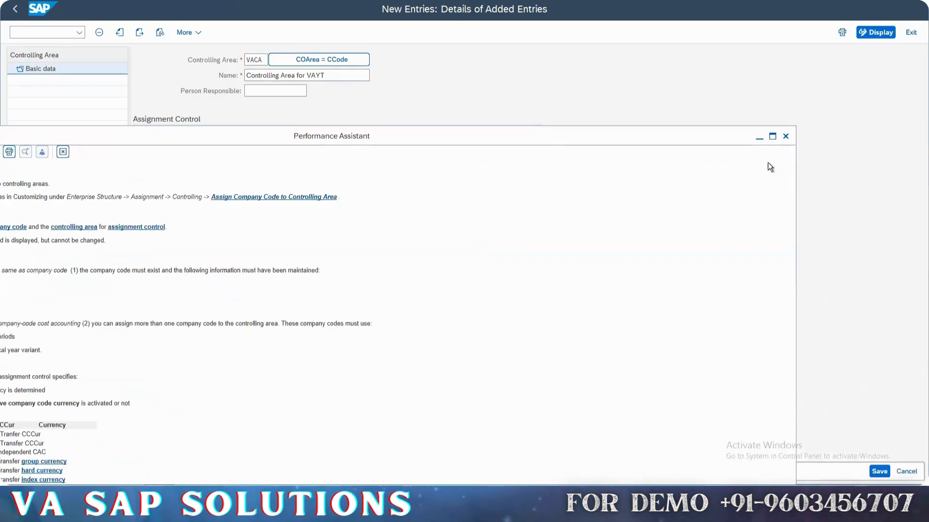
pyautogui.click(775, 137)
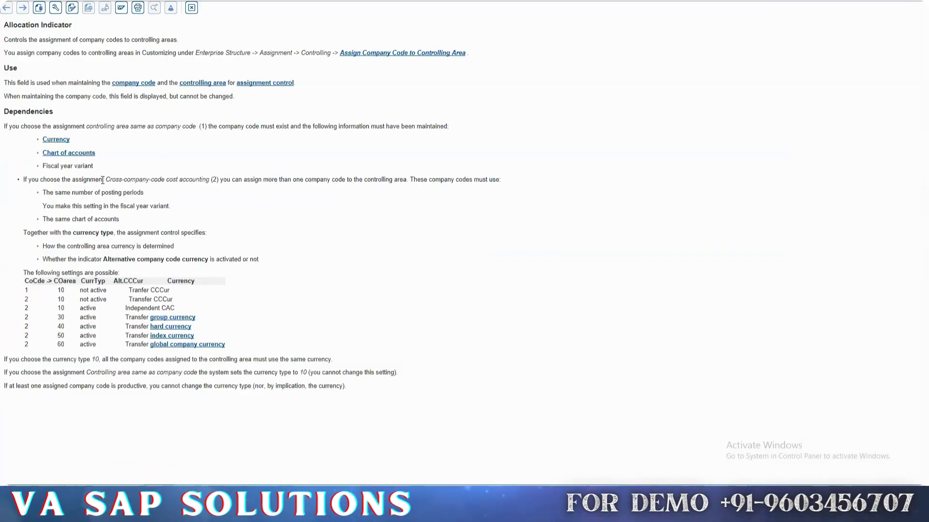
pyautogui.moveTo(102, 180); pyautogui.dragTo(194, 183)
pyautogui.click(196, 192)
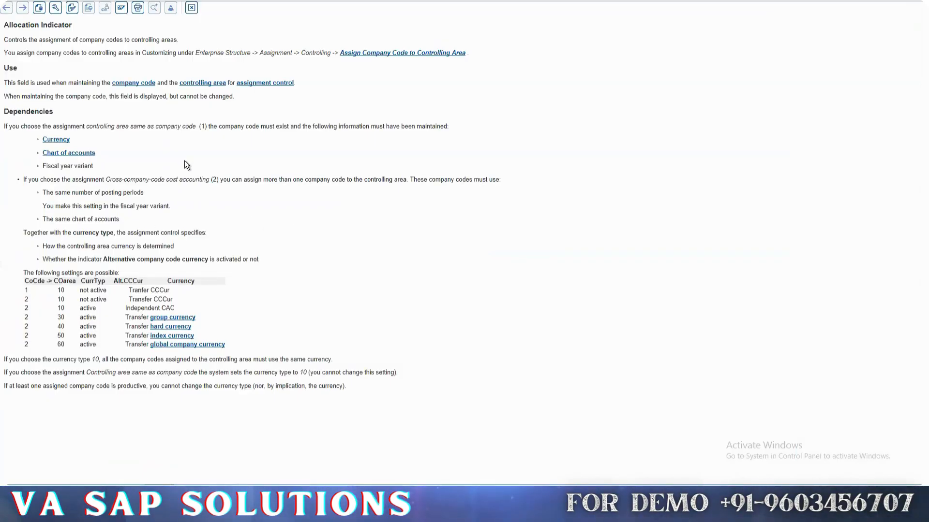
# Step: Copy the phrase "controlling area same as company cod" from the SAP help text into cell B2 of the Excel CO-Basics sheet
pyautogui.moveTo(87, 126); pyautogui.dragTo(189, 140)
pyautogui.hotkey('ctrl', 'c')
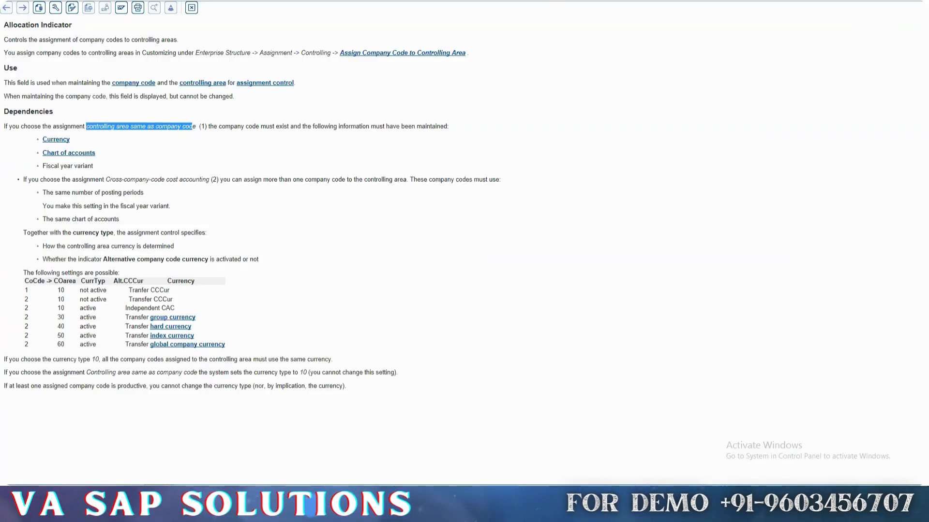
pyautogui.hotkey('alt', 'Tab')
pyautogui.click(167, 111)
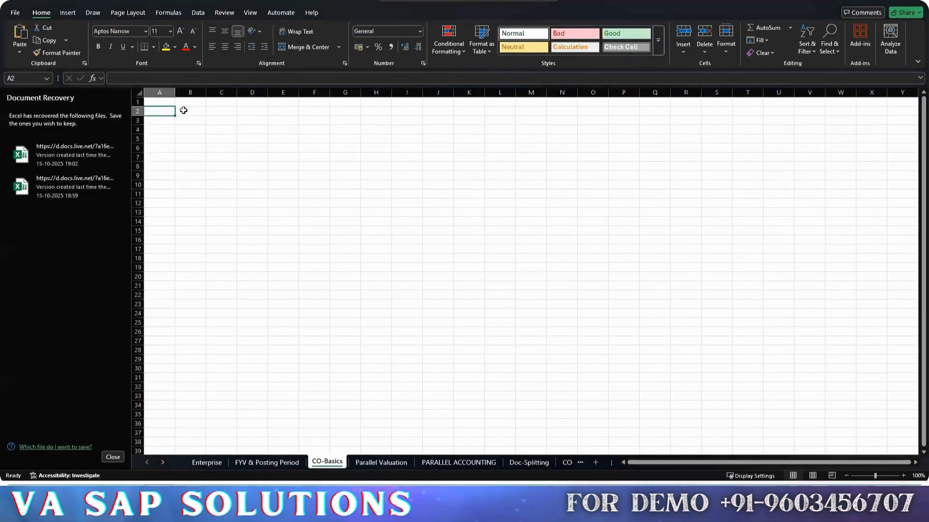
pyautogui.click(183, 110)
pyautogui.hotkey('ctrl', 'v')
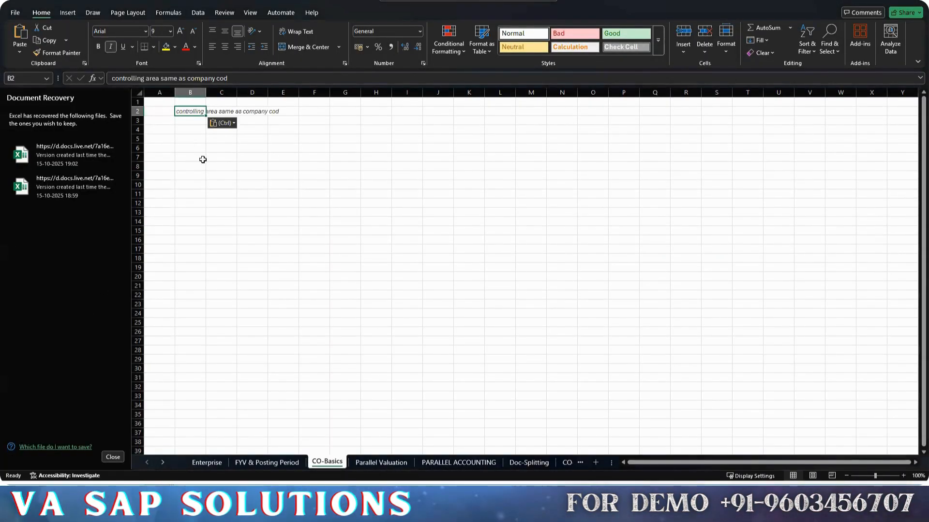
# Step: Set the font size of the pasted text in B2 to 15 and fit column B to its content
pyautogui.doubleClick(206, 92)
pyautogui.click(221, 166)
pyautogui.click(234, 110)
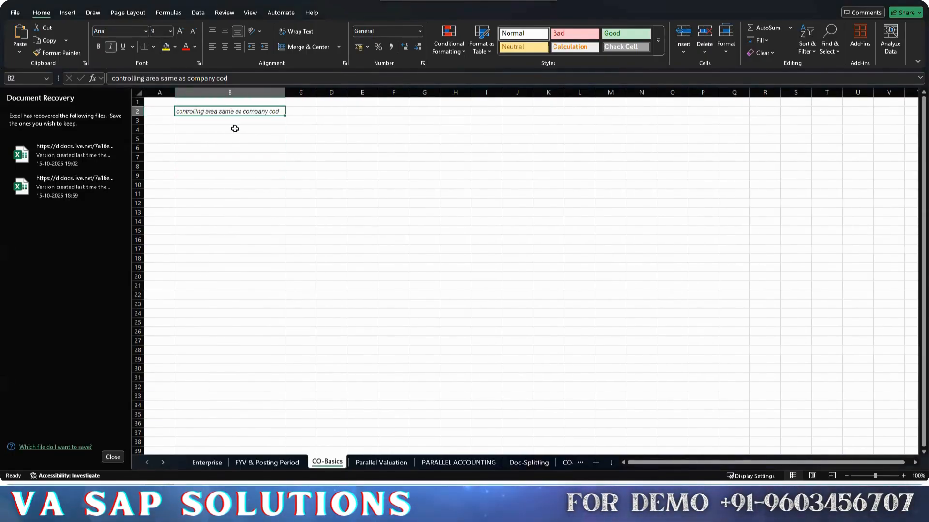
pyautogui.click(159, 31)
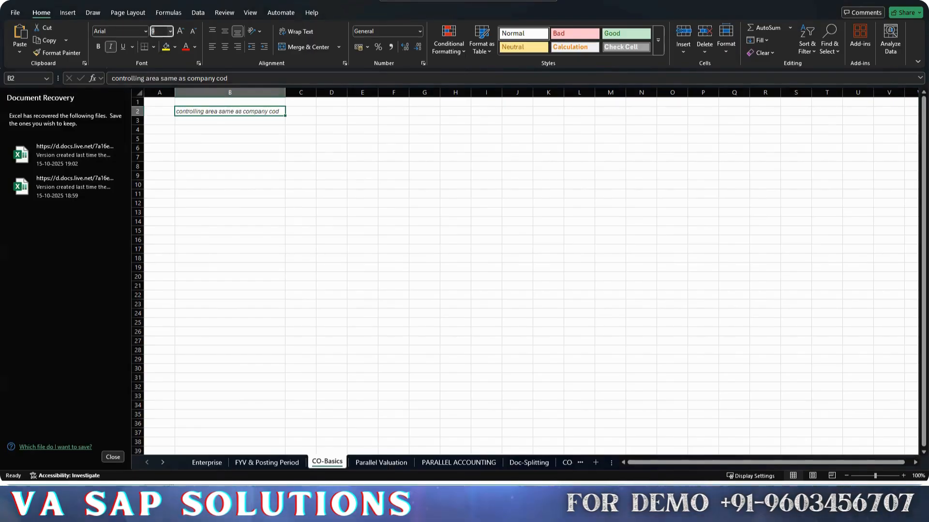
pyautogui.press('Return')
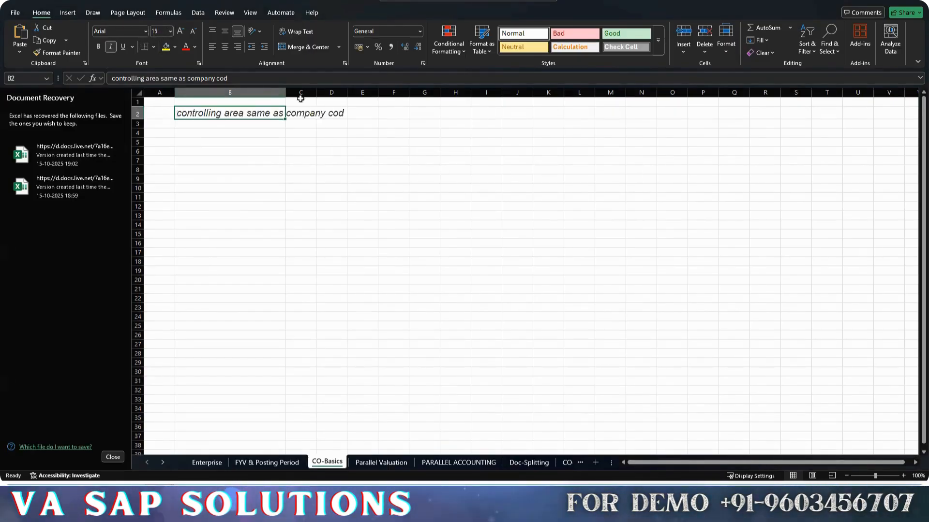
pyautogui.doubleClick(285, 91)
pyautogui.click(323, 140)
# Step: Enter company code 1000 in D2 and the heading "C.code" above it in D1
pyautogui.click(380, 112)
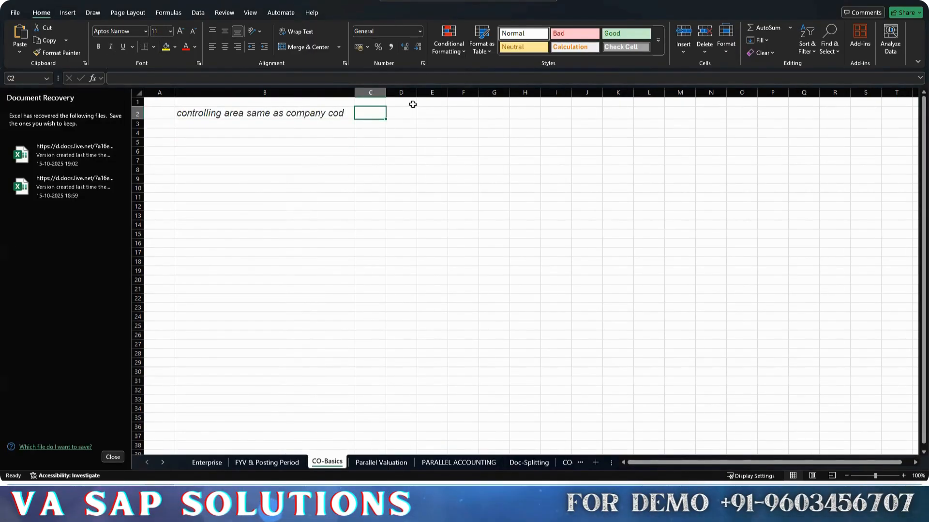
pyautogui.click(411, 110)
pyautogui.write('100')
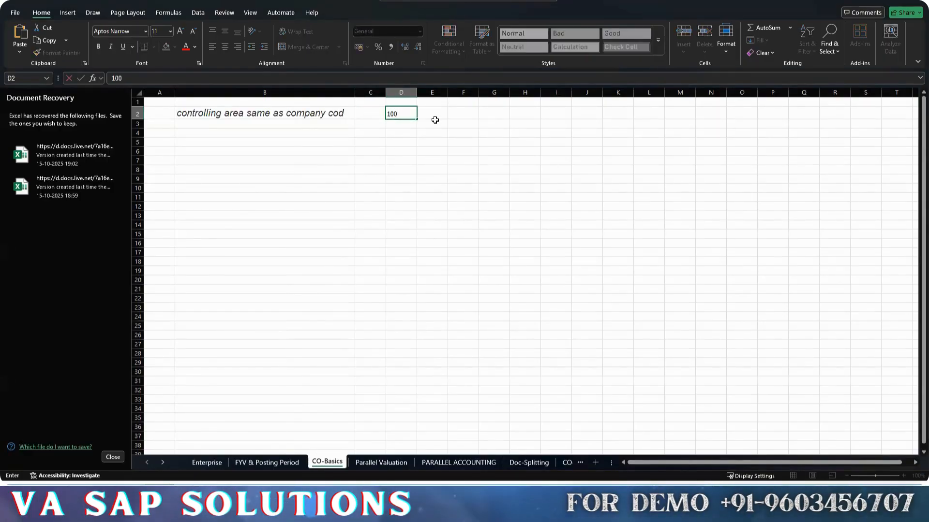
pyautogui.write('0')
pyautogui.press('Up')
pyautogui.write('C')
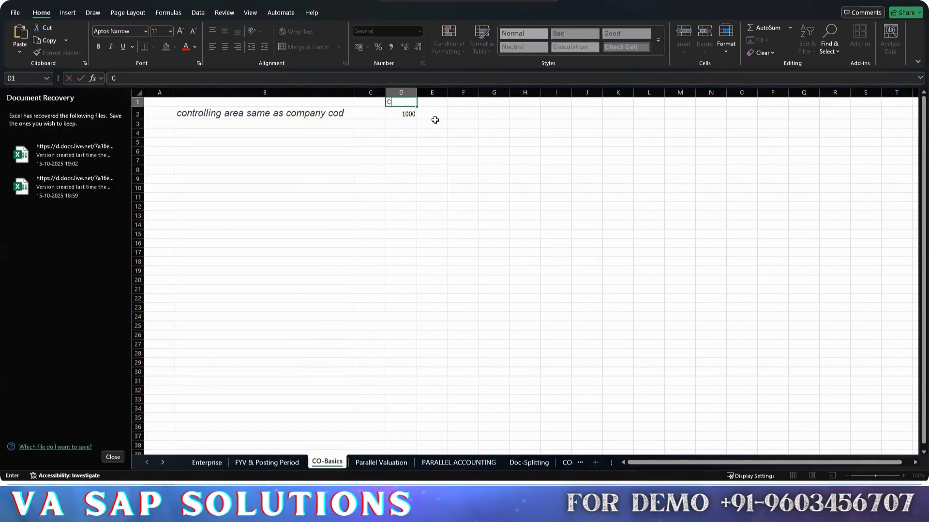
pyautogui.write('o')
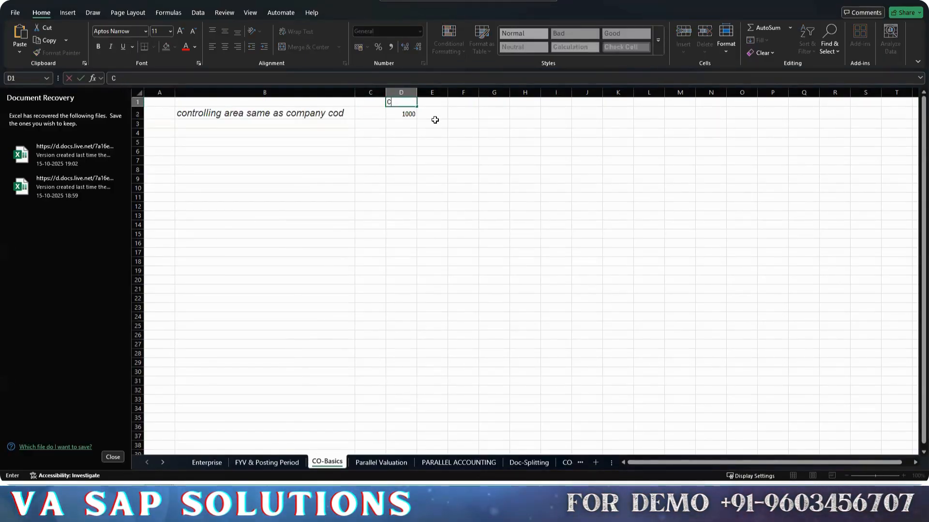
pyautogui.write('.code')
pyautogui.press('Tab')
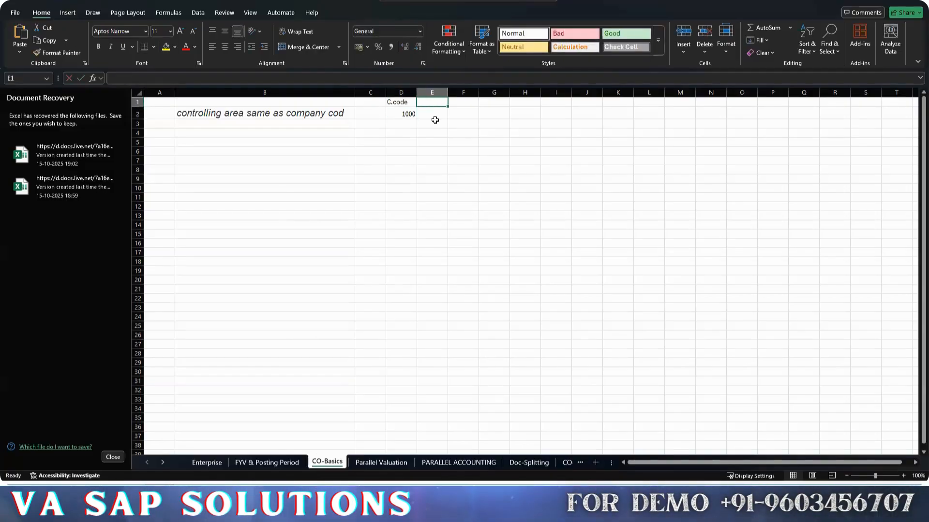
# Step: Add the heading "CO Area" in E1 and enter 1000 below it in E2
pyautogui.write('C')
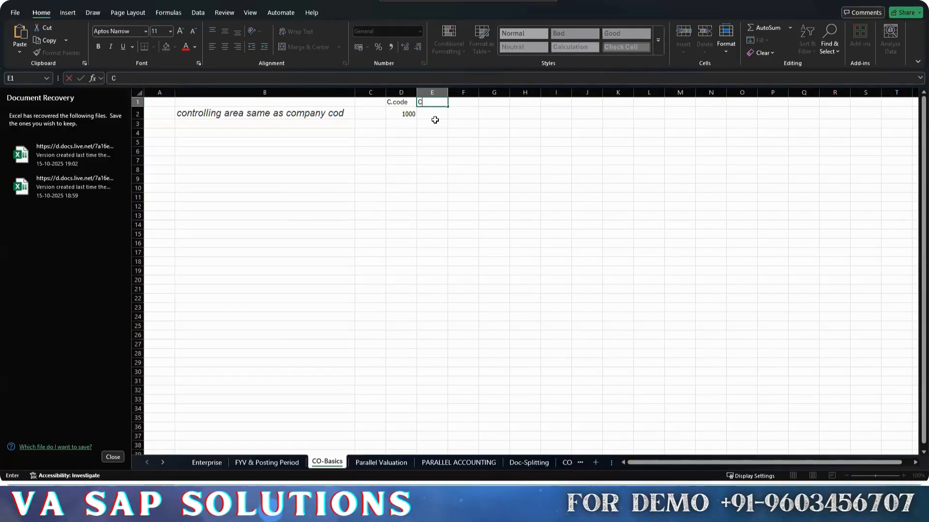
pyautogui.write('O')
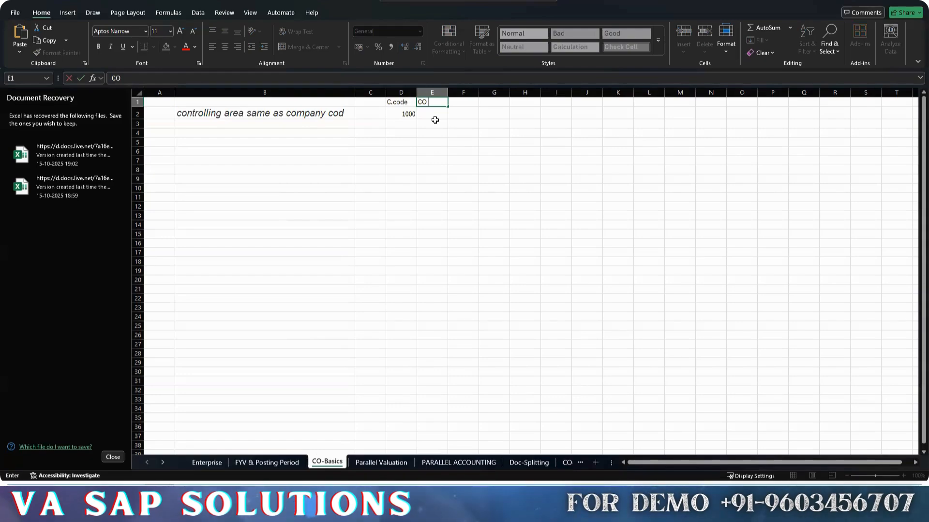
pyautogui.write(' Area')
pyautogui.press('Return')
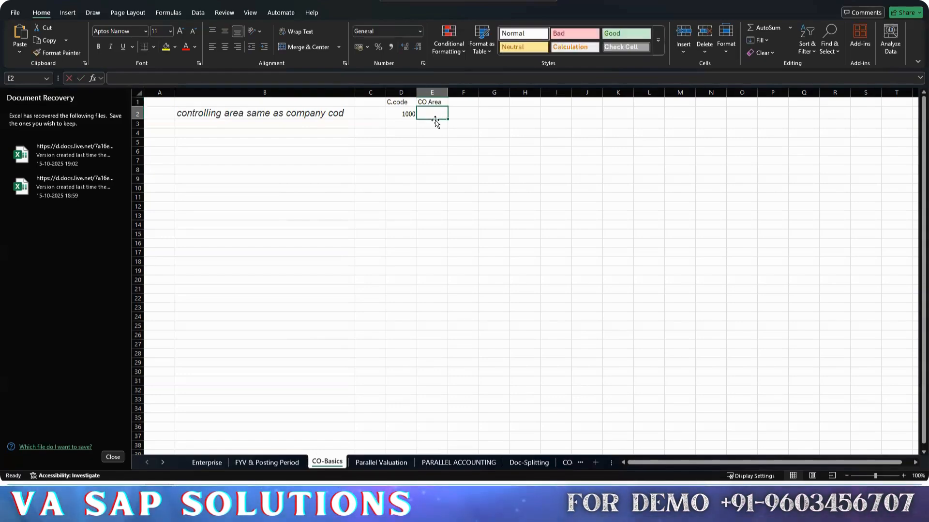
pyautogui.write('1000')
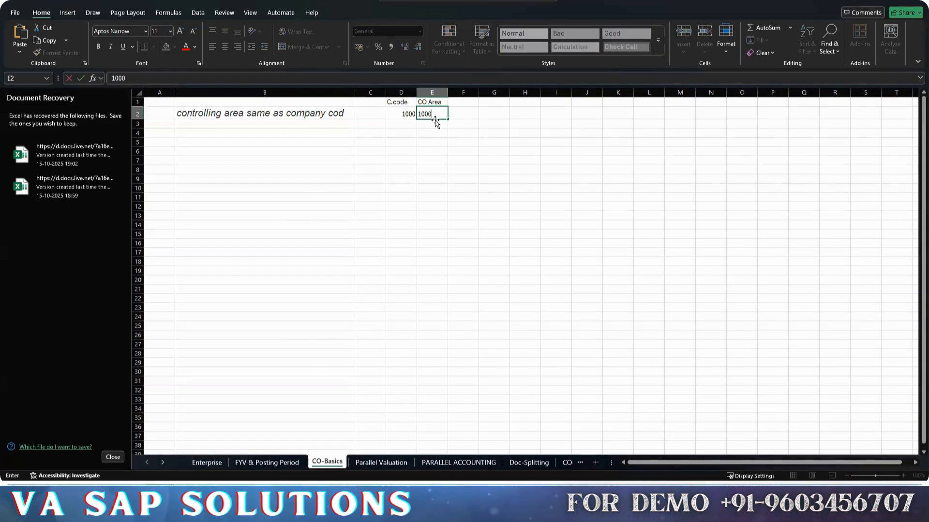
pyautogui.click(457, 151)
pyautogui.moveTo(380, 117); pyautogui.dragTo(455, 116)
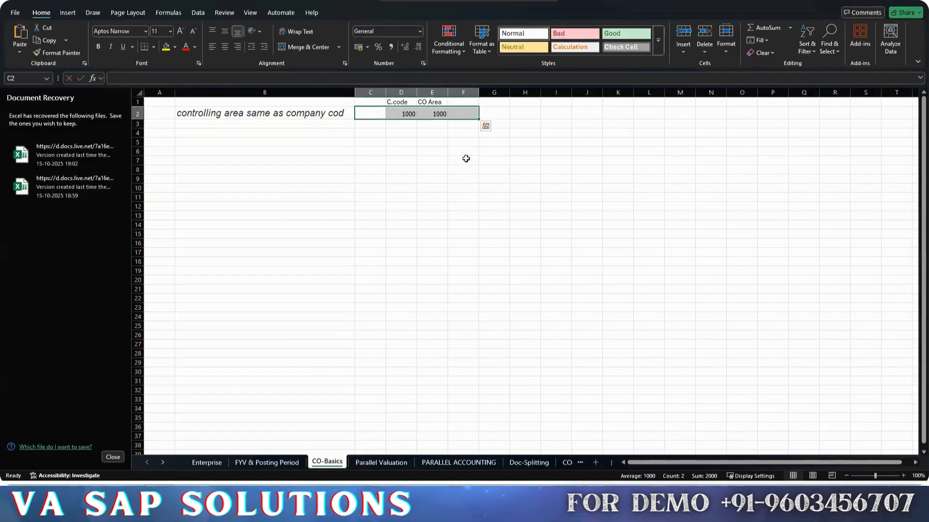
pyautogui.moveTo(431, 189); pyautogui.dragTo(428, 197)
pyautogui.click(399, 143)
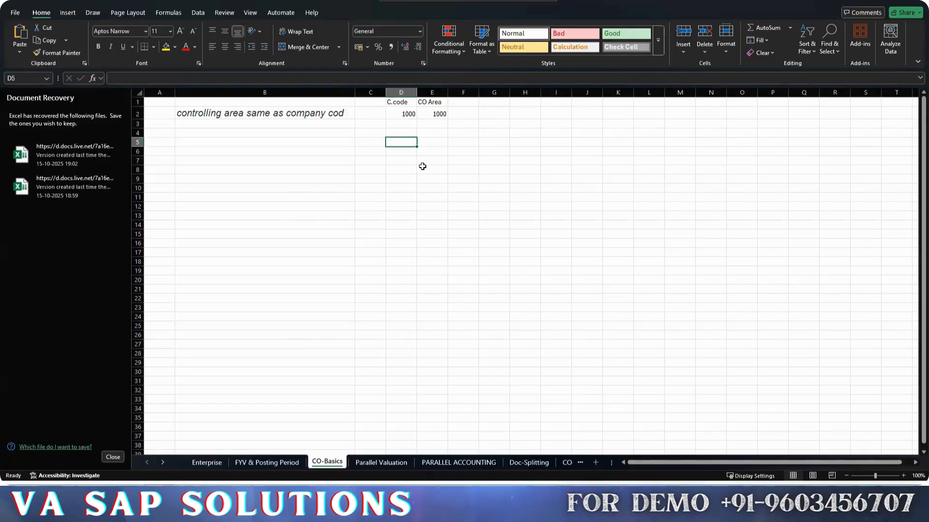
# Step: Format B1:E2 with the Good cell style at font size 15 and fit column E to its content
pyautogui.moveTo(263, 116); pyautogui.dragTo(432, 102)
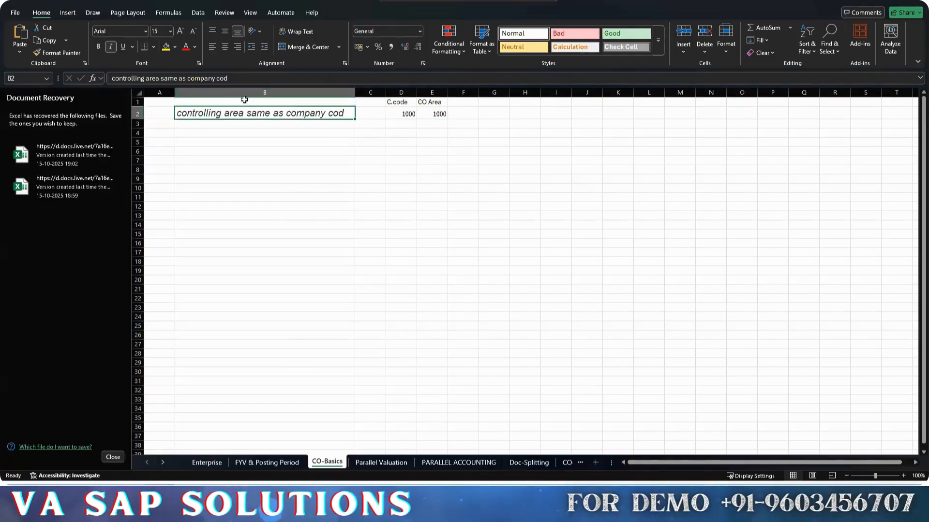
pyautogui.moveTo(242, 103); pyautogui.dragTo(439, 115)
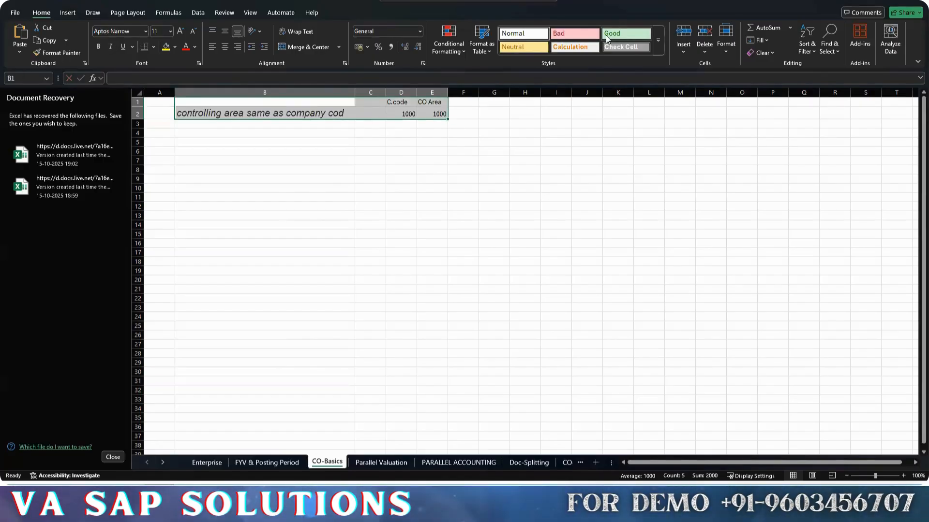
pyautogui.click(165, 31)
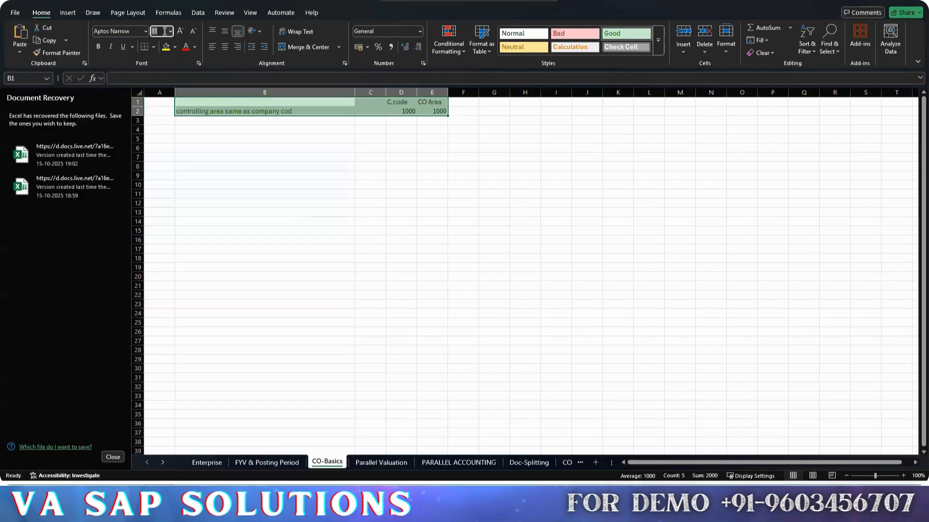
pyautogui.press('Return')
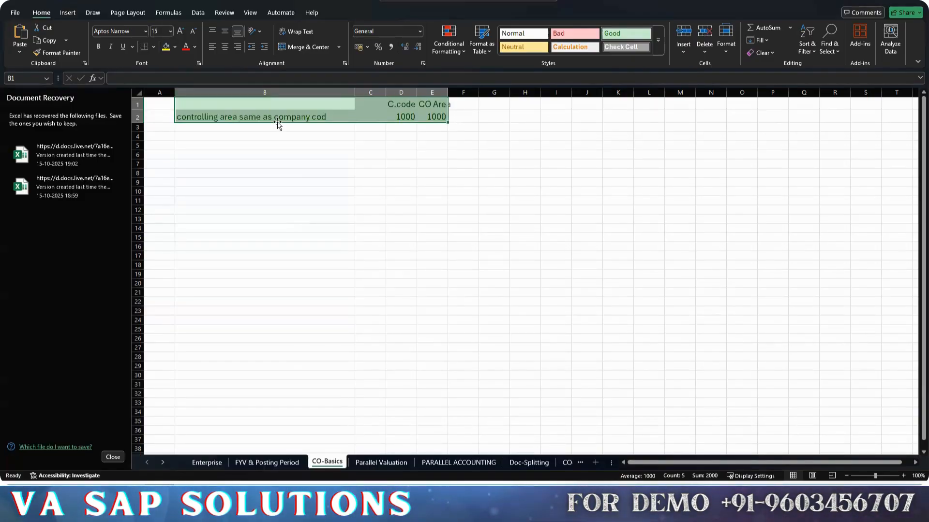
pyautogui.click(302, 130)
pyautogui.click(302, 118)
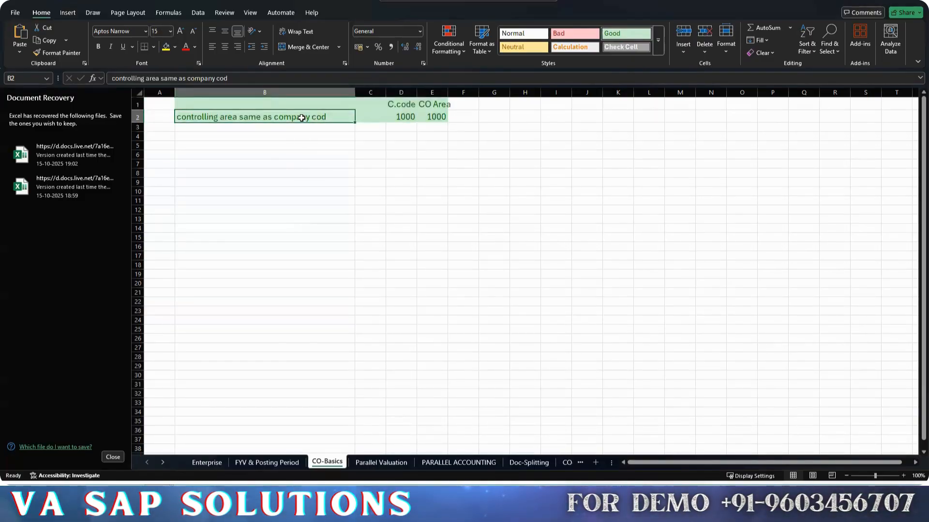
pyautogui.doubleClick(447, 92)
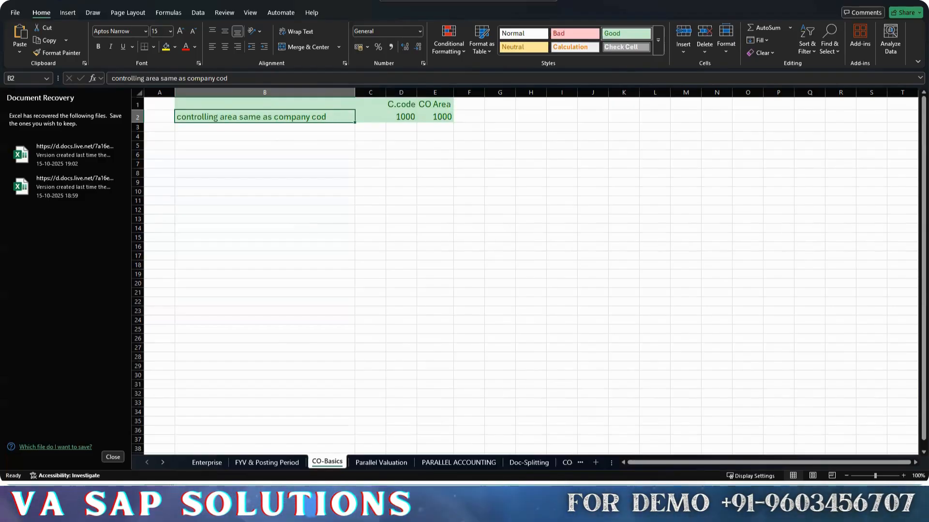
# Step: Switch to the SAP field help and examine the information that must be maintained for "controlling area same as company code"
pyautogui.hotkey('alt', 'Tab')
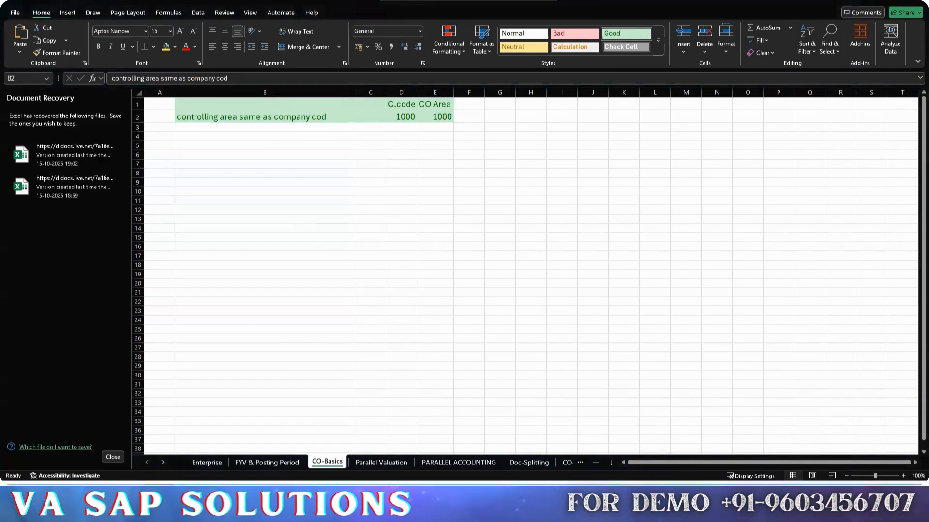
pyautogui.hotkey('alt', 'Tab')
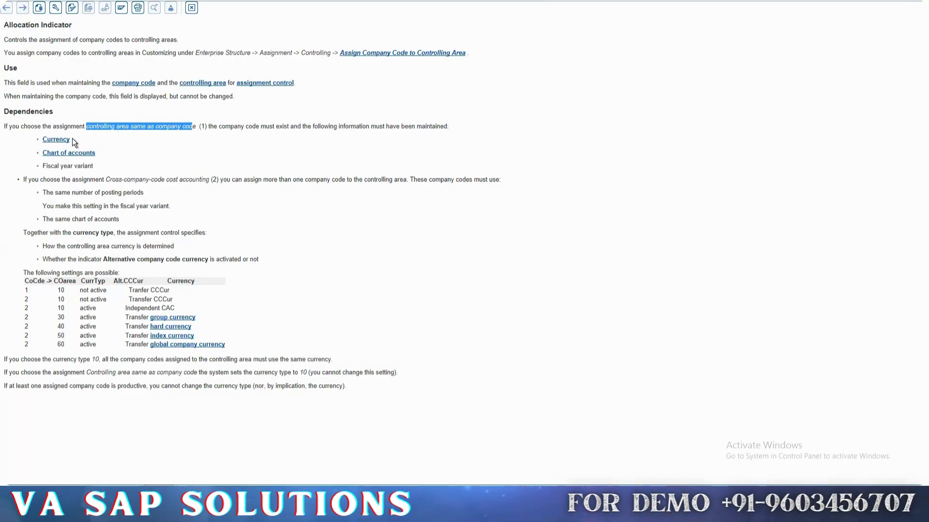
pyautogui.moveTo(72, 138); pyautogui.dragTo(24, 139)
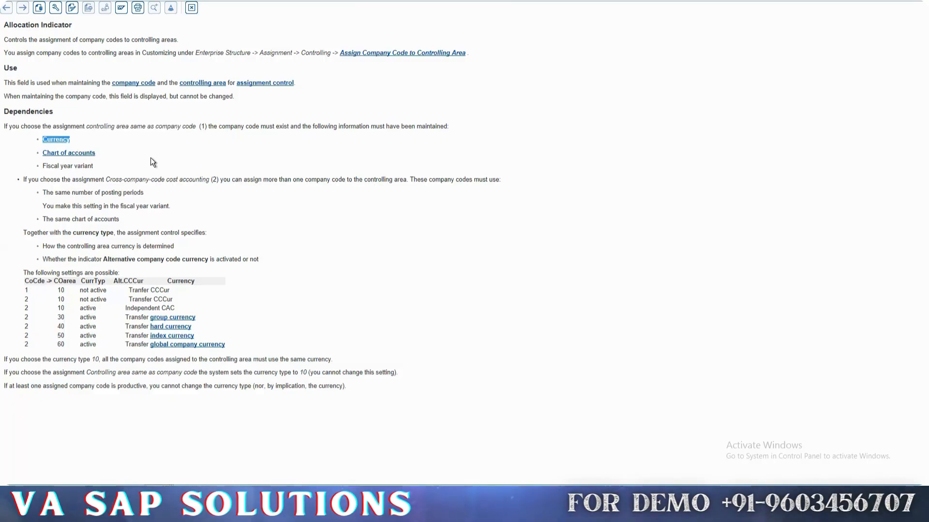
pyautogui.moveTo(104, 157); pyautogui.dragTo(24, 153)
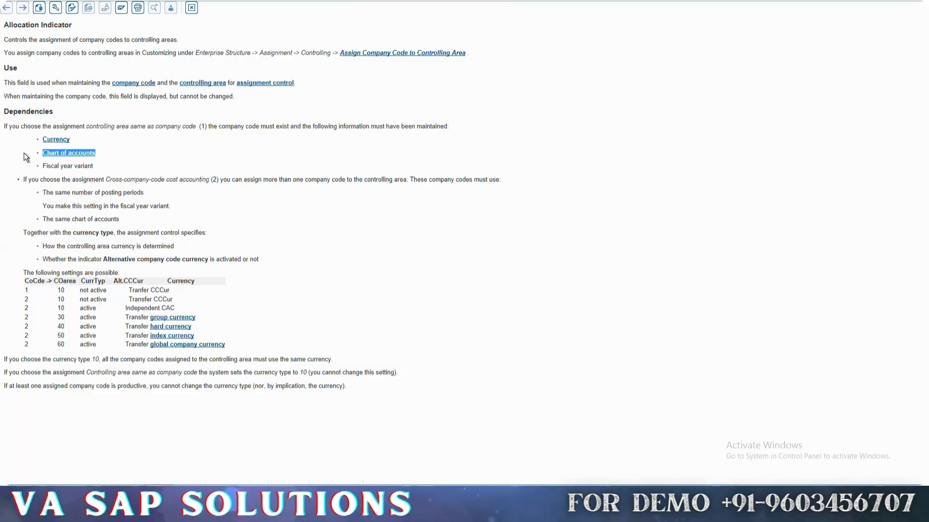
pyautogui.click(129, 157)
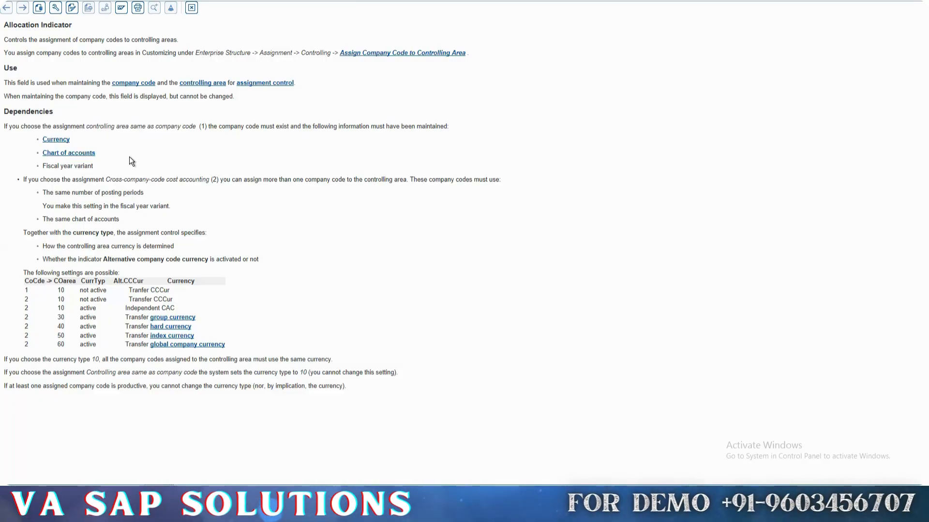
pyautogui.moveTo(111, 166); pyautogui.dragTo(9, 171)
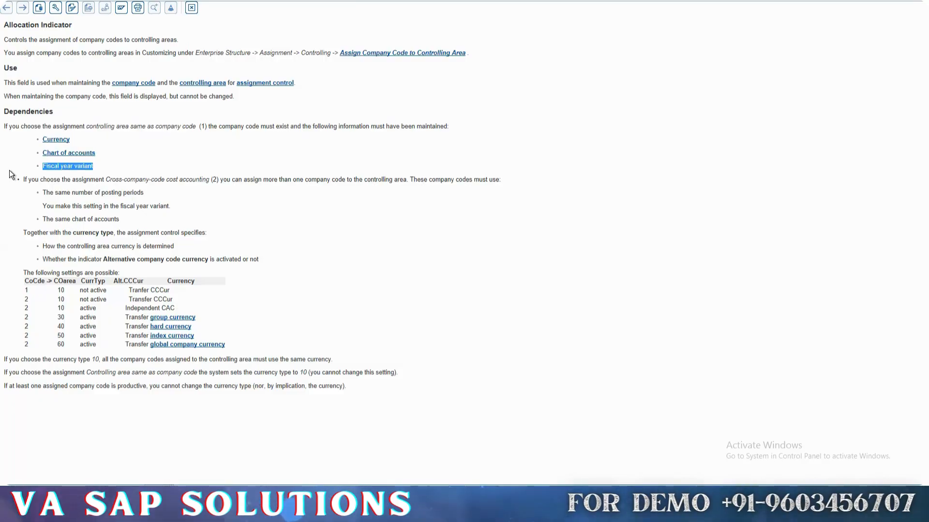
pyautogui.click(163, 163)
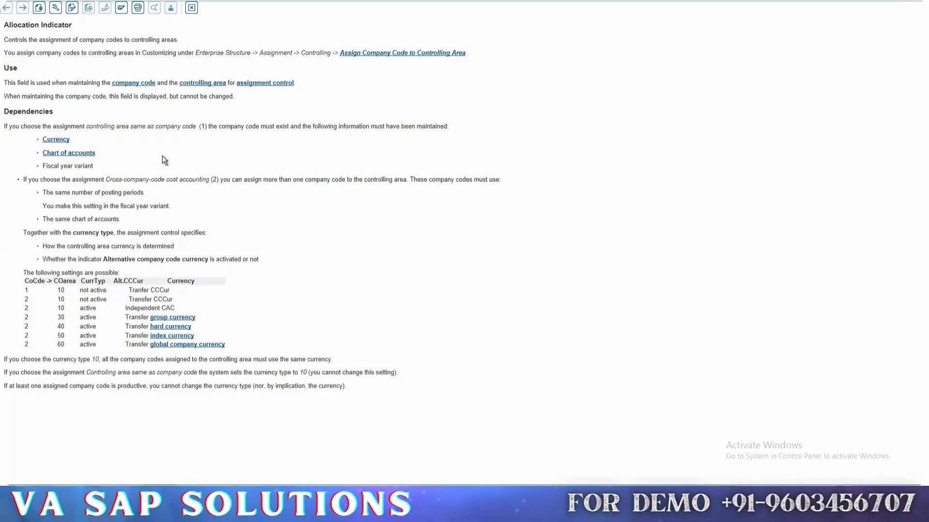
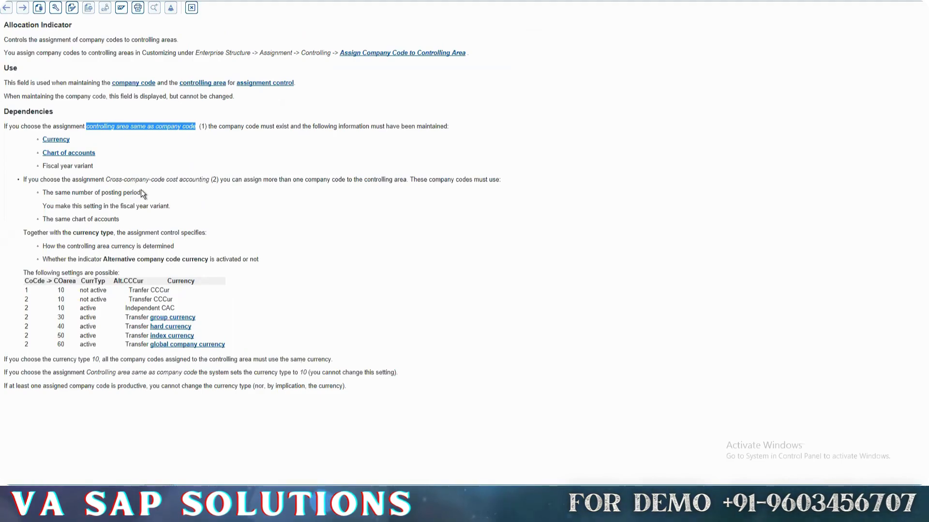
# Step: Examine the posting period and fiscal year variant requirements for company codes under "Cross-company-code cost accounting"
pyautogui.moveTo(106, 180); pyautogui.dragTo(209, 180)
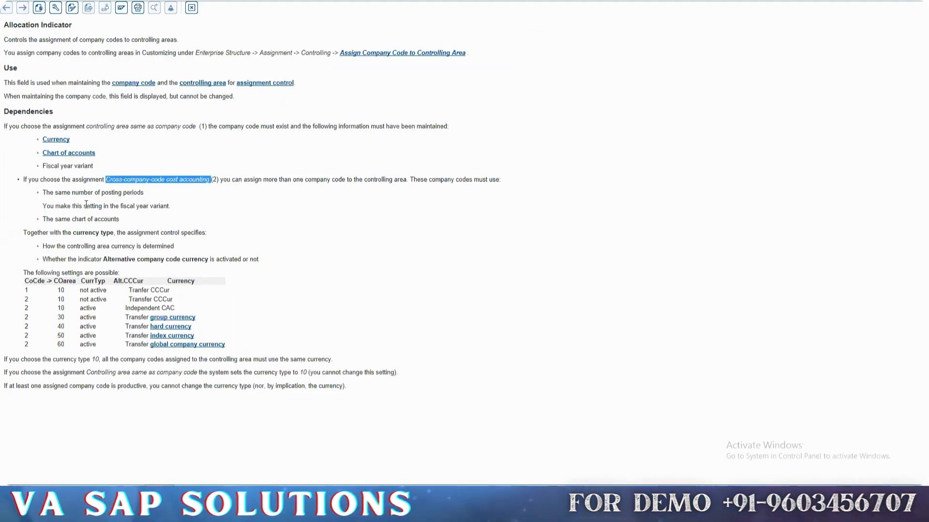
pyautogui.moveTo(72, 192); pyautogui.dragTo(143, 193)
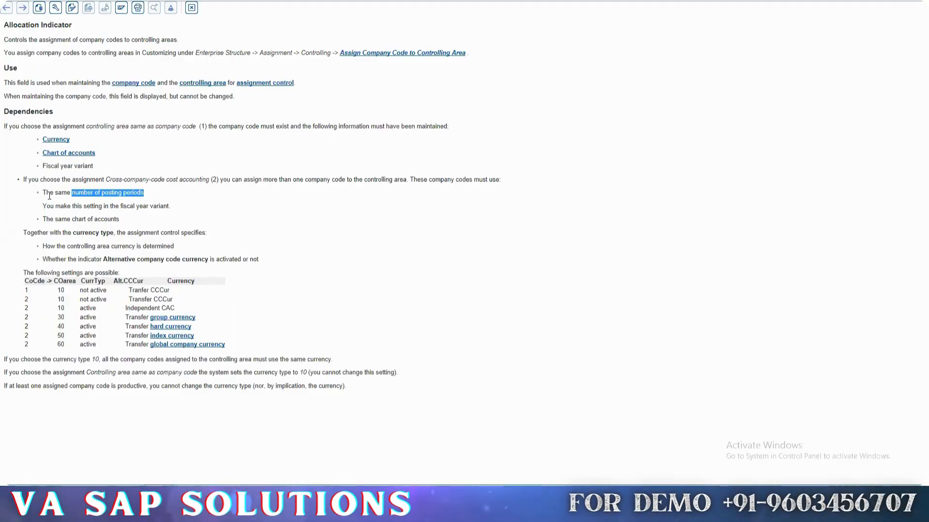
pyautogui.moveTo(43, 193); pyautogui.dragTo(189, 199)
pyautogui.click(109, 212)
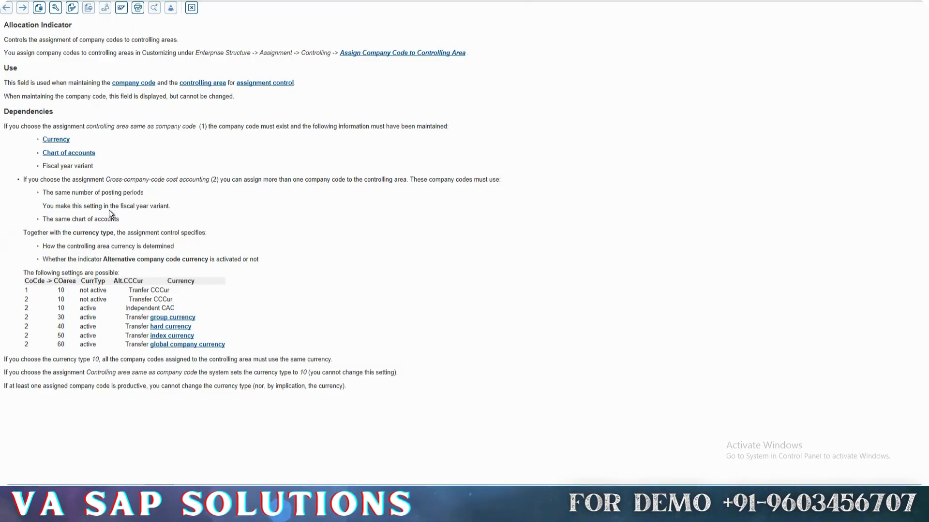
pyautogui.moveTo(109, 211); pyautogui.dragTo(199, 210)
pyautogui.click(200, 210)
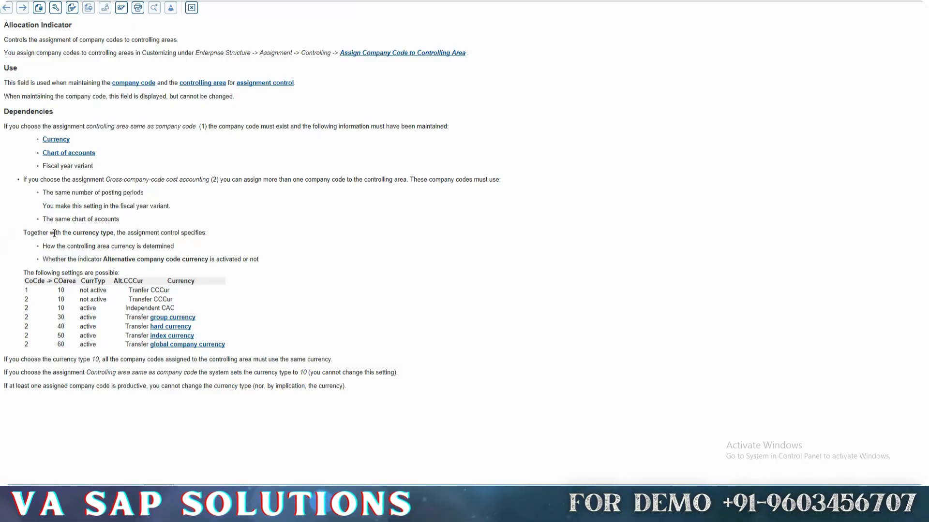
# Step: Examine the chart of accounts requirement and the role of the currency type in the field help, and close the help
pyautogui.moveTo(44, 220); pyautogui.dragTo(168, 223)
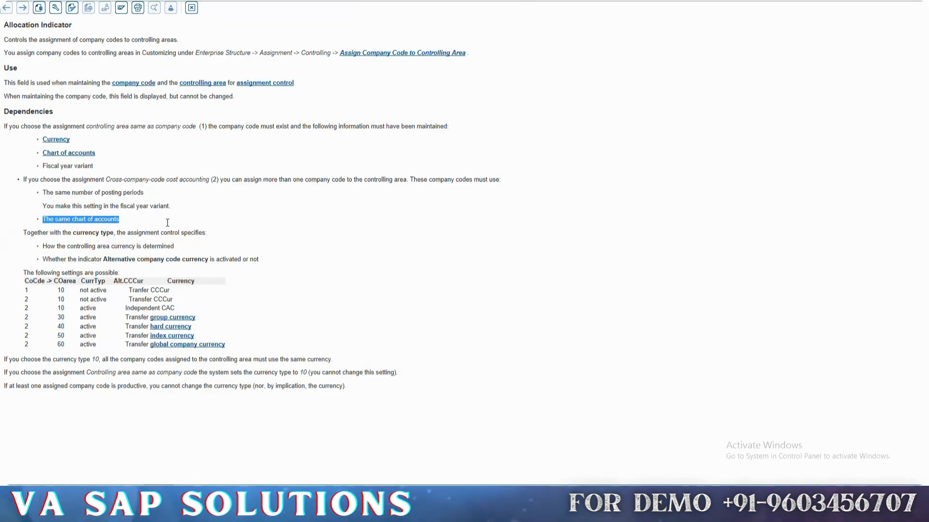
pyautogui.moveTo(23, 232); pyautogui.dragTo(194, 234)
pyautogui.click(236, 224)
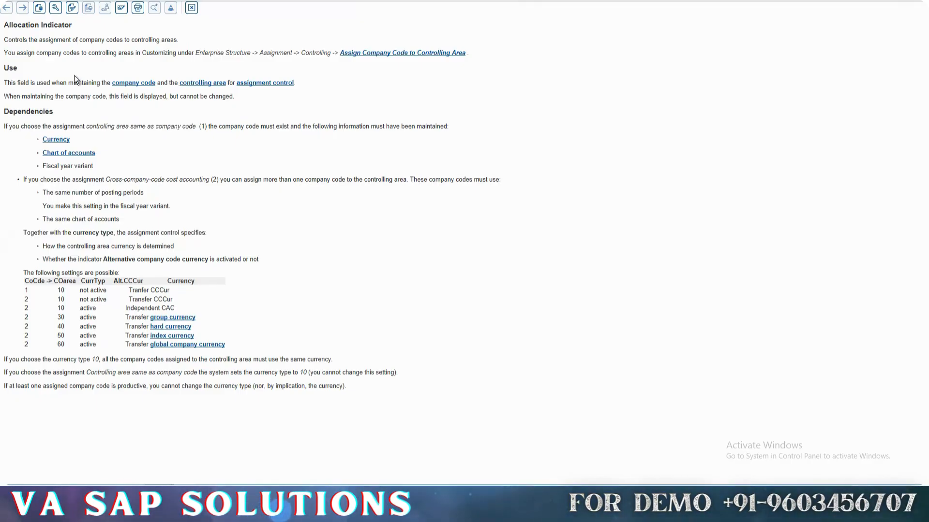
pyautogui.press('Escape')
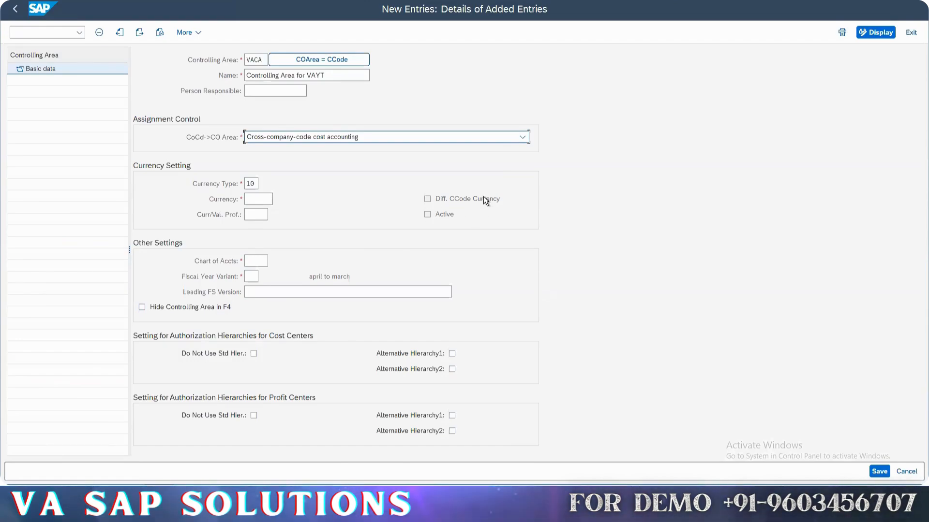
# Step: Review the different company code currency option and the currency, chart of accounts and fiscal year variant fields of the controlling area
pyautogui.click(429, 200)
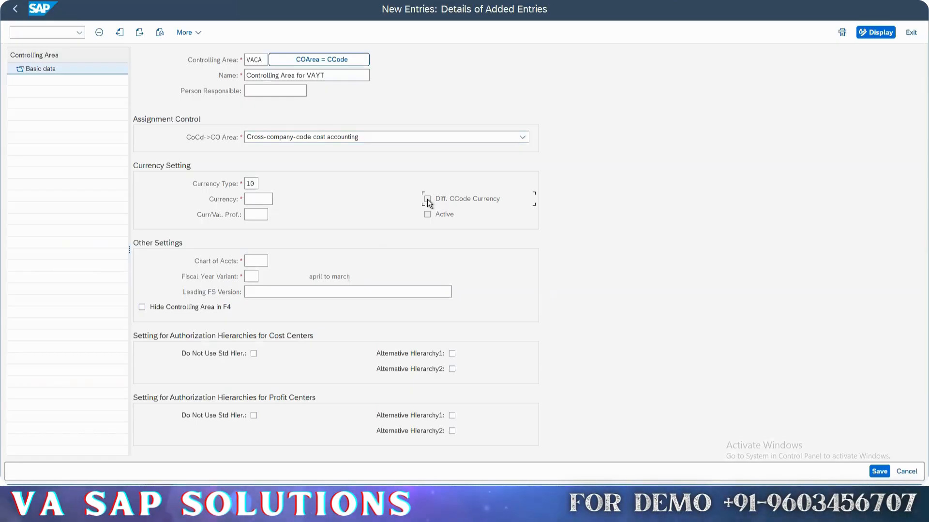
pyautogui.click(248, 201)
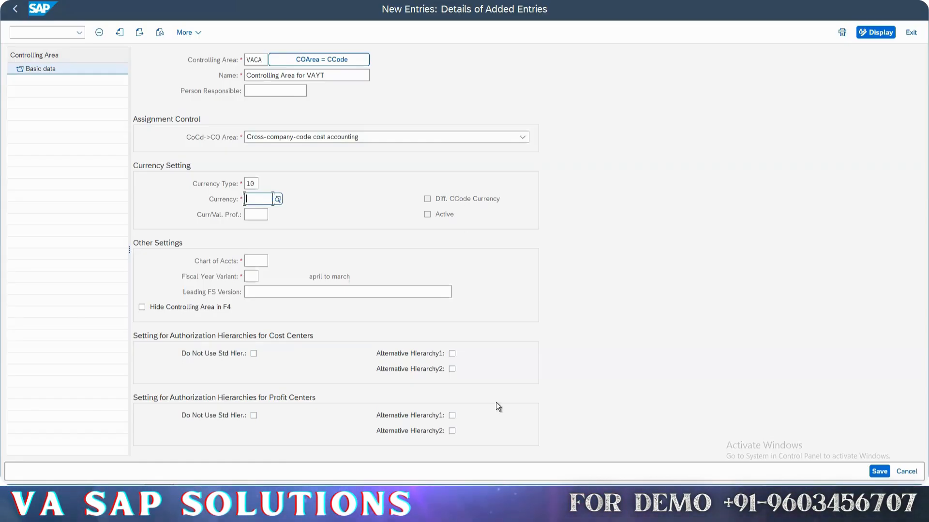
pyautogui.click(248, 262)
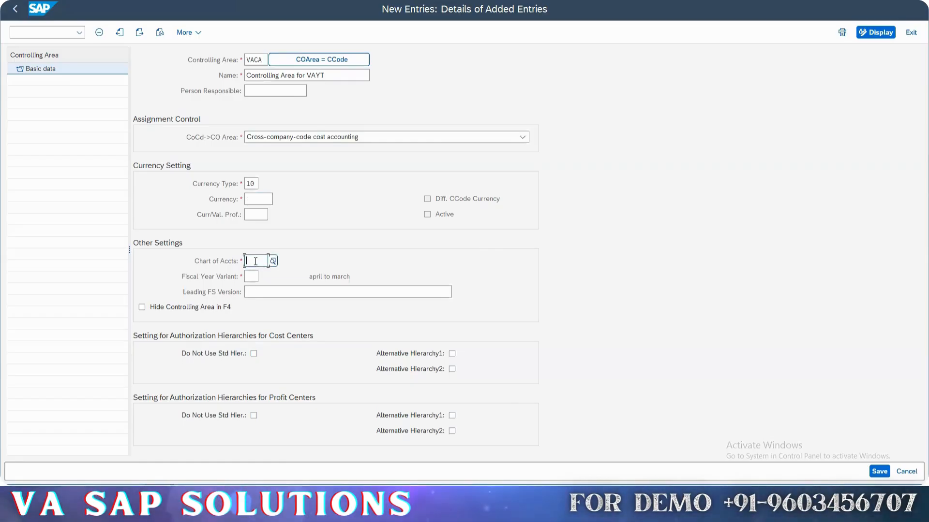
pyautogui.press('Tab')
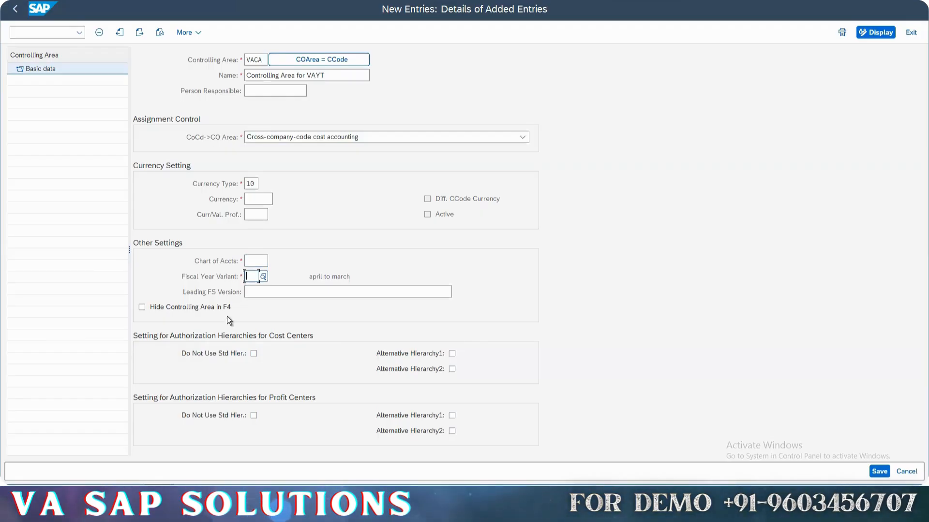
pyautogui.click(252, 200)
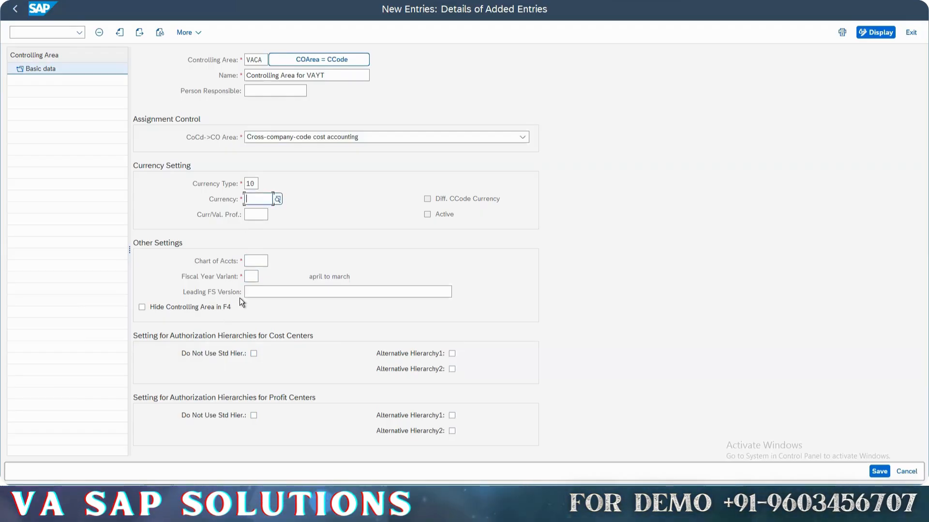
# Step: Look up the available leading financial statement versions and close the list without choosing one
pyautogui.click(247, 292)
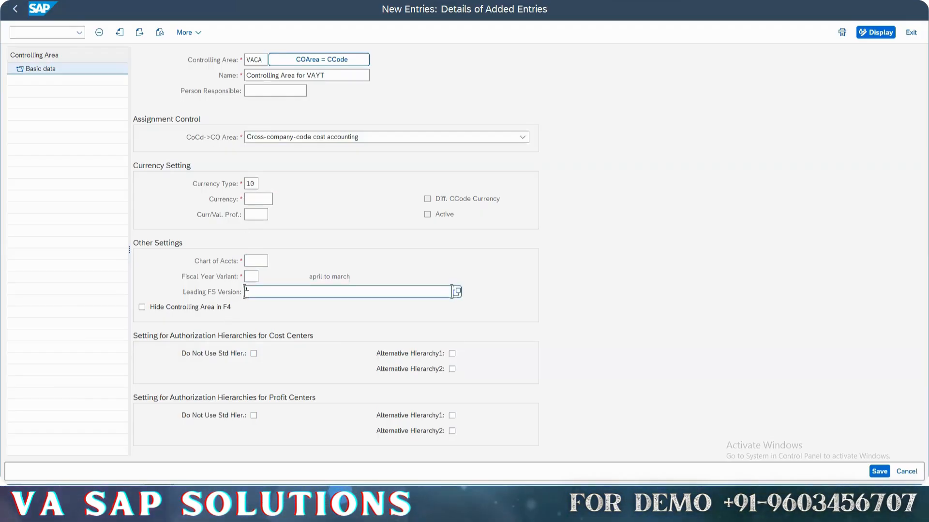
pyautogui.click(216, 295)
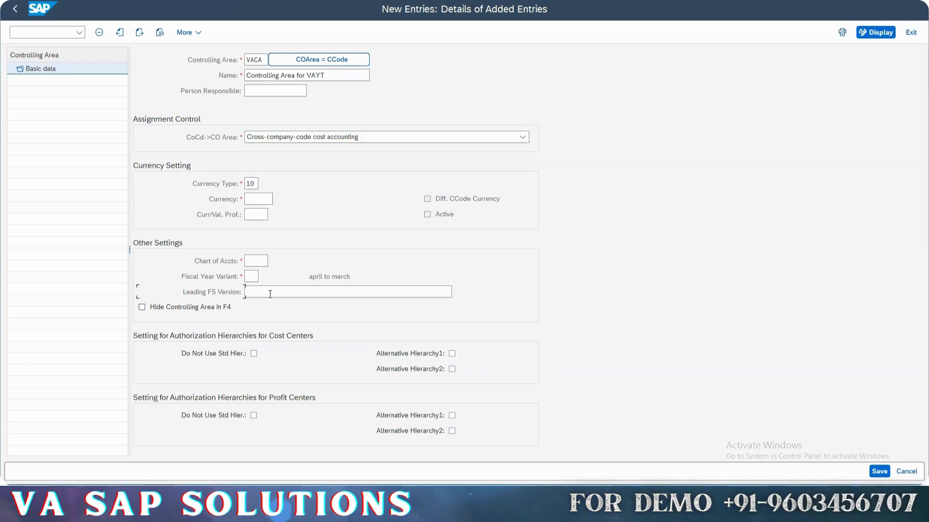
pyautogui.click(217, 290)
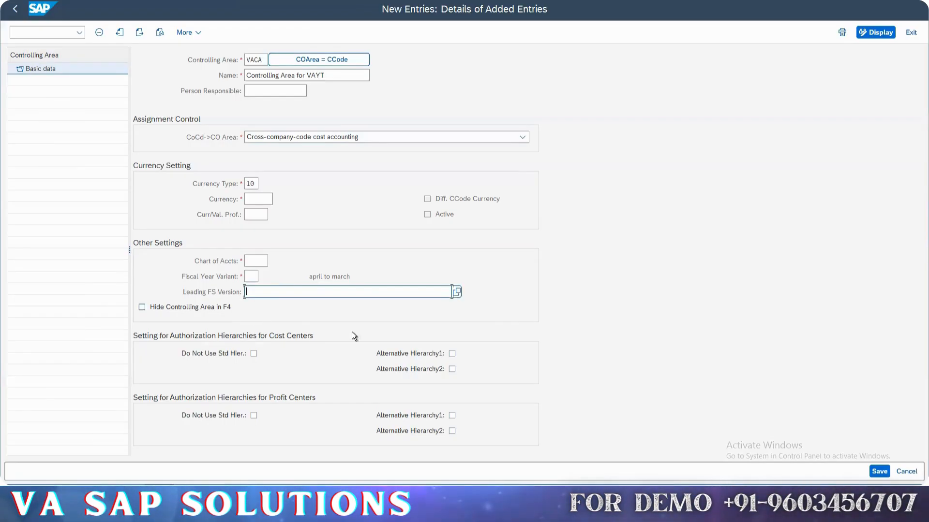
pyautogui.click(457, 290)
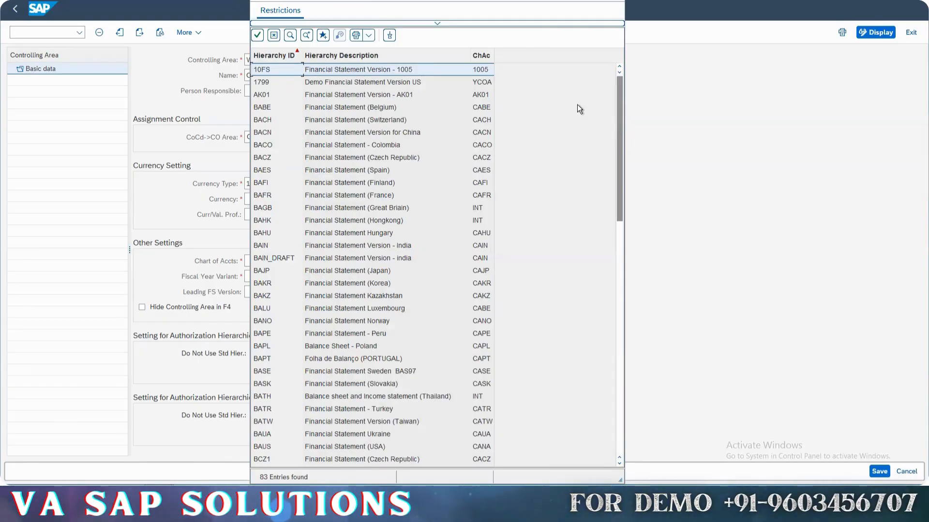
pyautogui.moveTo(599, 2); pyautogui.dragTo(585, 159)
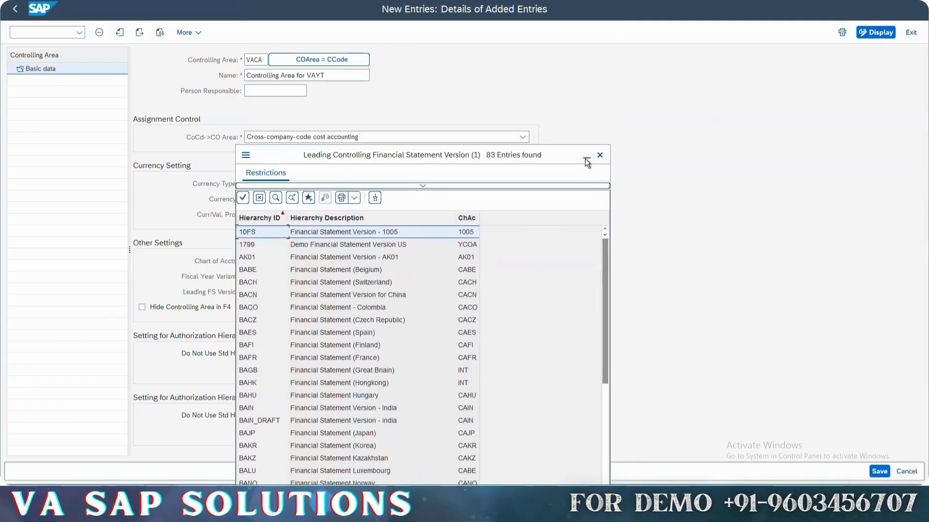
pyautogui.click(585, 159)
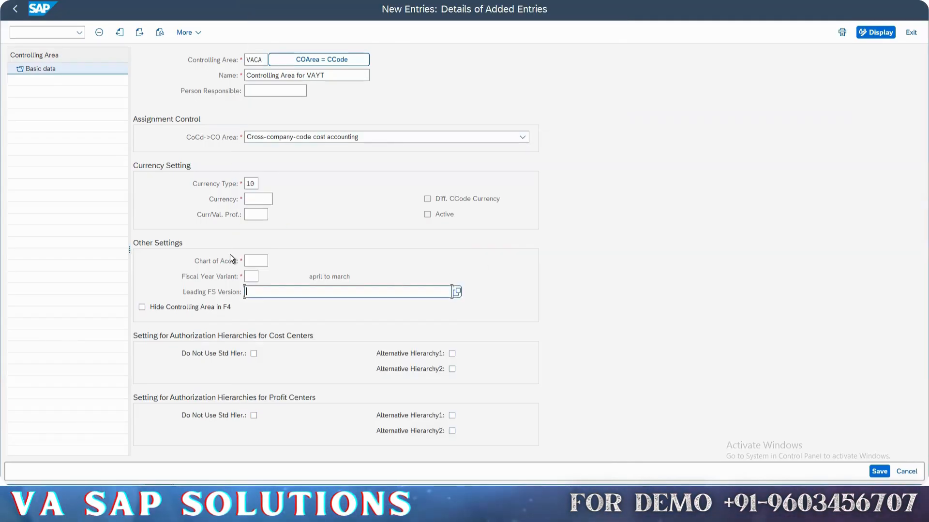
# Step: Look up the available currency types and close the list without choosing one, leaving the currency empty
pyautogui.click(252, 185)
pyautogui.click(257, 199)
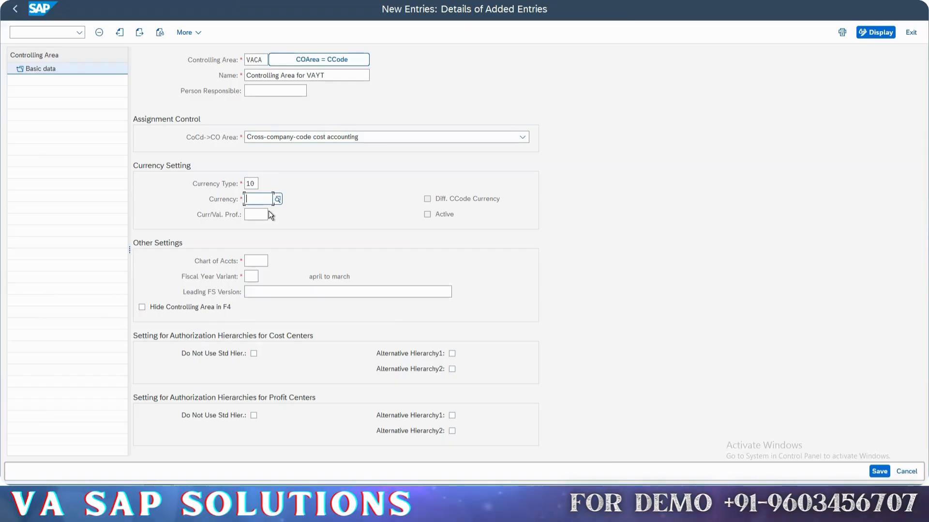
pyautogui.write('I')
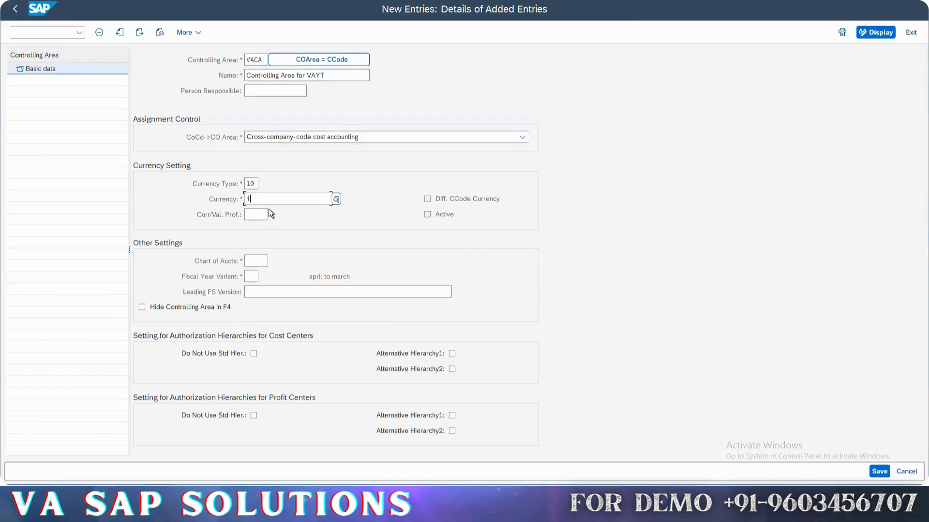
pyautogui.press('BackSpace')
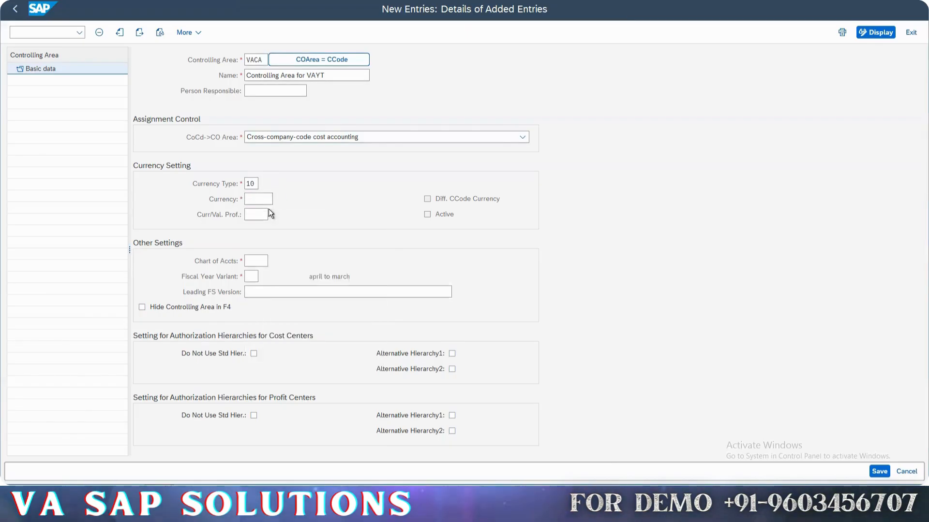
pyautogui.click(255, 184)
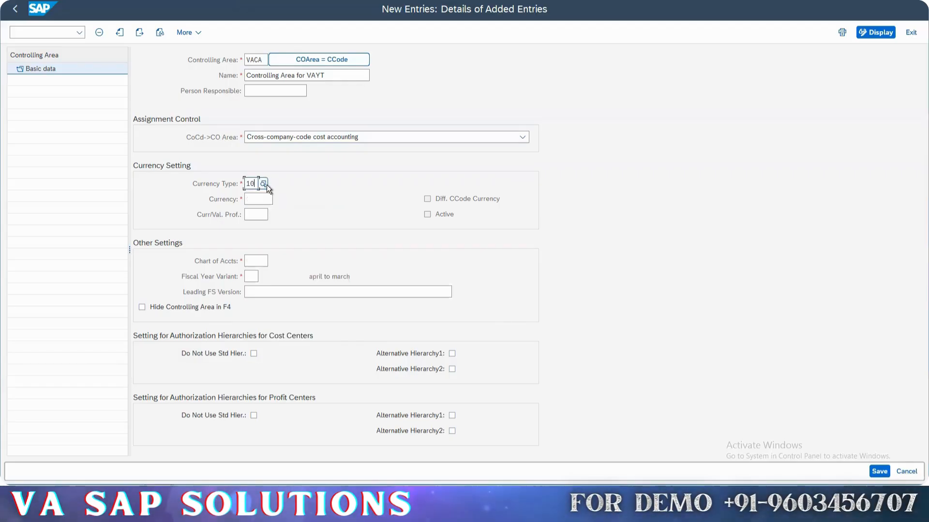
pyautogui.click(263, 184)
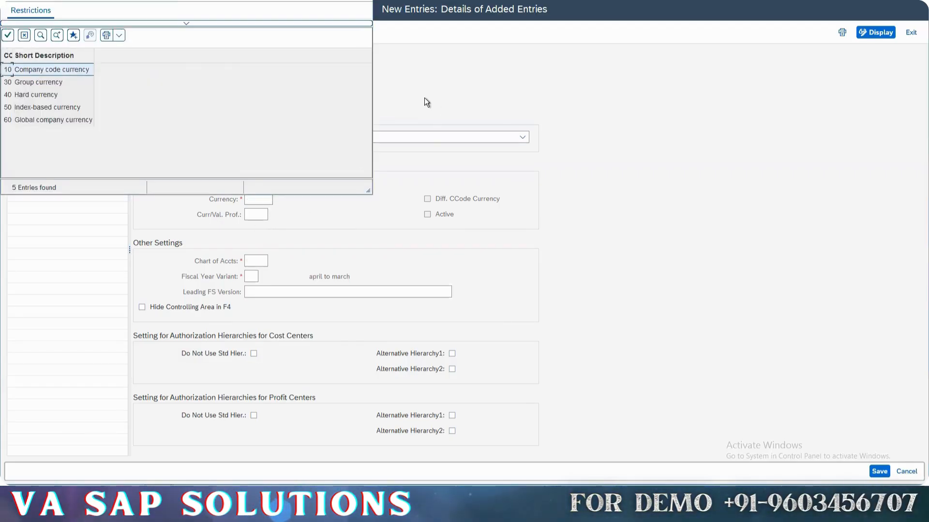
pyautogui.press('Escape')
# Step: Set the company code to controlling area assignment control to "Controlling area same as company code"
pyautogui.click(352, 139)
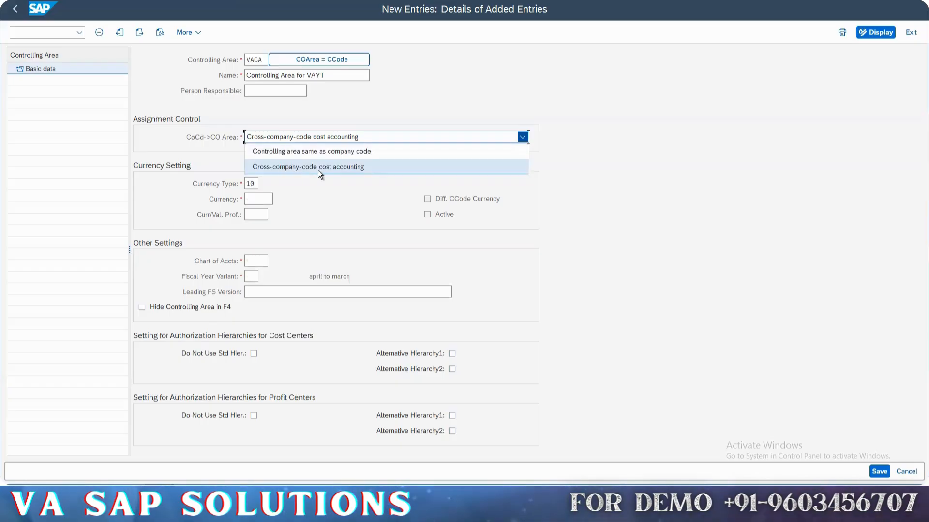
pyautogui.click(347, 170)
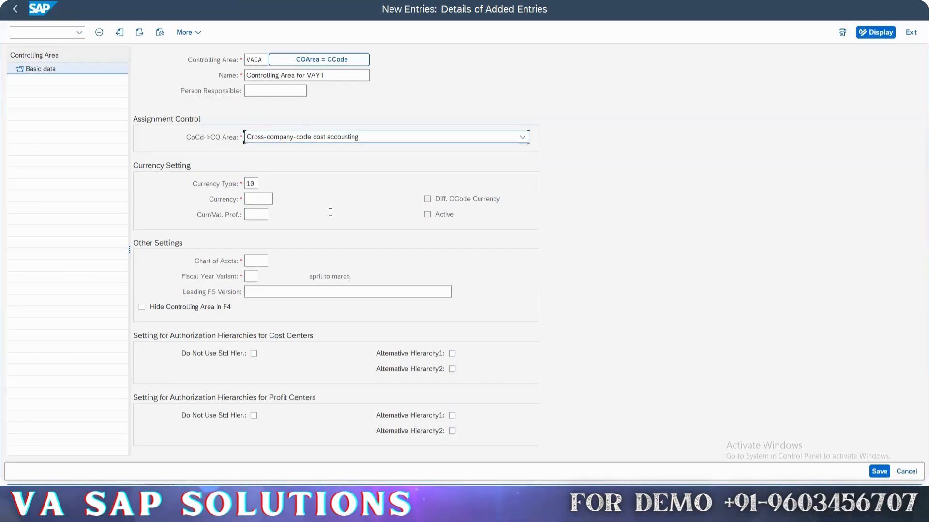
pyautogui.click(363, 136)
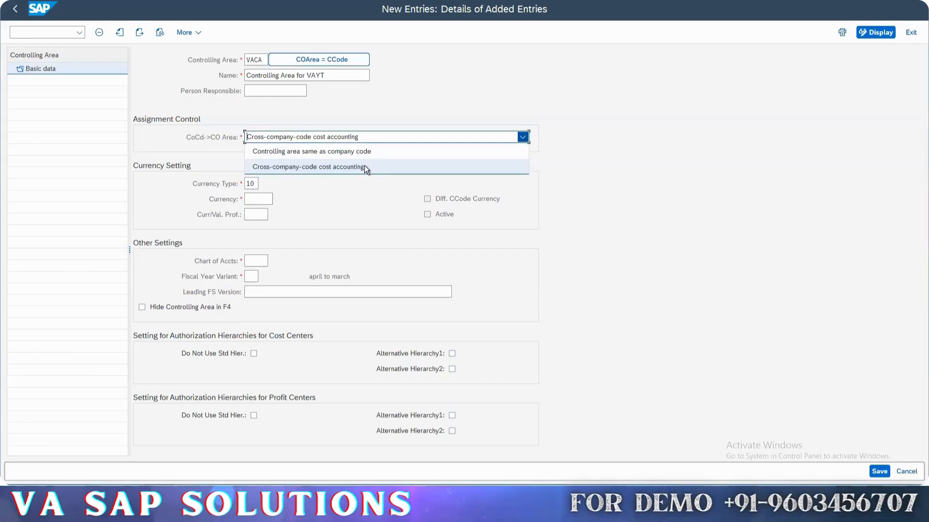
pyautogui.click(341, 154)
# Step: Set the controlling area's currency to INR and its chart of accounts to VACA
pyautogui.click(253, 199)
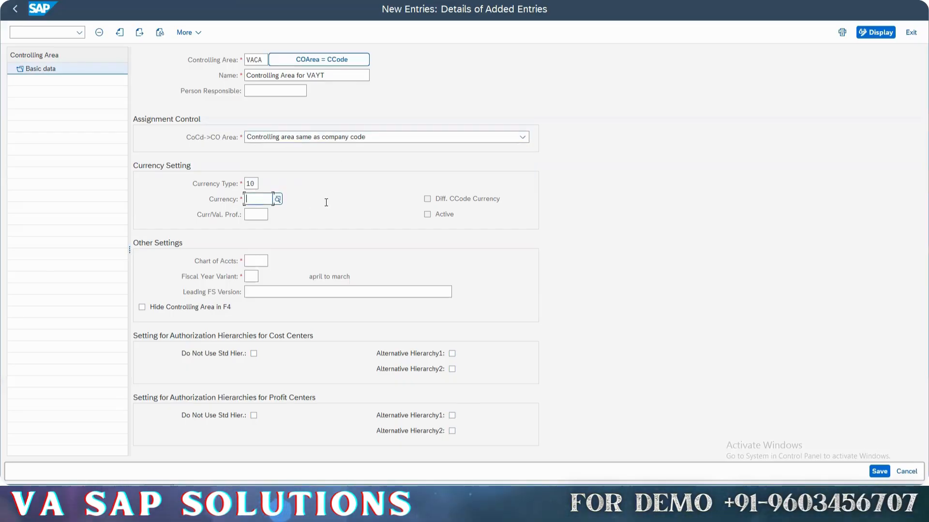
pyautogui.write('inr')
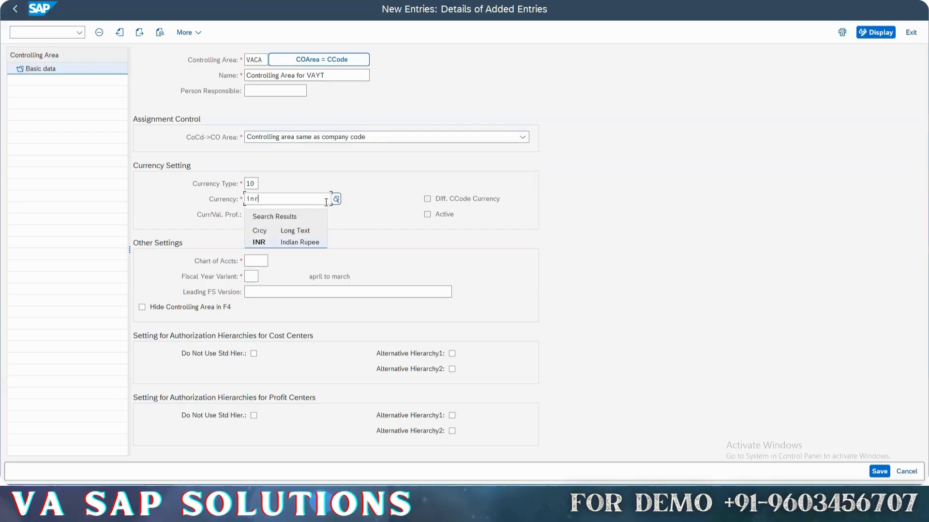
pyautogui.press('Return')
pyautogui.click(256, 260)
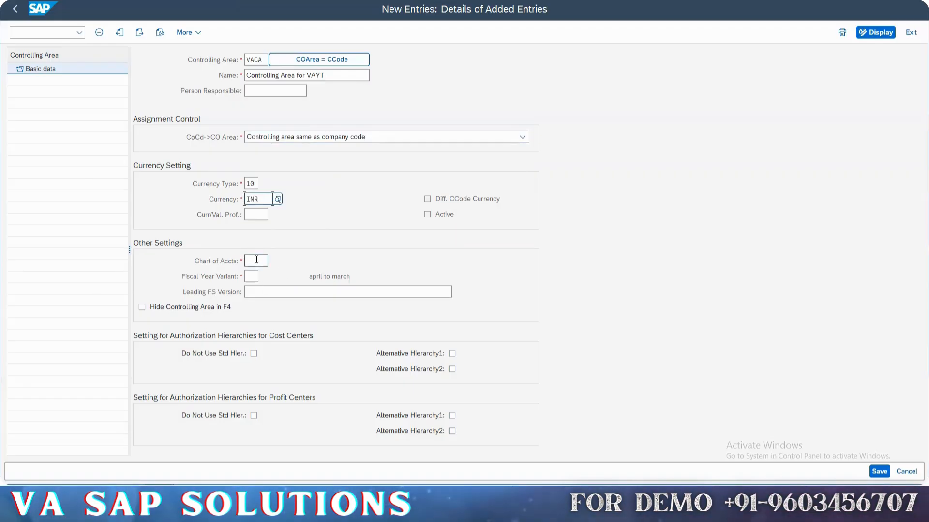
pyautogui.write('vaca')
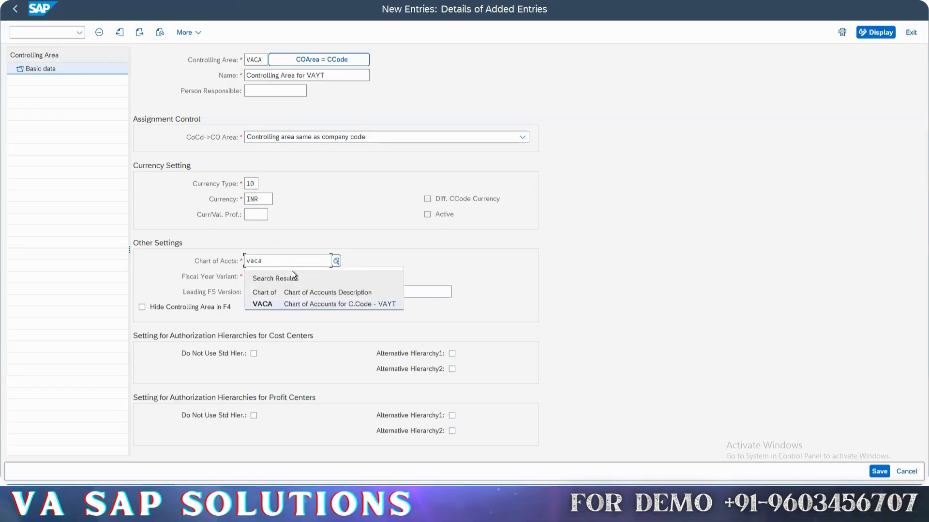
pyautogui.press('Return')
# Step: Set the fiscal year variant to VZ and try to save the controlling area
pyautogui.click(258, 276)
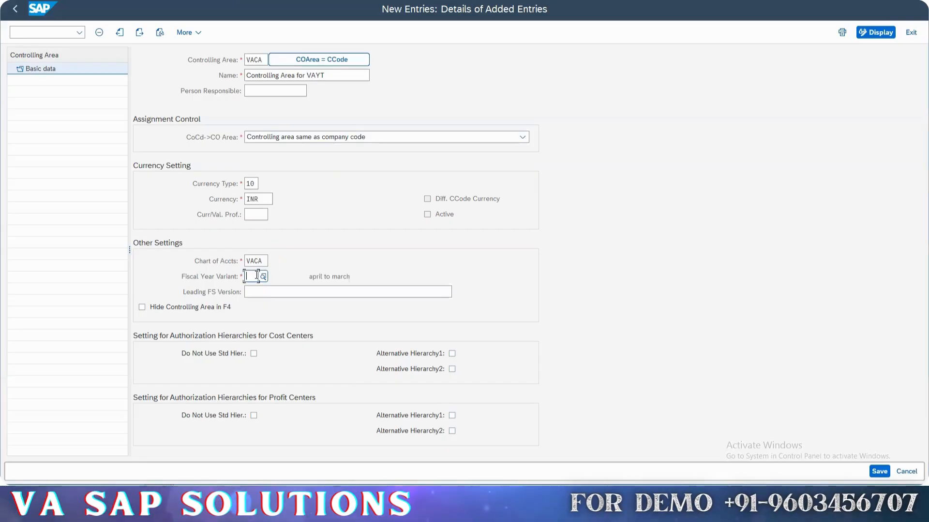
pyautogui.write('v')
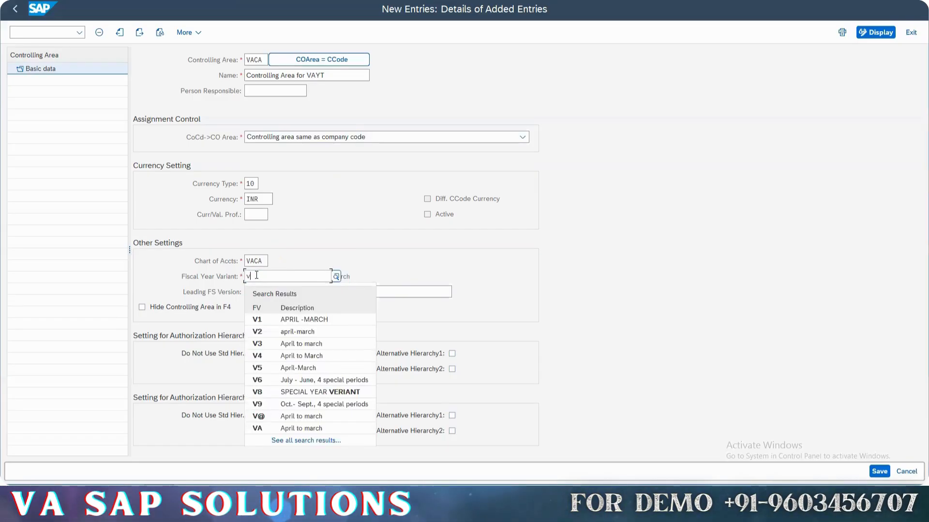
pyautogui.write('z')
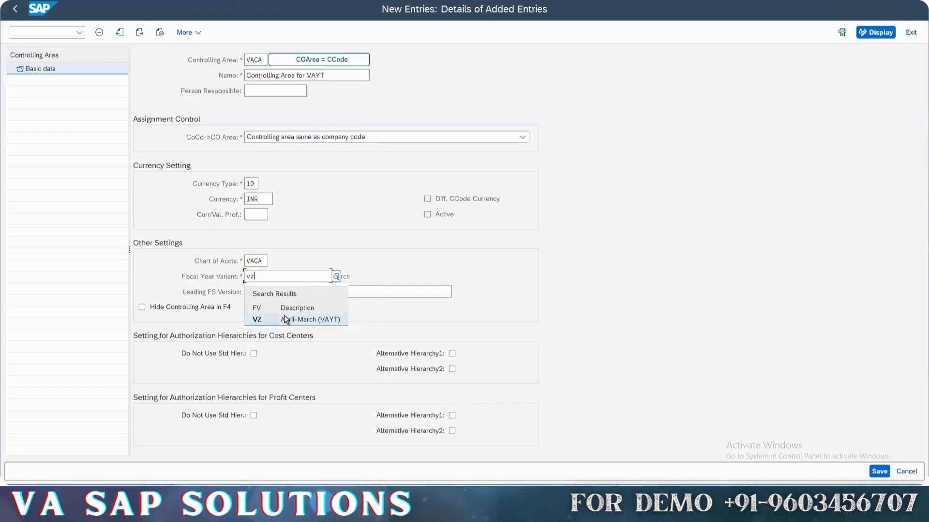
pyautogui.click(264, 318)
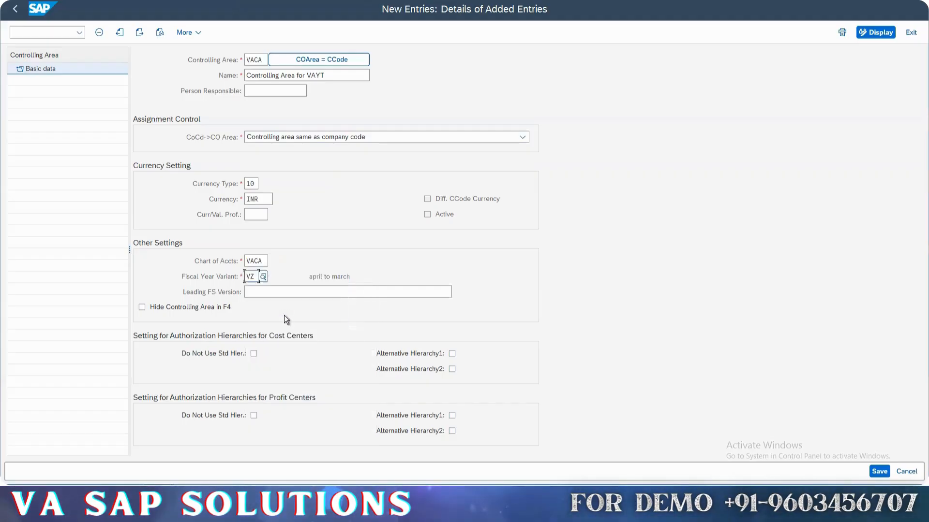
pyautogui.click(879, 471)
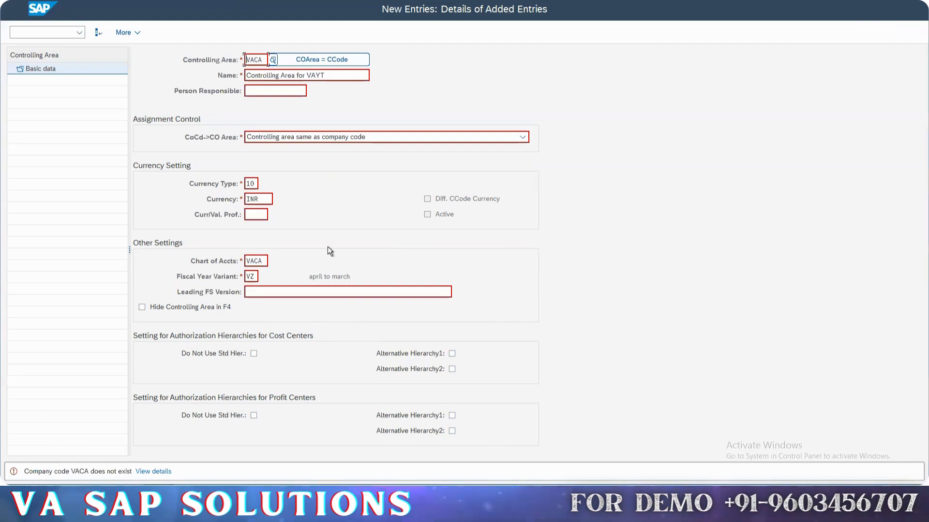
# Step: Open the details of the save error and examine its diagnosis and procedure
pyautogui.click(148, 473)
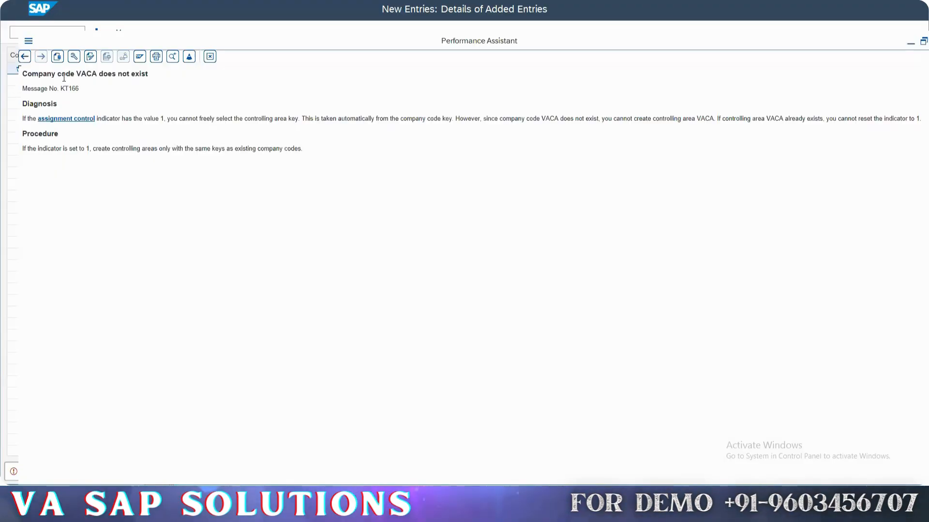
pyautogui.moveTo(63, 79); pyautogui.dragTo(184, 74)
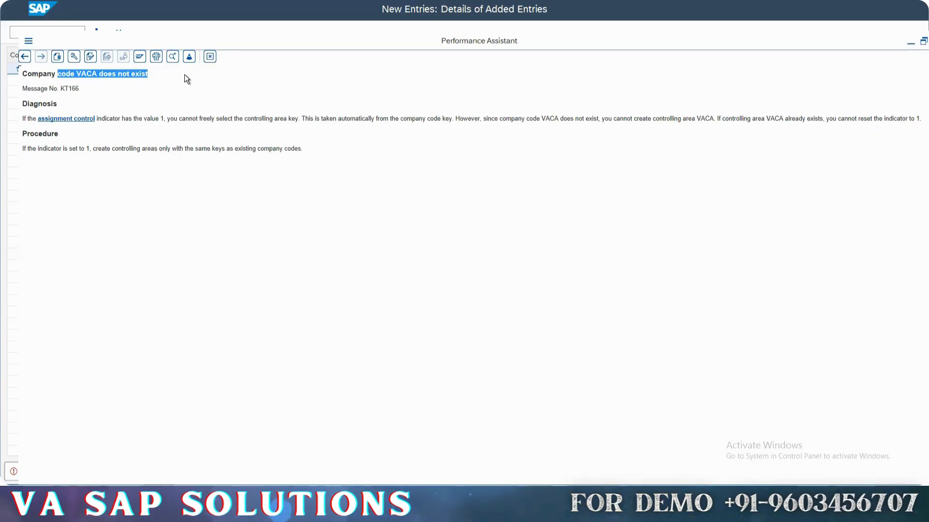
pyautogui.moveTo(70, 71); pyautogui.dragTo(123, 78)
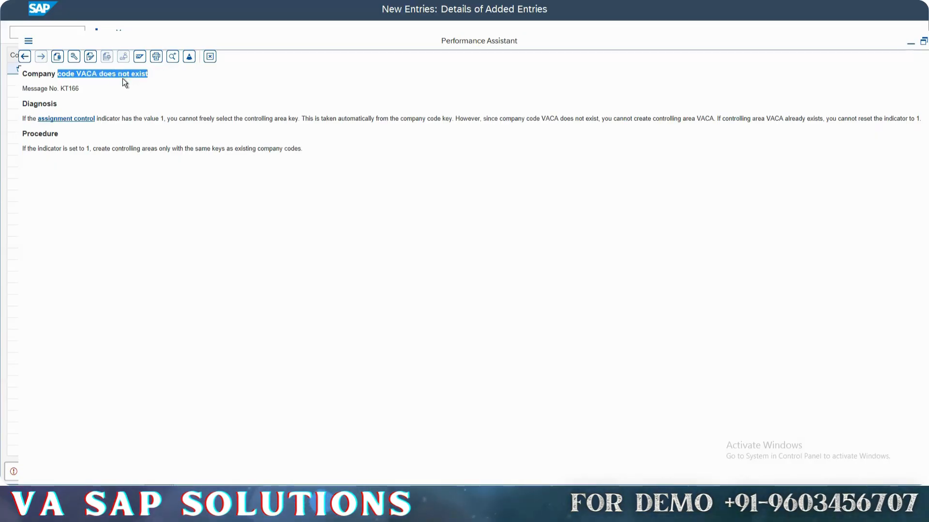
pyautogui.click(128, 84)
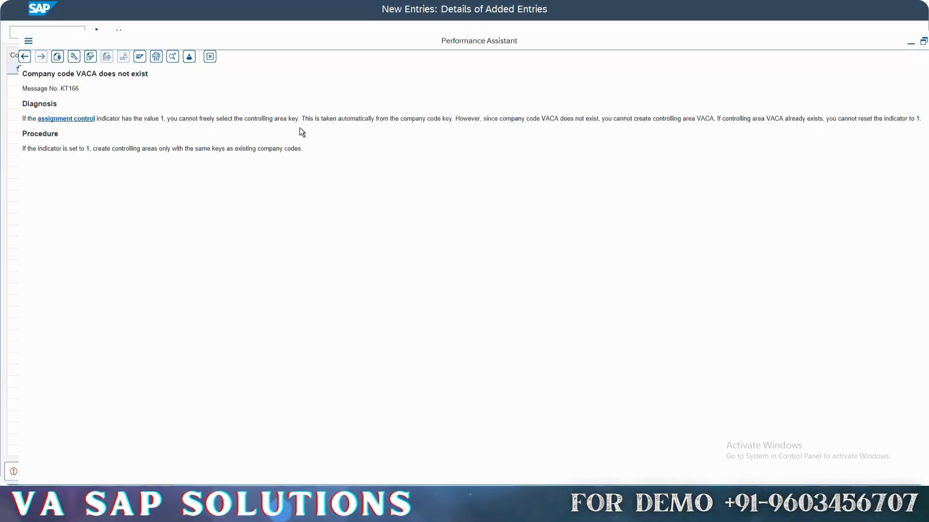
# Step: Close the error details and review the assignment control options against the controlling area key VACA
pyautogui.press('Escape')
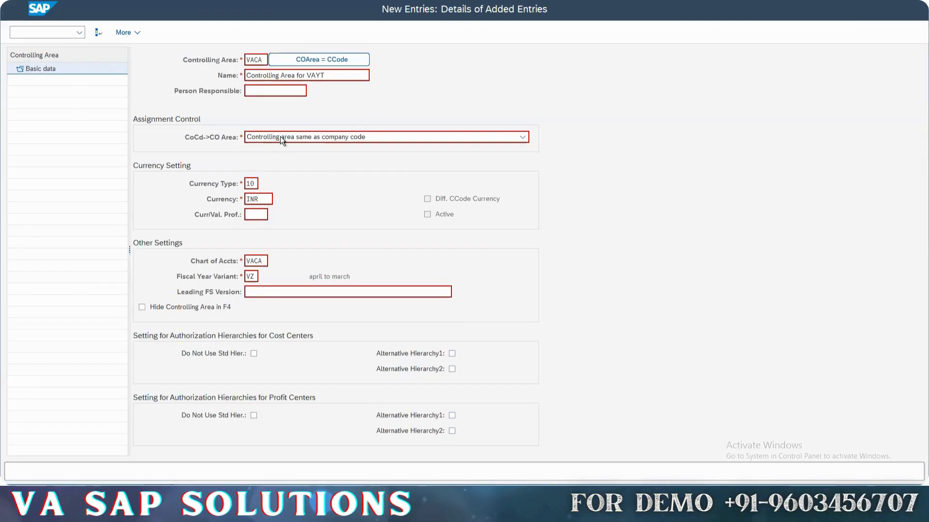
pyautogui.click(280, 136)
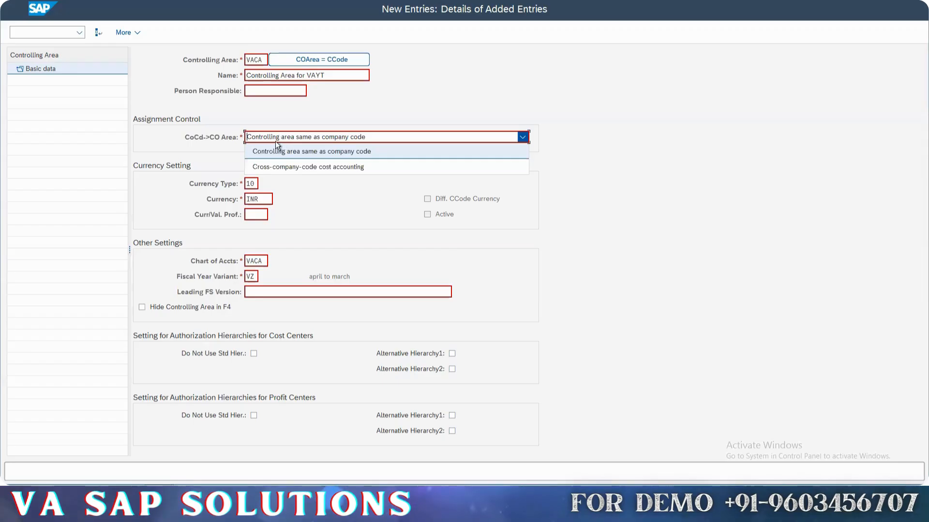
pyautogui.click(373, 150)
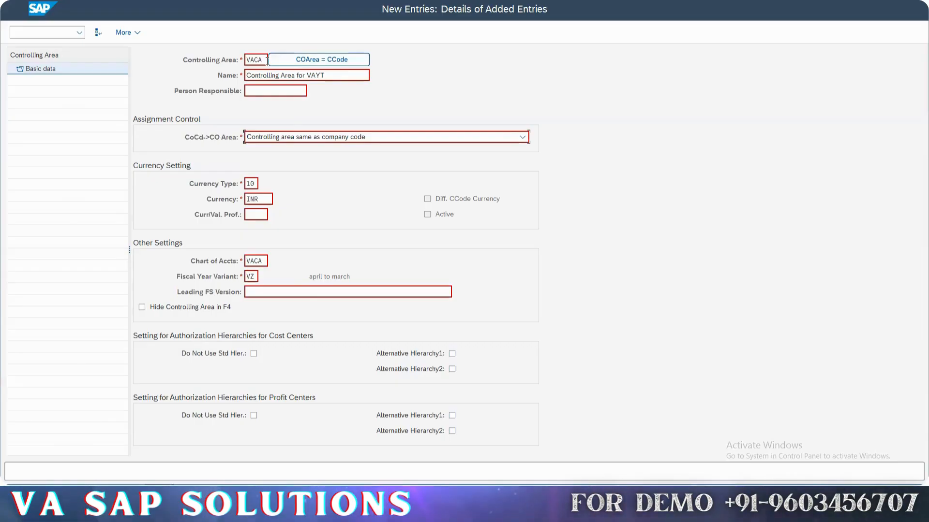
pyautogui.hotkey('ctrl', 'a')
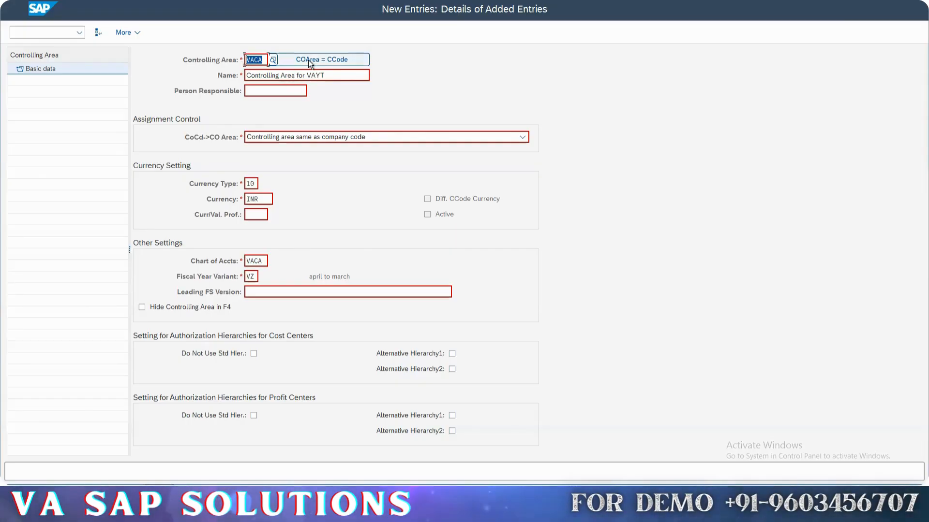
pyautogui.click(277, 140)
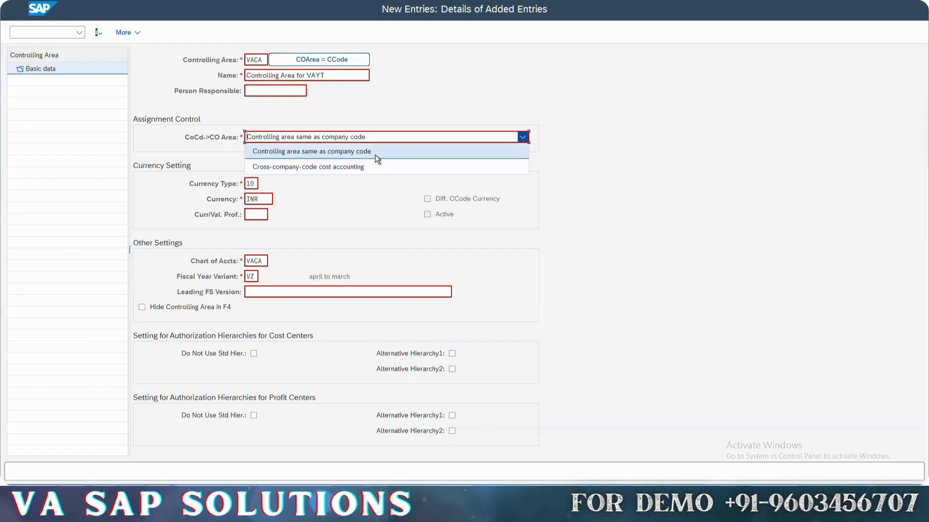
pyautogui.click(373, 92)
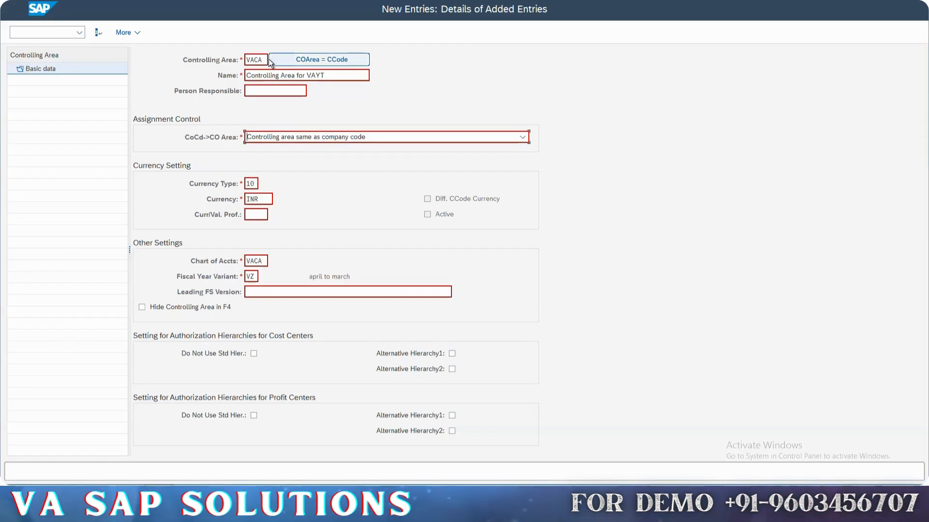
pyautogui.moveTo(264, 60); pyautogui.dragTo(234, 58)
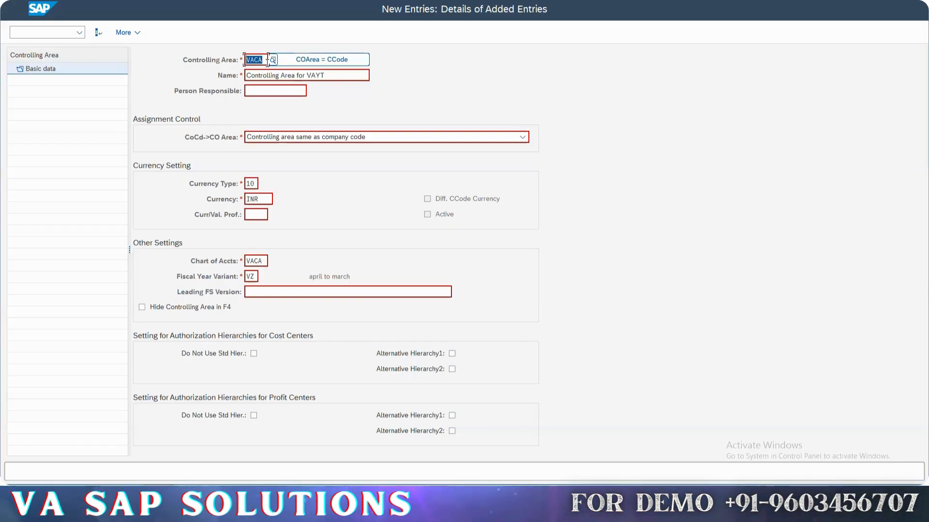
# Step: Set the assignment control to "Cross-company-code cost accounting" and save the controlling area in the proposed customizing request
pyautogui.click(309, 136)
pyautogui.click(306, 165)
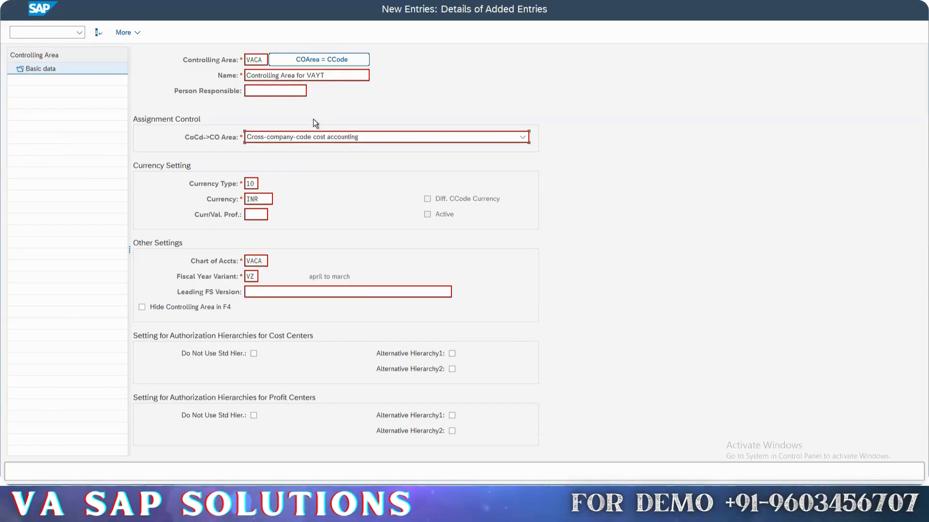
pyautogui.hotkey('ctrl', 's')
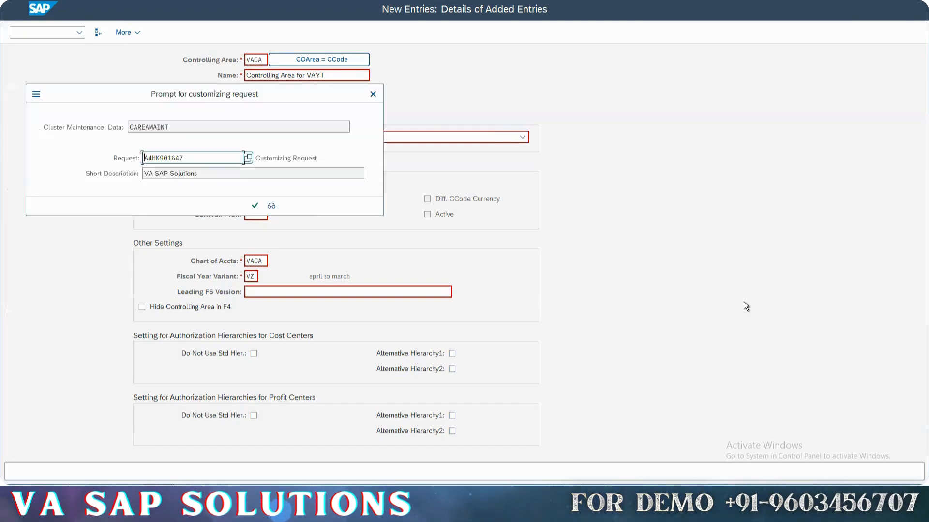
pyautogui.click(255, 206)
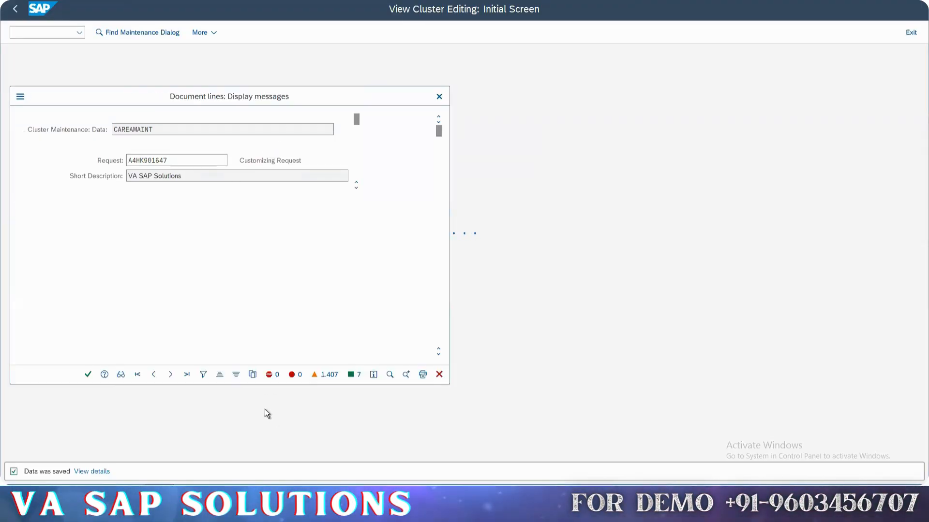
pyautogui.click(83, 372)
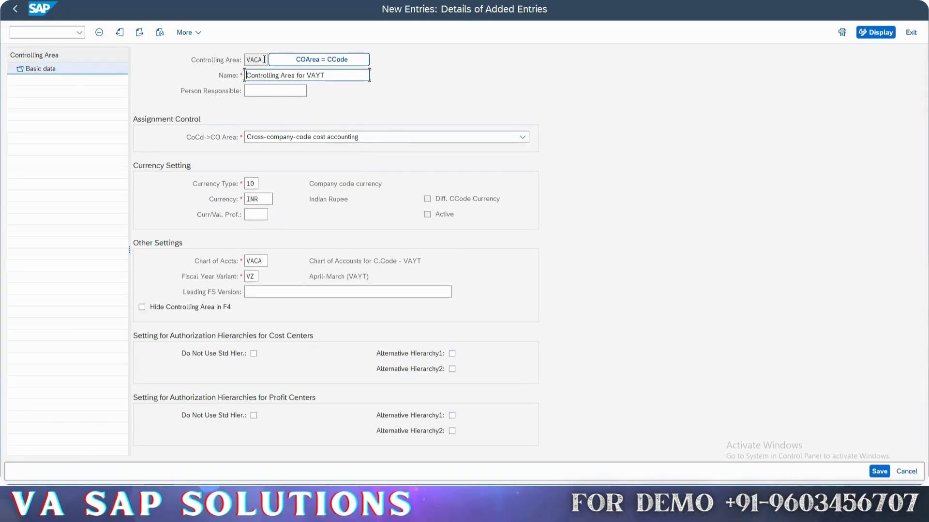
# Step: Set the controlling area's currency type to 30, group currency
pyautogui.doubleClick(265, 59)
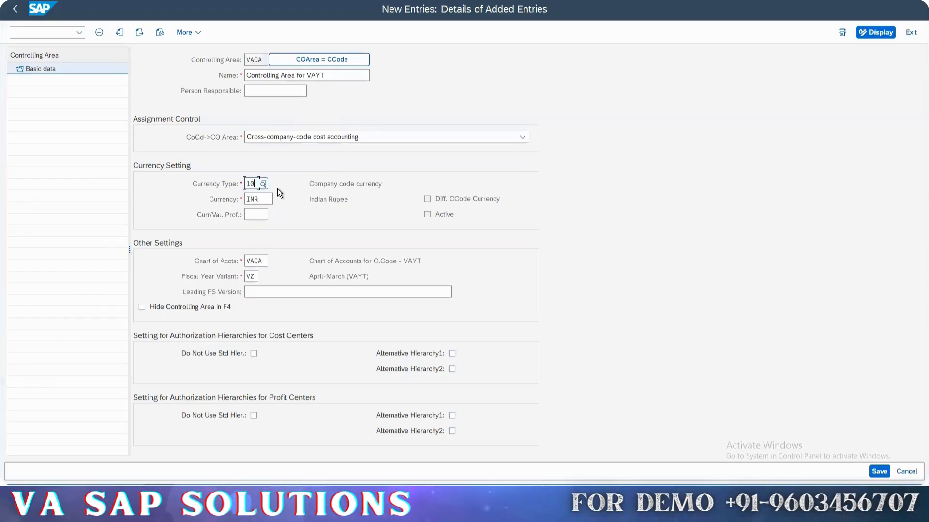
pyautogui.click(263, 184)
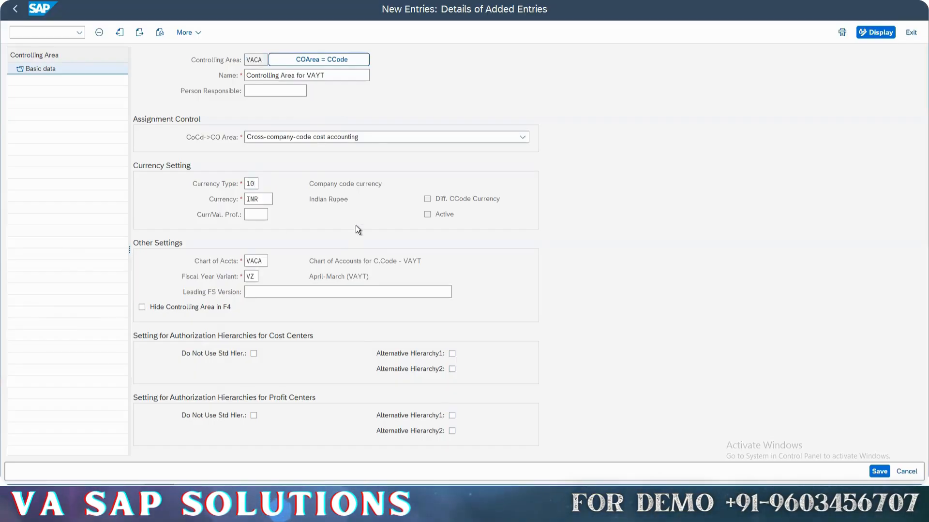
pyautogui.doubleClick(42, 83)
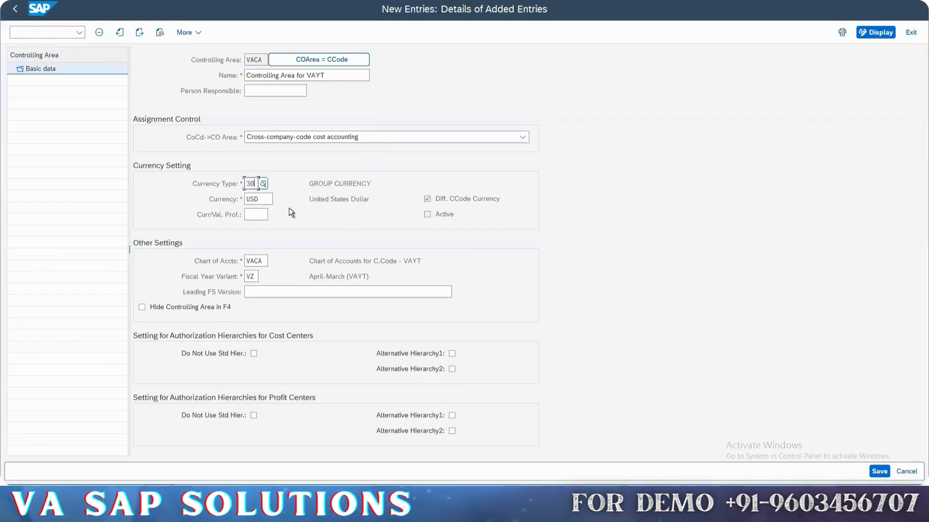
# Step: Try to set the controlling area's currency to EUR from the list of currency keys
pyautogui.click(261, 201)
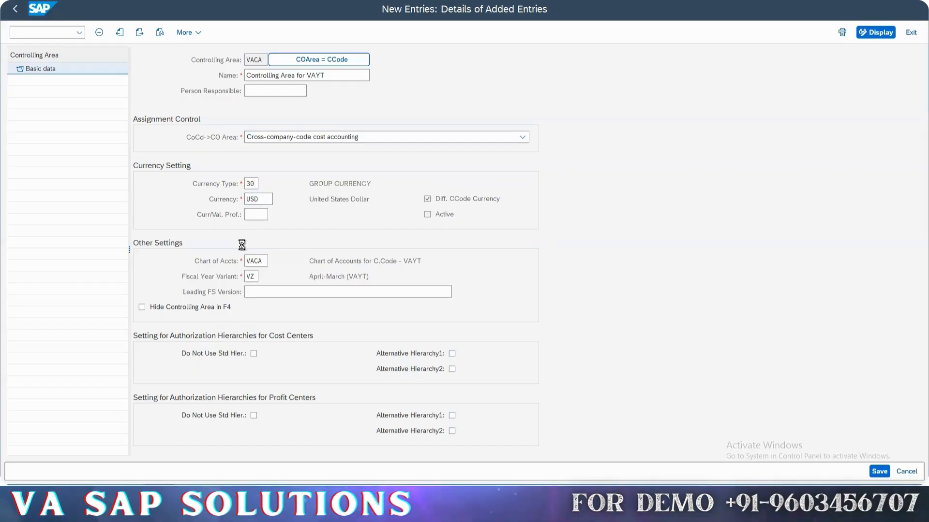
pyautogui.press('F4')
pyautogui.scroll(-10, 348, 307)
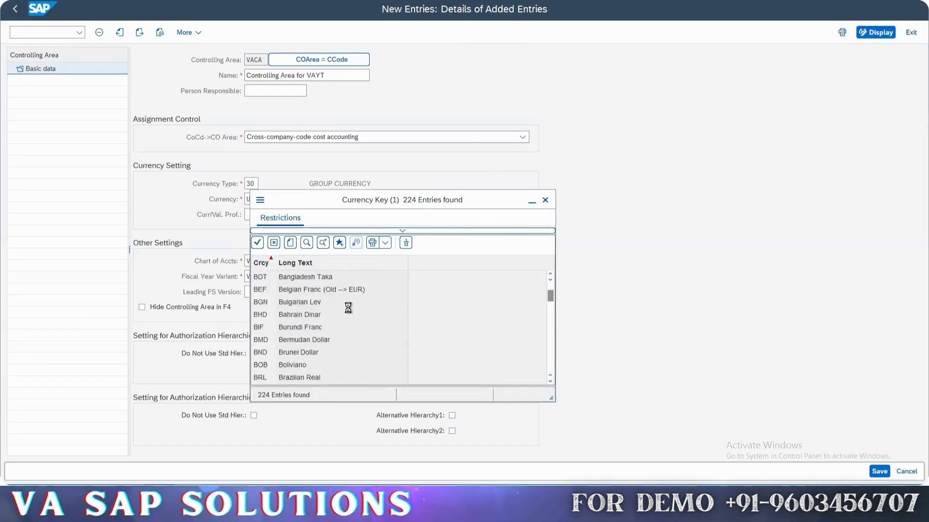
pyautogui.scroll(-5, 346, 310)
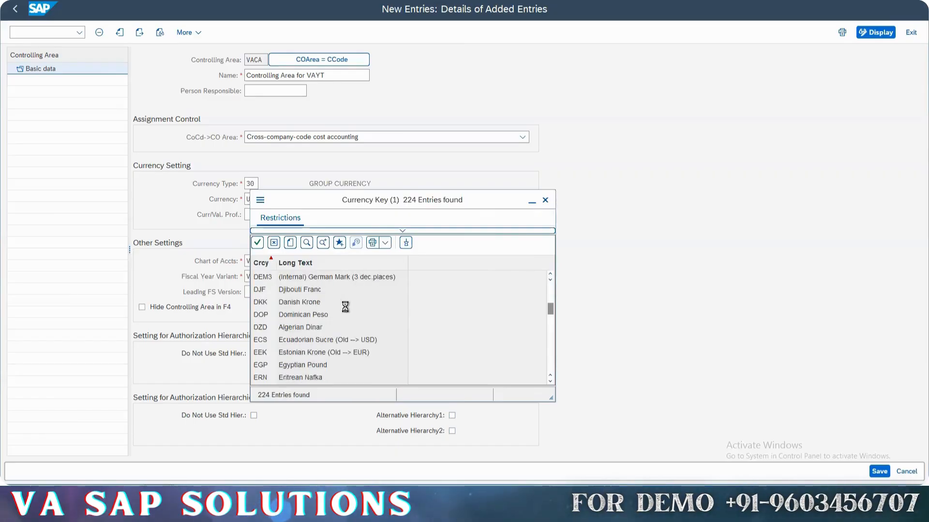
pyautogui.scroll(-1, 323, 367)
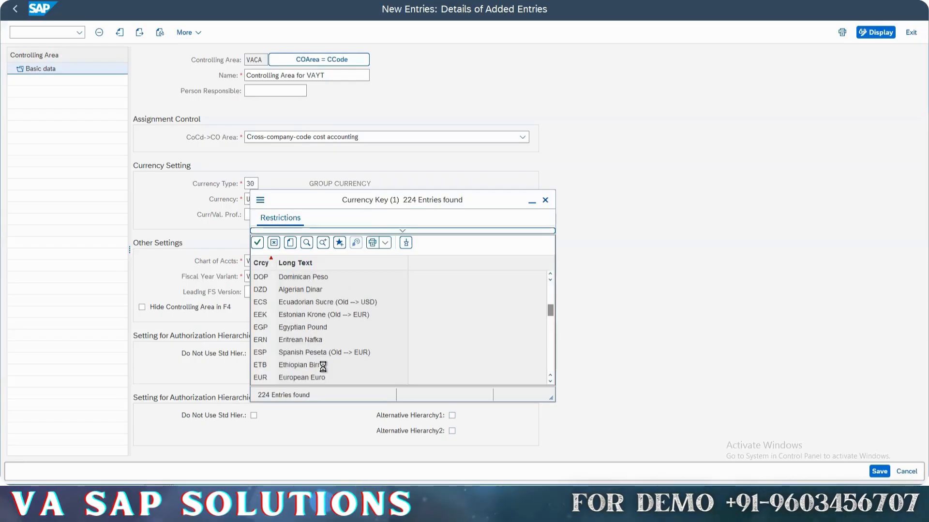
pyautogui.click(302, 378)
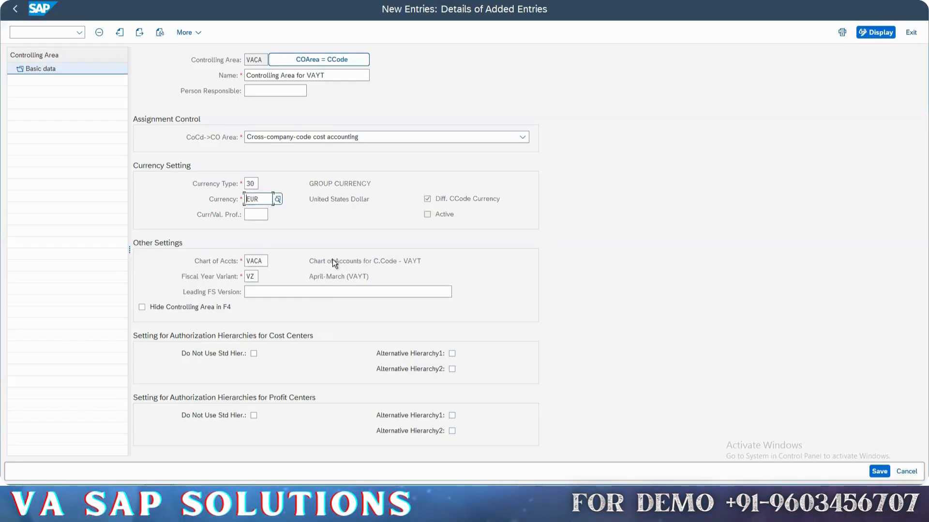
pyautogui.press('Return')
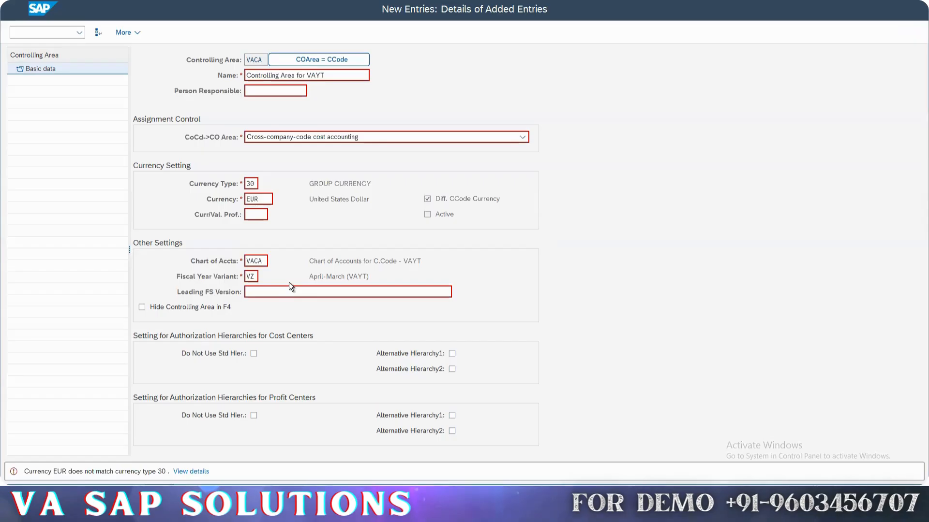
# Step: Set the controlling area's currency to USD
pyautogui.press('F4')
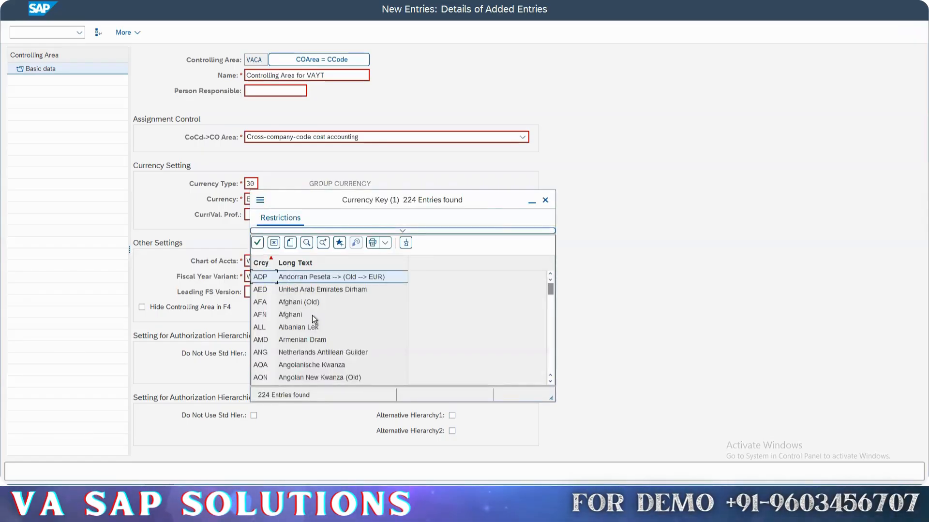
pyautogui.scroll(-2, 312, 315)
pyautogui.press('Escape')
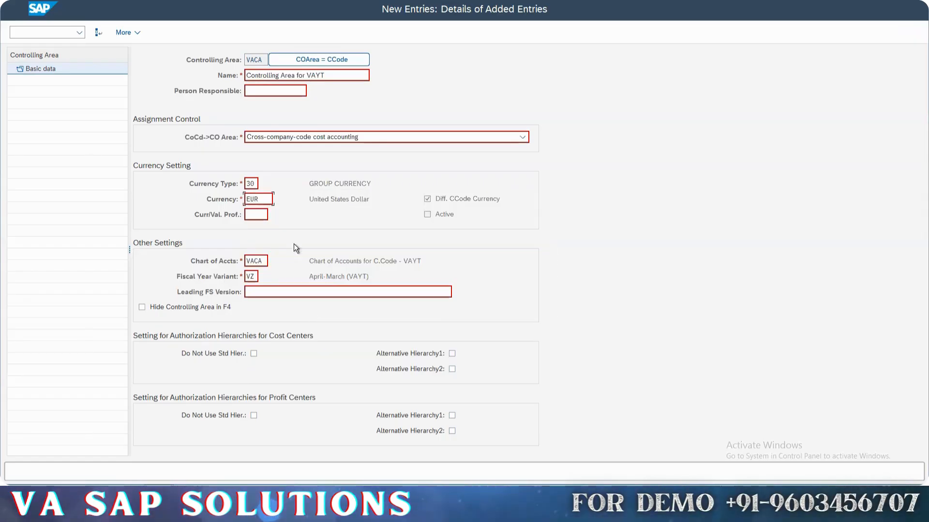
pyautogui.doubleClick(269, 206)
pyautogui.press('BackSpace')
pyautogui.write('usd')
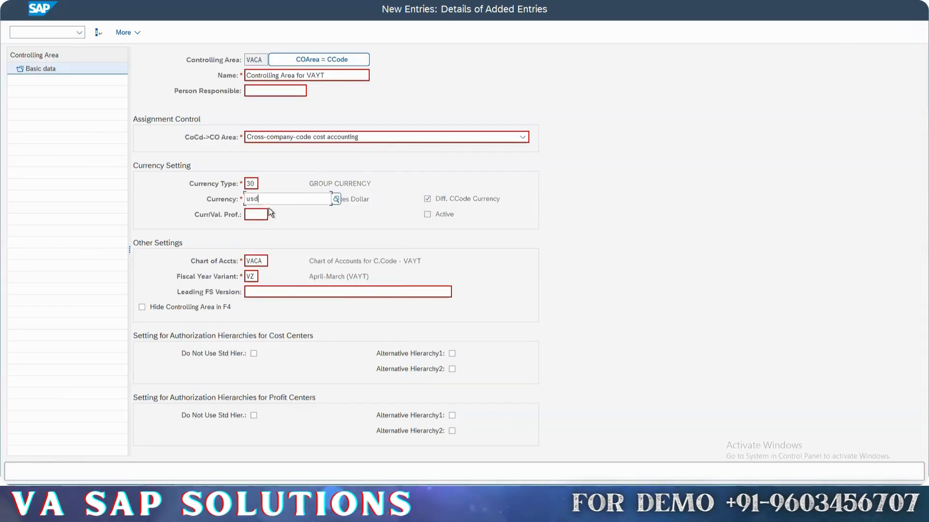
pyautogui.press('Return')
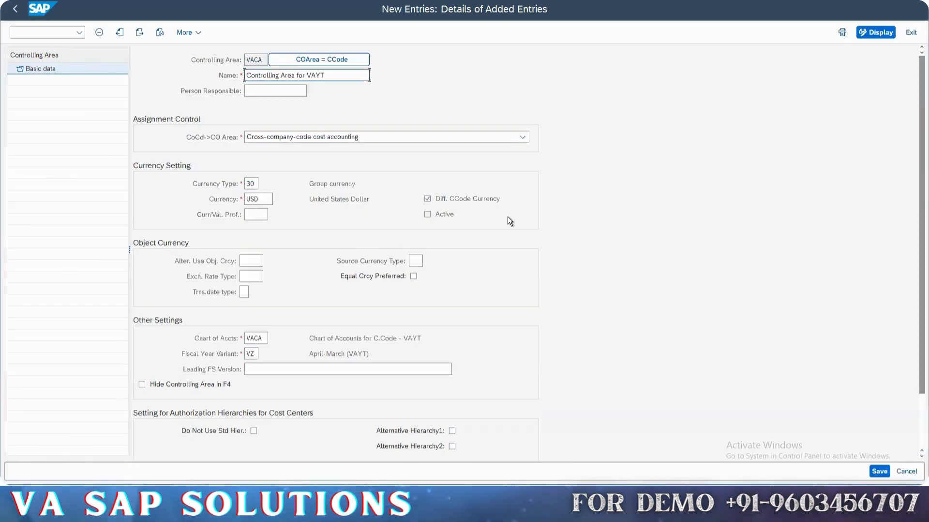
# Step: Set the currency type to 10, company code currency, and apply it
pyautogui.click(428, 215)
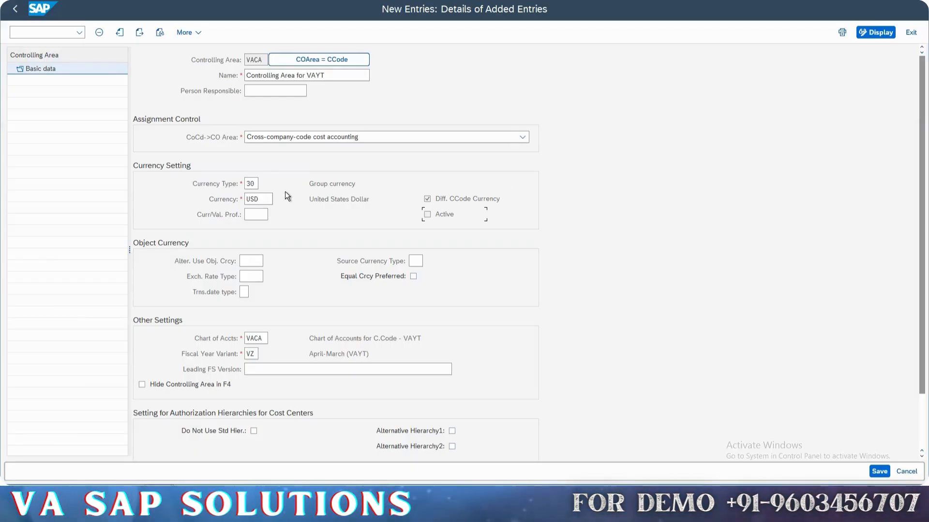
pyautogui.moveTo(254, 184); pyautogui.dragTo(230, 191)
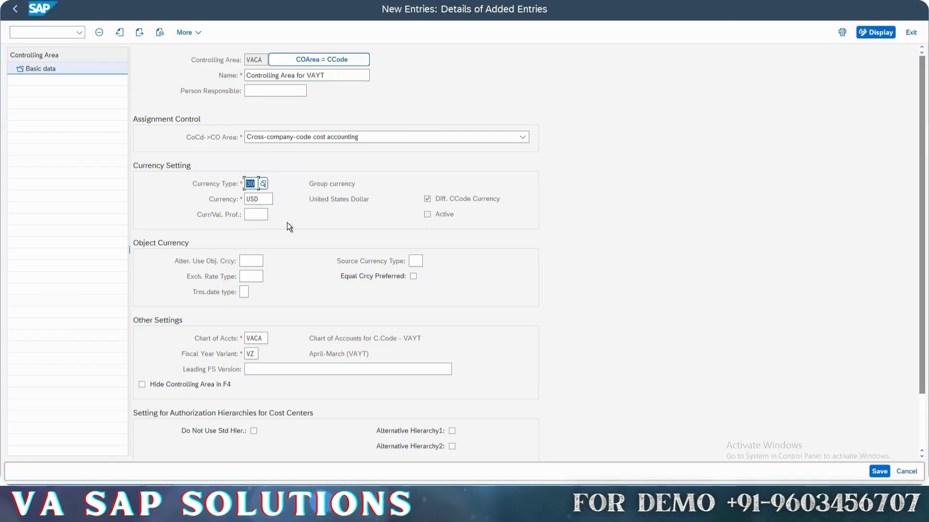
pyautogui.write('10')
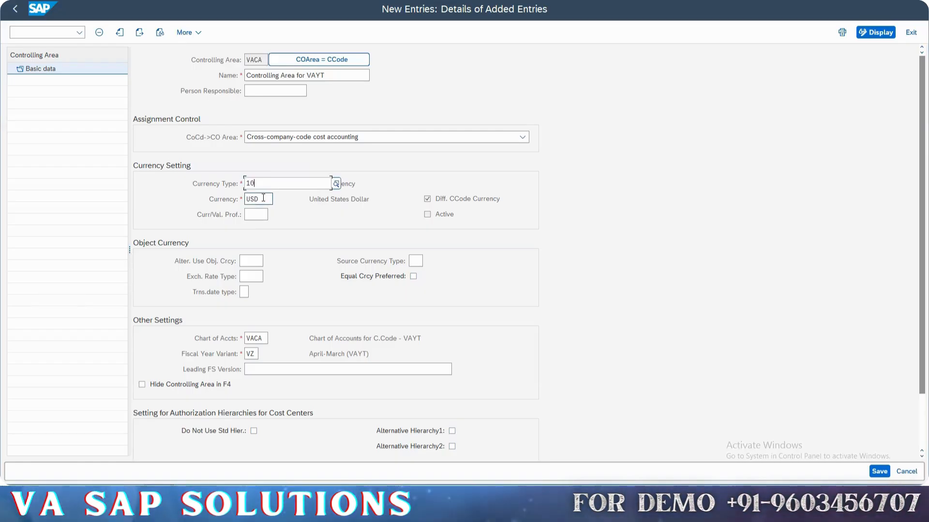
pyautogui.press('Return')
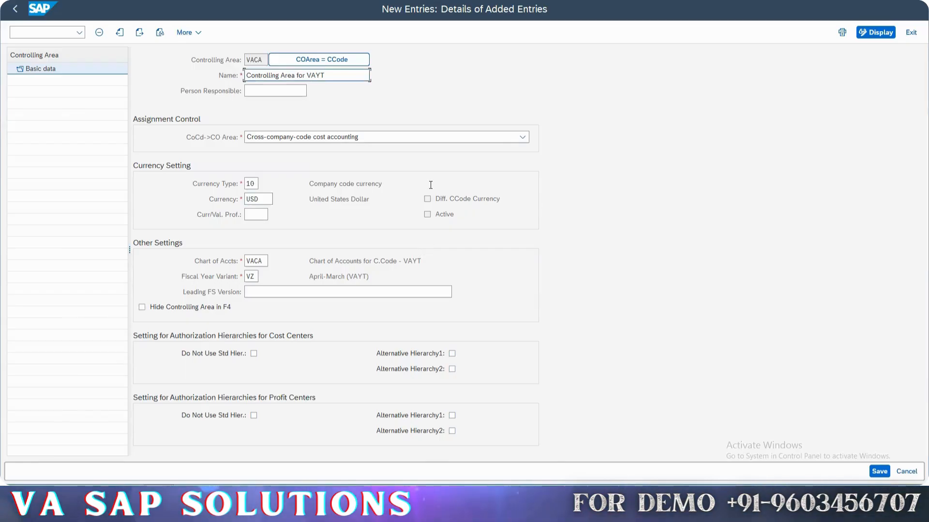
# Step: Change the currency type back to 30, group currency, and apply it
pyautogui.doubleClick(254, 184)
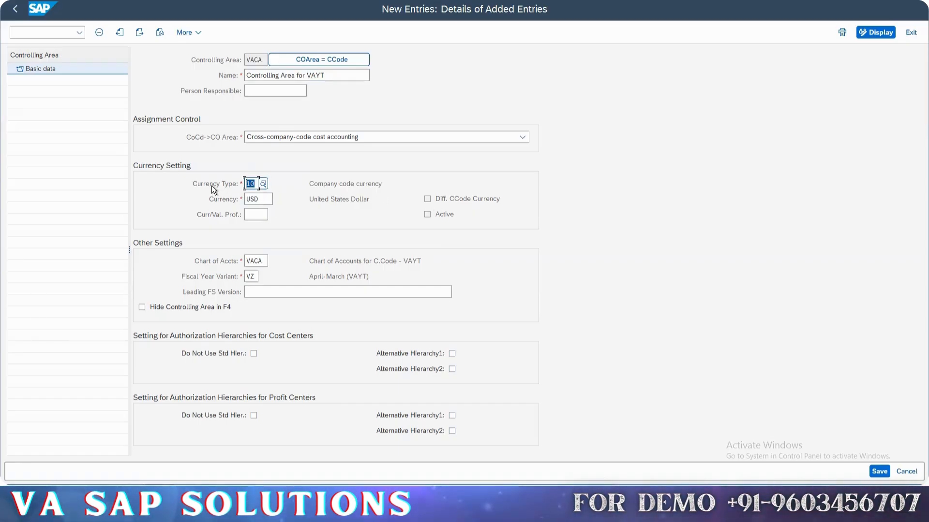
pyautogui.click(192, 188)
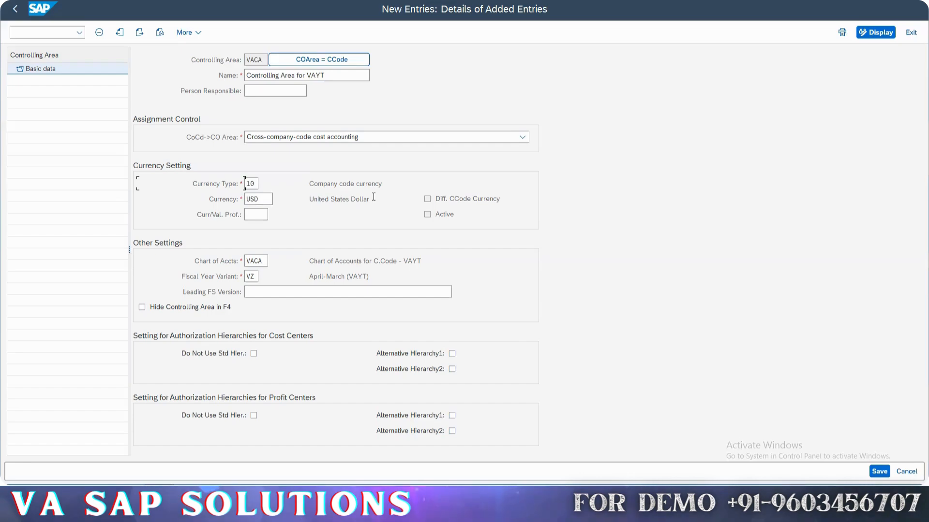
pyautogui.doubleClick(252, 183)
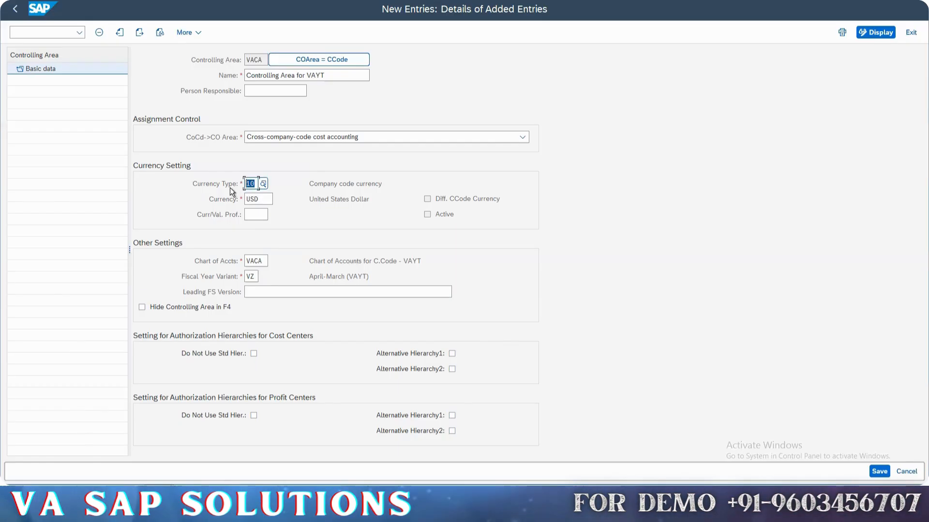
pyautogui.press('BackSpace')
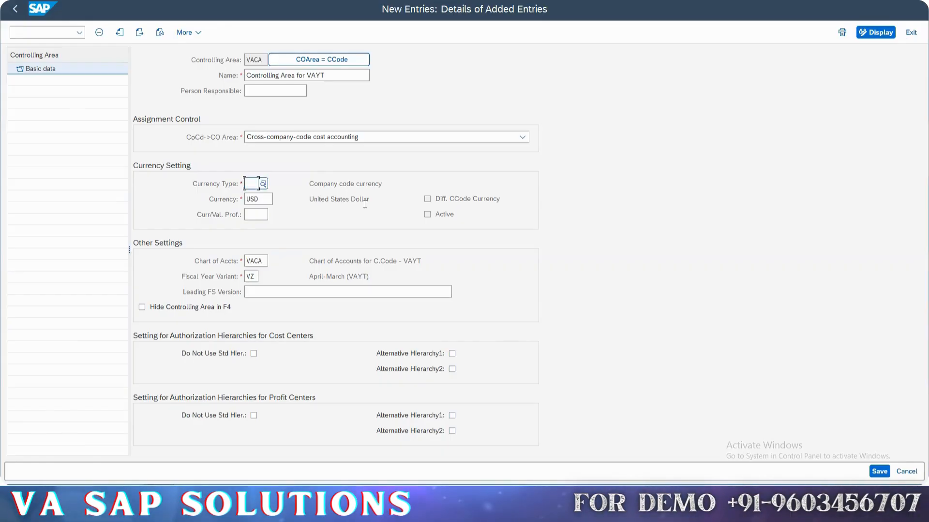
pyautogui.write('30')
pyautogui.press('Return')
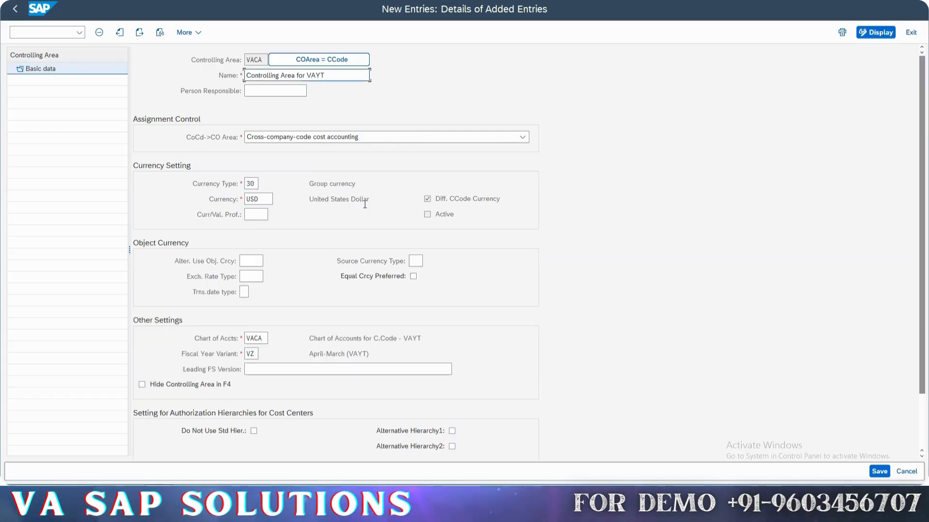
# Step: Look up the available currency and valuation profiles for the controlling area, then close the list without choosing one
pyautogui.click(267, 219)
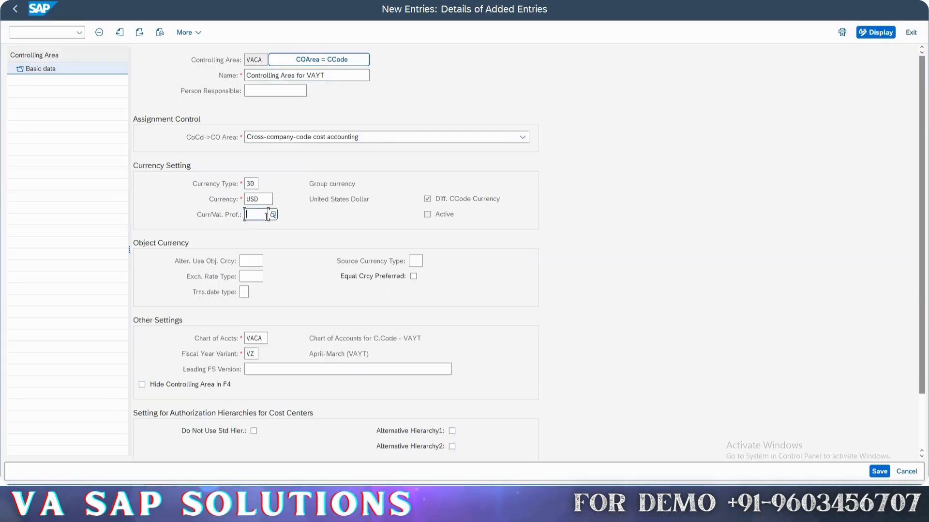
pyautogui.press('F4')
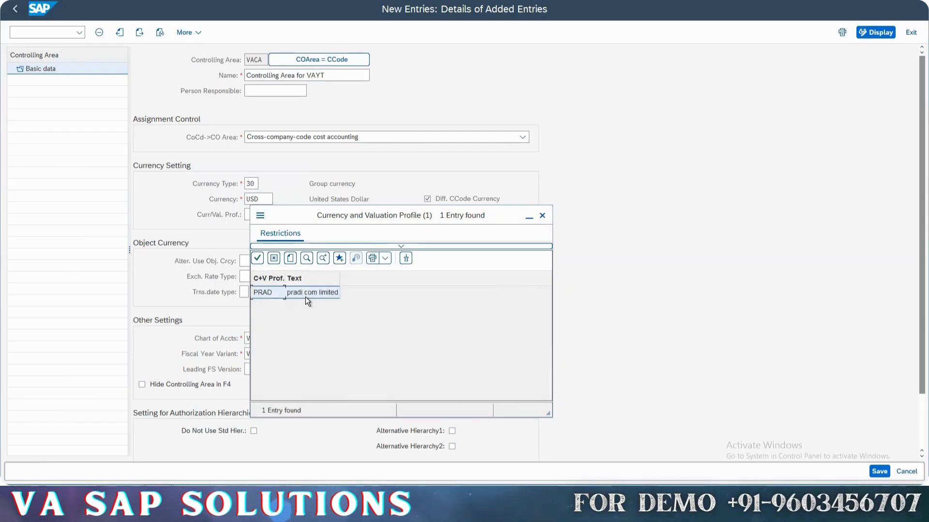
pyautogui.click(542, 215)
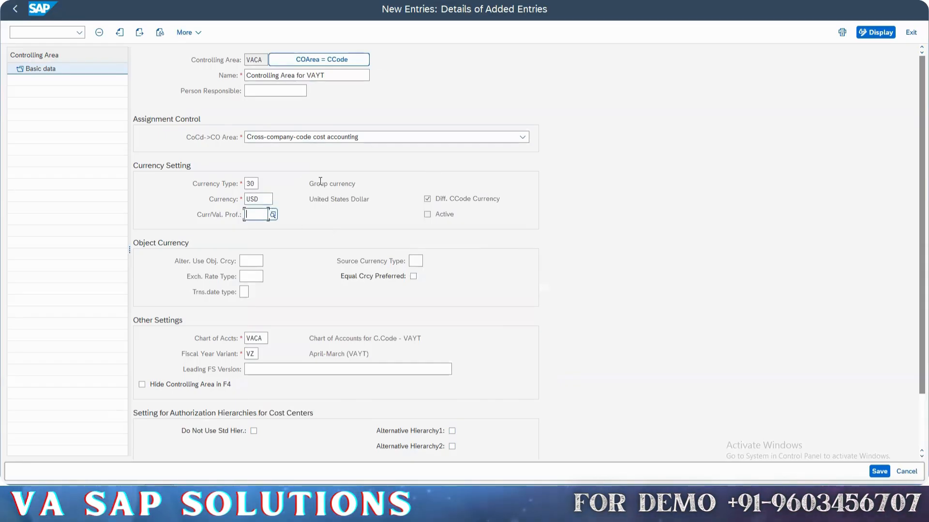
# Step: Read the field help for Person Responsible, including its definition and use, and close it
pyautogui.rightClick(286, 91)
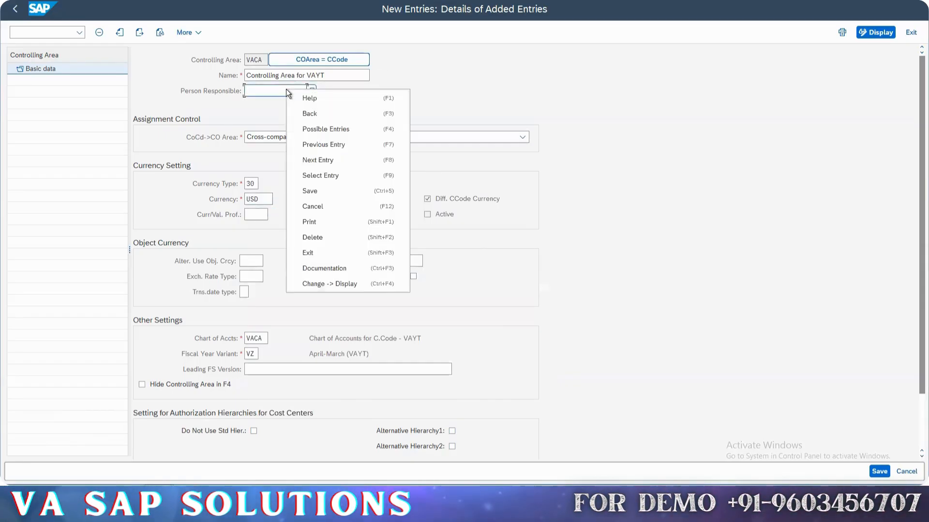
pyautogui.click(263, 106)
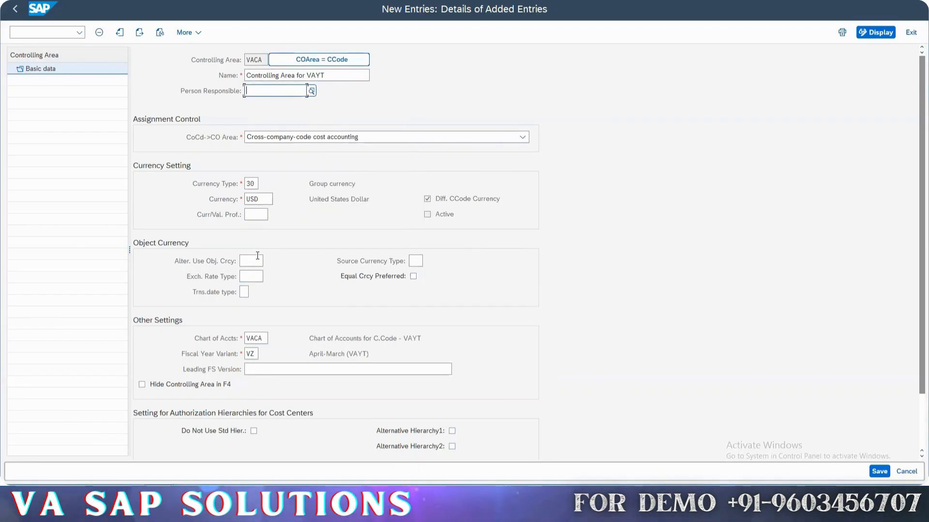
pyautogui.rightClick(262, 90)
pyautogui.click(275, 94)
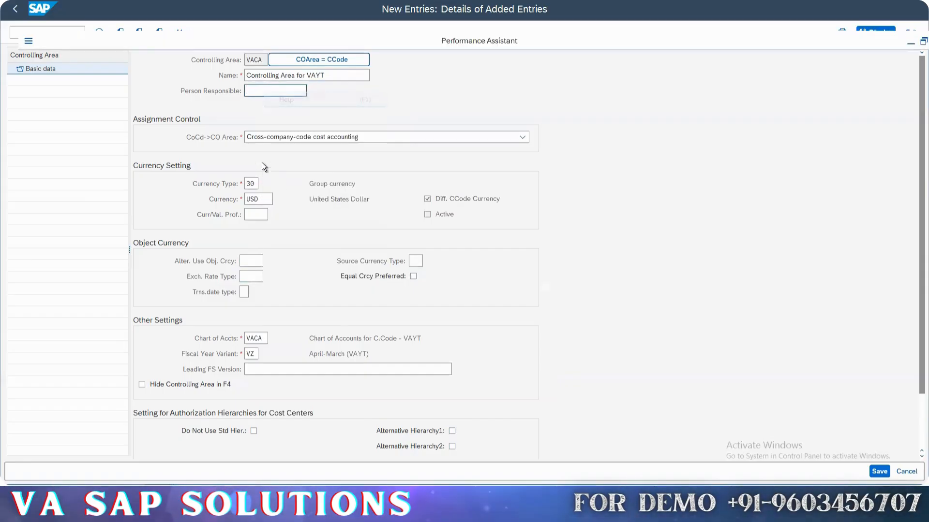
pyautogui.moveTo(24, 89); pyautogui.dragTo(187, 92)
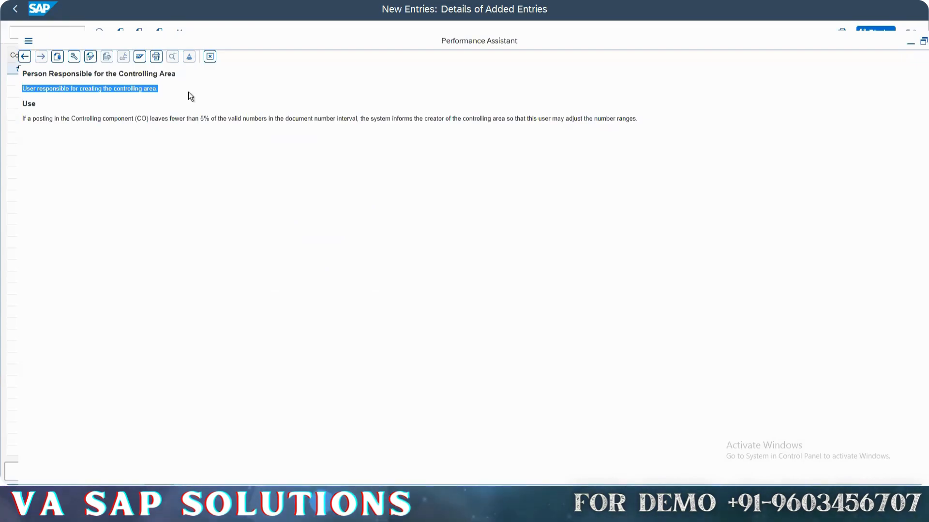
pyautogui.moveTo(21, 120); pyautogui.dragTo(339, 128)
pyautogui.moveTo(324, 38); pyautogui.dragTo(306, 174)
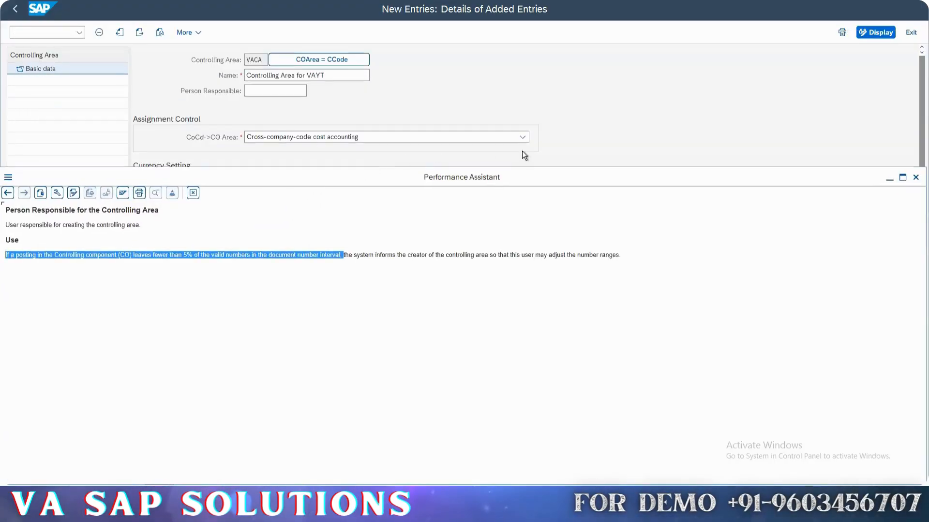
pyautogui.moveTo(523, 173); pyautogui.dragTo(314, 175)
pyautogui.click(707, 179)
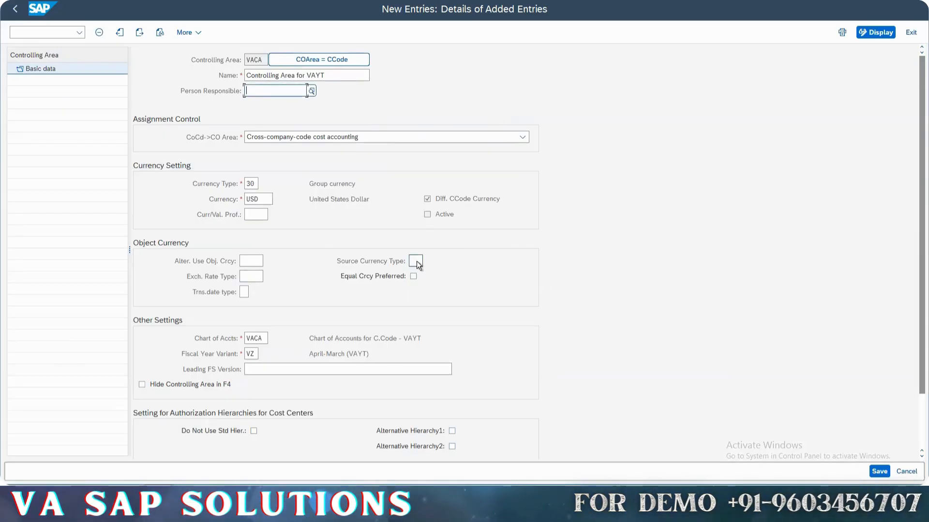
# Step: Read the field help on the currency and valuation profile, close it, and mark out that field in the currency settings
pyautogui.click(255, 212)
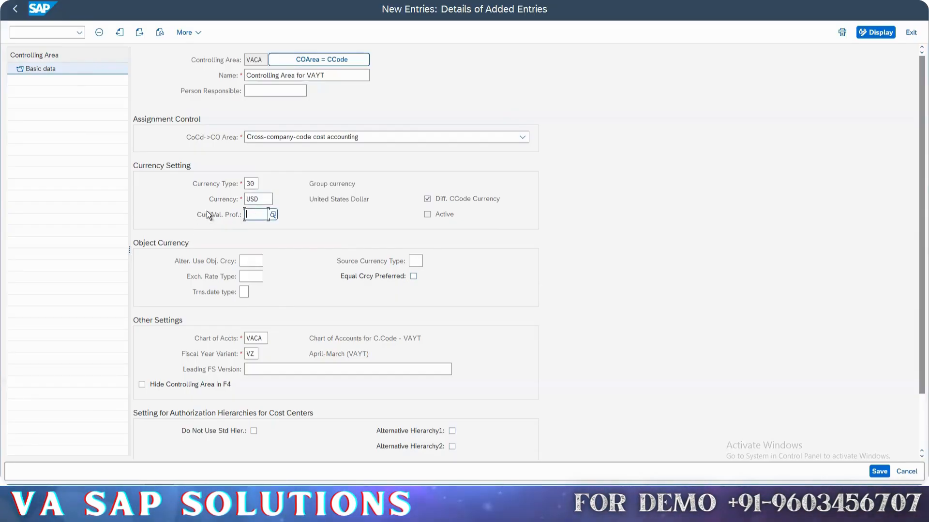
pyautogui.rightClick(254, 212)
pyautogui.click(276, 219)
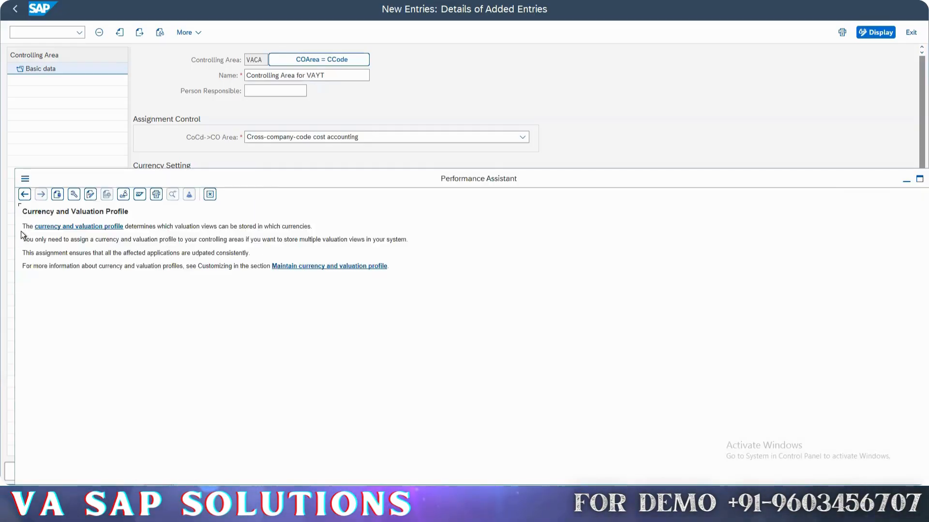
pyautogui.moveTo(21, 232); pyautogui.dragTo(319, 232)
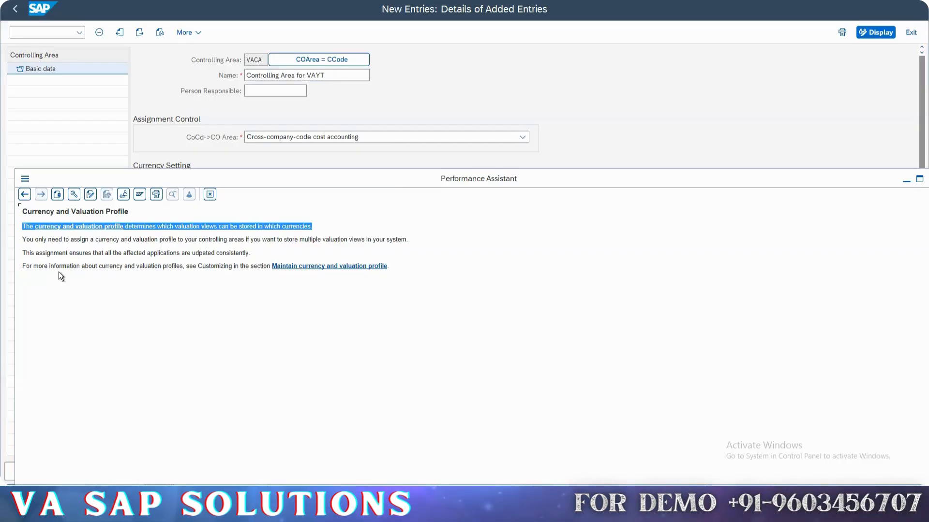
pyautogui.click(95, 264)
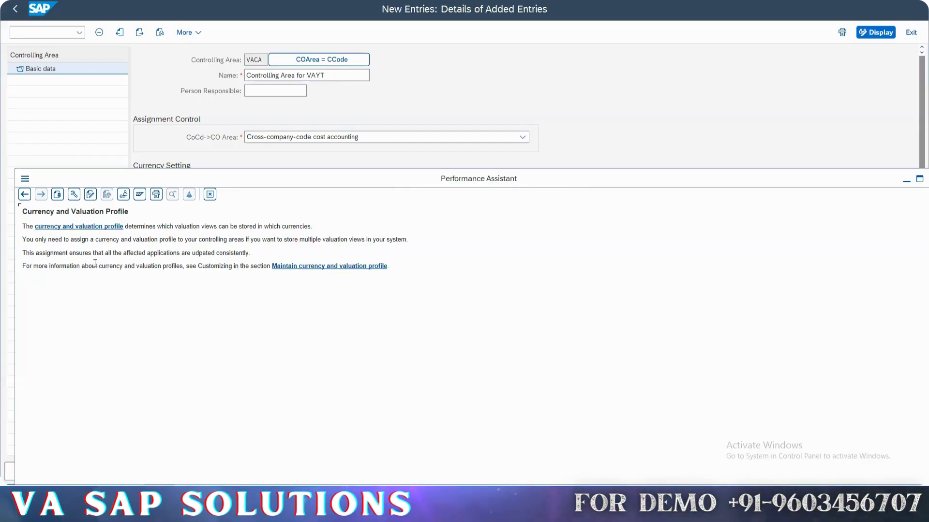
pyautogui.moveTo(222, 182); pyautogui.dragTo(368, 286)
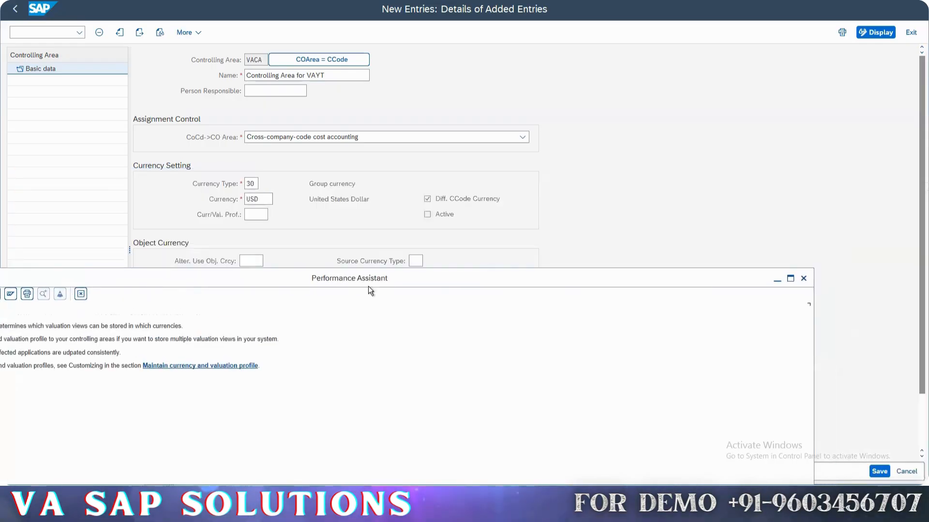
pyautogui.click(803, 279)
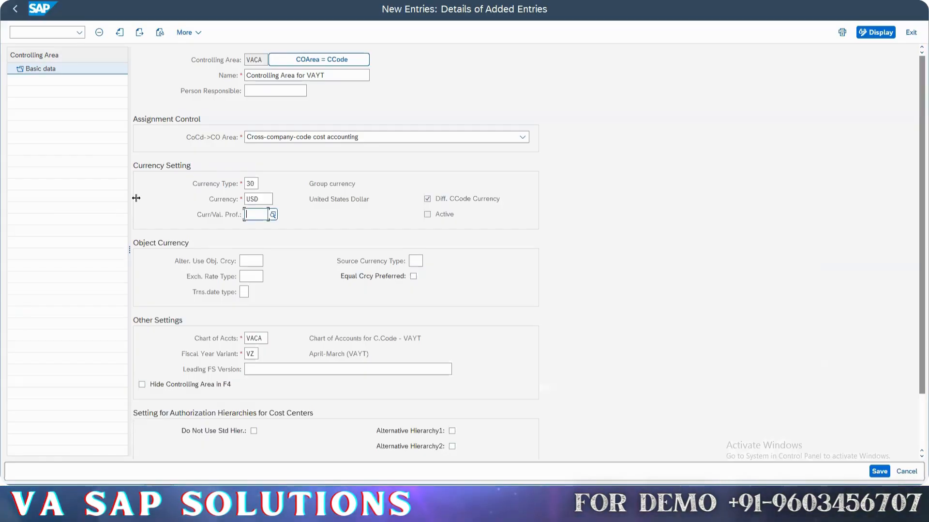
pyautogui.press('super+shift+s')
pyautogui.moveTo(198, 207); pyautogui.dragTo(286, 225)
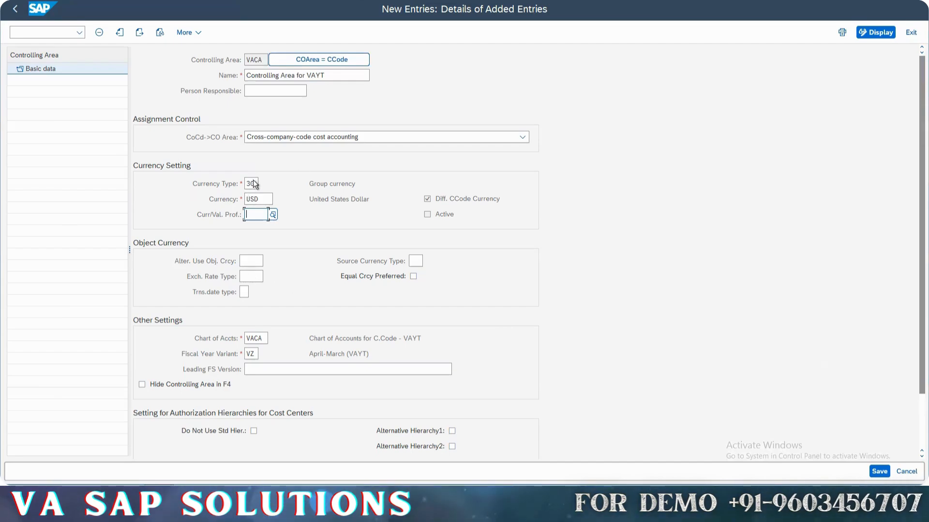
# Step: Go through the object currency fields and view the possible translation date types without choosing one
pyautogui.click(250, 277)
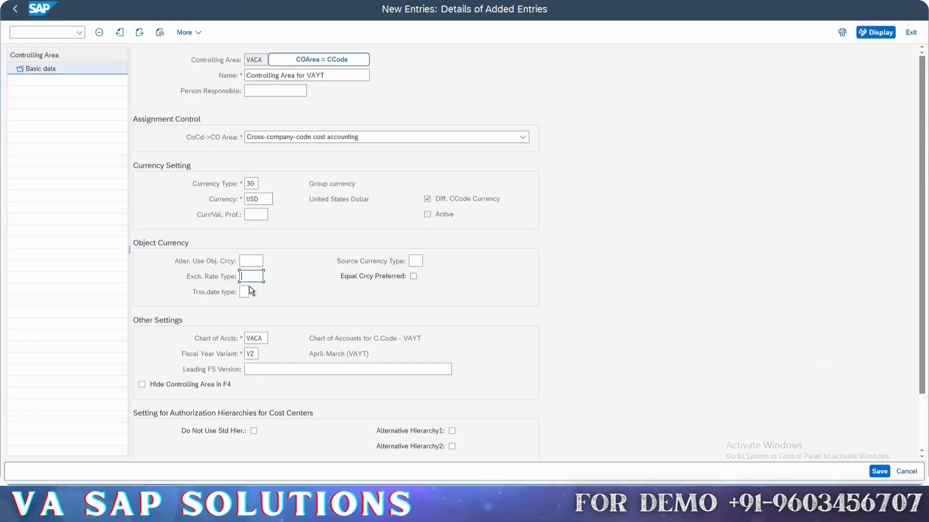
pyautogui.click(414, 260)
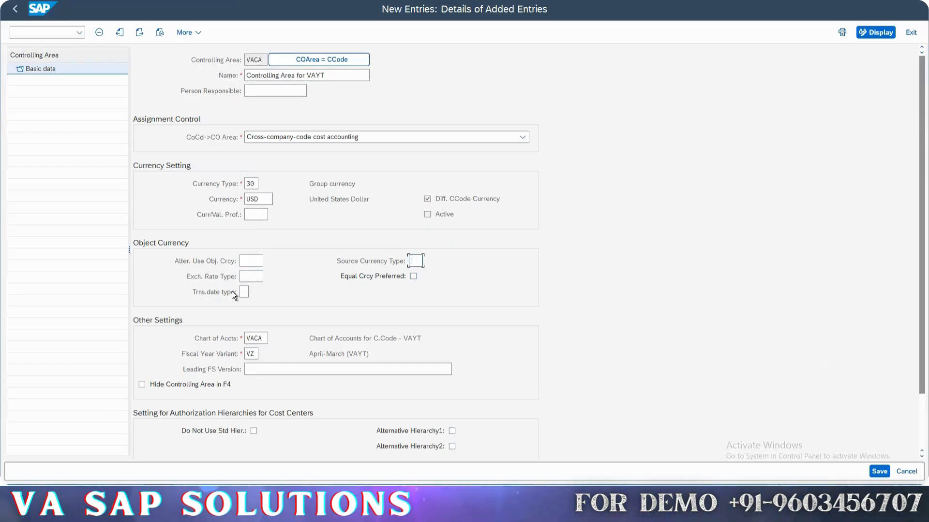
pyautogui.click(243, 292)
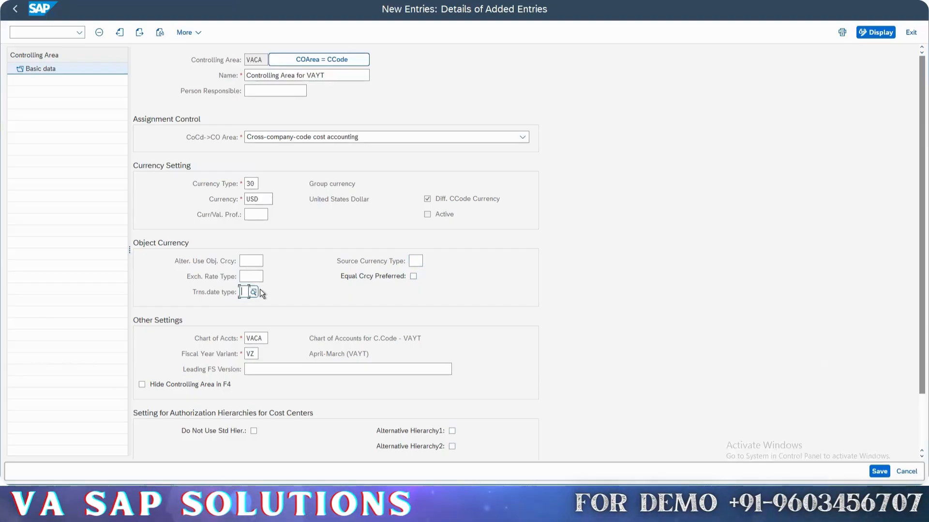
pyautogui.click(253, 292)
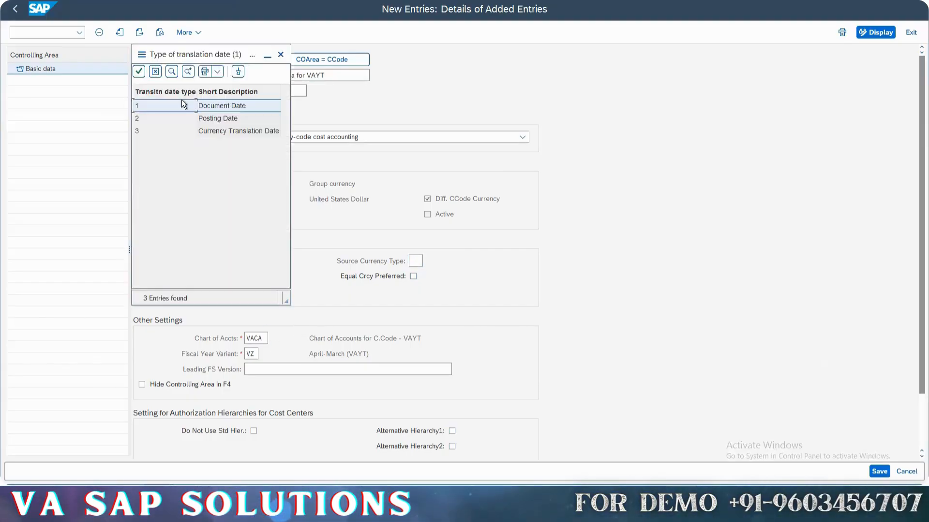
pyautogui.click(188, 121)
pyautogui.click(187, 128)
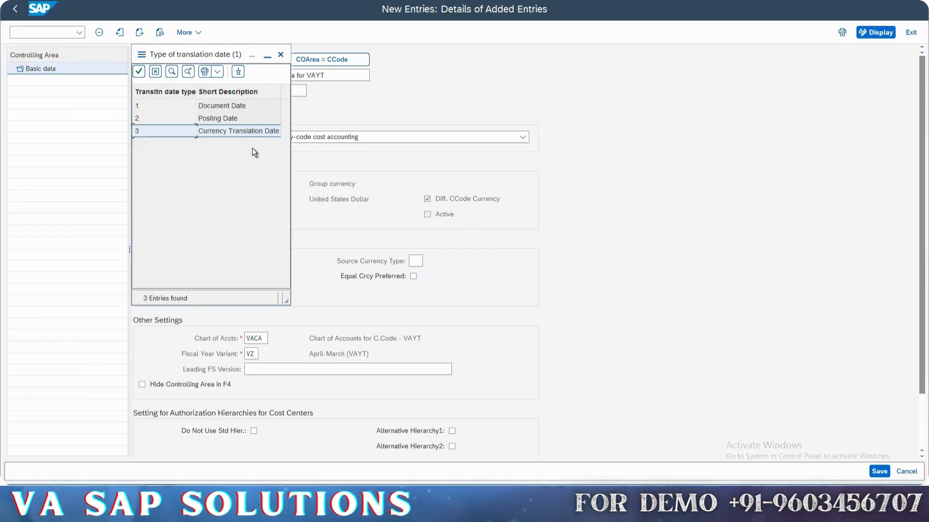
pyautogui.click(280, 55)
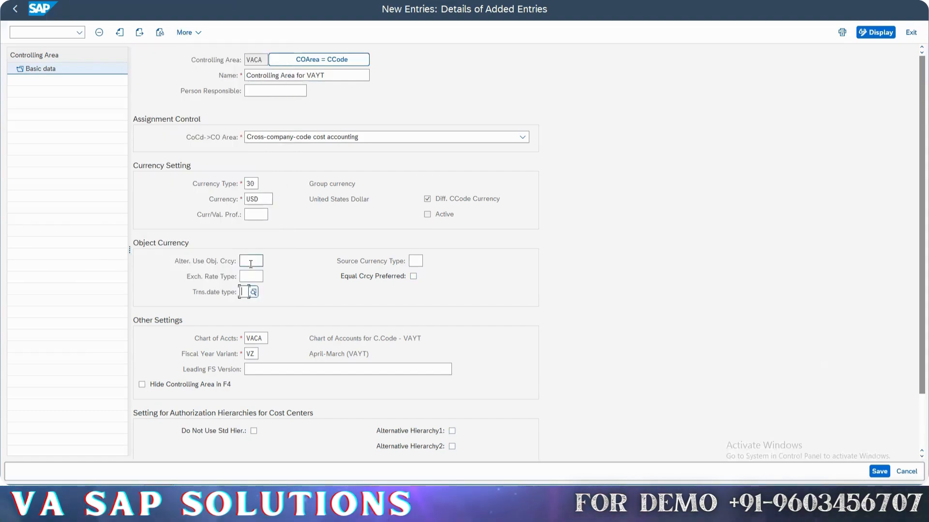
# Step: Read the field help for the alternative use of object currency and close it
pyautogui.click(251, 264)
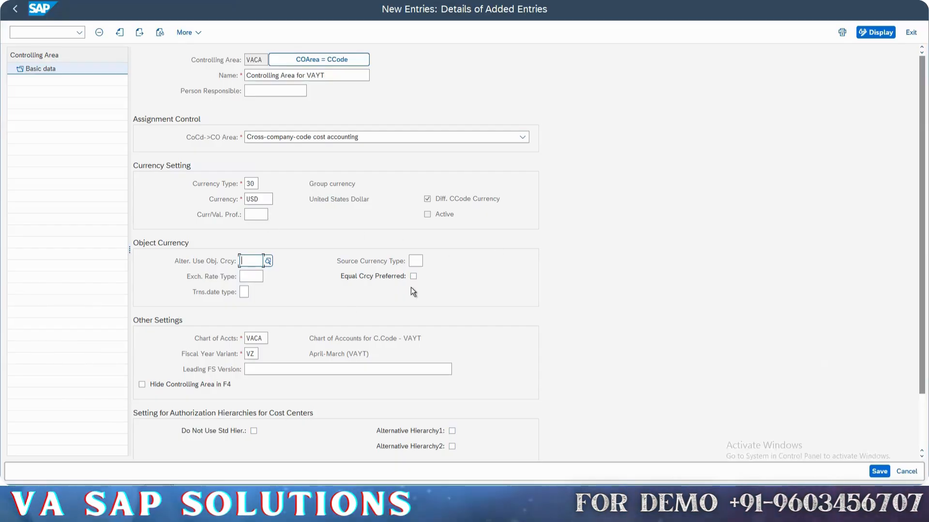
pyautogui.rightClick(247, 259)
pyautogui.click(253, 267)
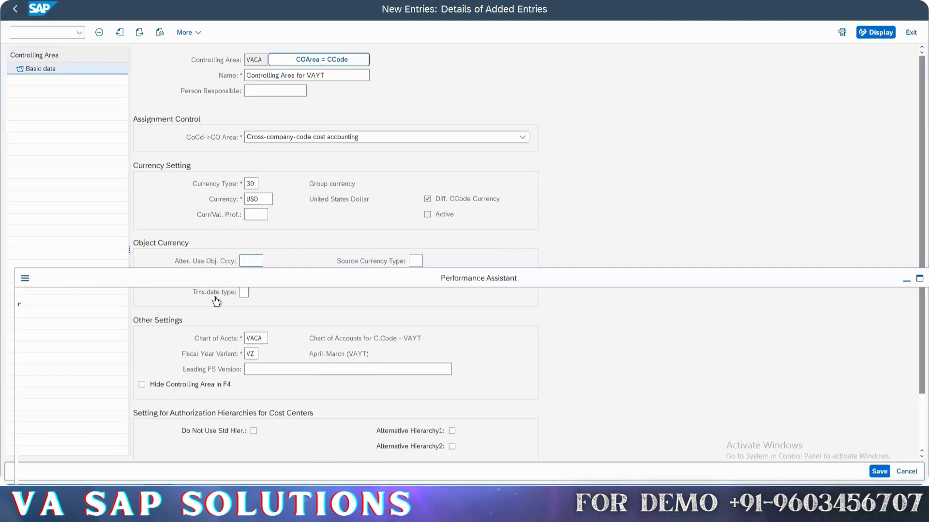
pyautogui.moveTo(213, 263); pyautogui.dragTo(165, 333)
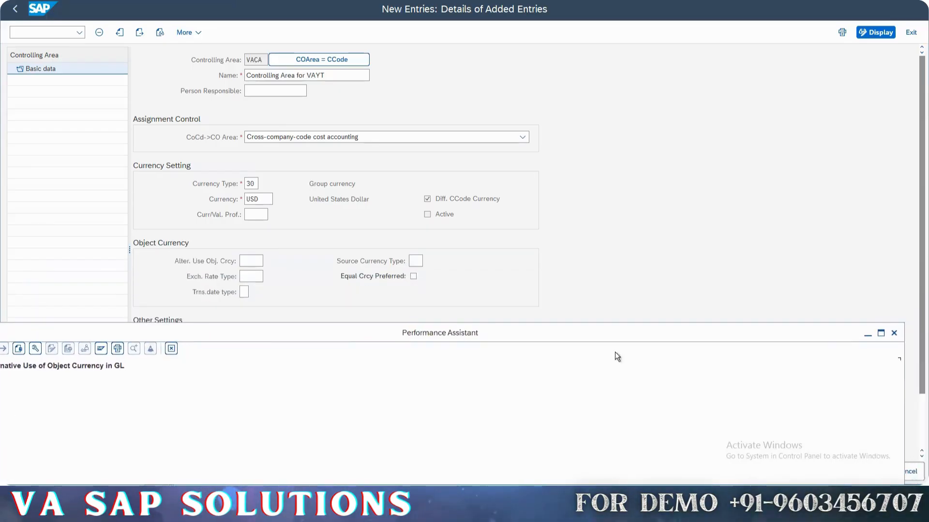
pyautogui.click(894, 333)
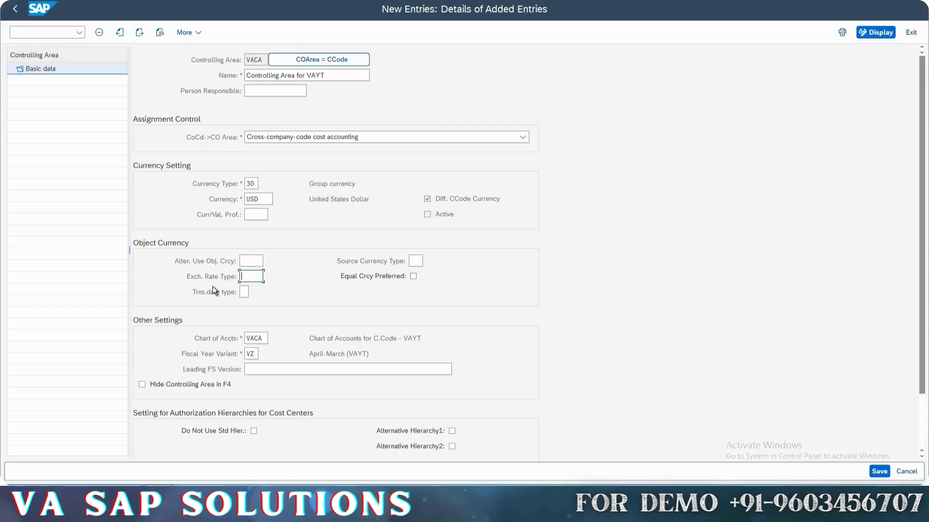
# Step: Review the translation date type, authorization hierarchy settings and the chart of accounts assigned to the controlling area
pyautogui.click(245, 293)
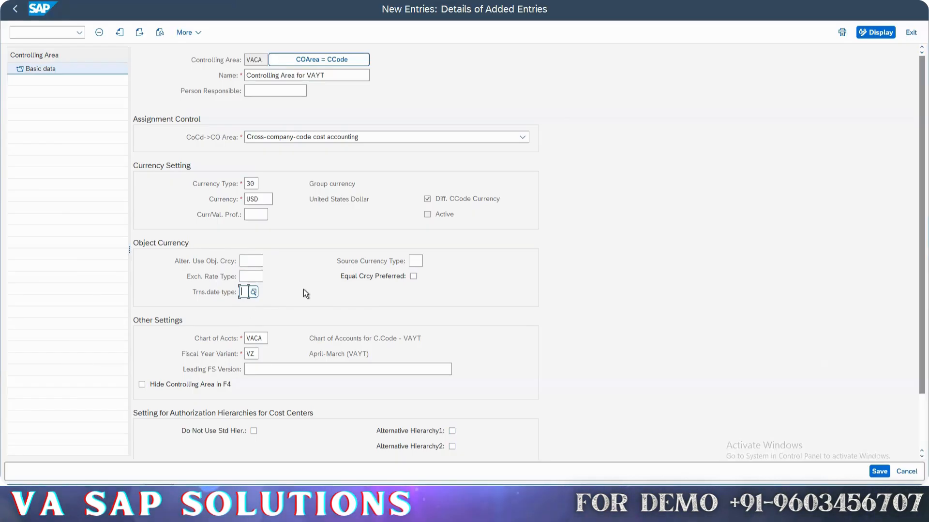
pyautogui.scroll(-1, 248, 326)
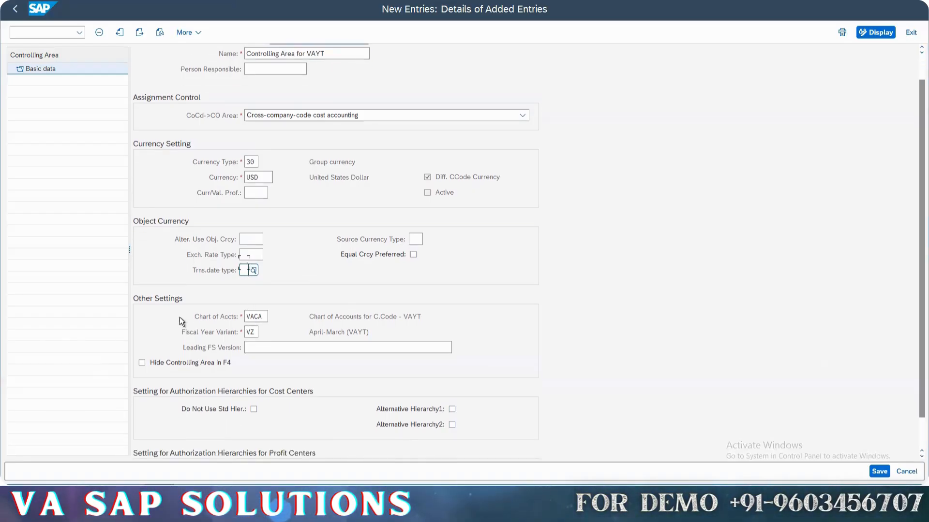
pyautogui.scroll(-1, 251, 204)
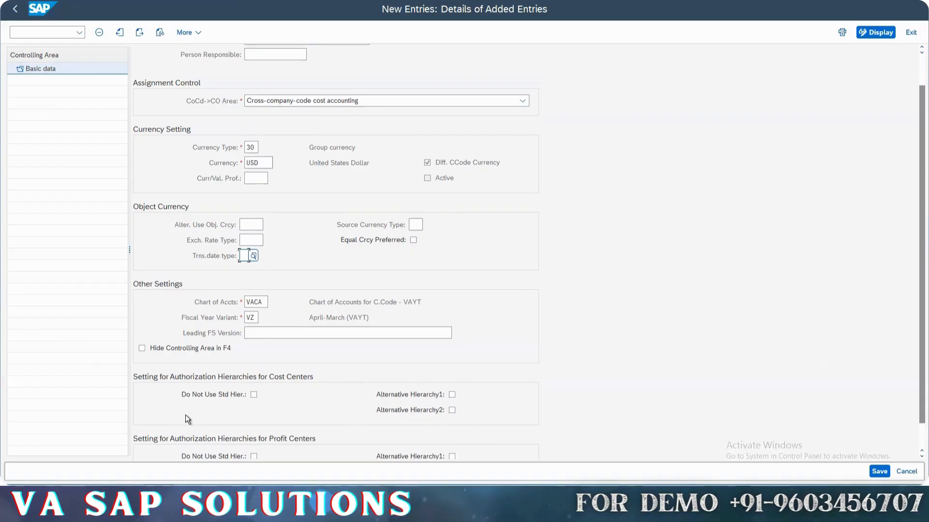
pyautogui.scroll(-1, 186, 415)
pyautogui.scroll(-1, 185, 413)
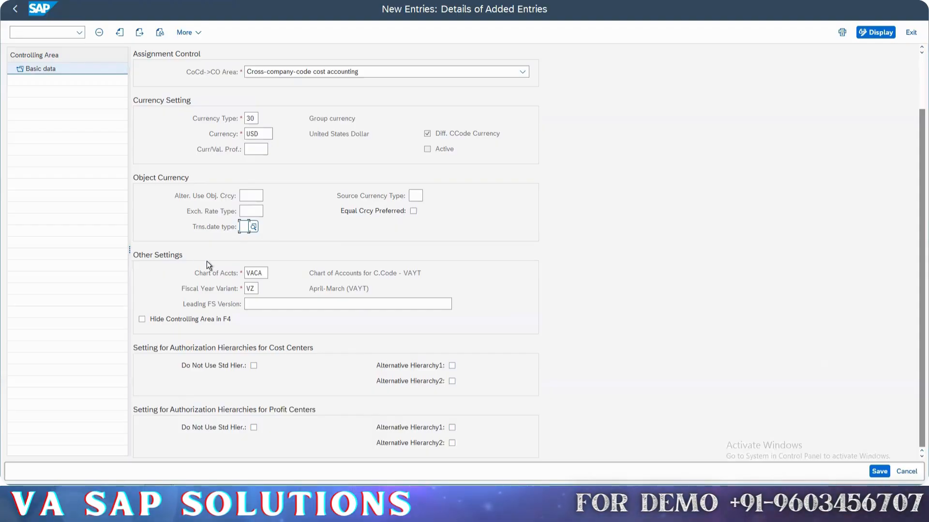
pyautogui.click(178, 274)
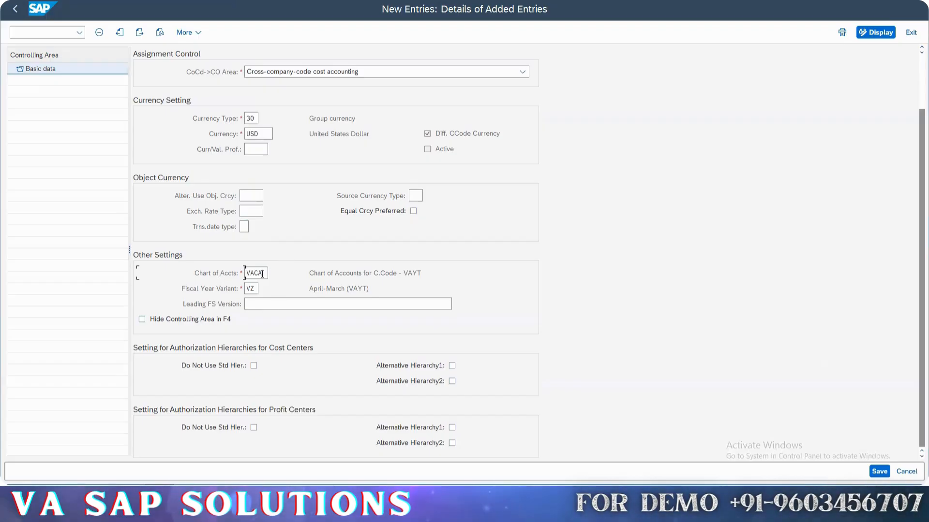
pyautogui.click(180, 275)
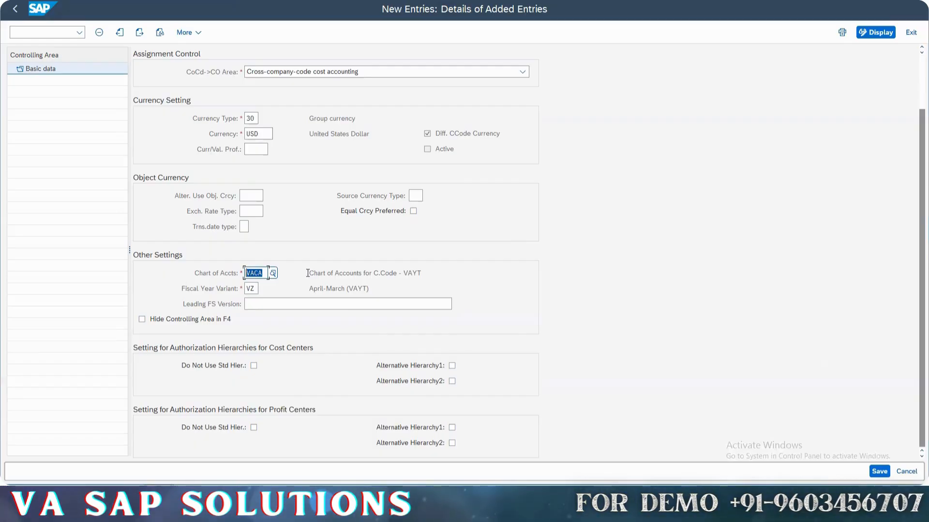
pyautogui.scroll(1, 307, 274)
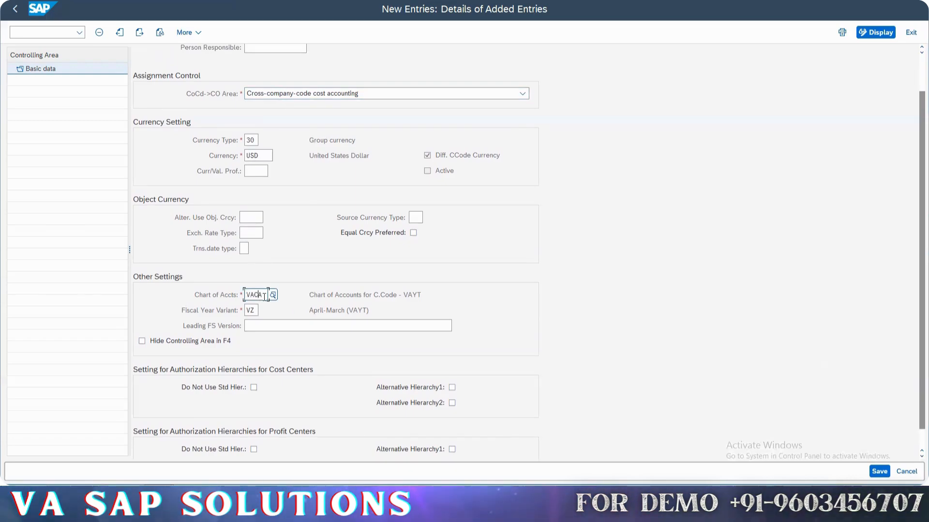
pyautogui.moveTo(267, 295); pyautogui.dragTo(184, 287)
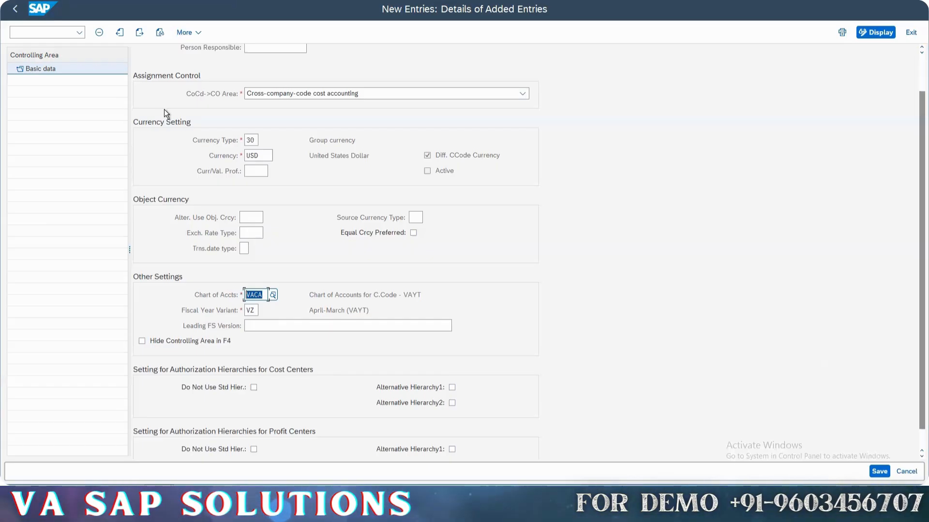
pyautogui.moveTo(266, 296); pyautogui.dragTo(218, 298)
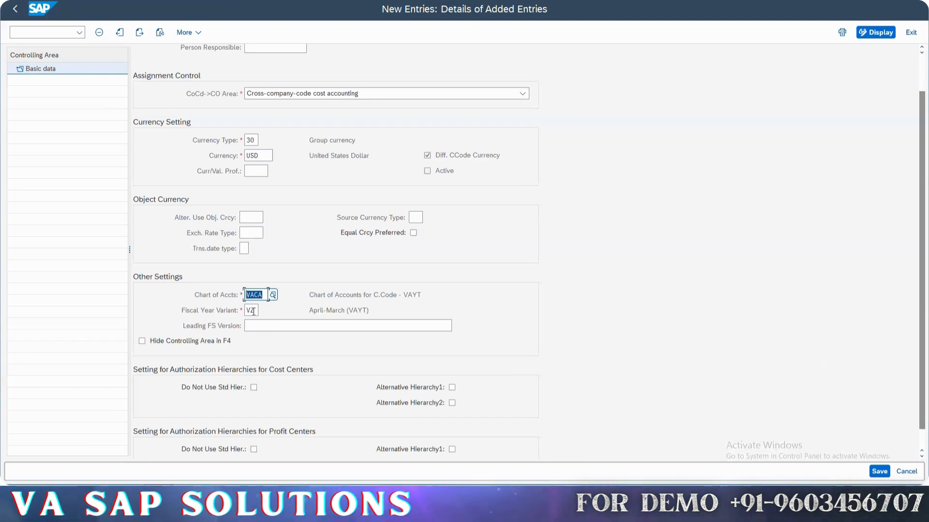
# Step: Enter vayt as the leading financial statement version and browse the list of available versions without choosing one
pyautogui.press('Tab')
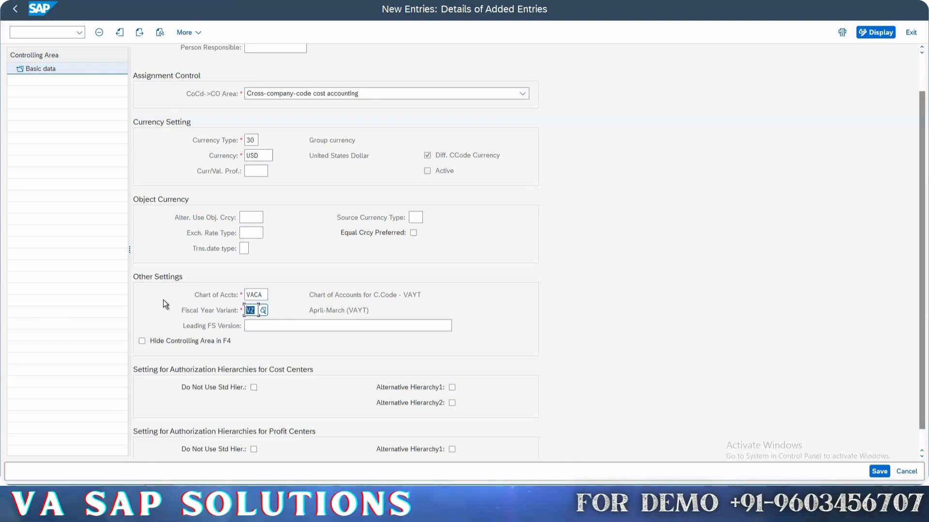
pyautogui.click(289, 326)
pyautogui.write('vayt')
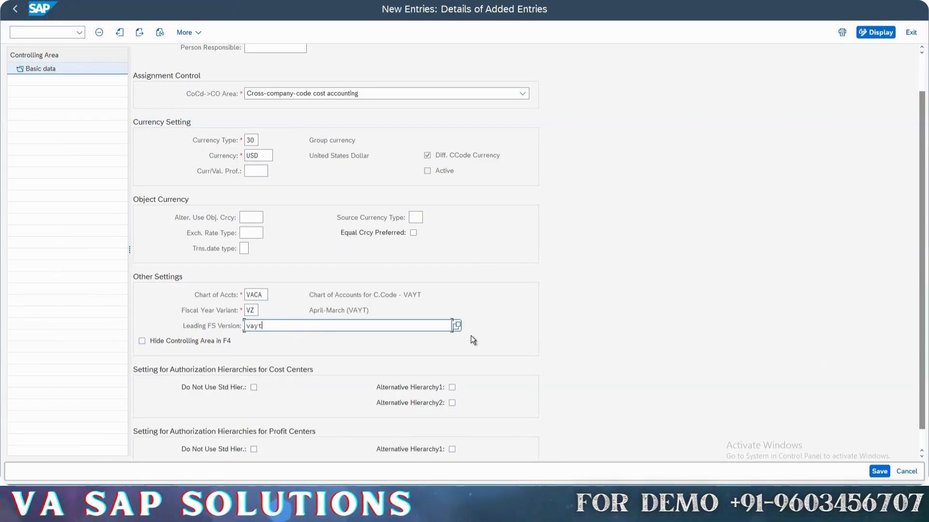
pyautogui.click(457, 326)
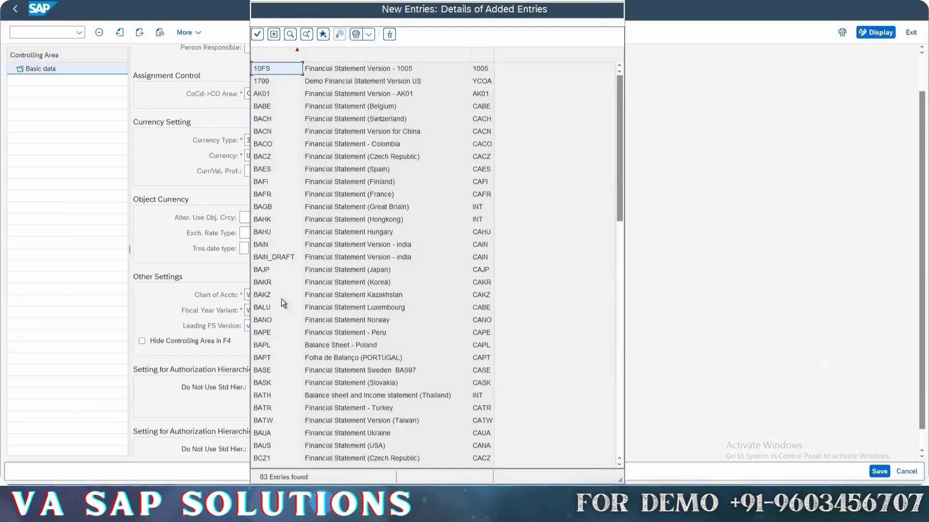
pyautogui.scroll(-3, 315, 145)
pyautogui.scroll(-10, 317, 160)
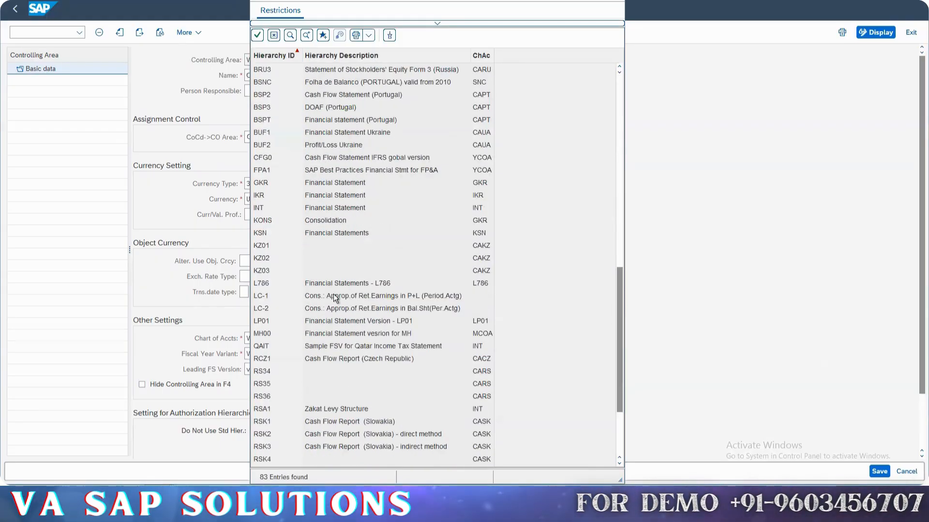
pyautogui.press('Escape')
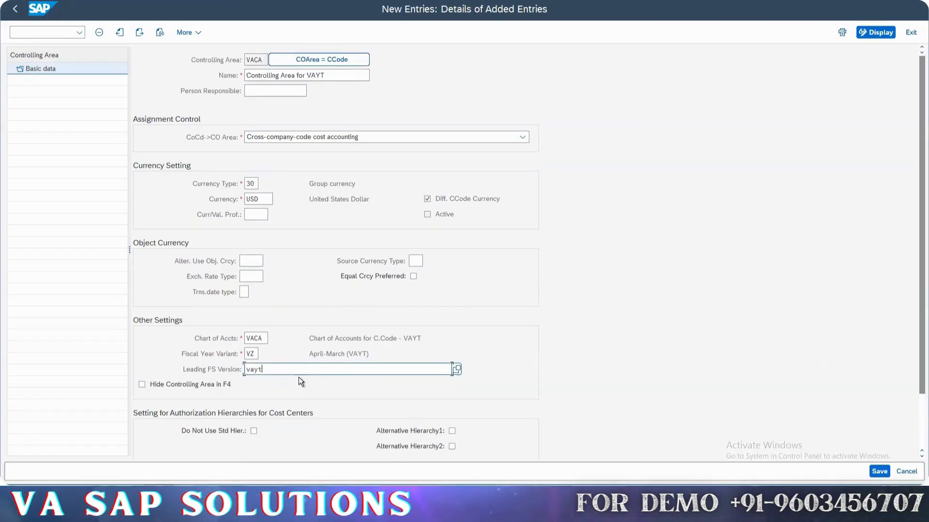
# Step: Replace the leading financial statement version with VAFS and try to save the controlling area
pyautogui.hotkey('ctrl', 'a')
pyautogui.press('BackSpace')
pyautogui.write('V')
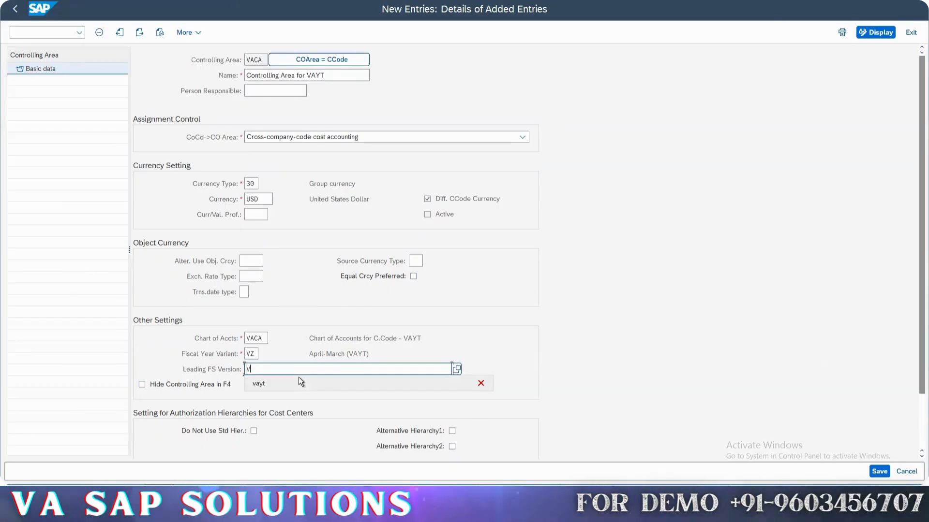
pyautogui.write('AFS')
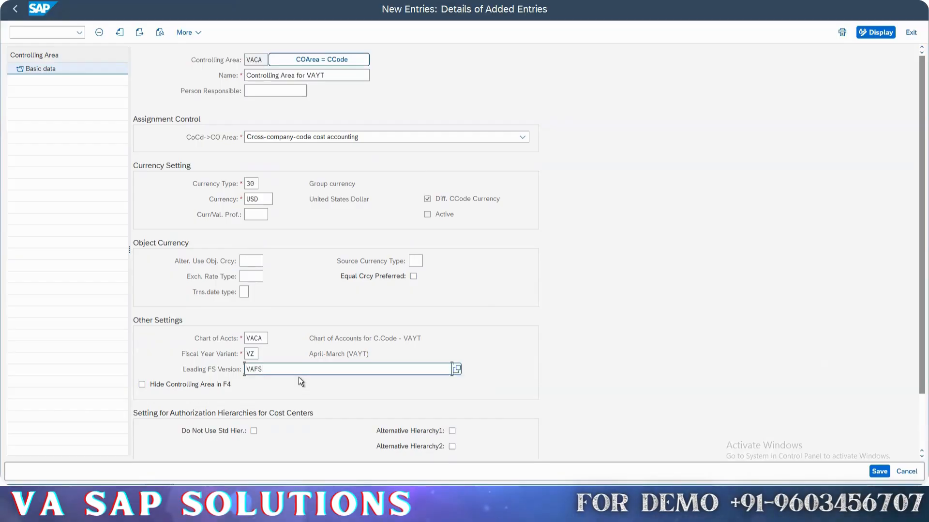
pyautogui.scroll(-1, 298, 393)
pyautogui.scroll(-3, 297, 397)
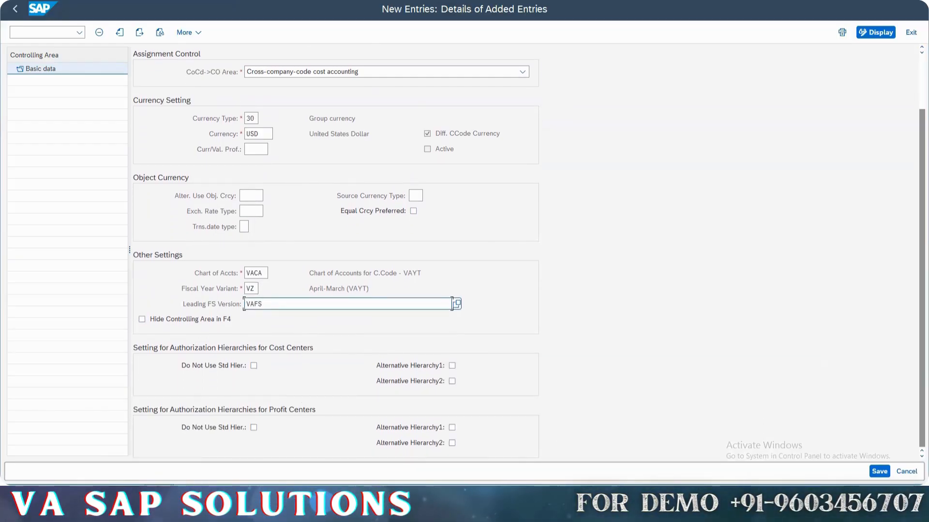
pyautogui.click(879, 471)
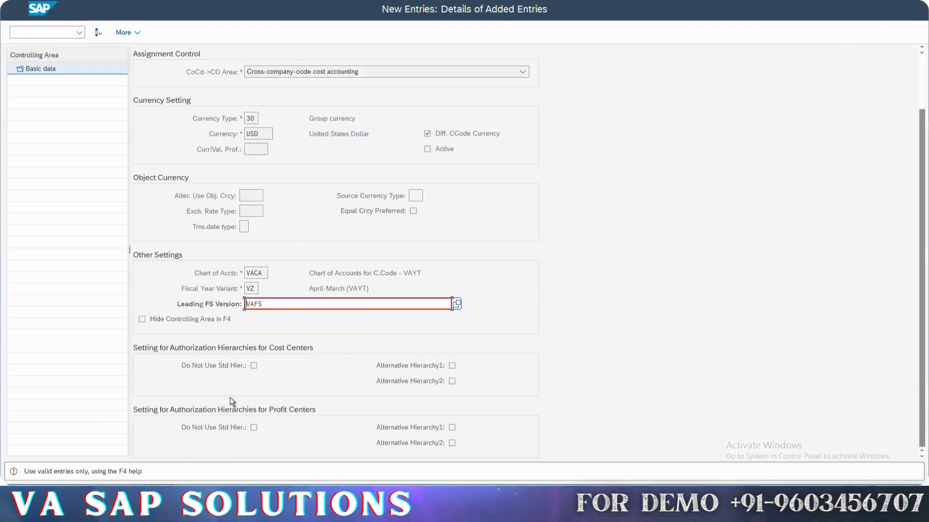
# Step: Read the field help on the leading financial statement version and close it
pyautogui.rightClick(302, 301)
pyautogui.click(327, 312)
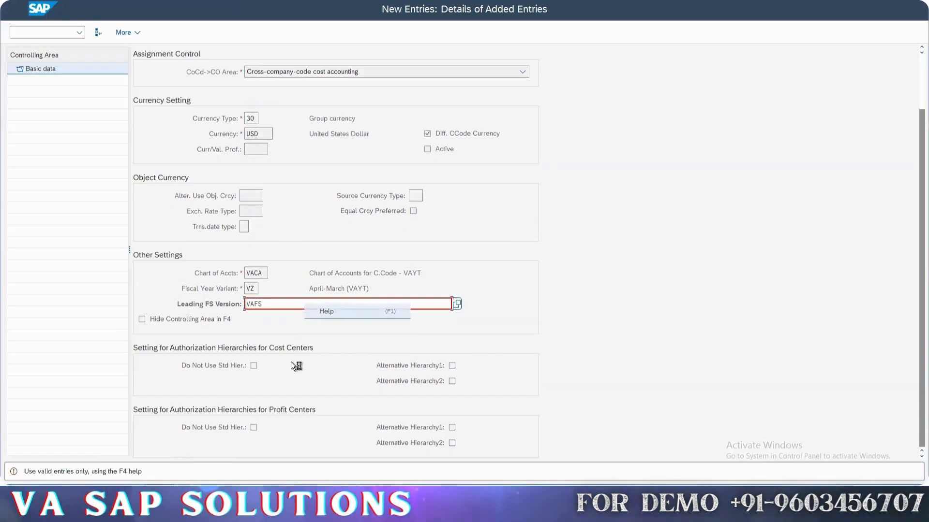
pyautogui.moveTo(289, 331); pyautogui.dragTo(289, 295)
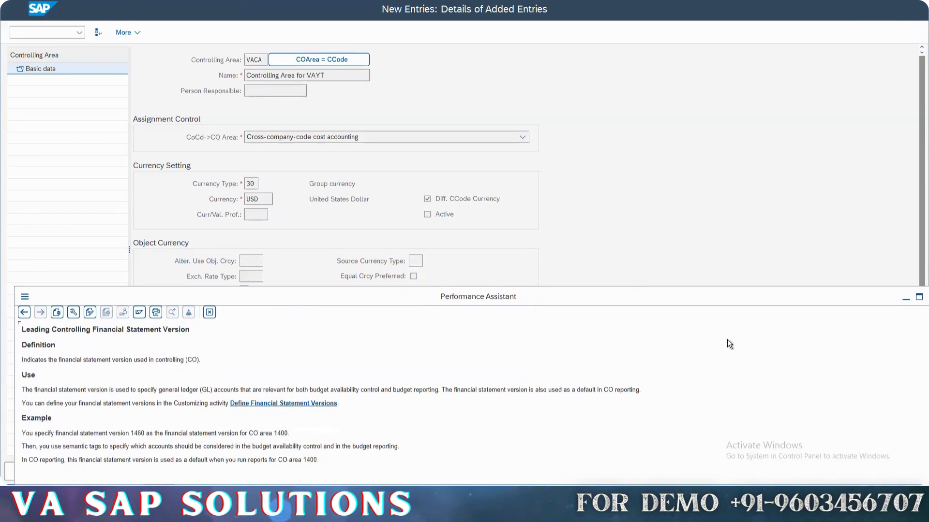
pyautogui.moveTo(828, 299); pyautogui.dragTo(588, 301)
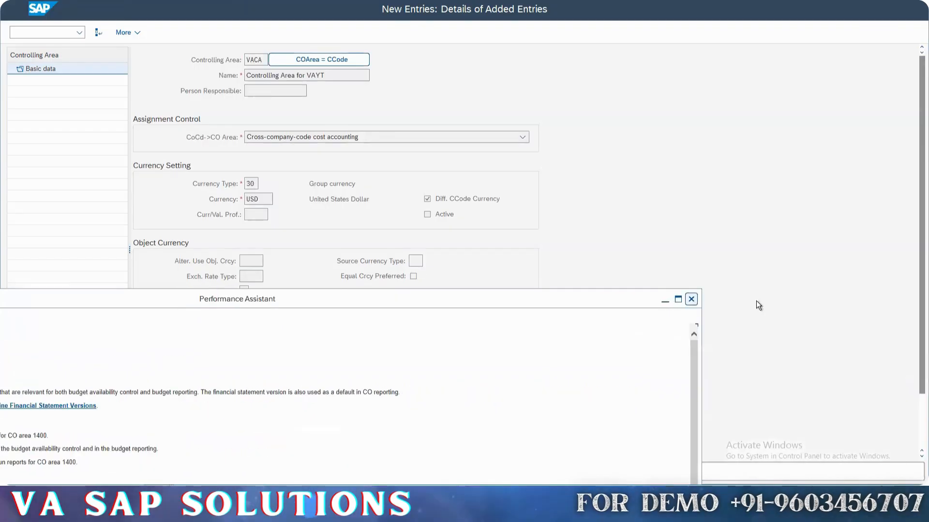
pyautogui.click(691, 299)
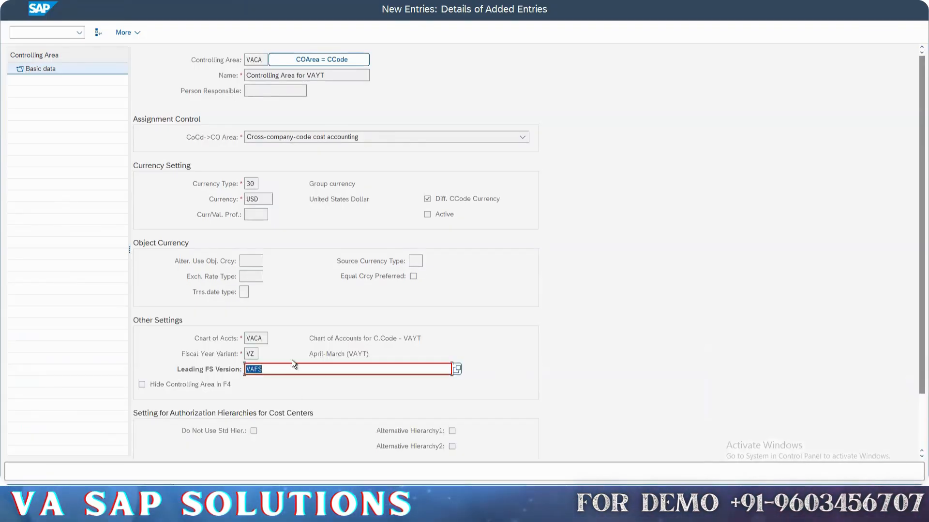
# Step: Clear the leading financial statement version and confirm the controlling area entry
pyautogui.press('BackSpace')
pyautogui.click(761, 428)
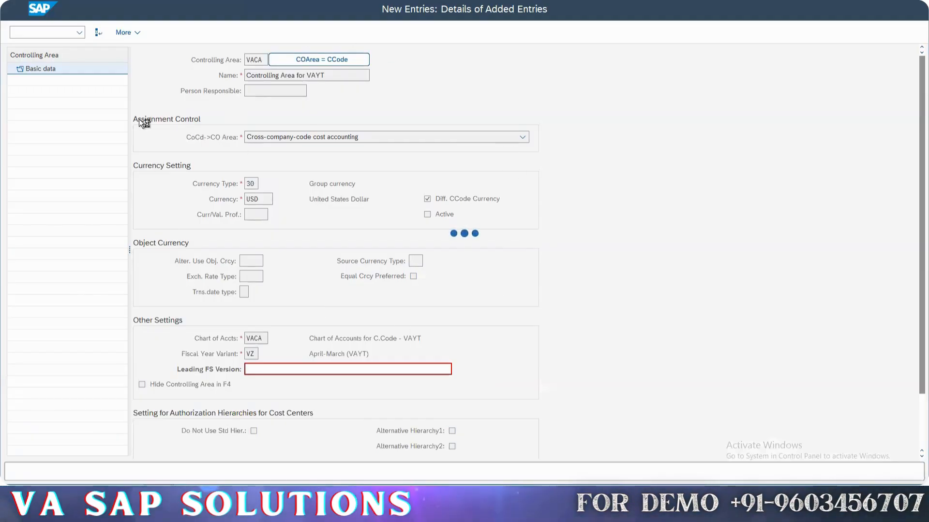
pyautogui.click(87, 374)
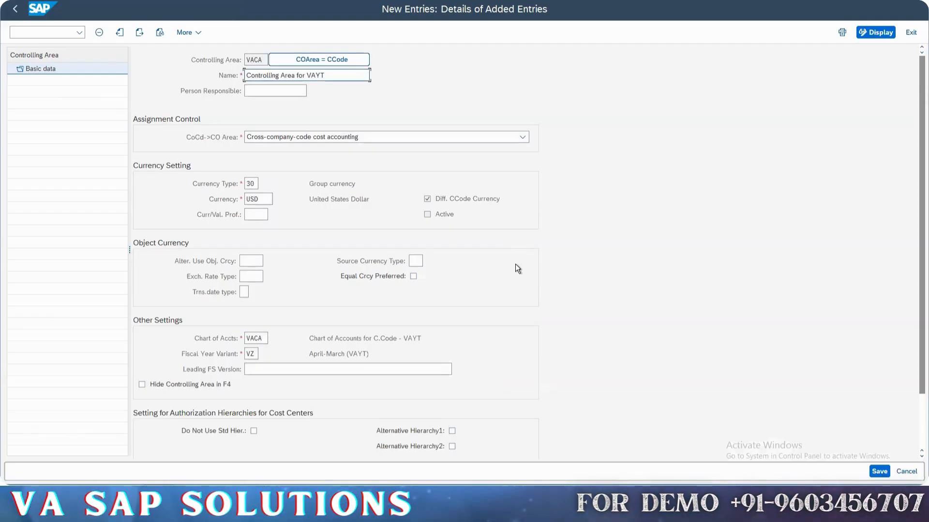
# Step: Review the remaining settings of the controlling area, return to the overview and select VACA
pyautogui.scroll(-1, 199, 61)
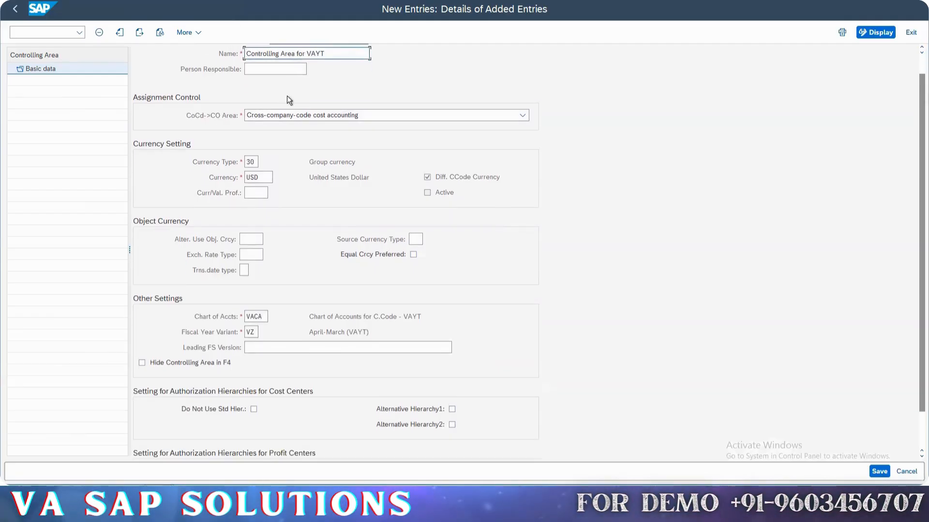
pyautogui.scroll(-2, 288, 78)
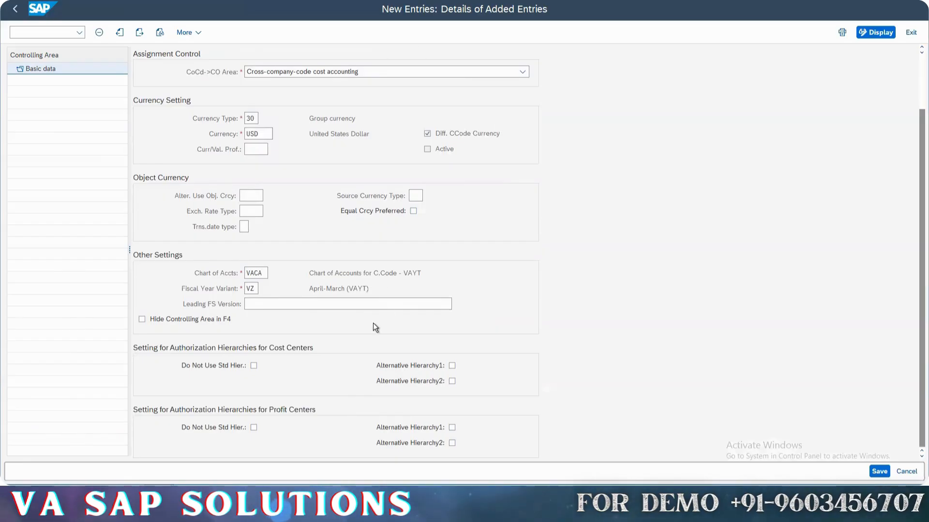
pyautogui.click(14, 9)
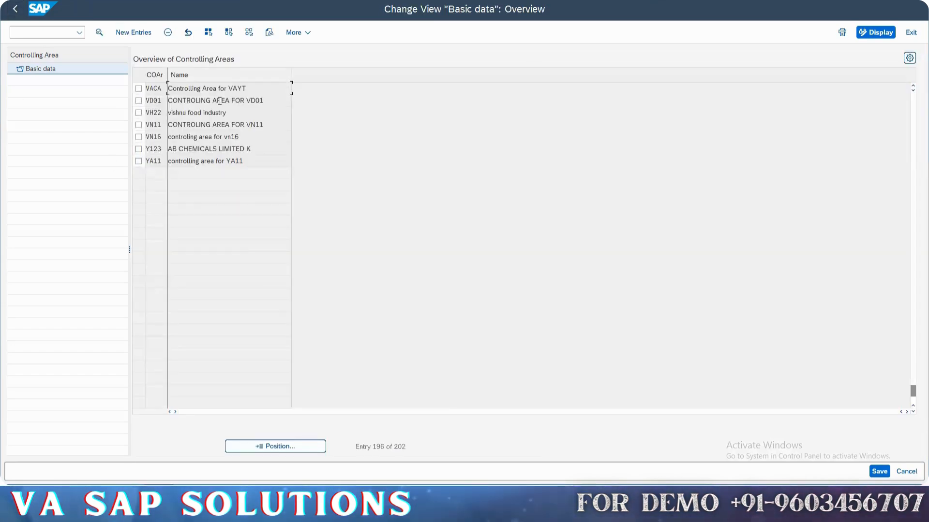
pyautogui.click(139, 89)
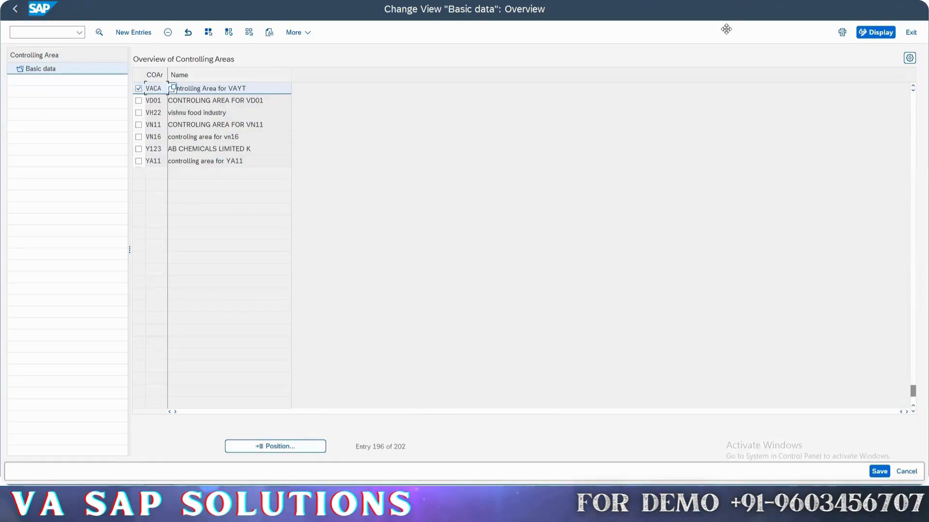
# Step: Leave controlling area maintenance with the changes saved, and close the message log and the activity selection
pyautogui.click(13, 8)
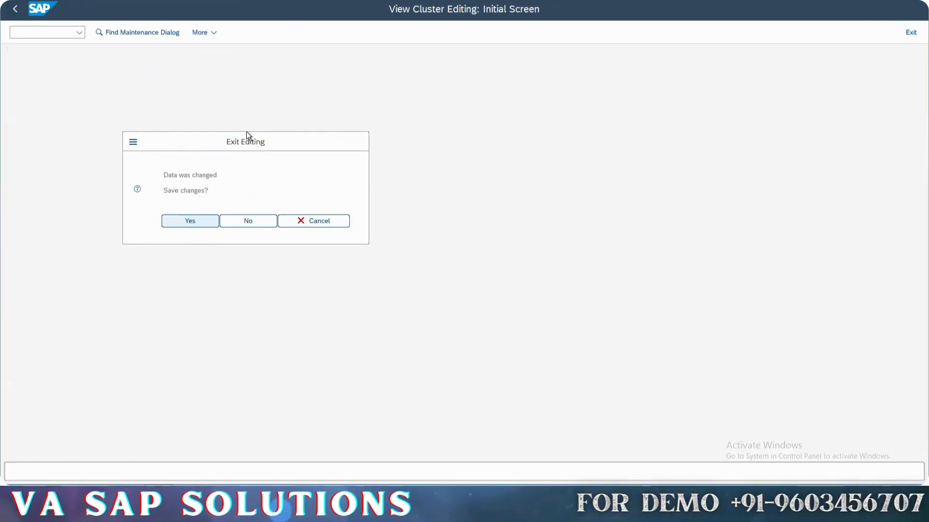
pyautogui.press('Return')
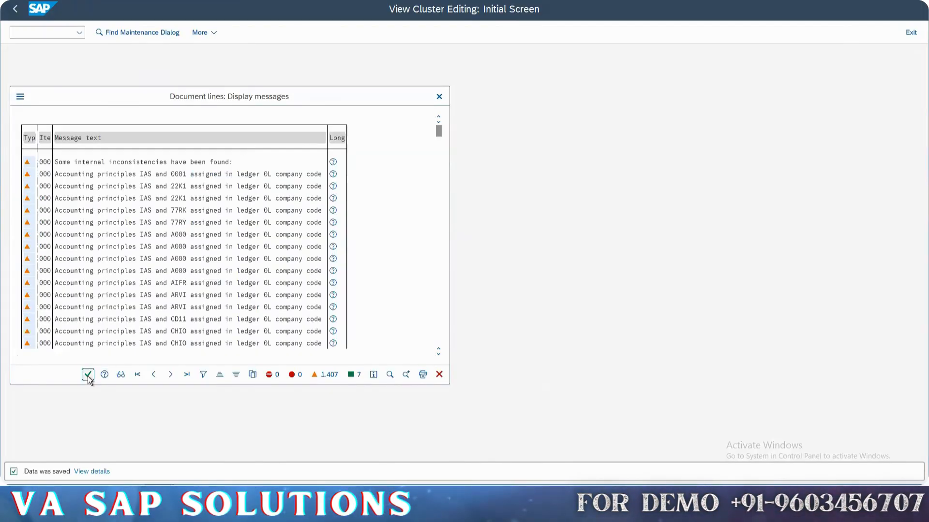
pyautogui.click(88, 375)
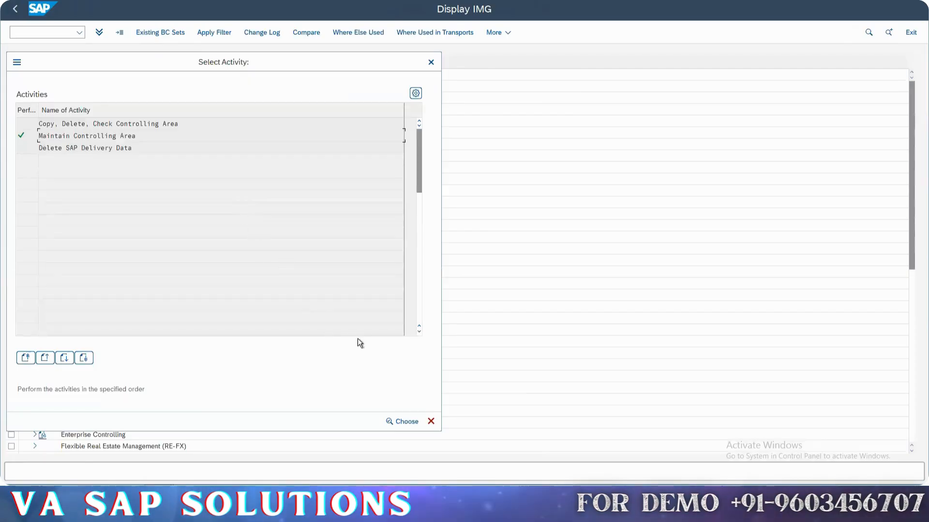
pyautogui.click(431, 421)
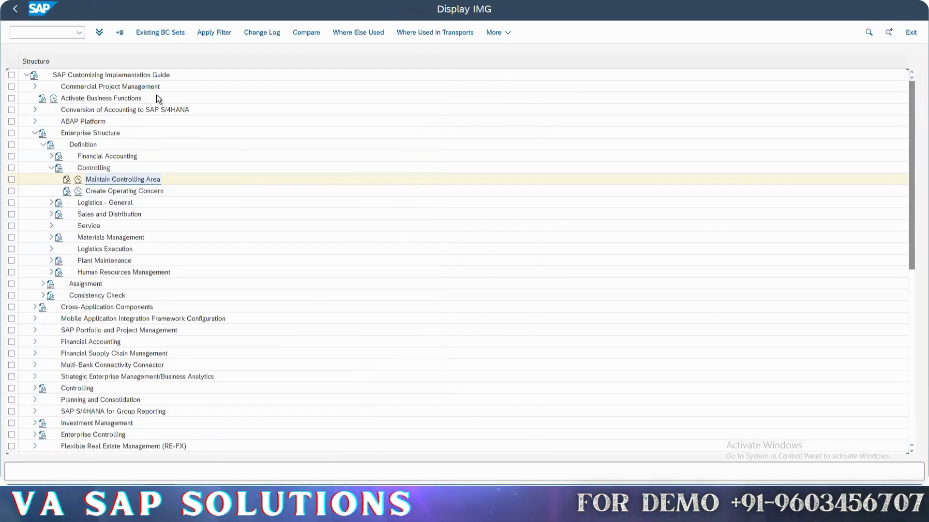
# Step: Start a new entry under Create Operating Concern and enter VAOP as the operating concern
pyautogui.doubleClick(128, 192)
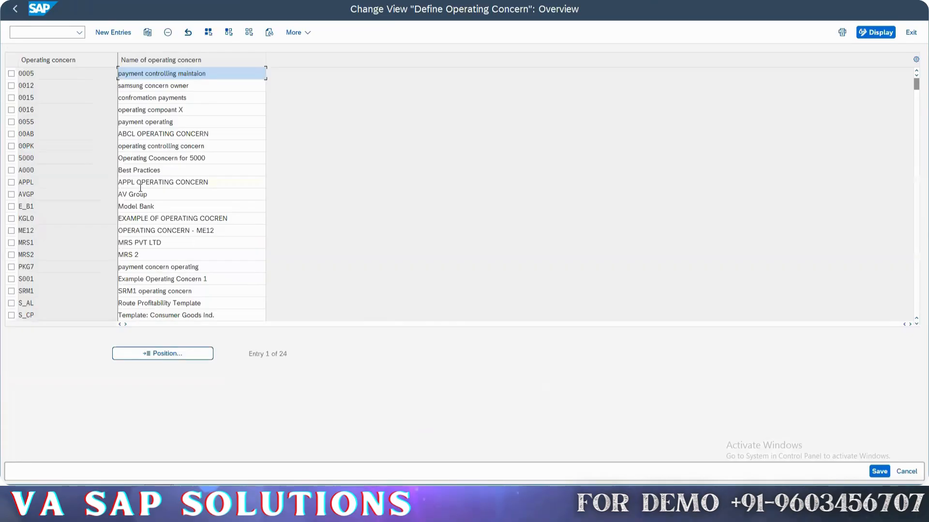
pyautogui.click(72, 73)
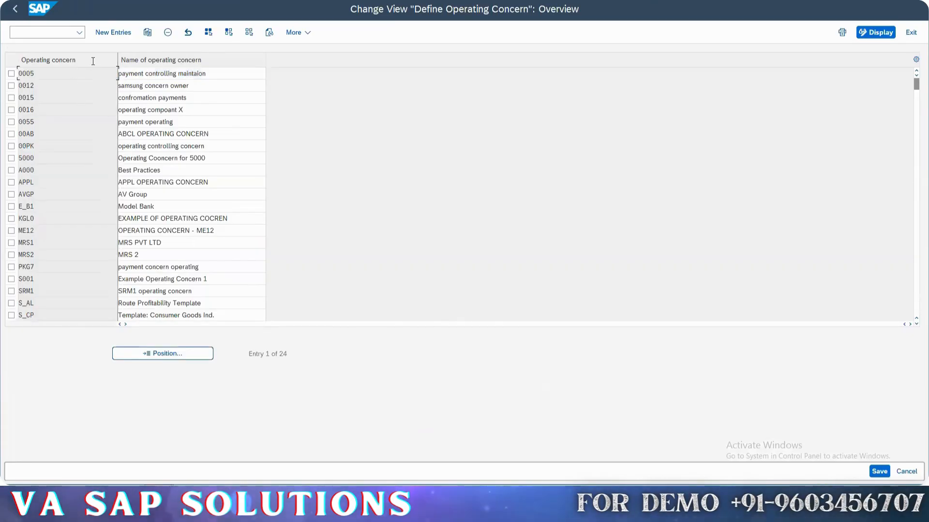
pyautogui.click(103, 32)
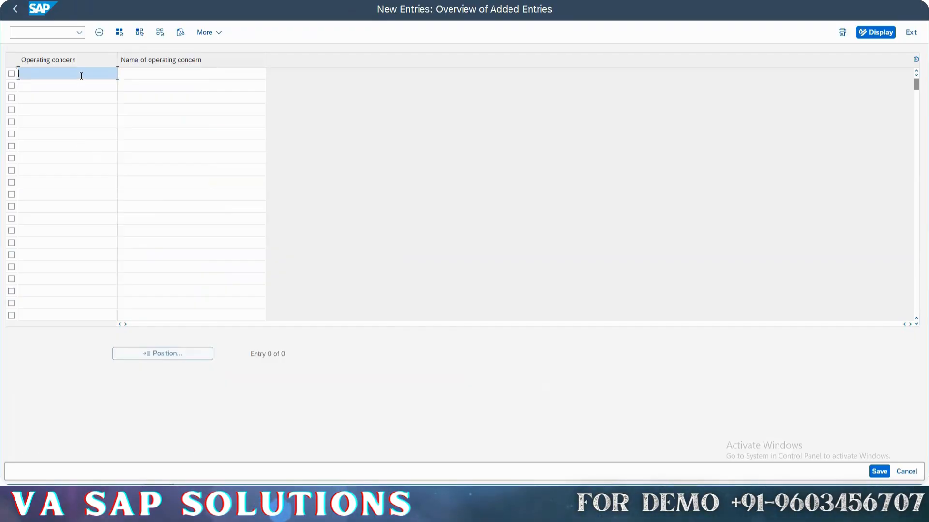
pyautogui.write('va')
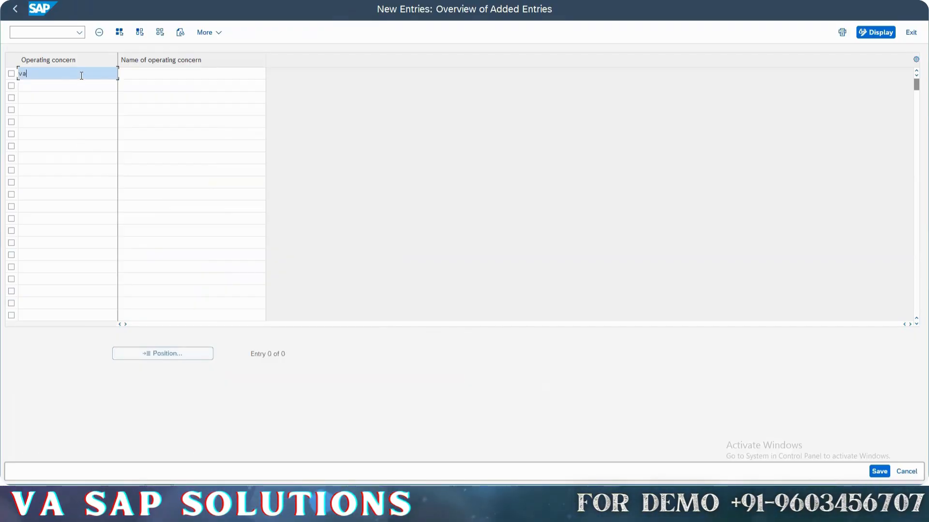
pyautogui.press('BackSpace')
pyautogui.press('BackSpace')
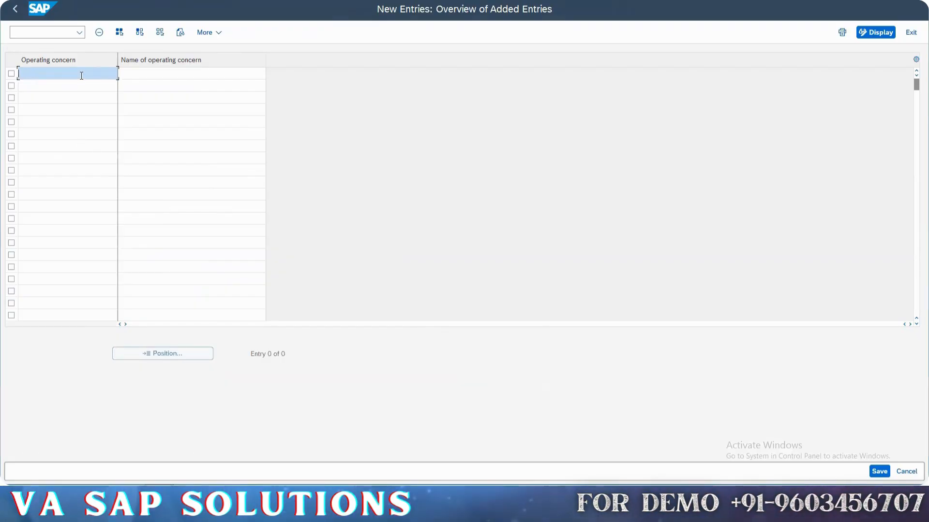
pyautogui.write('8VAOP')
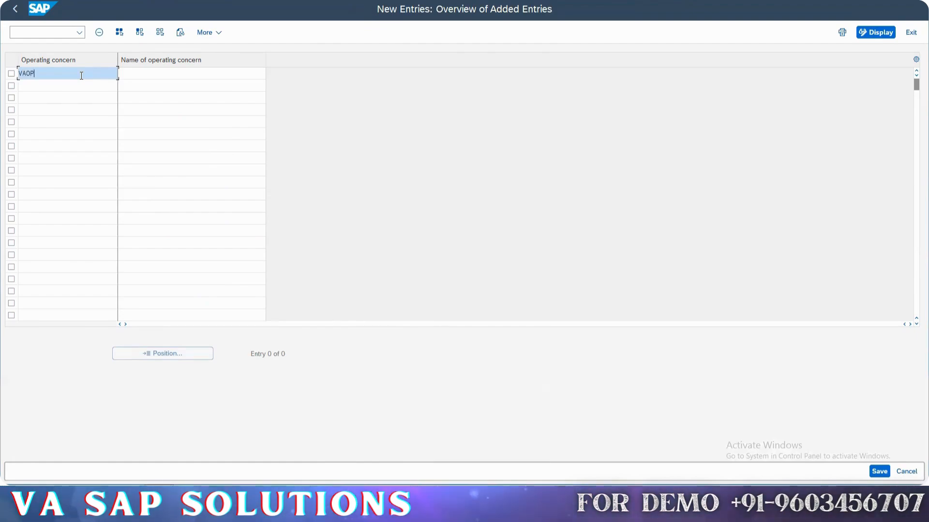
# Step: Name the new operating concern "Operating Concern VAYT" and confirm the entry
pyautogui.click(143, 72)
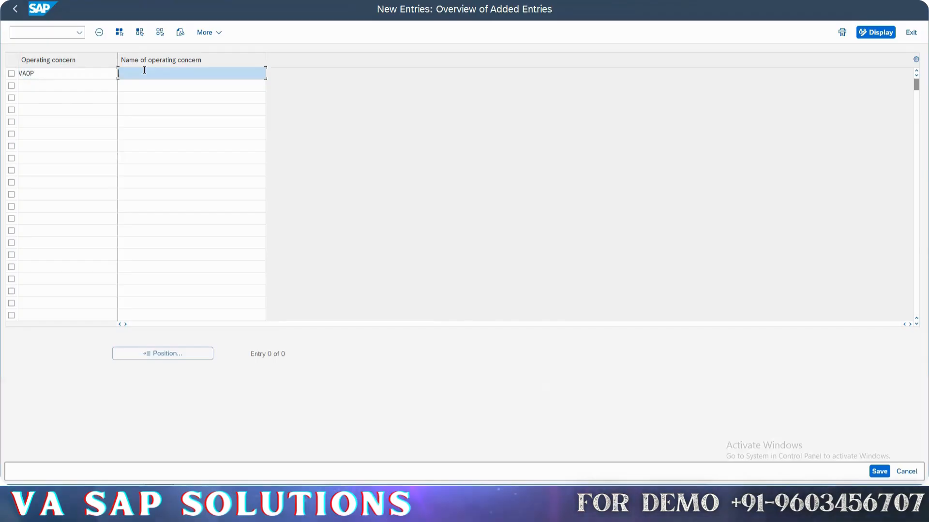
pyautogui.write('Op')
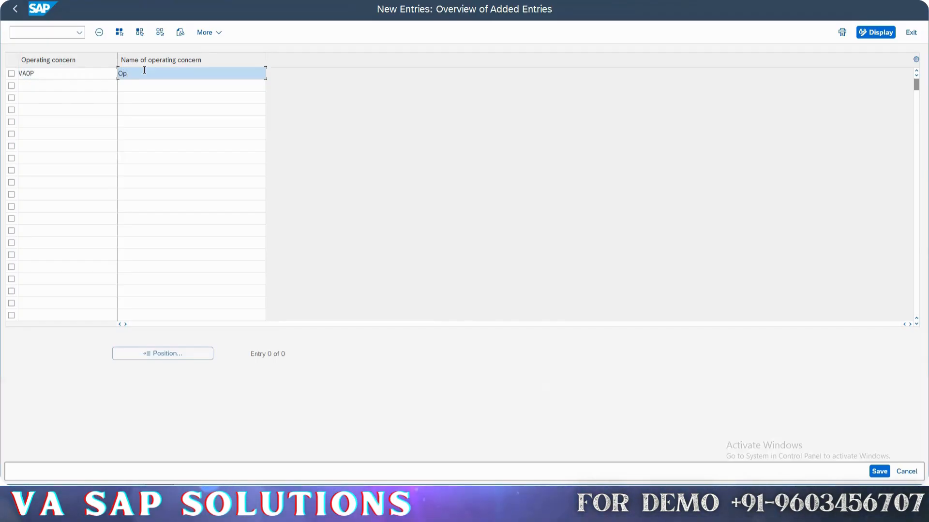
pyautogui.write('erat')
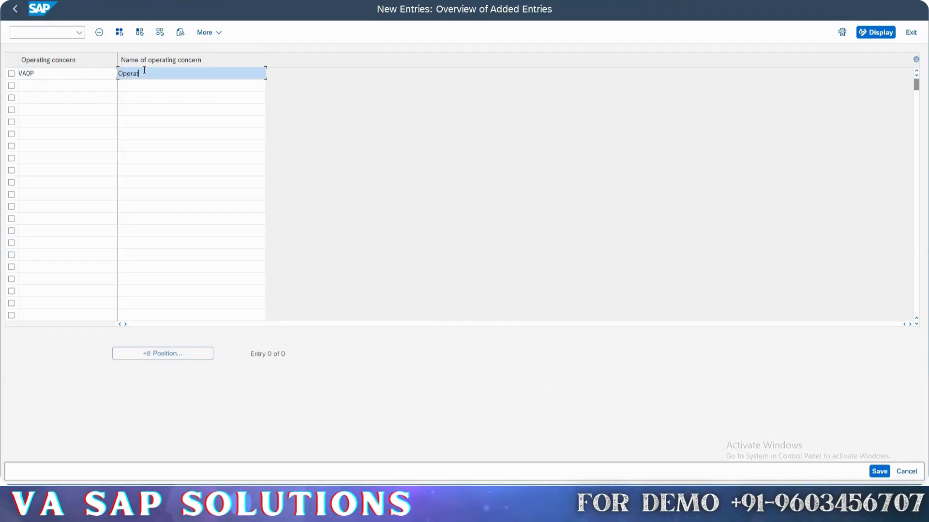
pyautogui.write('ing C')
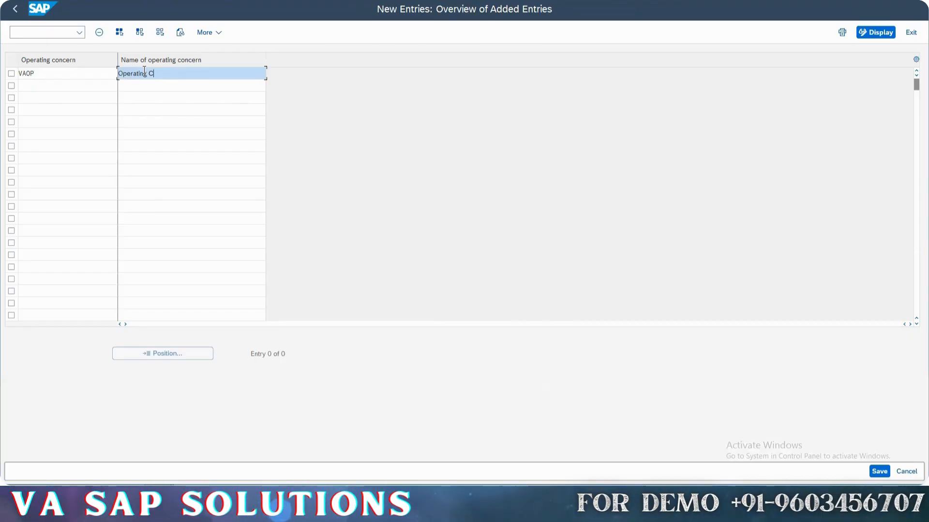
pyautogui.write('oncer')
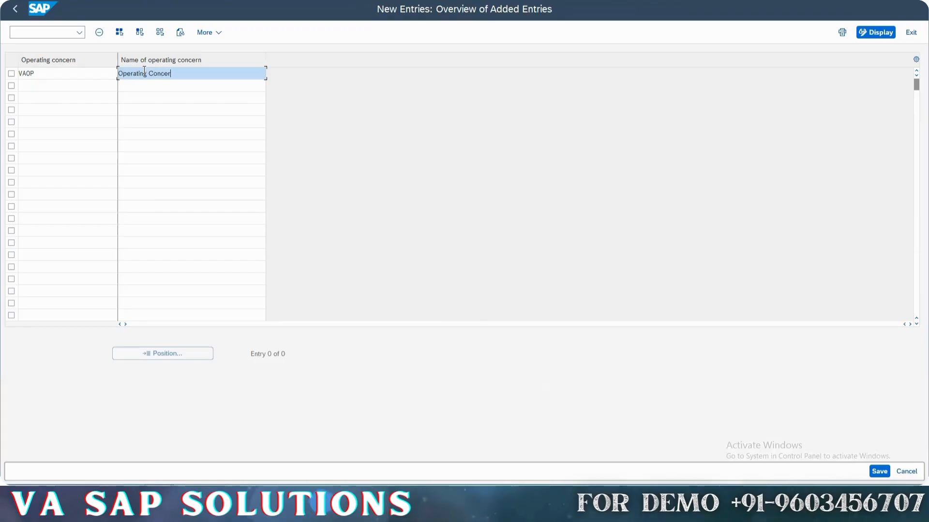
pyautogui.write('n ')
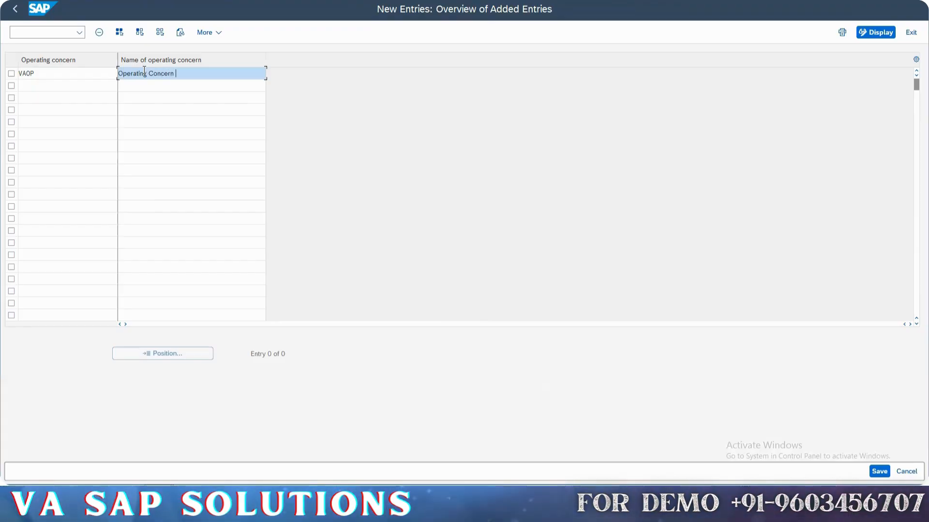
pyautogui.write('VAYT')
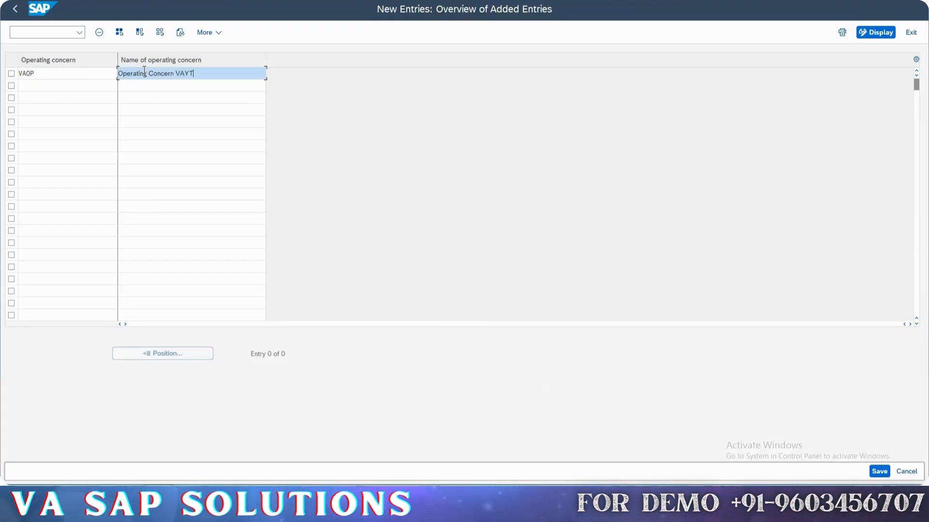
pyautogui.press('Return')
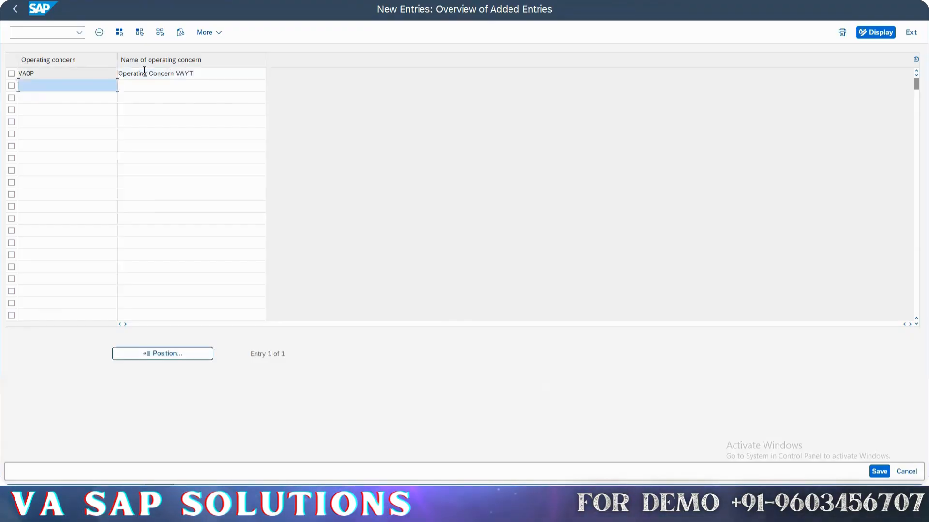
# Step: Save operating concern VAOP under the proposed customizing request and return to the implementation guide
pyautogui.hotkey('ctrl', 's')
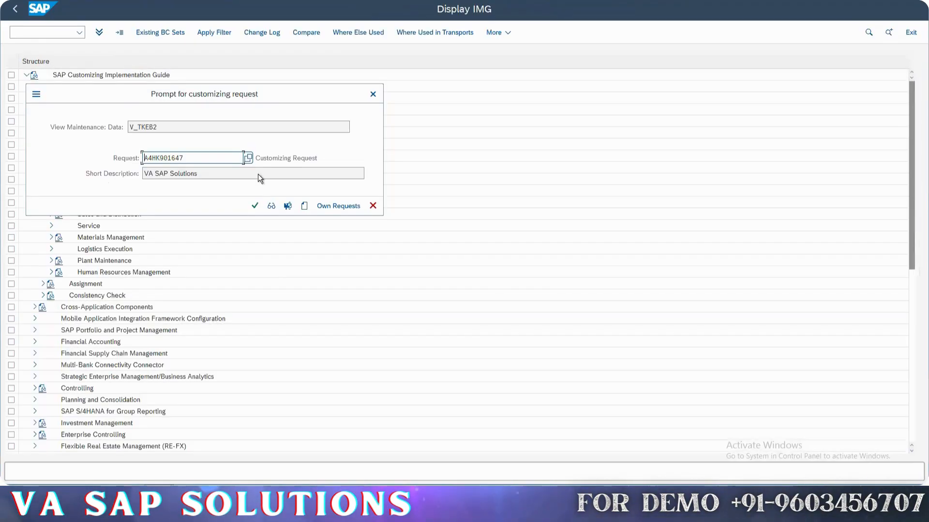
pyautogui.click(260, 204)
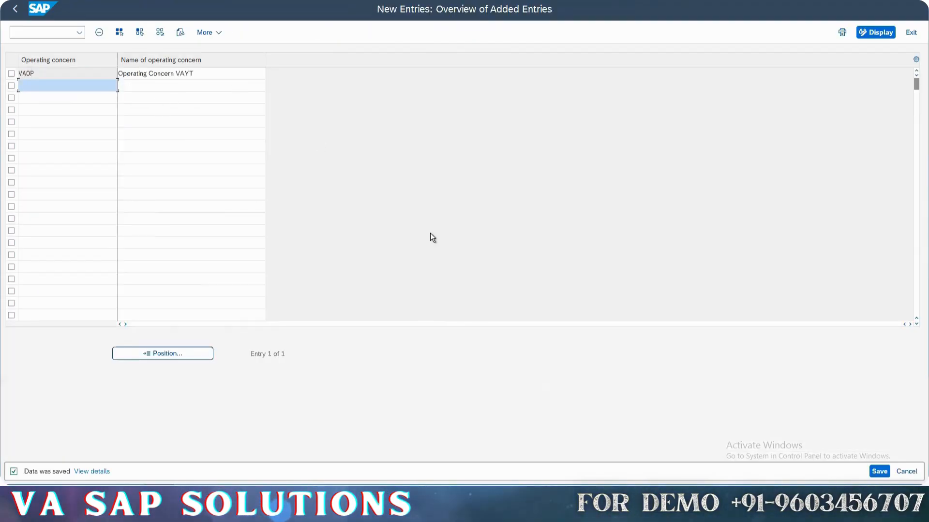
pyautogui.click(15, 9)
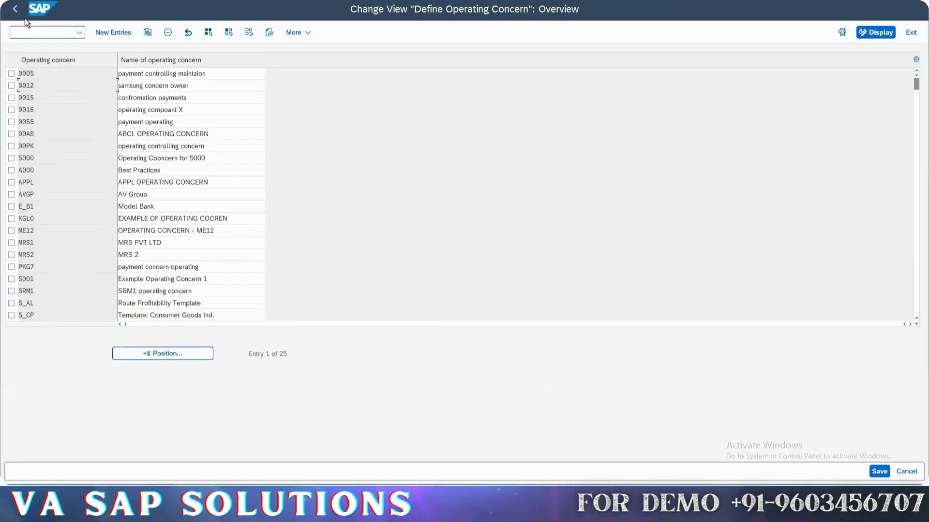
pyautogui.click(15, 9)
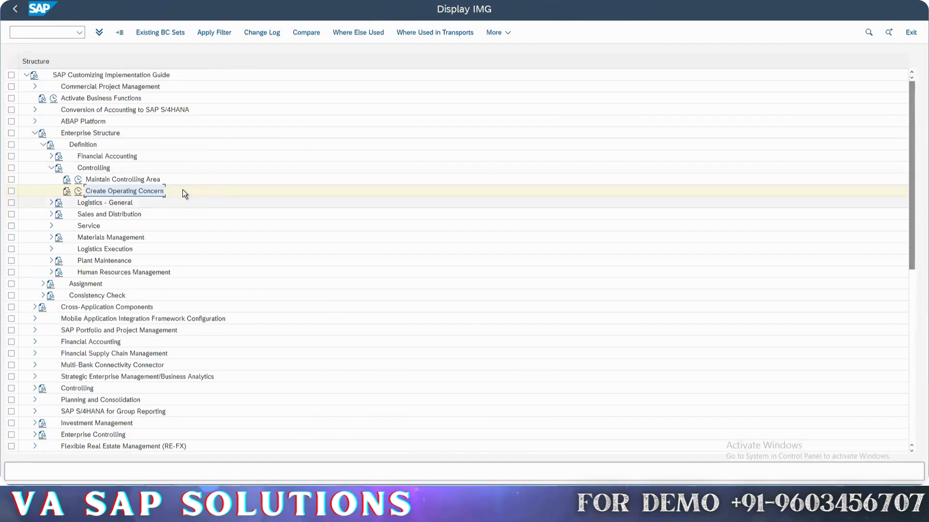
# Step: Collapse the Definition branch of Enterprise Structure and open Assign company code to controlling area from the Controlling assignments
pyautogui.click(51, 169)
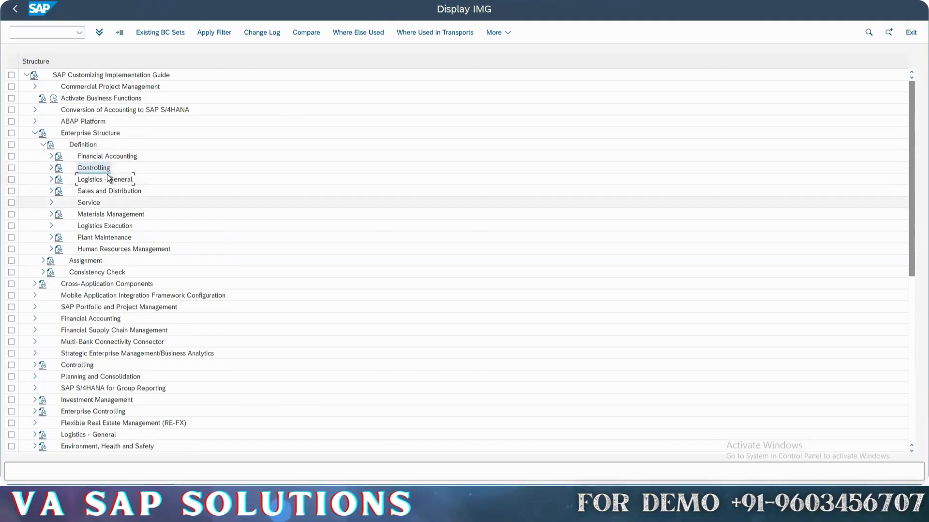
pyautogui.click(51, 169)
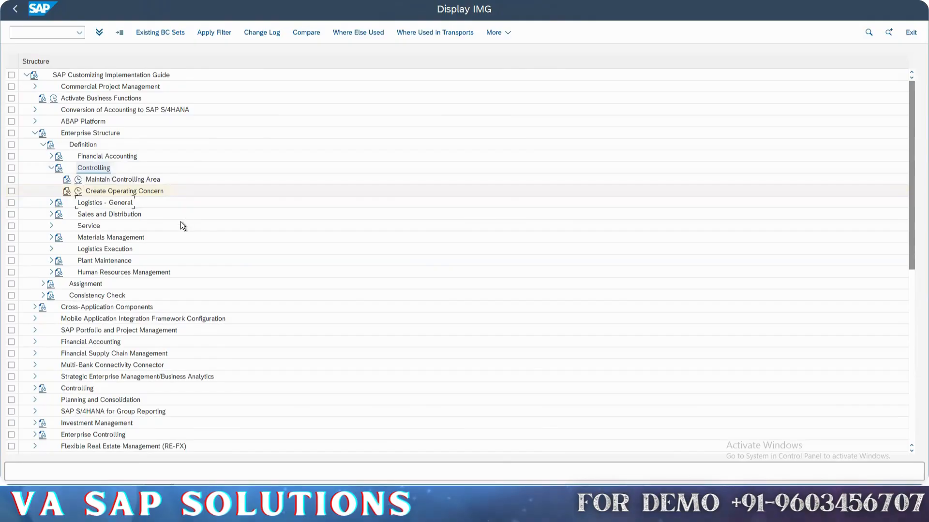
pyautogui.click(51, 168)
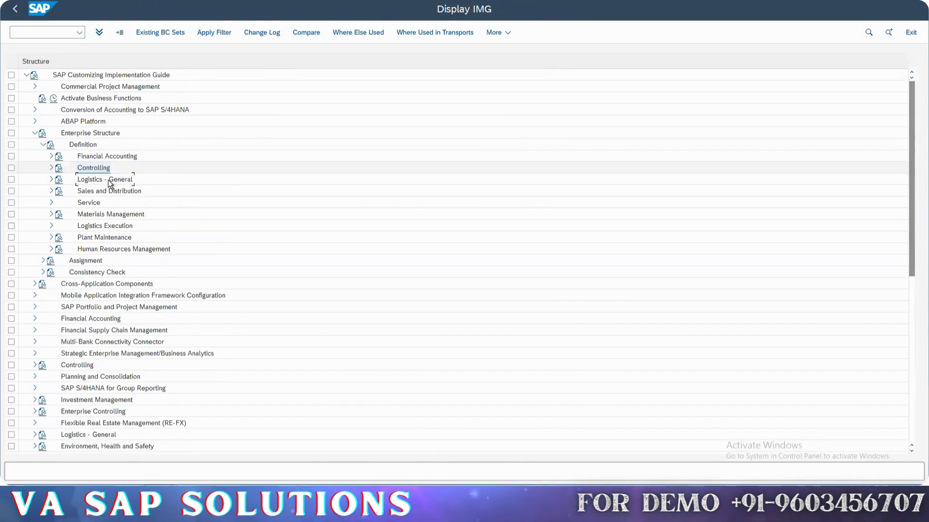
pyautogui.click(43, 146)
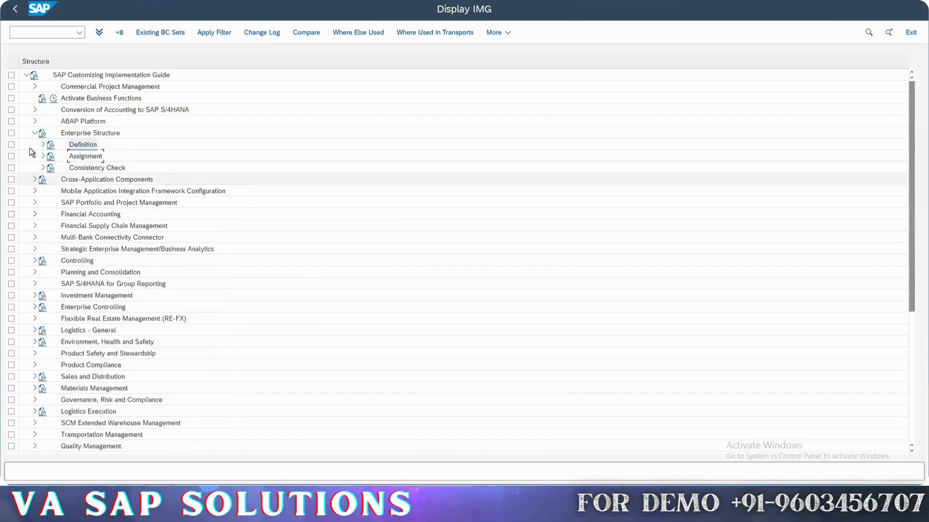
pyautogui.click(34, 132)
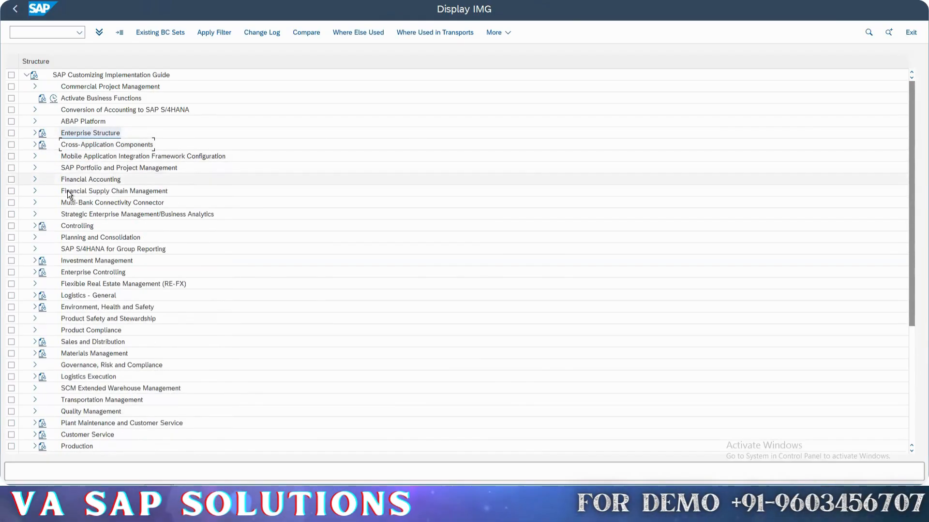
pyautogui.click(34, 133)
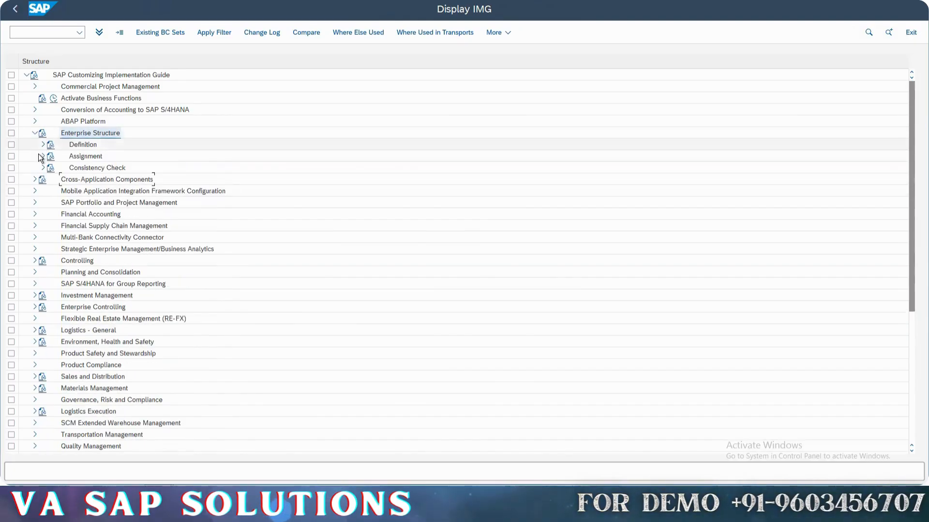
pyautogui.click(43, 156)
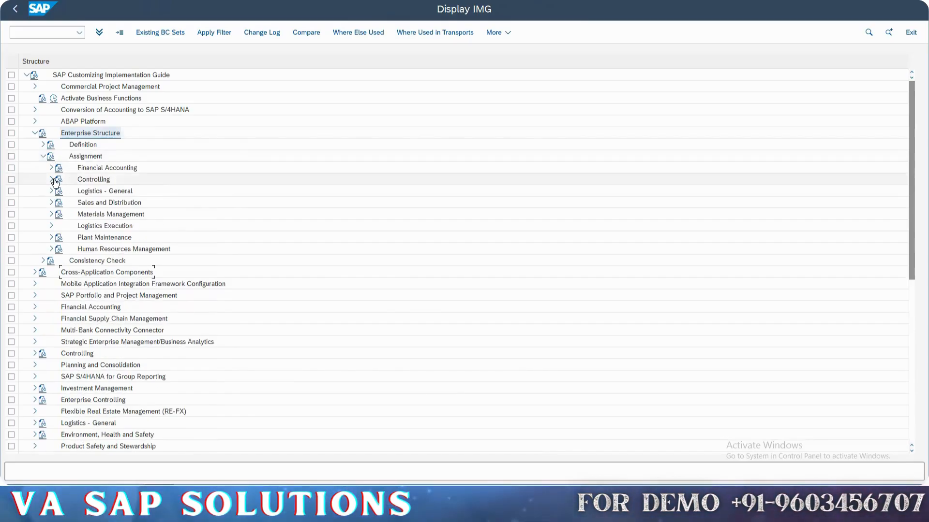
pyautogui.click(52, 180)
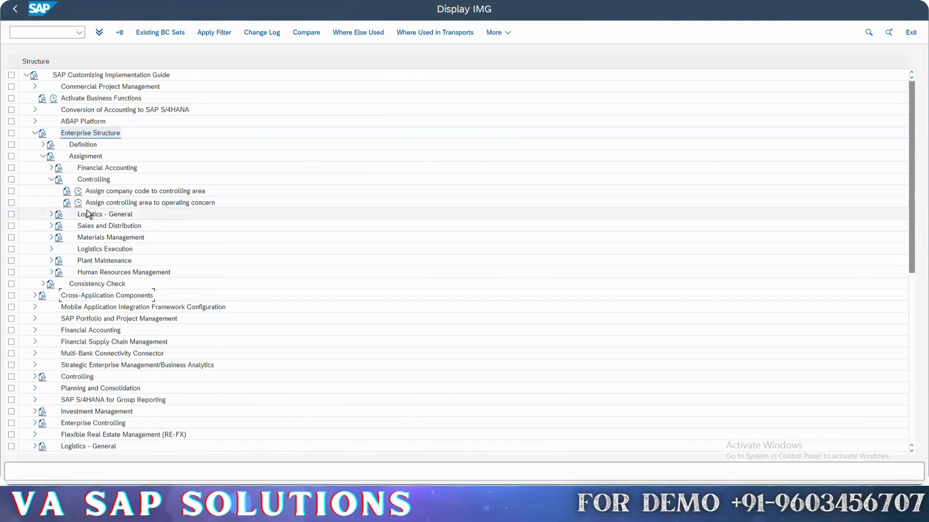
pyautogui.click(78, 193)
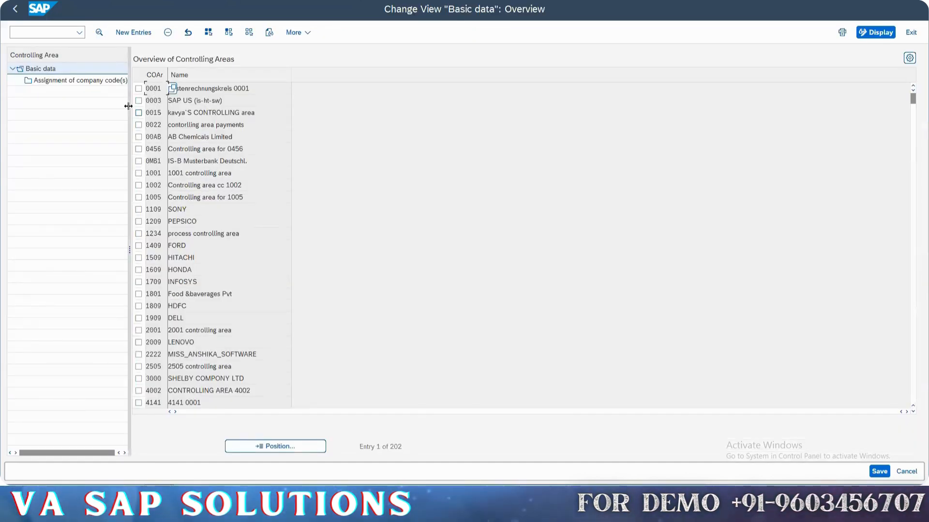
# Step: Find and select controlling area VACA, and open its assignment of company codes
pyautogui.click(300, 445)
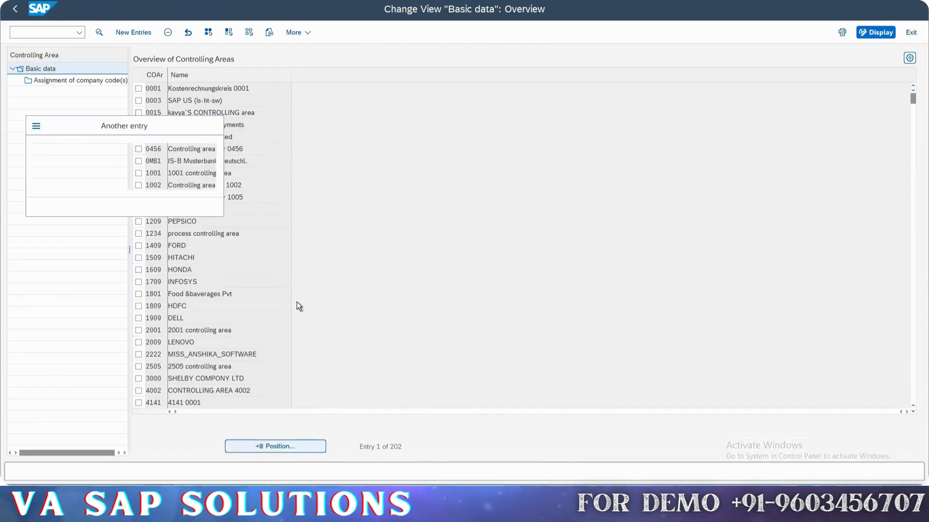
pyautogui.write('VACA')
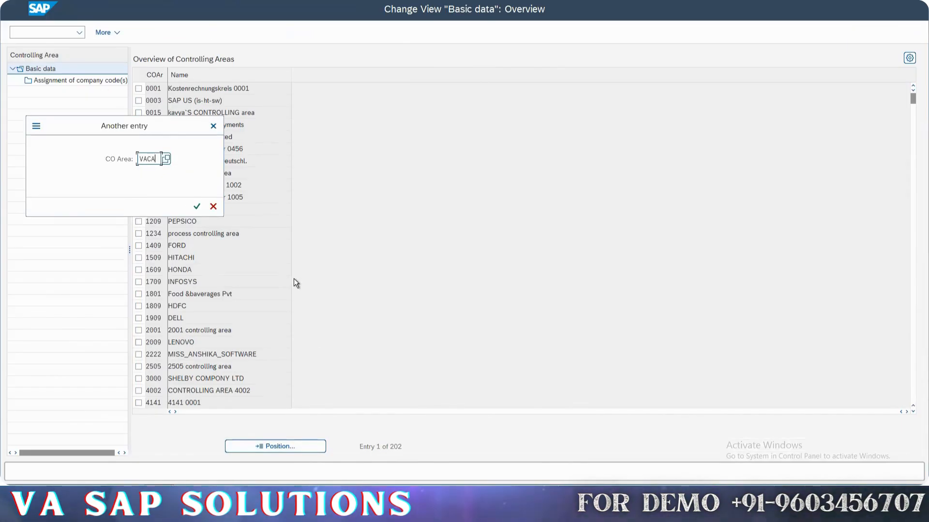
pyautogui.press('Return')
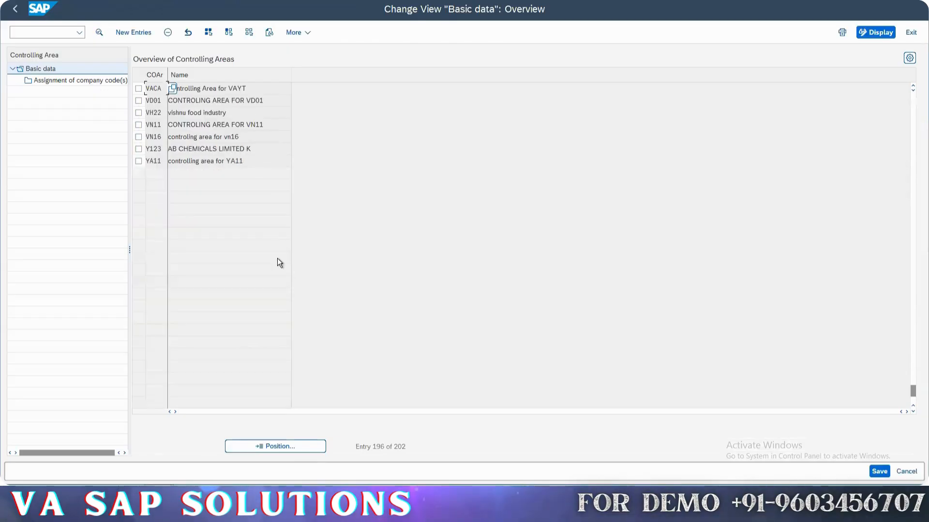
pyautogui.click(139, 89)
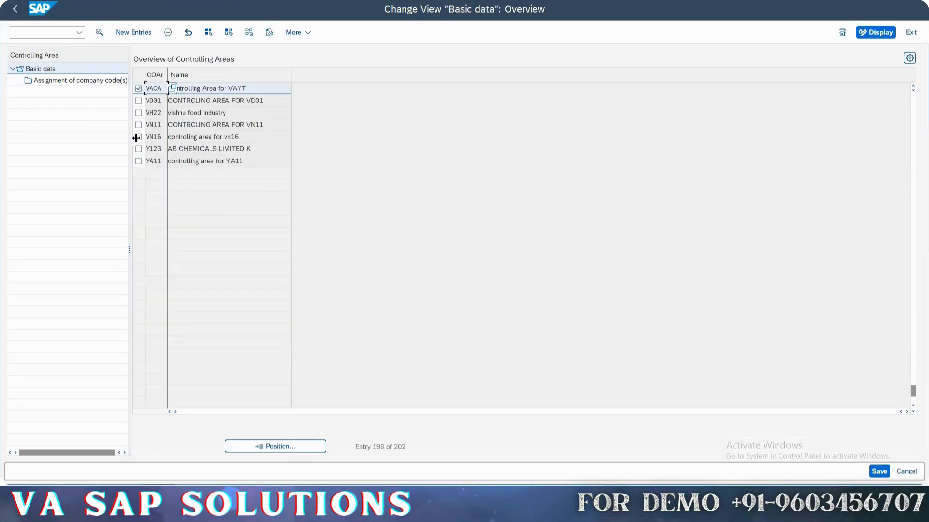
pyautogui.doubleClick(100, 79)
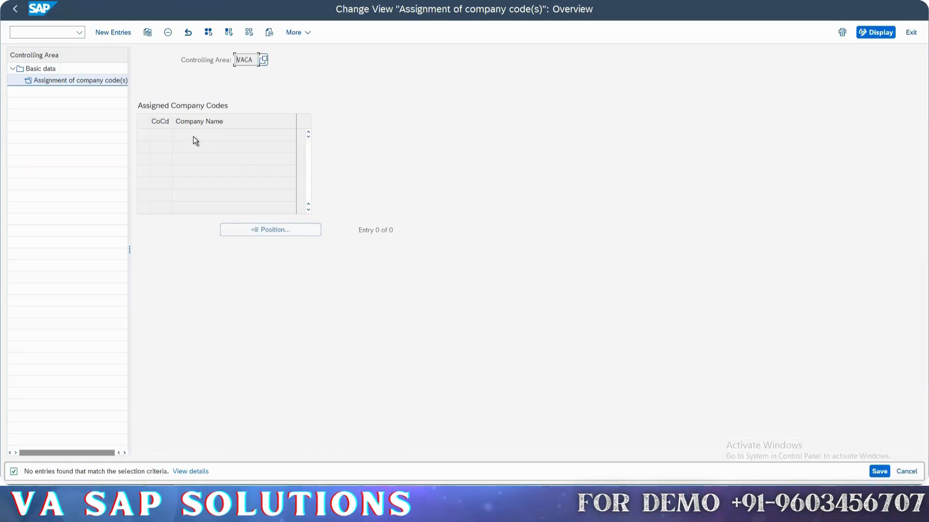
# Step: Create a new assignment entry for controlling area VACA with company code VAYT chosen from the value list
pyautogui.click(112, 32)
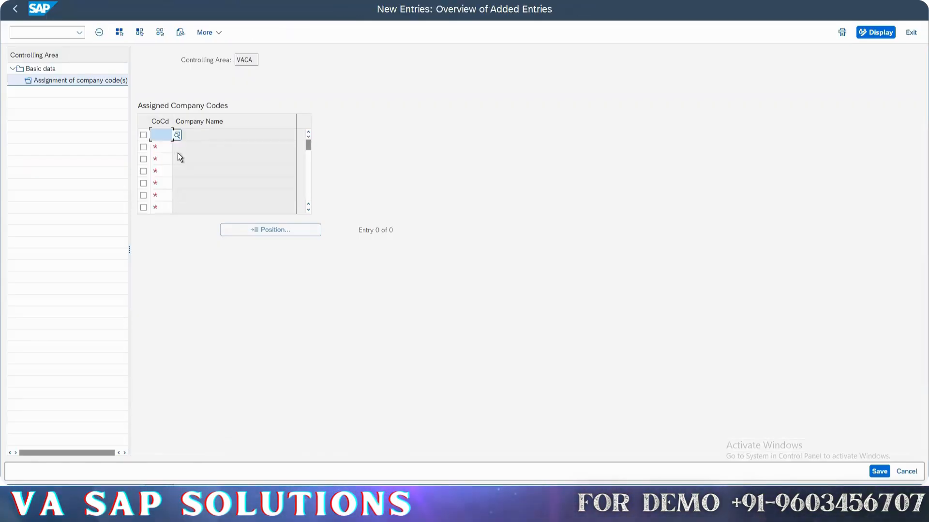
pyautogui.press('F4')
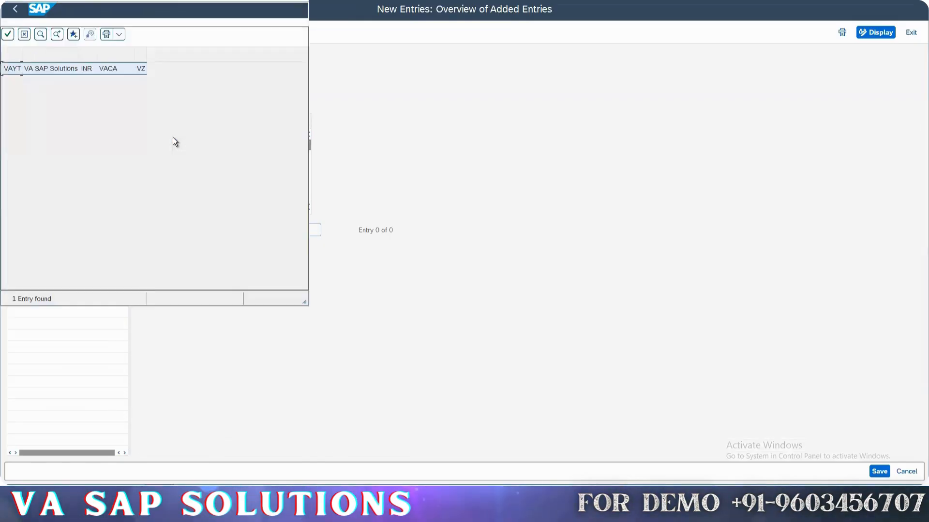
pyautogui.doubleClick(66, 69)
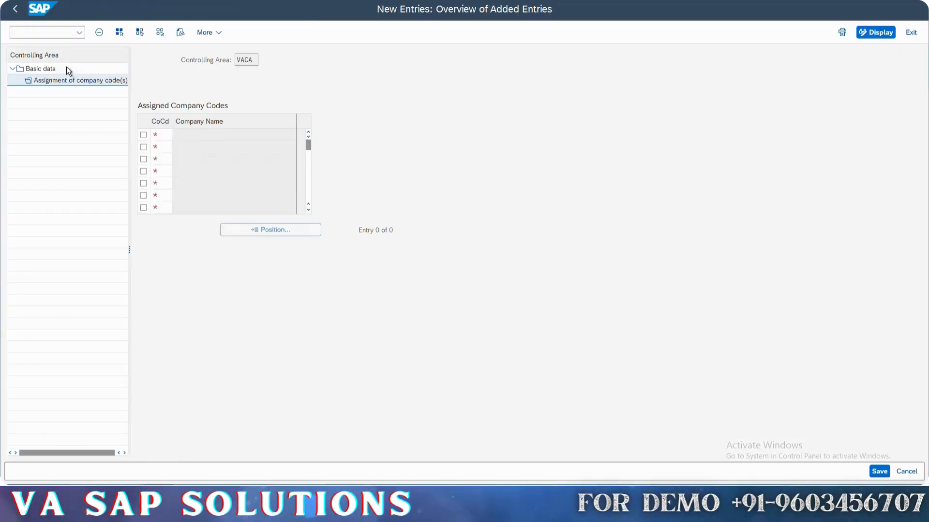
pyautogui.click(176, 147)
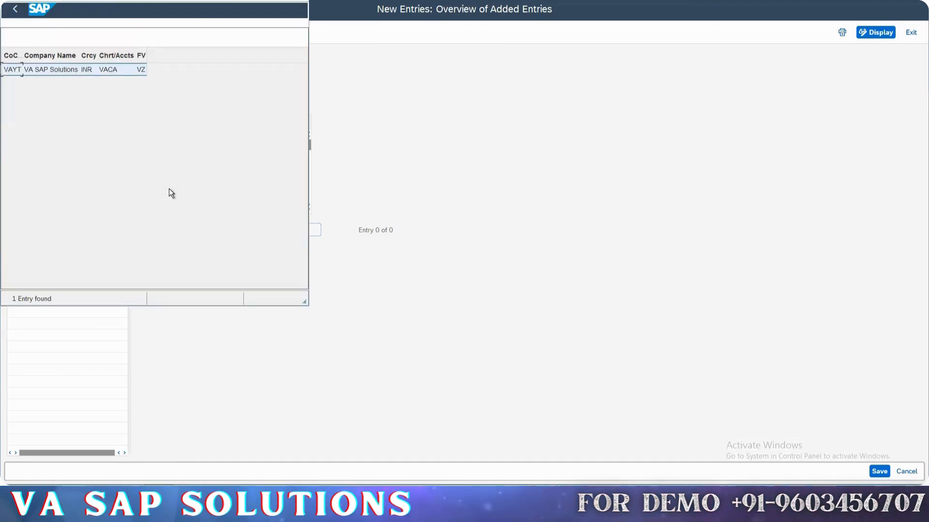
pyautogui.press('Escape')
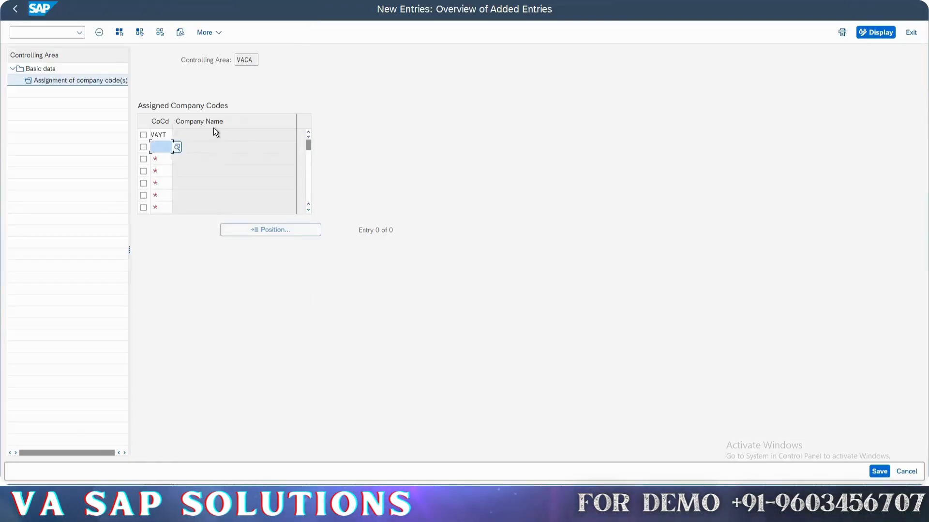
# Step: Open the internal trading partners overview in a separate session with transaction OX15, and go back out of it
pyautogui.click(41, 34)
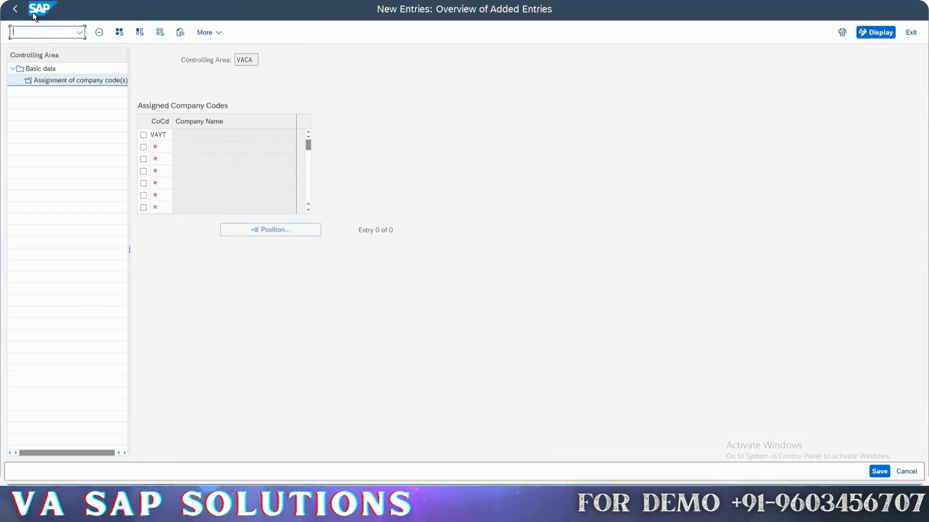
pyautogui.write('/O')
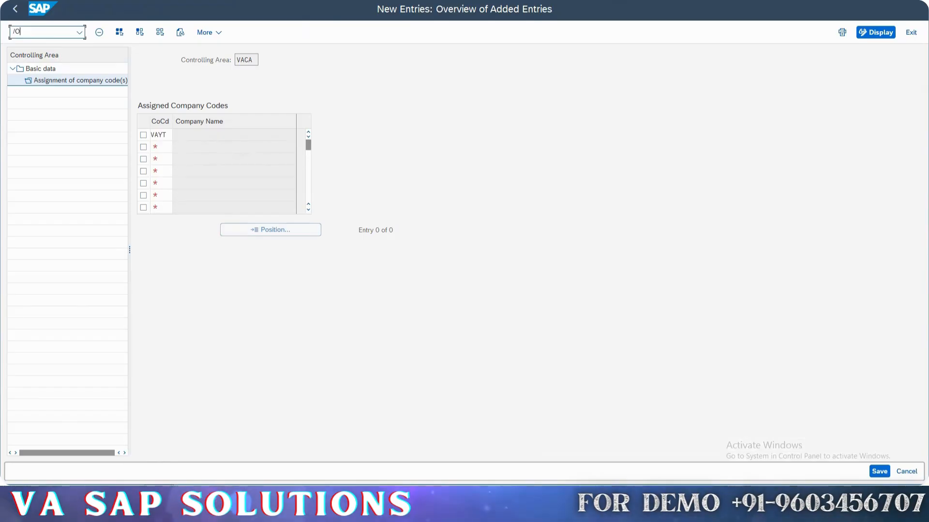
pyautogui.write('OX15')
pyautogui.press('Return')
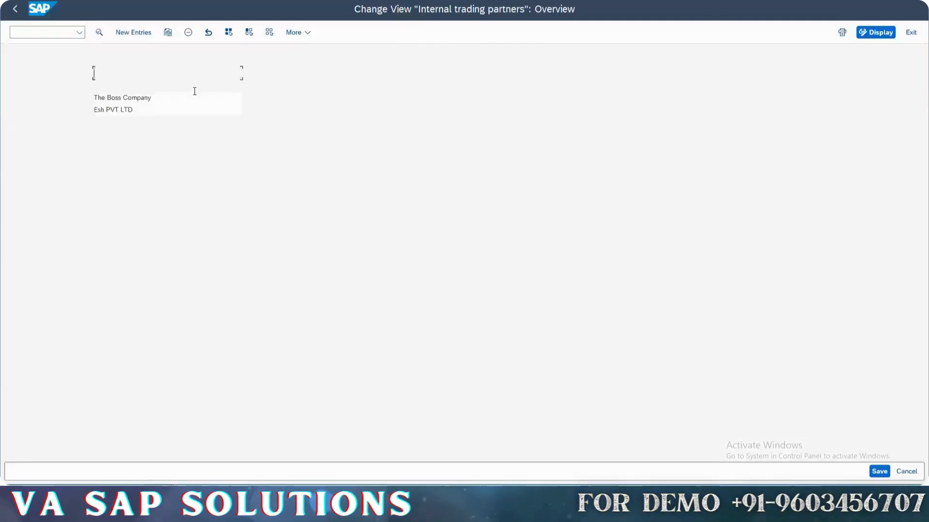
pyautogui.press('F3')
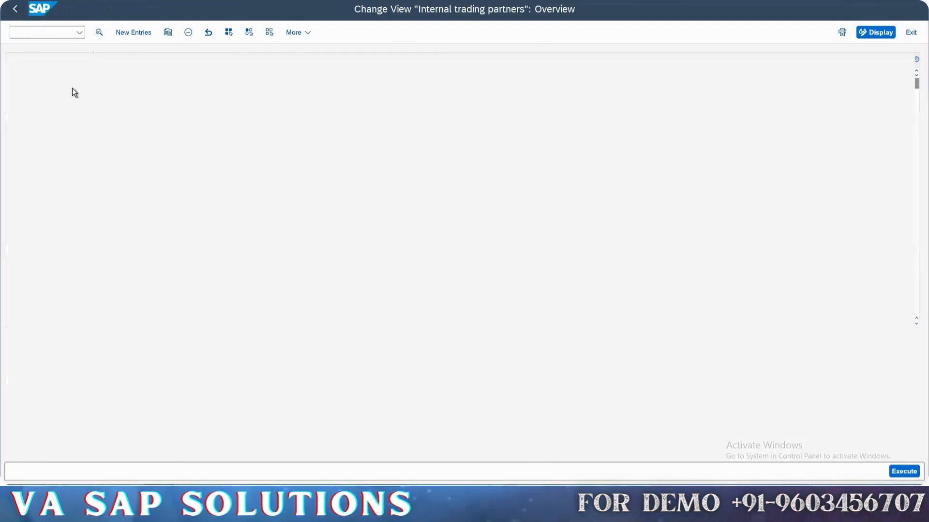
# Step: Try to open company code maintenance with transaction OX02, declining to display the locked data
pyautogui.write('O')
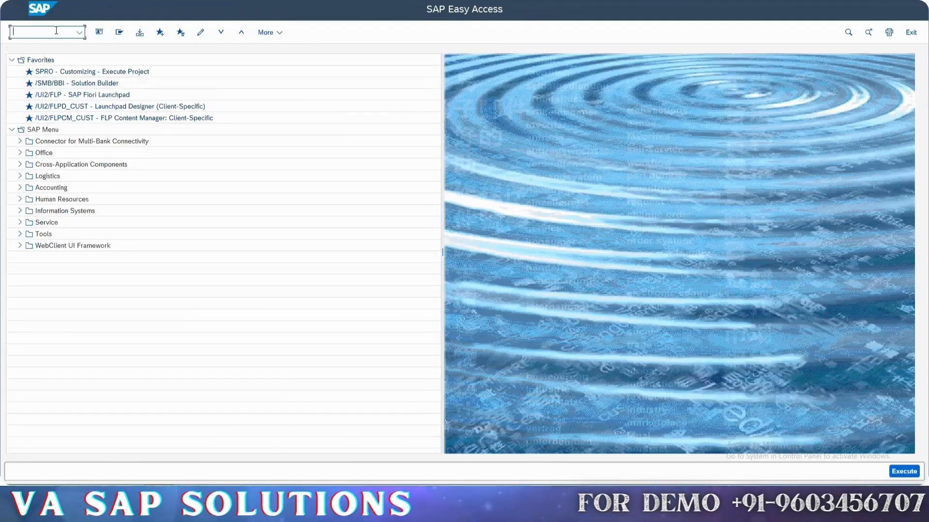
pyautogui.write('X02')
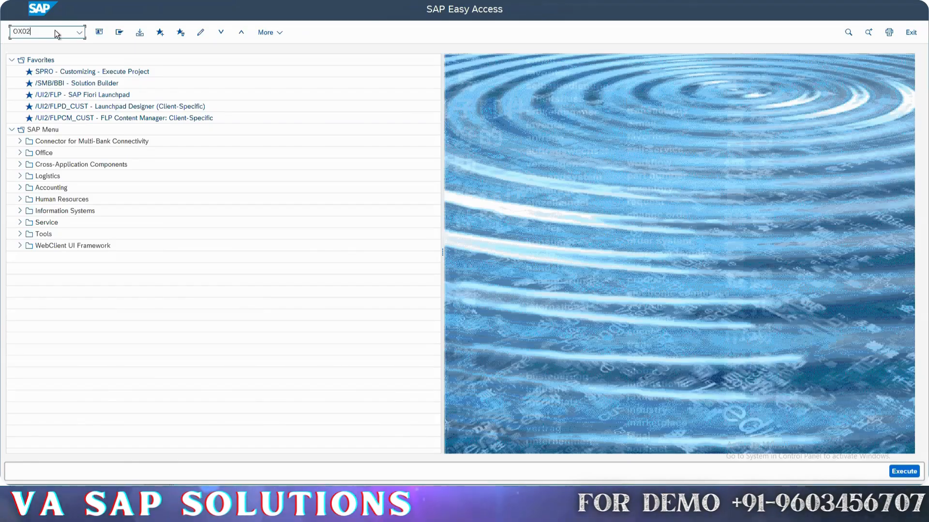
pyautogui.press('Return')
pyautogui.click(186, 330)
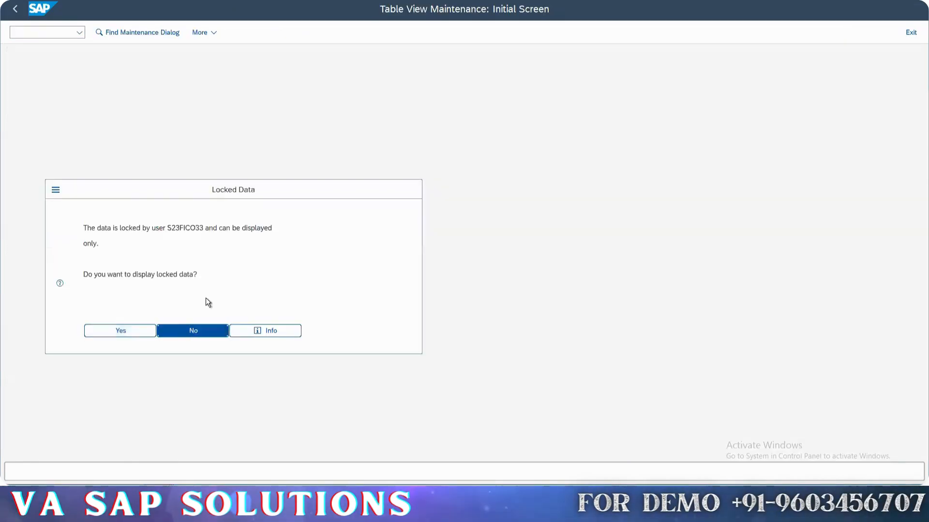
pyautogui.hotkey('alt', 'Tab')
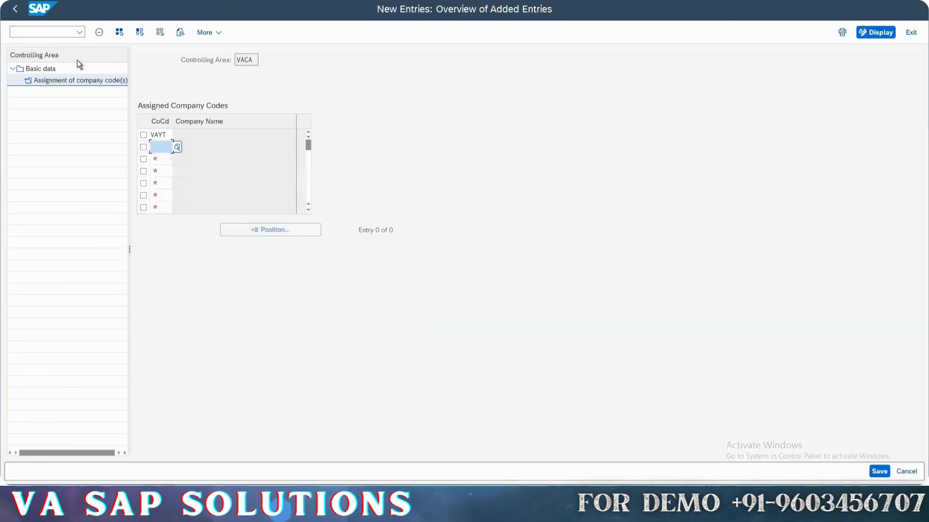
pyautogui.hotkey('alt', 'Tab')
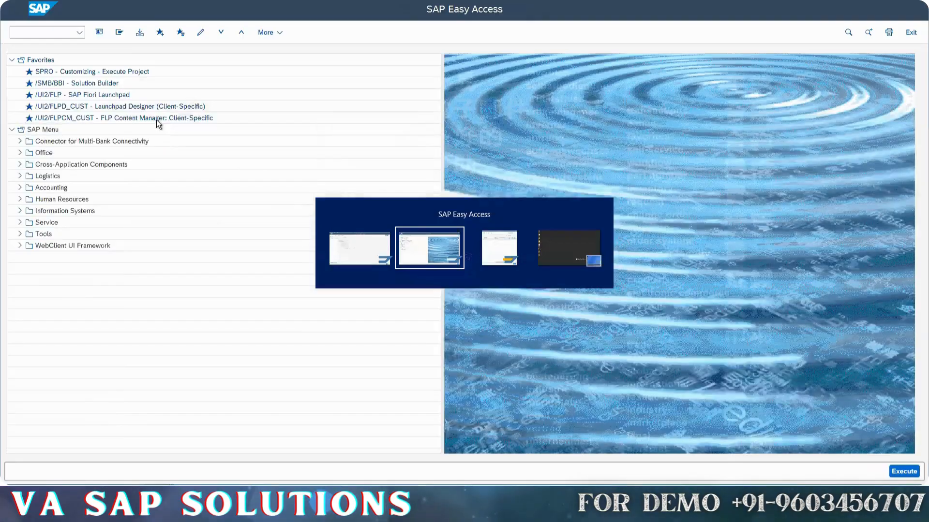
# Step: Open the business areas overview with transaction OX03
pyautogui.hotkey('ctrl', '/')
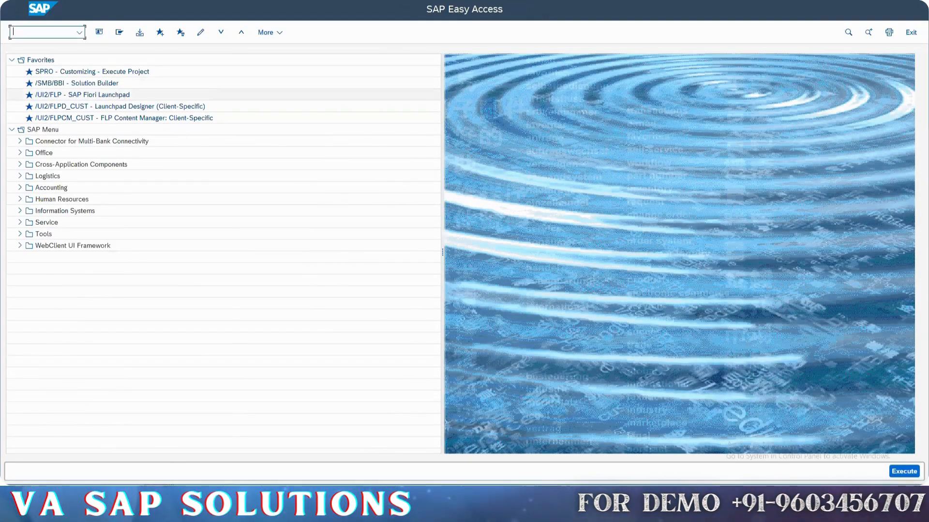
pyautogui.write('OX03')
pyautogui.press('Return')
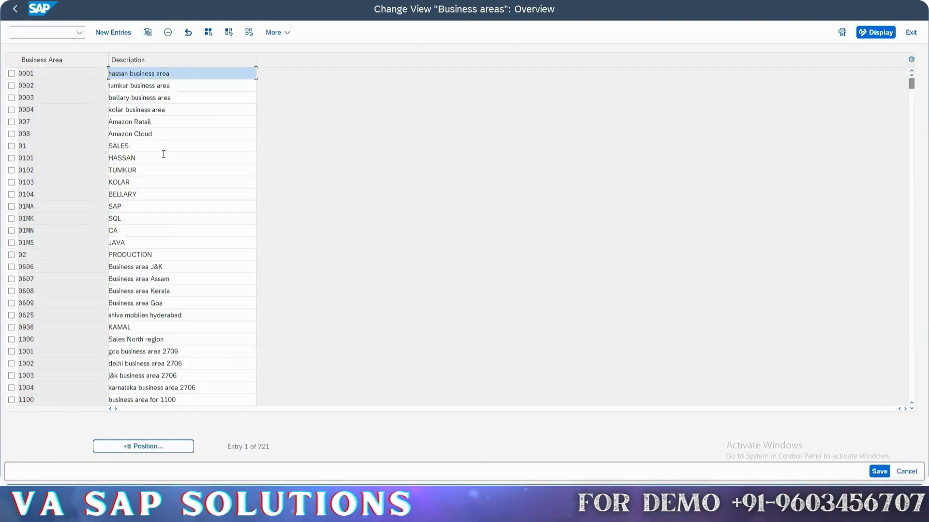
# Step: Open the SAP Reference IMG through transaction /NSPRO and expand Enterprise Structure, Definition, Financial Accounting
pyautogui.moveTo(37, 73); pyautogui.dragTo(19, 73)
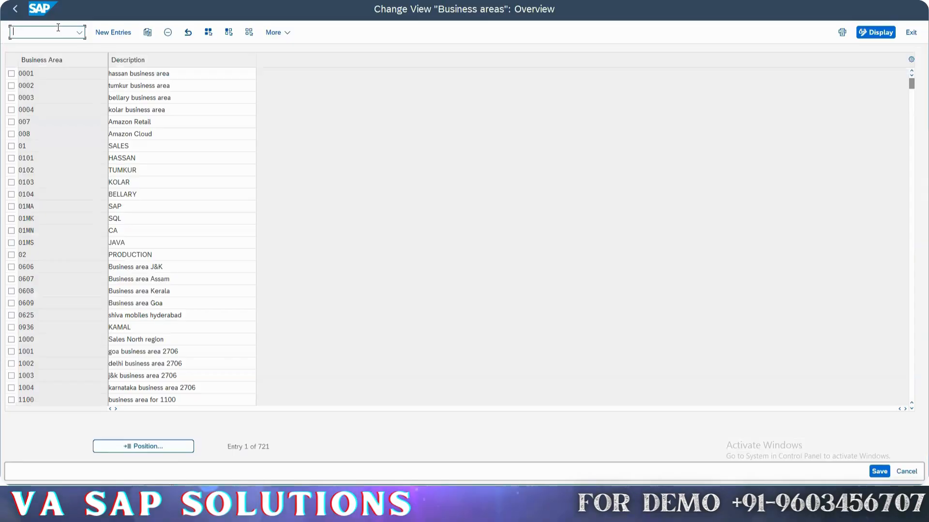
pyautogui.write('/NSPRO')
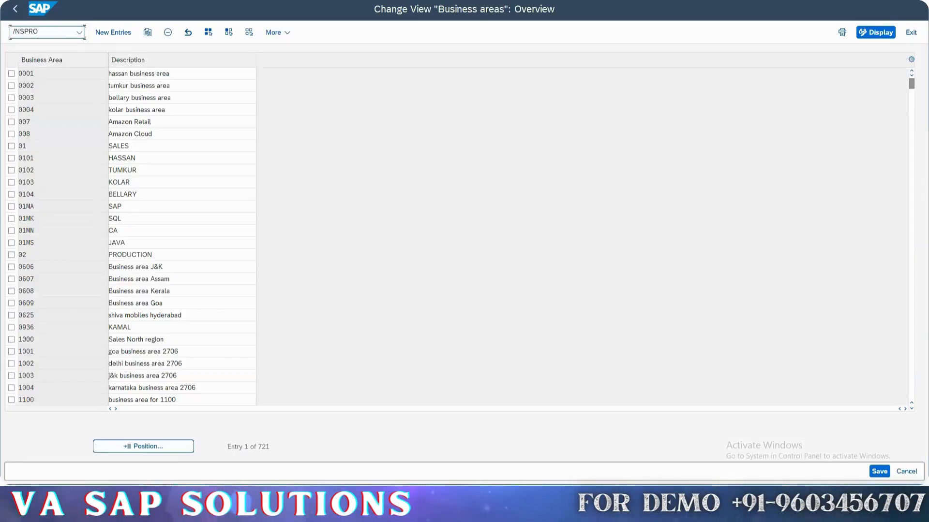
pyautogui.press('Return')
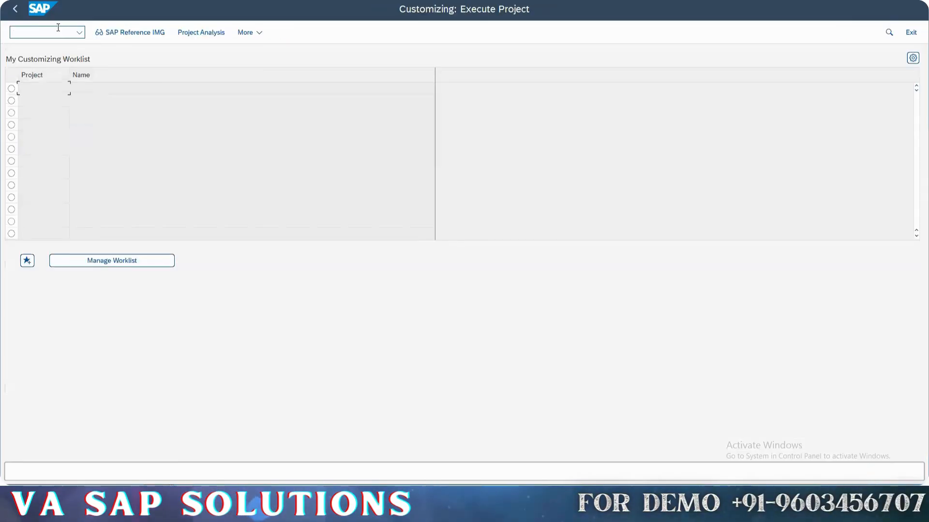
pyautogui.click(130, 32)
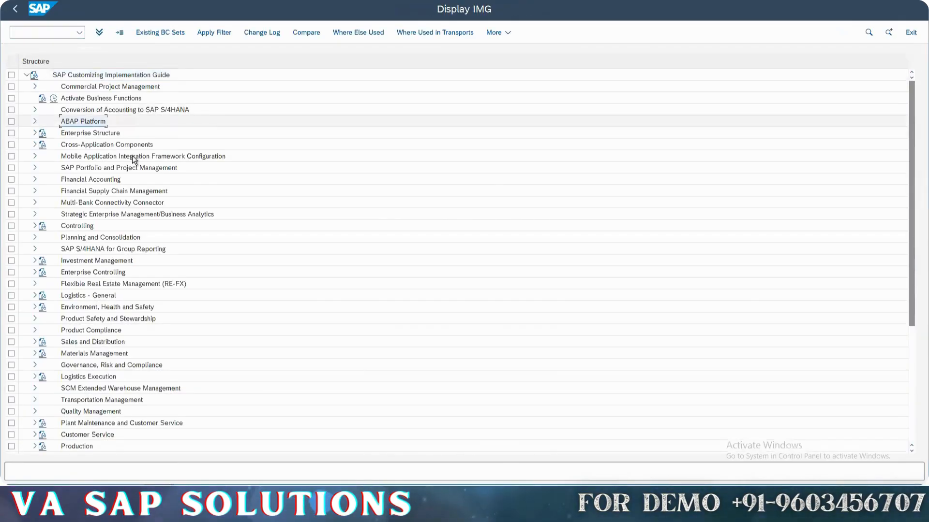
pyautogui.doubleClick(111, 134)
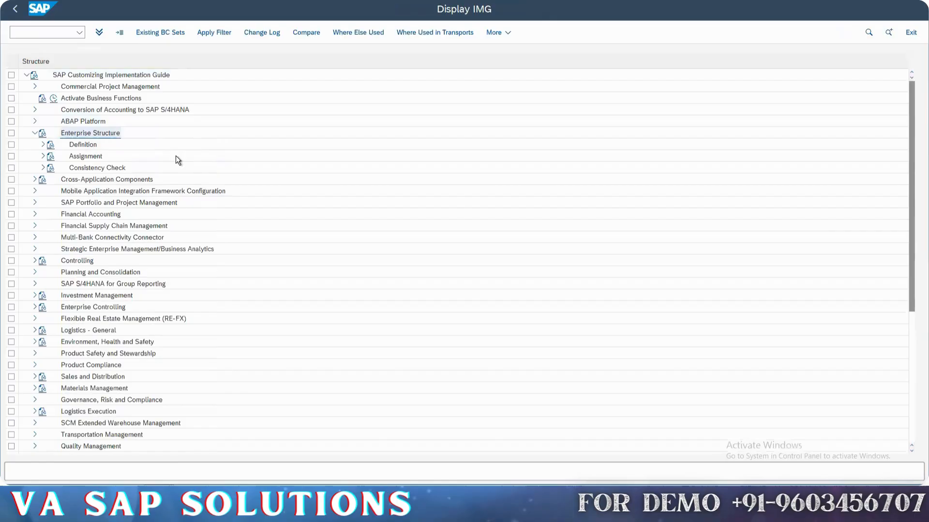
pyautogui.press('Down')
pyautogui.press('Right')
pyautogui.press('Down')
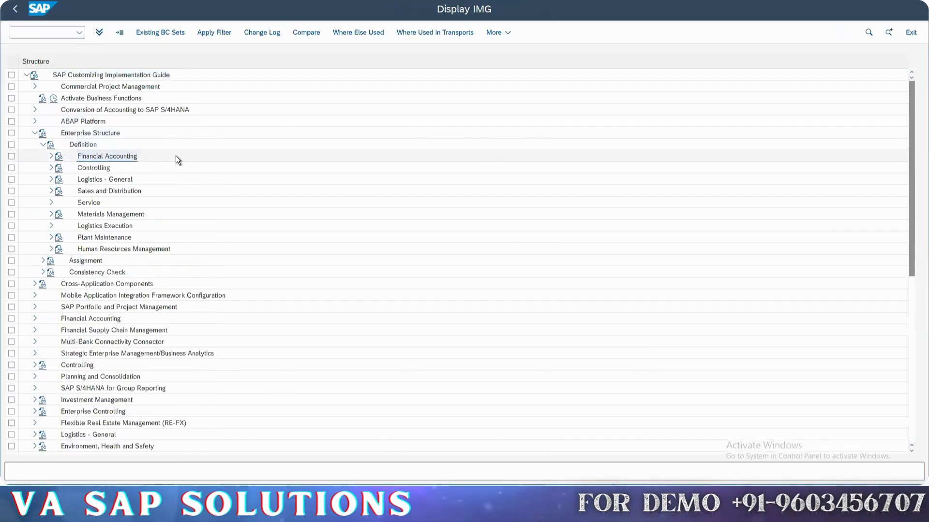
pyautogui.press('Right')
pyautogui.press('Down')
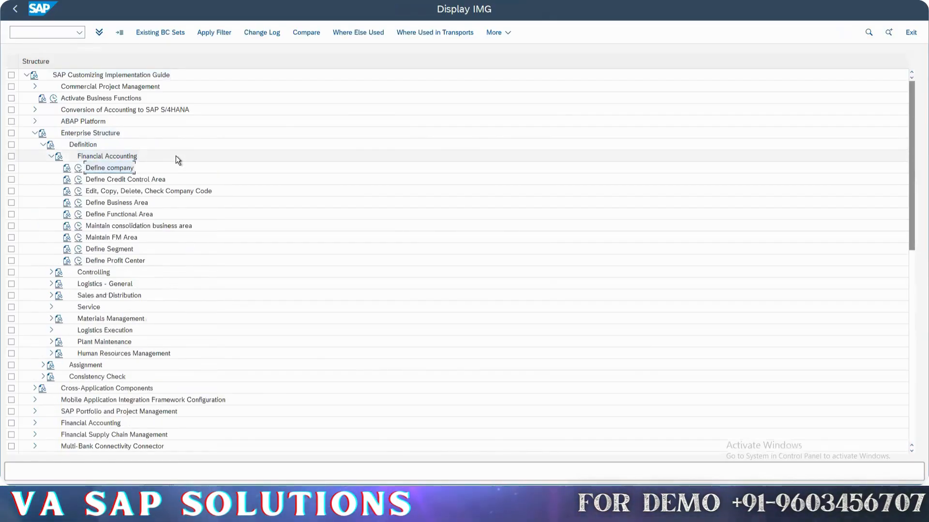
# Step: Open Edit Company Code Data under Edit, Copy, Delete, Check Company Code with the locked data displayed, and select company code 0001 for copying
pyautogui.click(76, 191)
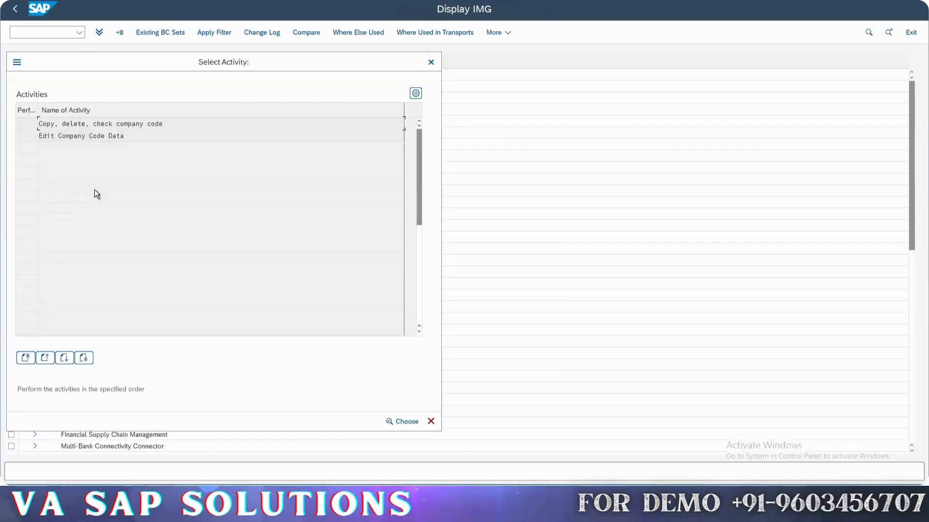
pyautogui.doubleClick(145, 137)
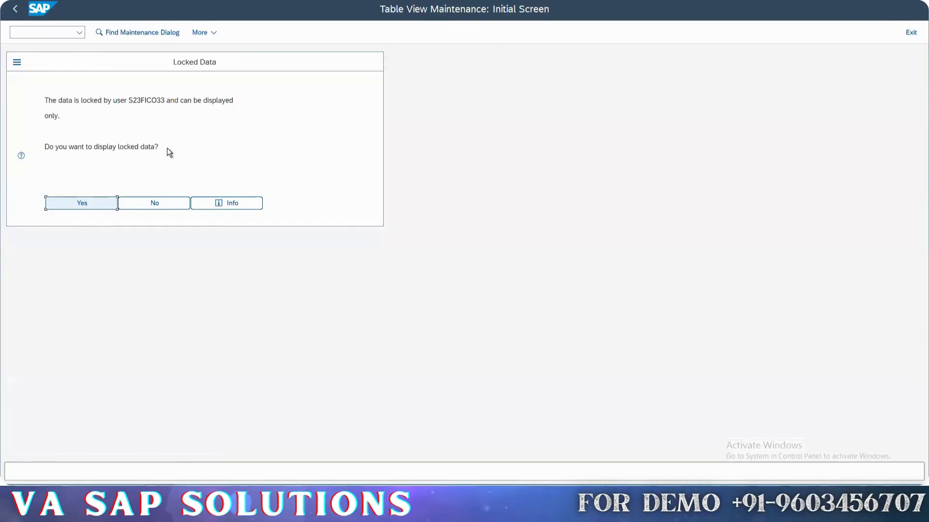
pyautogui.click(83, 205)
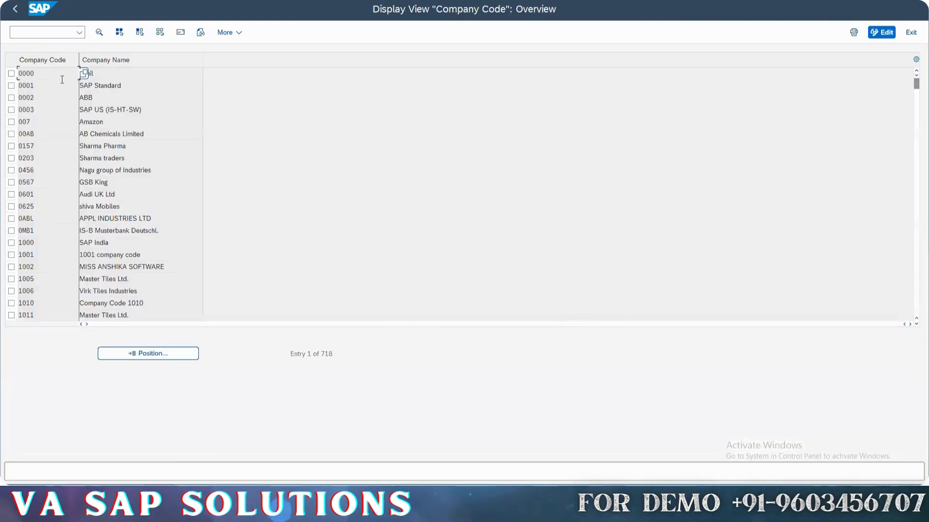
pyautogui.doubleClick(61, 84)
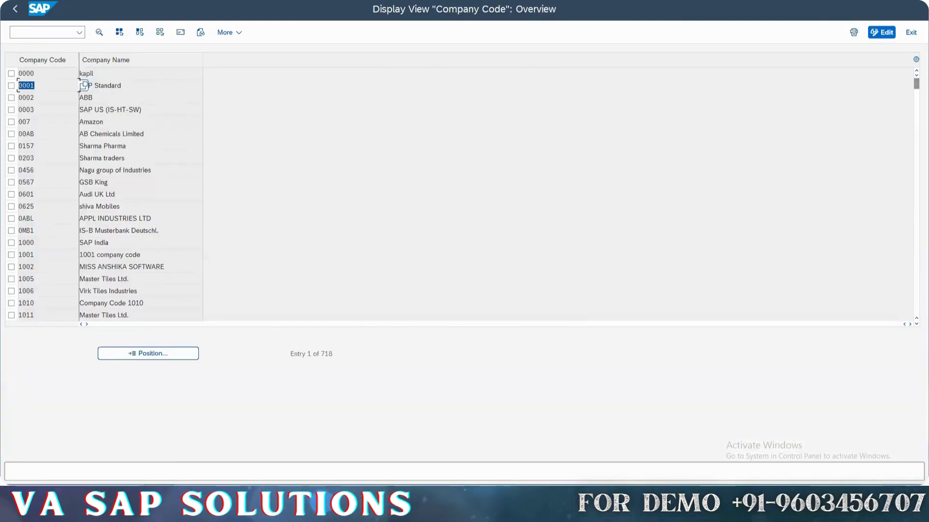
# Step: Enter company code 0001 below VAYT in controlling area VACA's new assignments and accept changing the fiscal year variant
pyautogui.hotkey('alt', 'Tab')
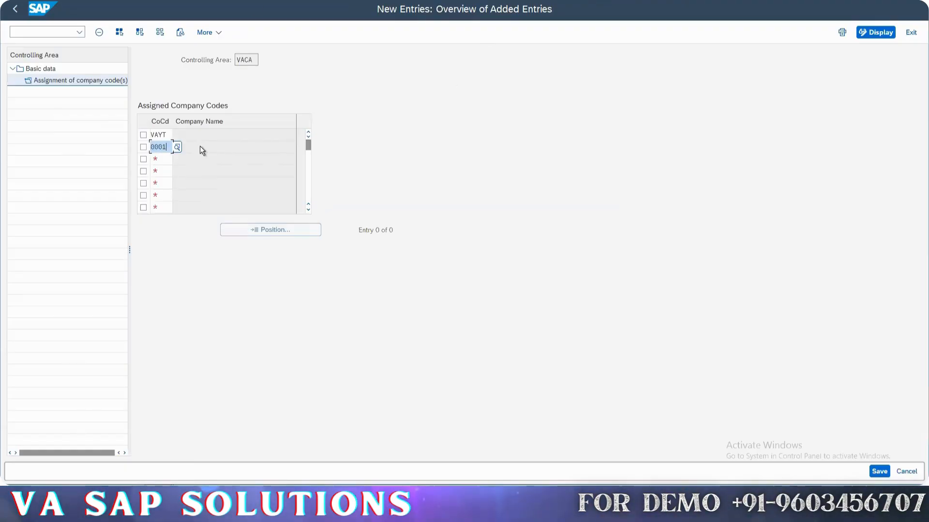
pyautogui.press('Return')
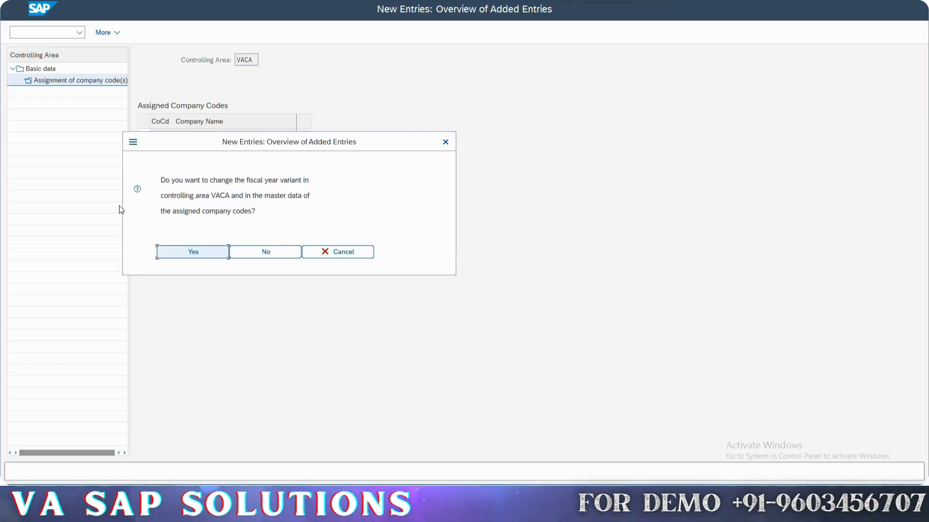
pyautogui.click(139, 188)
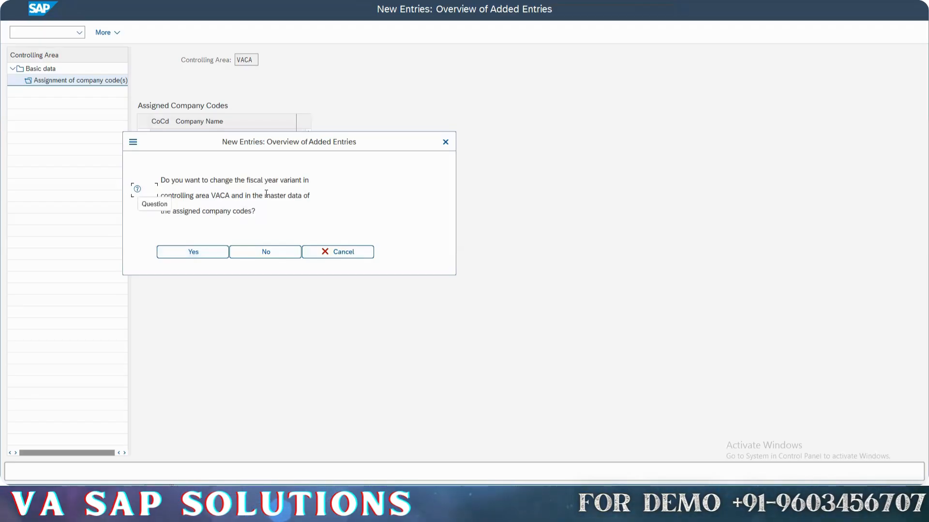
pyautogui.click(199, 253)
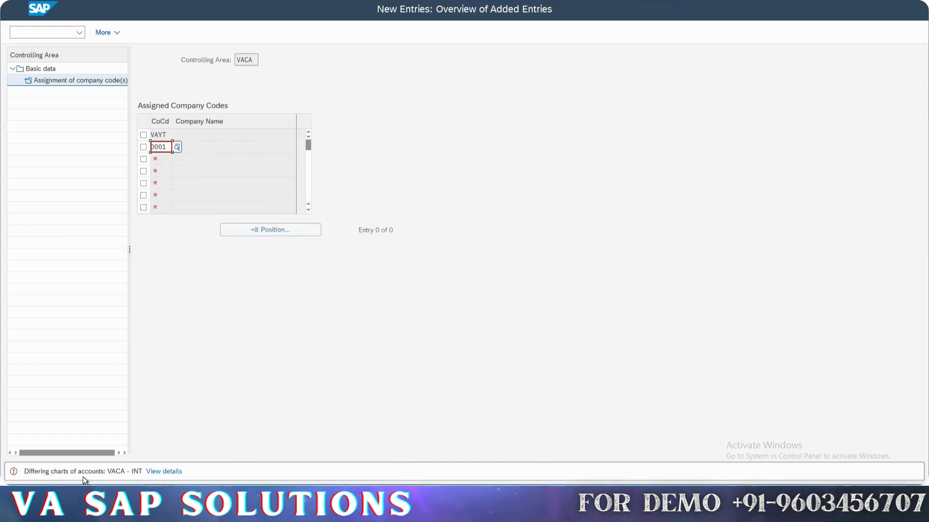
# Step: Open the details of the differing charts of accounts message and examine the two charts it compares
pyautogui.click(164, 471)
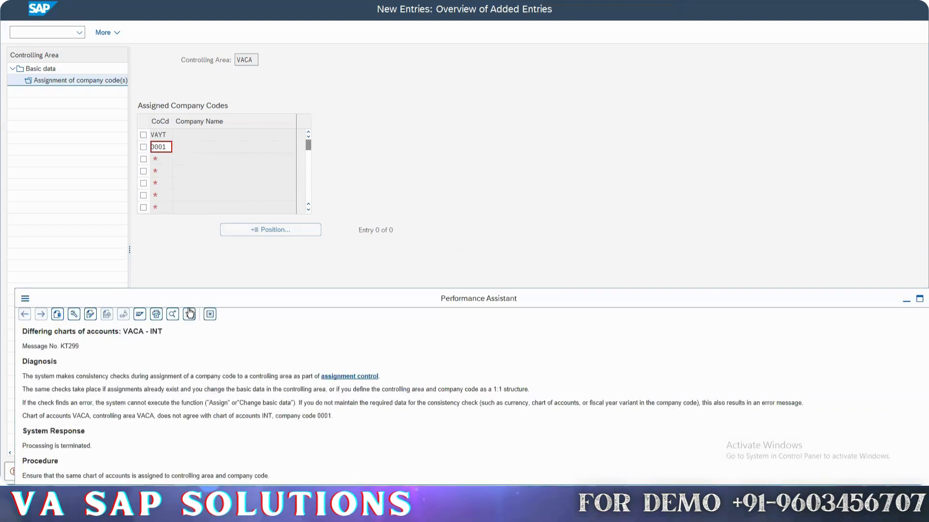
pyautogui.moveTo(190, 299); pyautogui.dragTo(223, 151)
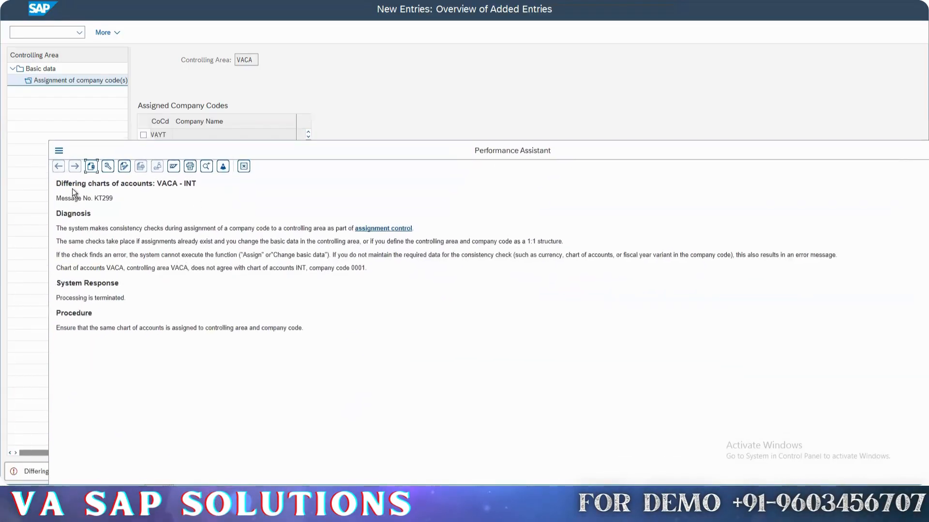
pyautogui.doubleClick(190, 183)
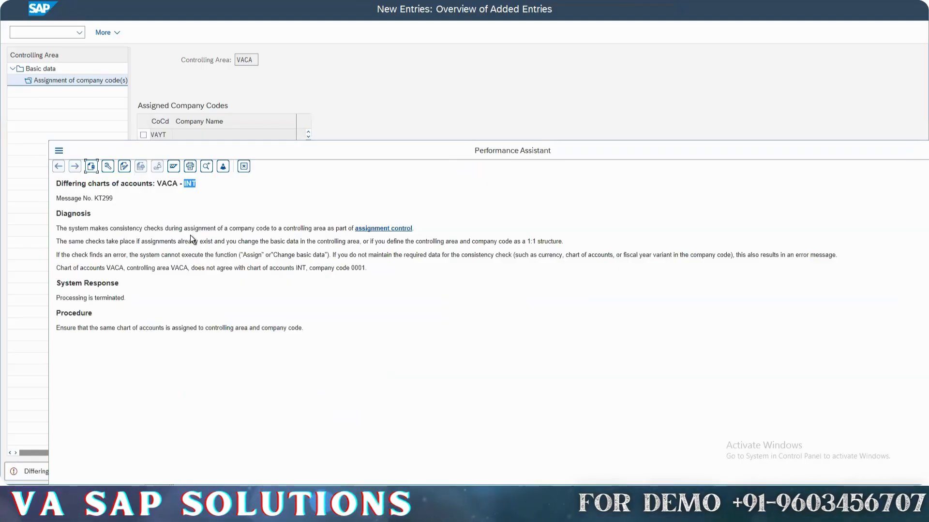
pyautogui.moveTo(318, 155); pyautogui.dragTo(324, 186)
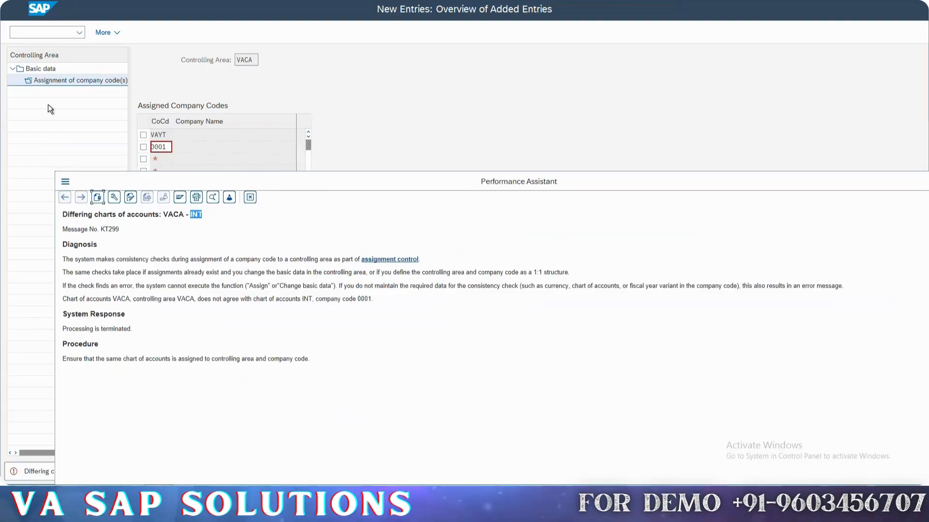
pyautogui.doubleClick(175, 216)
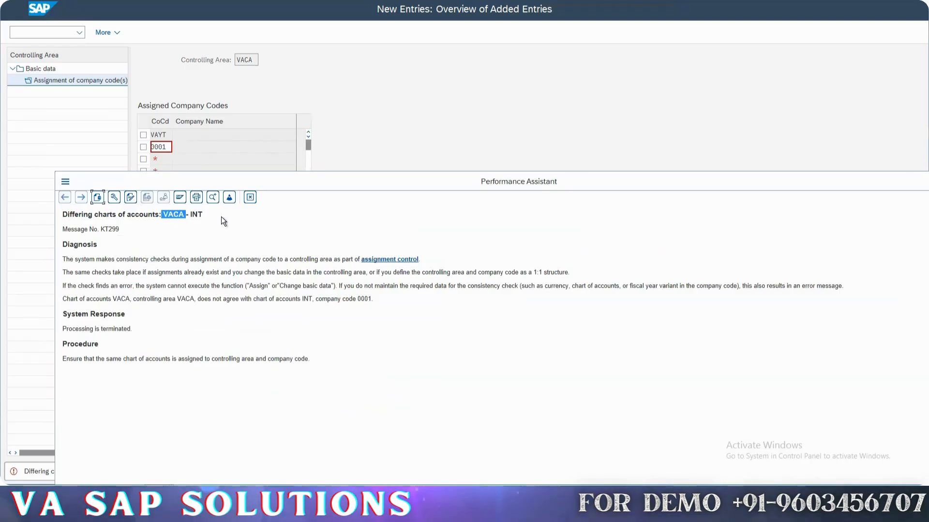
pyautogui.click(191, 214)
# Step: Open the definition of assignment control from the message and read the explanation of its indicator values 1 and 2
pyautogui.click(410, 261)
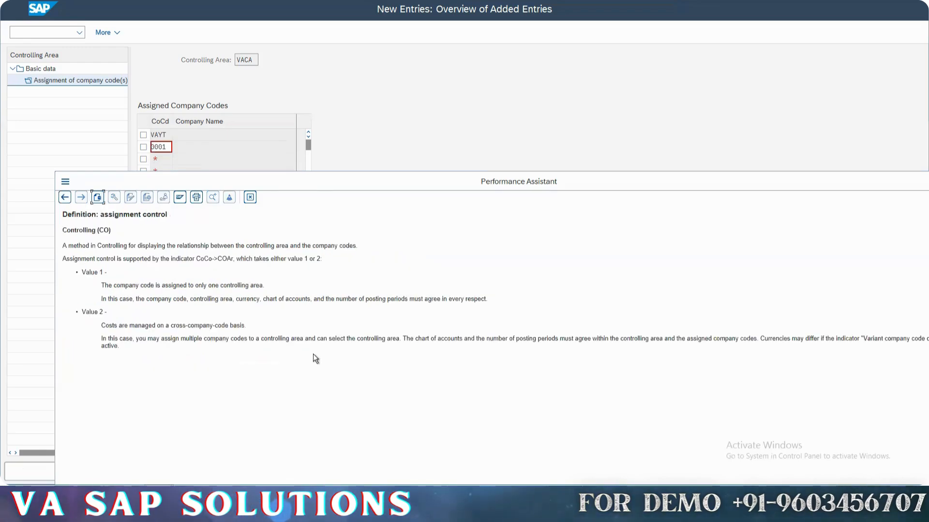
pyautogui.moveTo(62, 246); pyautogui.dragTo(368, 251)
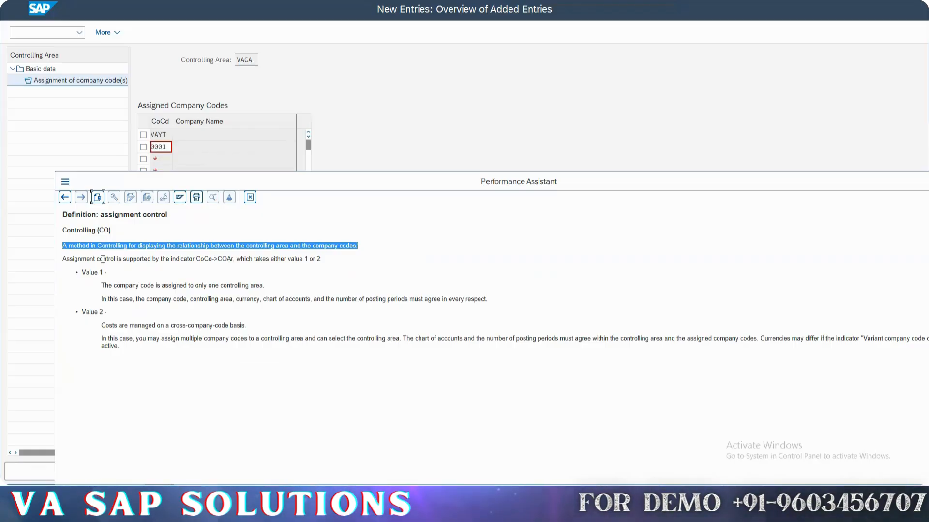
pyautogui.moveTo(102, 260); pyautogui.dragTo(322, 261)
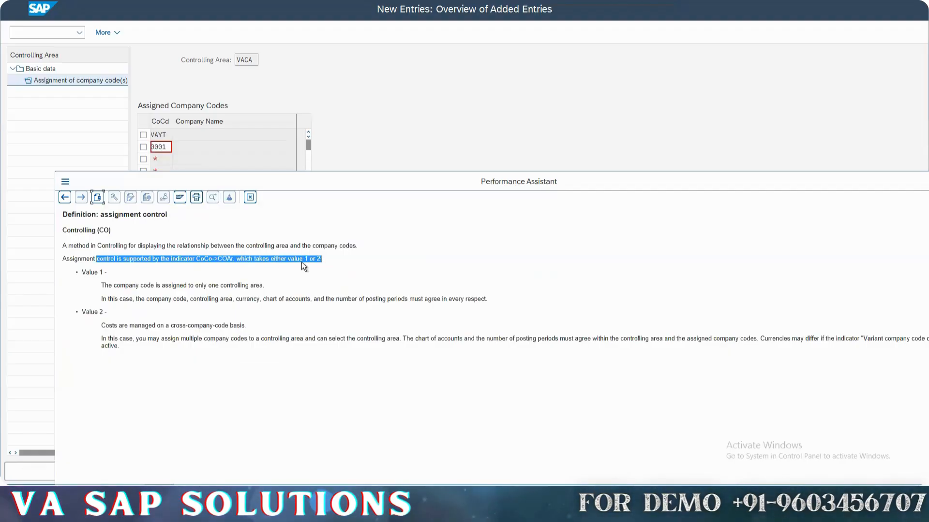
pyautogui.click(144, 271)
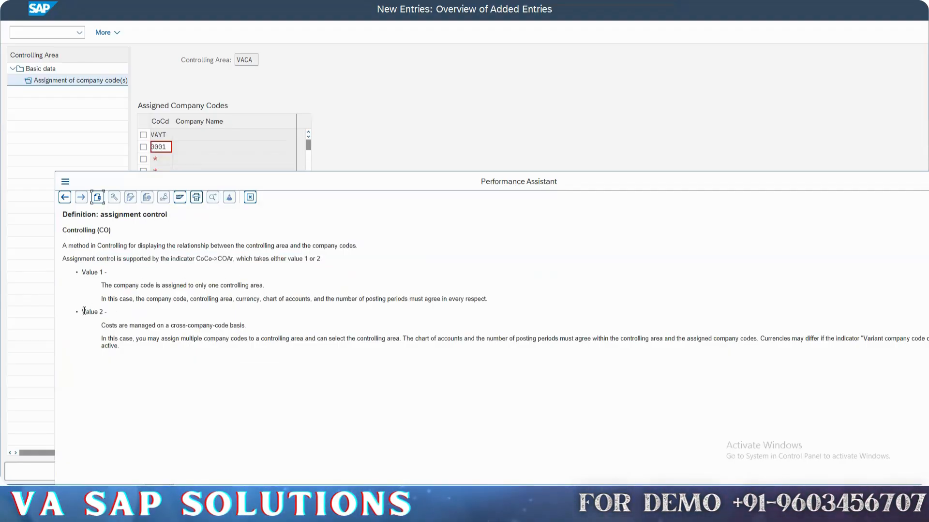
pyautogui.moveTo(81, 312); pyautogui.dragTo(115, 308)
# Step: Maximize the help window and examine the Value 2 rules on differing currencies and assigning multiple company codes
pyautogui.moveTo(747, 177); pyautogui.dragTo(575, 164)
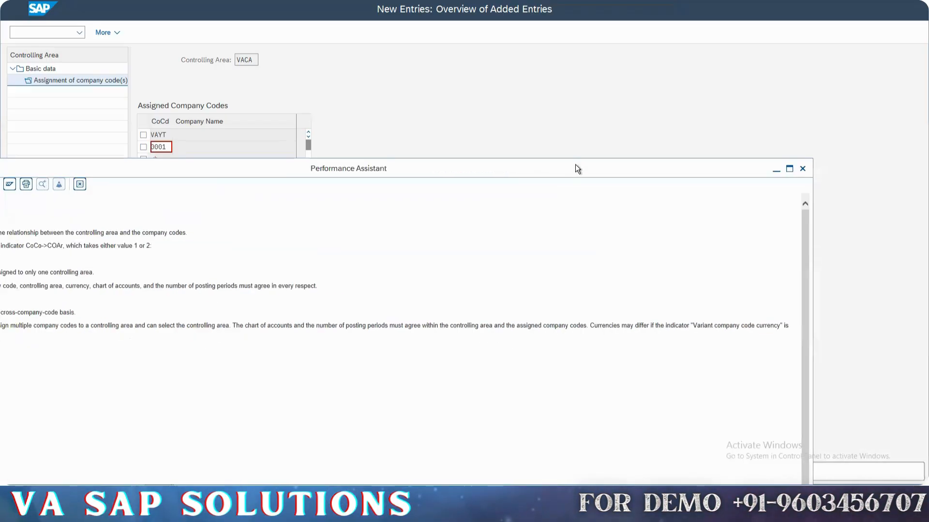
pyautogui.click(788, 169)
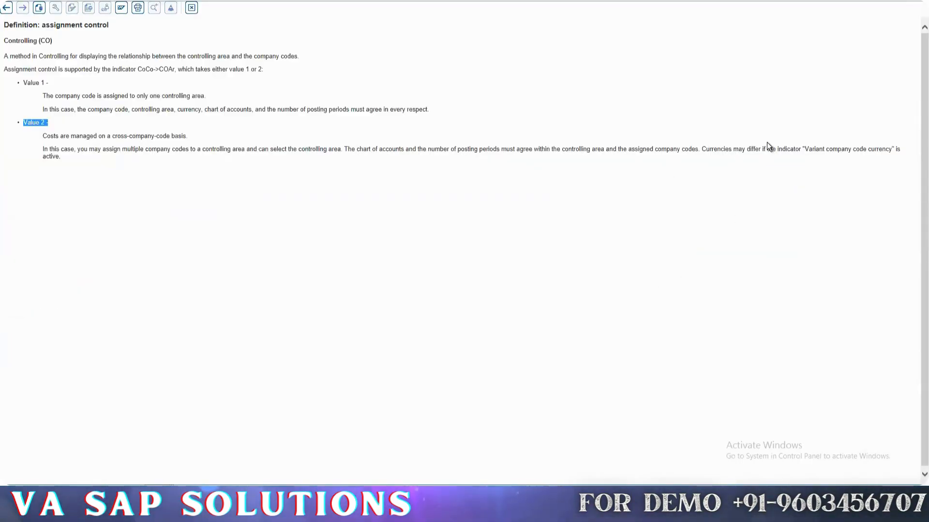
pyautogui.moveTo(705, 147); pyautogui.dragTo(796, 155)
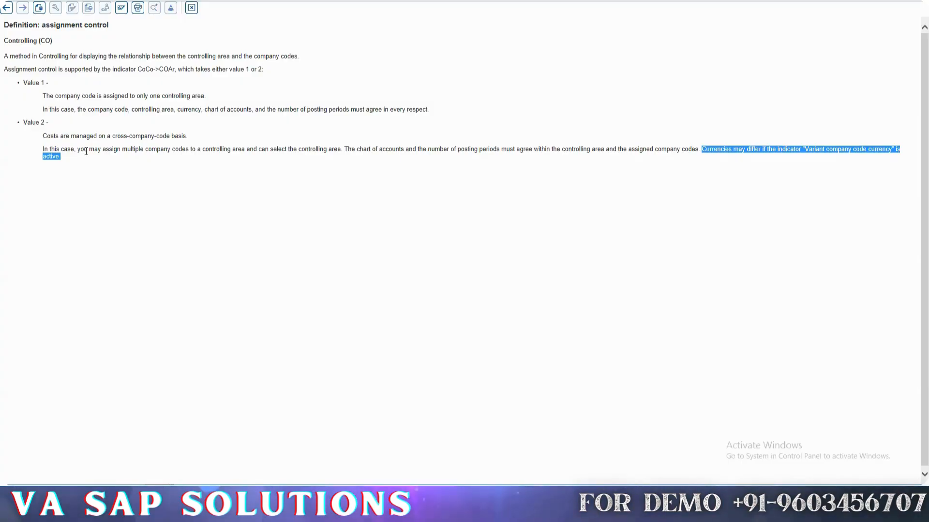
pyautogui.moveTo(79, 151); pyautogui.dragTo(306, 152)
pyautogui.click(315, 161)
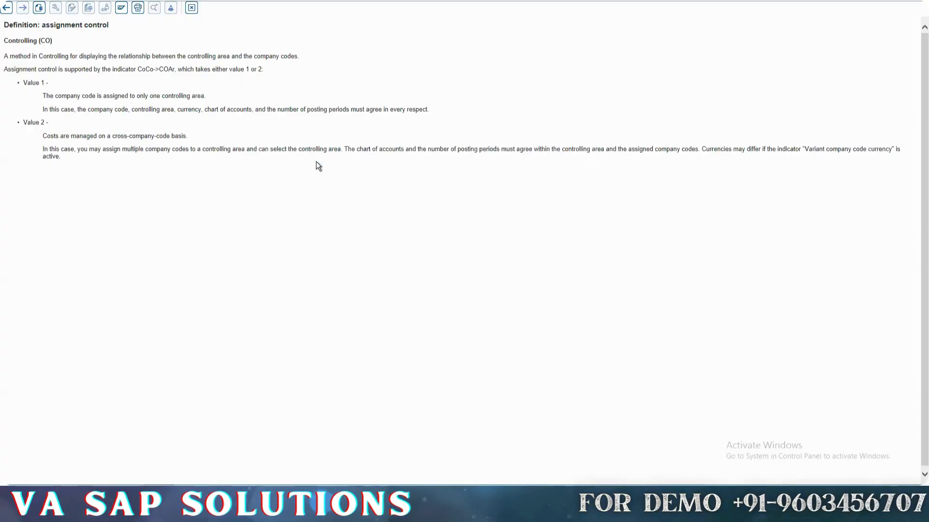
# Step: Read the rest of the Value 2 rule on posting periods and differing currencies, and close the assignment control help
pyautogui.moveTo(405, 149); pyautogui.dragTo(512, 219)
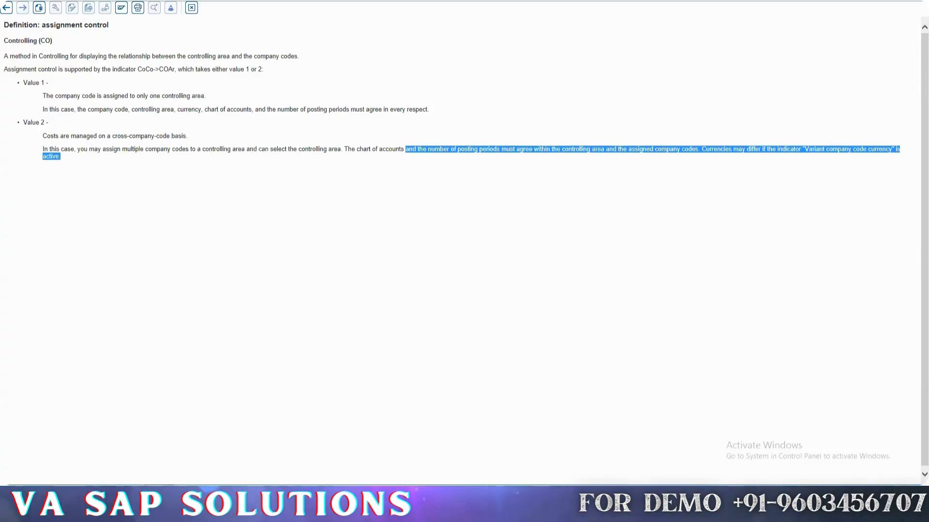
pyautogui.click(918, 1)
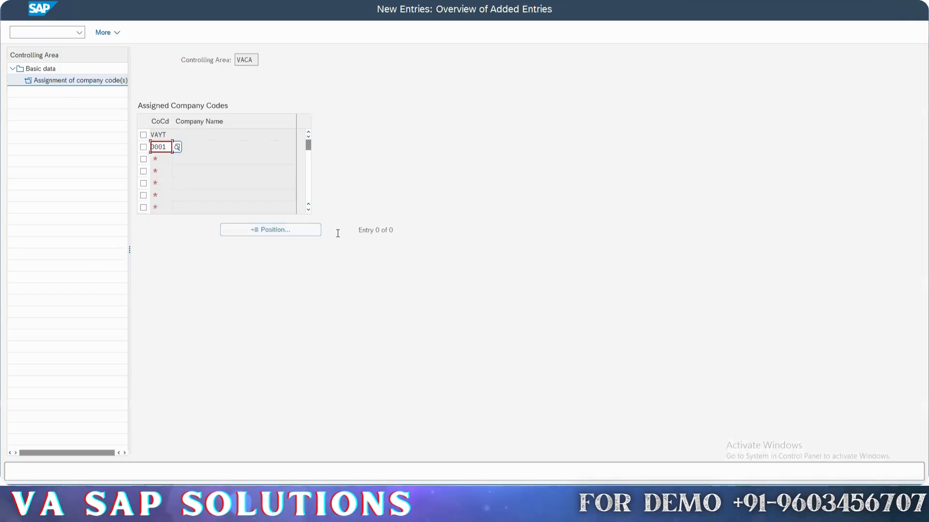
# Step: Remove company code 0001 from controlling area VACA's new assignments and cancel its maintenance, accepting the loss of the pending changes
pyautogui.doubleClick(168, 152)
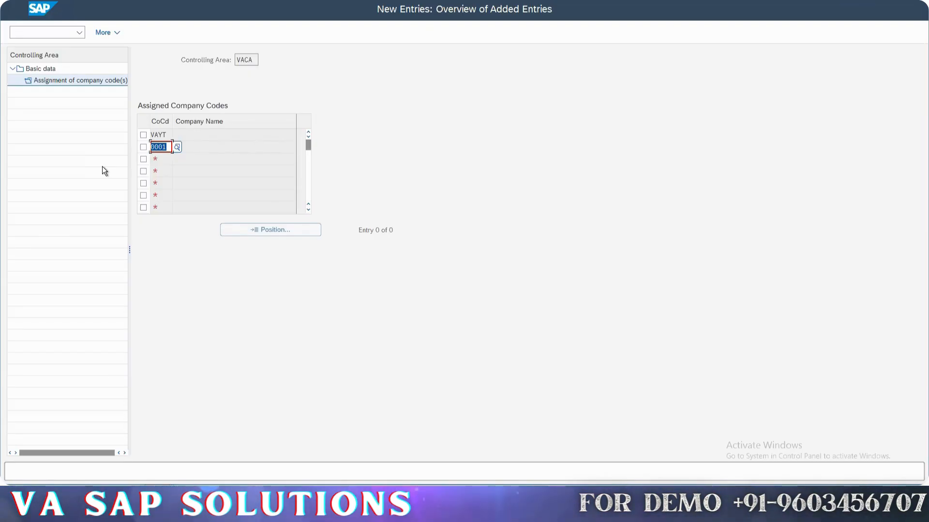
pyautogui.press('Delete')
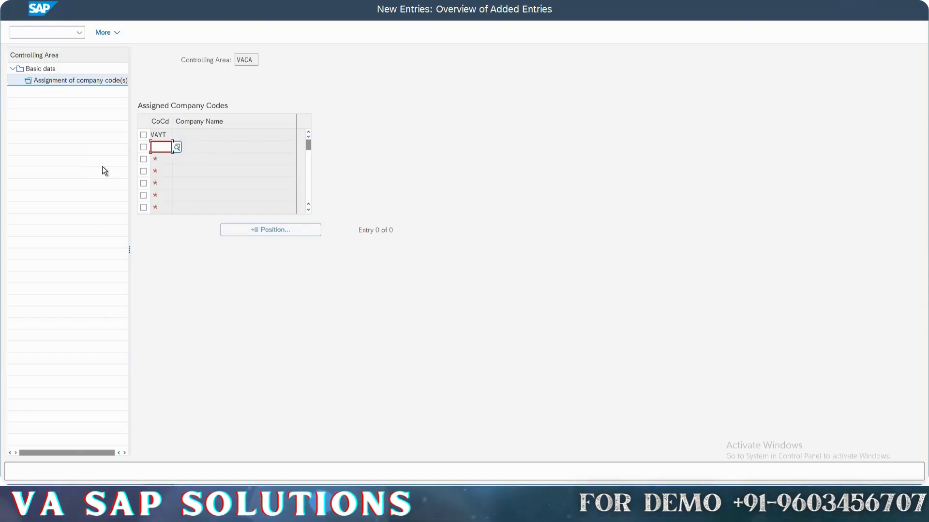
pyautogui.press('Return')
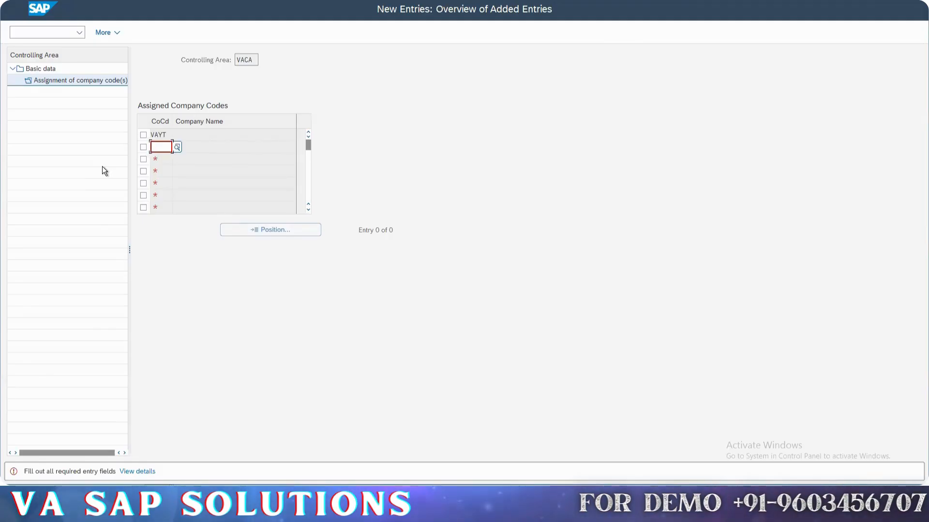
pyautogui.click(159, 134)
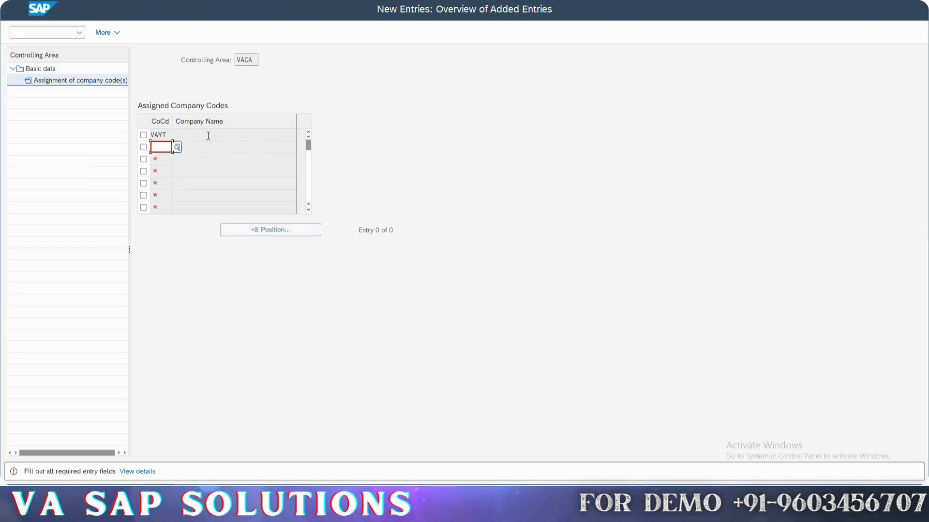
pyautogui.click(103, 32)
pyautogui.click(125, 49)
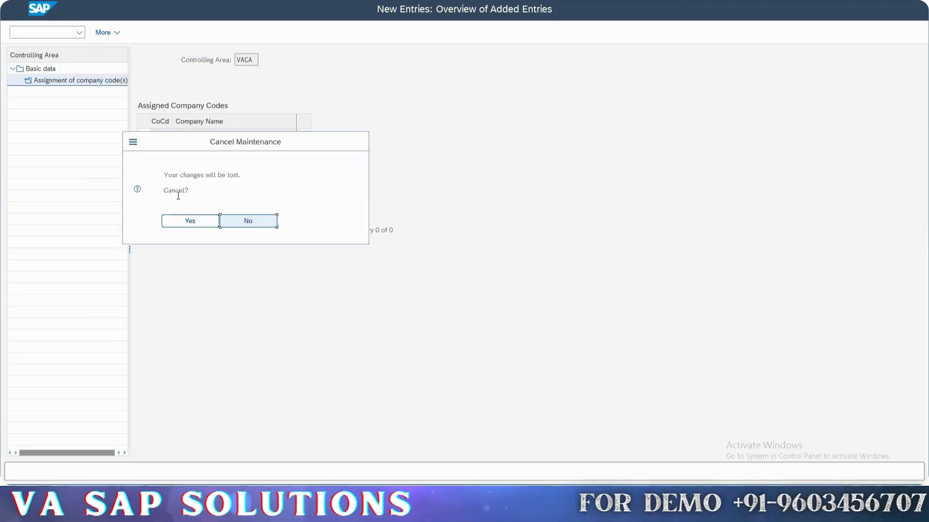
pyautogui.click(190, 224)
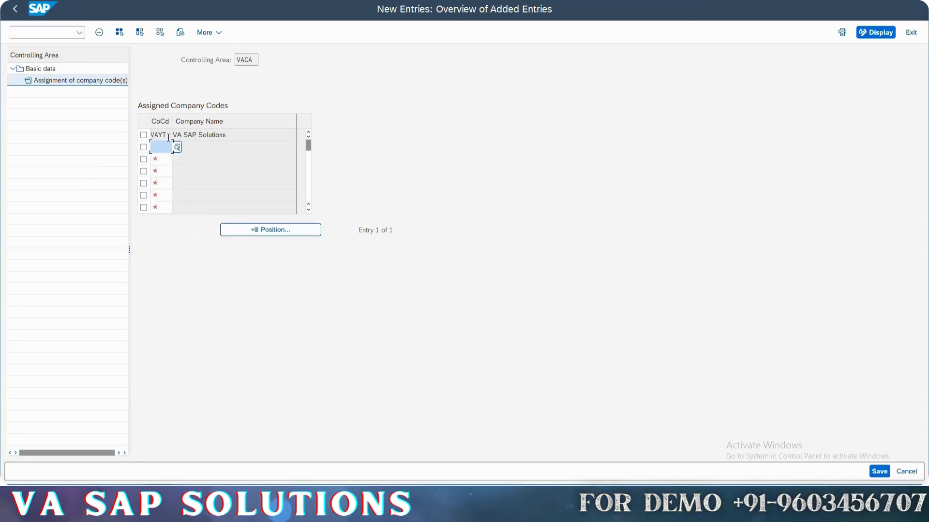
# Step: Save the assignment of company code VAYT to controlling area VACA
pyautogui.click(152, 138)
pyautogui.moveTo(224, 136); pyautogui.dragTo(155, 145)
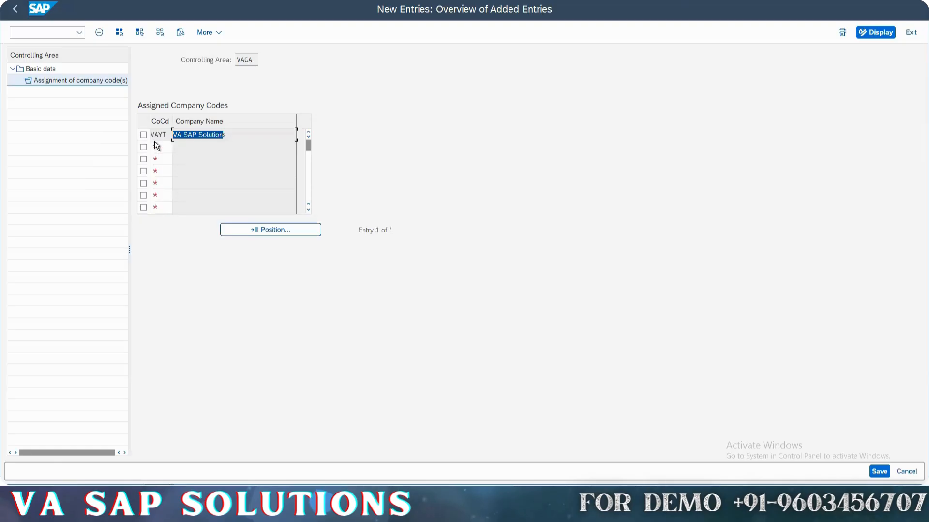
pyautogui.click(879, 472)
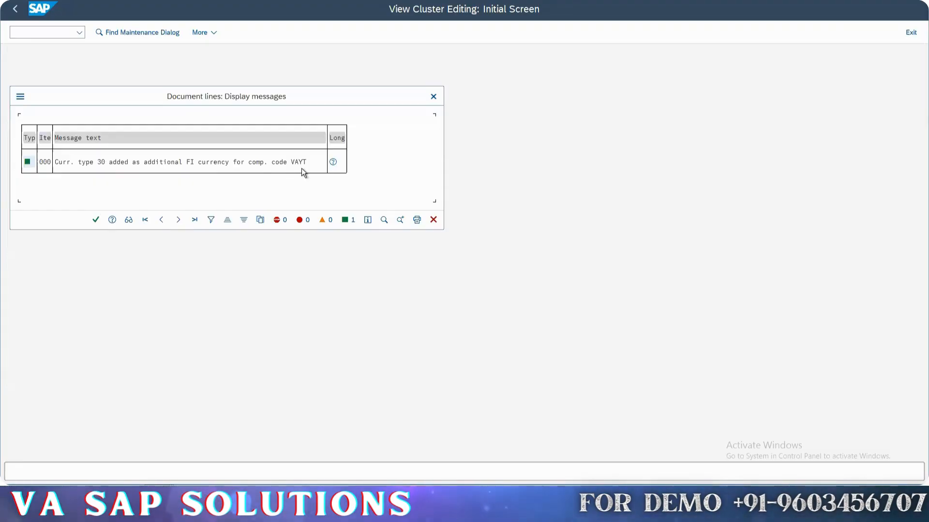
# Step: Open the long text of the message about currency type 30 for company code VAYT and examine its diagnosis
pyautogui.click(60, 165)
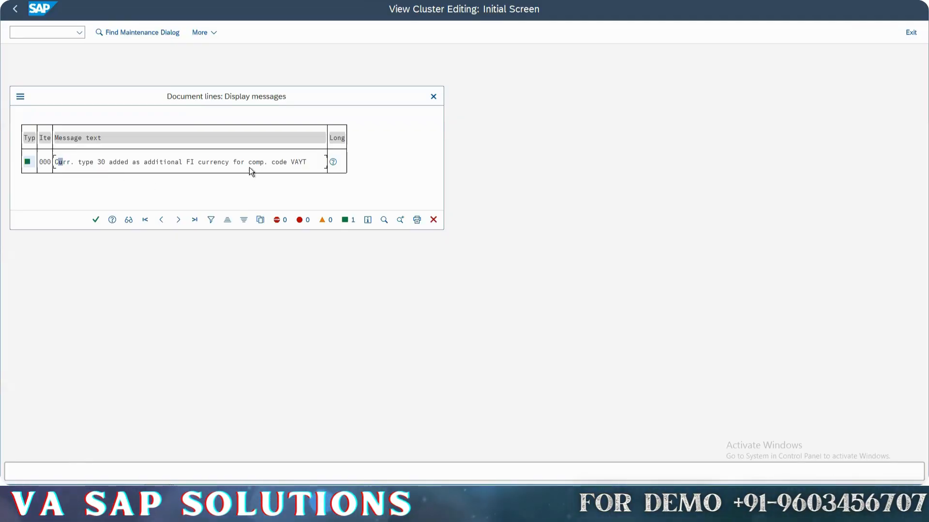
pyautogui.click(334, 163)
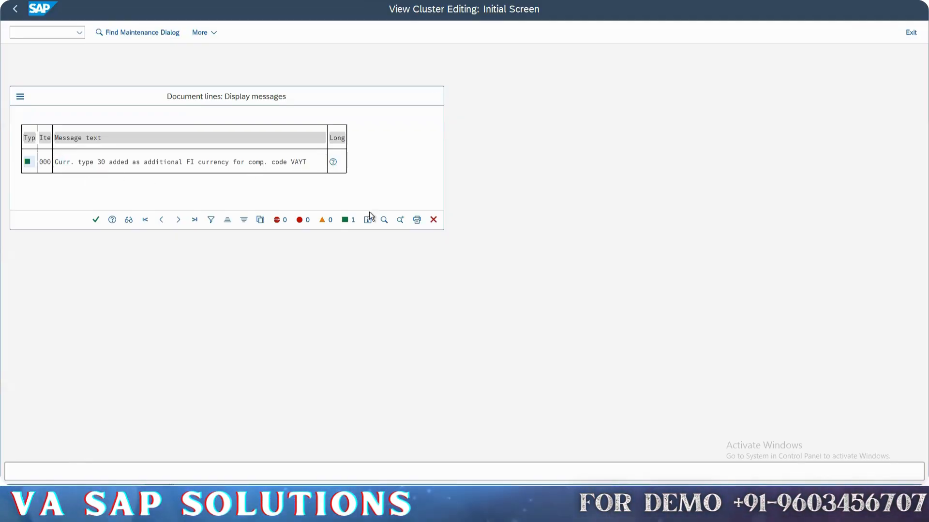
pyautogui.click(369, 219)
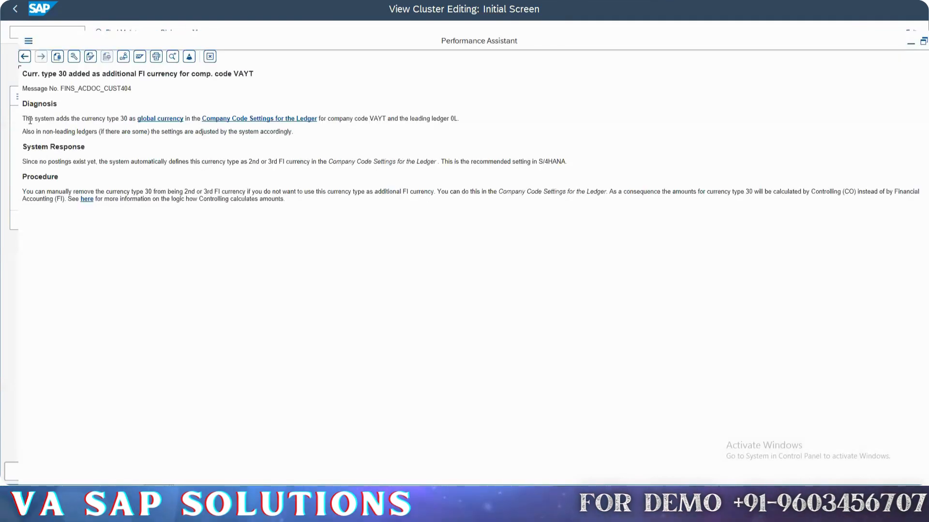
pyautogui.moveTo(23, 119); pyautogui.dragTo(247, 125)
pyautogui.moveTo(276, 125); pyautogui.dragTo(353, 123)
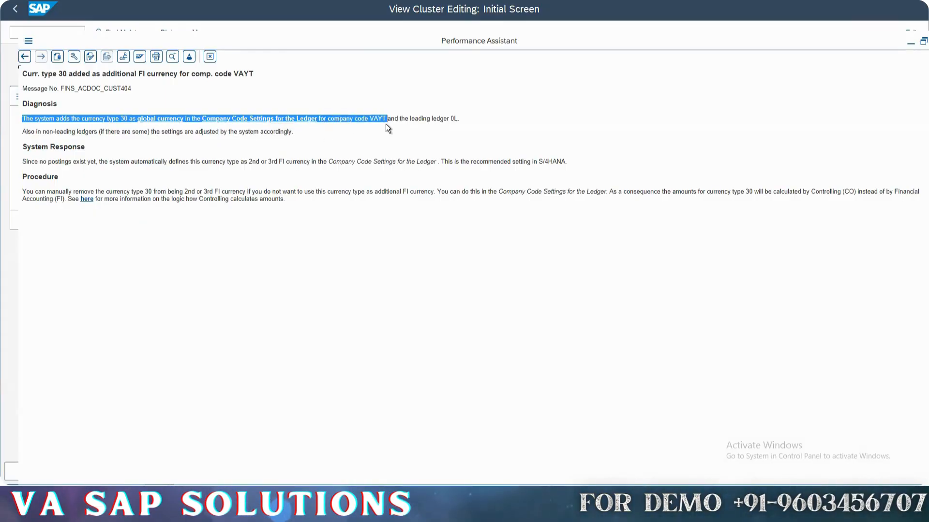
pyautogui.moveTo(428, 125); pyautogui.dragTo(488, 121)
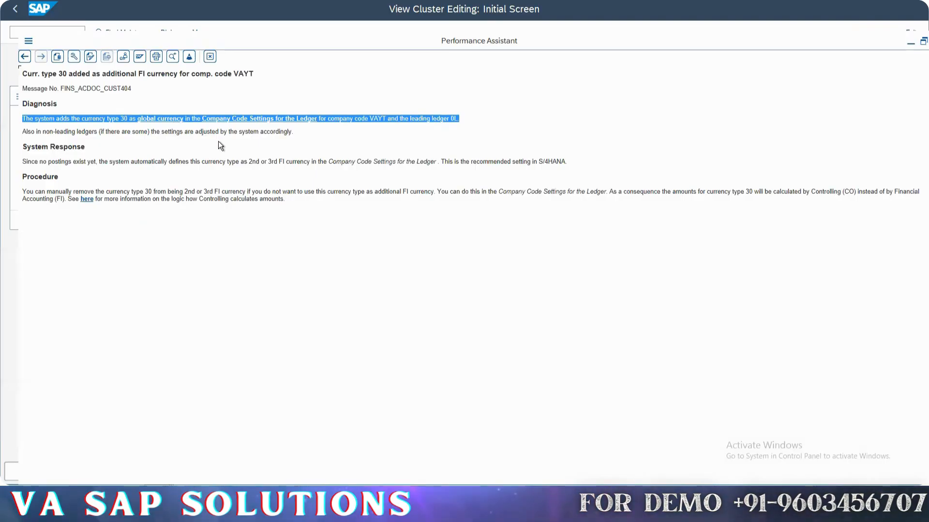
pyautogui.press('Escape')
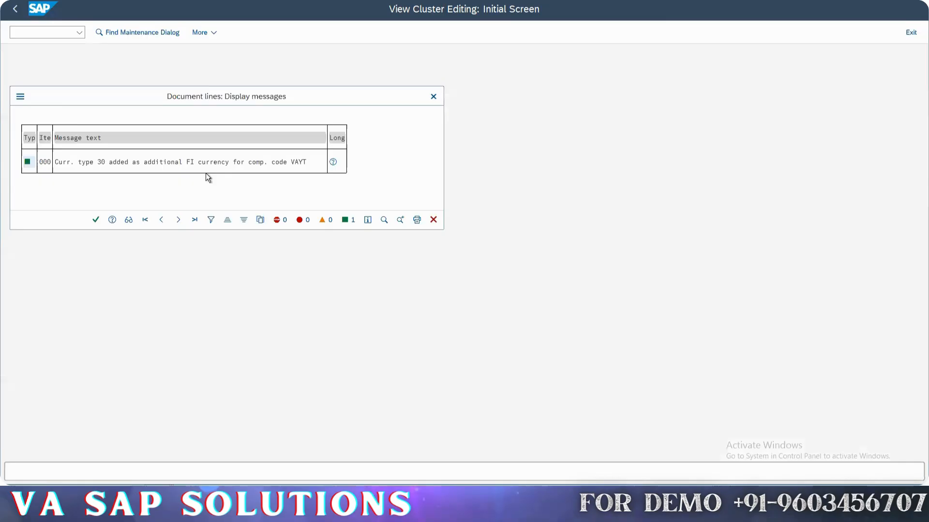
# Step: Record the company code assignment in the VA SAP Solutions customizing request and dismiss the message logs
pyautogui.click(96, 220)
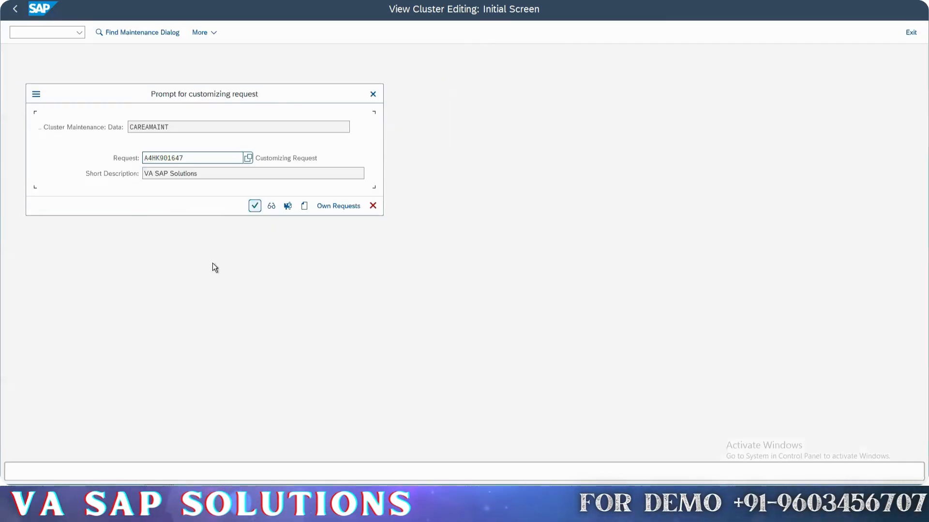
pyautogui.click(255, 206)
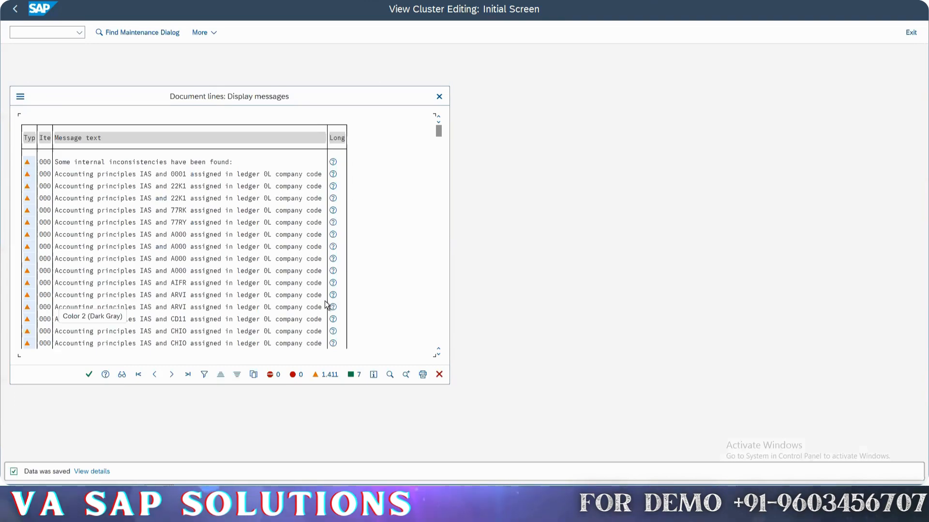
pyautogui.click(89, 374)
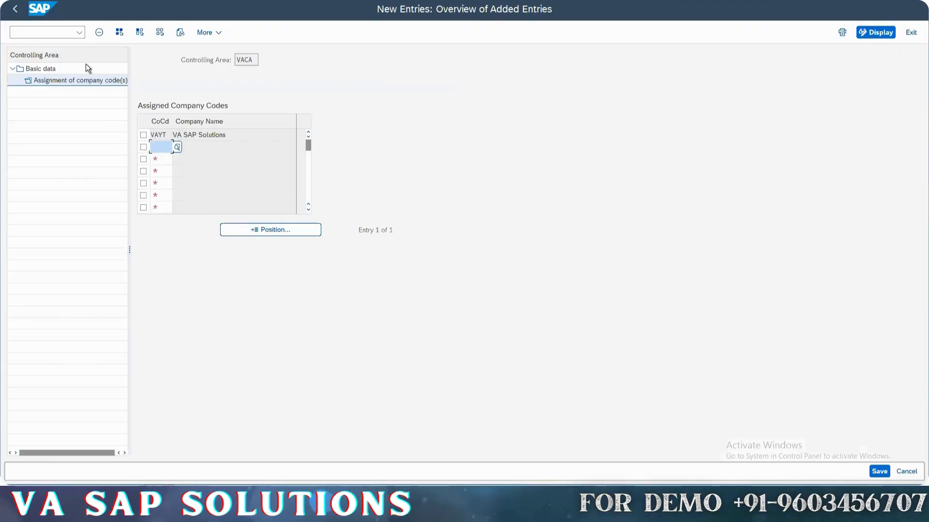
# Step: Review controlling area VACA's basic data and its assigned company codes, and return to the overview of controlling areas
pyautogui.click(16, 9)
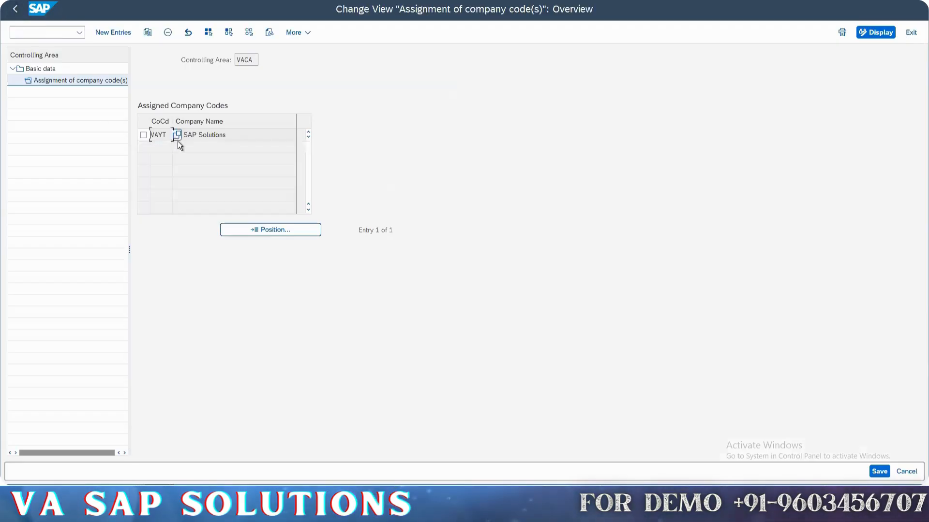
pyautogui.click(17, 10)
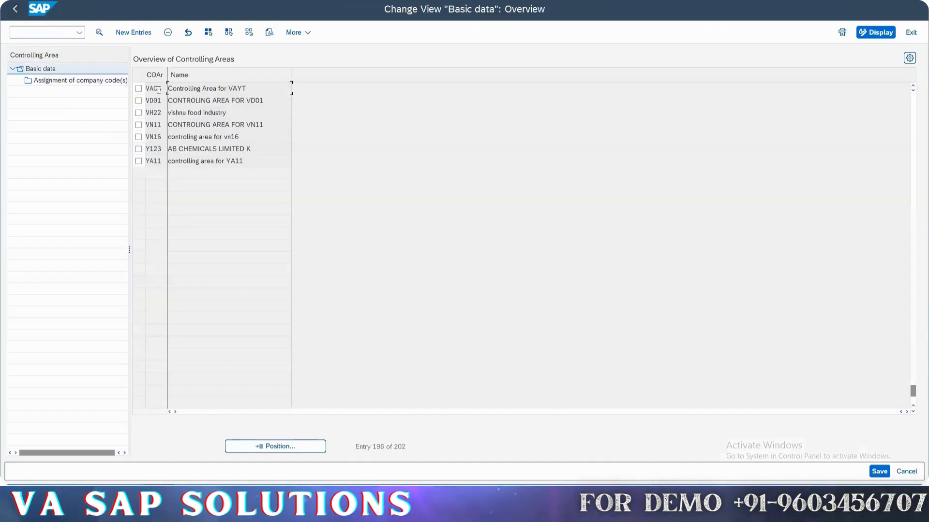
pyautogui.doubleClick(158, 90)
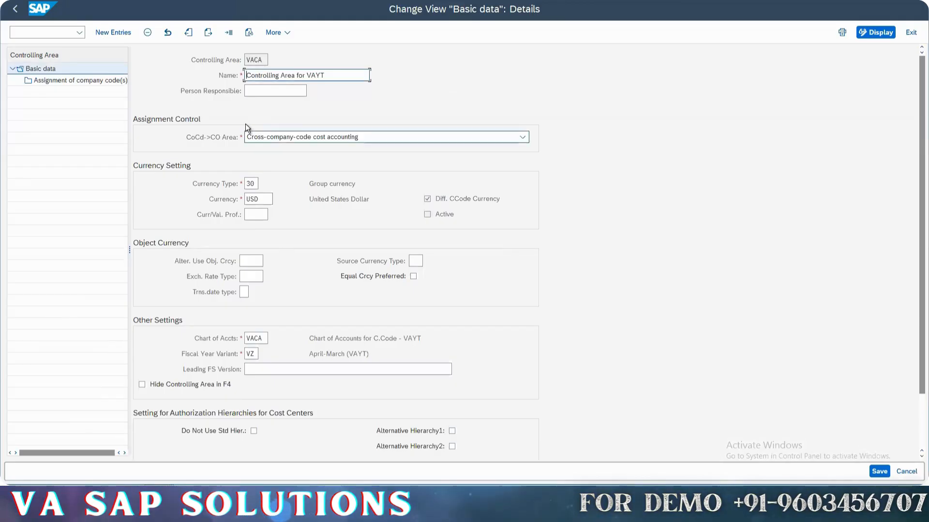
pyautogui.doubleClick(97, 83)
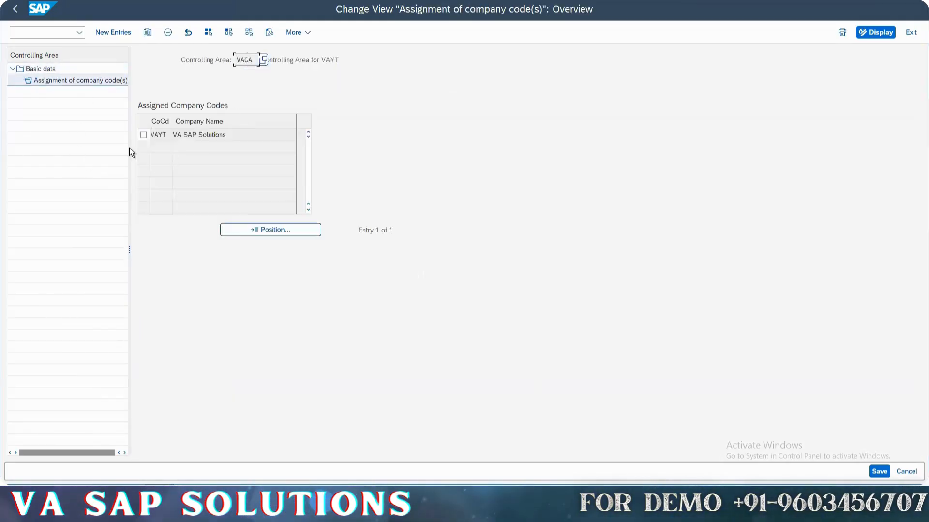
pyautogui.click(15, 9)
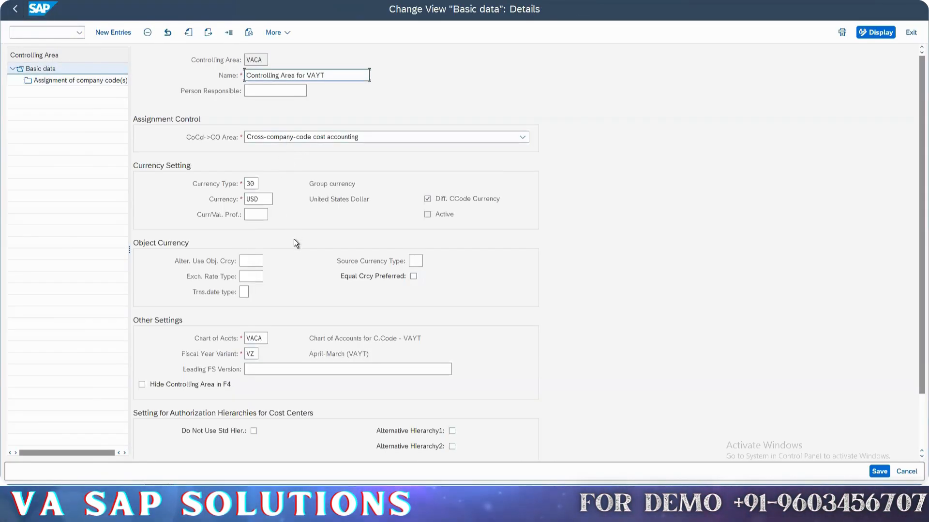
pyautogui.click(15, 9)
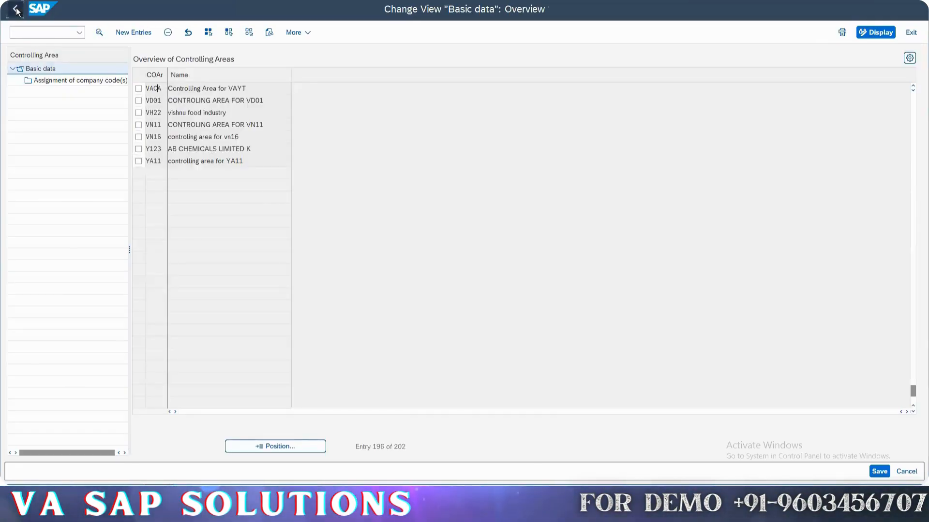
# Step: Leave the controlling area maintenance with the data saved and return to the customizing structure, dismissing the inconsistency messages
pyautogui.click(16, 9)
pyautogui.click(194, 226)
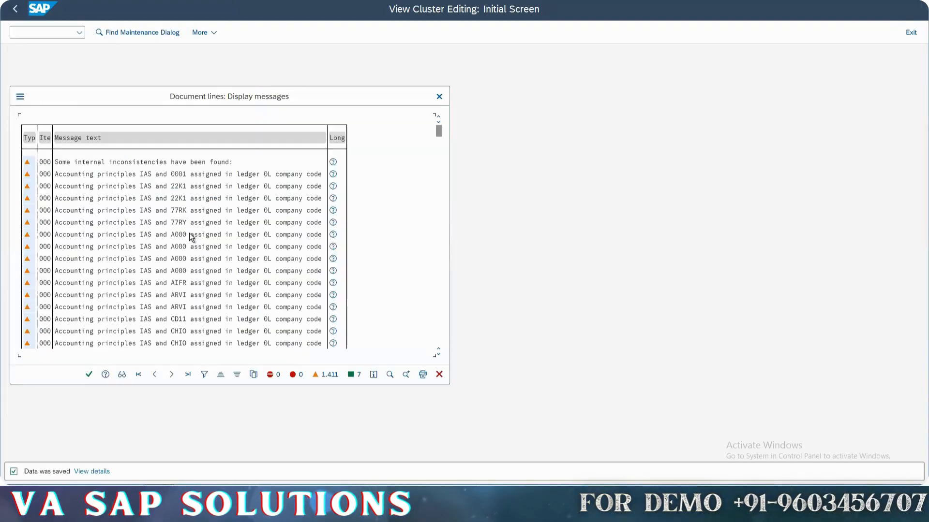
pyautogui.click(89, 374)
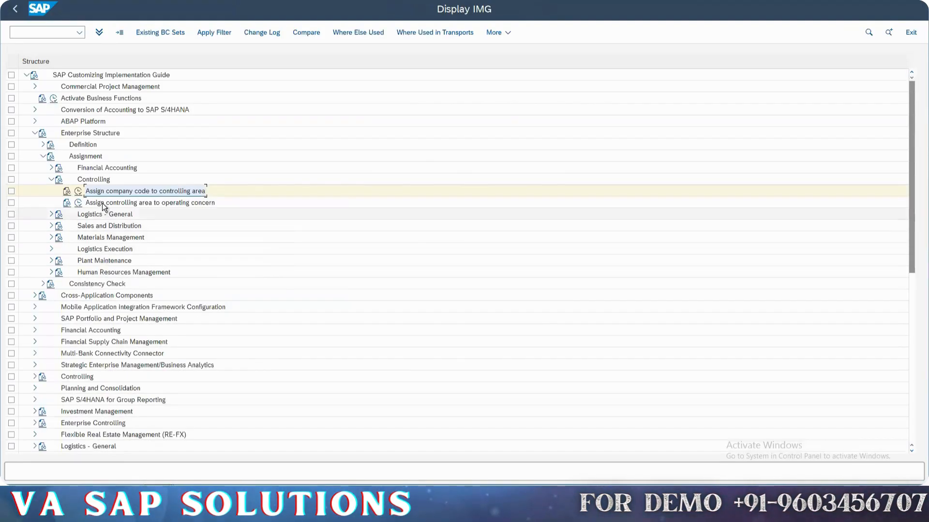
# Step: Open the activity assigning controlling areas to operating concerns and position the list at controlling area VACA
pyautogui.click(222, 204)
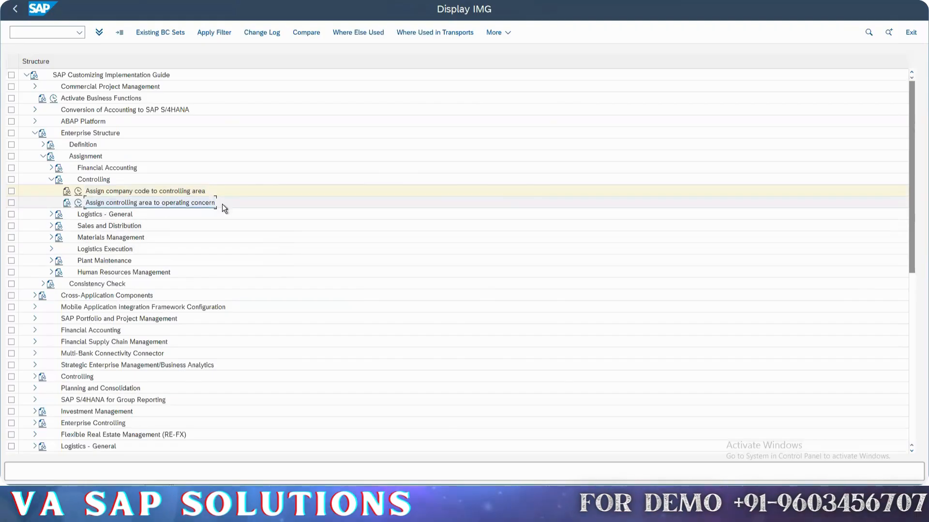
pyautogui.click(69, 203)
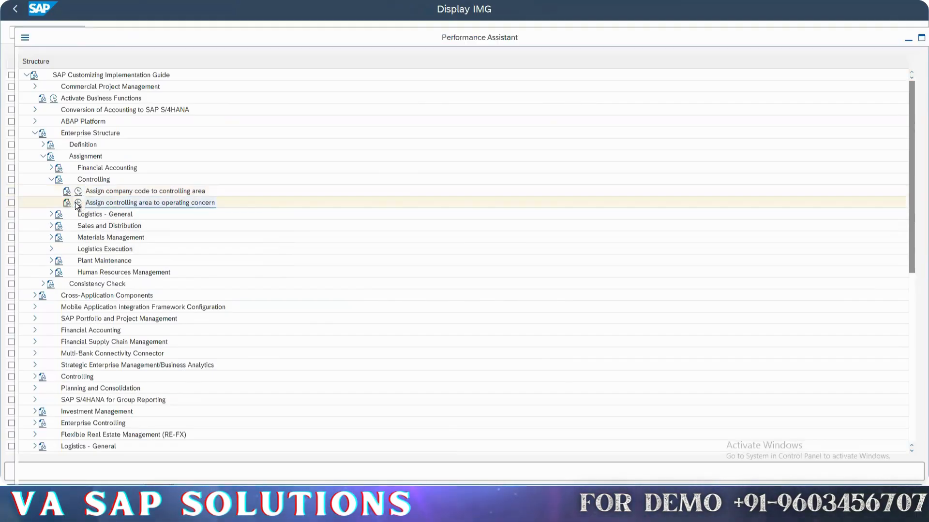
pyautogui.press('Escape')
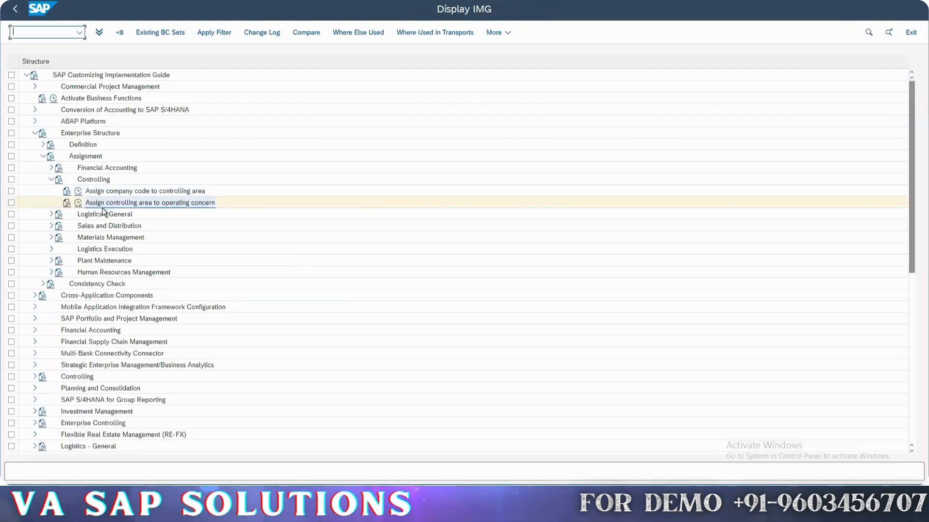
pyautogui.click(80, 205)
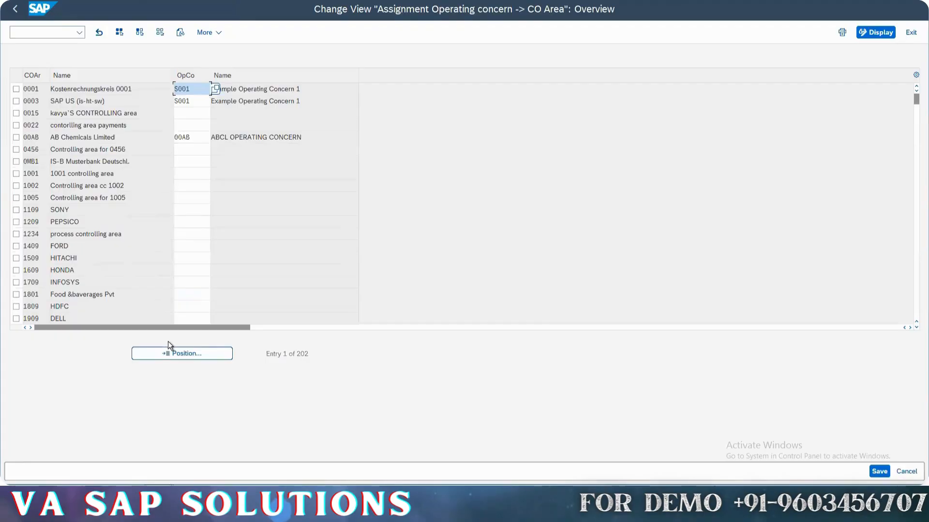
pyautogui.click(174, 353)
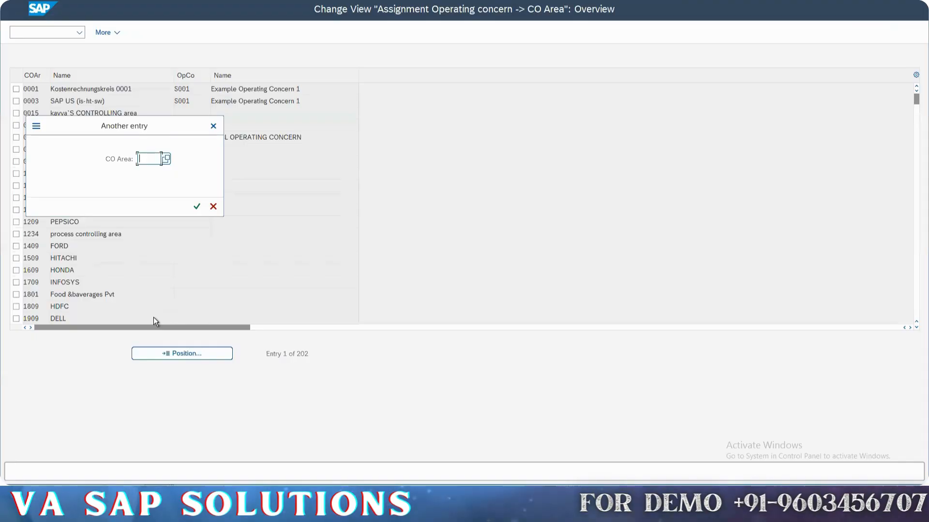
pyautogui.write('VACA')
pyautogui.press('Return')
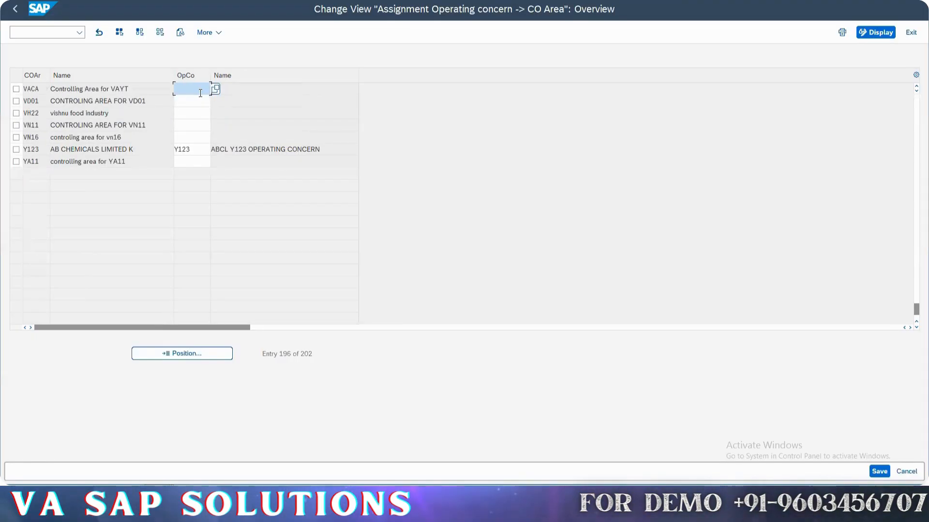
# Step: Try to assign operating concern VAOP to controlling area VACA
pyautogui.write('V')
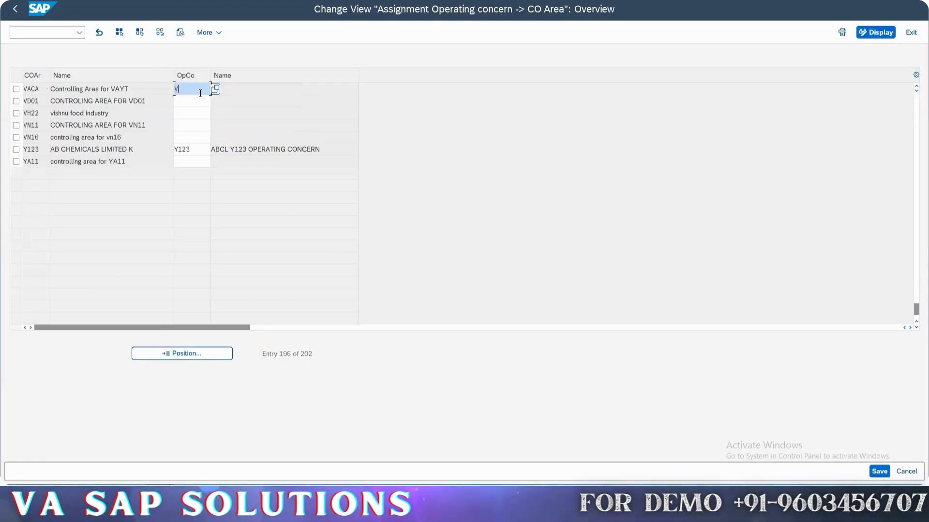
pyautogui.write('A')
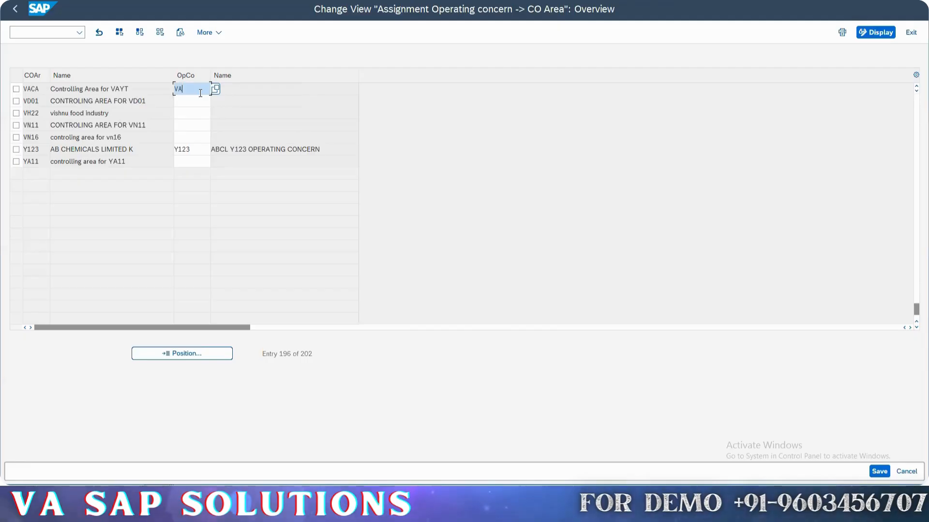
pyautogui.write('OP')
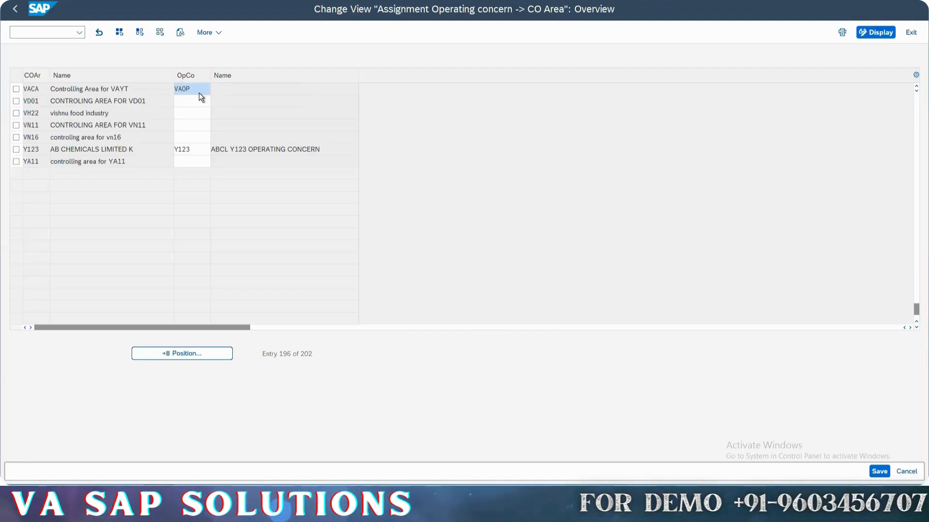
pyautogui.press('Return')
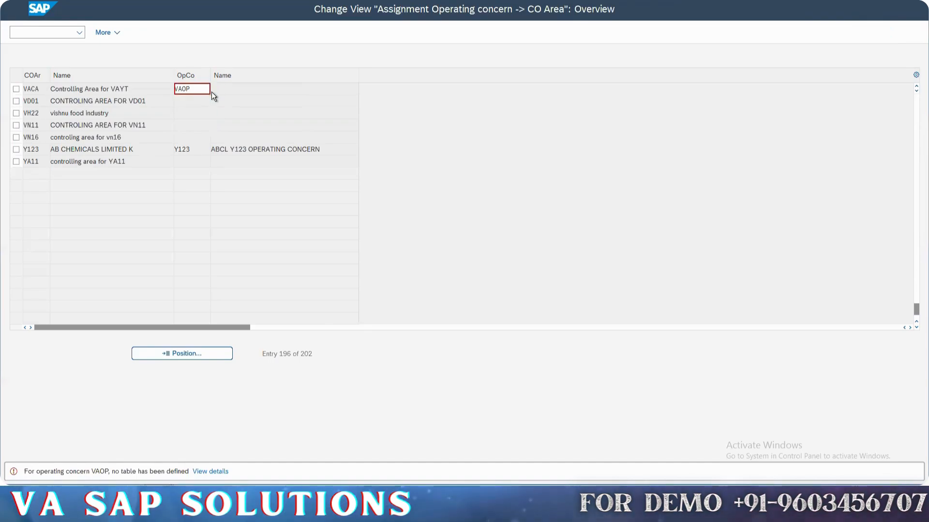
# Step: Check the operating concerns available for controlling area VACA, and leave the assignment view, discarding the unsaved entry
pyautogui.click(208, 90)
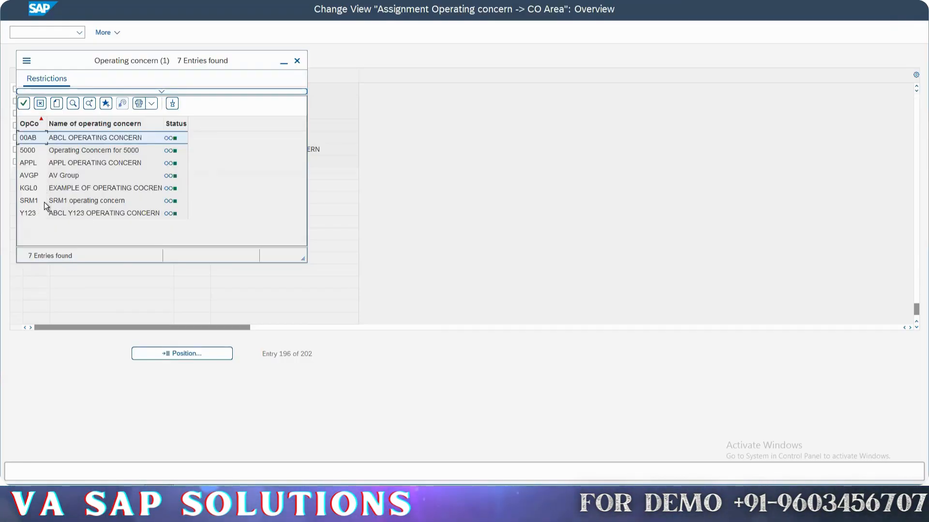
pyautogui.click(376, 217)
pyautogui.press('Escape')
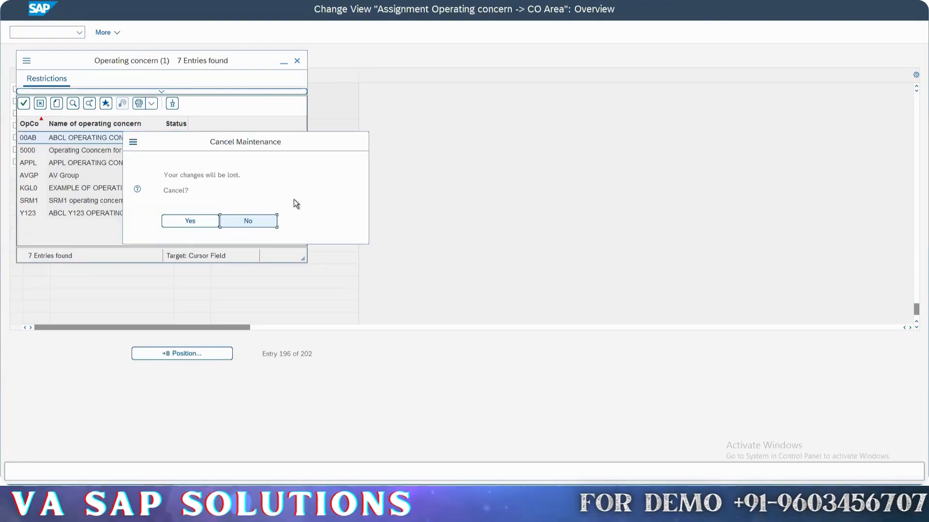
pyautogui.click(185, 219)
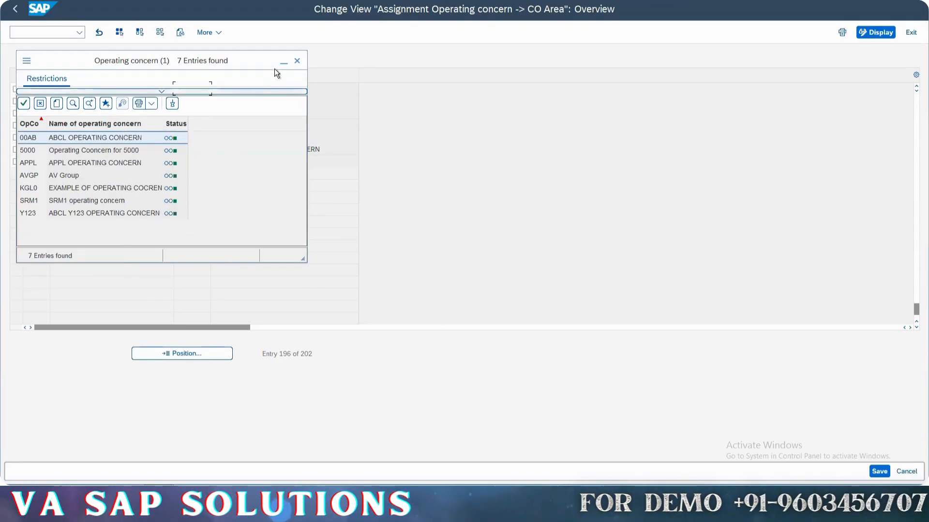
pyautogui.click(297, 61)
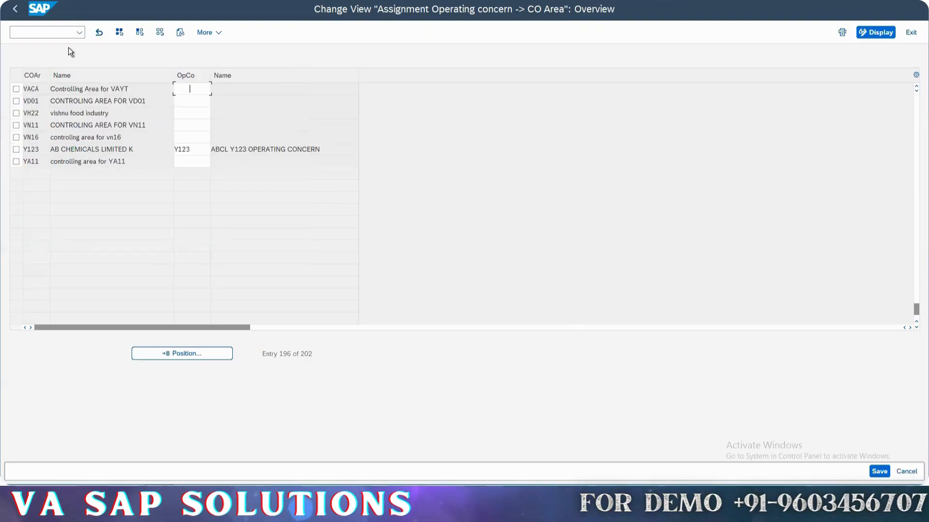
pyautogui.click(14, 13)
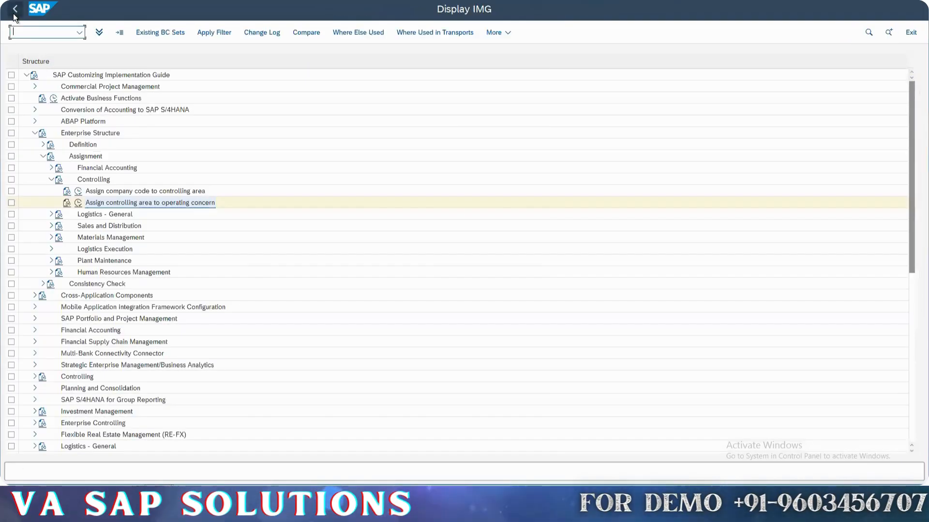
# Step: Open the Create Operating Concern activity under the Controlling definitions of the enterprise structure
pyautogui.click(43, 145)
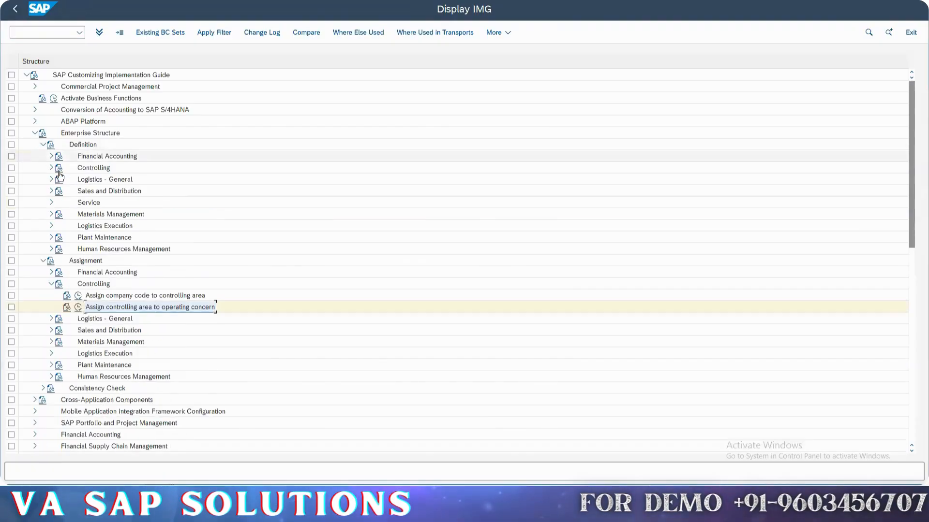
pyautogui.click(51, 156)
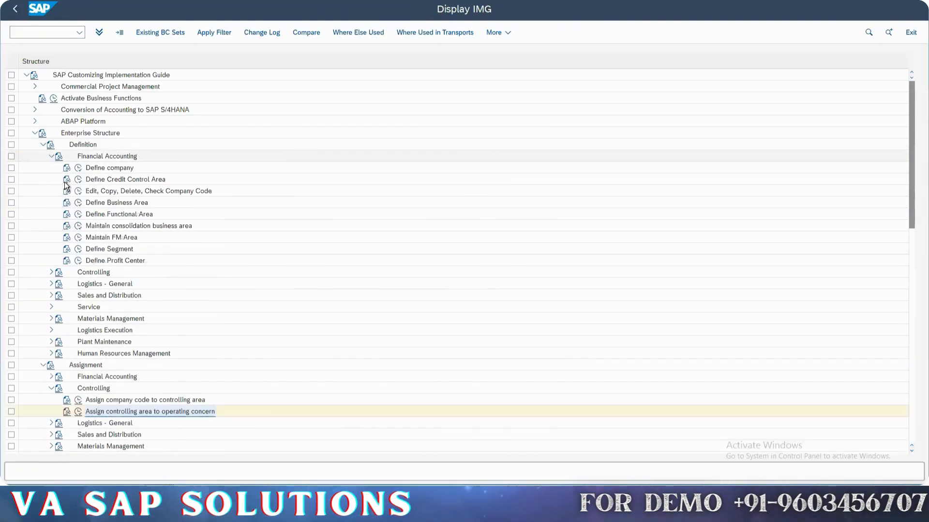
pyautogui.click(50, 156)
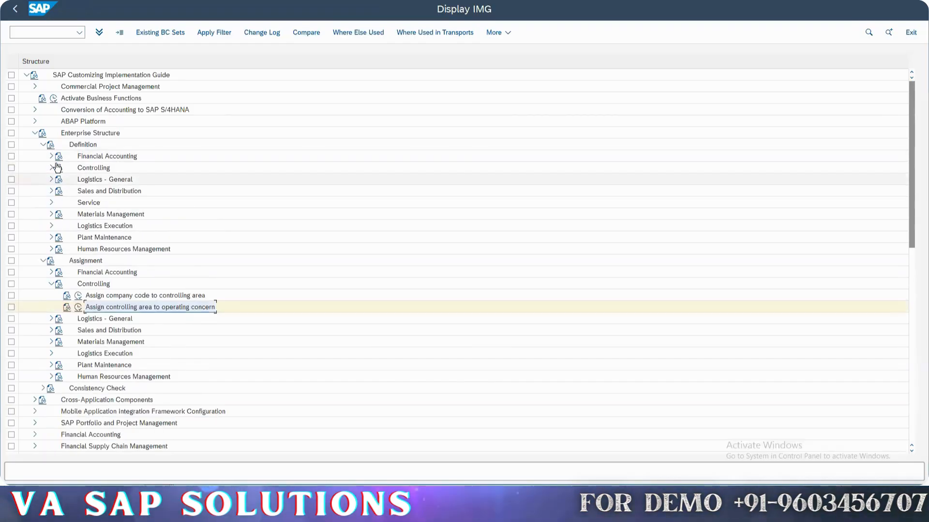
pyautogui.click(52, 168)
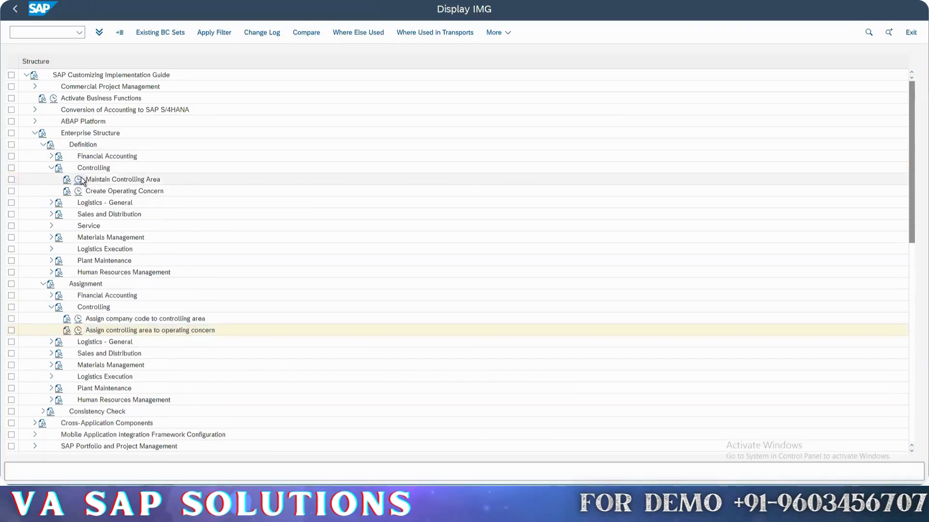
pyautogui.click(78, 179)
pyautogui.press('Escape')
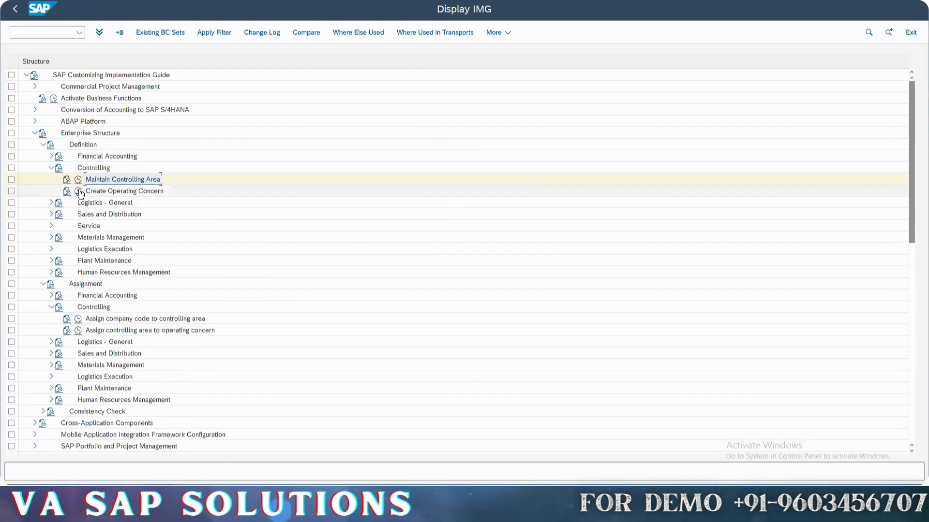
pyautogui.click(78, 191)
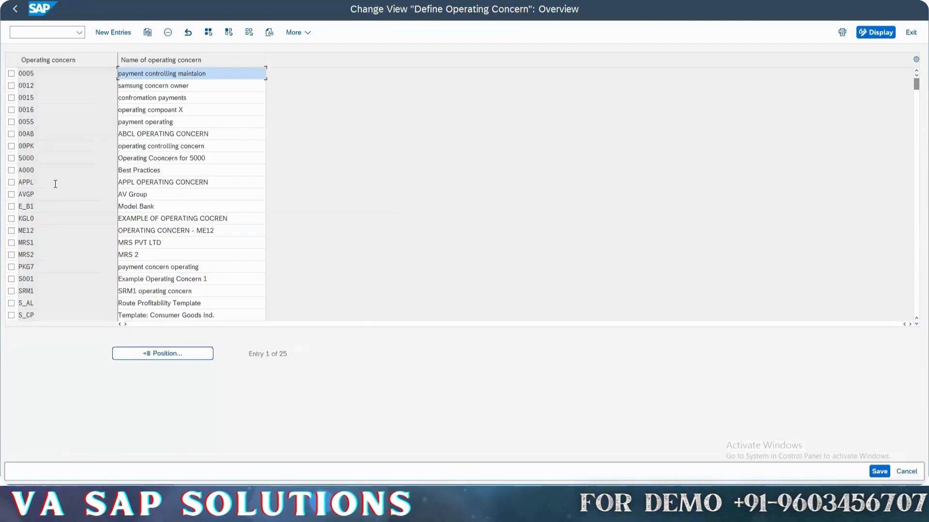
# Step: Check the entry for operating concern VAOP in the list of defined operating concerns, and return to the customizing structure
pyautogui.scroll(-1, 57, 207)
pyautogui.scroll(-1, 56, 207)
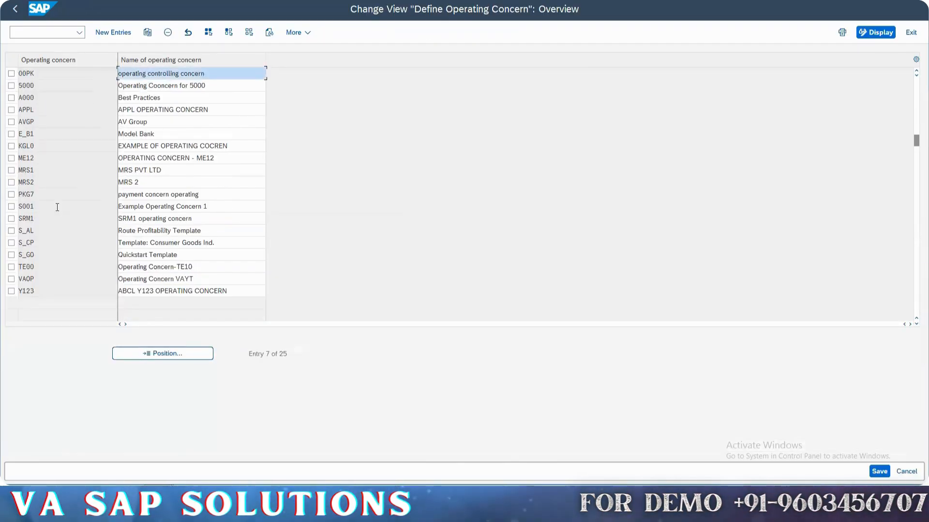
pyautogui.doubleClick(51, 280)
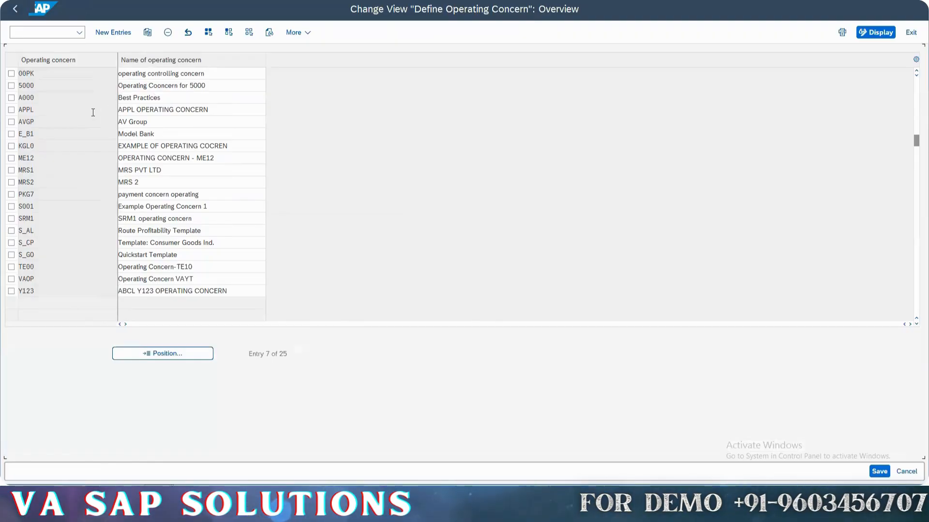
pyautogui.scroll(1, 112, 121)
pyautogui.press('F3')
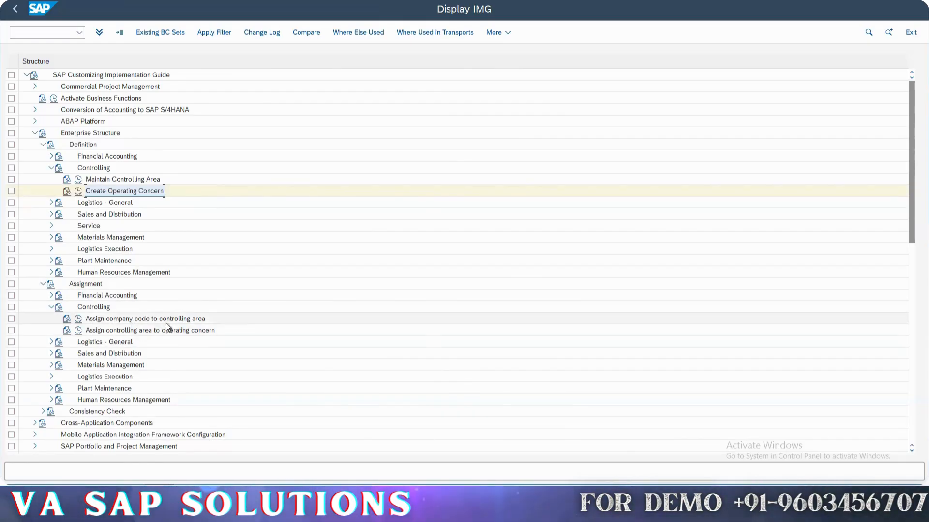
# Step: Reopen the activity assigning controlling areas to operating concerns
pyautogui.click(79, 331)
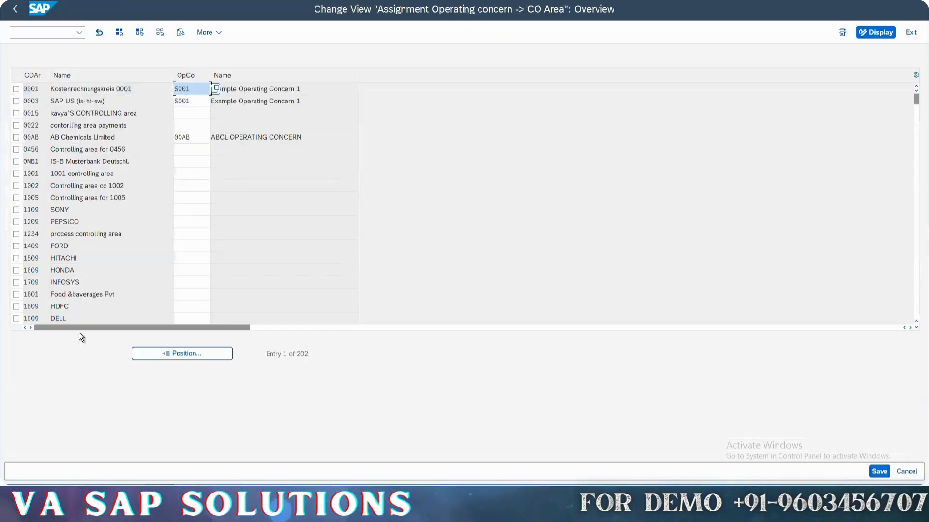
# Step: Look up the available operating concerns for controlling area 0015 without assigning one
pyautogui.click(188, 115)
pyautogui.click(215, 114)
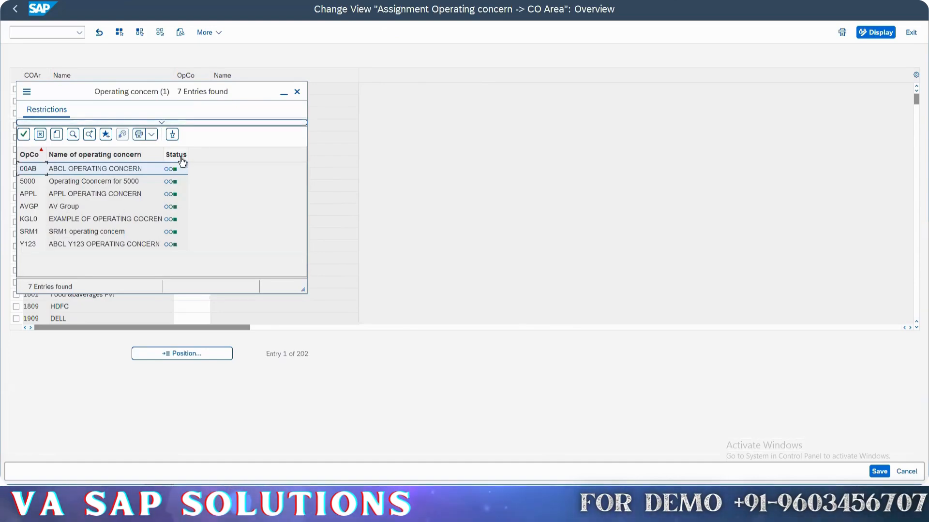
pyautogui.click(296, 93)
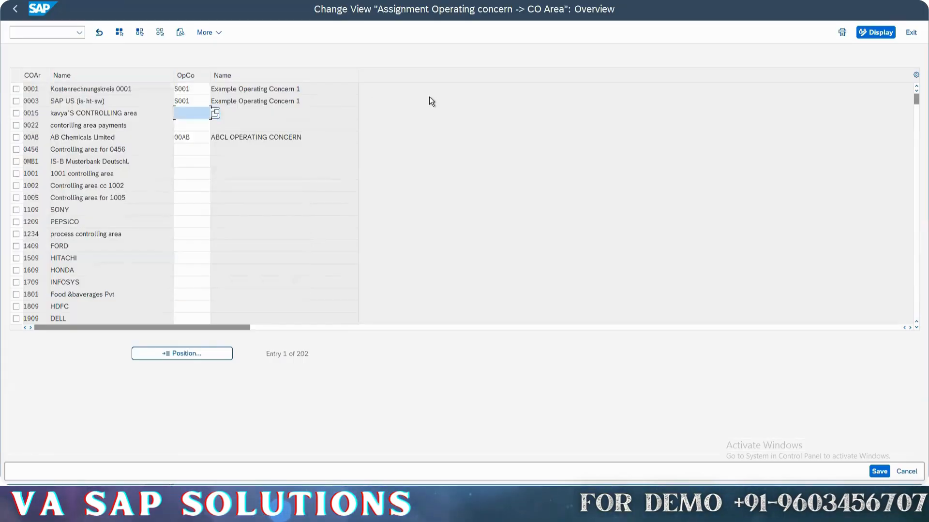
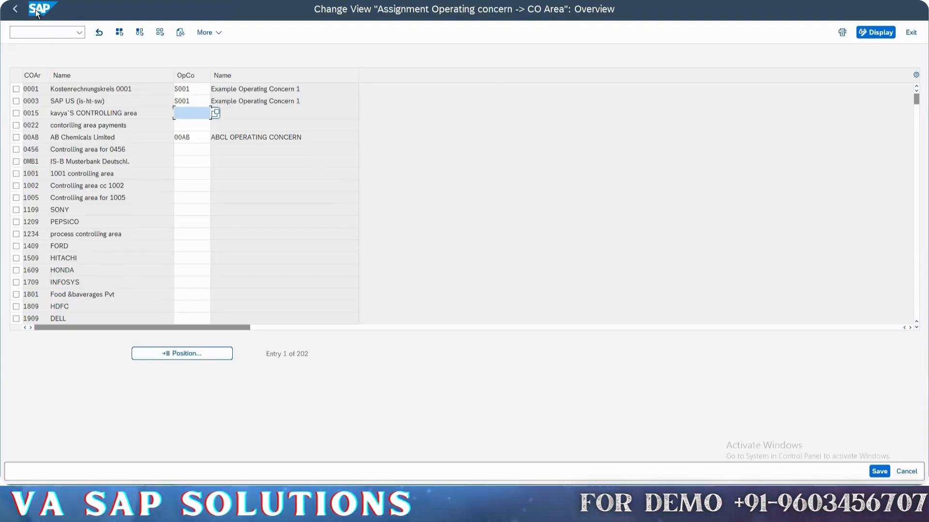
# Step: Return to the customizing structure and collapse the Definition, Assignment and Enterprise Structure nodes
pyautogui.click(15, 10)
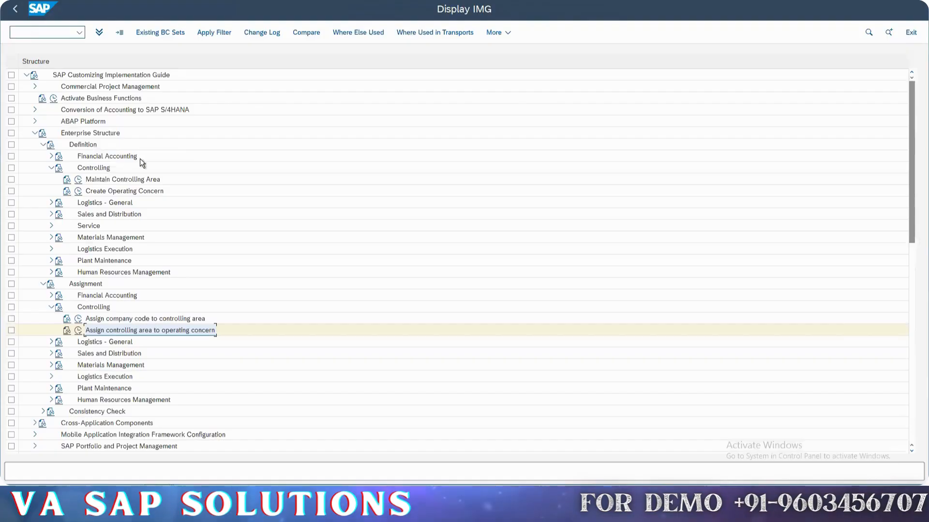
pyautogui.click(50, 167)
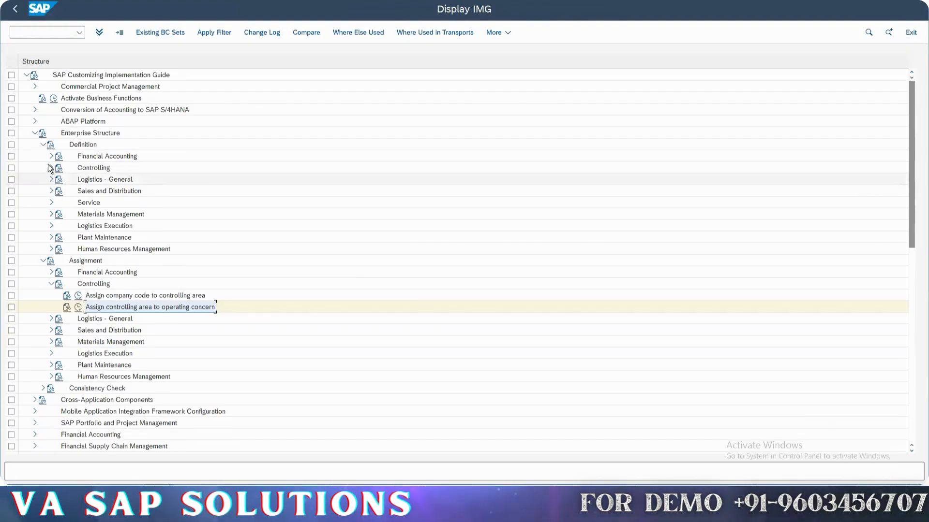
pyautogui.click(43, 144)
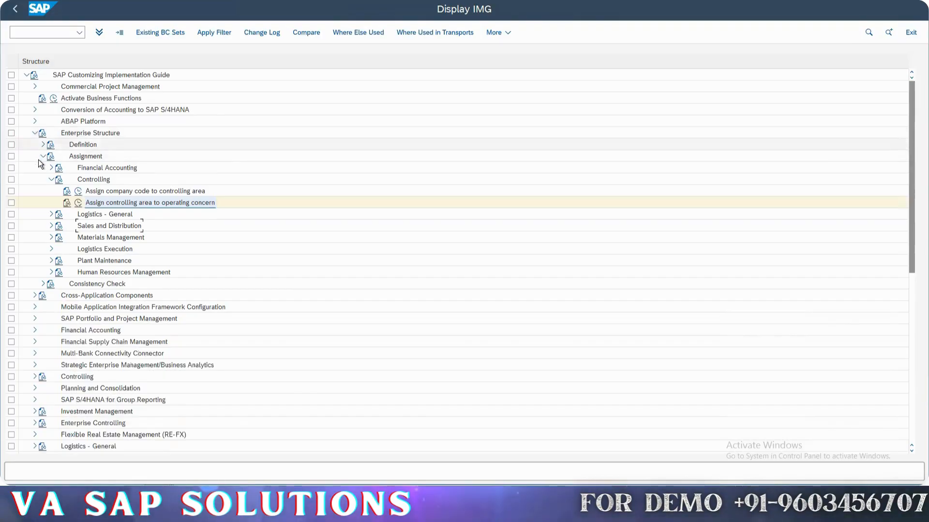
pyautogui.click(43, 156)
pyautogui.click(34, 133)
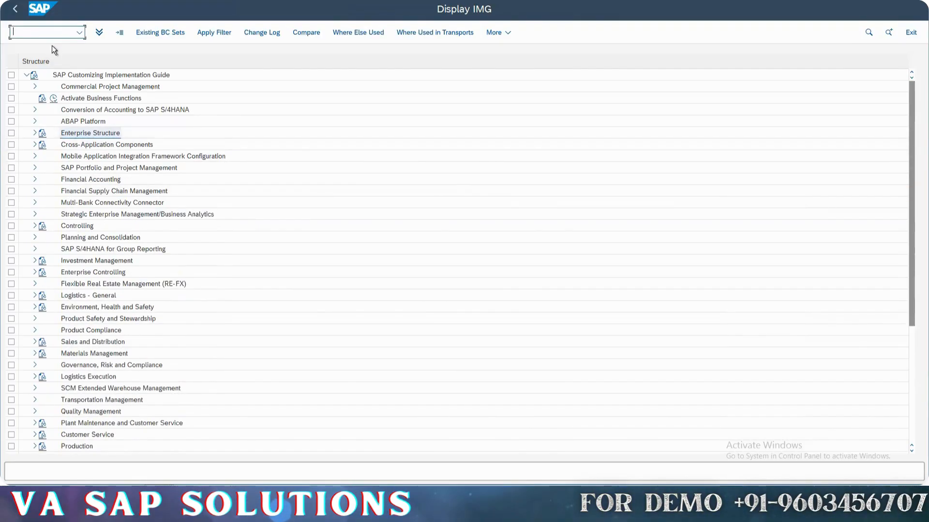
# Step: Switch to transaction FS00 for central G/L account editing
pyautogui.write('/N')
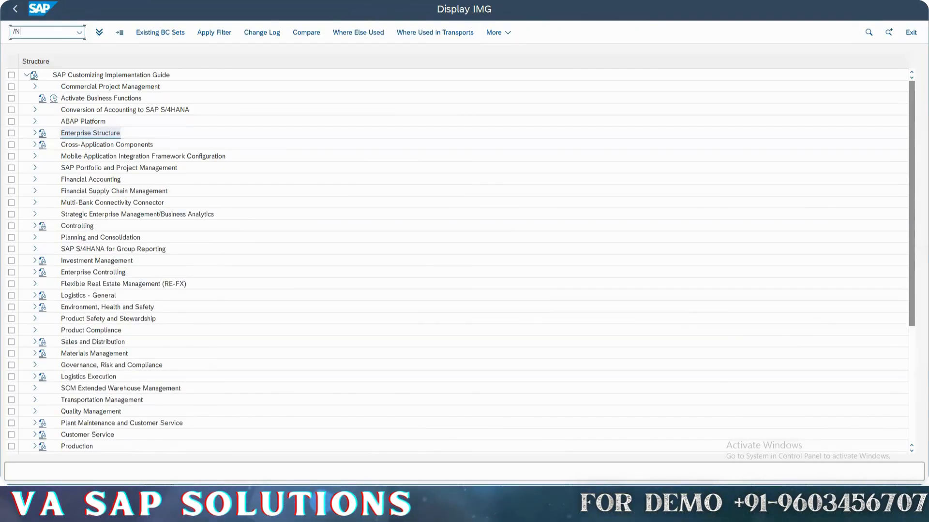
pyautogui.write('FS00')
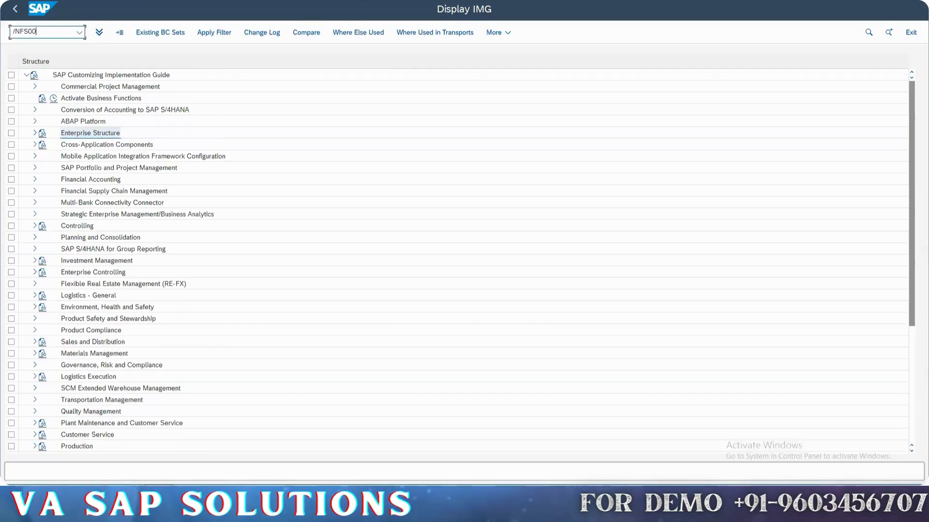
pyautogui.press('Return')
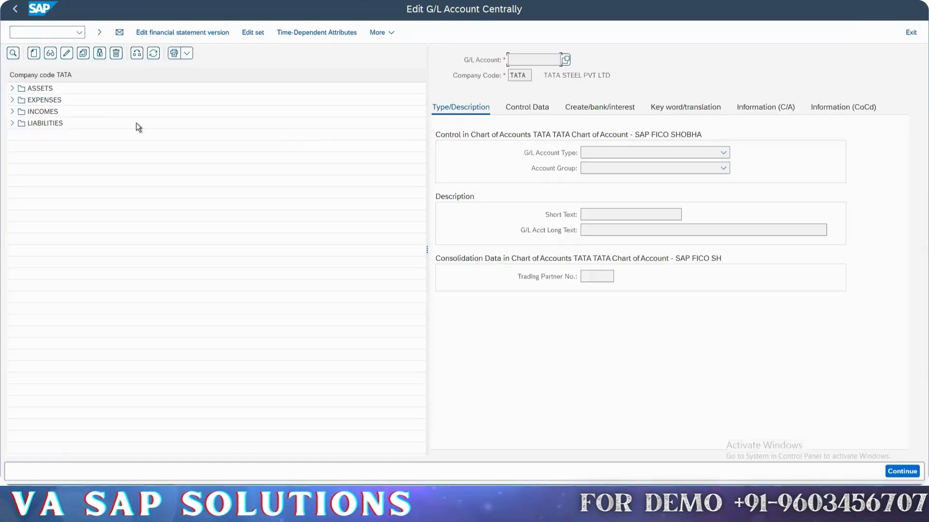
# Step: Refresh the G/L account tree and try to change its company code to VAYT
pyautogui.click(152, 55)
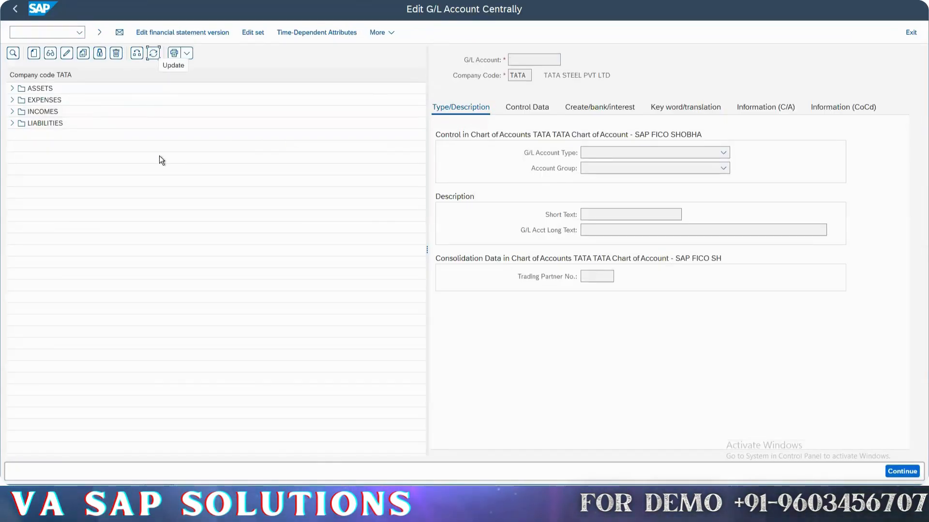
pyautogui.click(136, 53)
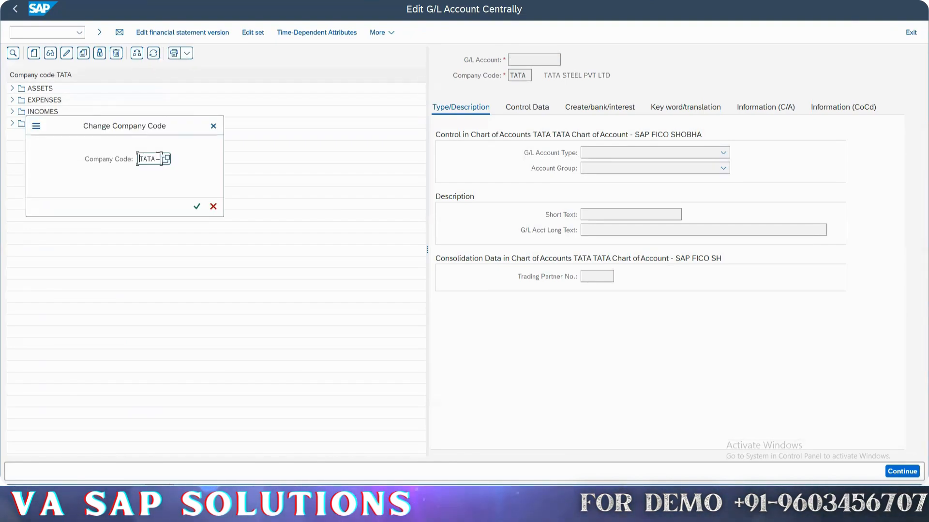
pyautogui.write('VAYT')
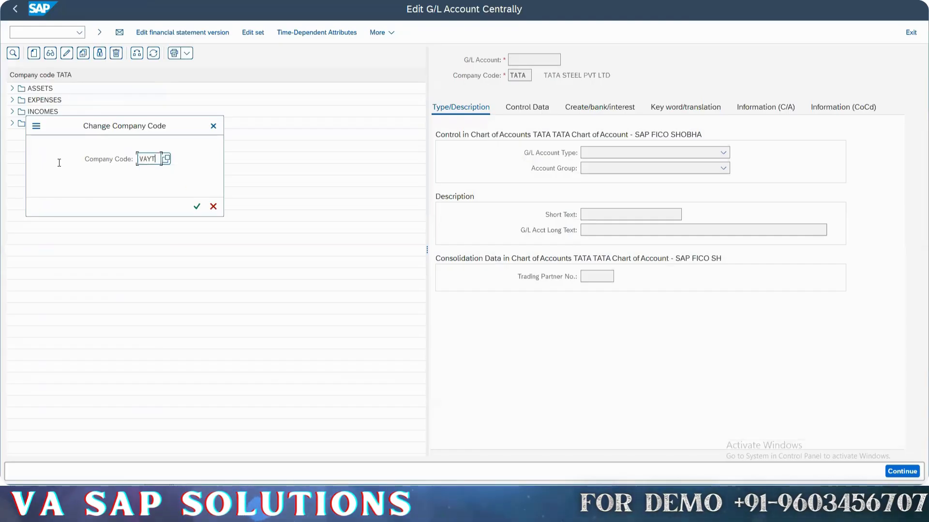
pyautogui.press('Return')
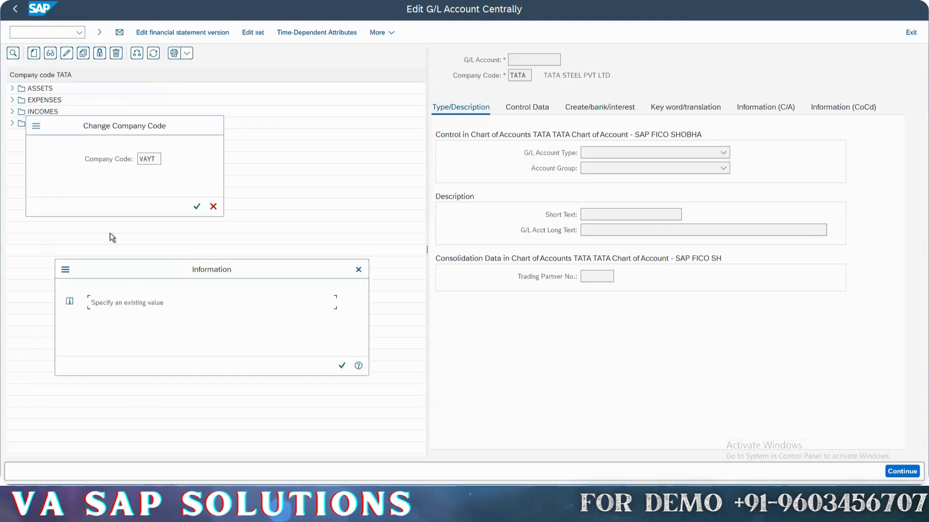
pyautogui.press('Return')
pyautogui.press('Escape')
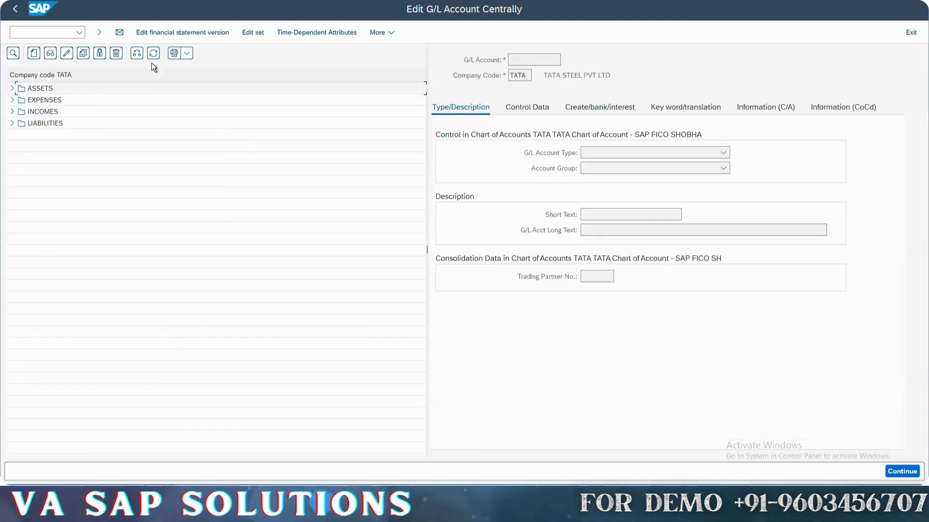
# Step: Change the G/L account tree's company code to HP00
pyautogui.click(138, 54)
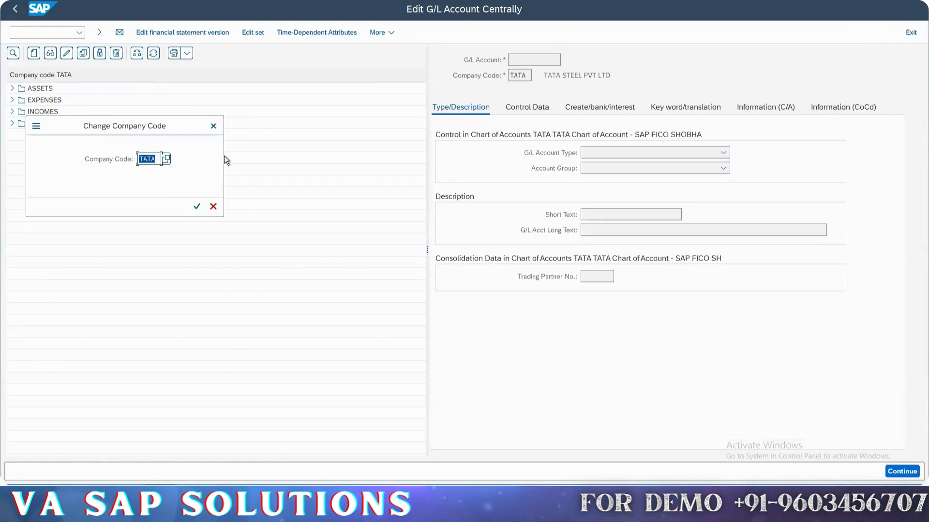
pyautogui.press('BackSpace')
pyautogui.write('H')
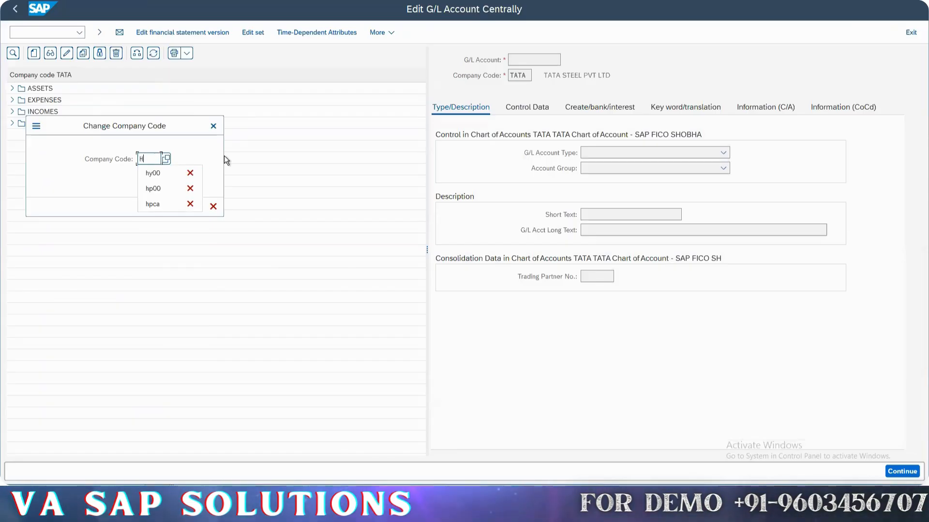
pyautogui.write('P00')
pyautogui.press('Return')
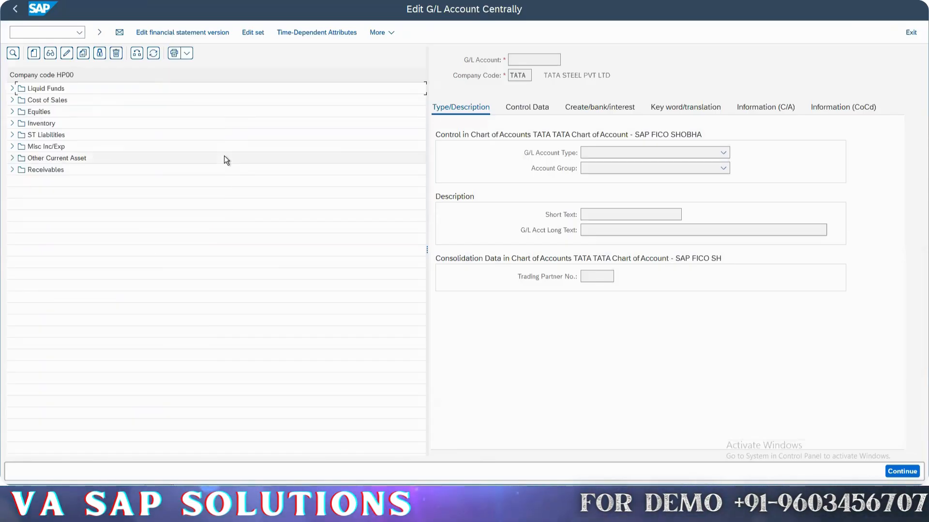
# Step: Try to copy the Cash Unmaped Legacy account under Liquid Funds from company code HP00 to VAYT
pyautogui.doubleClick(97, 90)
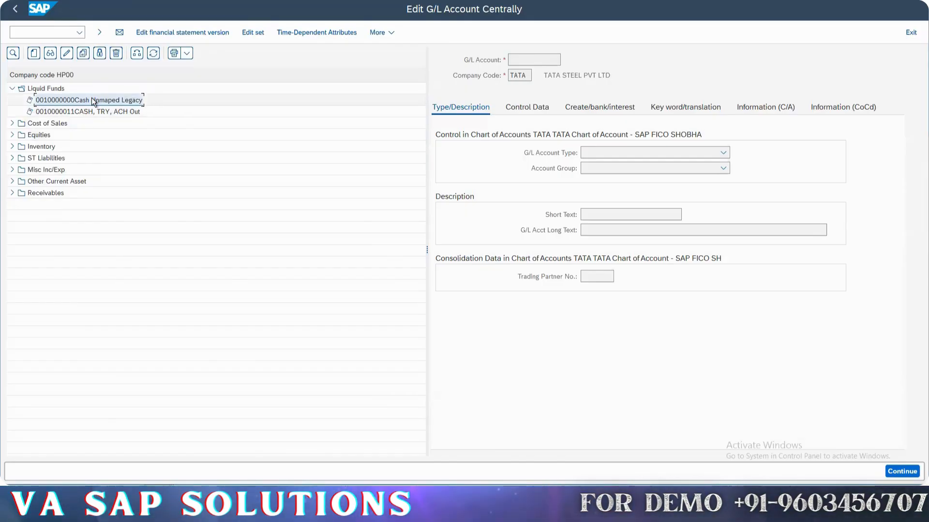
pyautogui.click(83, 53)
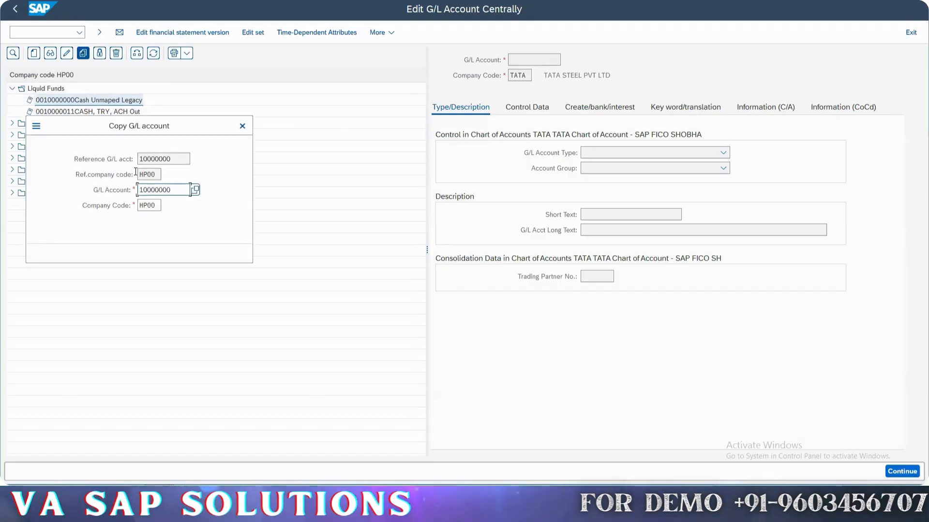
pyautogui.click(159, 205)
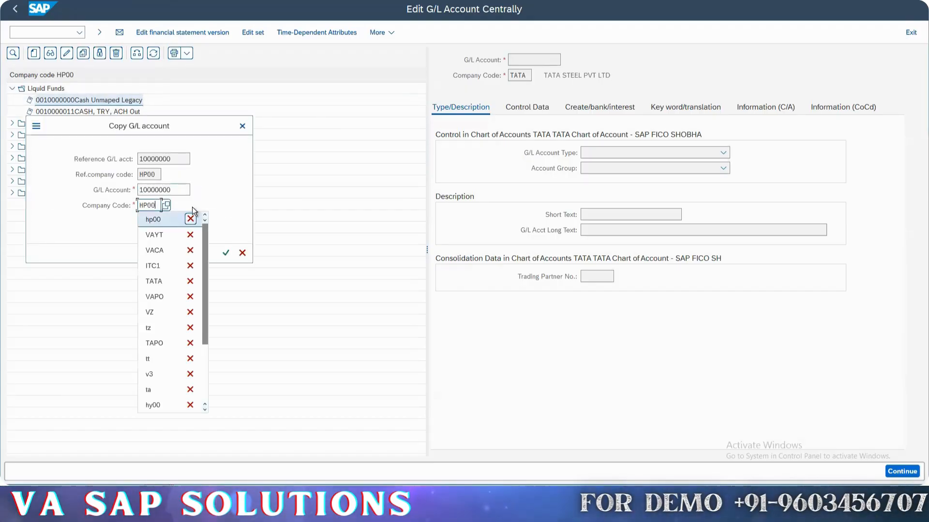
pyautogui.press('Escape')
pyautogui.write('VACA')
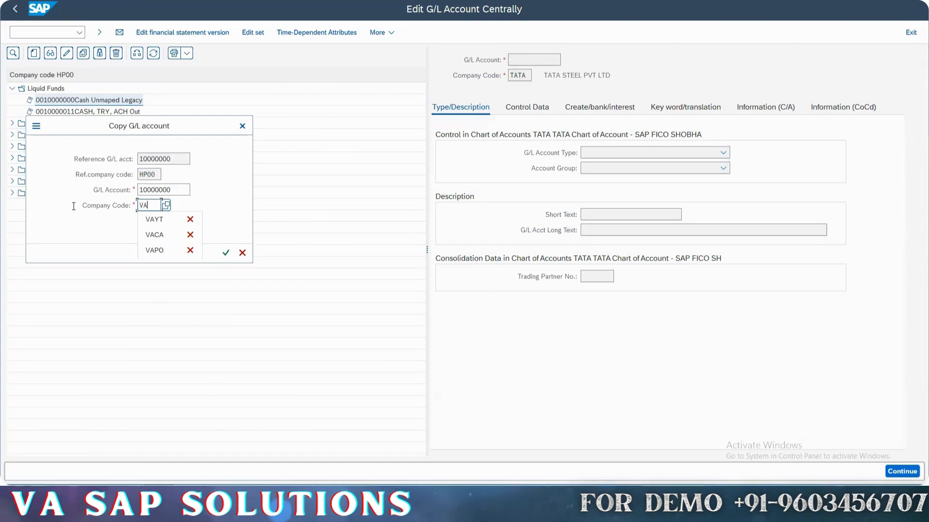
pyautogui.press('Return')
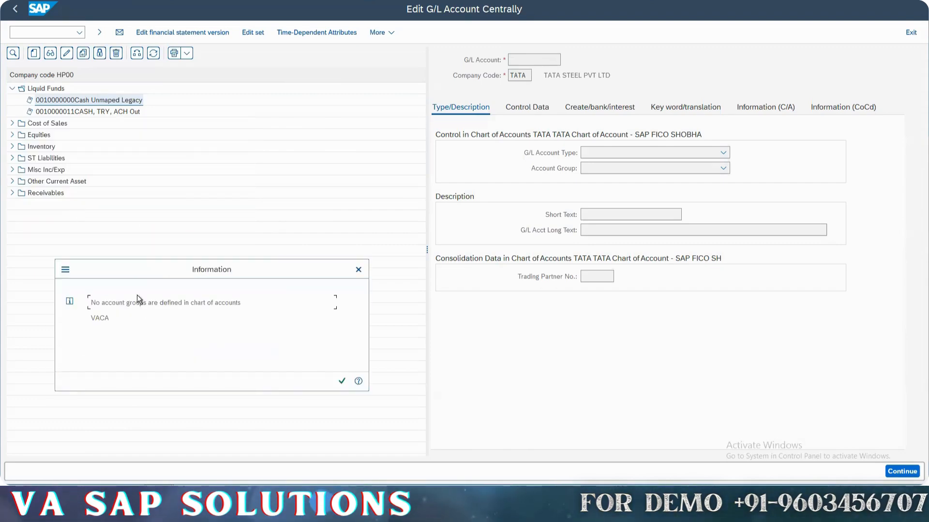
pyautogui.moveTo(119, 305); pyautogui.dragTo(285, 306)
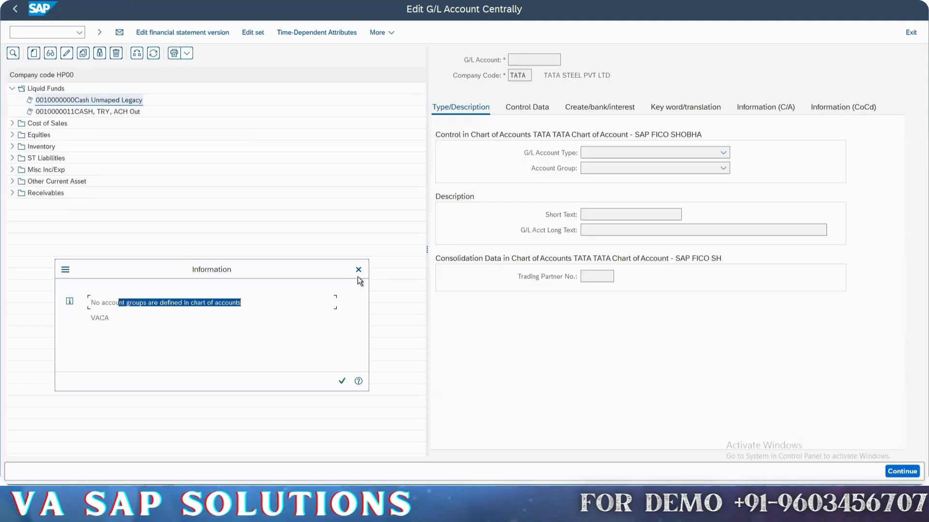
pyautogui.click(358, 270)
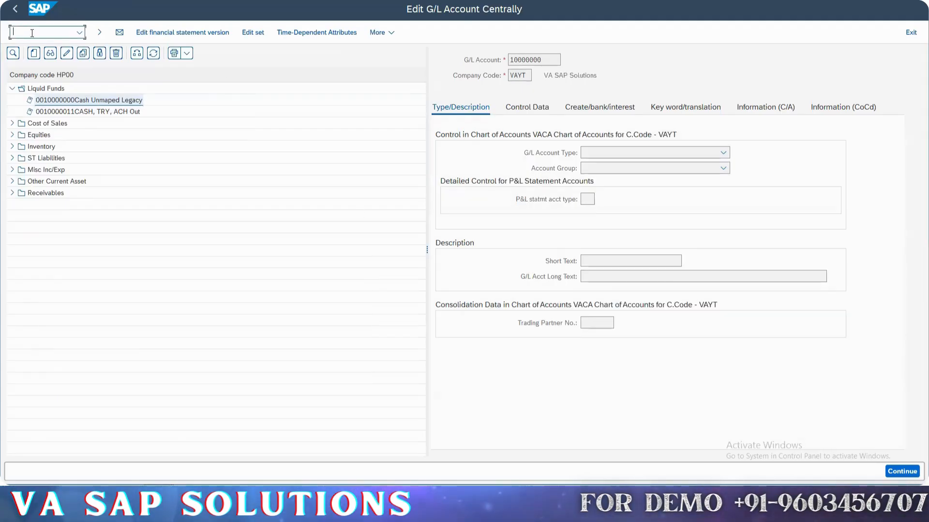
# Step: Switch to transaction SPRO and display the SAP Reference IMG
pyautogui.write('/N')
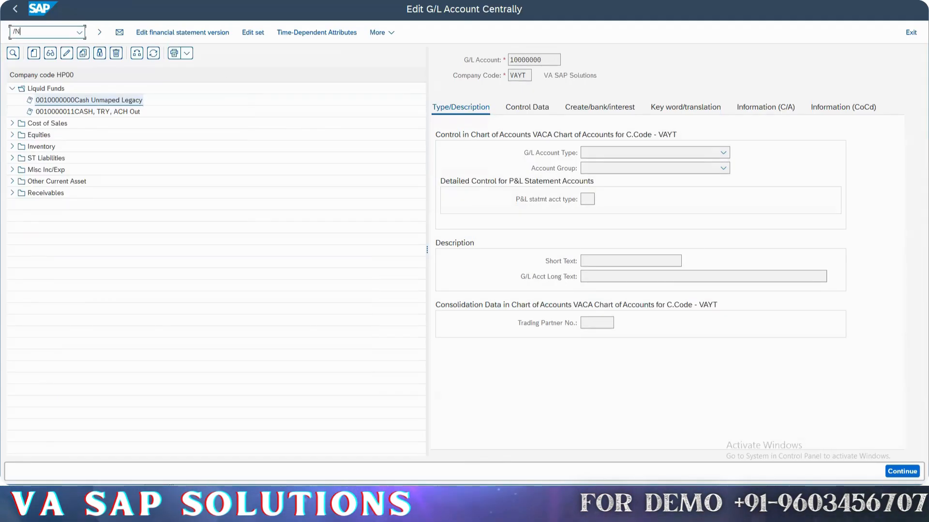
pyautogui.write('SPRO')
pyautogui.press('Return')
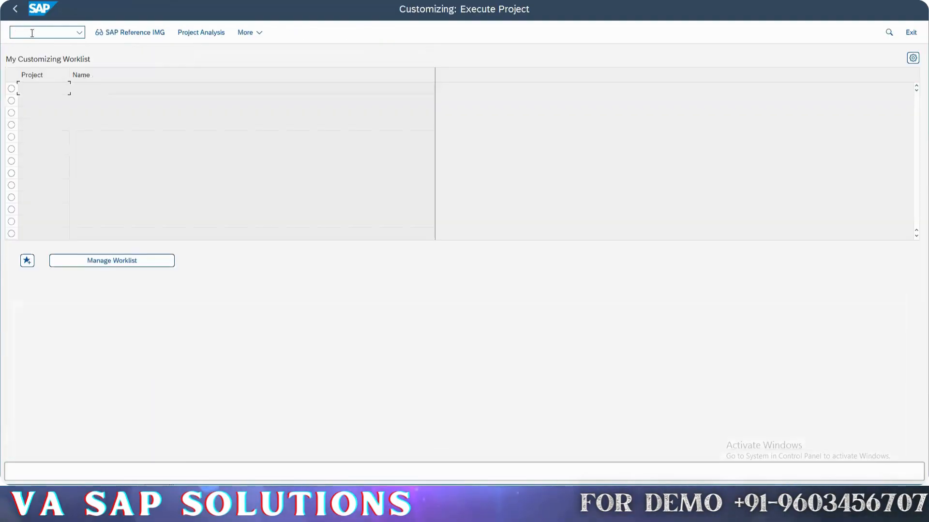
pyautogui.click(129, 33)
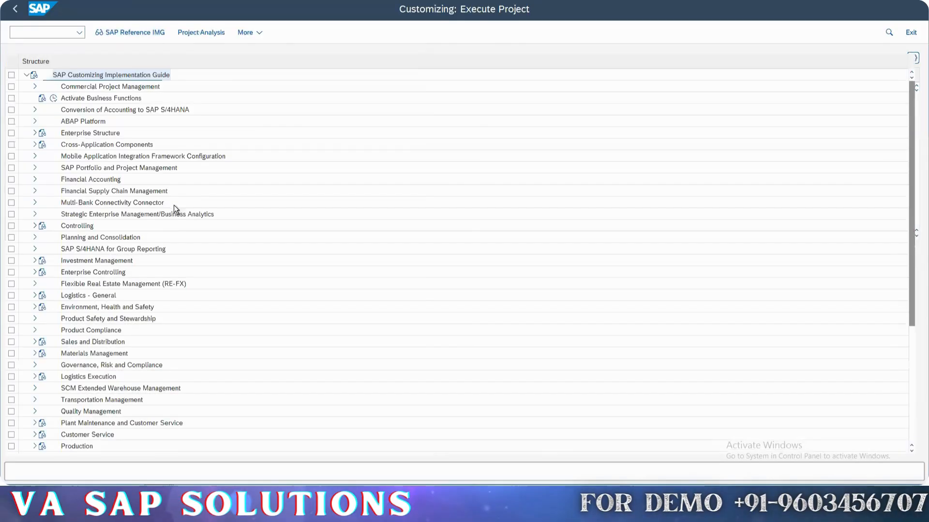
# Step: Expand Financial Accounting, General Ledger Accounting and Master Data down to the G/L Accounts node's contents
pyautogui.doubleClick(71, 180)
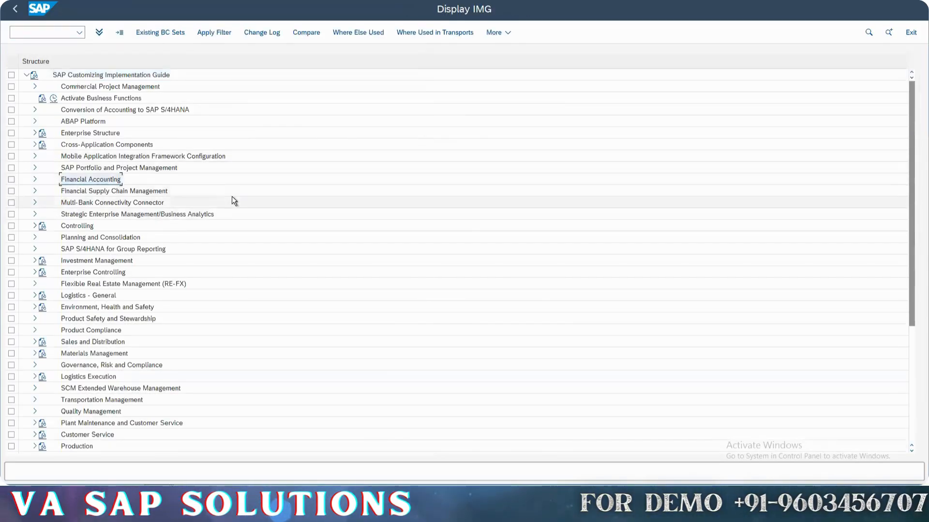
pyautogui.press('Down')
pyautogui.press('Down')
pyautogui.press('Down')
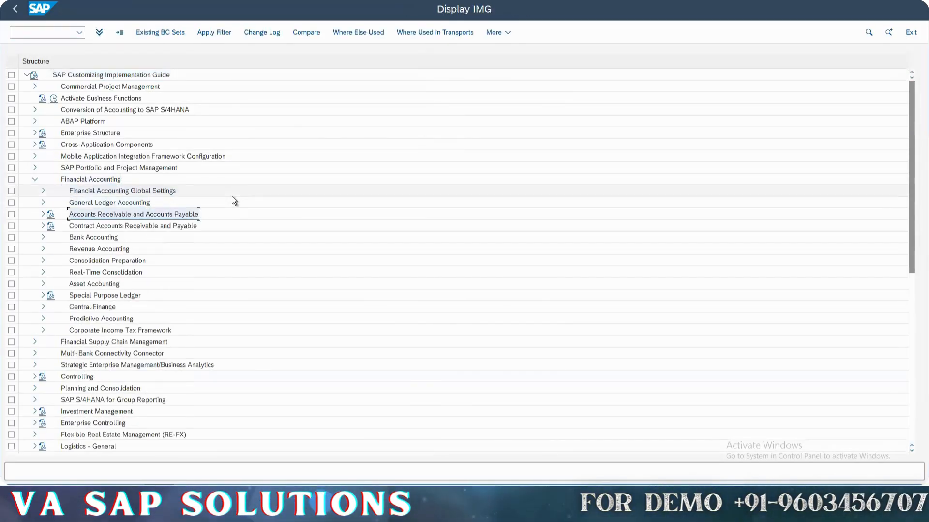
pyautogui.press('Up')
pyautogui.press('Right')
pyautogui.press('Down')
pyautogui.press('Down')
pyautogui.press('Up')
pyautogui.press('Right')
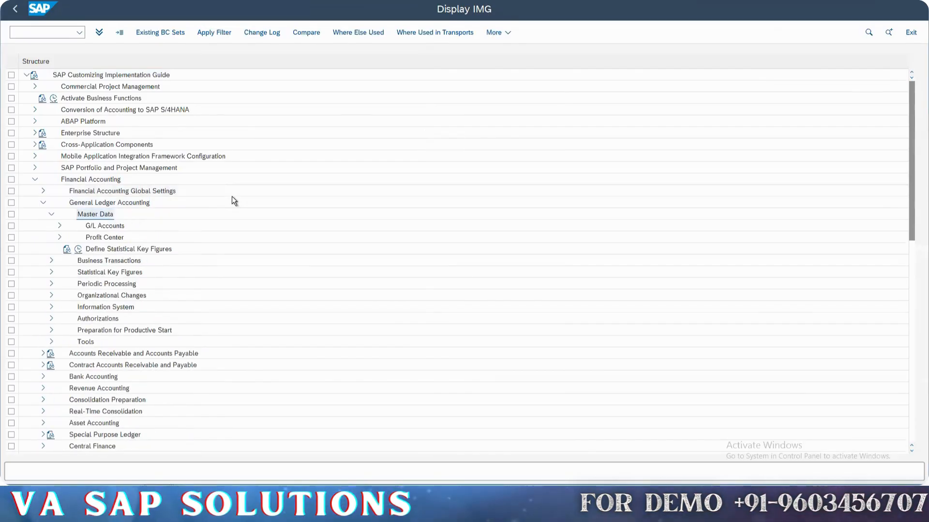
pyautogui.press('Down')
pyautogui.press('Right')
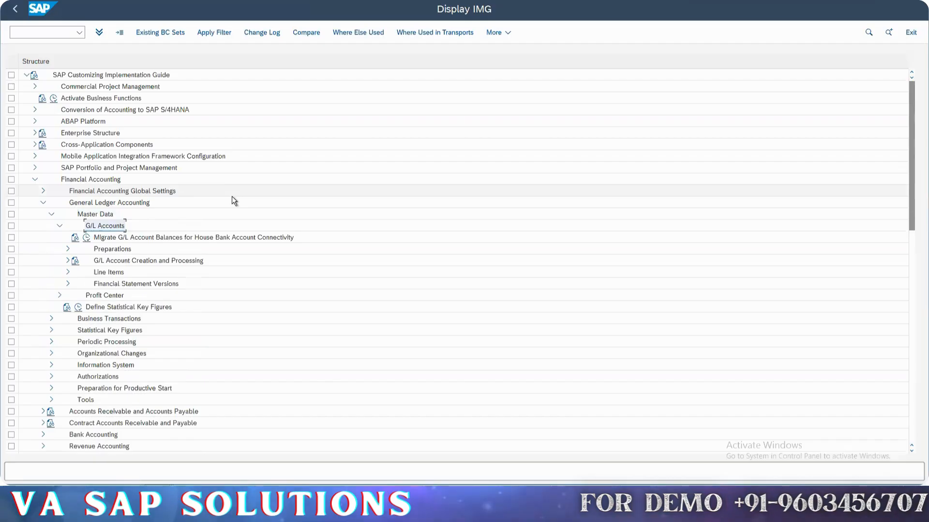
# Step: Expand Preparations under G/L Accounts and execute the Define Account Group activity
pyautogui.press('Down')
pyautogui.press('Down')
pyautogui.press('Right')
pyautogui.press('Down')
pyautogui.press('Down')
pyautogui.press('Down')
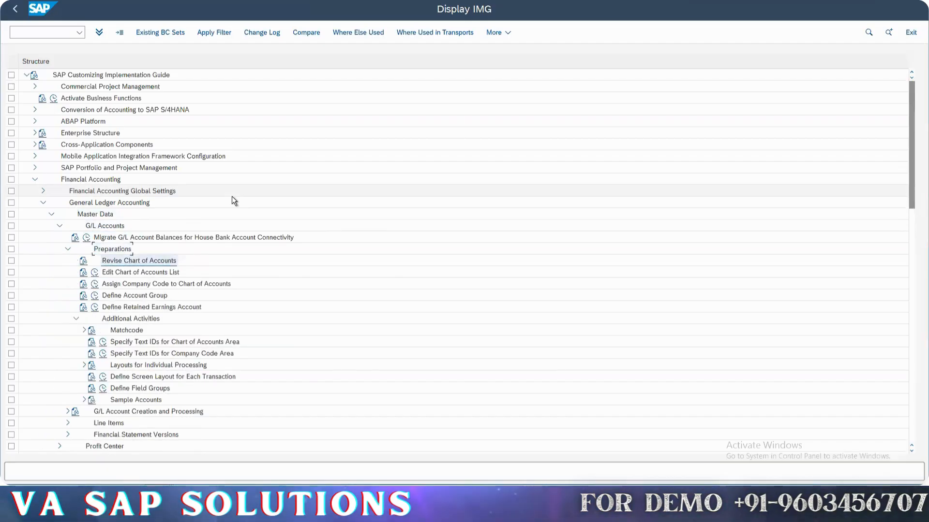
pyautogui.press('Up')
pyautogui.press('Down')
pyautogui.press('Down')
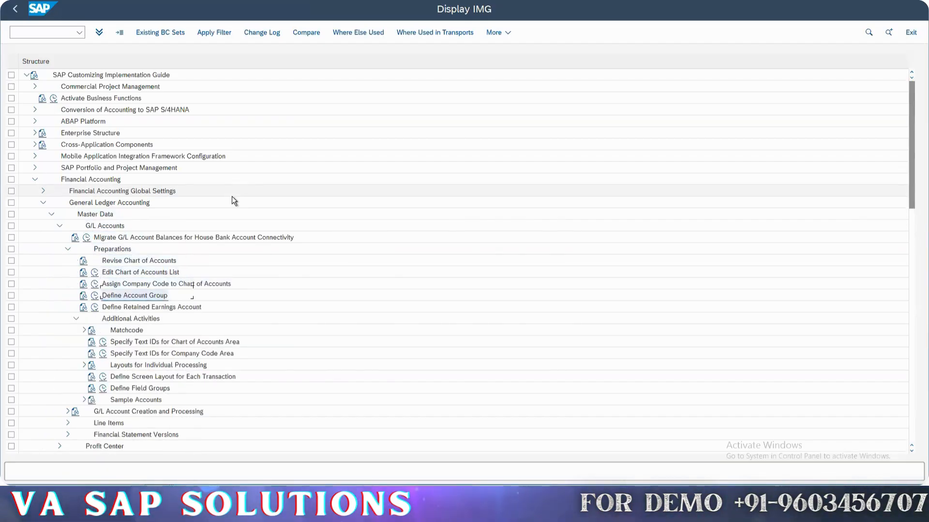
pyautogui.click(94, 295)
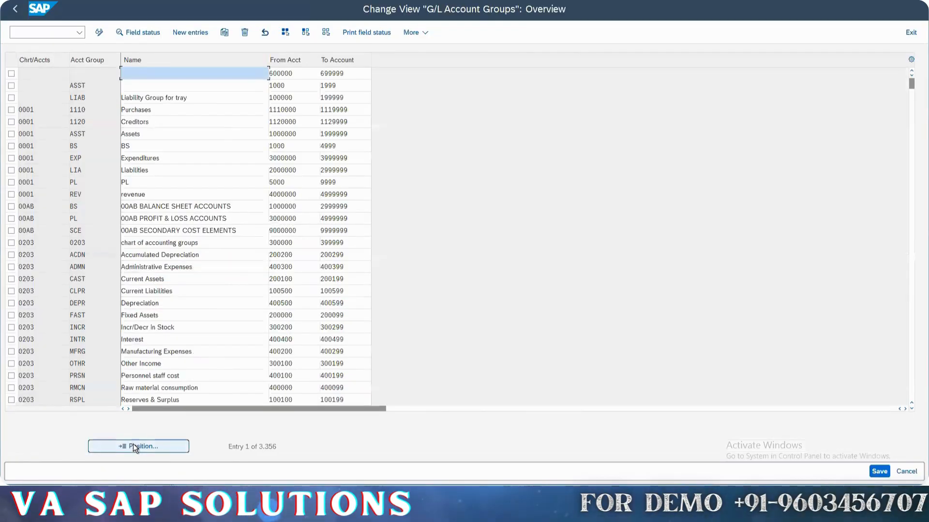
# Step: Check the G/L account group list for existing entries under VAYT and chart of accounts VACA
pyautogui.click(133, 446)
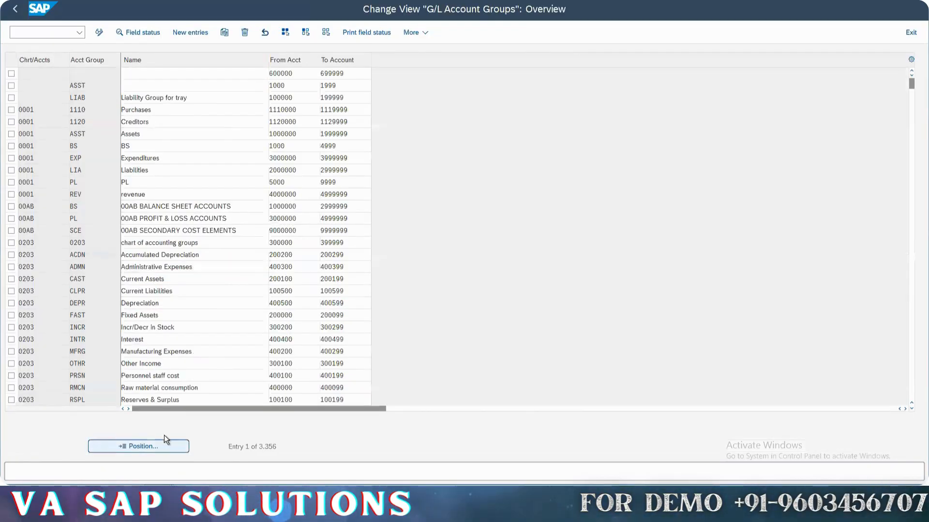
pyautogui.write('vast')
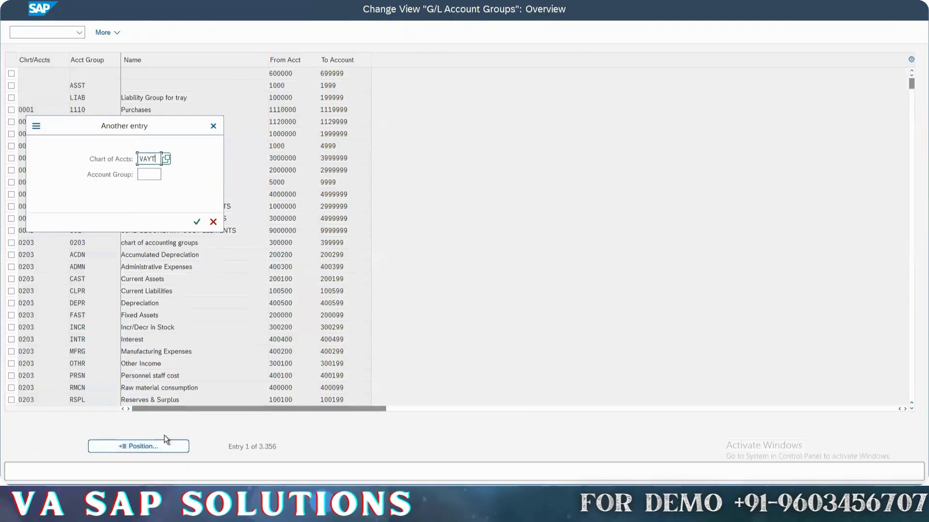
pyautogui.press('Return')
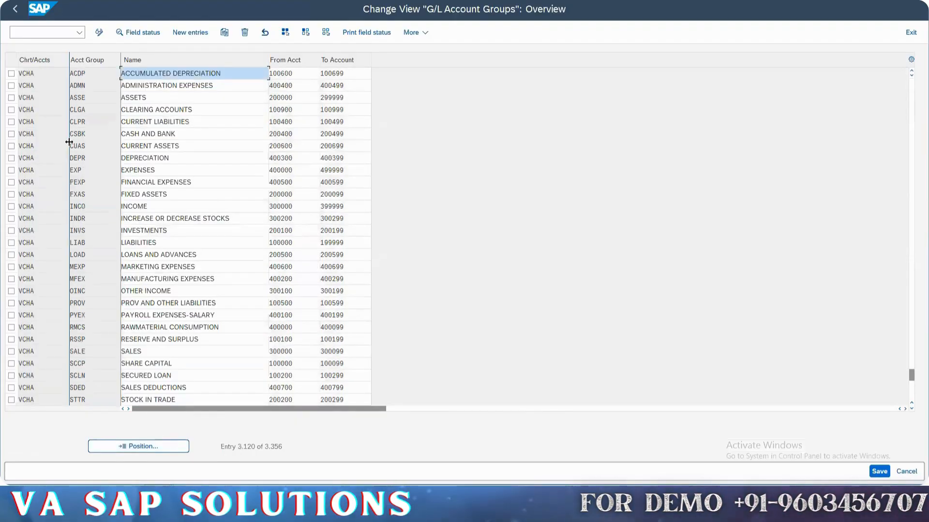
pyautogui.click(151, 448)
pyautogui.write('vaca')
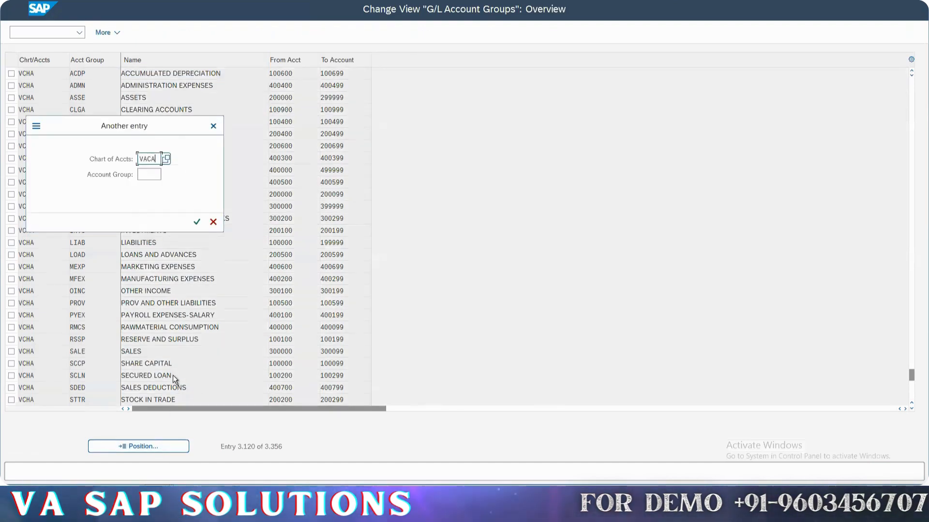
pyautogui.press('Return')
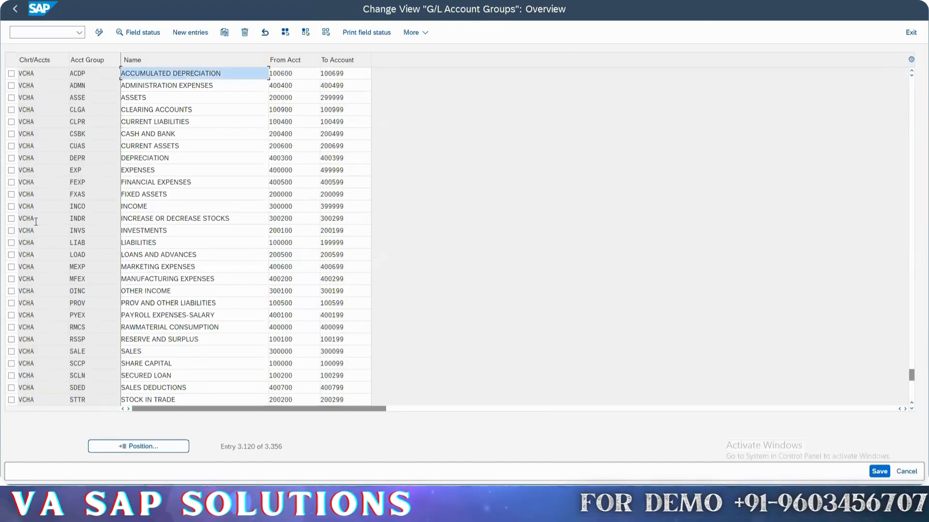
pyautogui.scroll(-2, 98, 340)
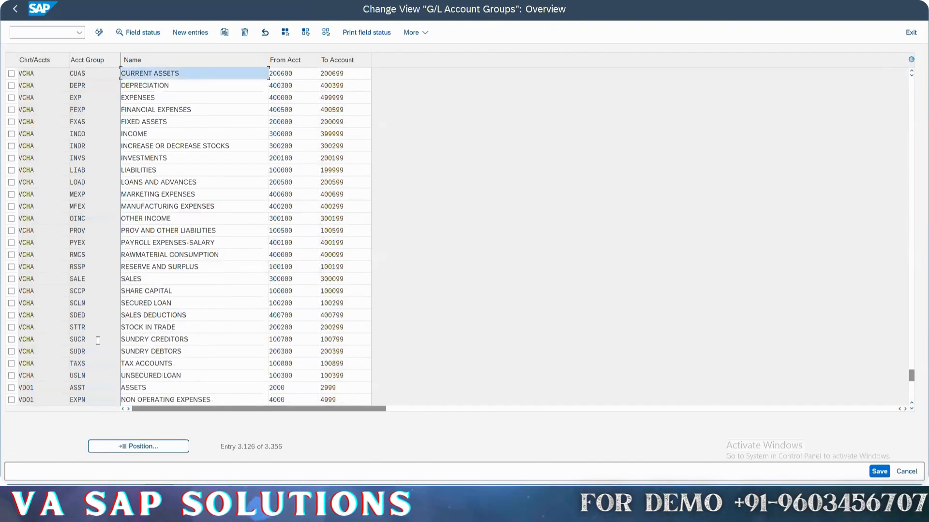
# Step: Position the G/L account group list at chart of accounts HP01
pyautogui.click(140, 446)
pyautogui.write('HP')
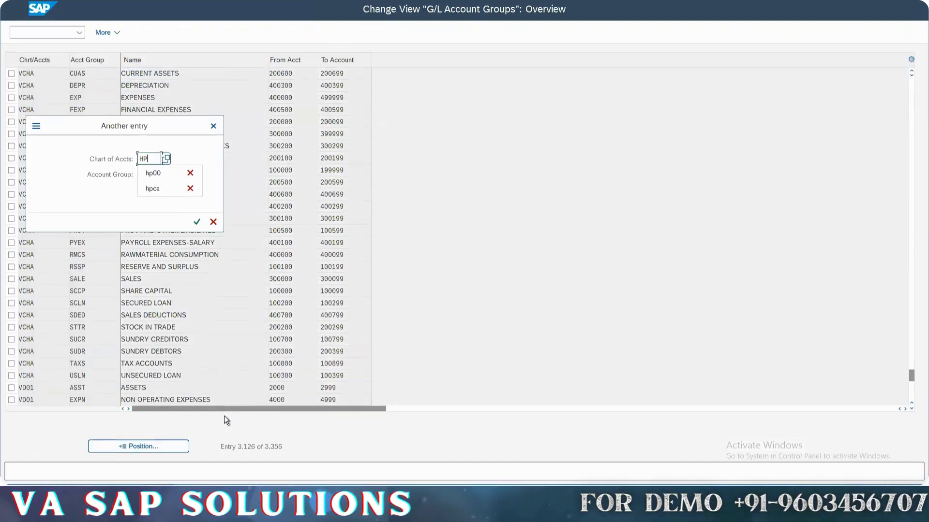
pyautogui.write('01')
pyautogui.press('Return')
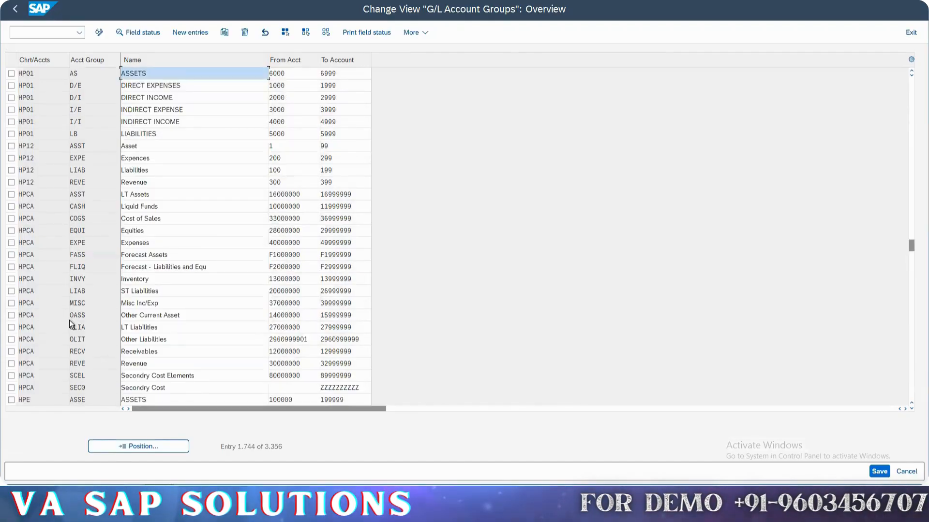
# Step: Select all HPCA account groups from LT Assets through Secondry Cost and start copying them
pyautogui.click(10, 193)
pyautogui.click(12, 206)
pyautogui.click(11, 218)
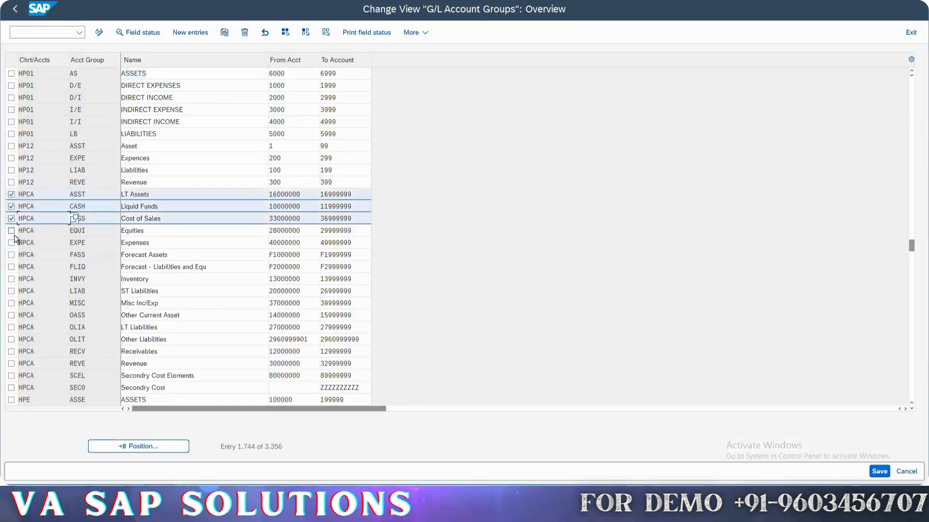
pyautogui.click(11, 230)
pyautogui.click(11, 243)
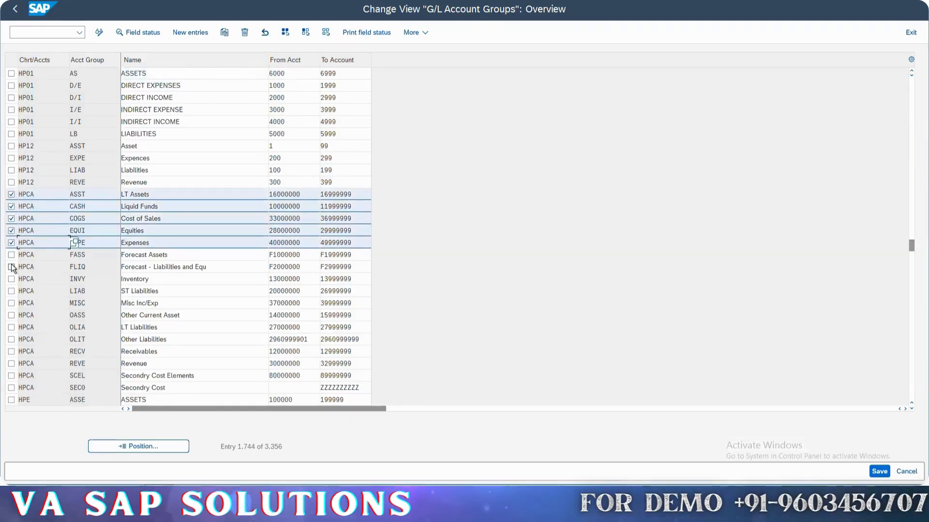
pyautogui.click(11, 255)
pyautogui.click(11, 267)
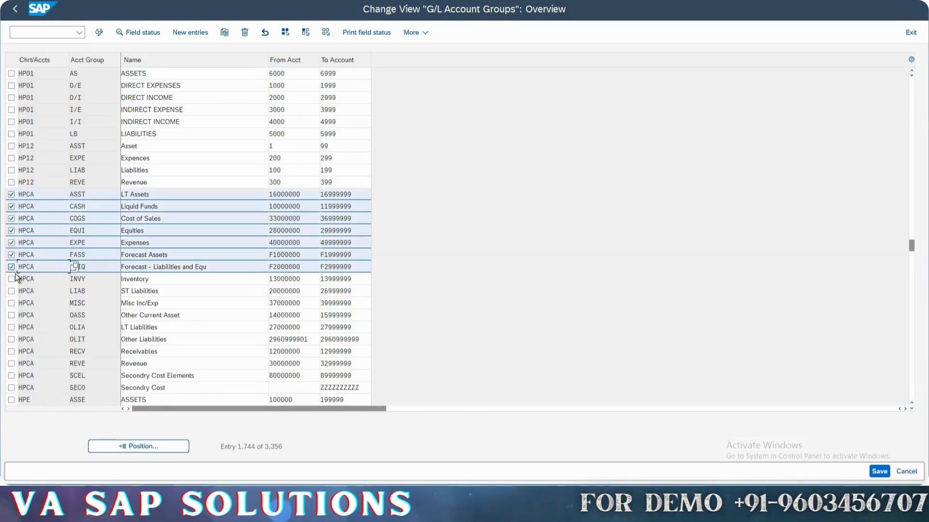
pyautogui.click(11, 279)
pyautogui.click(11, 291)
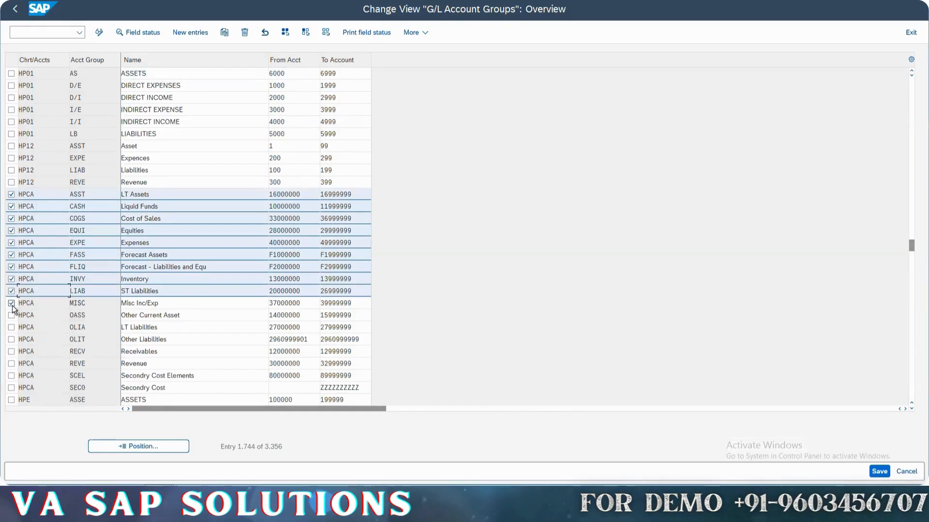
pyautogui.click(11, 303)
pyautogui.click(11, 315)
pyautogui.click(11, 327)
pyautogui.click(11, 339)
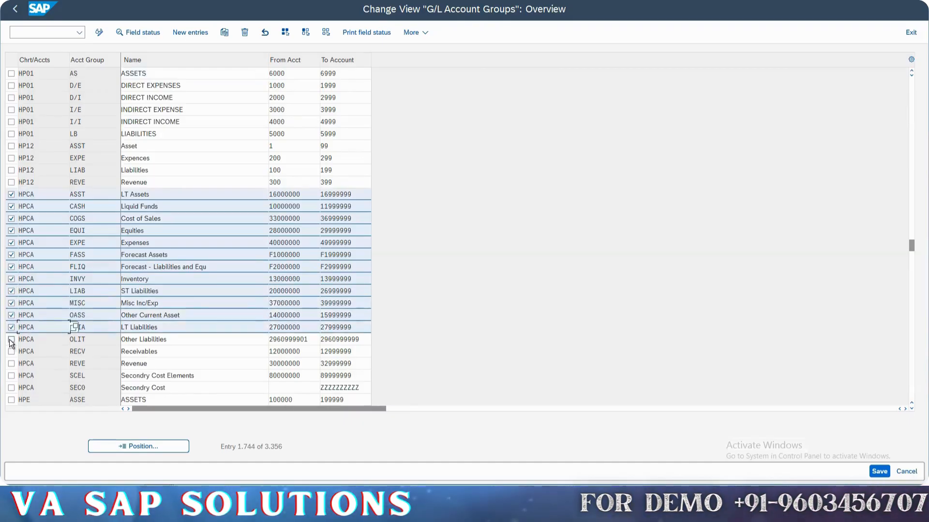
pyautogui.click(11, 351)
pyautogui.click(11, 363)
pyautogui.click(11, 376)
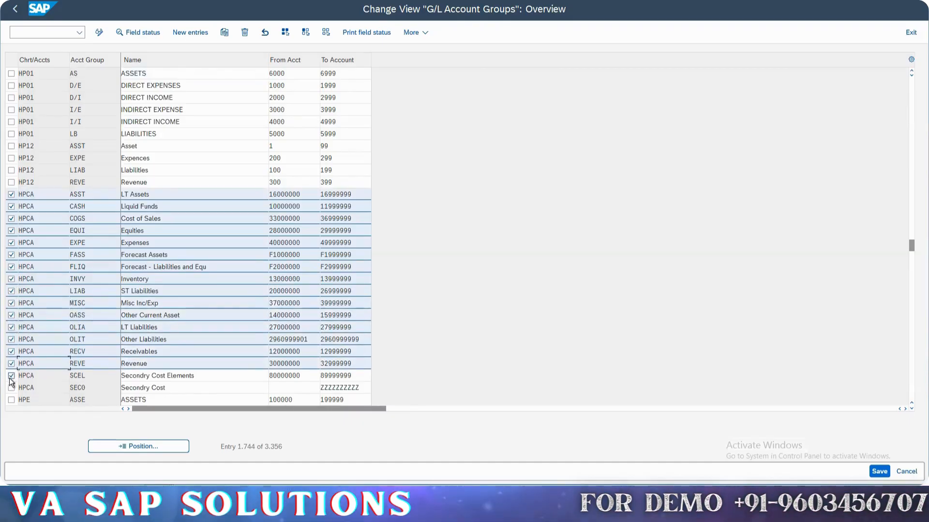
pyautogui.click(11, 387)
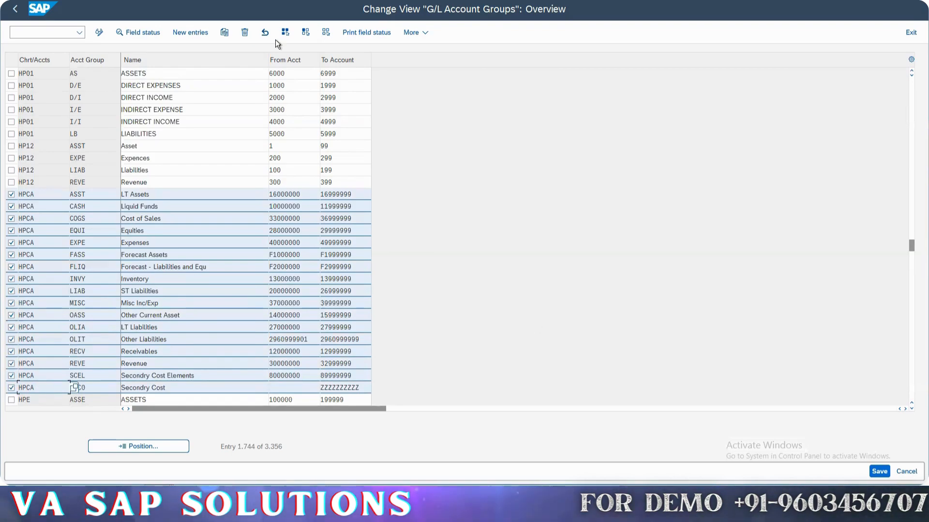
pyautogui.click(224, 32)
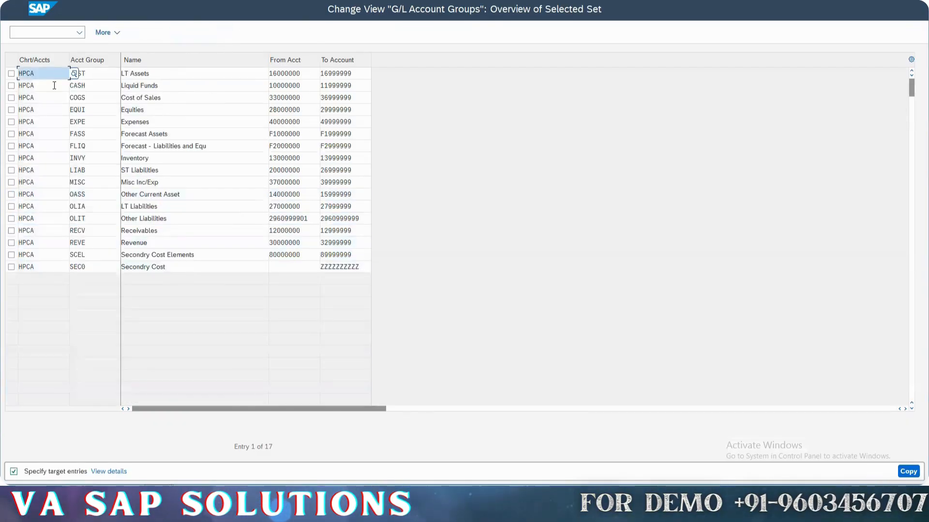
# Step: Set the chart of accounts to VACA for the copied LT Assets and Liquid Funds groups
pyautogui.doubleClick(50, 76)
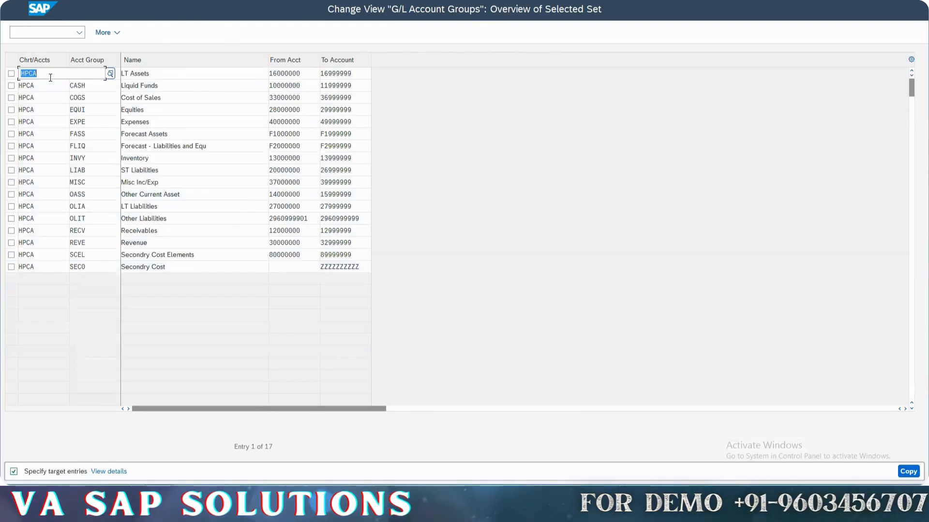
pyautogui.press('Delete')
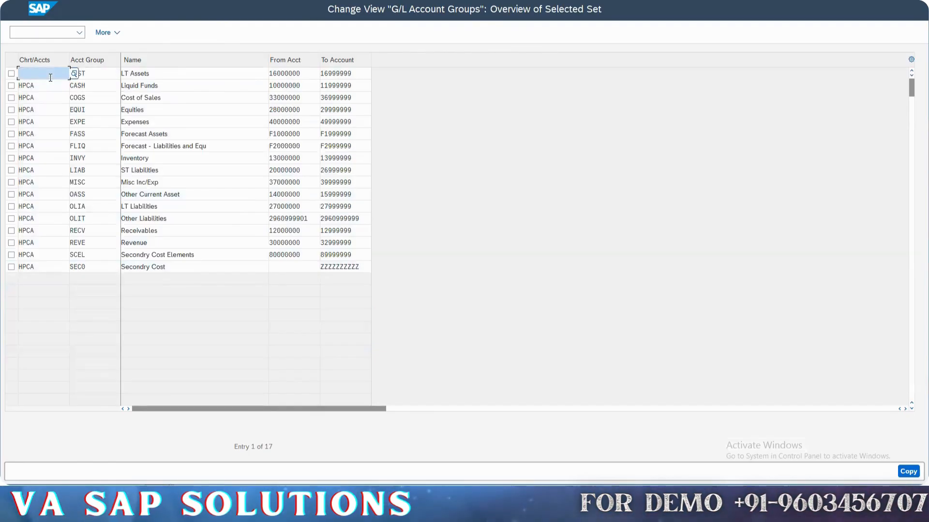
pyautogui.write('VAC')
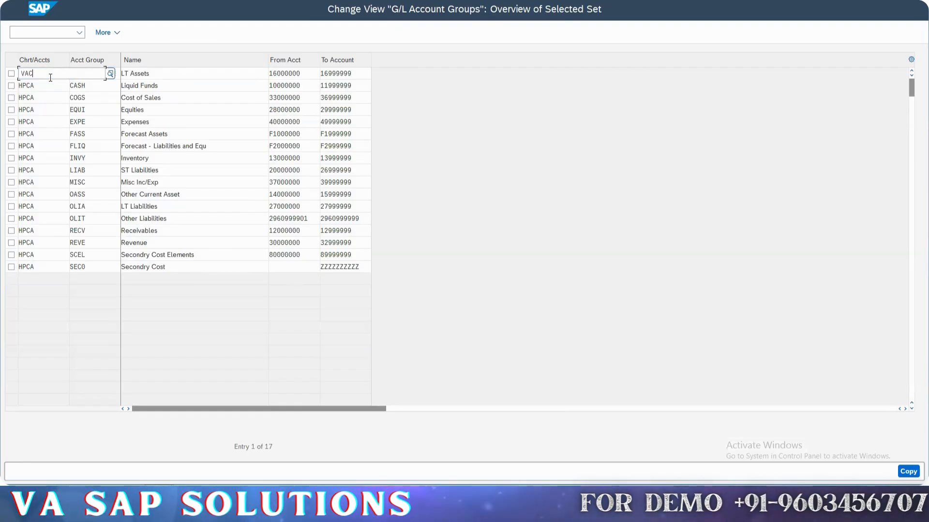
pyautogui.write('A')
pyautogui.press('Tab')
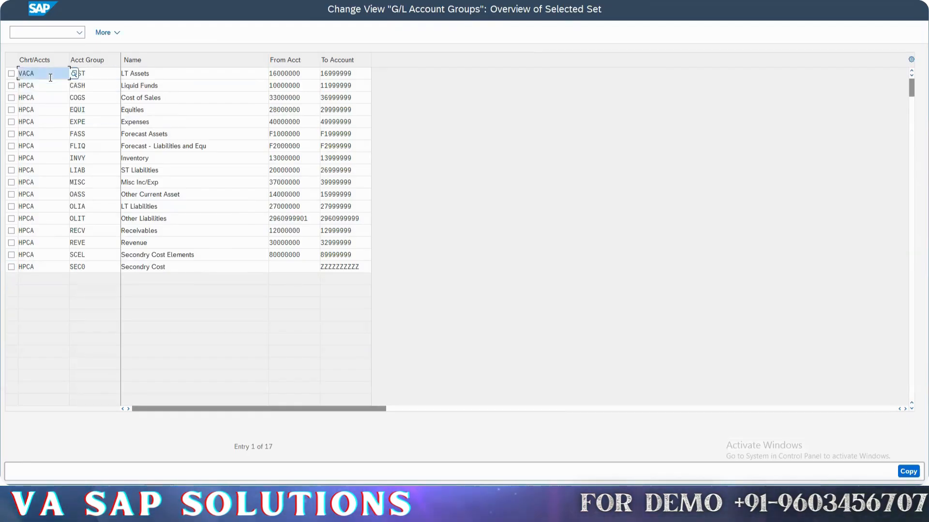
pyautogui.doubleClick(50, 78)
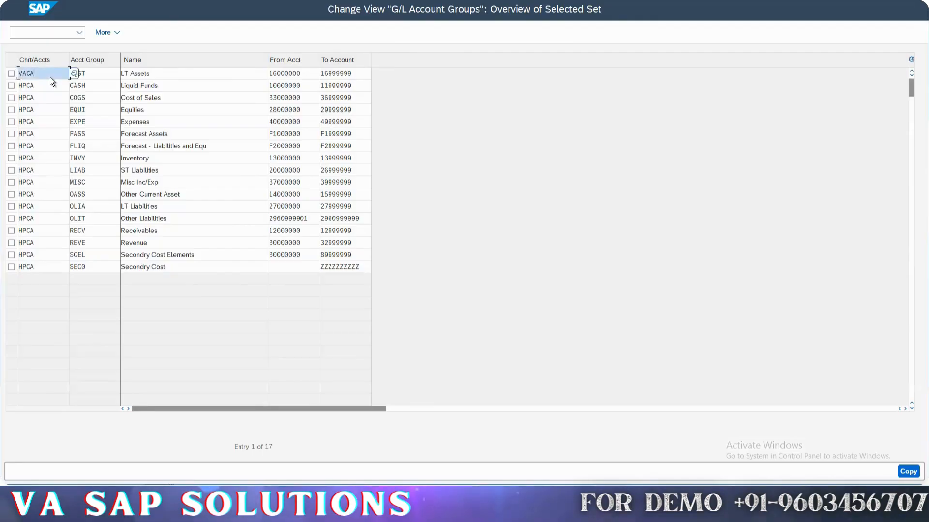
pyautogui.press('Down')
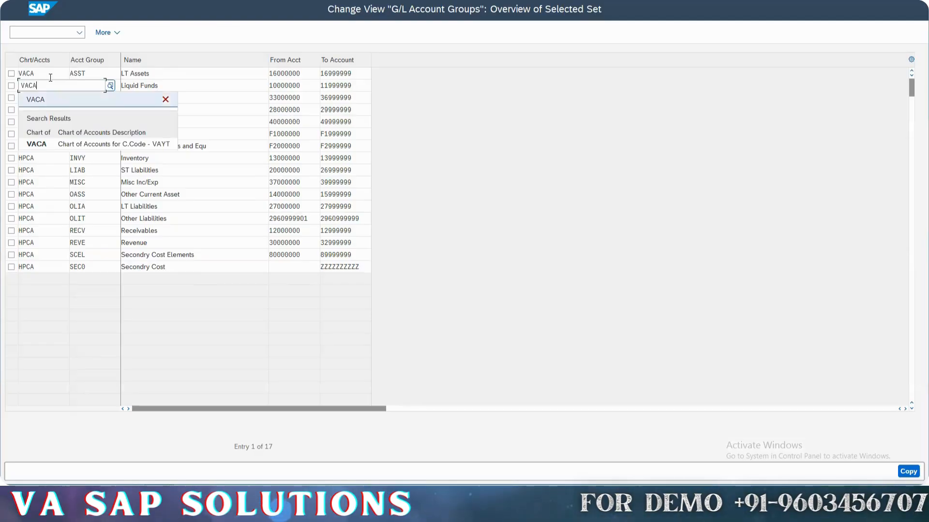
pyautogui.press('Return')
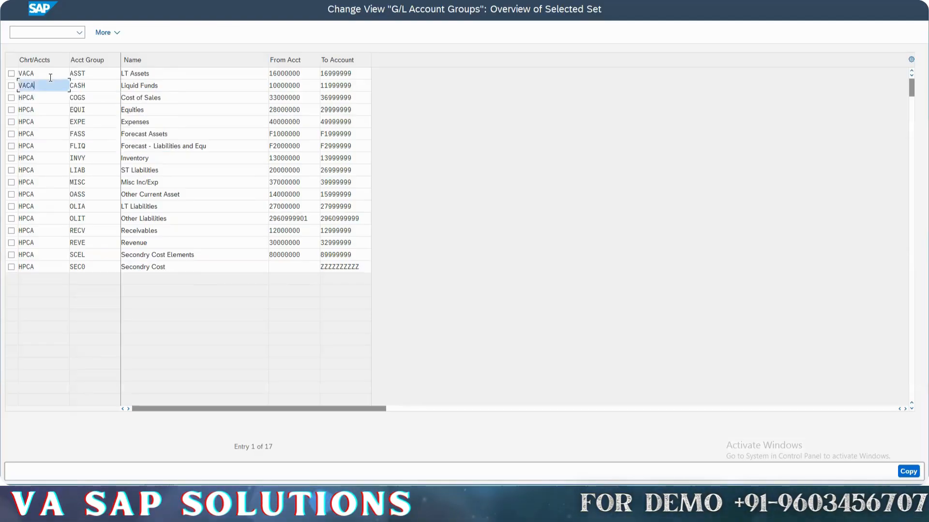
# Step: Set the chart of accounts to VACA for the copied Cost of Sales and Equities groups
pyautogui.press('Down')
pyautogui.write('VACA')
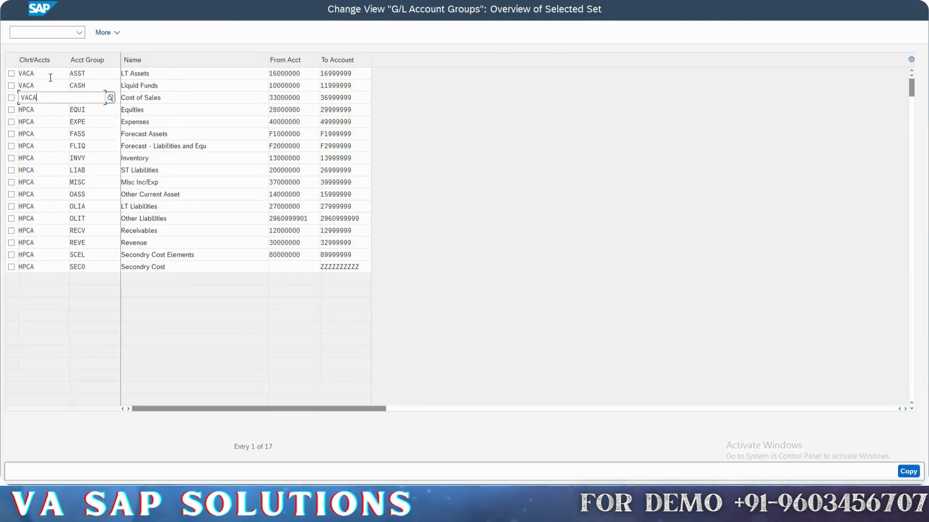
pyautogui.press('Down')
pyautogui.press('Return')
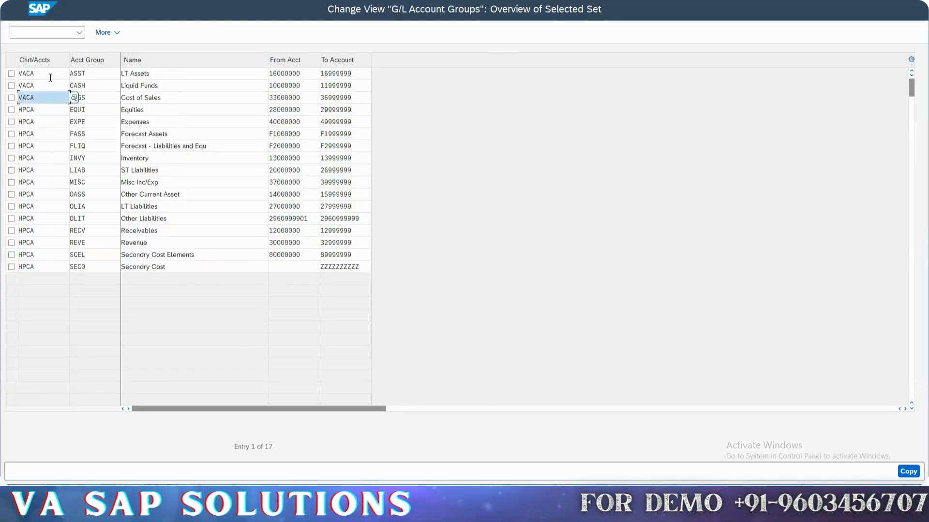
pyautogui.press('Down')
pyautogui.write('VACA')
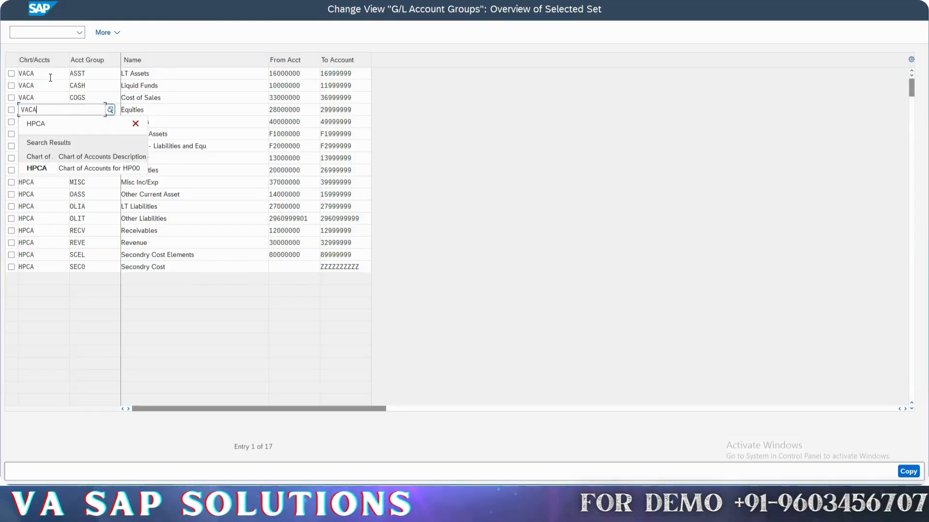
pyautogui.press('Tab')
# Step: Set the chart of accounts to VACA for the copied Expenses, Forecast Assets and Forecast - Liabilities and Equ groups
pyautogui.click(51, 121)
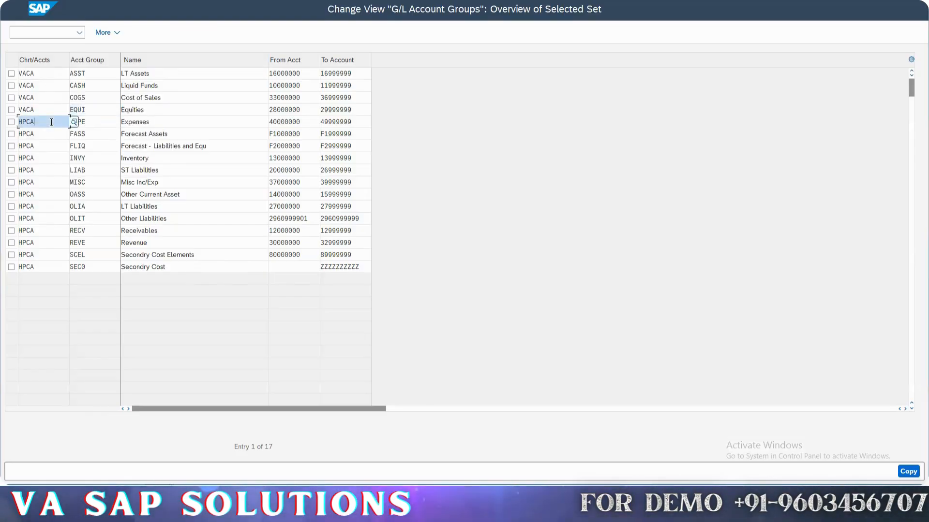
pyautogui.press('Return')
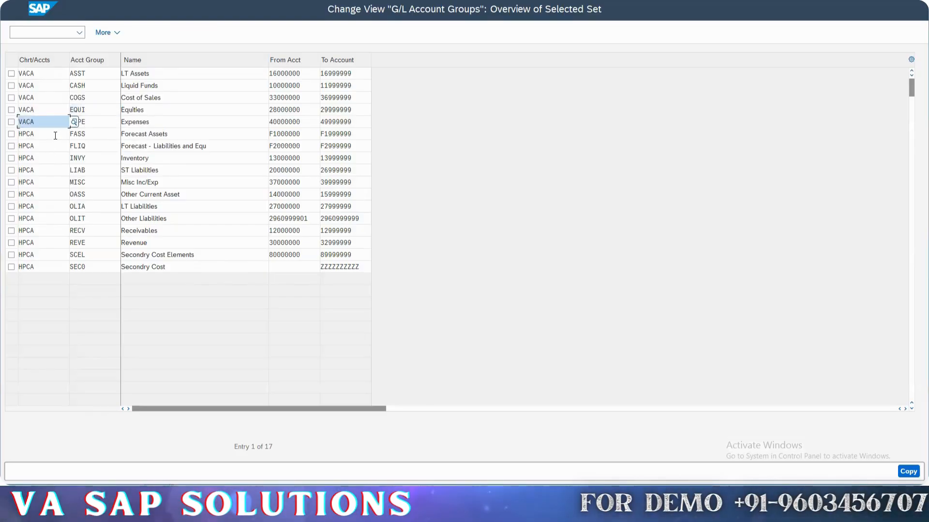
pyautogui.click(55, 136)
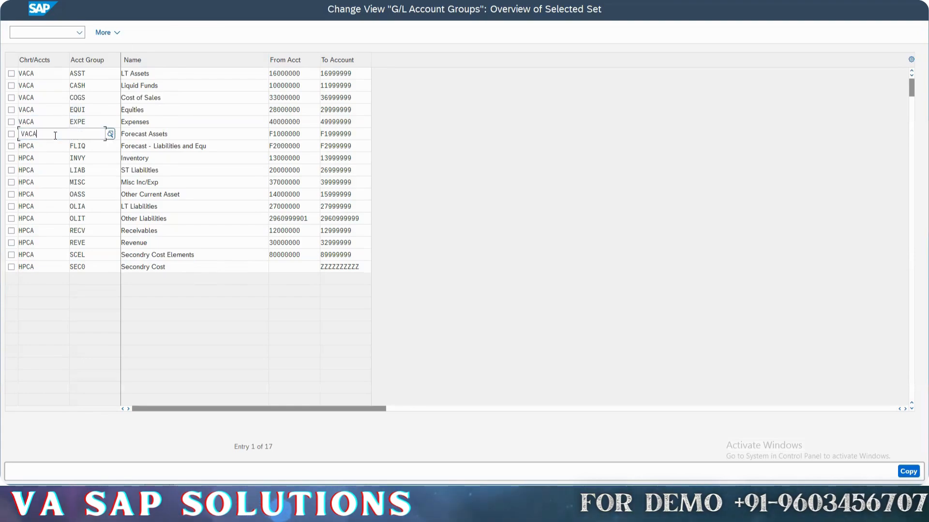
pyautogui.write('VACA')
pyautogui.press('Return')
pyautogui.click(56, 146)
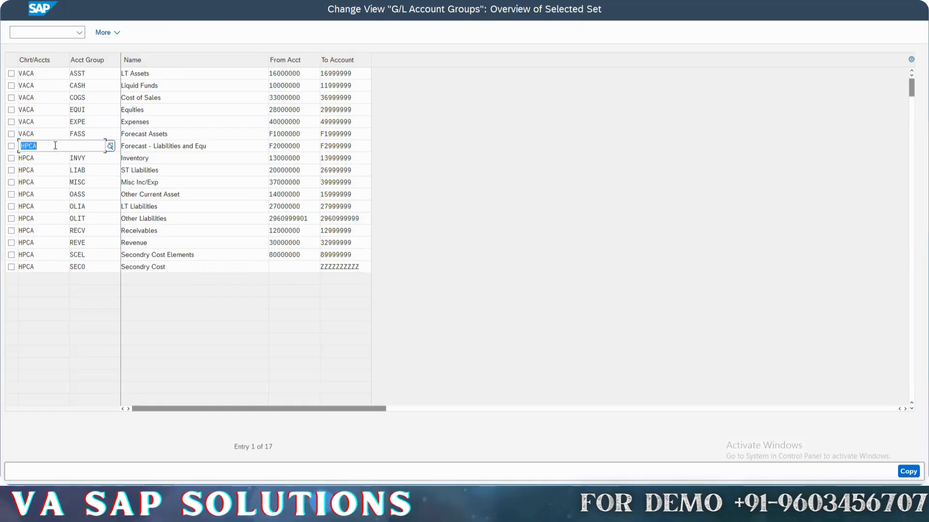
pyautogui.write('VACA')
pyautogui.press('Return')
# Step: Set the chart of accounts to VACA for the copied Inventory, ST Liabilities and Misc Inc/Exp groups
pyautogui.click(48, 154)
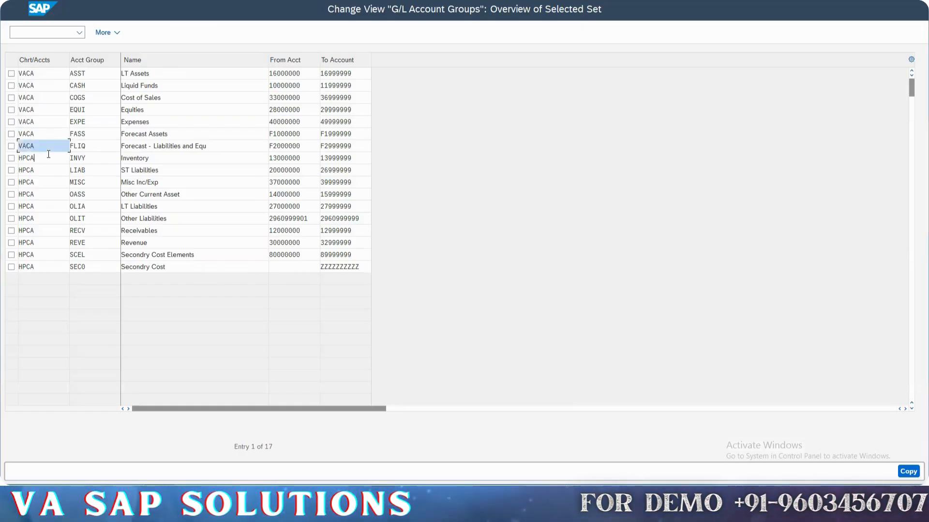
pyautogui.write('VACA')
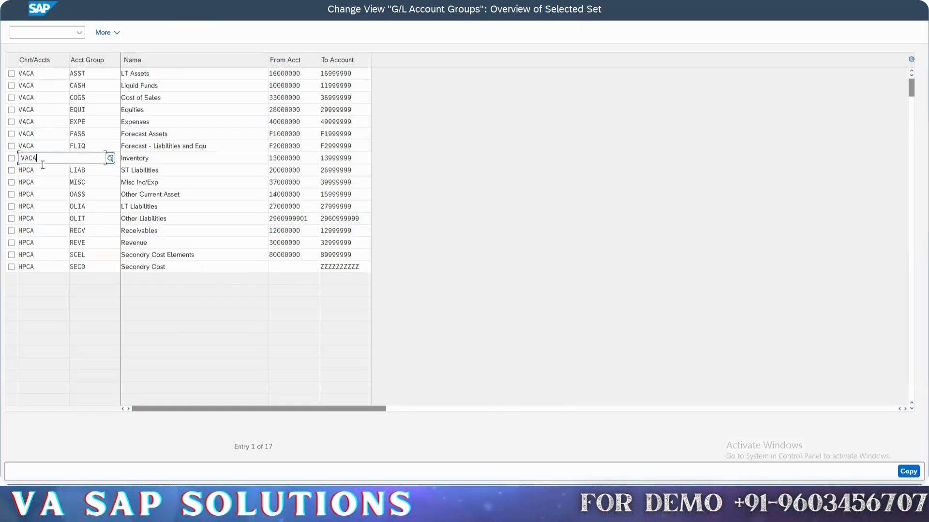
pyautogui.press('Return')
pyautogui.click(41, 168)
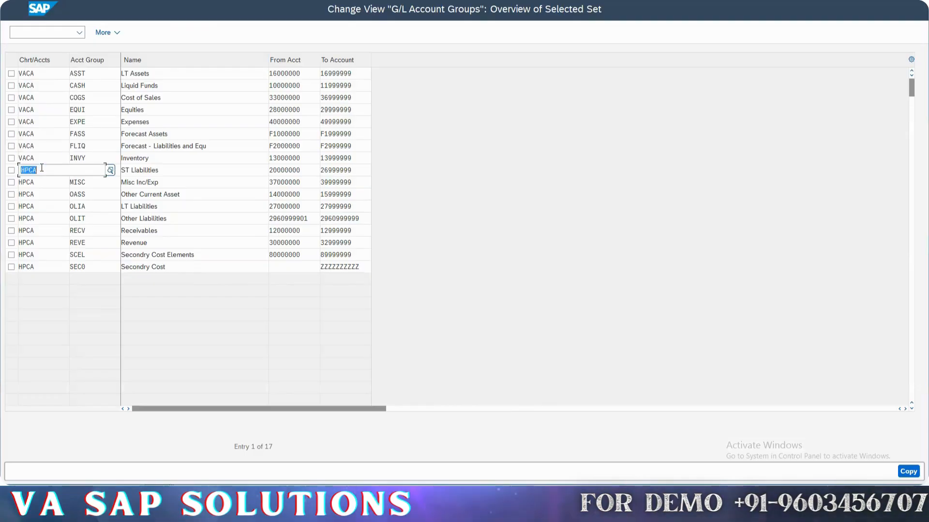
pyautogui.press('Return')
pyautogui.click(36, 185)
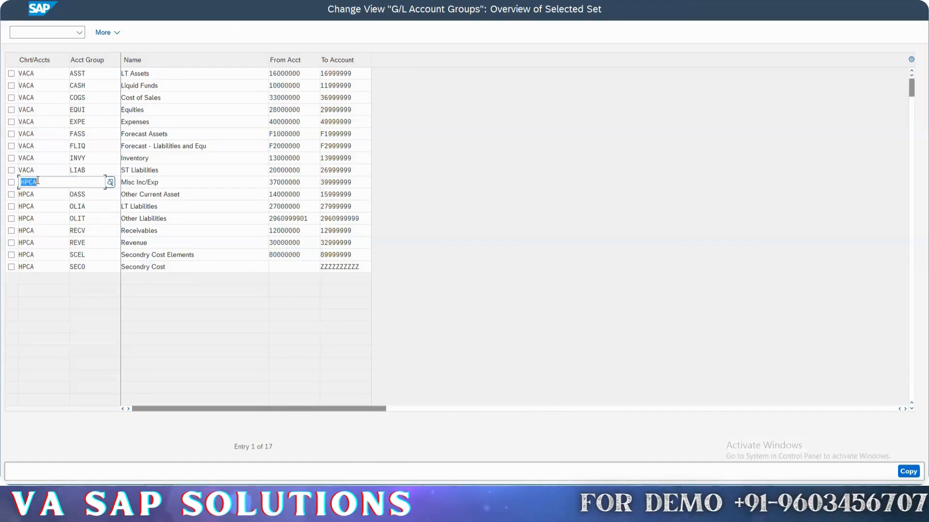
pyautogui.write('VACA')
pyautogui.click(39, 196)
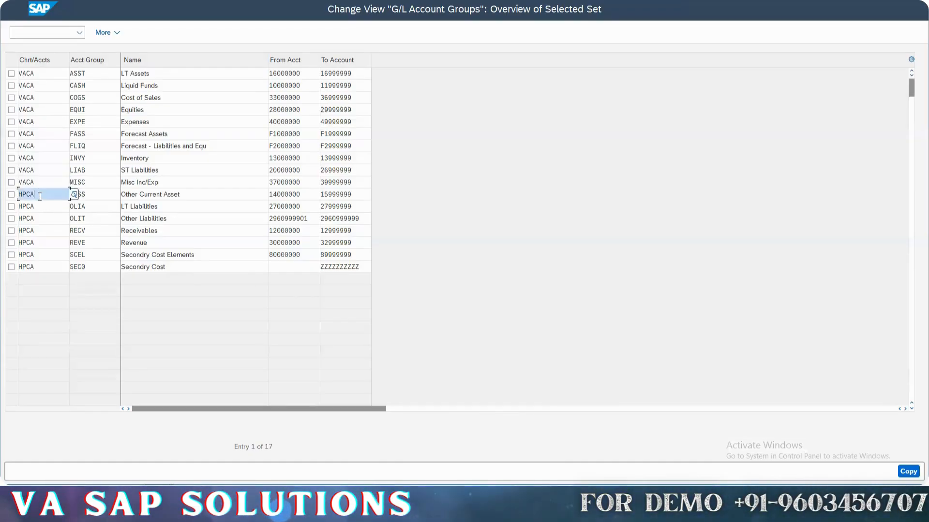
# Step: Set the chart of accounts to VACA for the copied Other Current Asset and LT Liabilities groups
pyautogui.write('VACA')
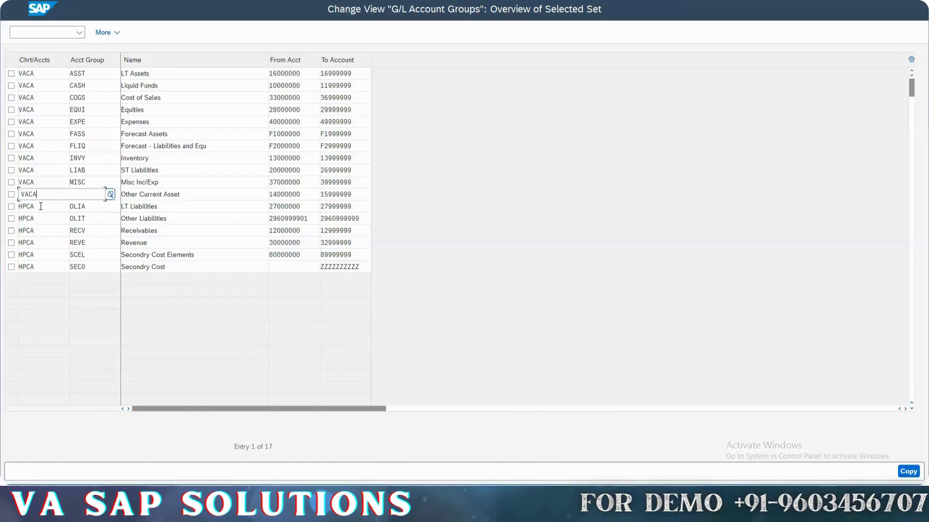
pyautogui.click(40, 206)
pyautogui.write('VACA')
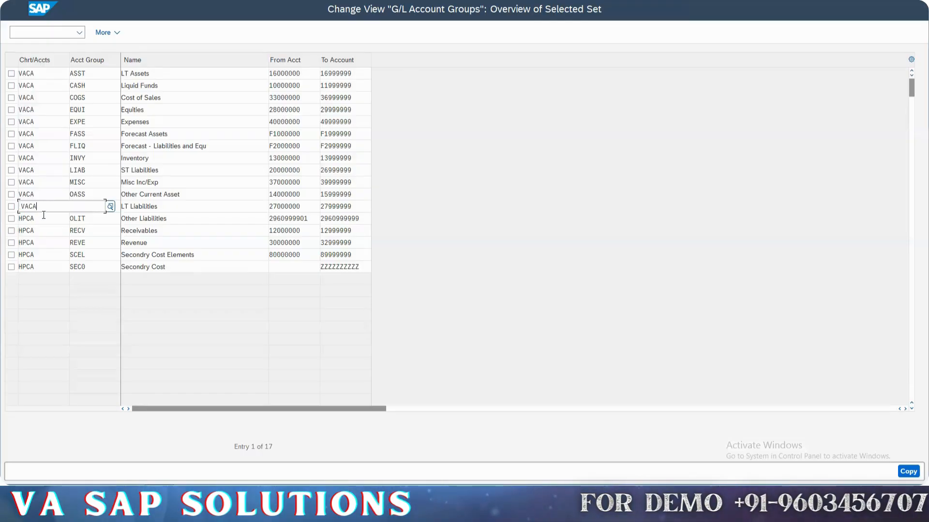
pyautogui.press('Return')
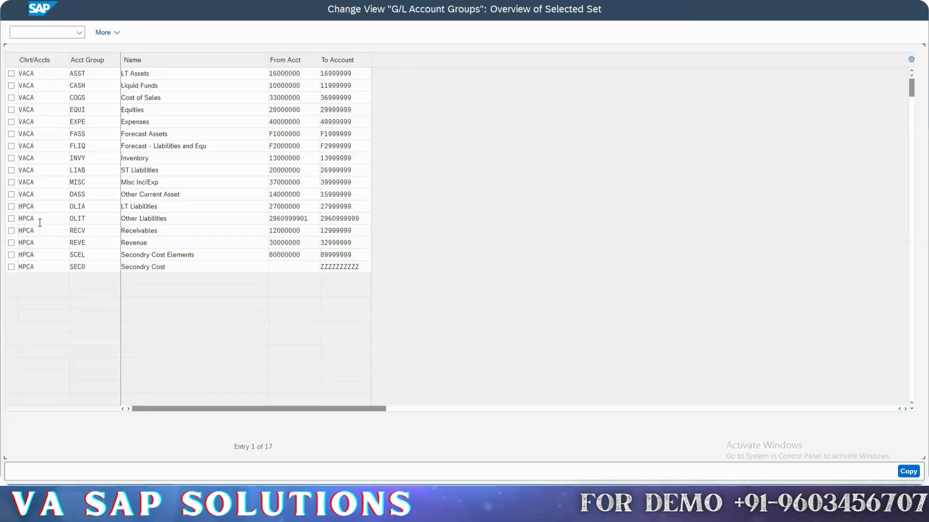
# Step: Set the chart of accounts to VACA for the copied Other Liabilities and Receivables groups
pyautogui.doubleClick(43, 219)
pyautogui.write('VACA')
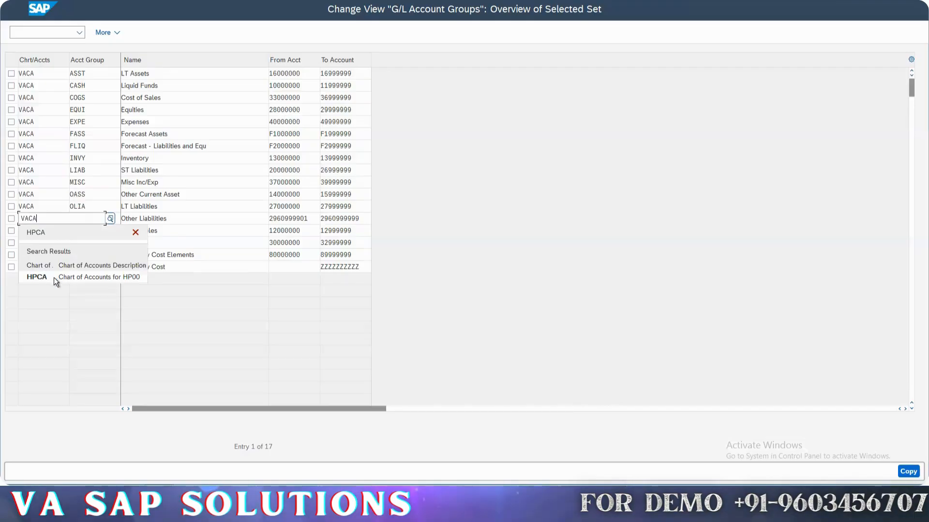
pyautogui.press('Return')
pyautogui.doubleClick(55, 231)
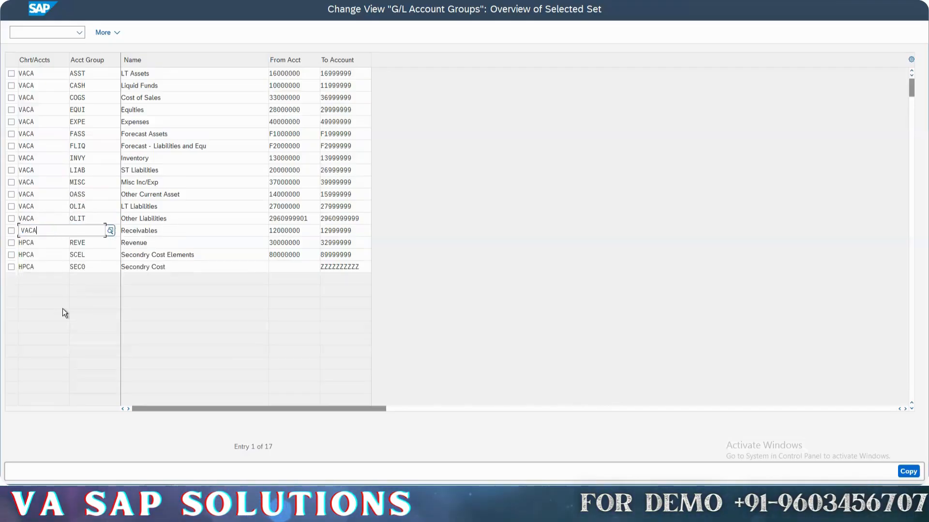
pyautogui.press('Return')
# Step: Set the chart of accounts to VACA for the copied Revenue, Secondry Cost Elements and Secondry Cost groups
pyautogui.doubleClick(41, 243)
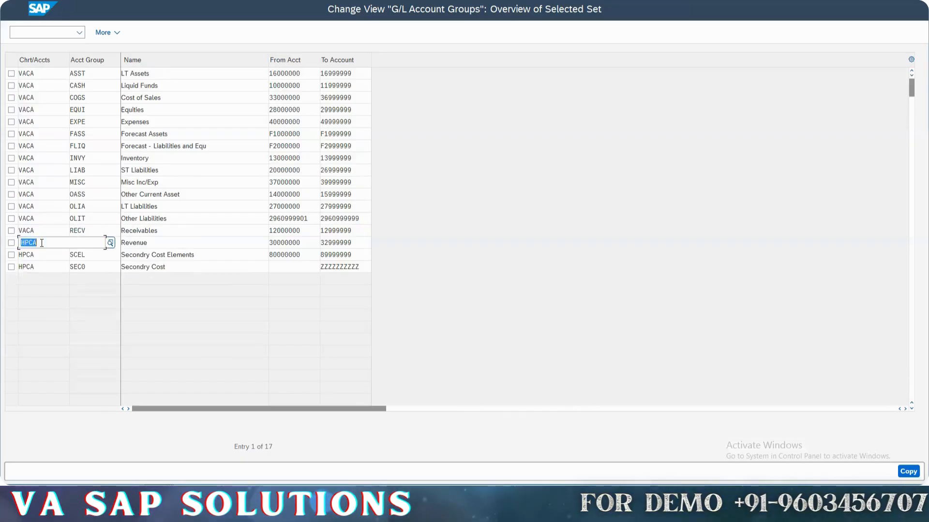
pyautogui.write('VACA')
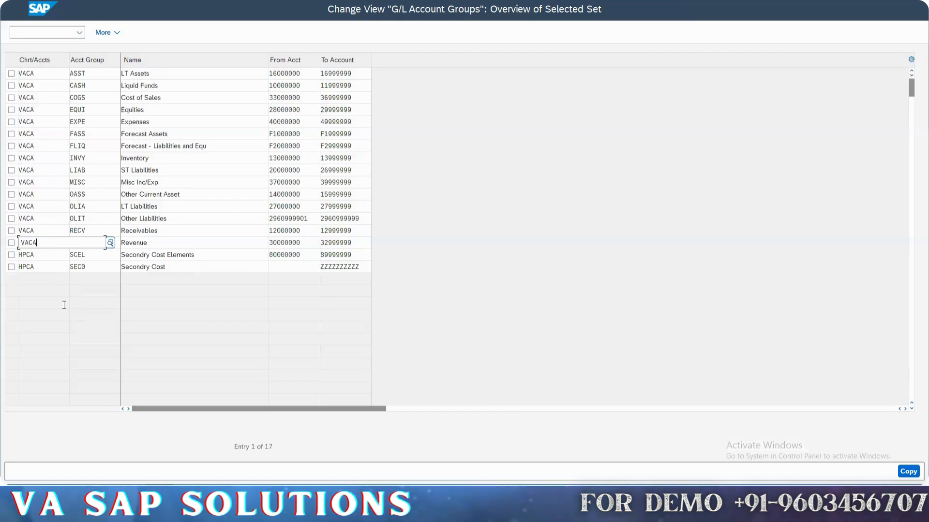
pyautogui.press('Return')
pyautogui.doubleClick(48, 256)
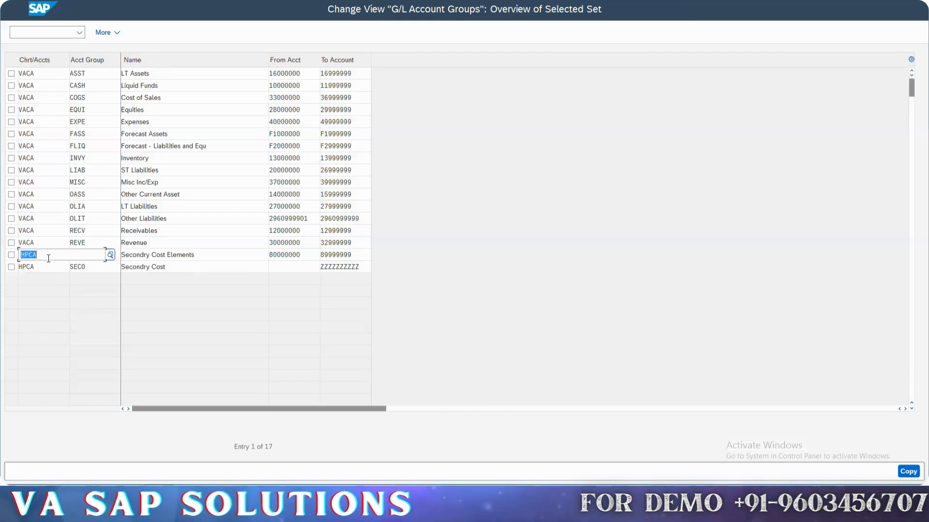
pyautogui.write('VACA')
pyautogui.press('Return')
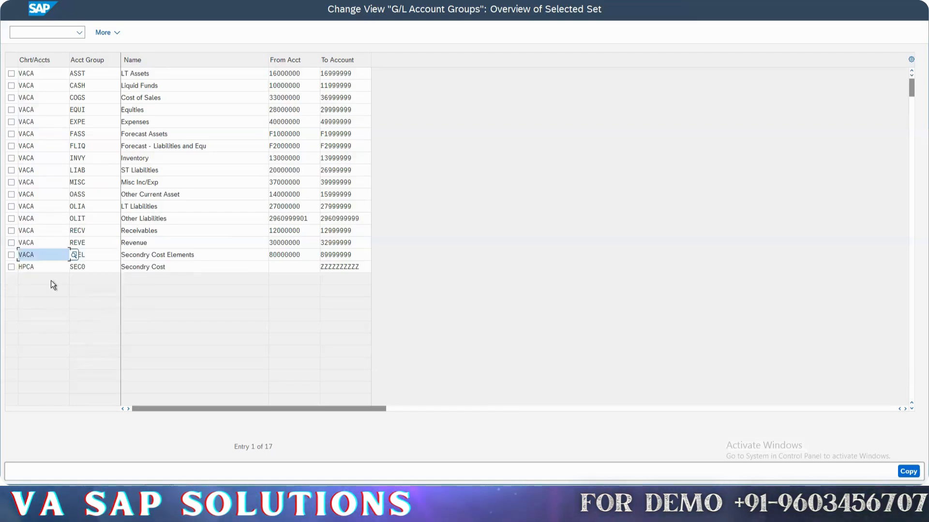
pyautogui.doubleClick(45, 268)
pyautogui.write('VACA')
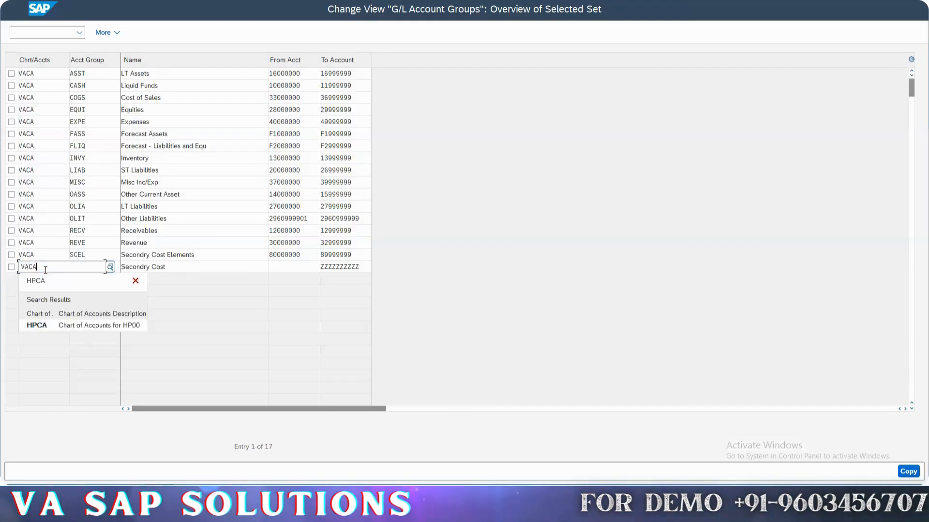
pyautogui.press('Return')
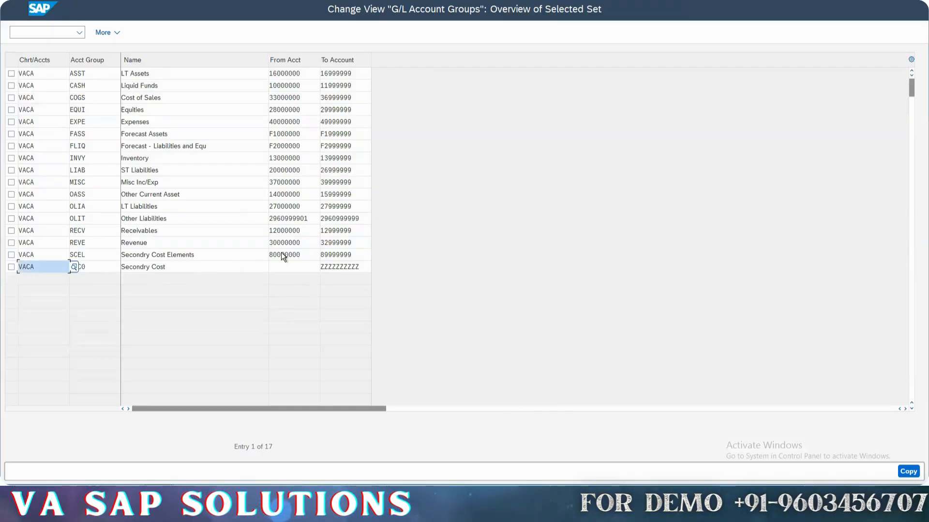
# Step: Complete the copy of the VACA account groups and save them, returning to the implementation guide
pyautogui.press('Return')
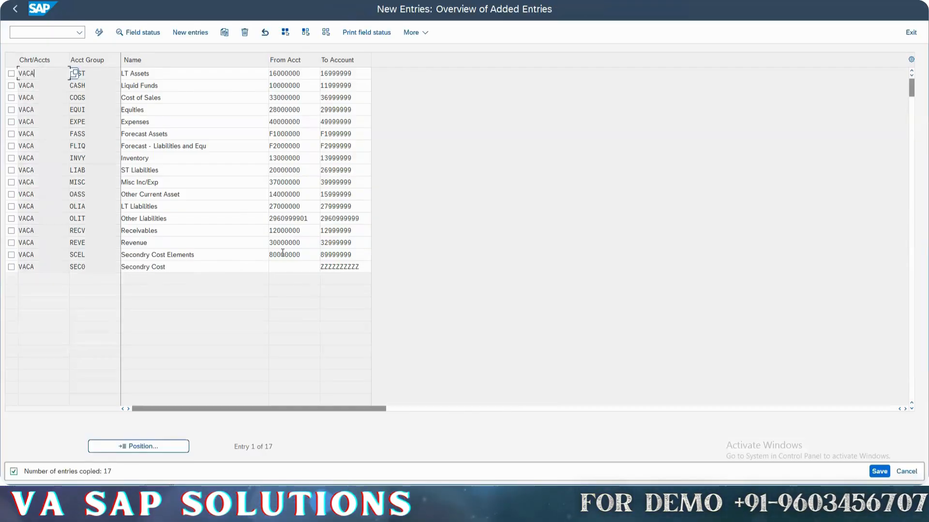
pyautogui.hotkey('ctrl', 's')
pyautogui.press('Return')
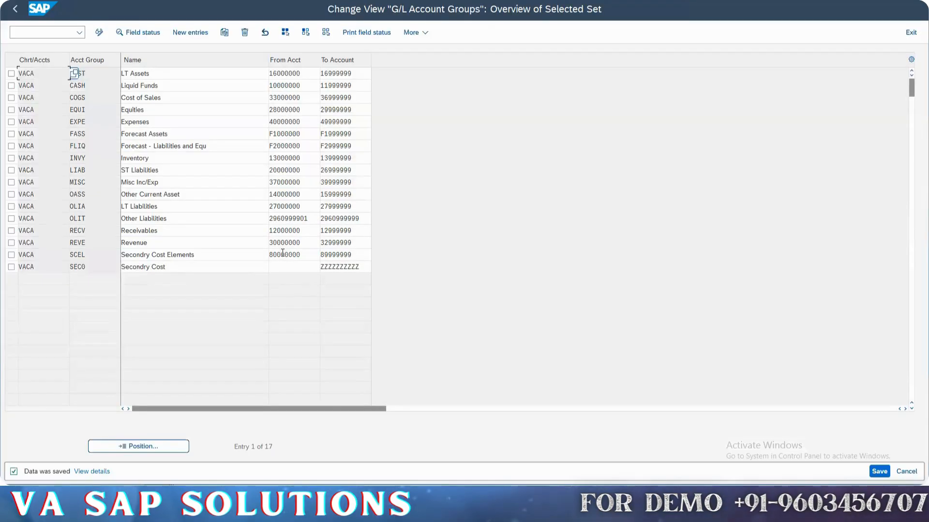
pyautogui.click(53, 132)
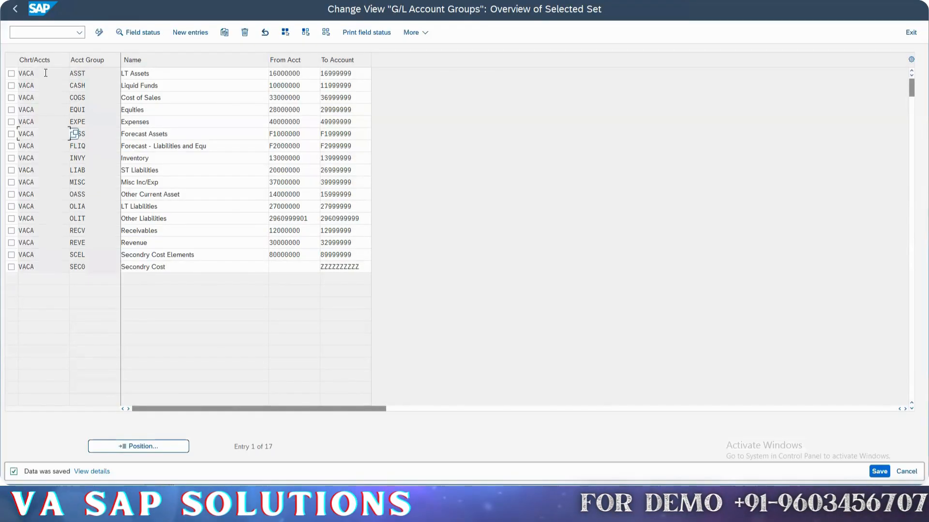
pyautogui.click(16, 8)
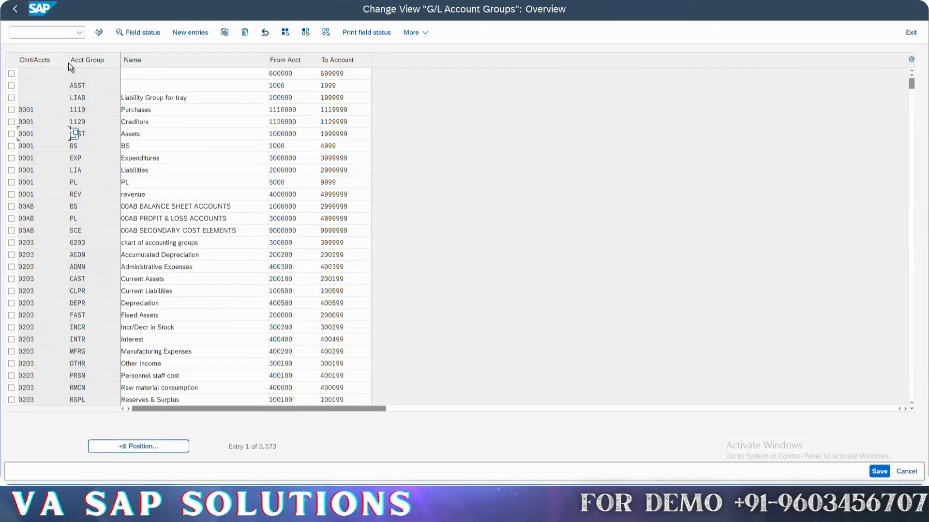
pyautogui.click(16, 8)
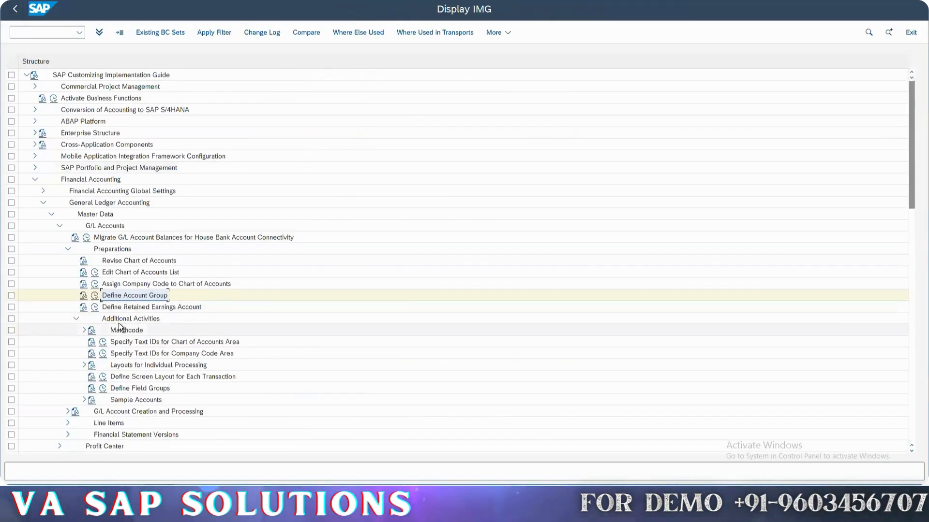
# Step: Open the Define Retained Earnings Account activity for chart of accounts VACA
pyautogui.click(97, 307)
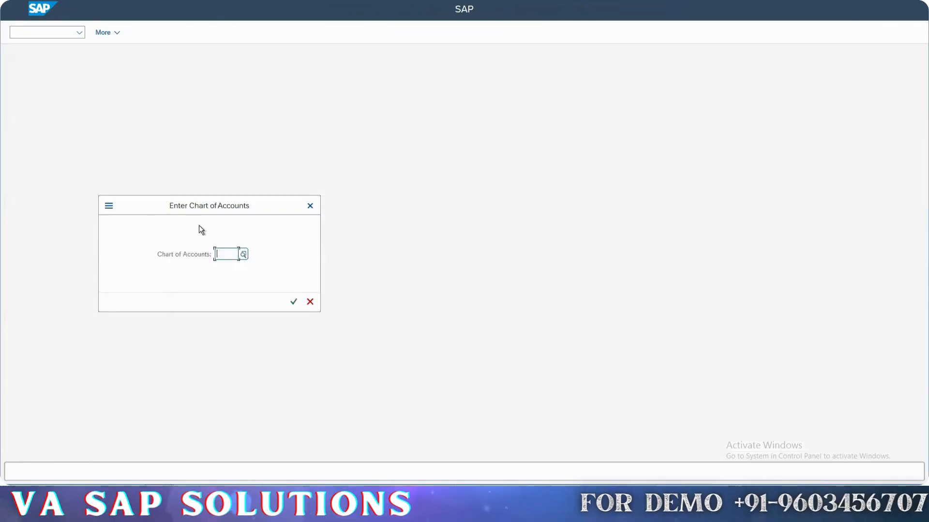
pyautogui.write('VACA')
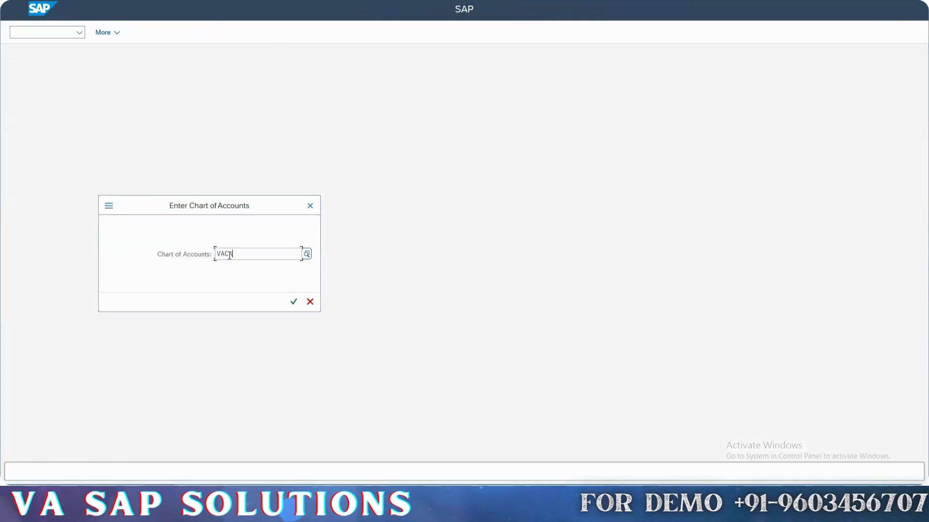
pyautogui.press('Return')
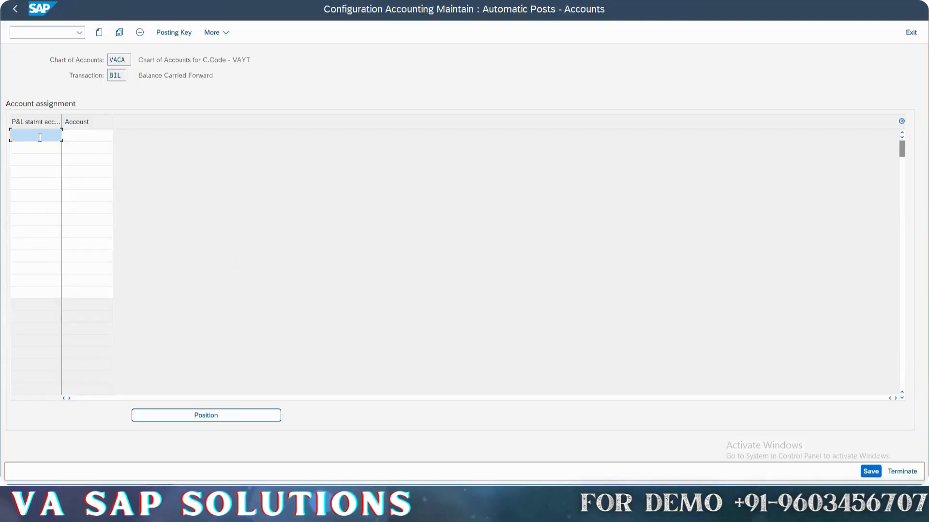
# Step: Assign account 29600000 to P&L statement account type X and save it to the proposed customizing request
pyautogui.click(39, 136)
pyautogui.click(33, 150)
pyautogui.click(85, 137)
pyautogui.click(93, 154)
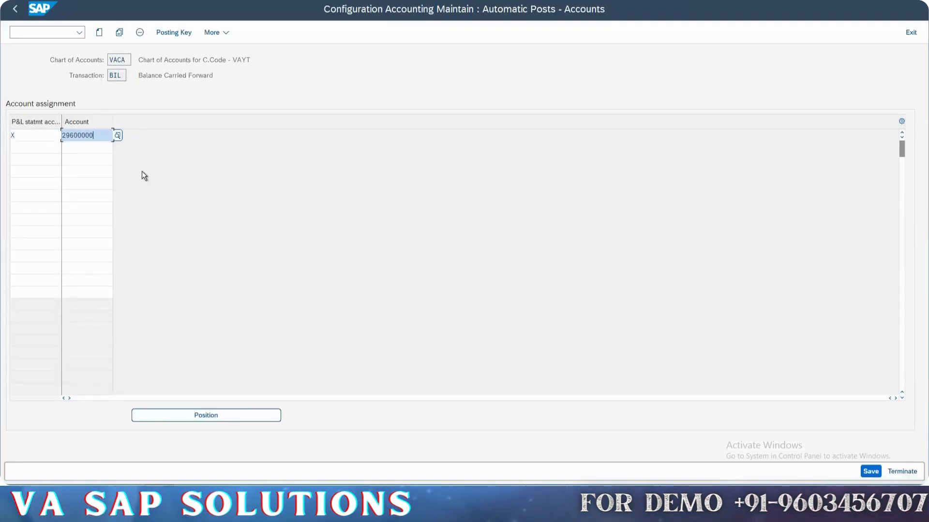
pyautogui.press('Return')
pyautogui.hotkey('ctrl', 's')
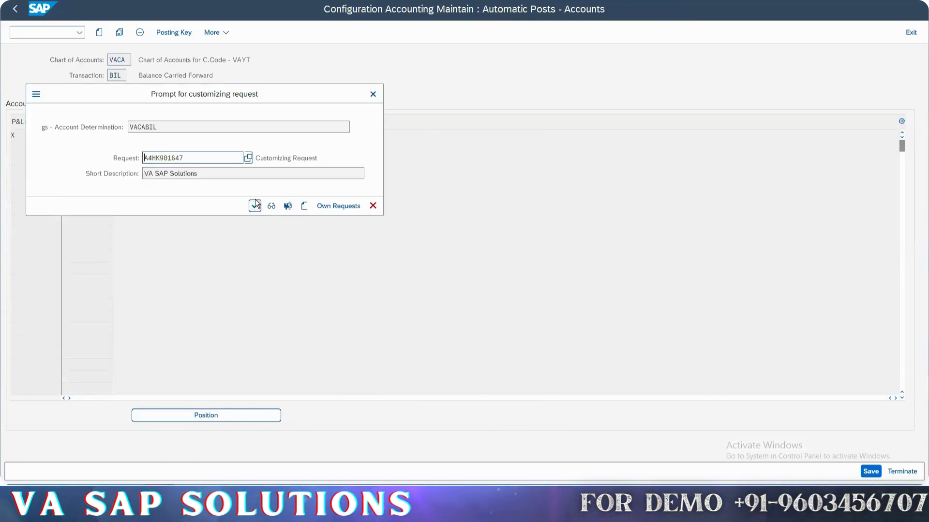
pyautogui.click(255, 206)
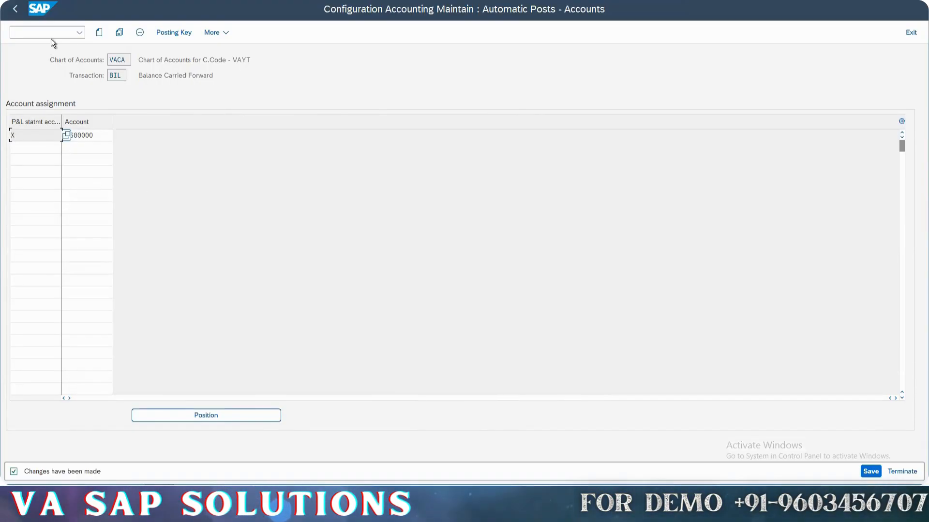
pyautogui.click(16, 10)
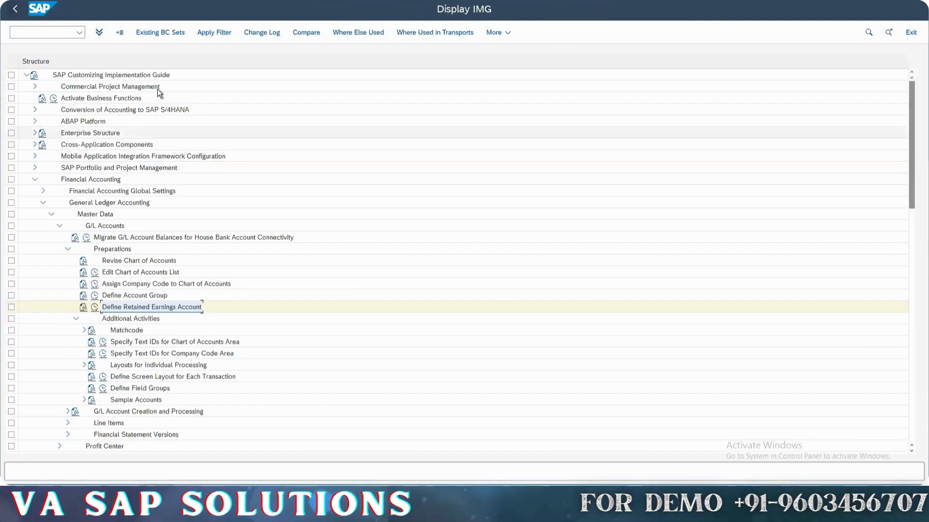
# Step: Open central G/L account maintenance with transaction /NFS00
pyautogui.click(53, 32)
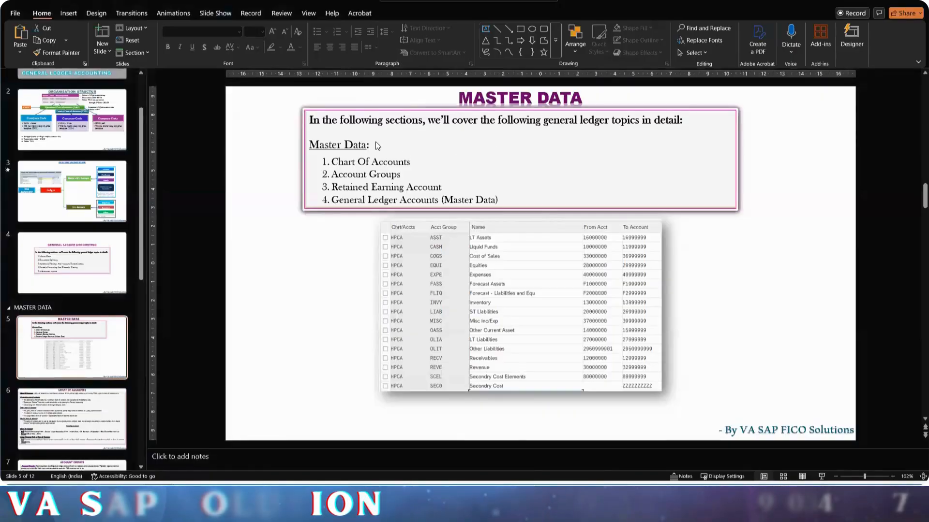
pyautogui.scroll(-1, 375, 141)
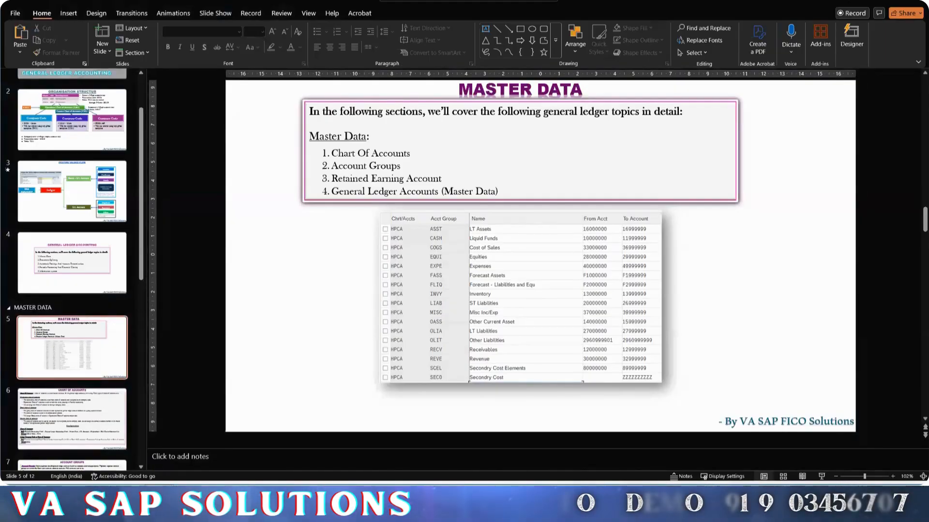
pyautogui.hotkey('alt', 'Tab')
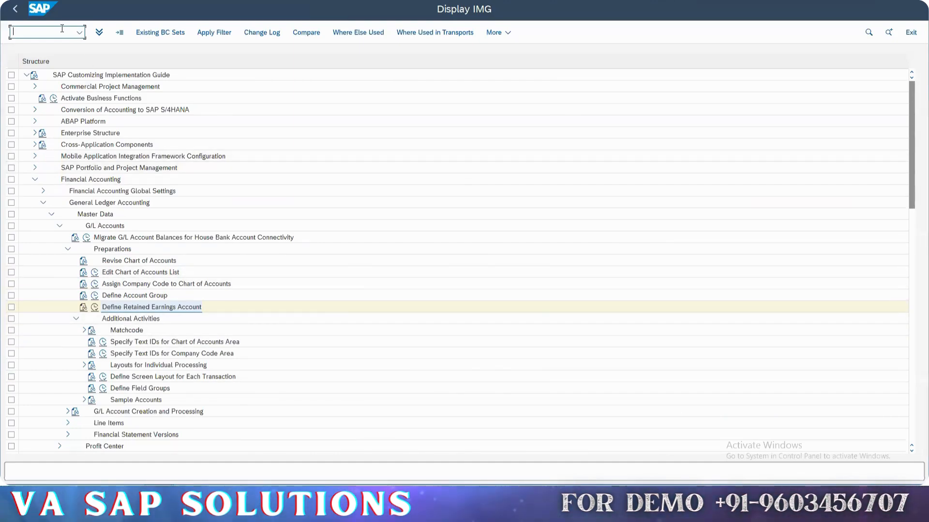
pyautogui.write('/')
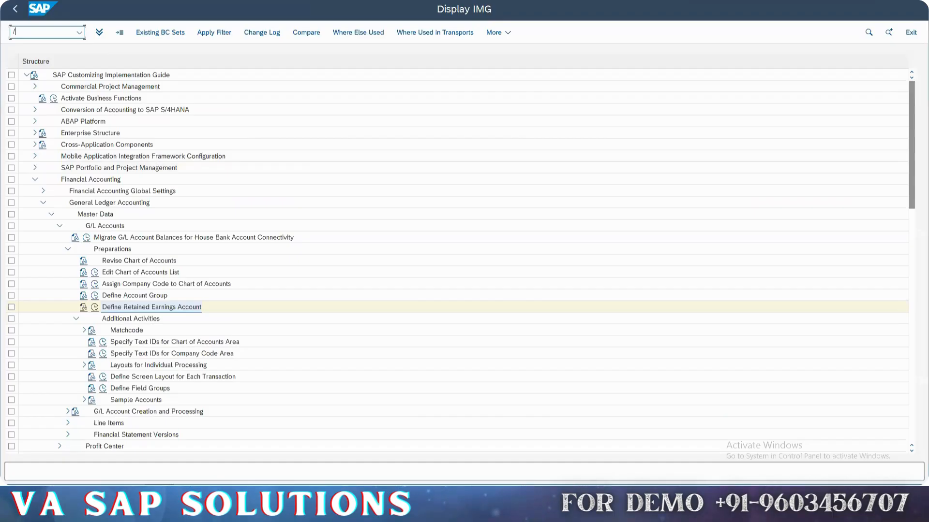
pyautogui.write('NFS00')
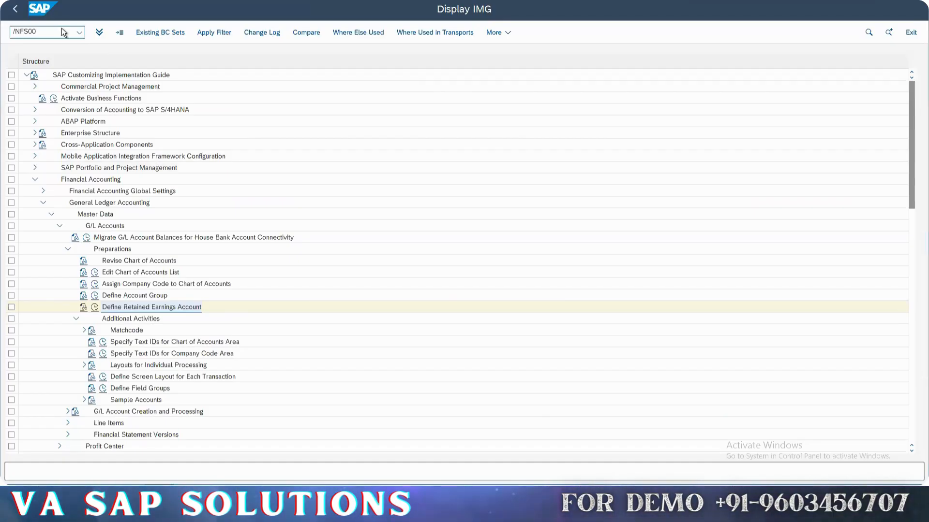
pyautogui.press('Return')
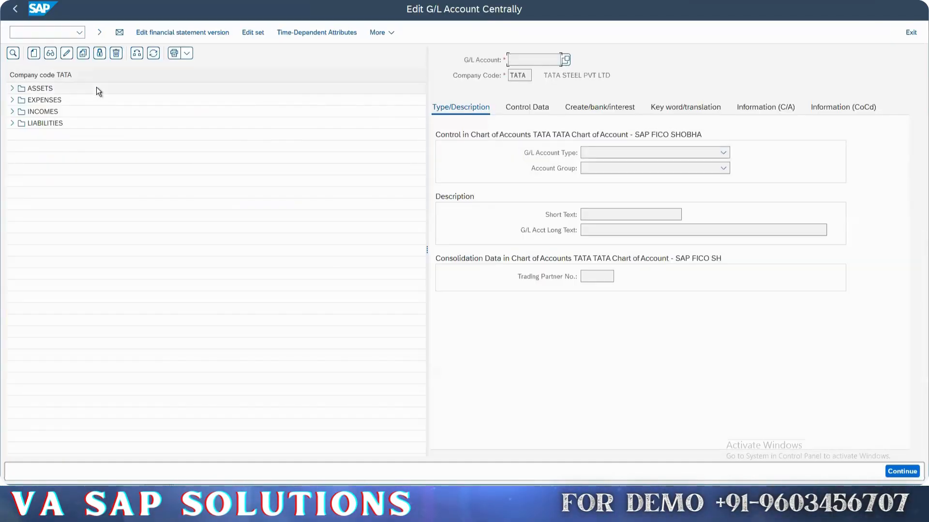
# Step: Keep company code TATA and display the Bank A/C account from the ASSETS group to examine its G/L account number
pyautogui.click(136, 52)
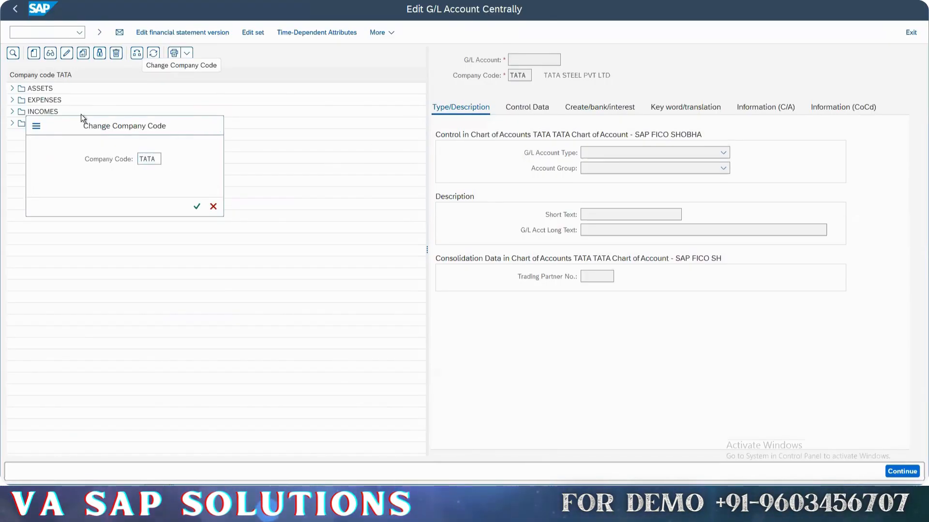
pyautogui.press('Return')
pyautogui.click(12, 88)
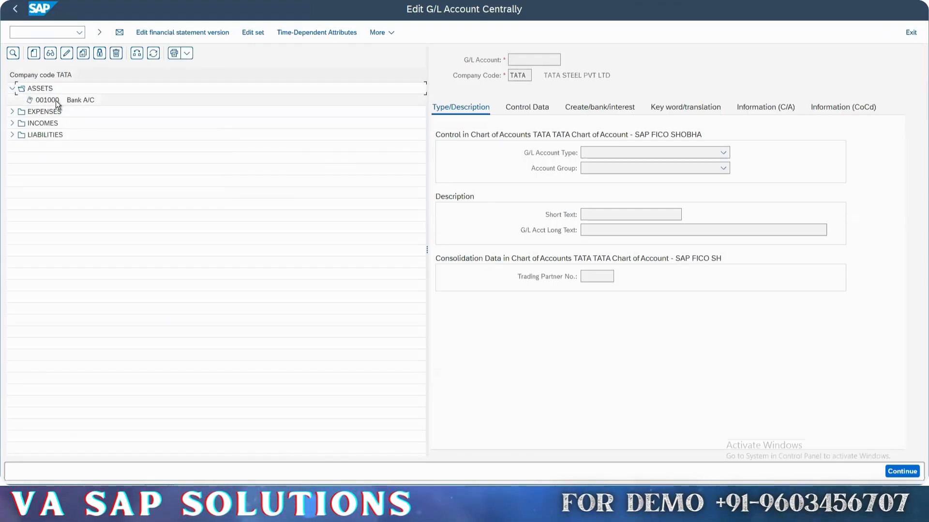
pyautogui.doubleClick(54, 100)
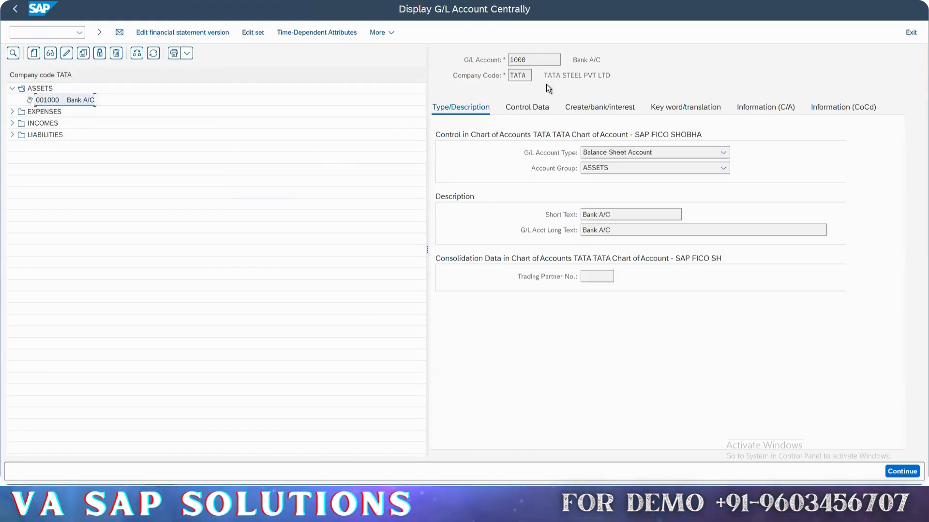
pyautogui.doubleClick(532, 60)
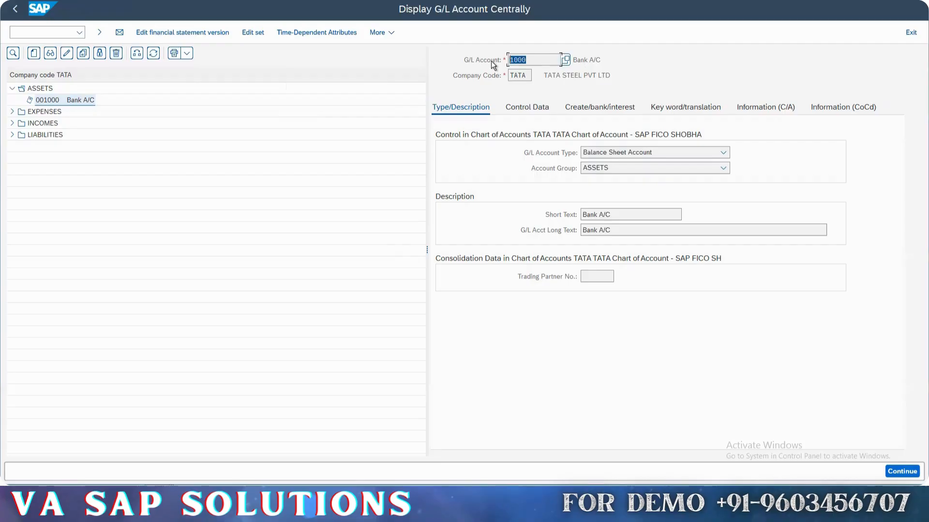
pyautogui.click(526, 59)
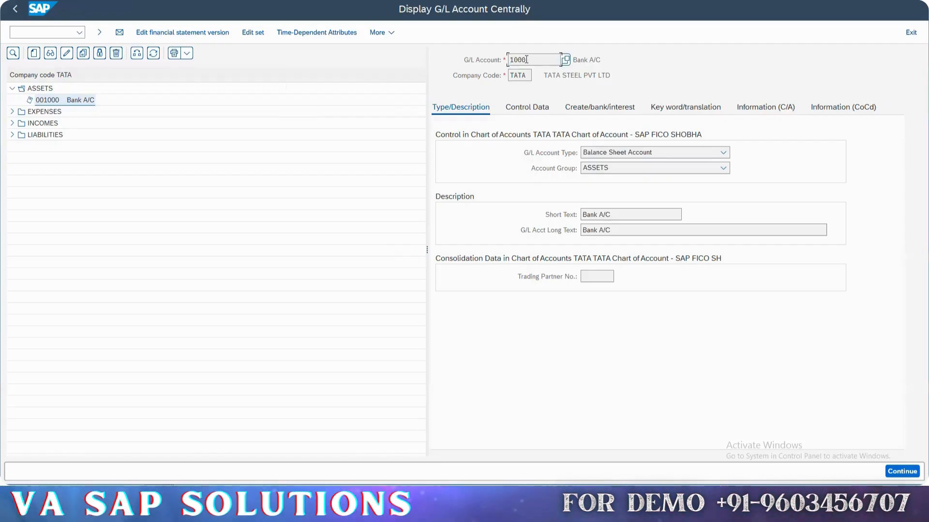
pyautogui.moveTo(527, 60); pyautogui.dragTo(508, 60)
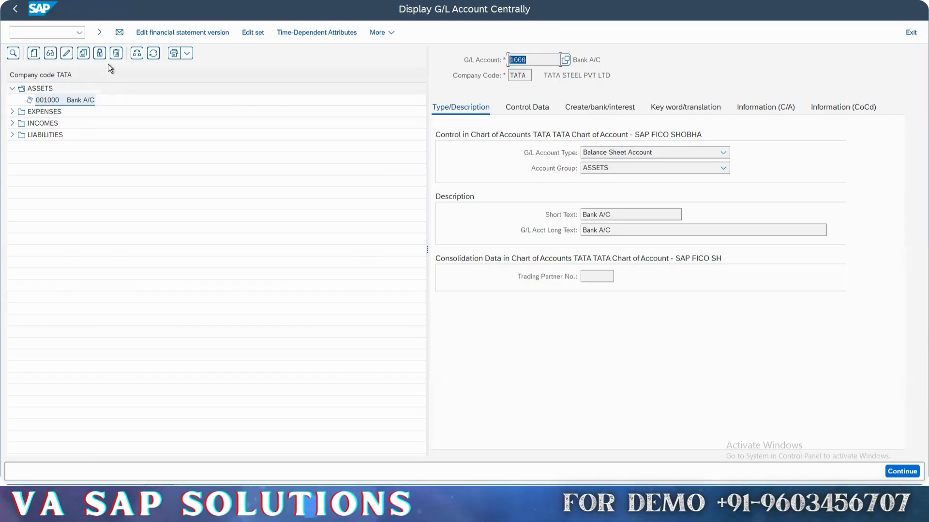
# Step: Restart central G/L account maintenance with /NFS00 and look at the fields for creating a G/L account without creating one
pyautogui.click(56, 33)
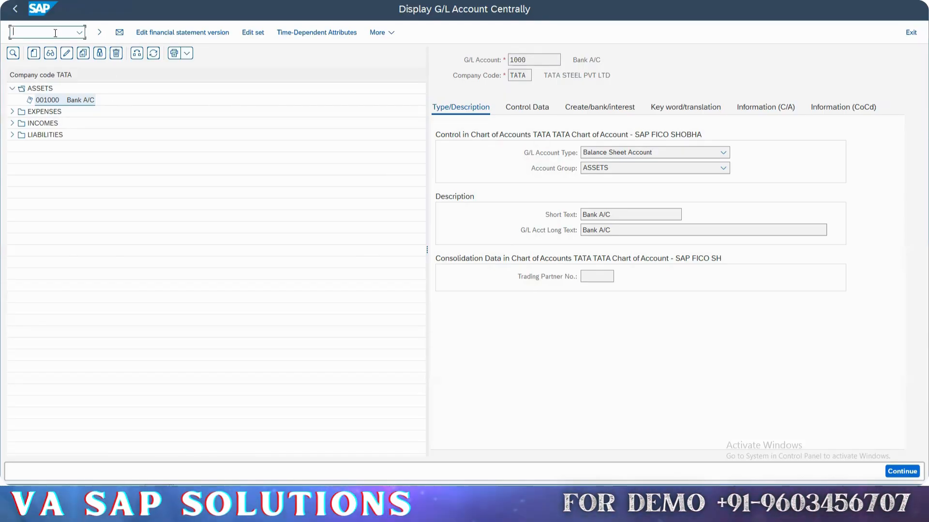
pyautogui.write('/NFS00')
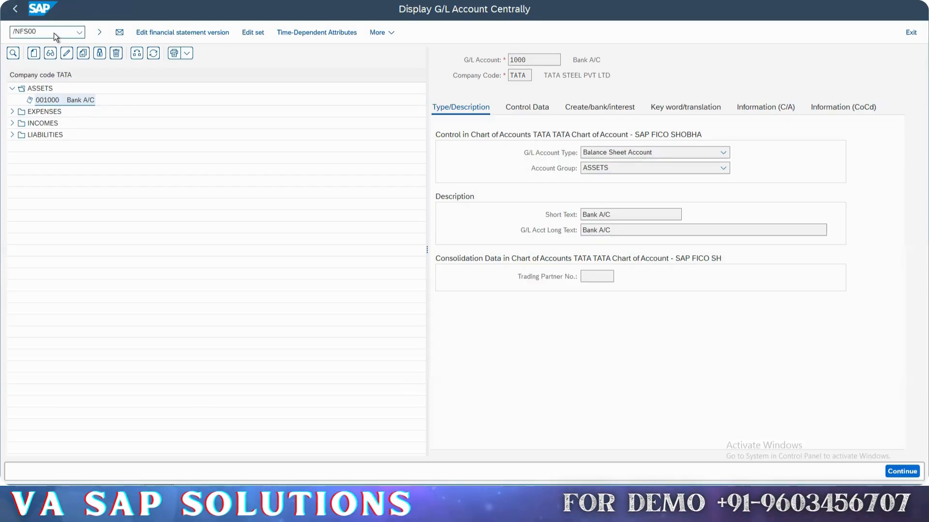
pyautogui.press('Return')
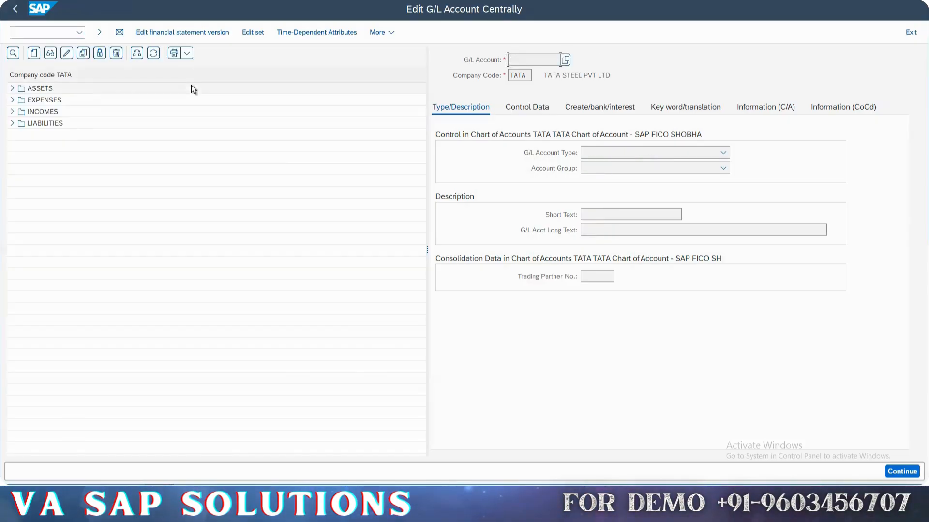
pyautogui.click(33, 53)
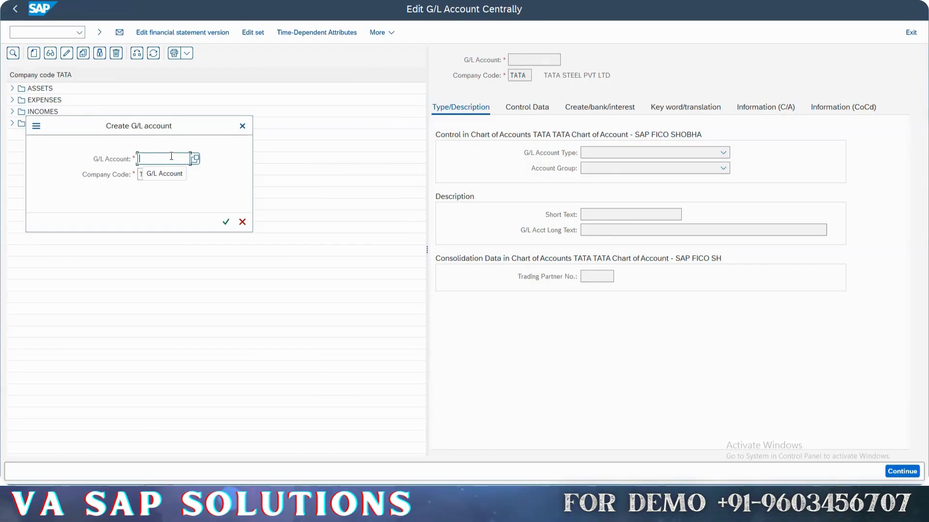
pyautogui.click(242, 126)
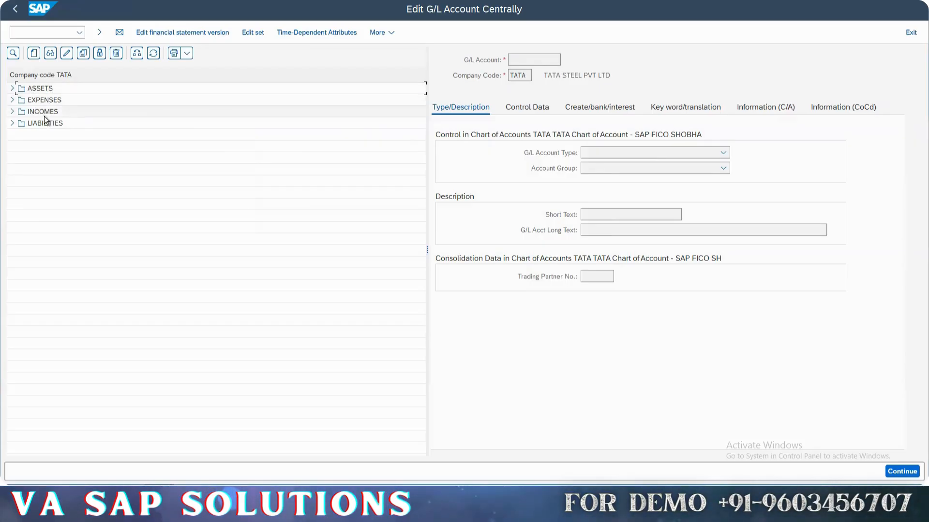
pyautogui.click(39, 91)
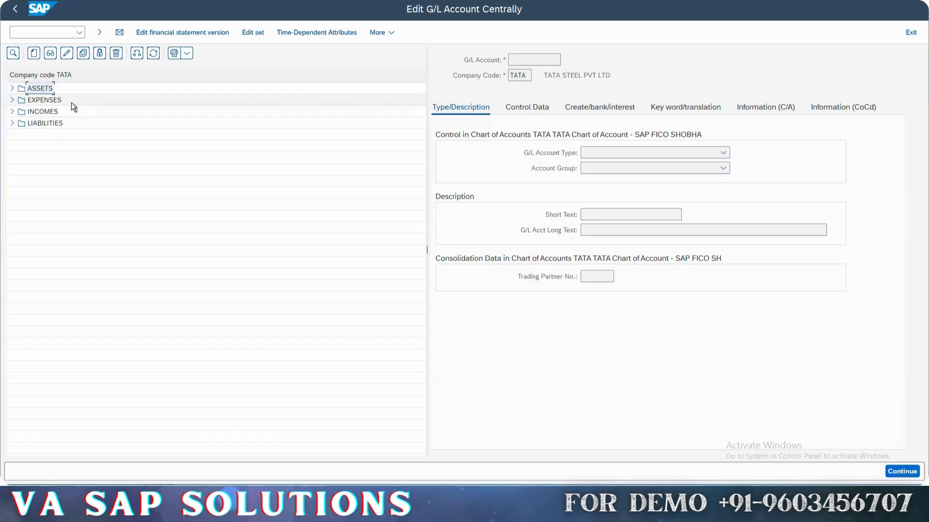
# Step: Leave G/L account maintenance and open the SAP Reference IMG through SPRO customizing
pyautogui.click(15, 9)
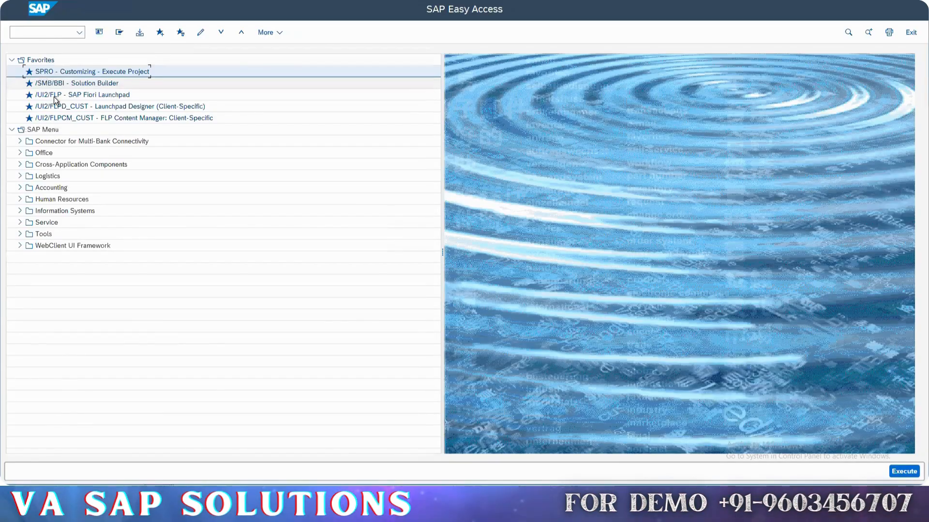
pyautogui.click(127, 32)
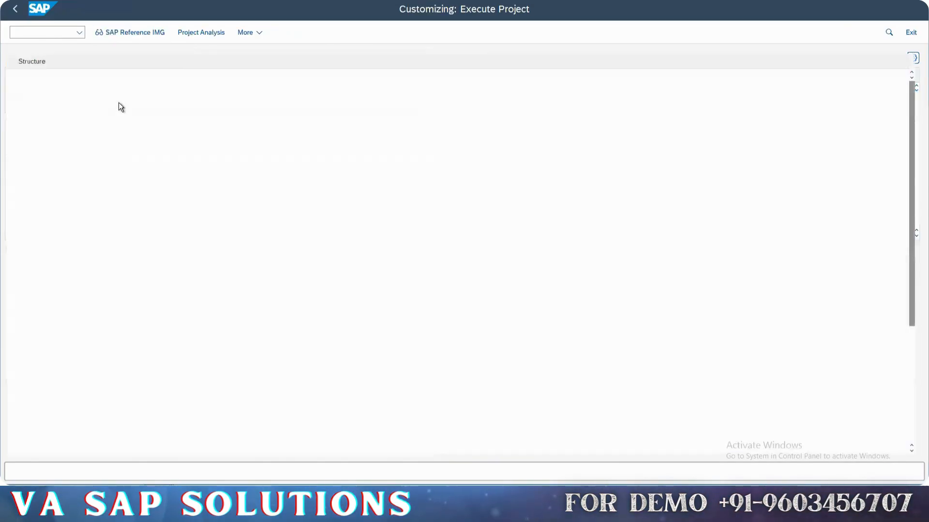
pyautogui.click(106, 133)
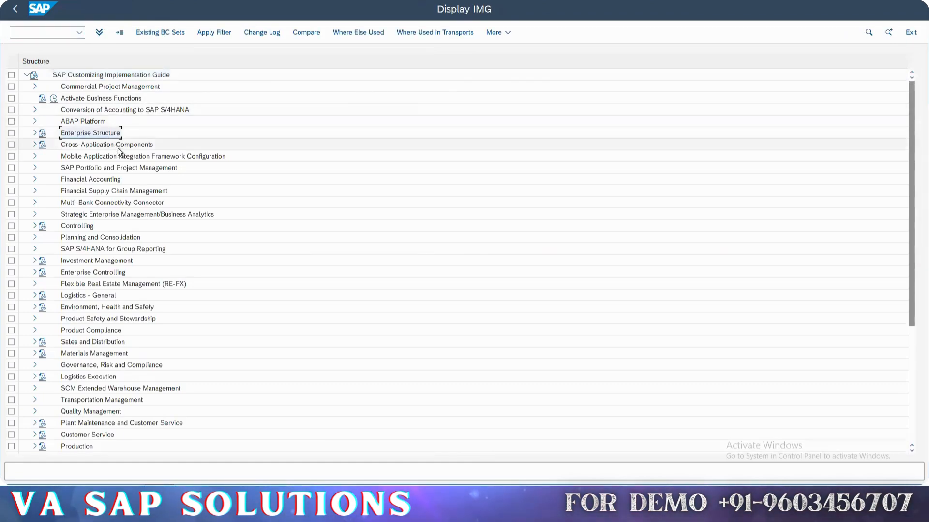
# Step: Expand the IMG path Financial Accounting, General Ledger Accounting, Master Data, G/L Accounts, Preparations
pyautogui.doubleClick(107, 179)
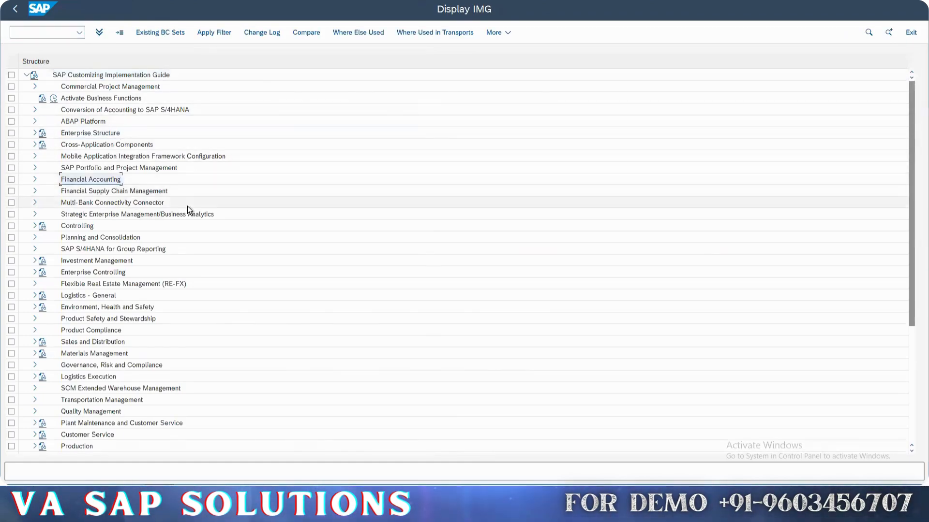
pyautogui.doubleClick(187, 206)
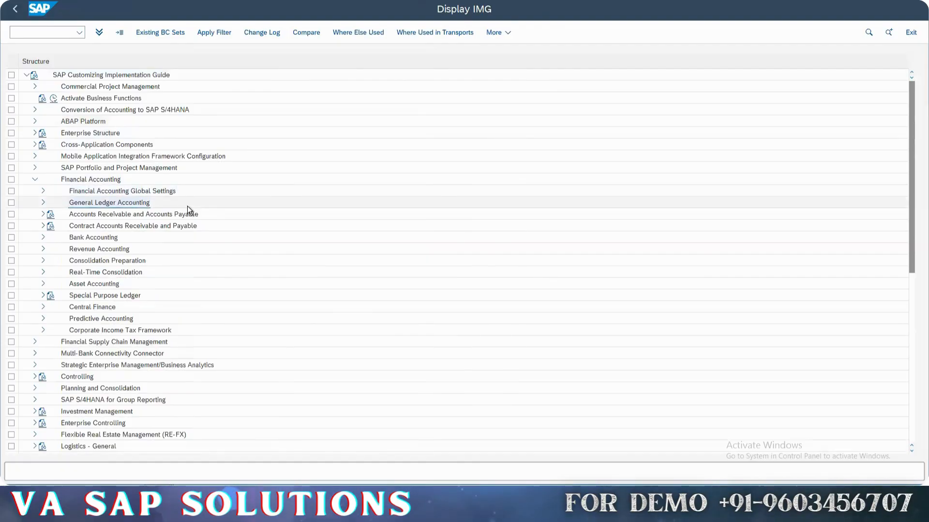
pyautogui.press('Down')
pyautogui.press('Right')
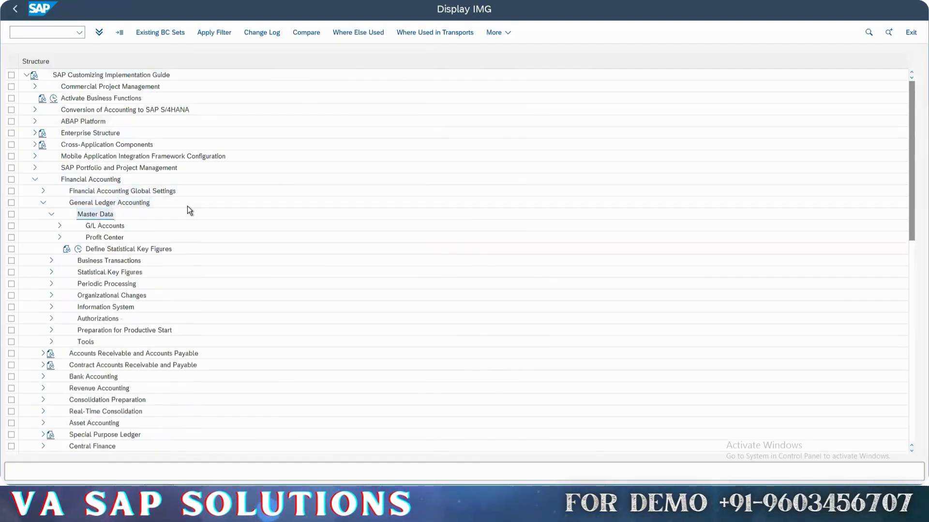
pyautogui.press('Down')
pyautogui.press('Right')
pyautogui.press('Down')
pyautogui.press('Down')
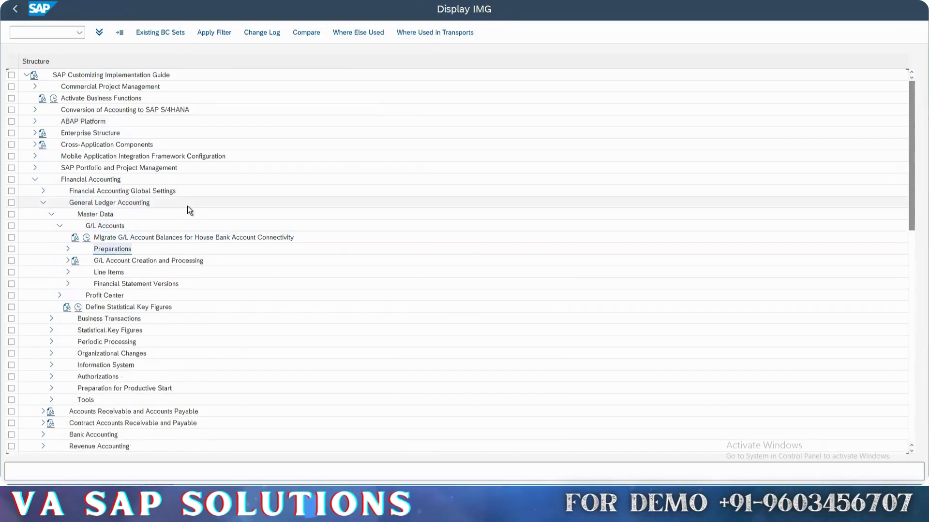
pyautogui.press('Right')
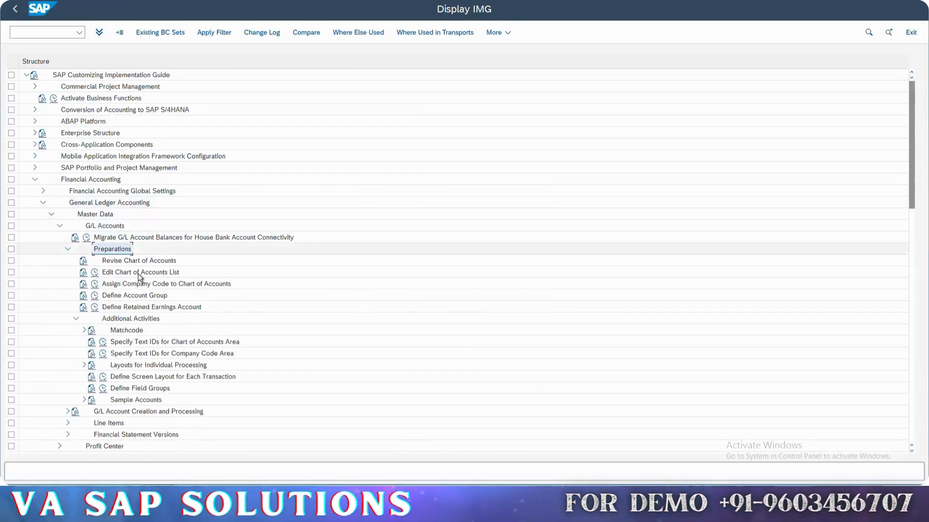
# Step: Open the Define Account Group activity and look at the From Acct and To Account number ranges of the listed groups
pyautogui.click(142, 274)
pyautogui.click(166, 284)
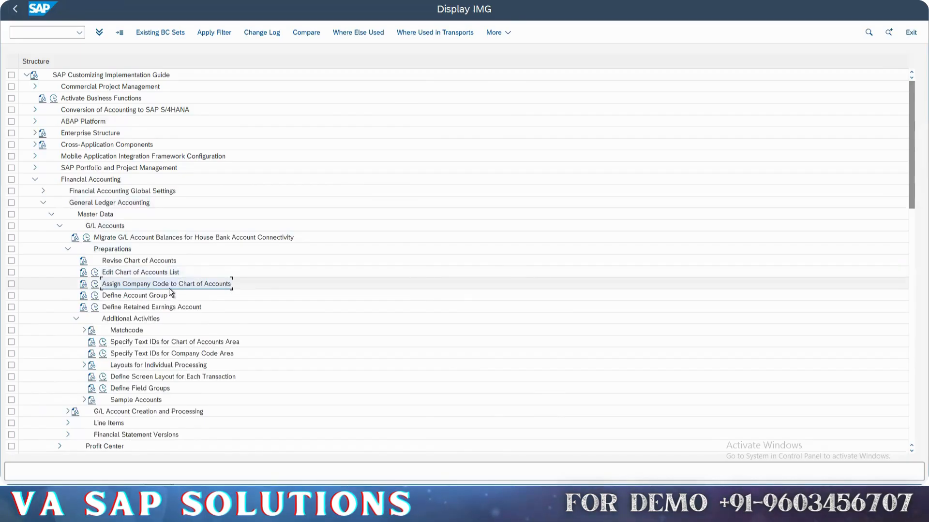
pyautogui.click(124, 297)
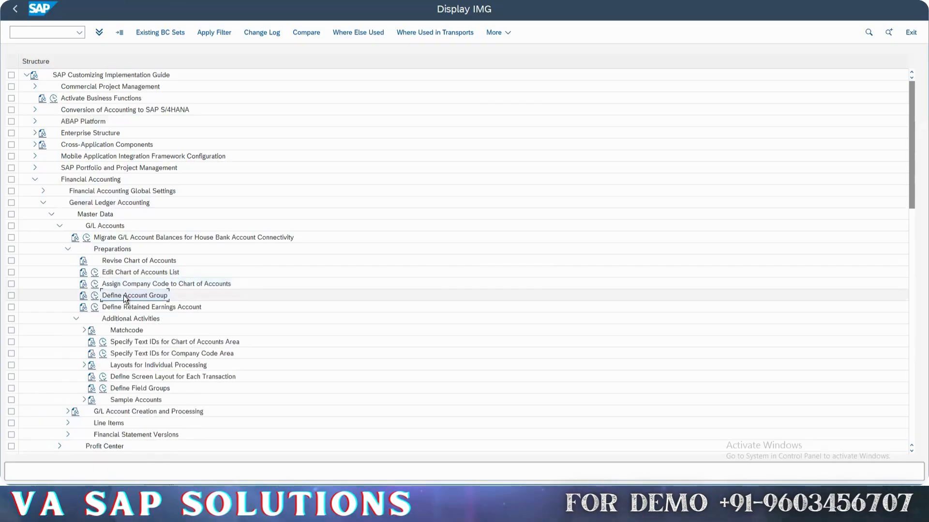
pyautogui.click(95, 296)
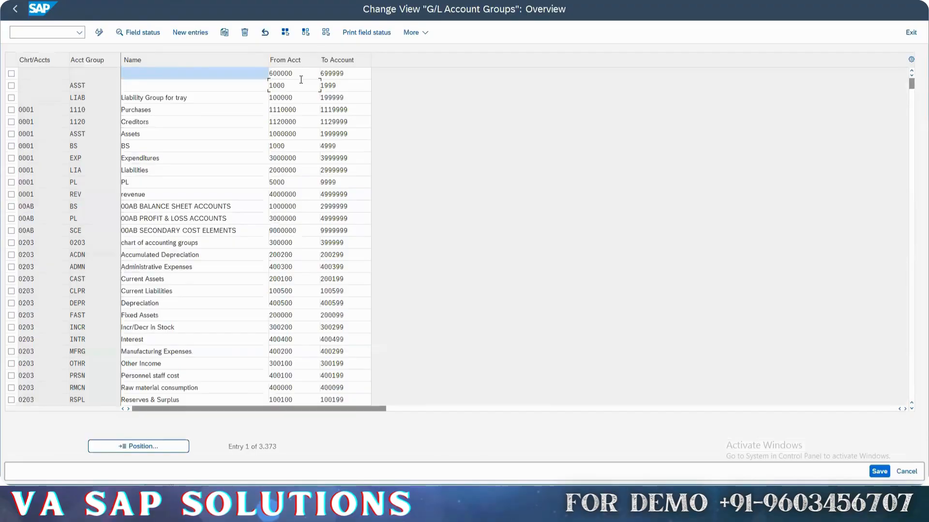
pyautogui.click(299, 85)
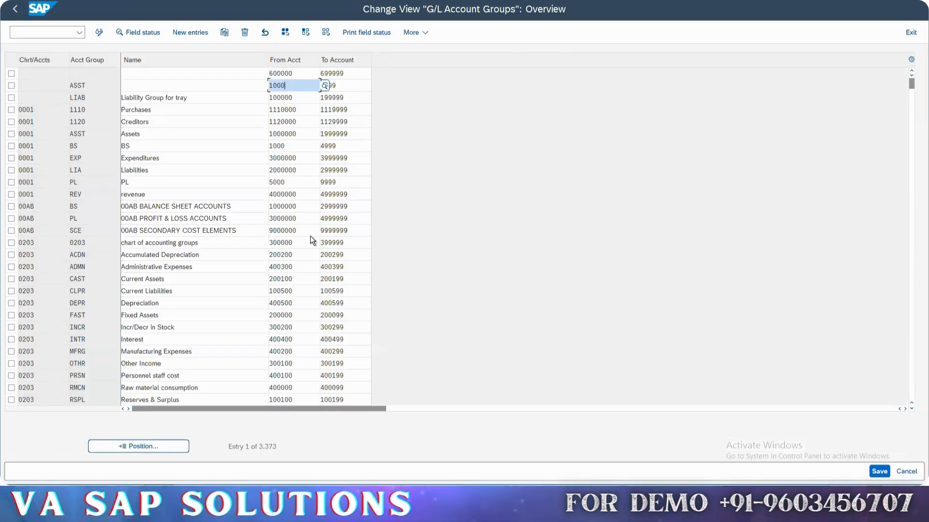
pyautogui.moveTo(305, 243); pyautogui.dragTo(244, 240)
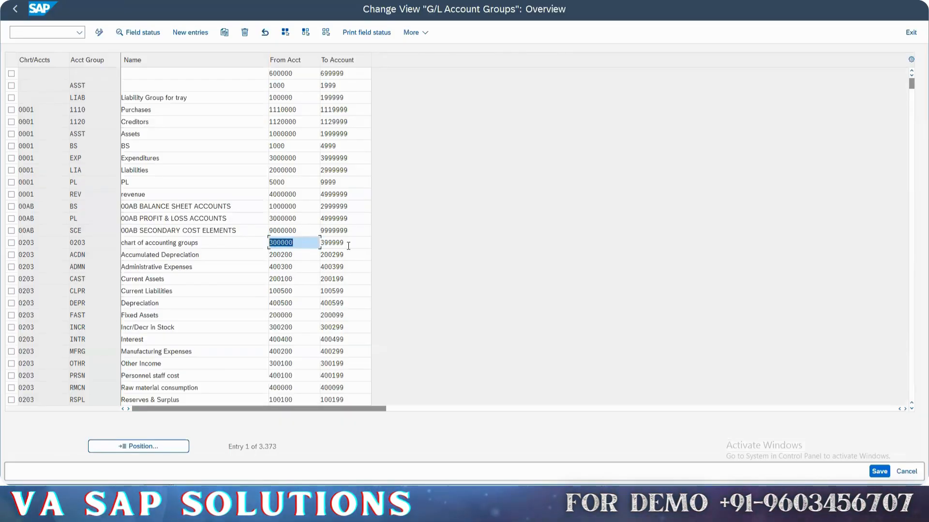
pyautogui.moveTo(348, 244); pyautogui.dragTo(280, 243)
pyautogui.scroll(-8, 53, 245)
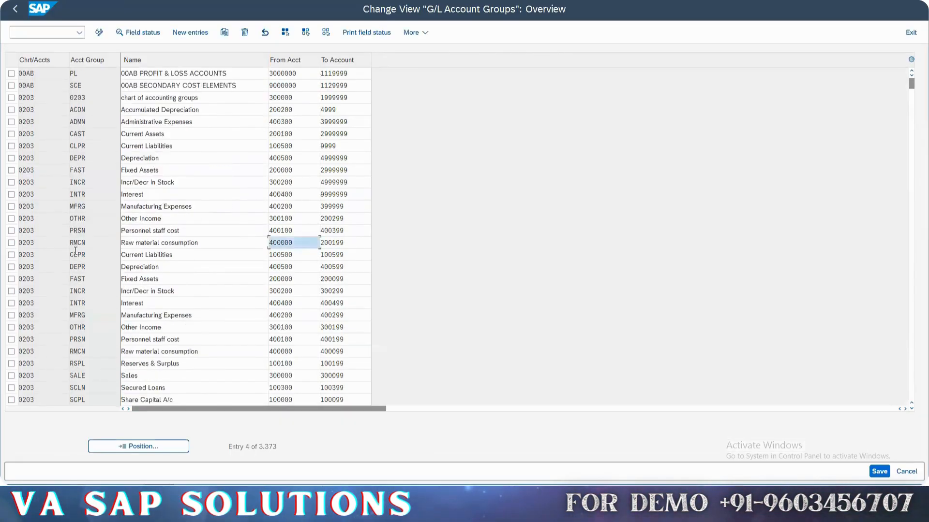
# Step: Position the account groups list at chart of accounts VACA and examine the number range of the Cost of Sales group
pyautogui.click(155, 446)
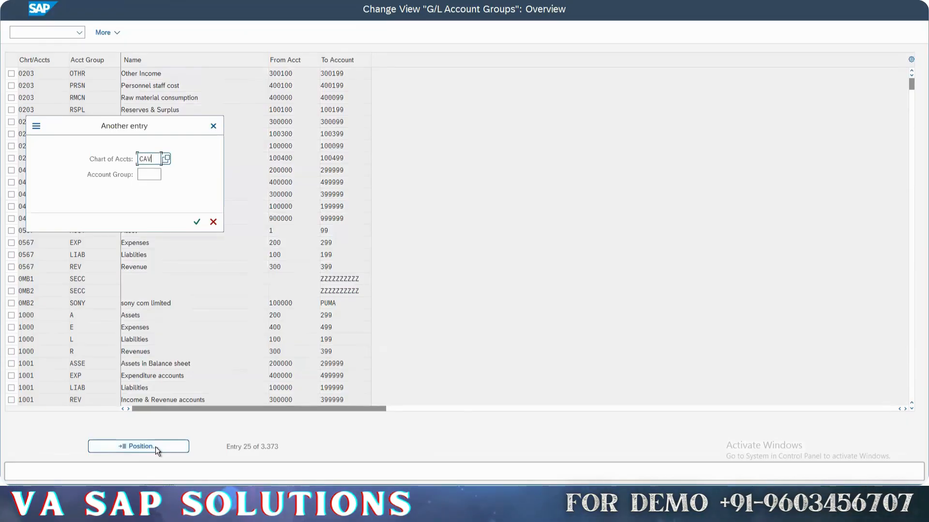
pyautogui.press('BackSpace')
pyautogui.press('BackSpace')
pyautogui.press('BackSpace')
pyautogui.write('VAV')
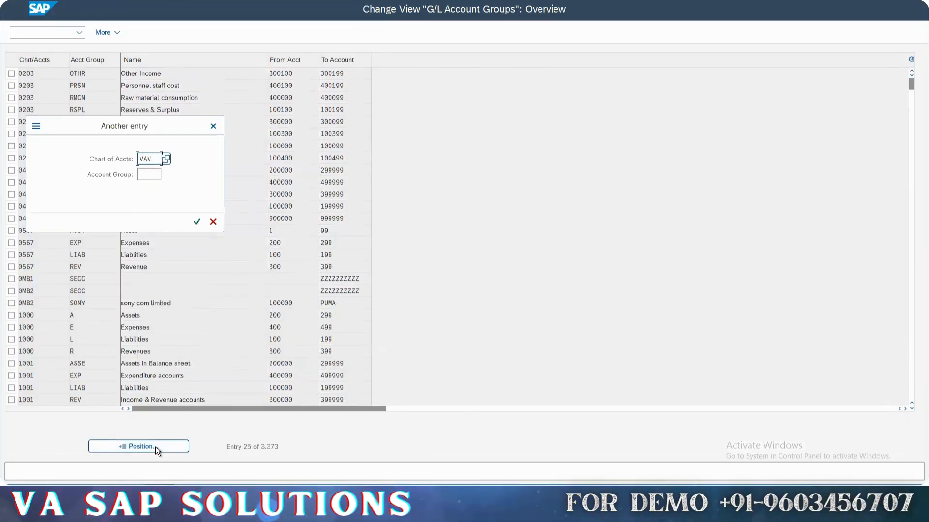
pyautogui.press('BackSpace')
pyautogui.write('CA')
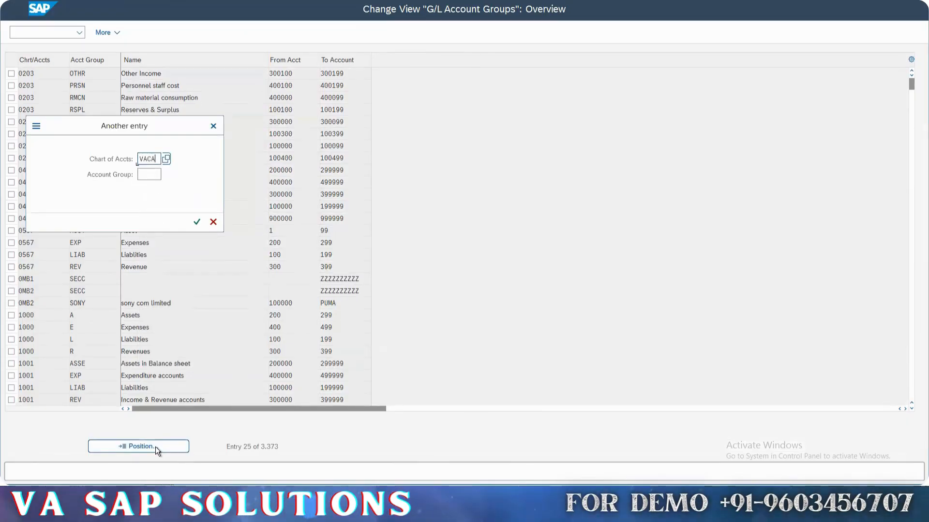
pyautogui.press('Return')
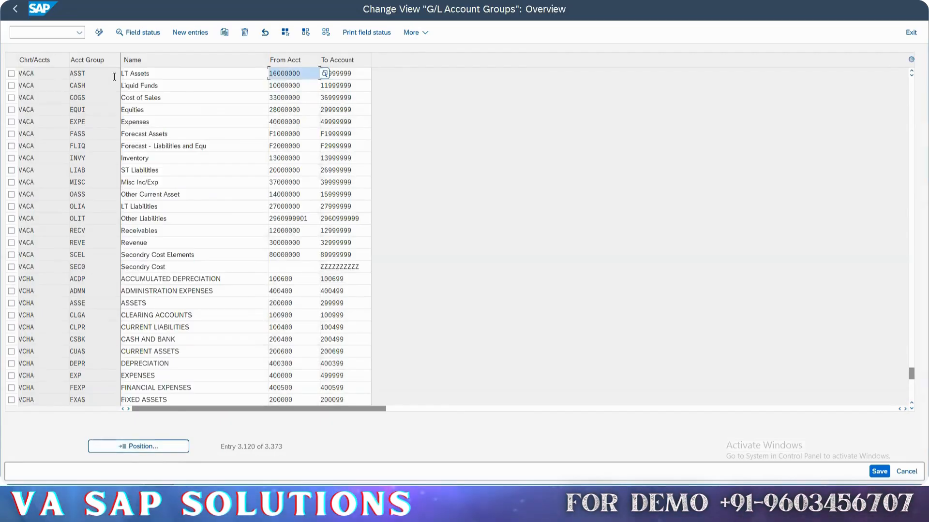
pyautogui.click(182, 87)
pyautogui.click(178, 101)
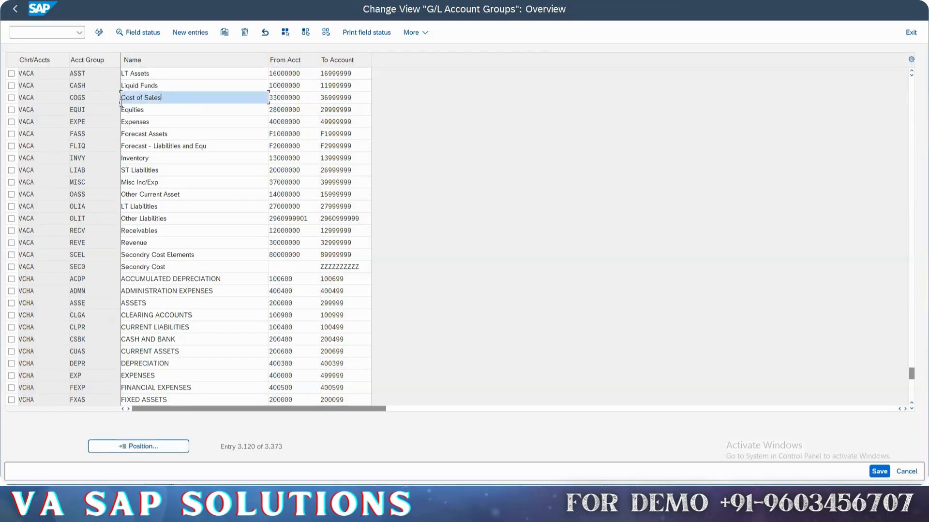
pyautogui.moveTo(311, 101); pyautogui.dragTo(269, 101)
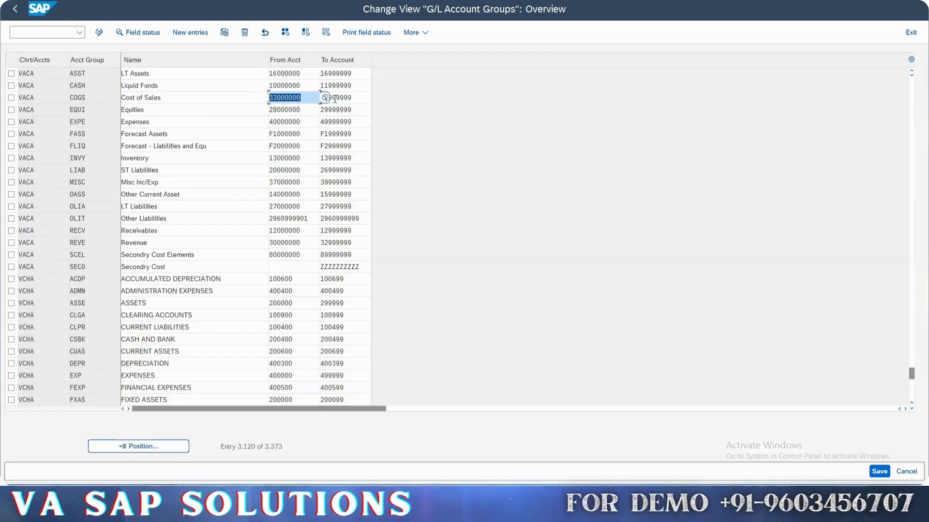
pyautogui.moveTo(355, 98); pyautogui.dragTo(312, 98)
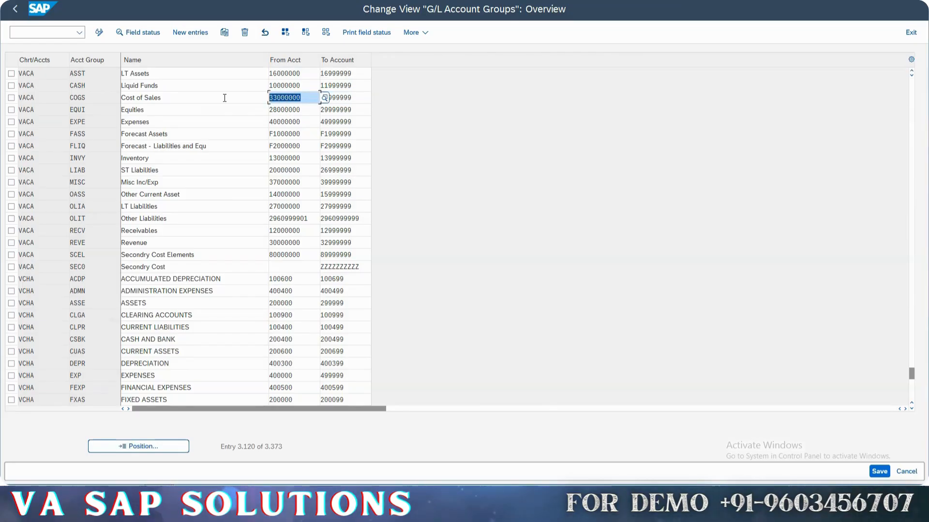
# Step: Open central G/L account maintenance in a new session with transaction /OFS00
pyautogui.click(55, 34)
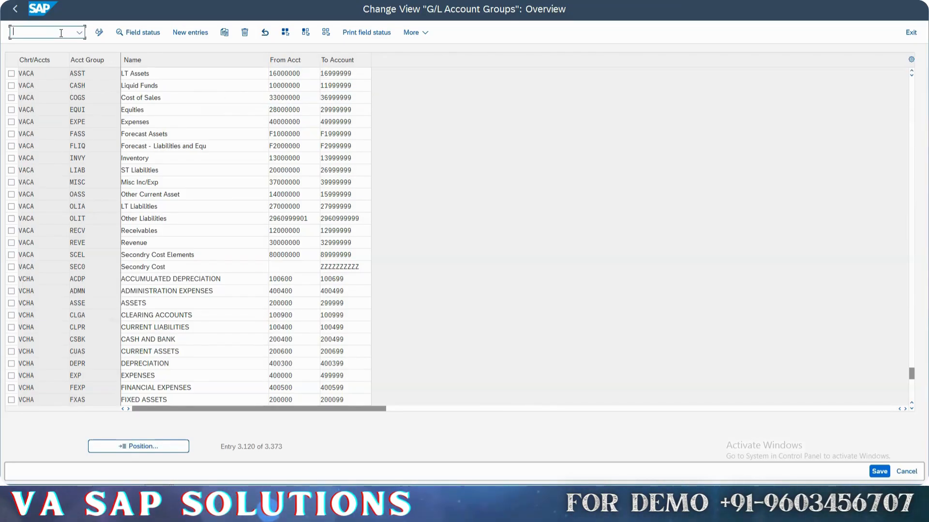
pyautogui.write('/O')
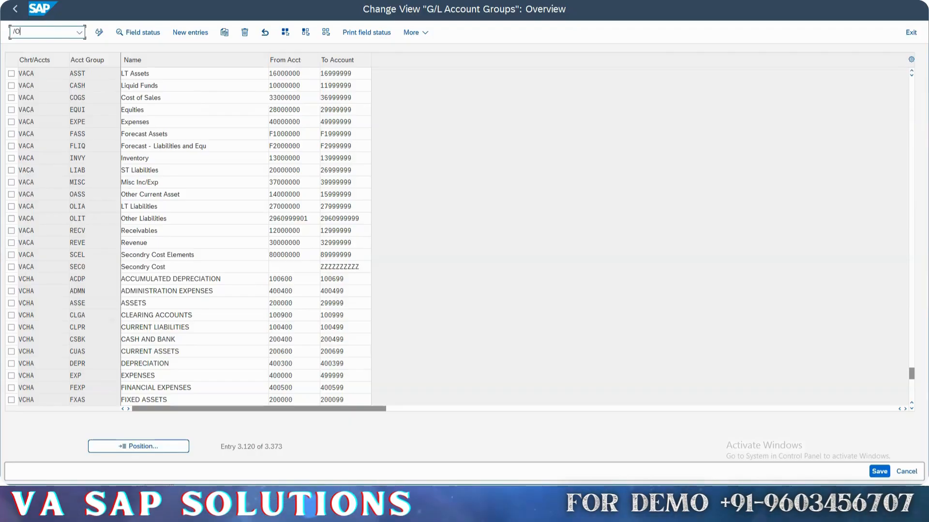
pyautogui.write('FS00')
pyautogui.press('Return')
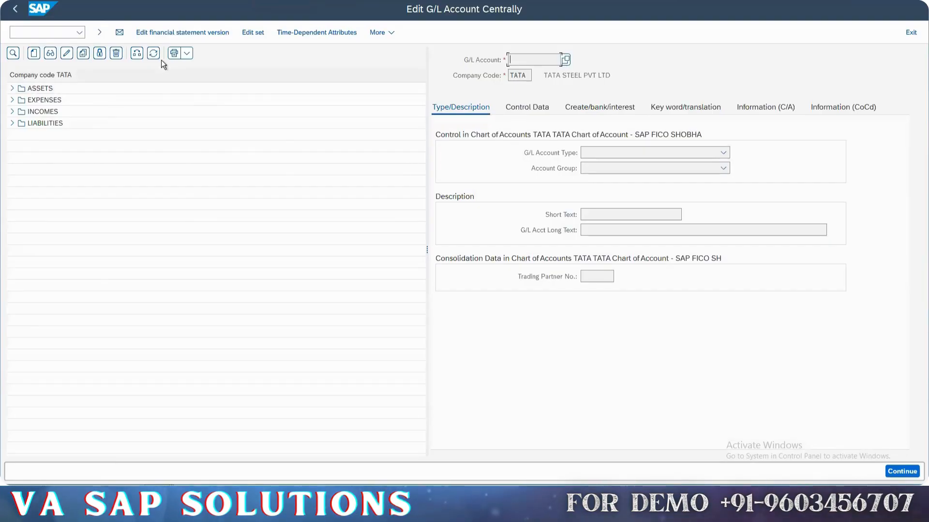
# Step: Change the company code for G/L account maintenance to HP00
pyautogui.click(137, 53)
pyautogui.hotkey('shift', 'End')
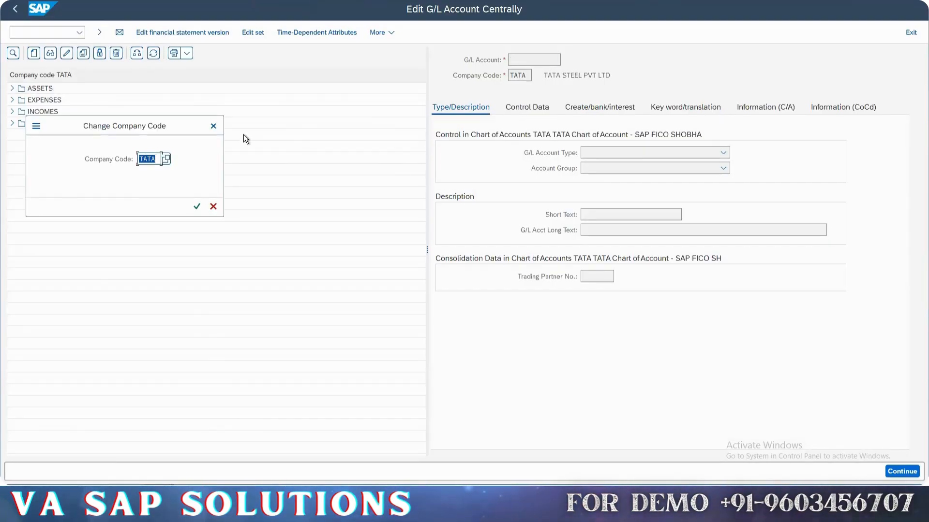
pyautogui.press('Delete')
pyautogui.press('Down')
pyautogui.press('Down')
pyautogui.press('Return')
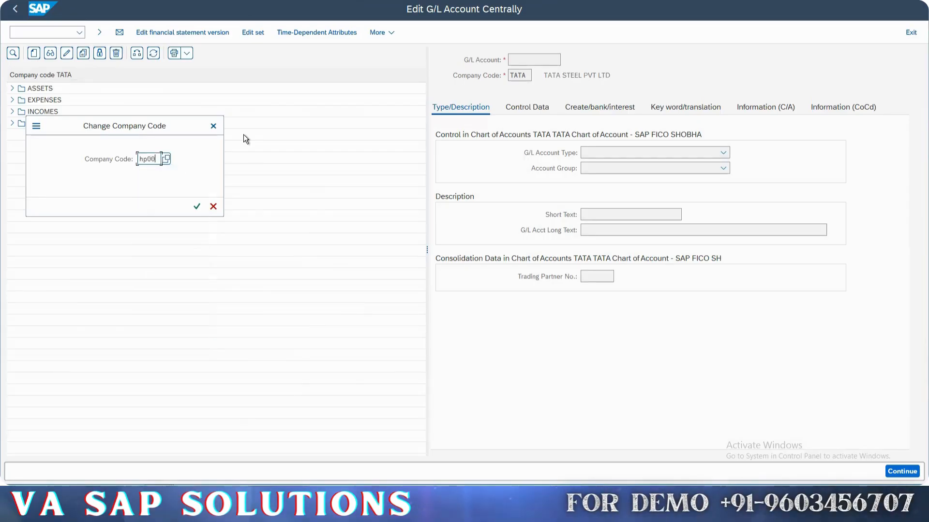
pyautogui.press('Return')
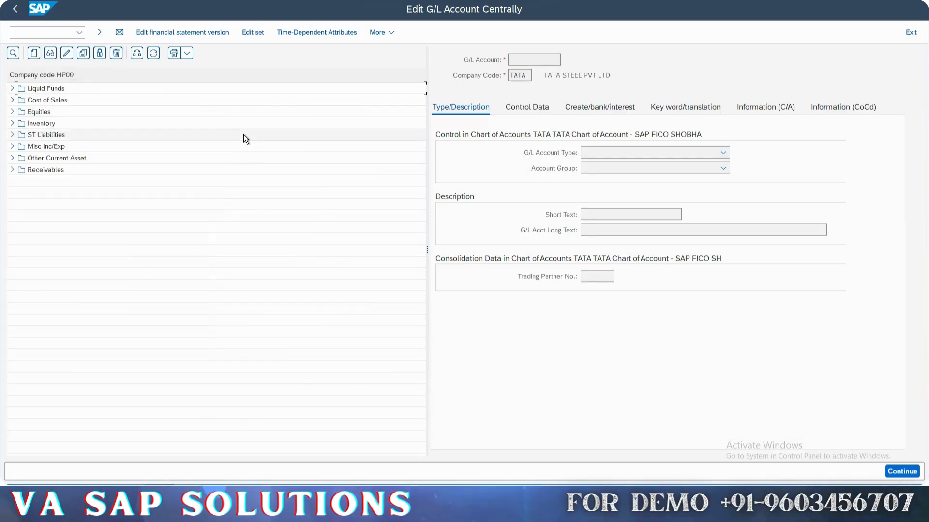
# Step: Compare the number ranges of the Liquid Funds and Cost of Sales account groups in chart of accounts VACA
pyautogui.click(53, 91)
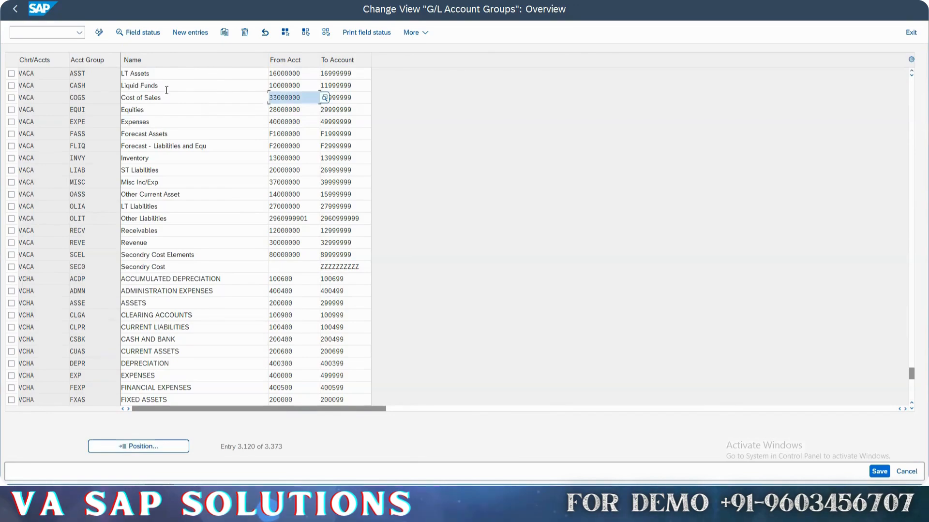
pyautogui.click(166, 89)
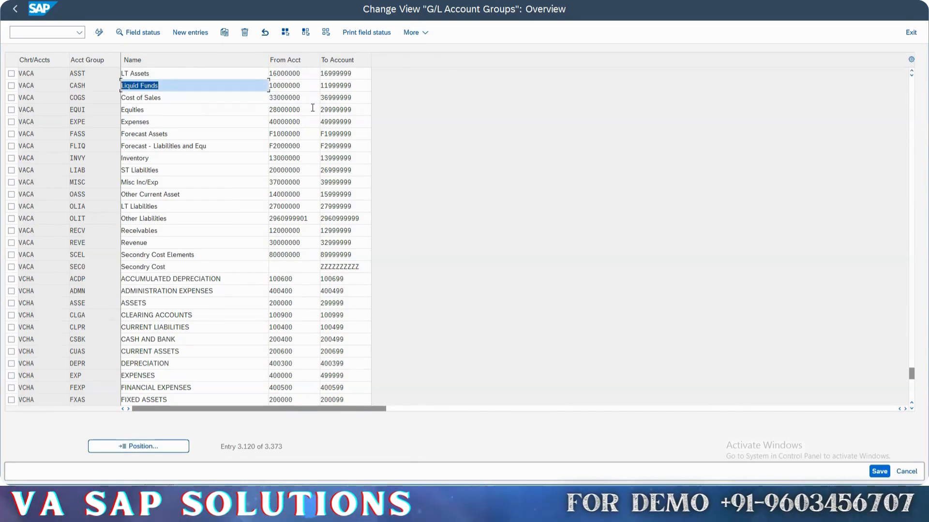
pyautogui.click(285, 97)
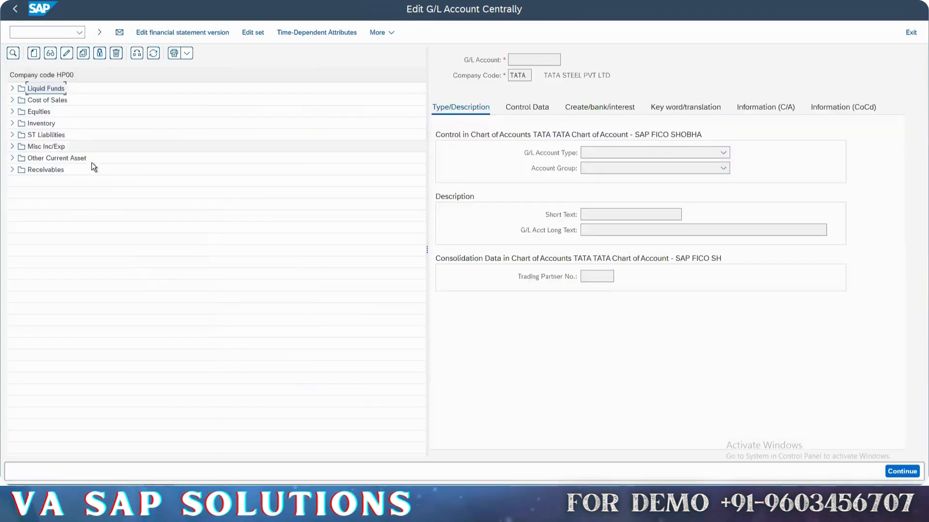
# Step: Try to copy the Cash Unmaped Legacy account from the Liquid Funds group to new G/L account 33000000 in company code HP00
pyautogui.click(12, 88)
pyautogui.click(89, 99)
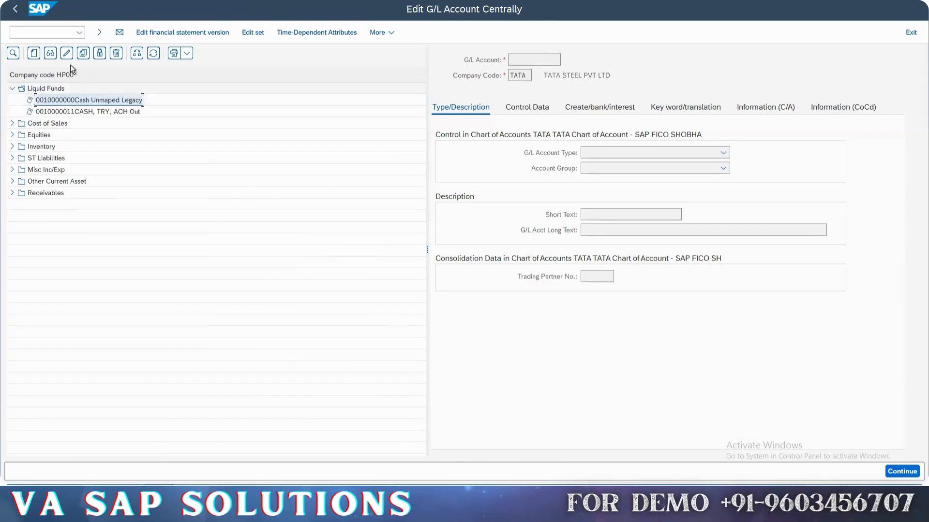
pyautogui.click(84, 53)
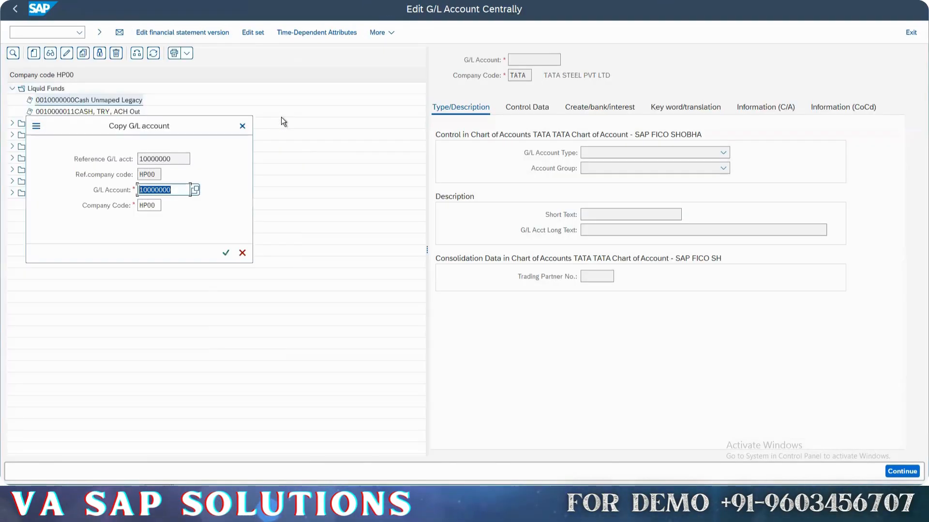
pyautogui.write('33000000')
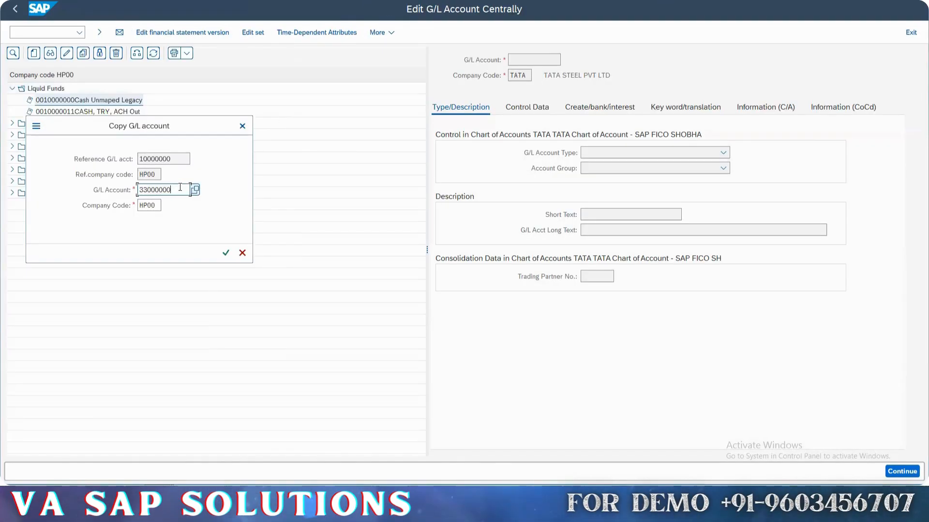
pyautogui.press('Return')
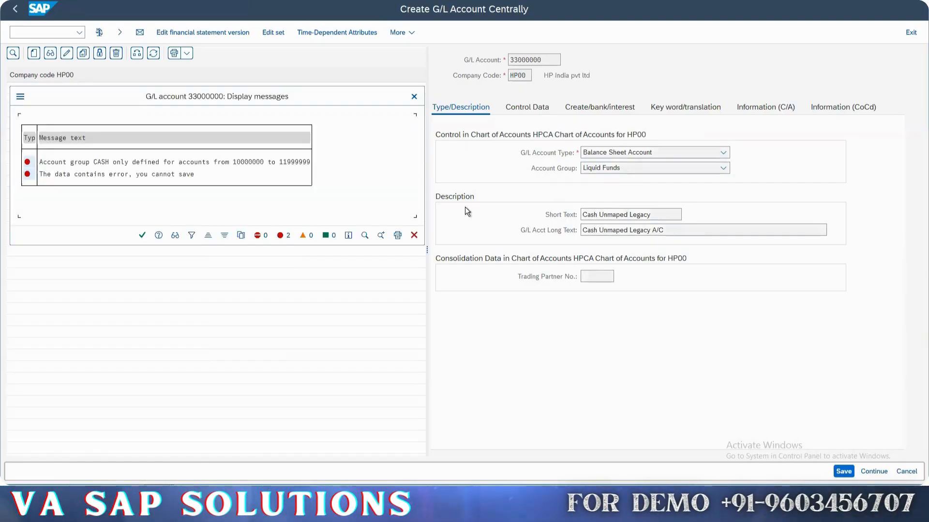
pyautogui.click(52, 173)
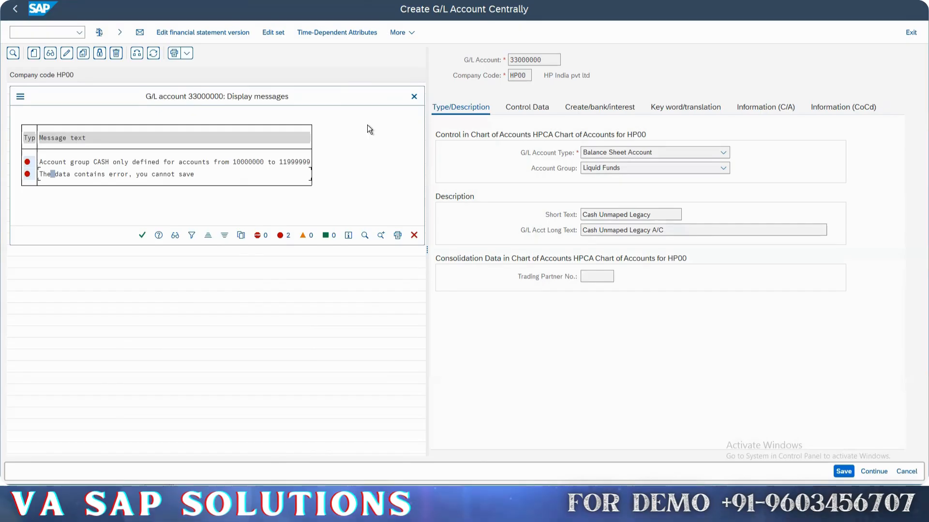
pyautogui.click(415, 97)
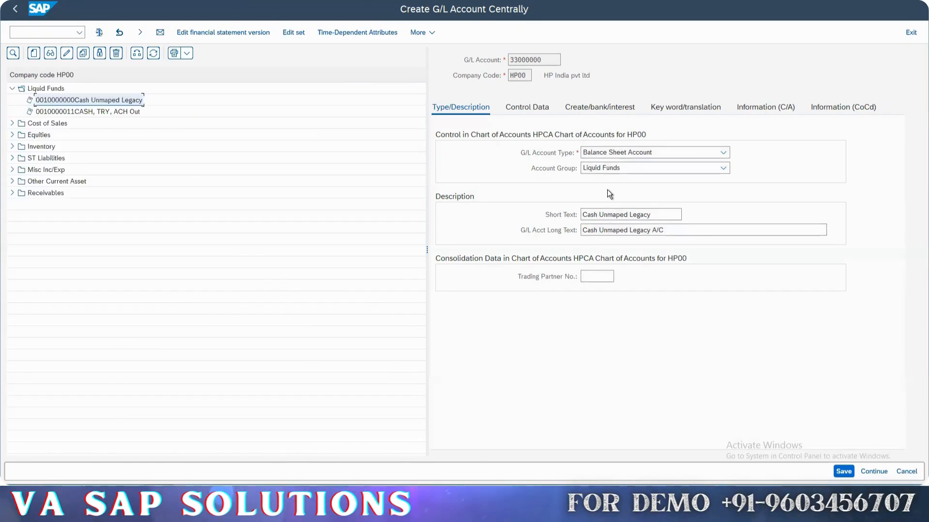
# Step: Check the account group options for the copied account and the number range defined for Liquid Funds in VACA
pyautogui.click(612, 165)
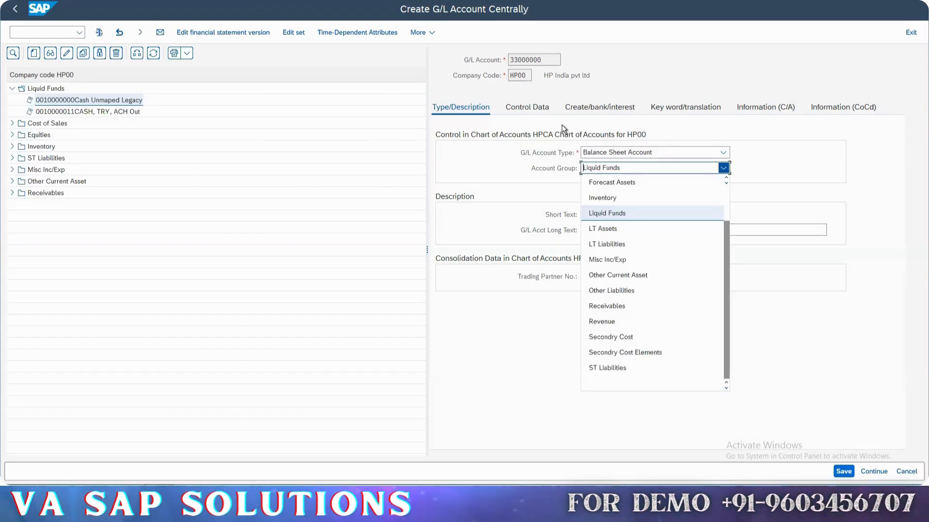
pyautogui.click(536, 59)
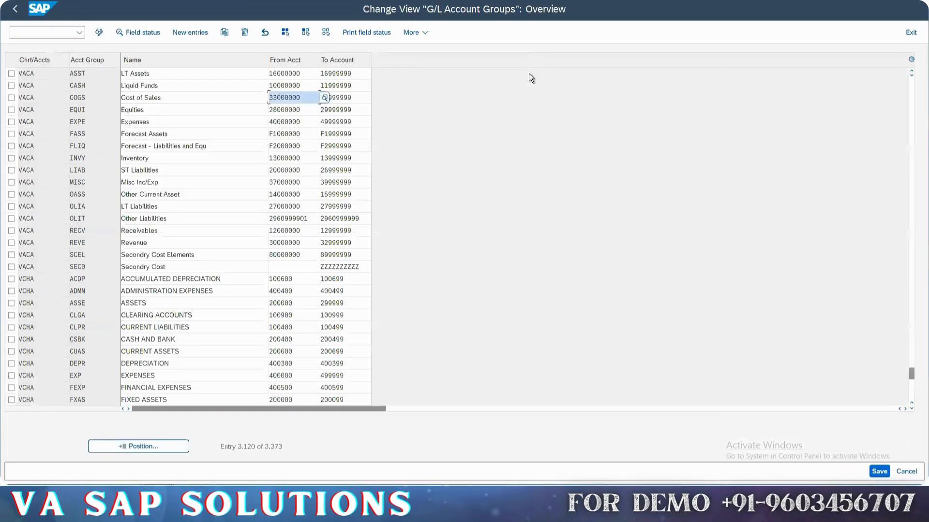
pyautogui.doubleClick(244, 87)
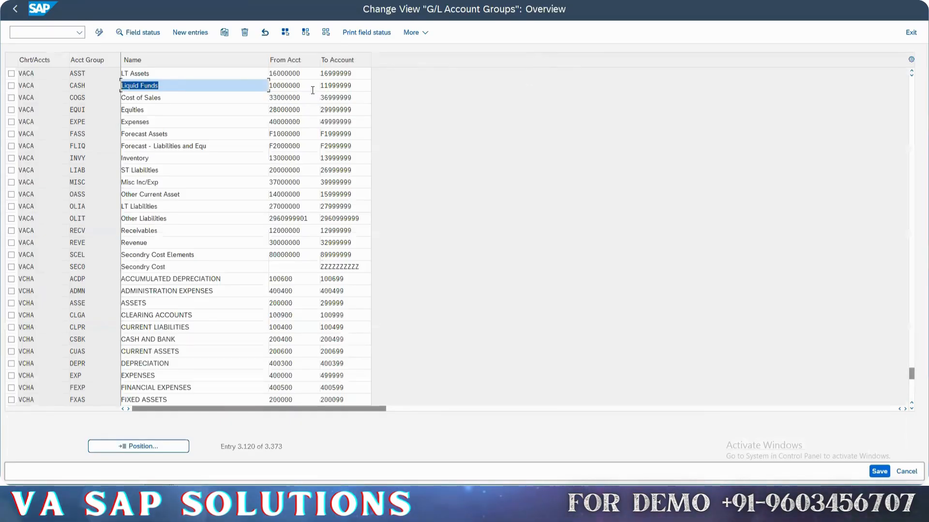
pyautogui.doubleClick(271, 86)
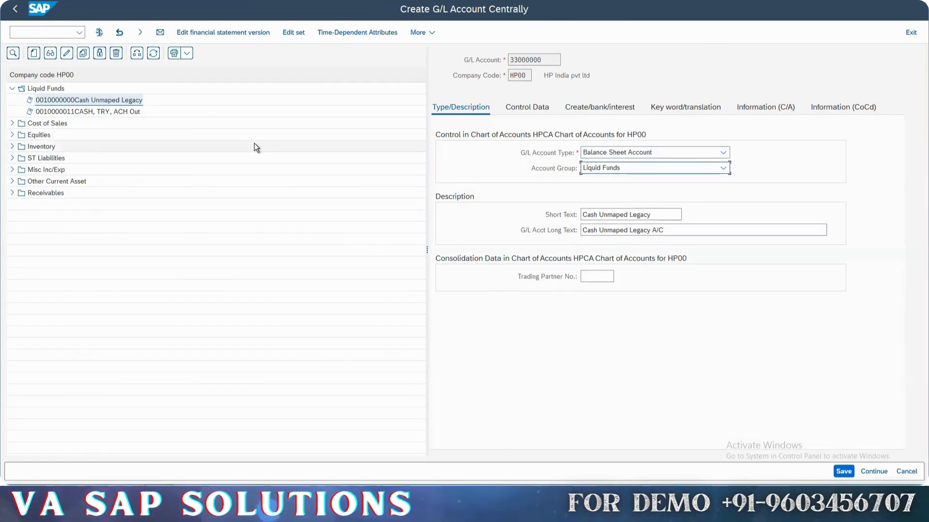
# Step: Discard the unsaved copy to account 33000000 and reopen central G/L account maintenance
pyautogui.click(15, 8)
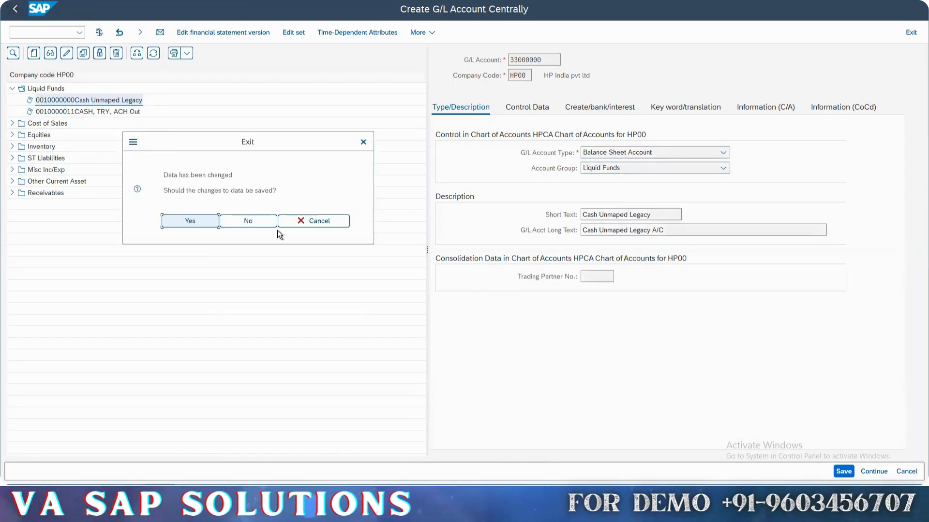
pyautogui.click(249, 219)
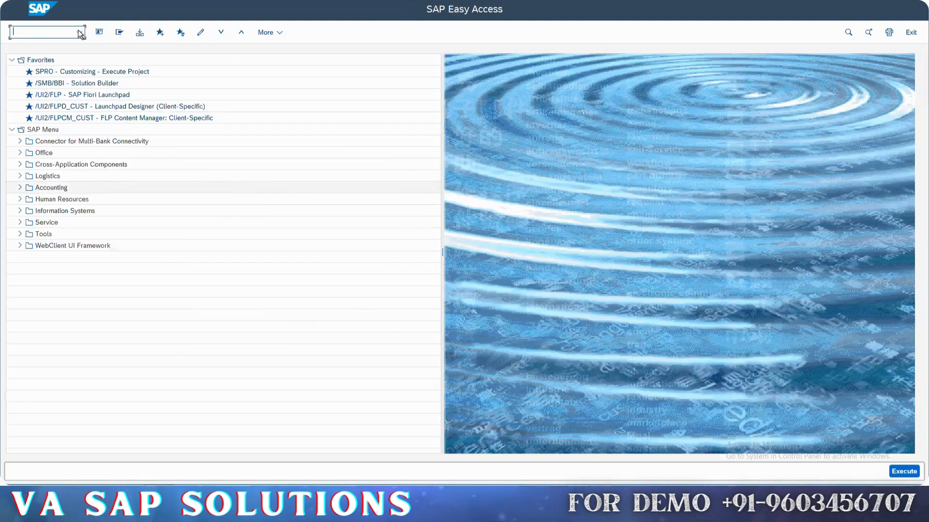
pyautogui.click(80, 33)
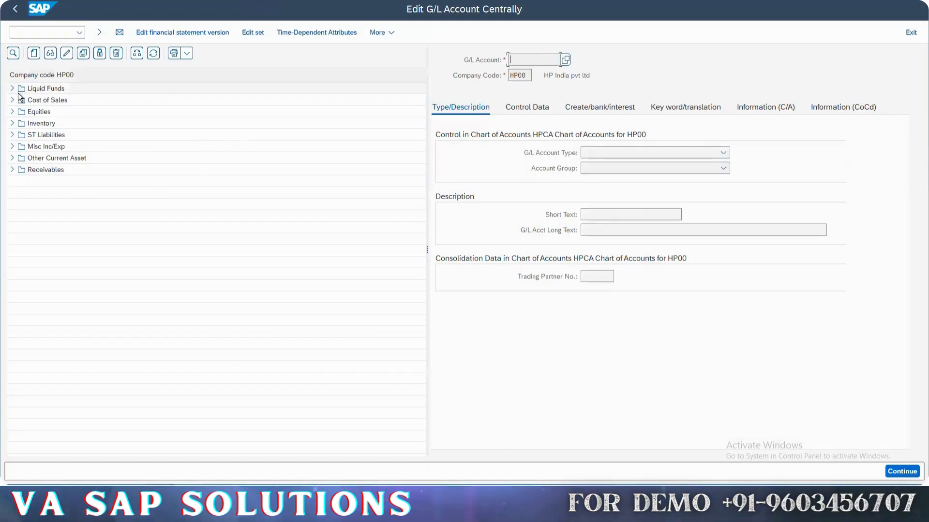
# Step: Open the copy form for the Cash Unmaped Legacy account in the Liquid Funds group of company code HP00
pyautogui.click(18, 93)
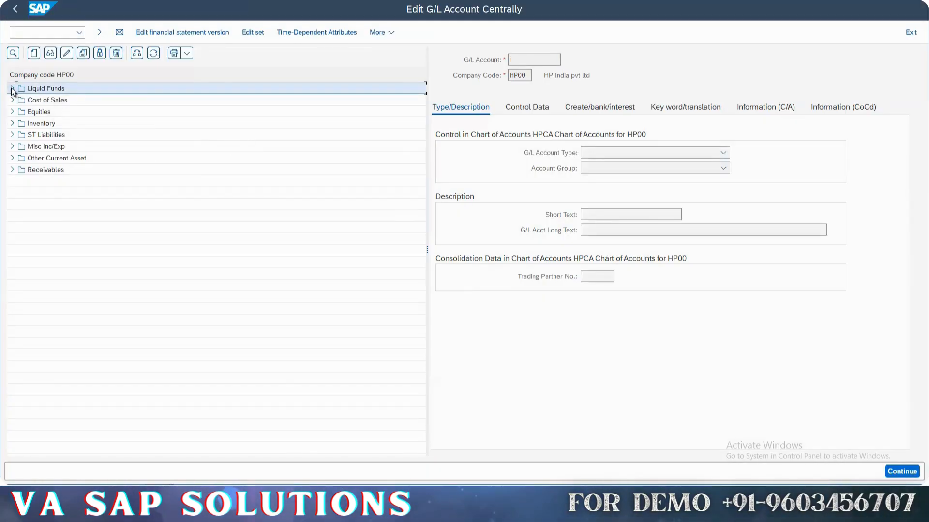
pyautogui.click(13, 89)
pyautogui.click(44, 101)
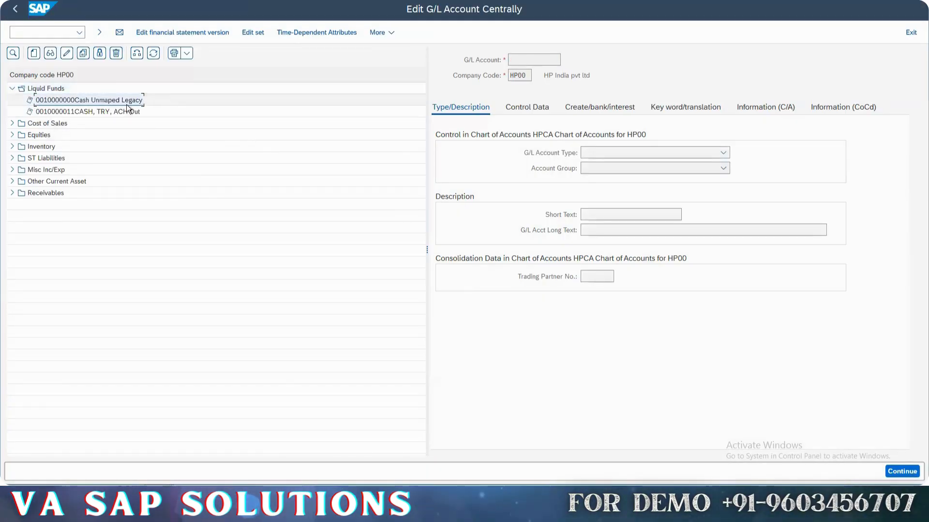
pyautogui.click(83, 53)
pyautogui.moveTo(187, 190); pyautogui.dragTo(106, 191)
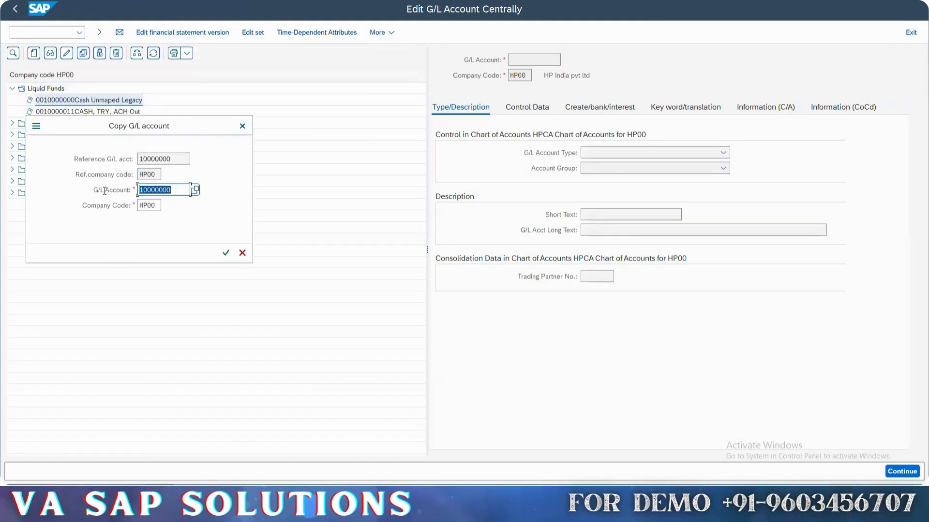
# Step: Copy account 10000000 to company code VAYT under the same account number and save the new G/L account
pyautogui.click(152, 204)
pyautogui.hotkey('ctrl', 'a')
pyautogui.press('BackSpace')
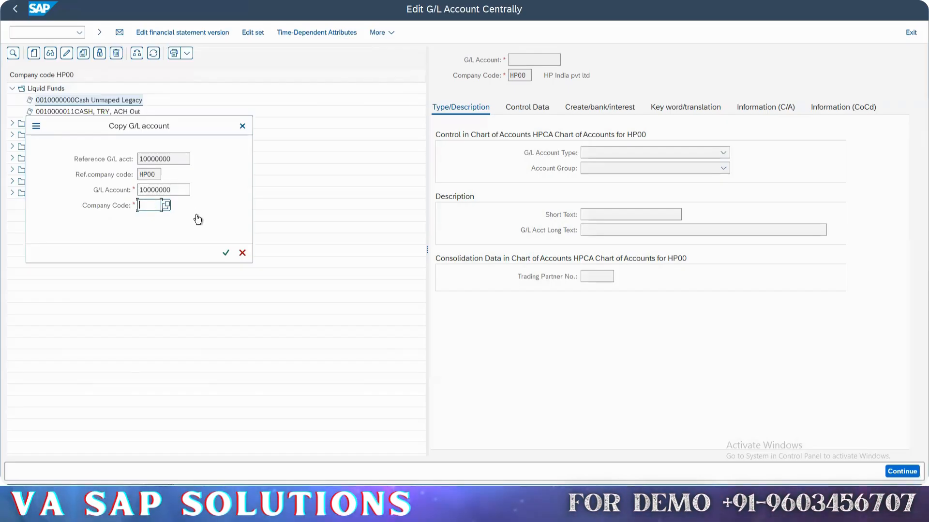
pyautogui.press('Down')
pyautogui.press('Down')
pyautogui.press('Down')
pyautogui.press('Down')
pyautogui.press('Up')
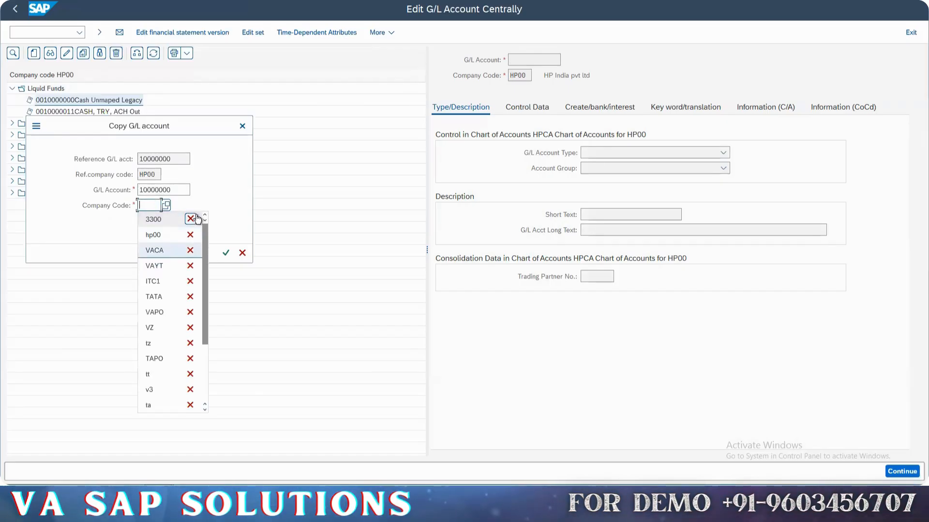
pyautogui.press('Down')
pyautogui.press('Return')
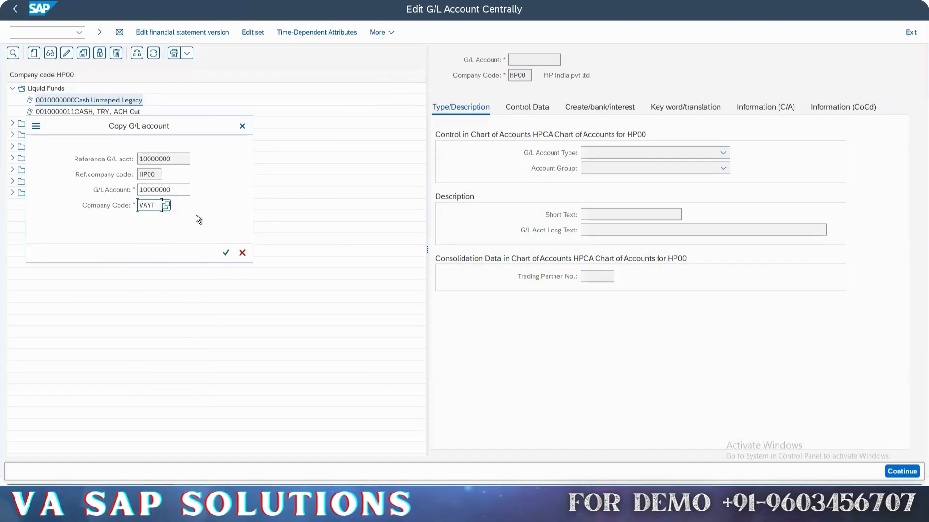
pyautogui.press('Return')
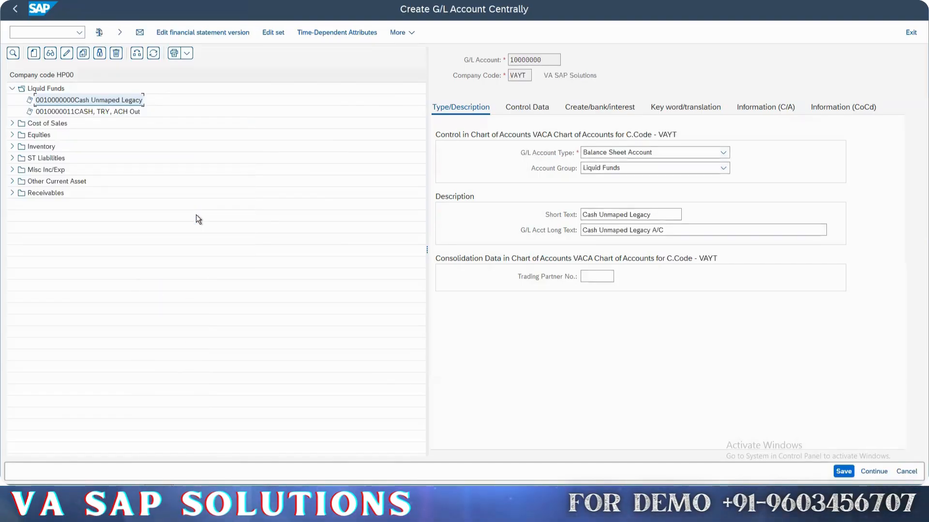
pyautogui.click(844, 472)
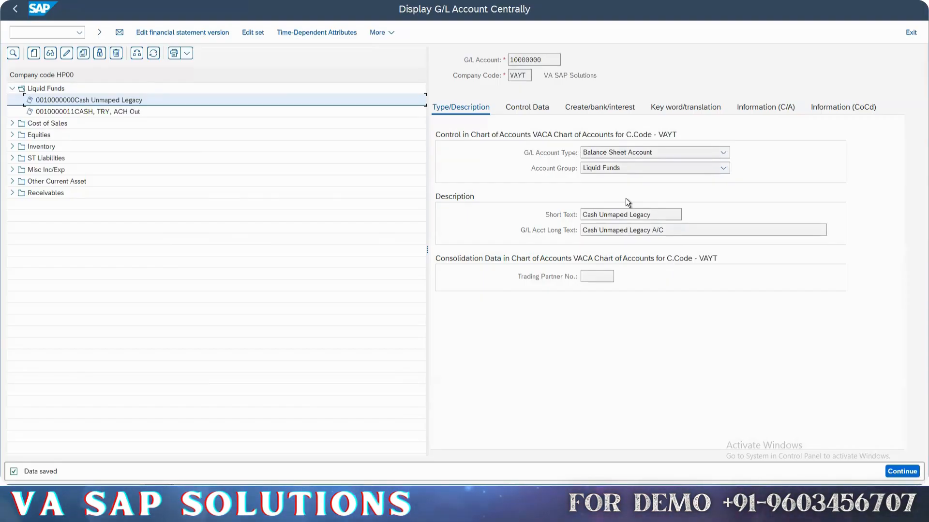
# Step: Examine the available G/L account type options for account 10000000 in company code VAYT
pyautogui.click(593, 151)
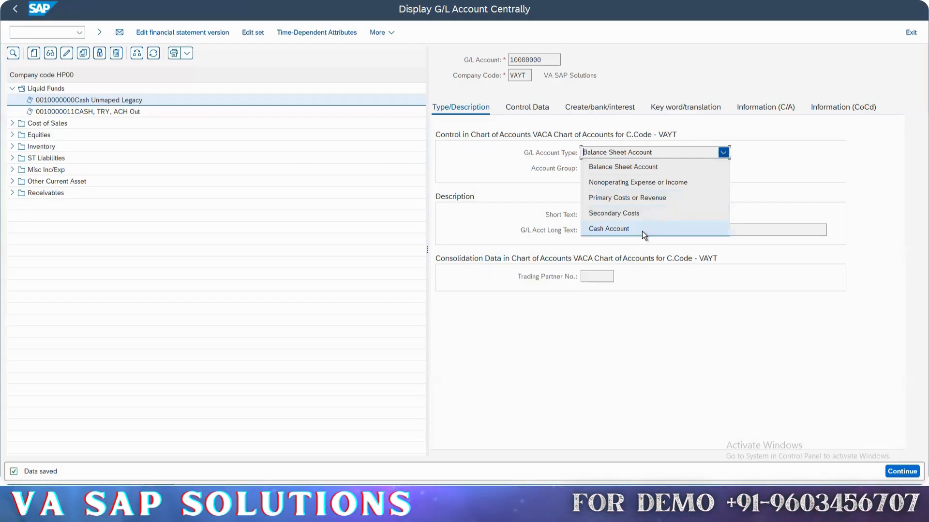
pyautogui.click(770, 154)
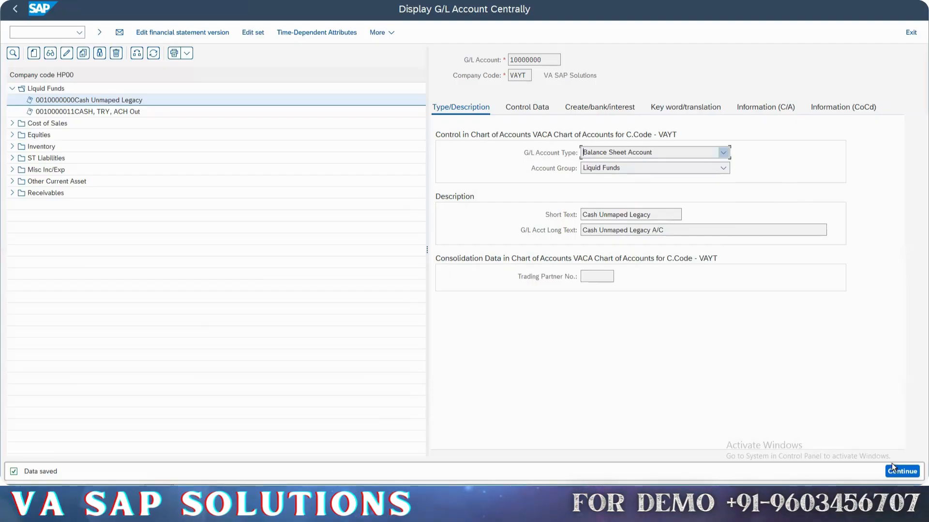
pyautogui.click(901, 471)
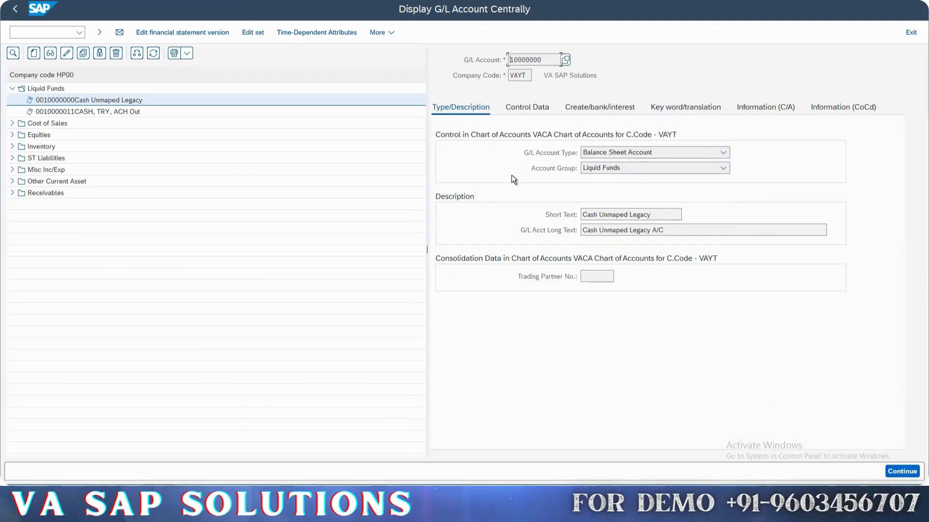
# Step: Open the control data of account 10000000 and examine the Account Currency and Balances in Local Crcy Only fields
pyautogui.click(532, 109)
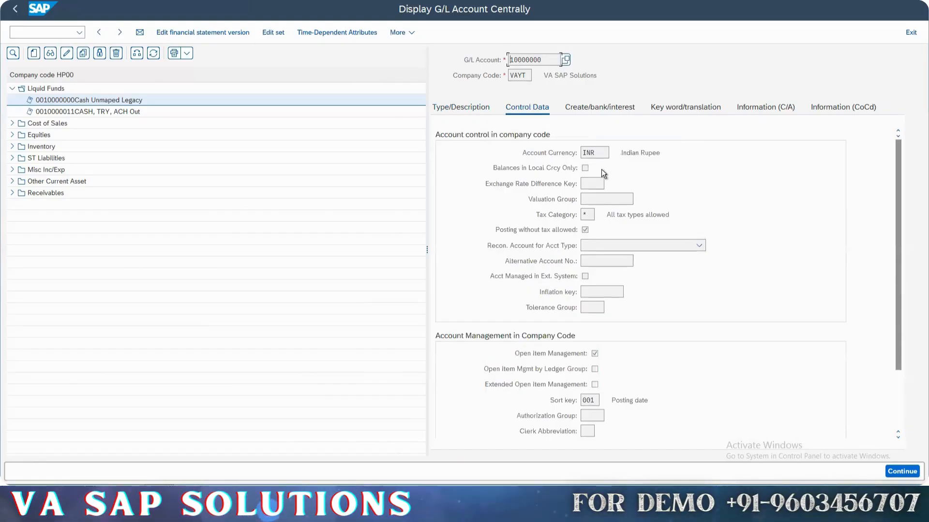
pyautogui.doubleClick(590, 152)
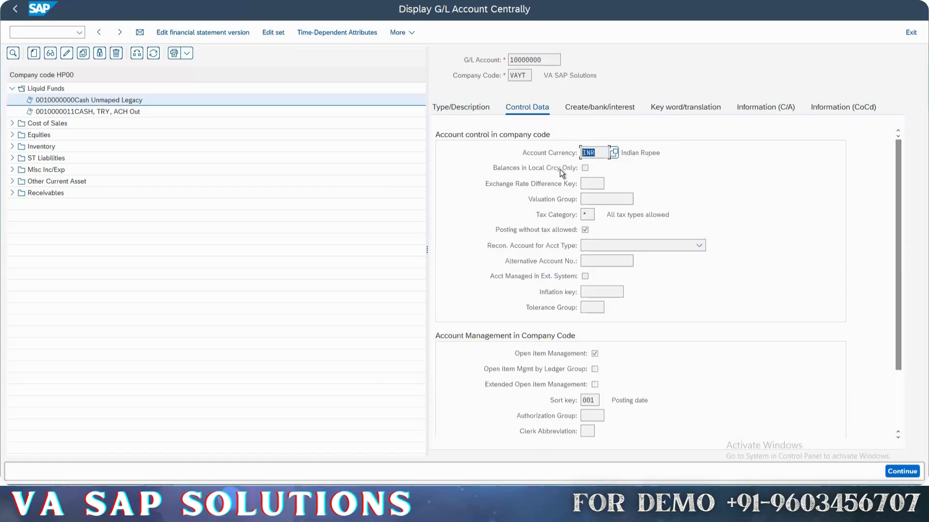
pyautogui.click(586, 167)
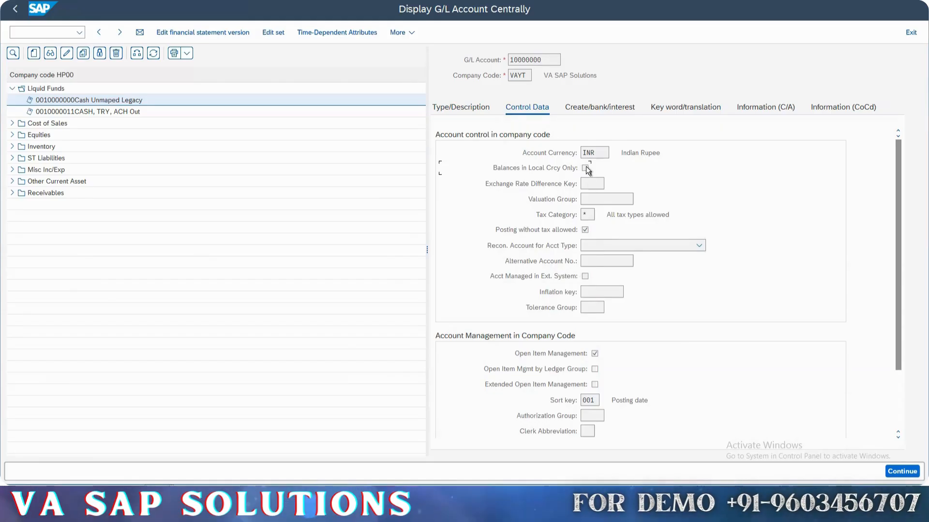
pyautogui.click(556, 151)
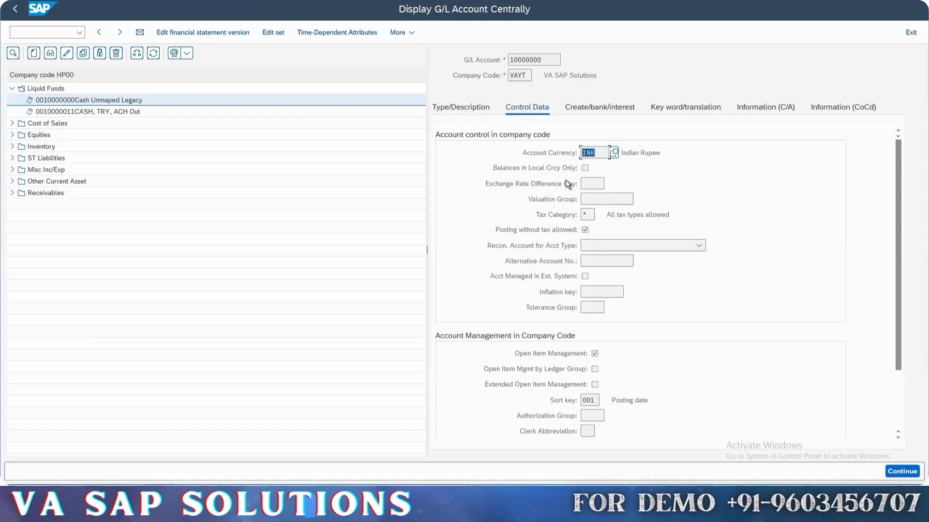
pyautogui.click(585, 168)
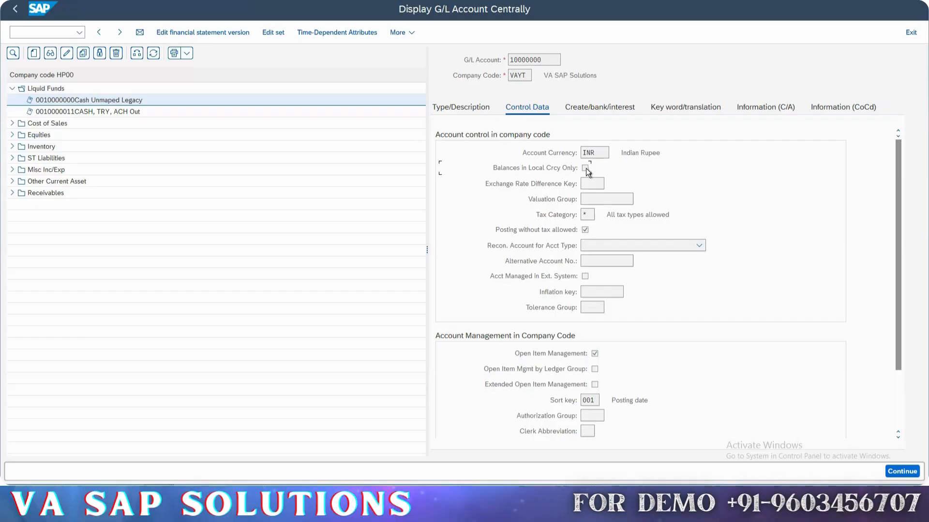
# Step: Open the field help for Balances in Local Crcy Only and read the indicator's definition and use
pyautogui.rightClick(585, 168)
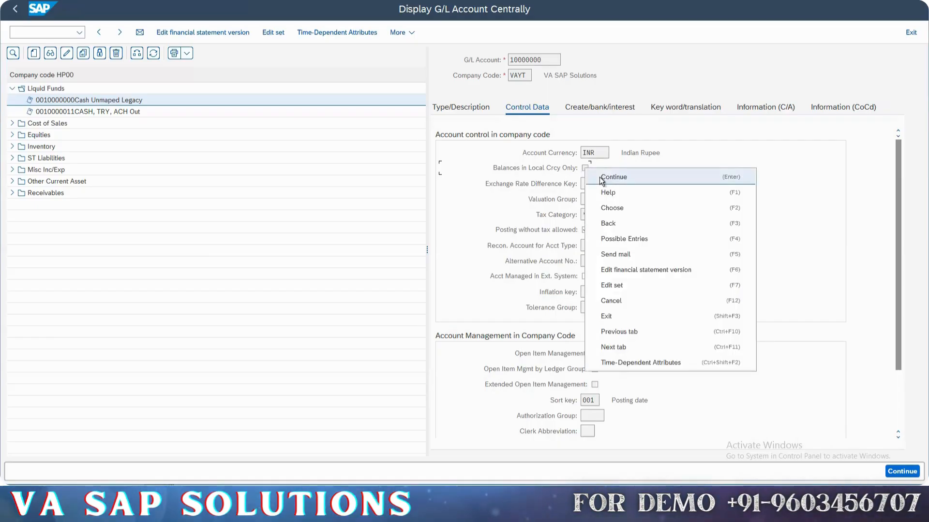
pyautogui.click(599, 177)
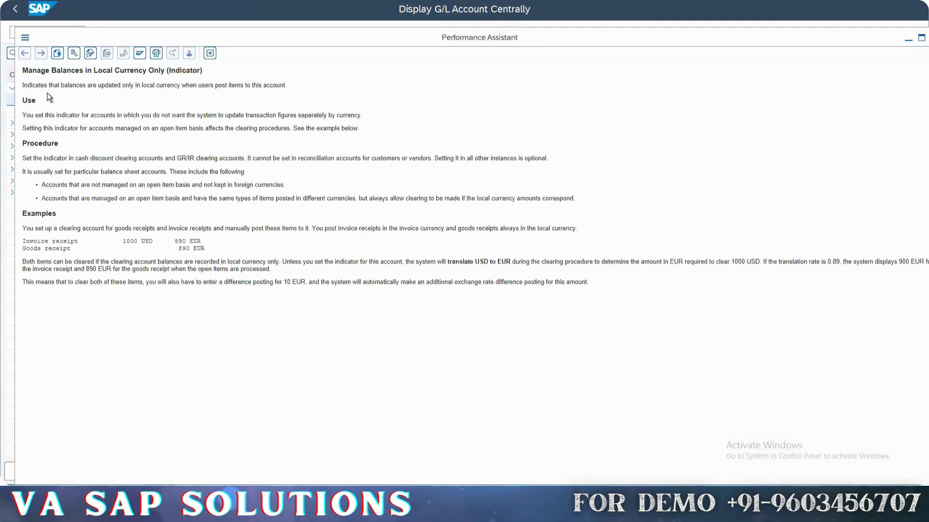
pyautogui.moveTo(47, 93); pyautogui.dragTo(301, 102)
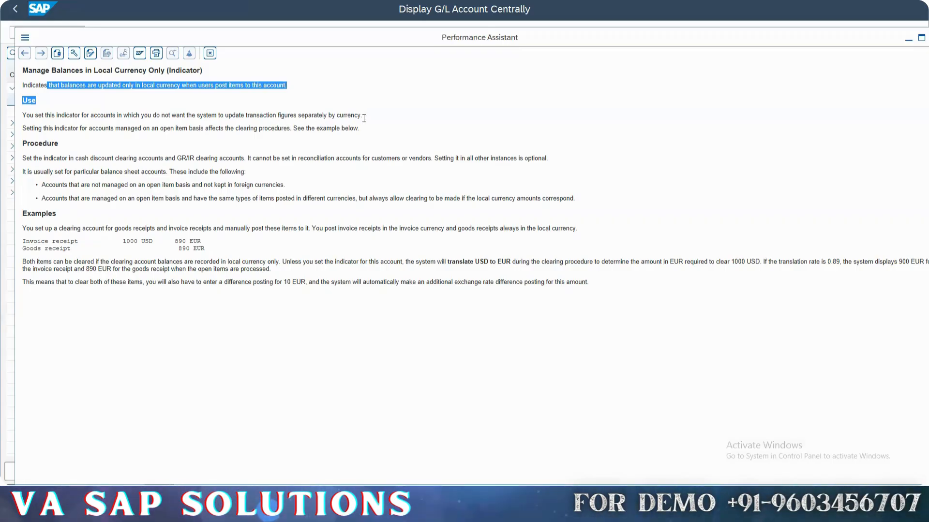
# Step: Read the use and the goods receipt/invoice receipt clearing example in the Balances in Local Crcy Only help, and close the help
pyautogui.moveTo(362, 116); pyautogui.dragTo(22, 99)
pyautogui.click(118, 129)
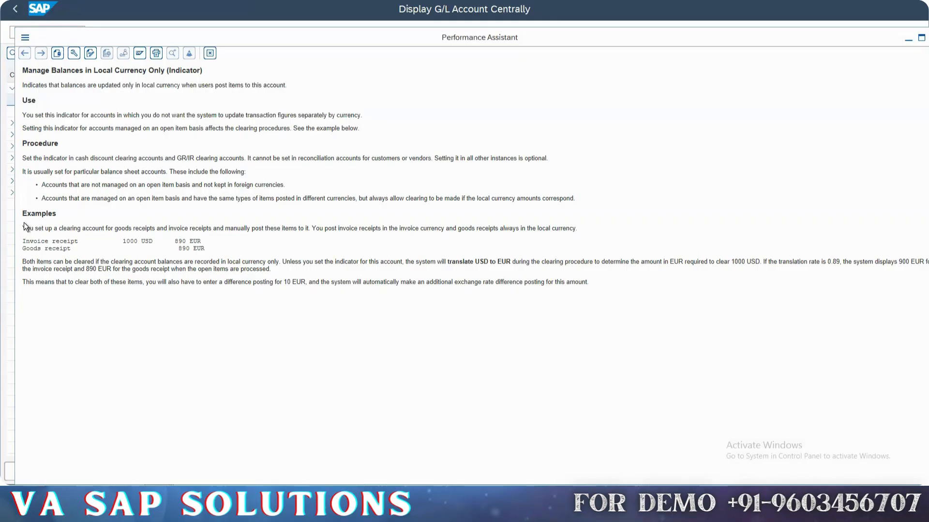
pyautogui.moveTo(25, 228); pyautogui.dragTo(132, 228)
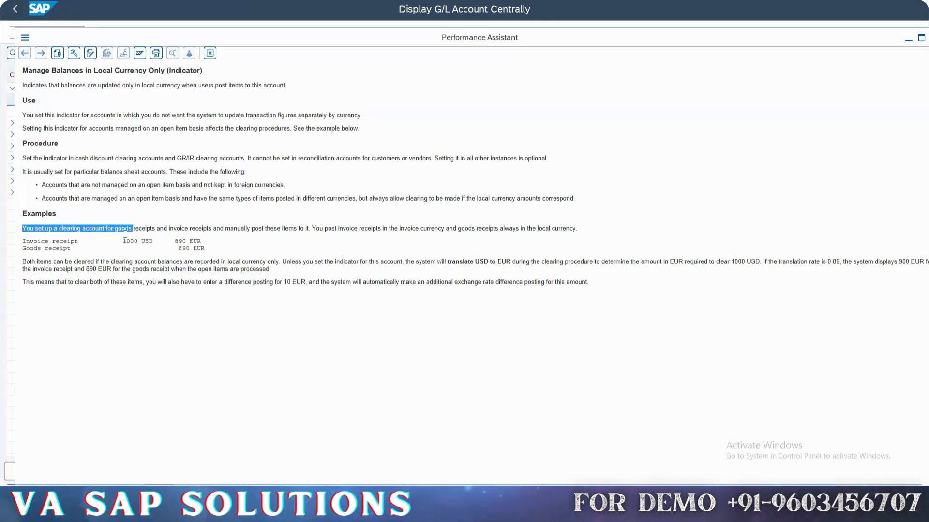
pyautogui.click(138, 223)
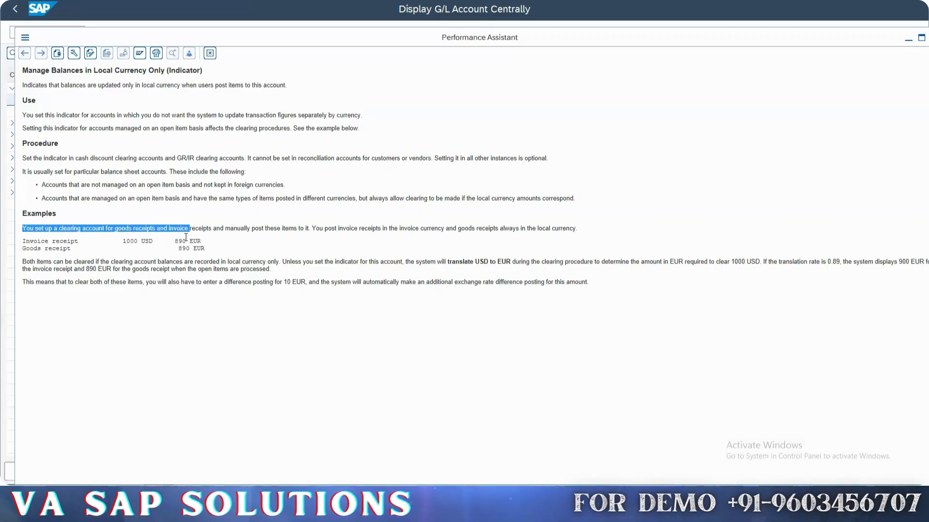
pyautogui.moveTo(212, 238); pyautogui.dragTo(359, 236)
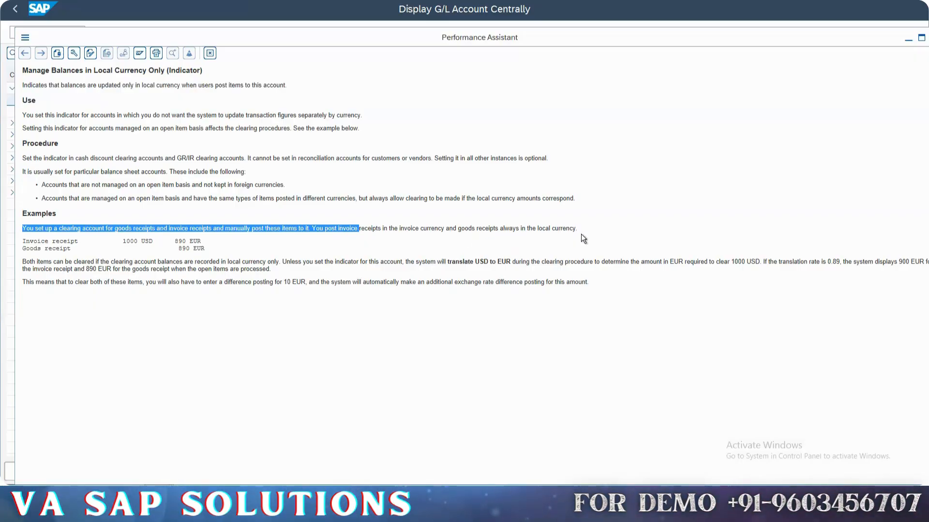
pyautogui.click(129, 244)
pyautogui.moveTo(123, 241); pyautogui.dragTo(203, 241)
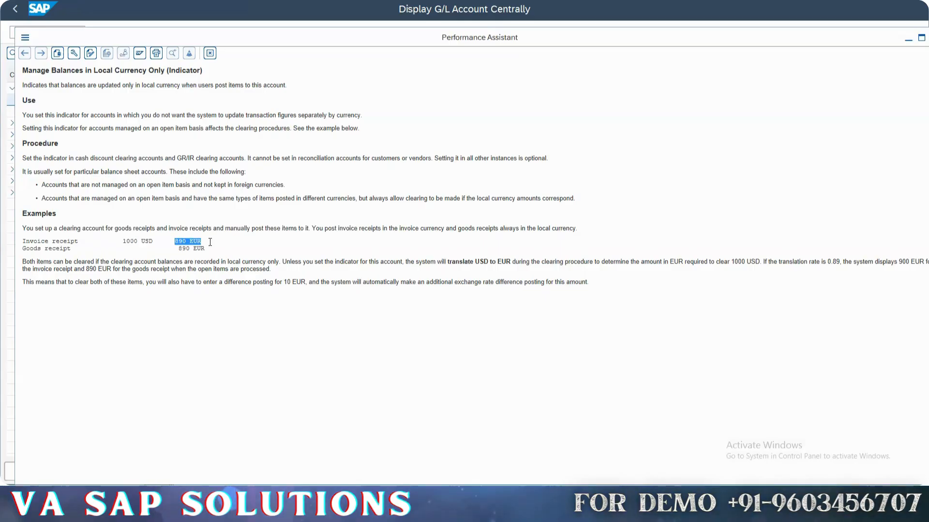
pyautogui.click(75, 251)
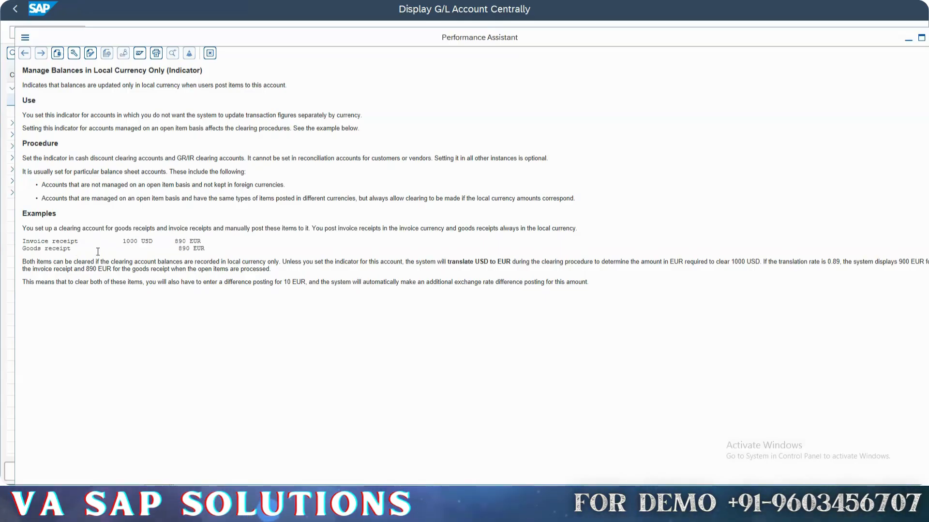
pyautogui.moveTo(122, 248); pyautogui.dragTo(212, 251)
pyautogui.click(213, 250)
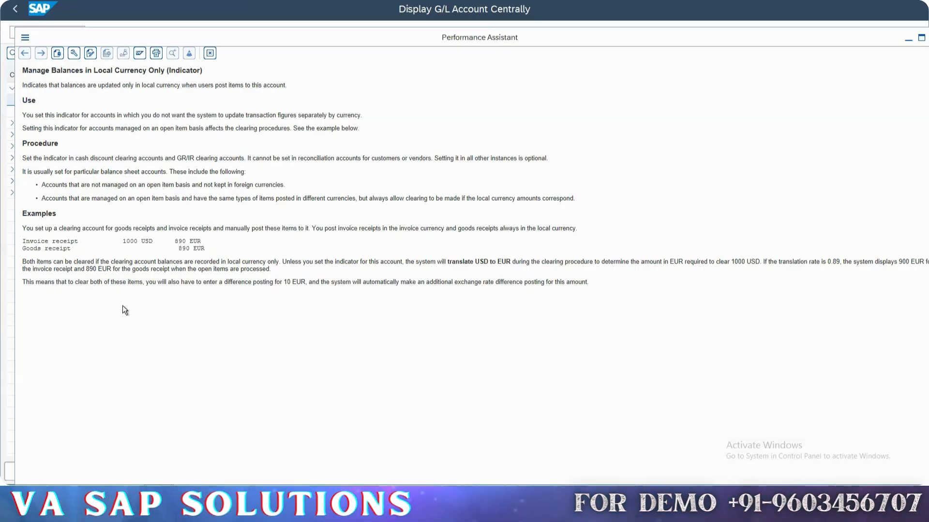
pyautogui.press('Escape')
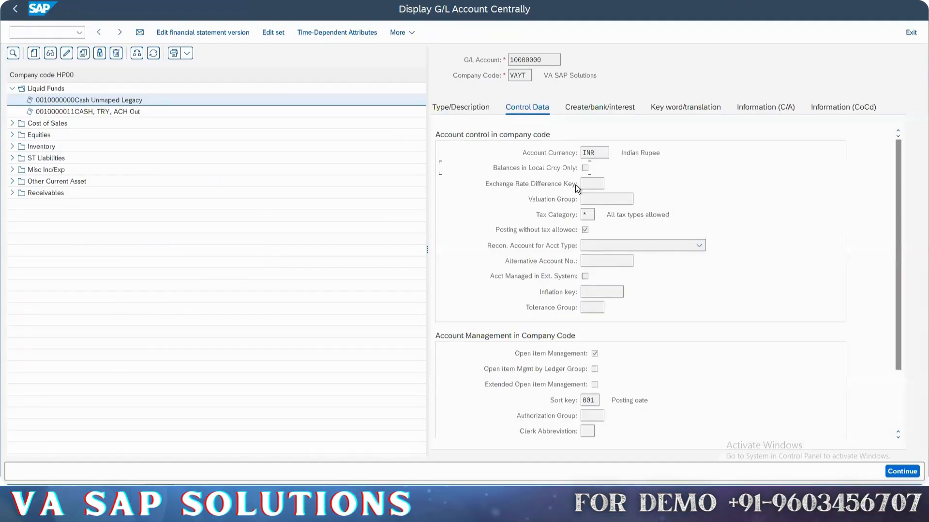
# Step: Check the Tax Category field's help for account 10000000, and display the account's document creation, bank and interest settings
pyautogui.rightClick(589, 215)
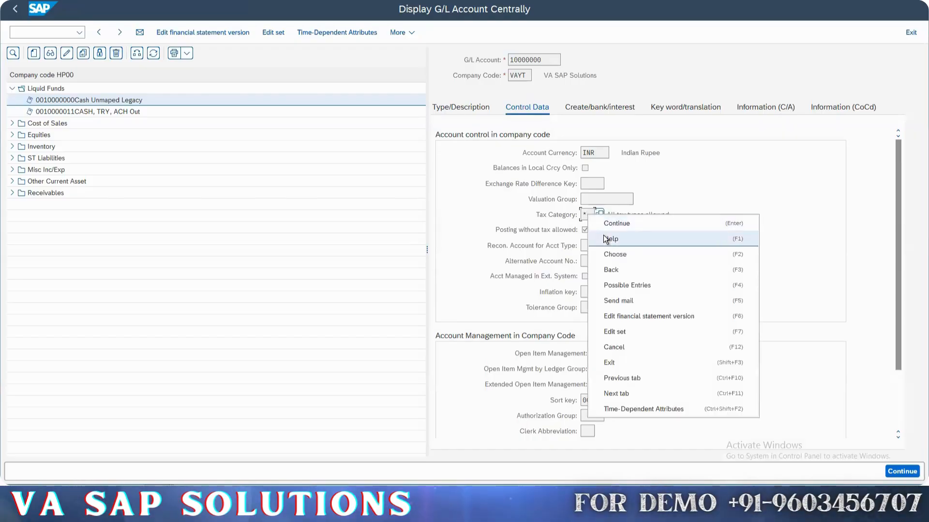
pyautogui.click(606, 239)
pyautogui.press('Escape')
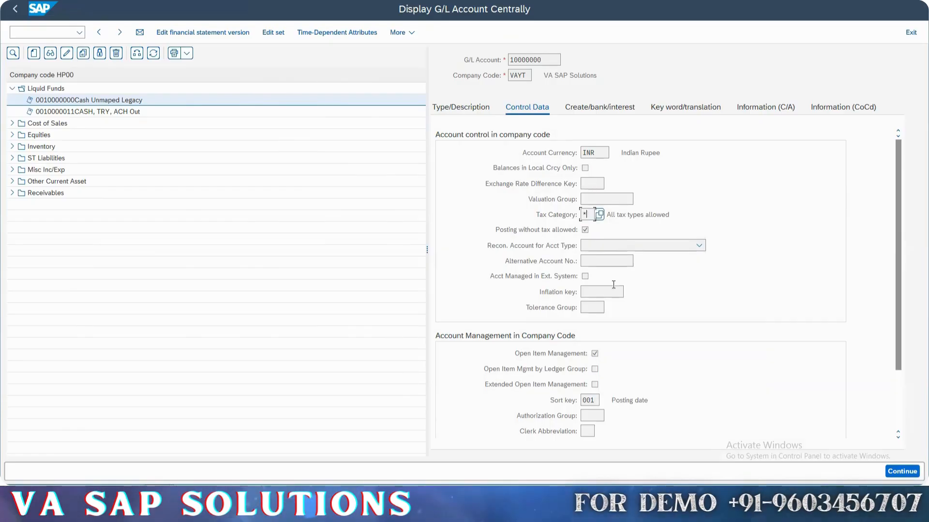
pyautogui.click(599, 107)
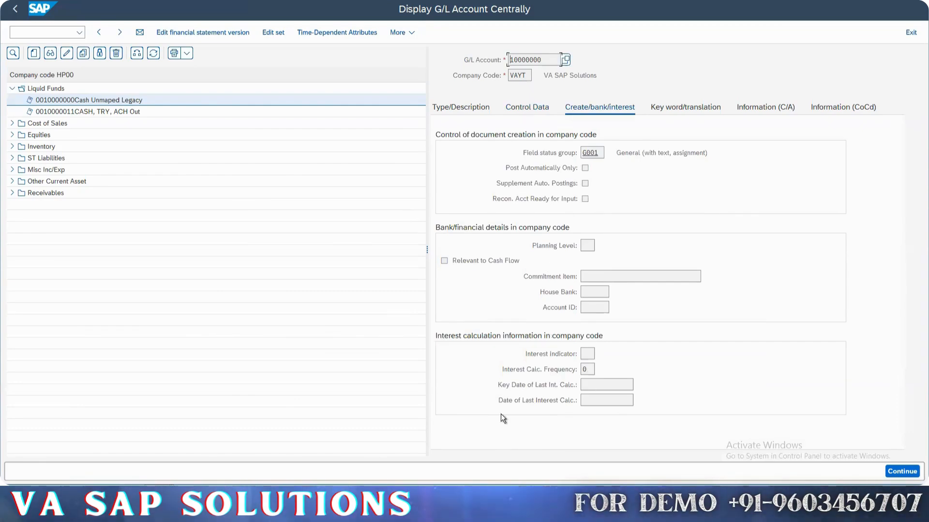
# Step: Copy Liquid Funds account 10000011 from HP00 to company code VAYT under the same account number and save it
pyautogui.click(69, 112)
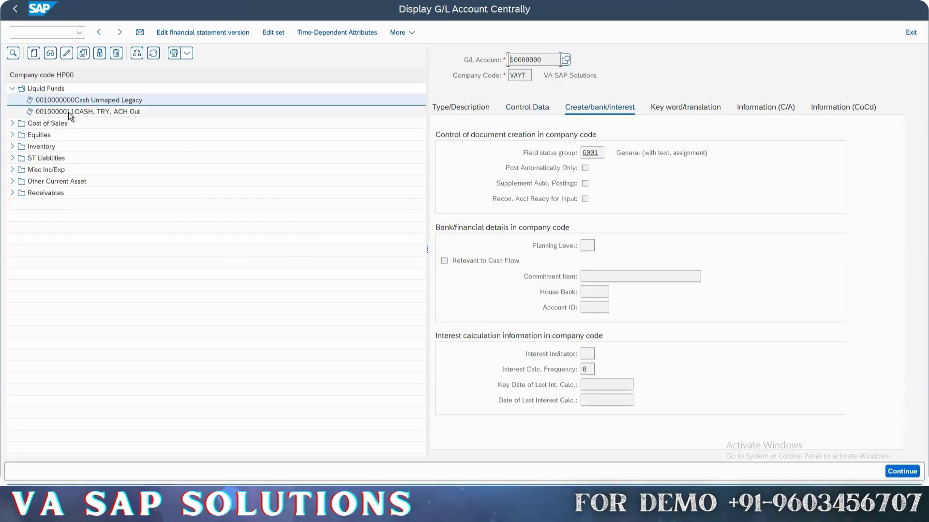
pyautogui.click(83, 53)
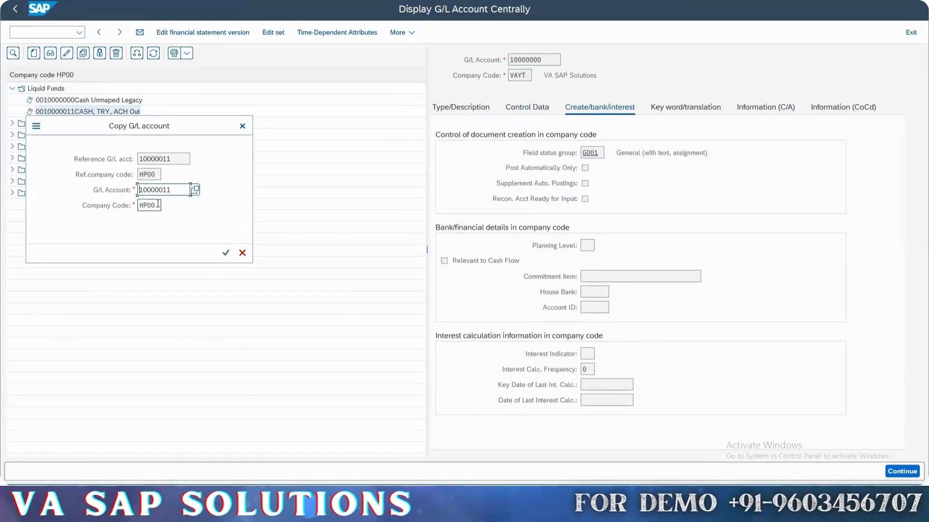
pyautogui.press('Tab')
pyautogui.press('BackSpace')
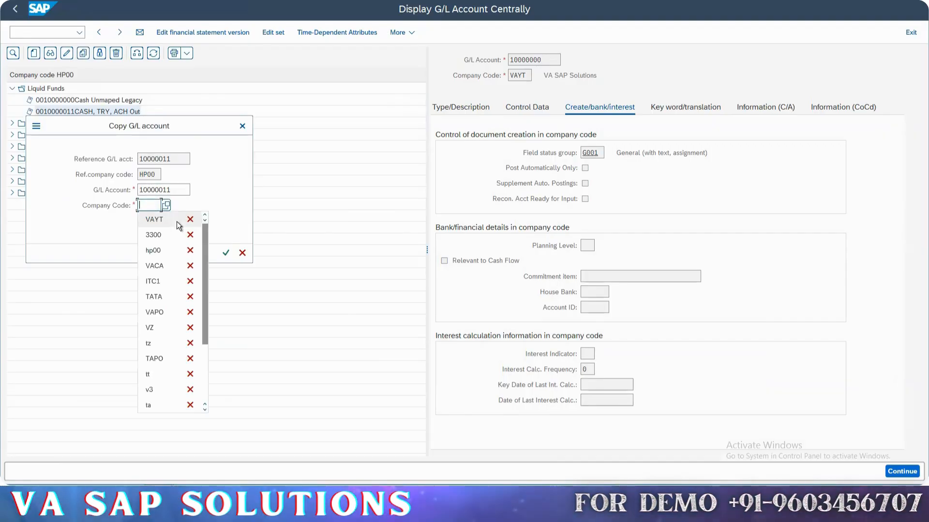
pyautogui.click(177, 222)
pyautogui.press('Return')
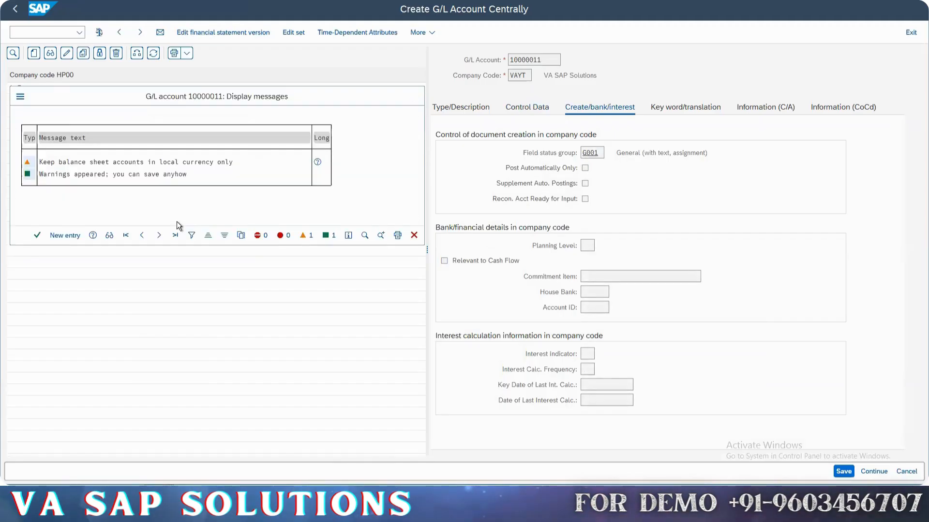
pyautogui.hotkey('ctrl', 's')
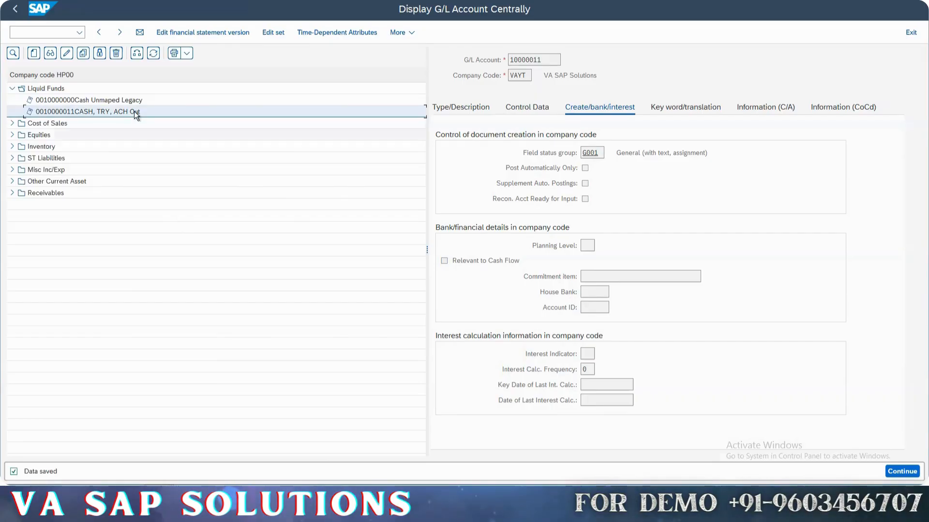
# Step: Copy Cost of Sales account 33520100 from HP00 to company code VAYT under the same number and save it
pyautogui.click(114, 124)
pyautogui.doubleClick(127, 124)
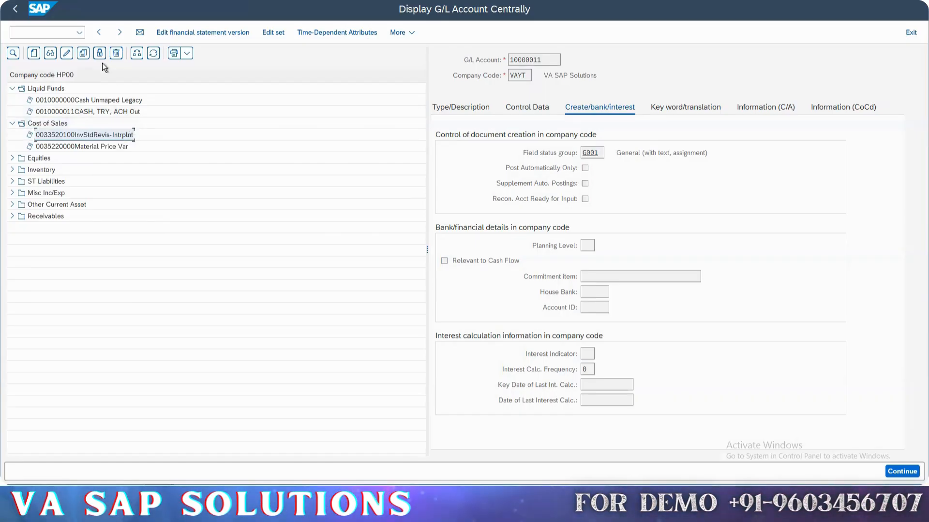
pyautogui.click(83, 54)
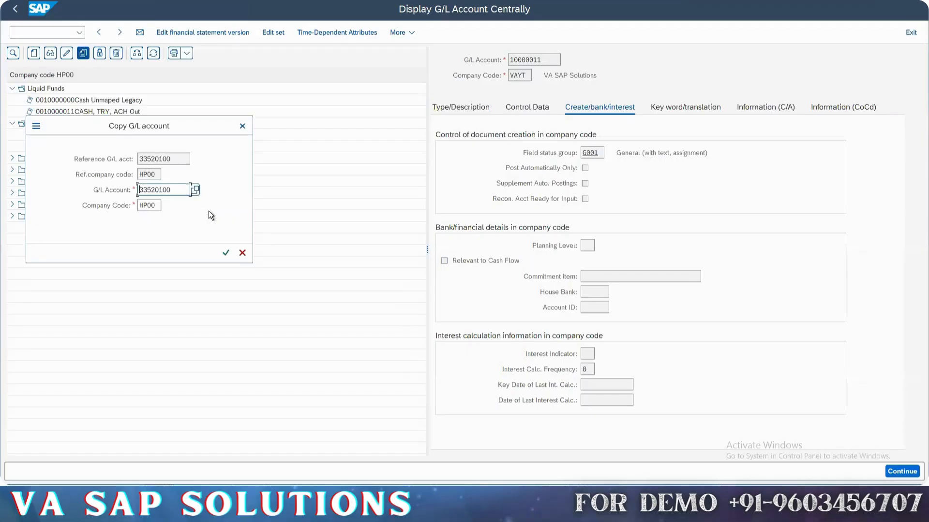
pyautogui.doubleClick(159, 205)
pyautogui.press('BackSpace')
pyautogui.press('Down')
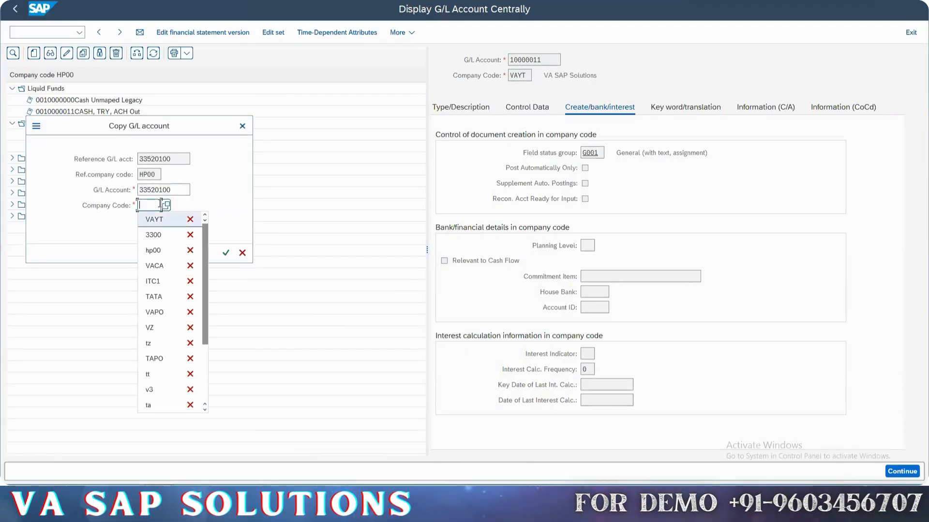
pyautogui.press('Return')
pyautogui.press('Return')
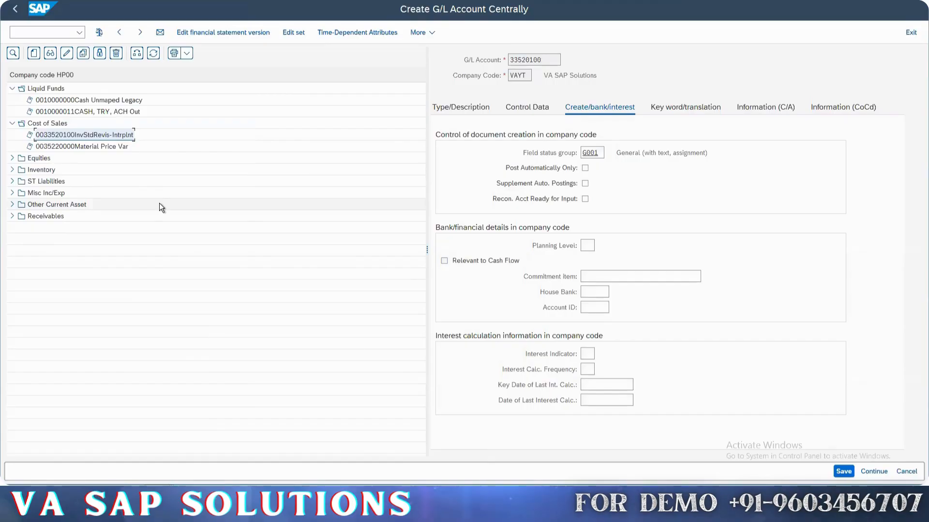
pyautogui.hotkey('ctrl', 's')
pyautogui.press('Return')
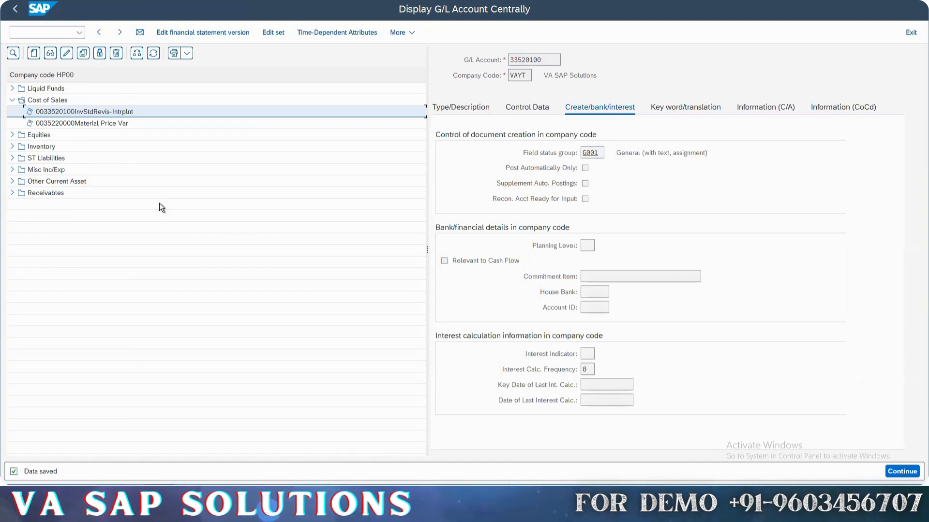
# Step: Copy Cost of Sales account 35220000 (Material Price Var) to company code VAYT under the same number and save it
pyautogui.click(106, 124)
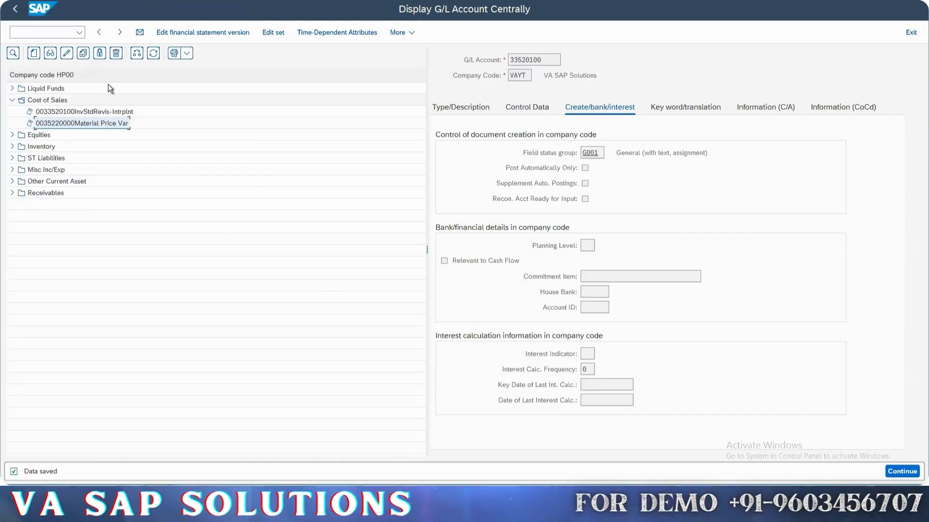
pyautogui.click(84, 53)
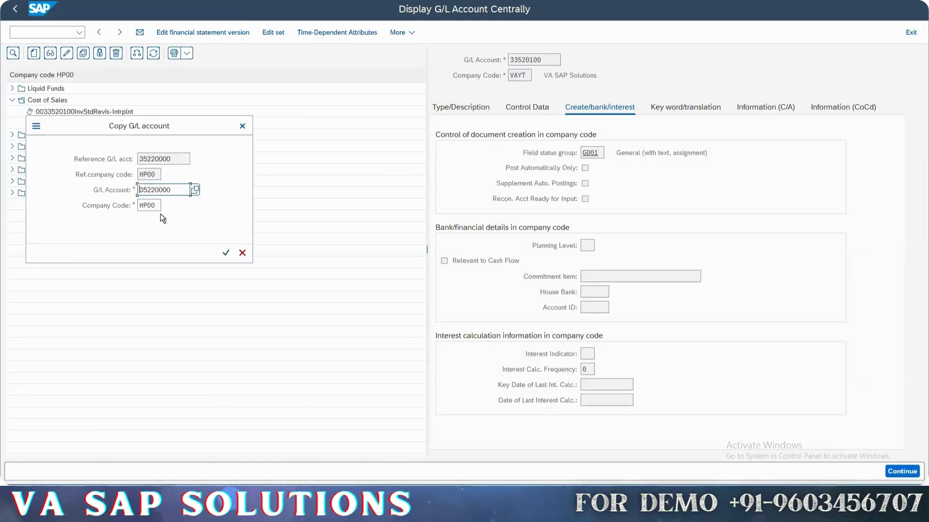
pyautogui.click(158, 211)
pyautogui.doubleClick(158, 210)
pyautogui.press('BackSpace')
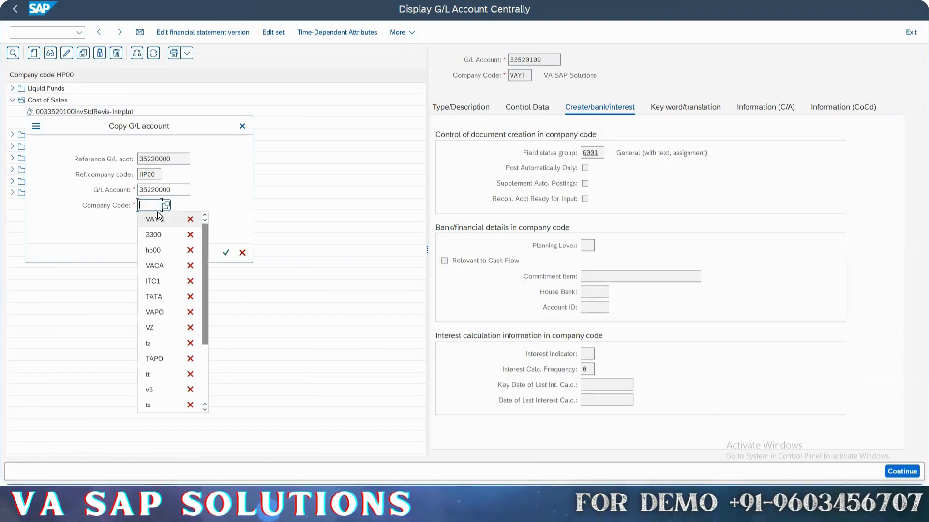
pyautogui.click(157, 219)
pyautogui.press('Return')
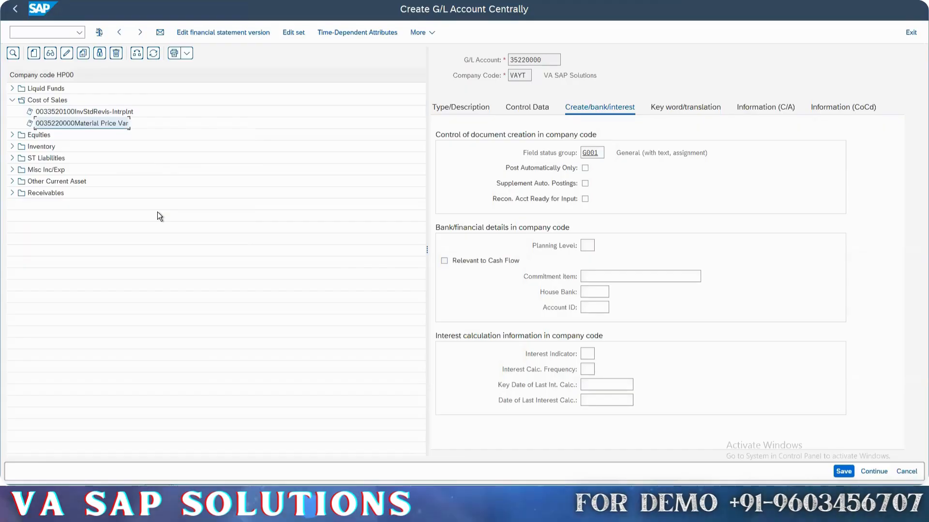
pyautogui.press('Return')
# Step: Copy Equities account 29600000 (Retd Earn - Begin) to company code VAYT under the same number and save it
pyautogui.click(38, 134)
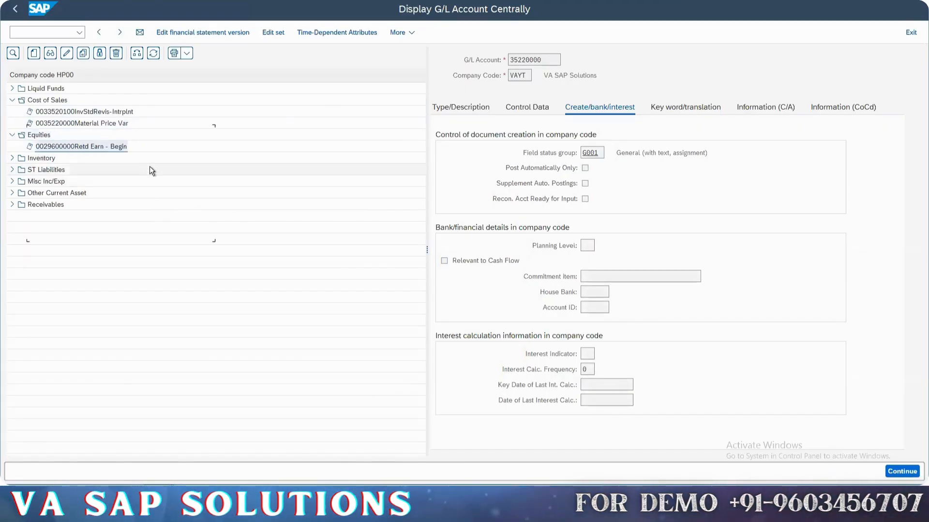
pyautogui.click(104, 147)
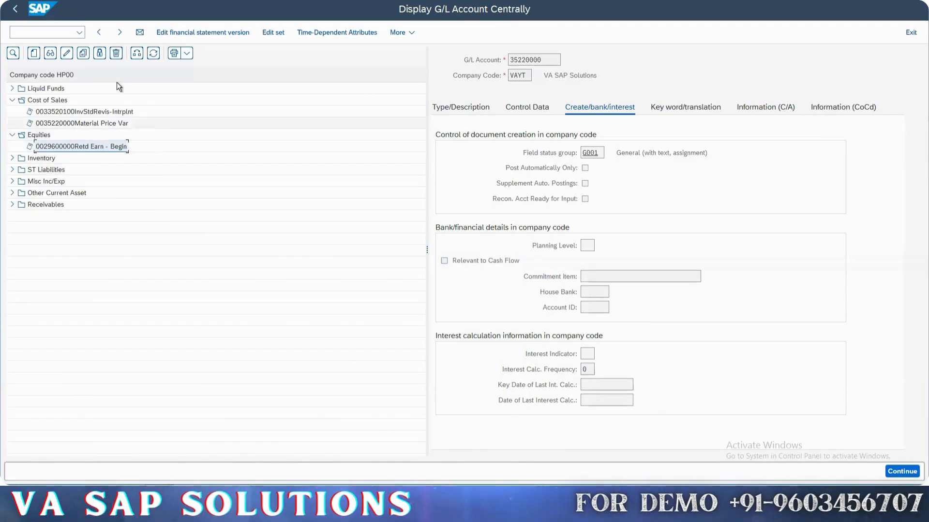
pyautogui.click(83, 55)
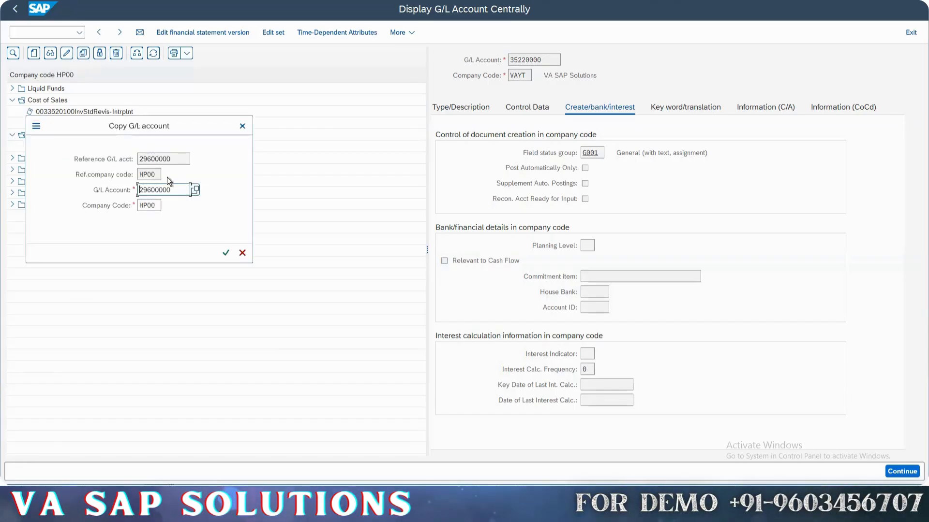
pyautogui.click(160, 205)
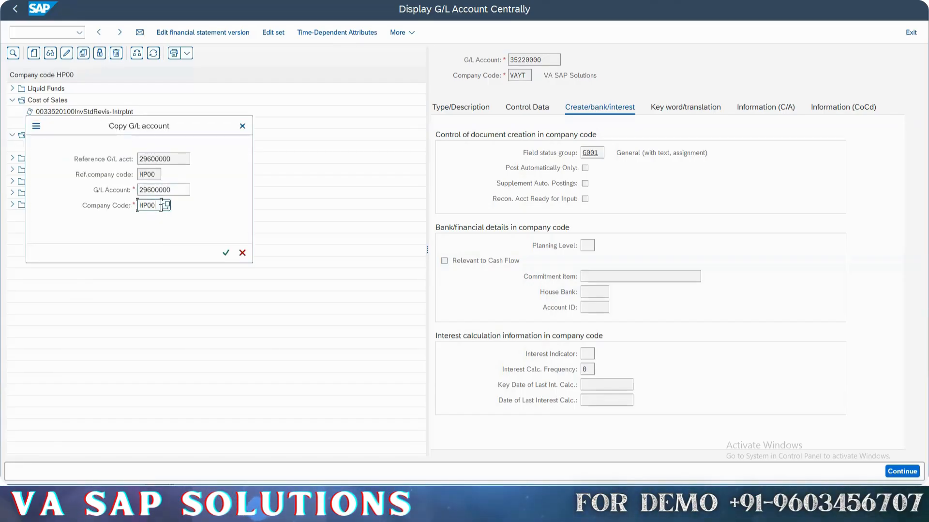
pyautogui.doubleClick(158, 208)
pyautogui.press('BackSpace')
pyautogui.press('Down')
pyautogui.press('Return')
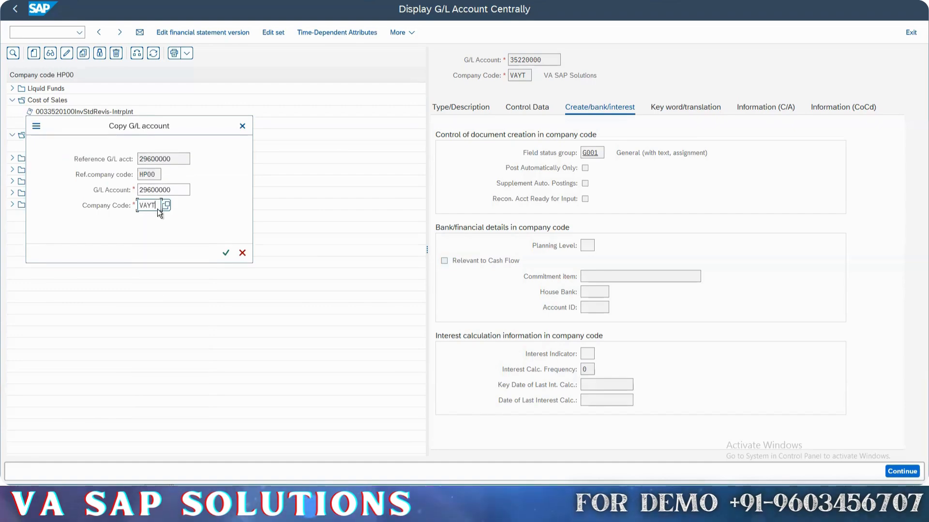
pyautogui.press('Return')
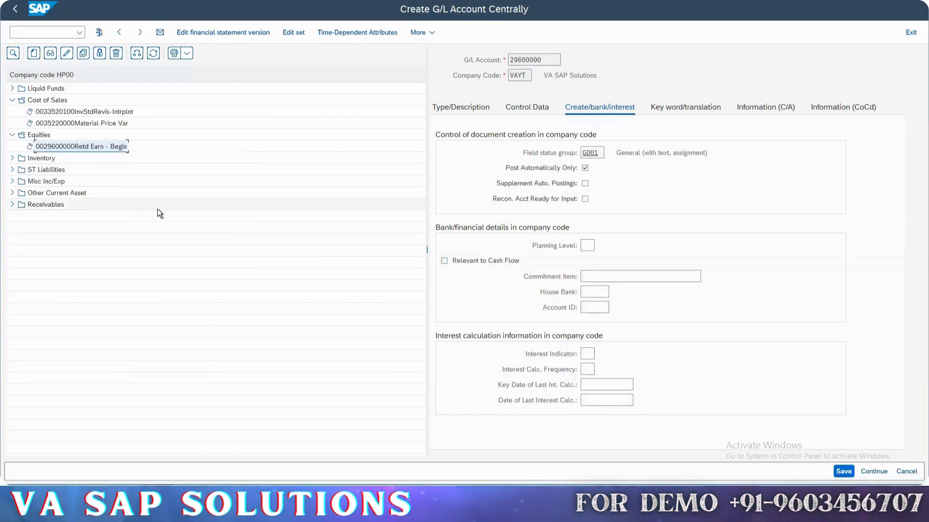
pyautogui.hotkey('ctrl', 's')
pyautogui.press('Return')
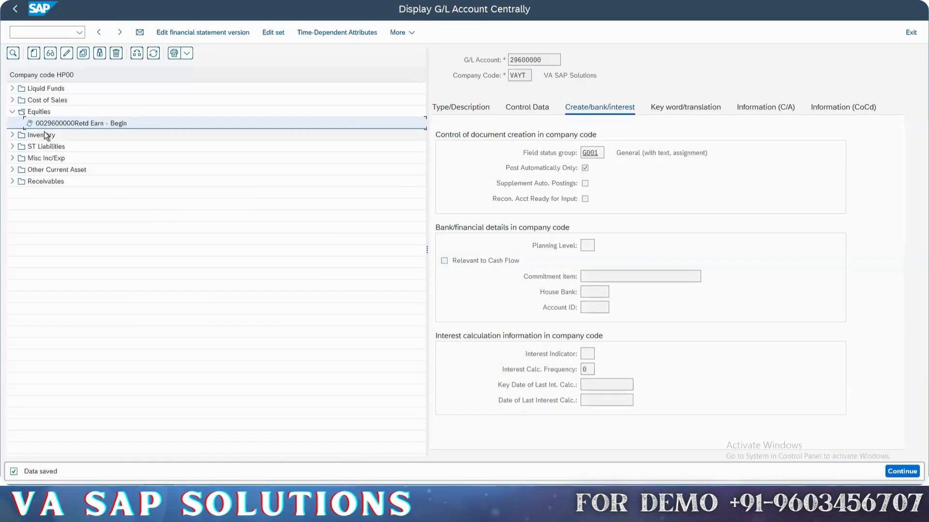
# Step: Copy Inventory account 13110000 (Purch Parts&Raw Mat) from HP00 to company code VAYT under the same number and save it
pyautogui.press('Right')
pyautogui.press('Down')
pyautogui.press('Down')
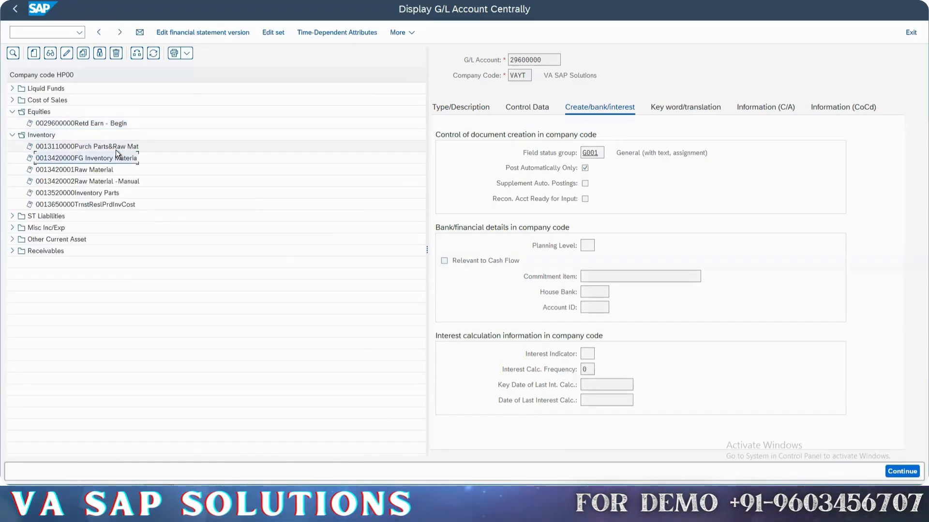
pyautogui.press('Up')
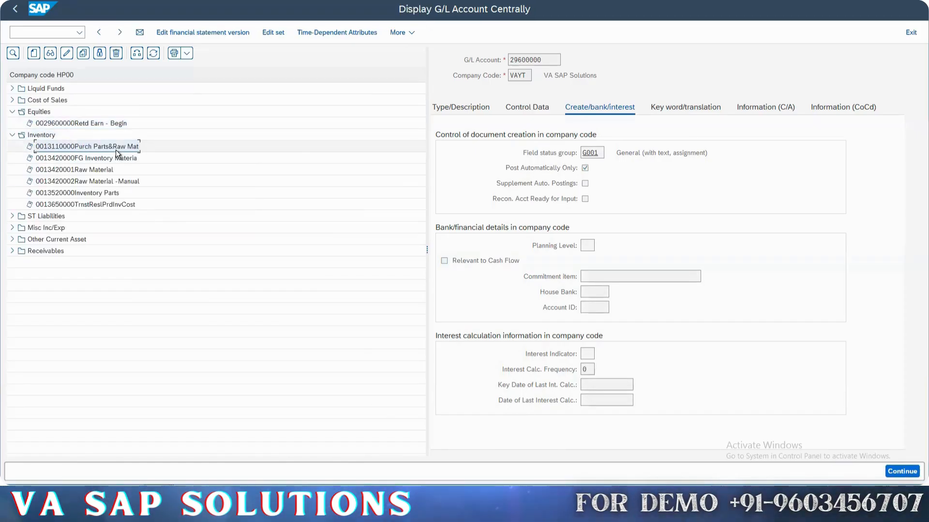
pyautogui.click(83, 53)
pyautogui.press('Tab')
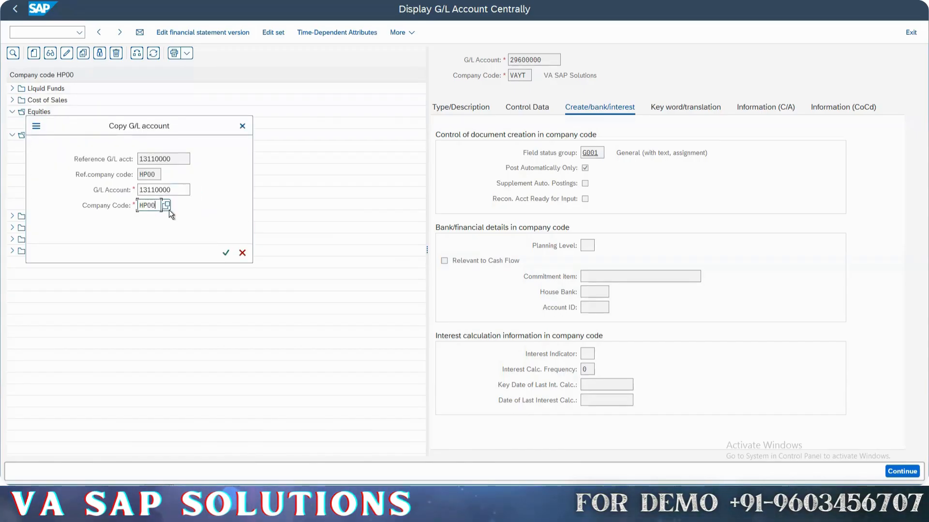
pyautogui.press('BackSpace')
pyautogui.press('Down')
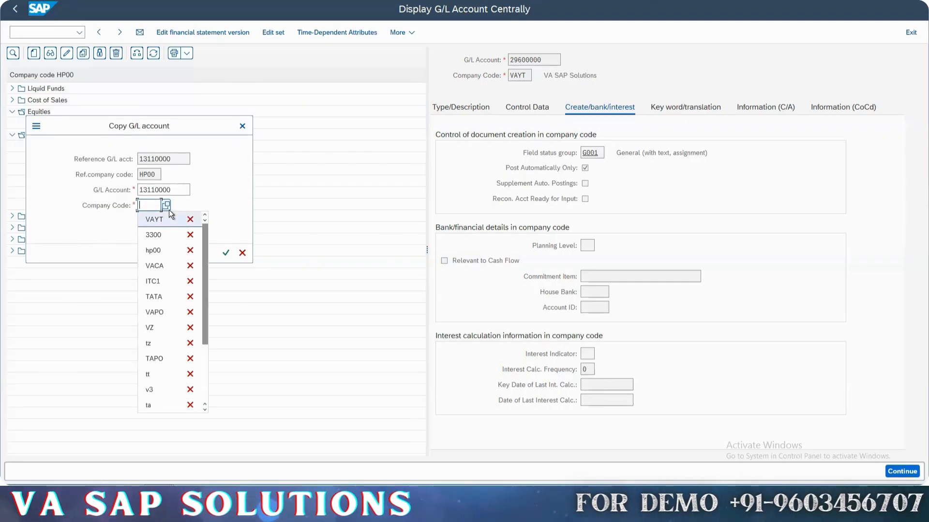
pyautogui.press('Return')
pyautogui.press('Return')
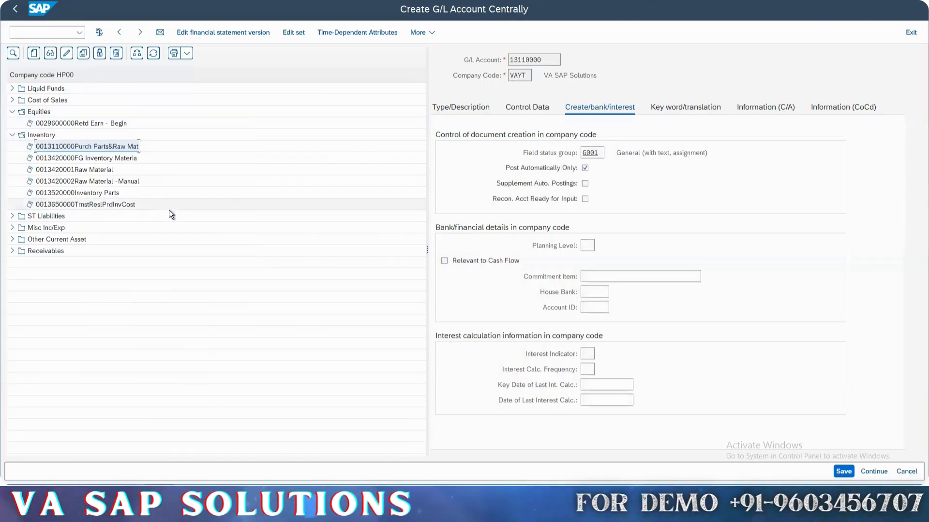
pyautogui.hotkey('ctrl', 's')
pyautogui.press('Return')
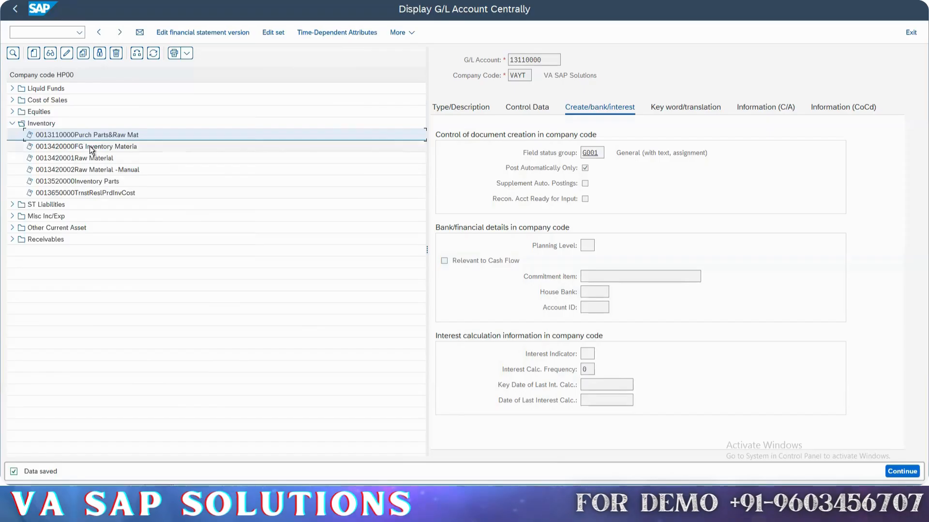
# Step: Copy Inventory account 13420000 (FG Inventory Materia) from HP00 to company code VAYT under the same number and save it
pyautogui.click(89, 146)
pyautogui.click(81, 54)
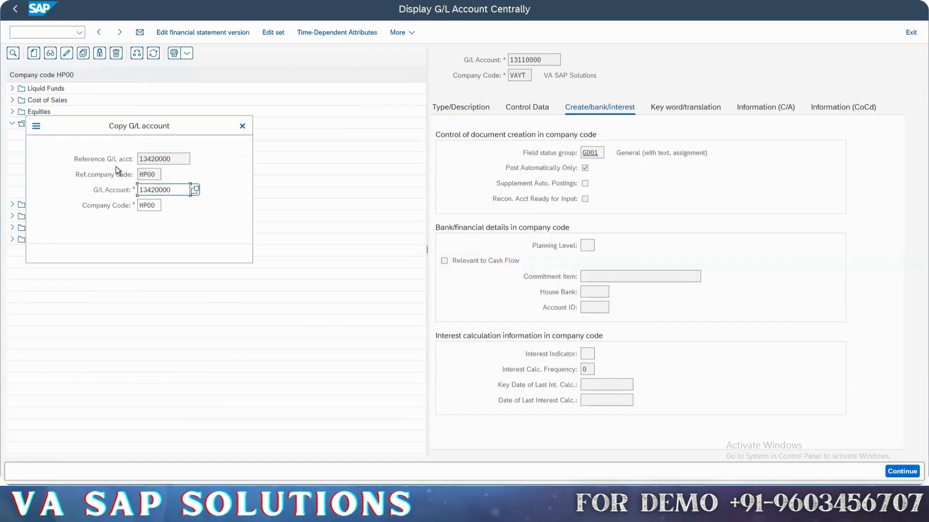
pyautogui.click(149, 205)
pyautogui.doubleClick(149, 205)
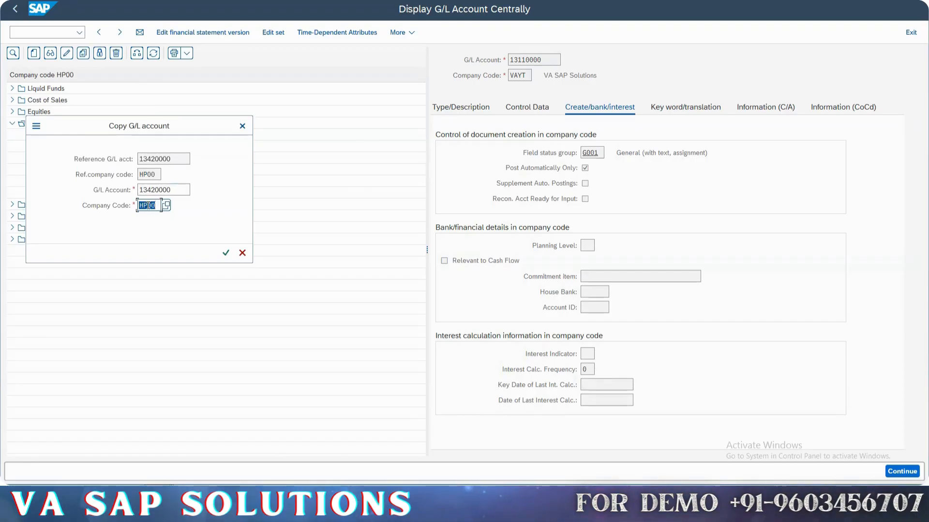
pyautogui.press('BackSpace')
pyautogui.press('Return')
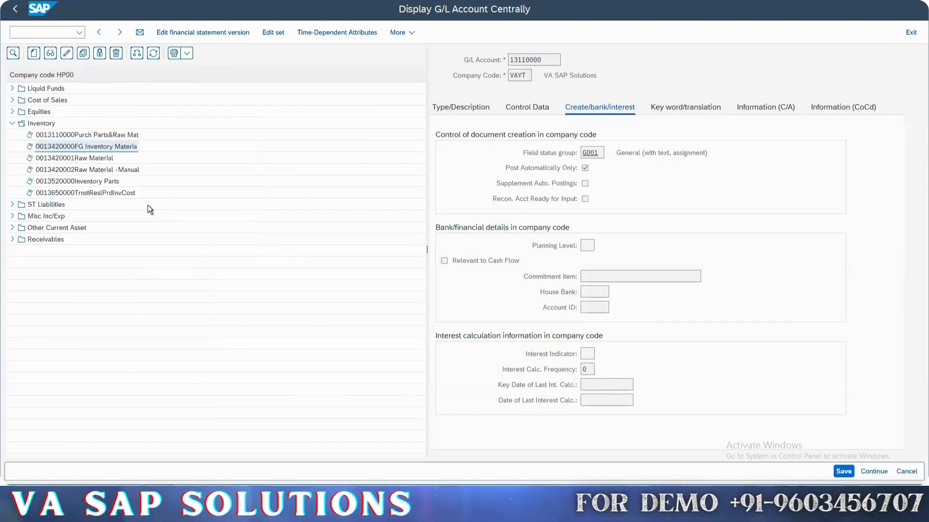
pyautogui.hotkey('ctrl', 's')
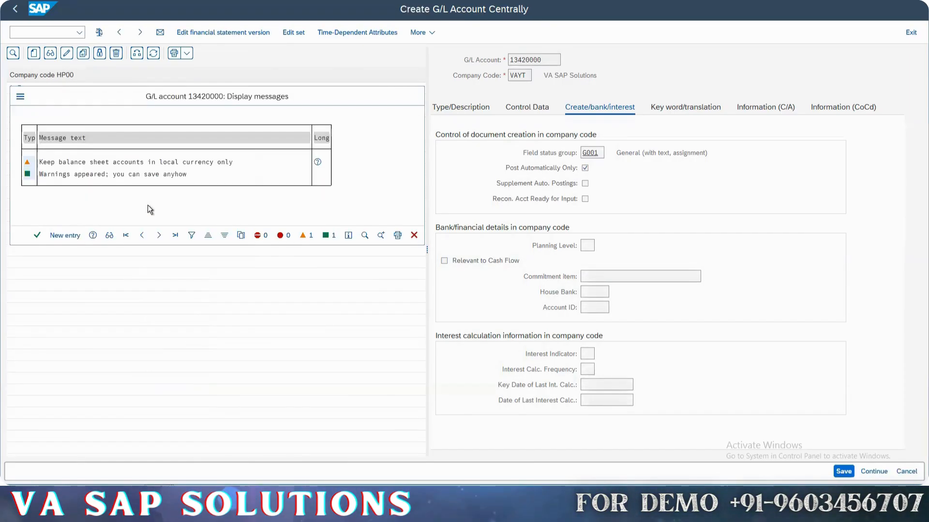
pyautogui.press('Return')
# Step: Copy Inventory account 13420001 (Raw Material) from HP00 to company code VAYT under the same number and save it
pyautogui.click(98, 161)
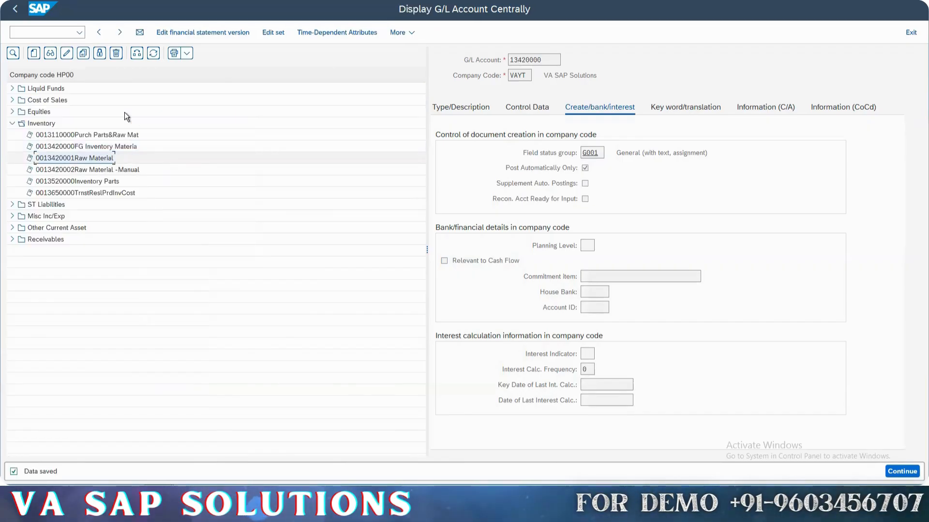
pyautogui.click(83, 54)
pyautogui.click(155, 205)
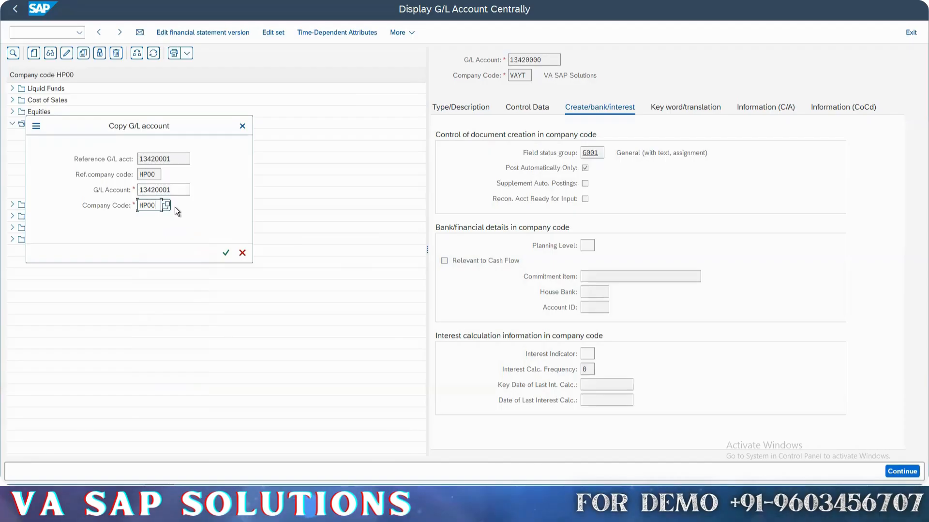
pyautogui.hotkey('ctrl', 'a')
pyautogui.press('BackSpace')
pyautogui.press('Down')
pyautogui.press('Return')
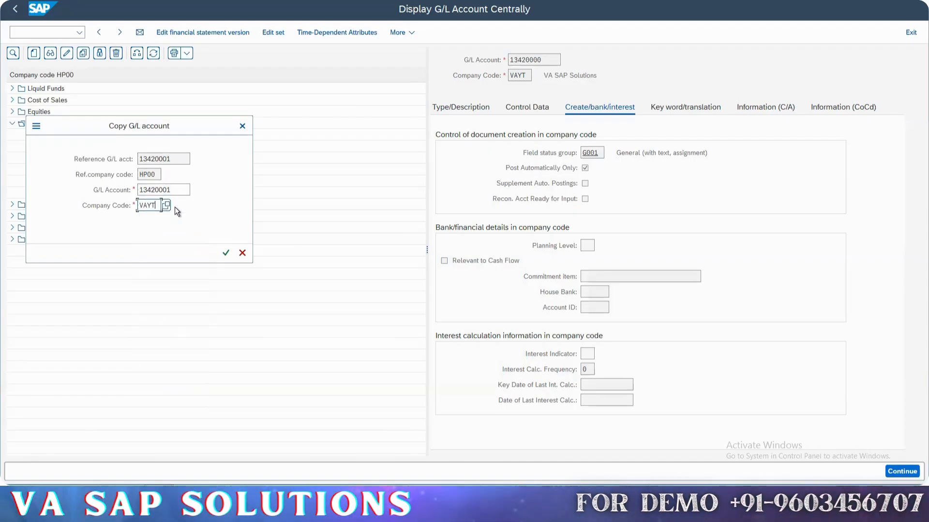
pyautogui.press('Return')
pyautogui.hotkey('ctrl', 's')
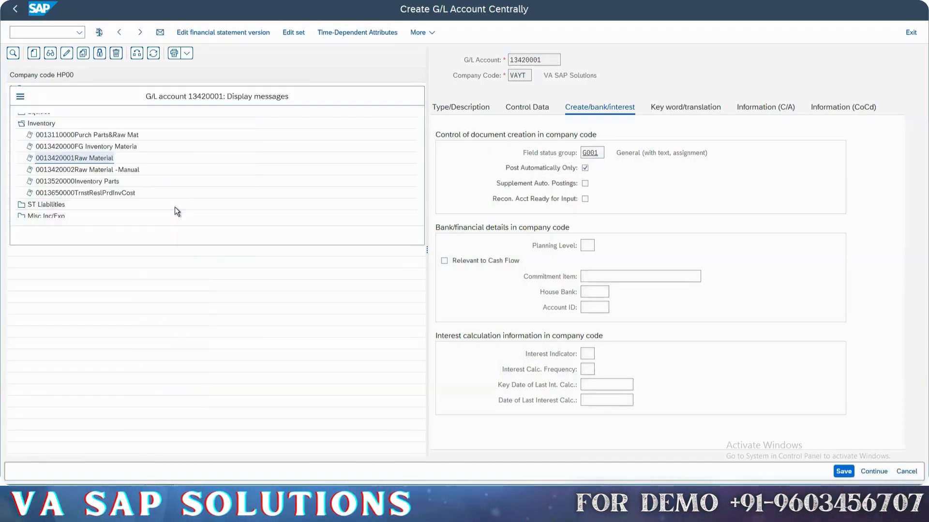
pyautogui.press('Return')
# Step: Copy Inventory account 13420002 (Raw Material -Manual) from HP00 to company code VAYT under the same number and save it
pyautogui.click(120, 171)
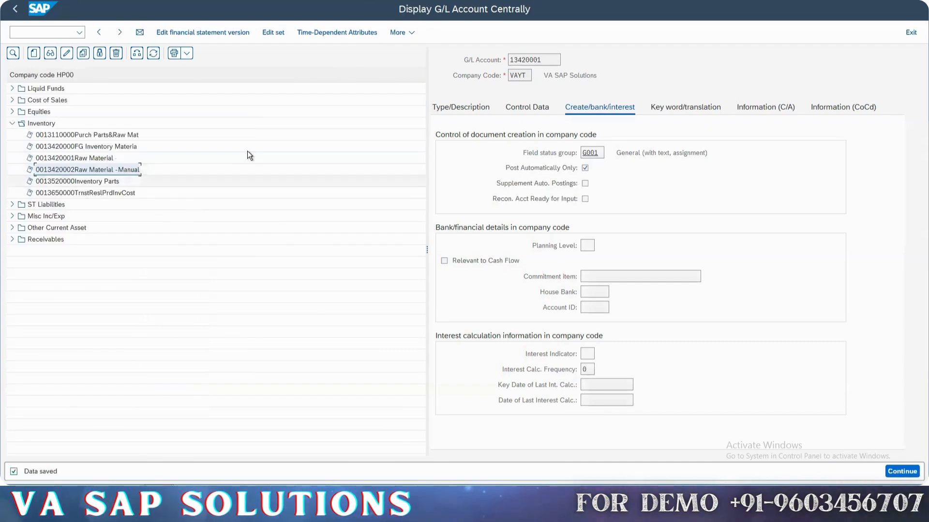
pyautogui.click(83, 54)
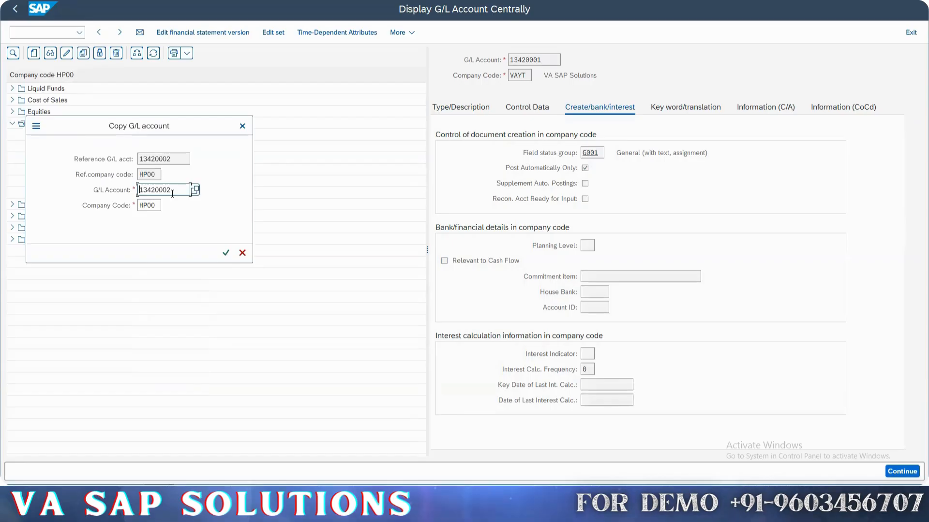
pyautogui.click(152, 206)
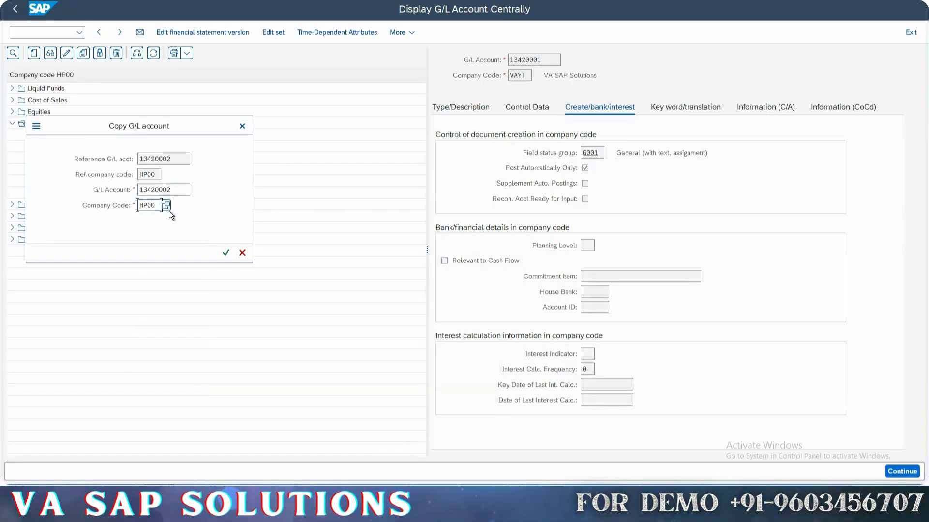
pyautogui.press('Delete')
pyautogui.press('BackSpace')
pyautogui.press('BackSpace')
pyautogui.press('BackSpace')
pyautogui.press('Down')
pyautogui.press('Return')
pyautogui.press('Return')
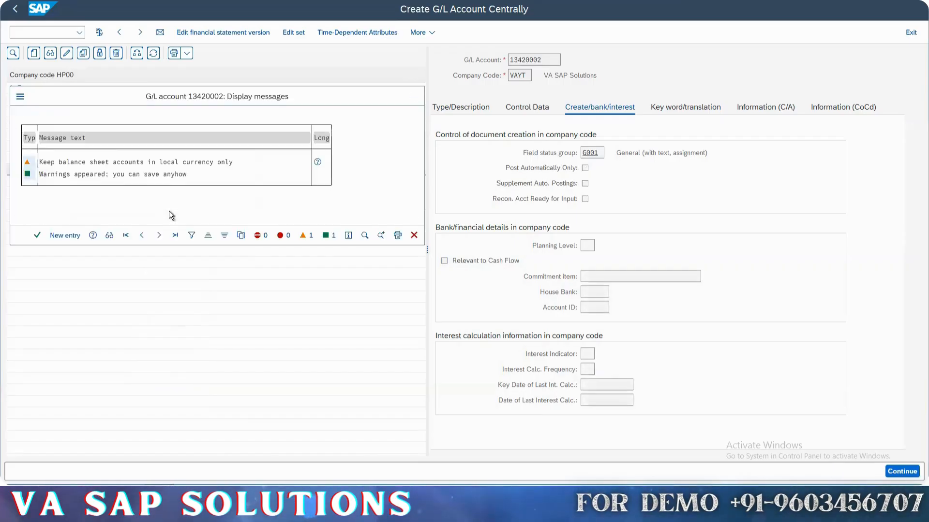
pyautogui.press('Return')
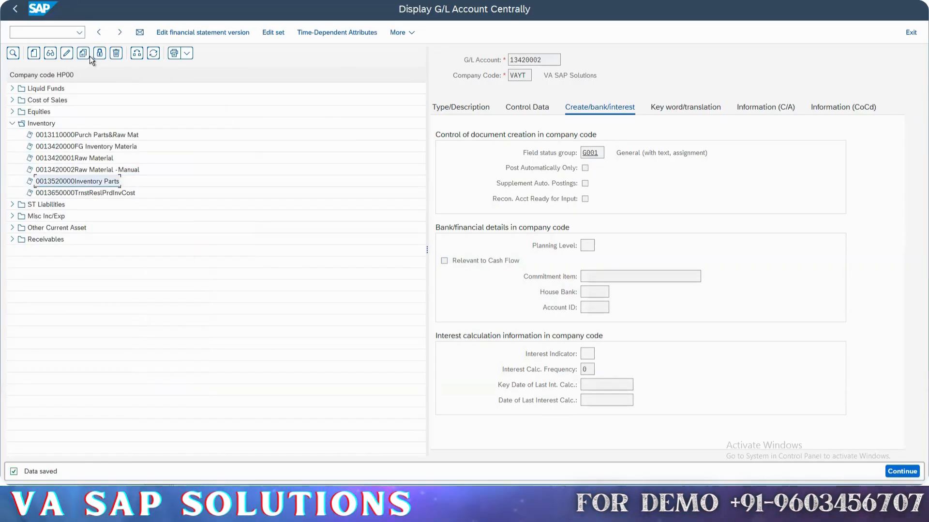
# Step: Copy Inventory account 13520000 (Inventory Parts) from HP00 to company code VAYT under the same number and save it
pyautogui.click(83, 53)
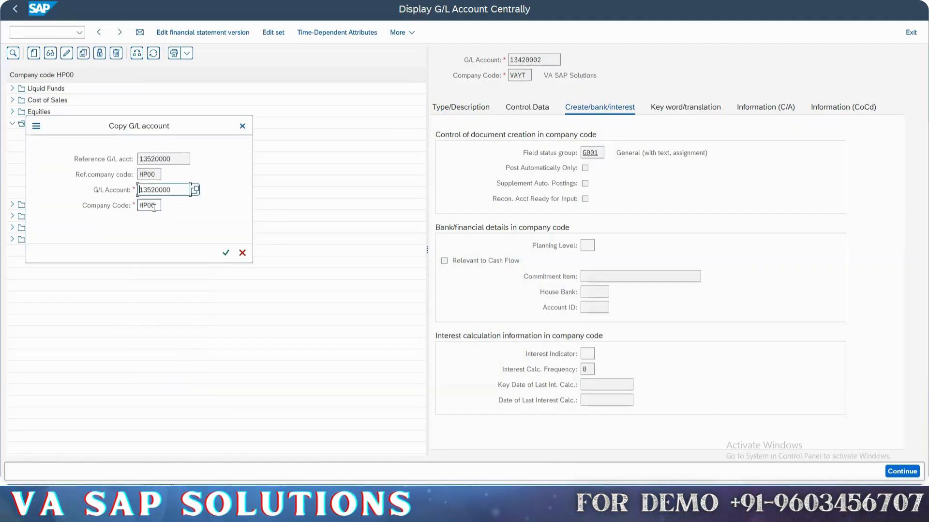
pyautogui.click(154, 206)
pyautogui.doubleClick(154, 206)
pyautogui.press('BackSpace')
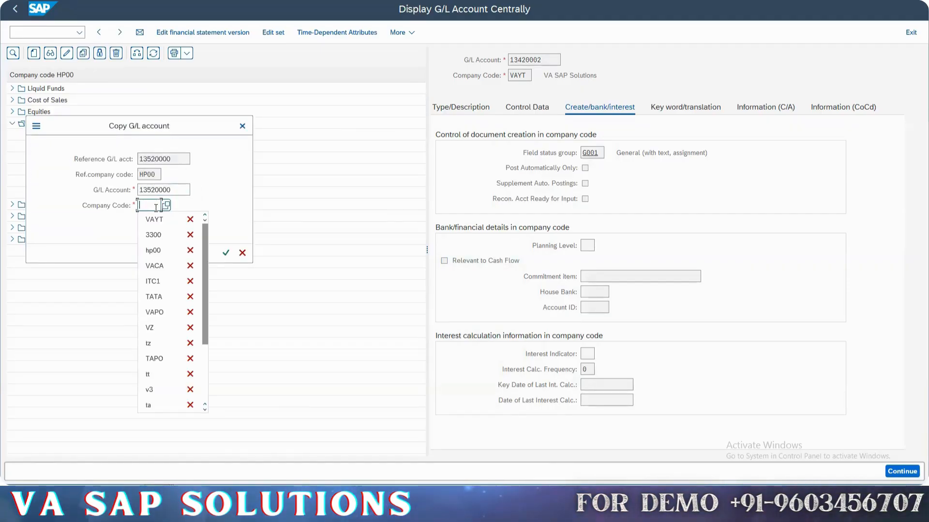
pyautogui.press('Down')
pyautogui.press('Return')
pyautogui.press('Return')
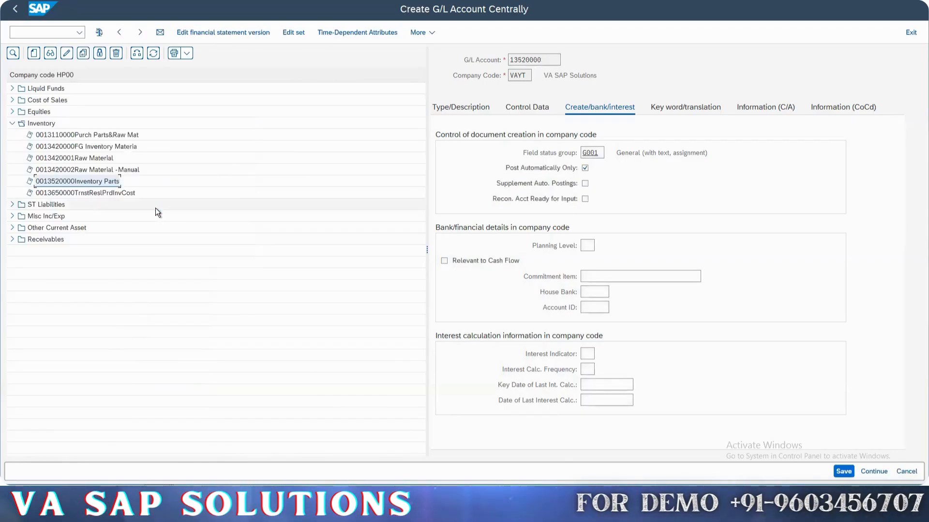
pyautogui.hotkey('ctrl', 's')
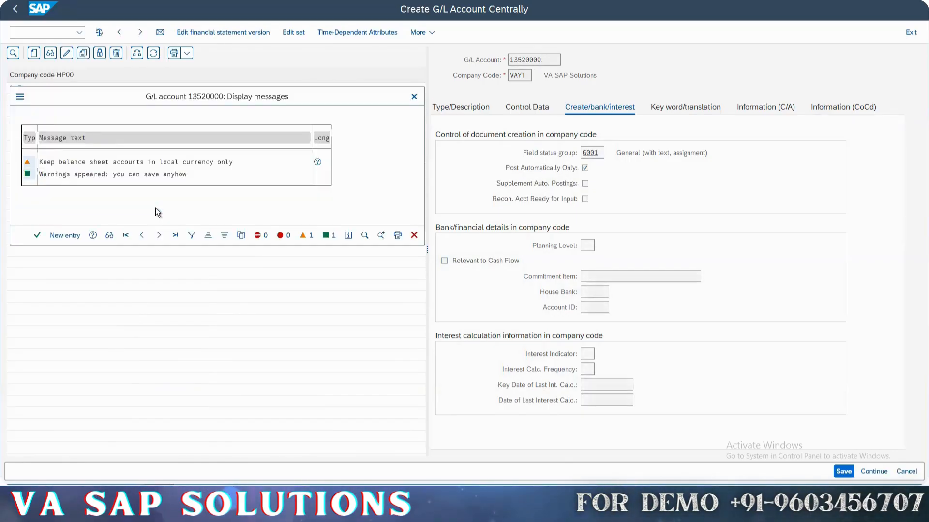
pyautogui.press('Return')
# Step: Copy Inventory account 13650000 (TrnstReslPrdInvCost) from HP00 to company code VAYT under the same number and save it
pyautogui.click(108, 193)
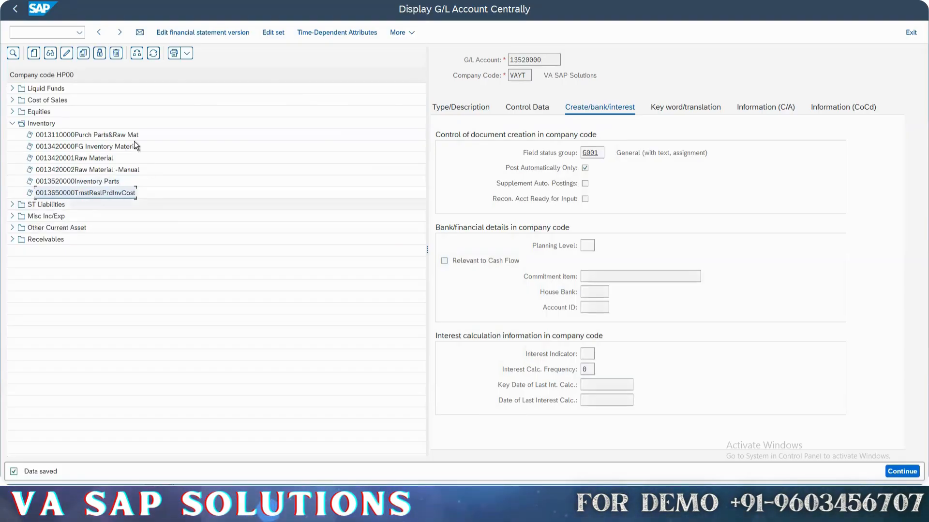
pyautogui.click(82, 54)
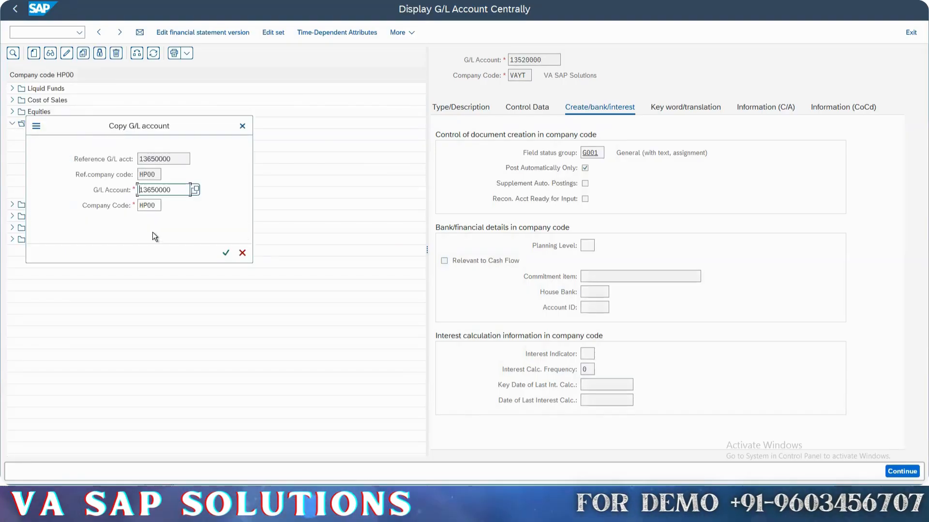
pyautogui.click(160, 205)
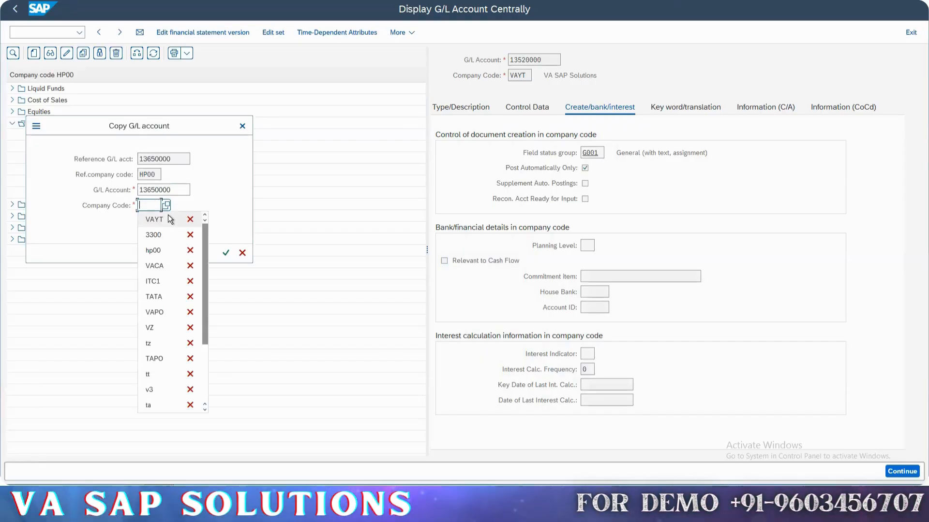
pyautogui.click(167, 215)
pyautogui.press('Return')
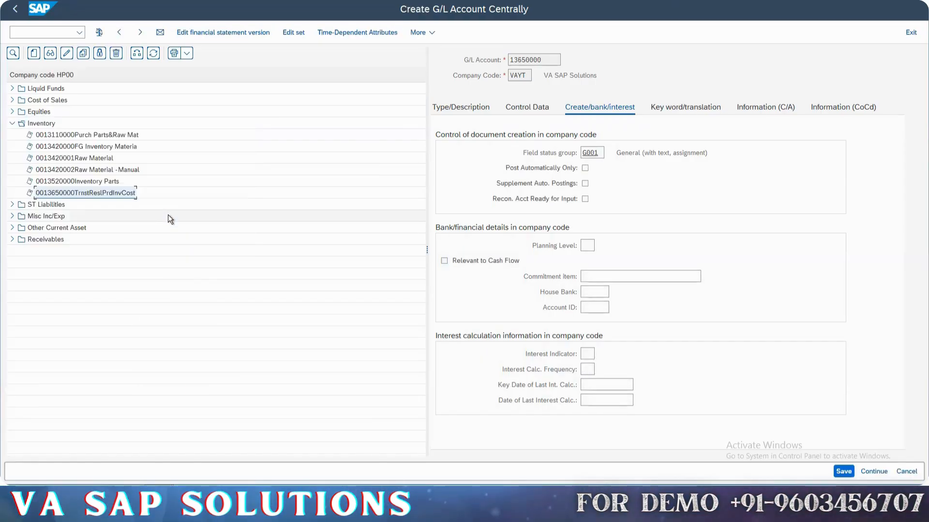
pyautogui.hotkey('ctrl', 's')
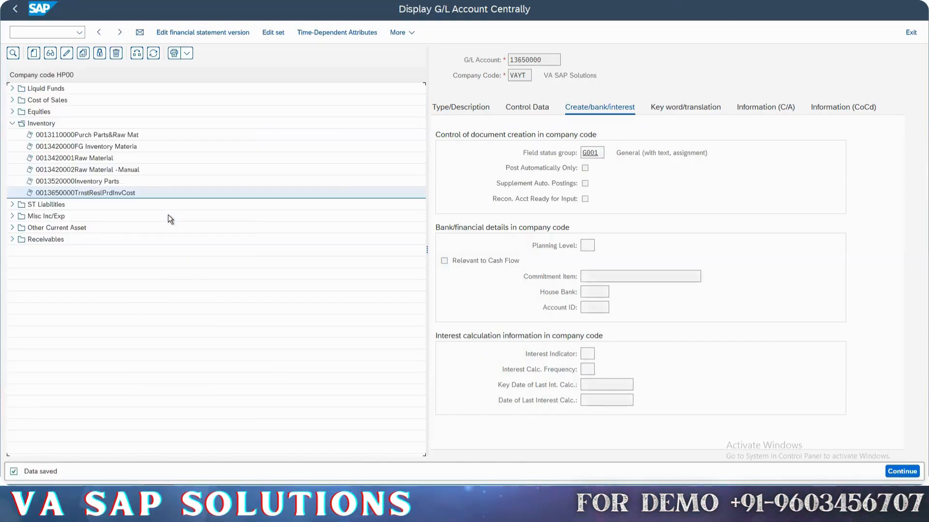
# Step: Copy ST Liabilities account 21518200 (Output SGST Payable) from HP00 to company code VAYT under the same number and save it
pyautogui.press('Right')
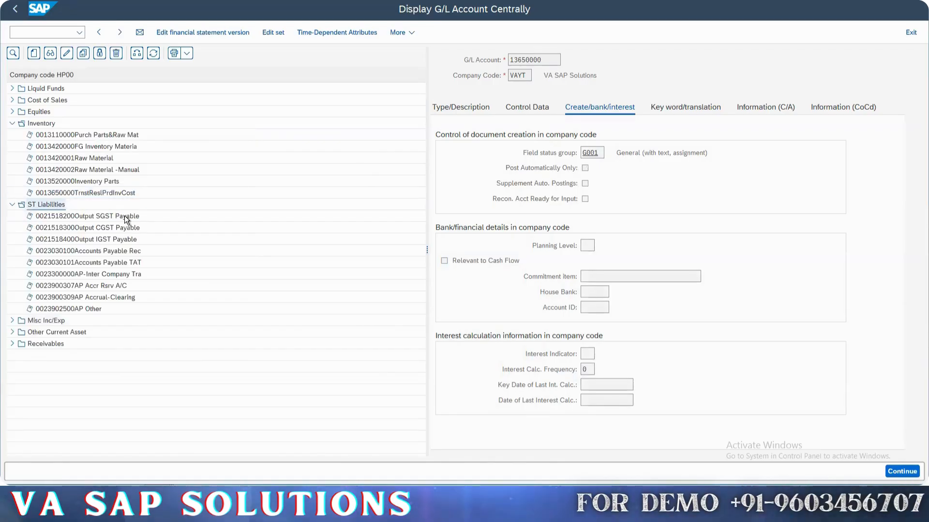
pyautogui.press('Down')
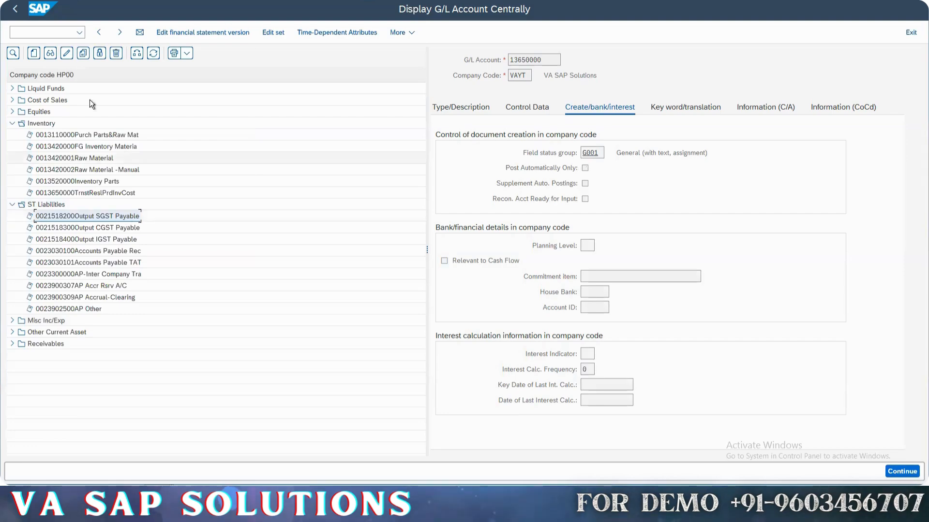
pyautogui.click(83, 53)
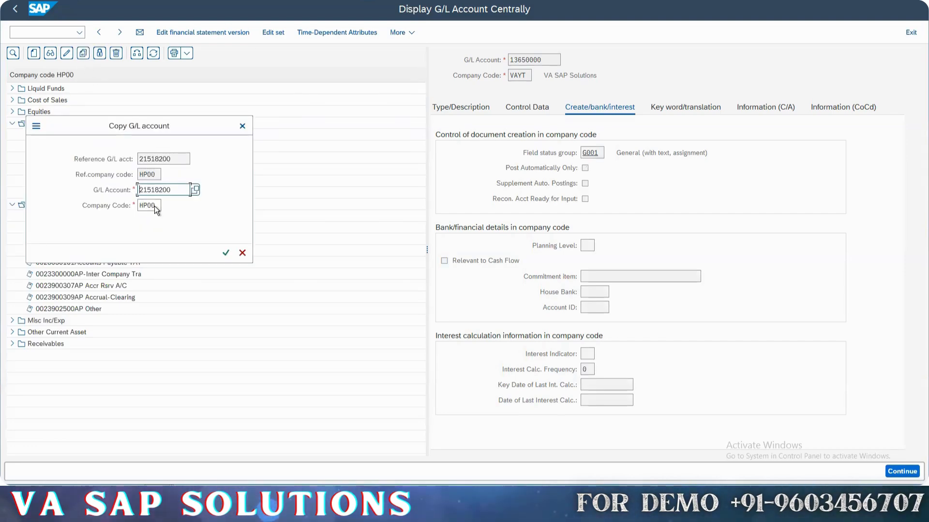
pyautogui.click(155, 206)
pyautogui.hotkey('ctrl', 'a')
pyautogui.press('BackSpace')
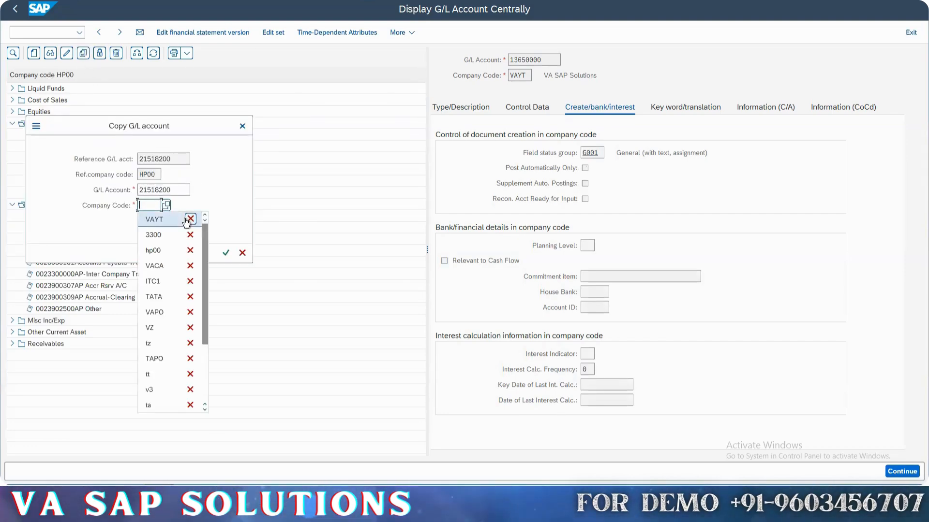
pyautogui.click(184, 220)
pyautogui.press('Return')
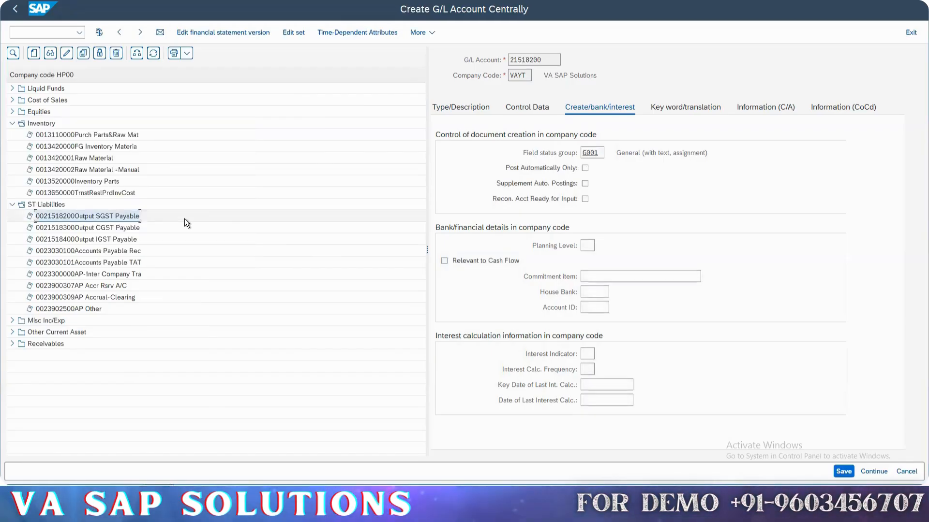
pyautogui.hotkey('ctrl', 's')
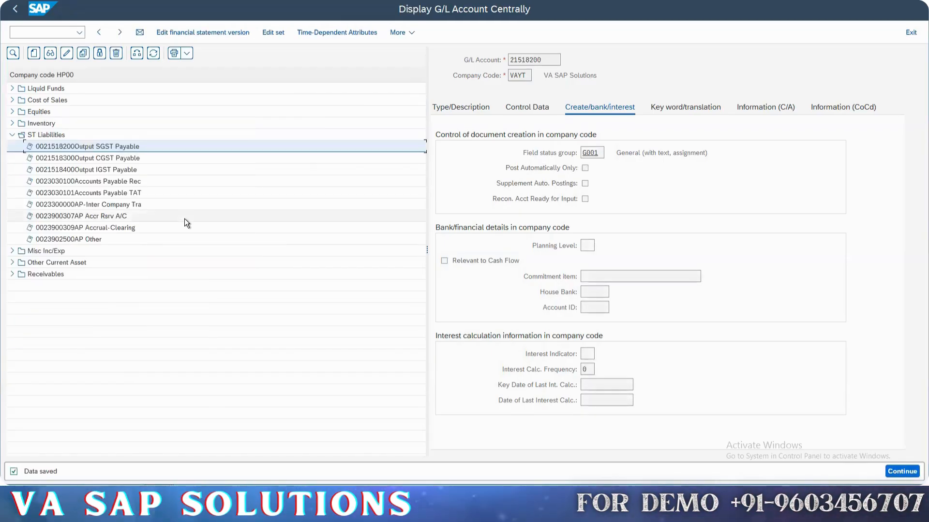
# Step: Copy ST Liabilities account 21518300 (Output CGST Payable) from HP00 to company code VAYT under the same number and save it
pyautogui.click(114, 159)
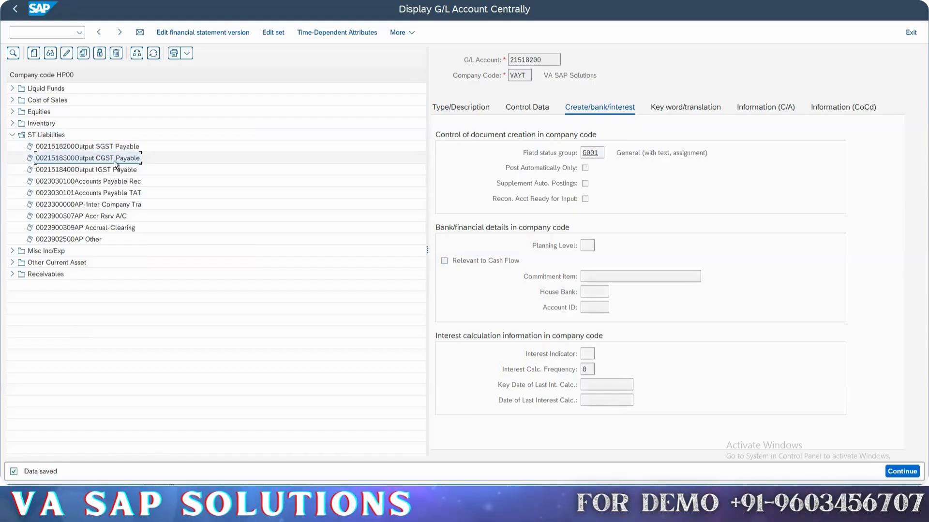
pyautogui.click(84, 53)
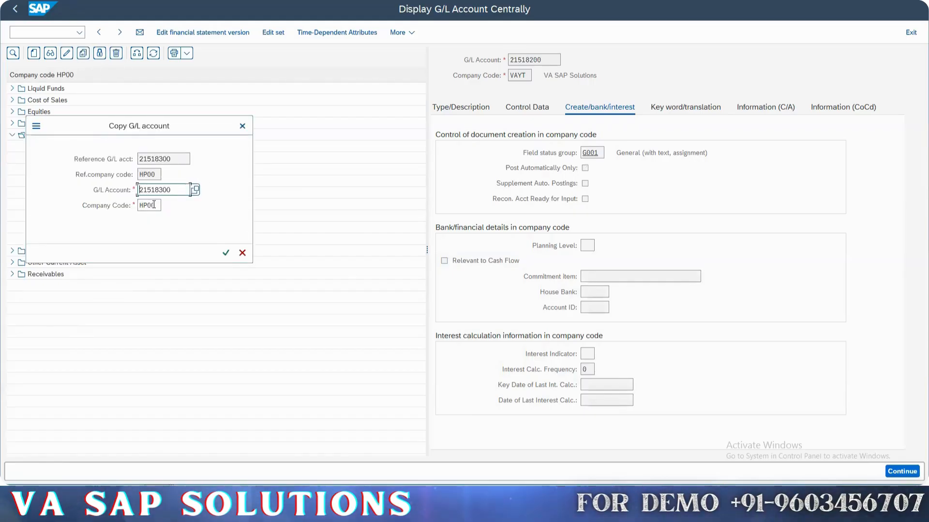
pyautogui.press('Tab')
pyautogui.press('BackSpace')
pyautogui.press('BackSpace')
pyautogui.press('BackSpace')
pyautogui.press('BackSpace')
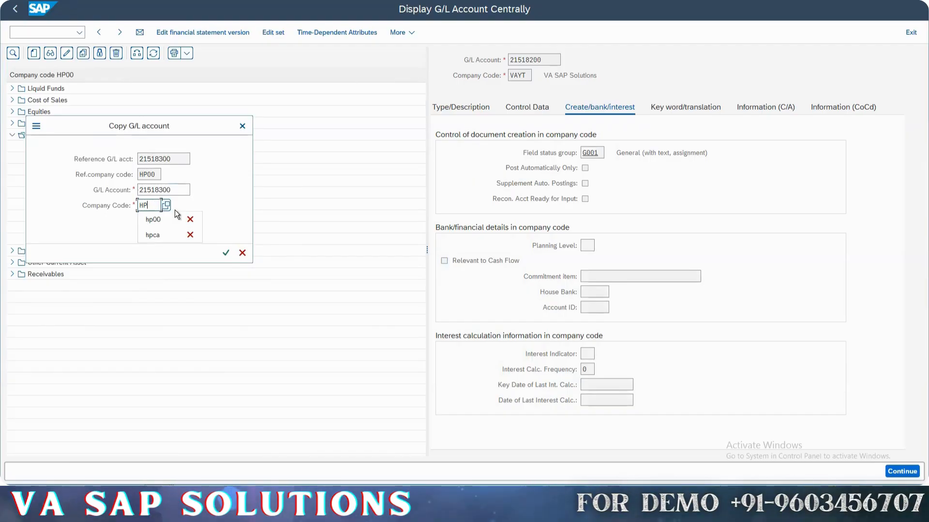
pyautogui.click(176, 217)
pyautogui.press('Return')
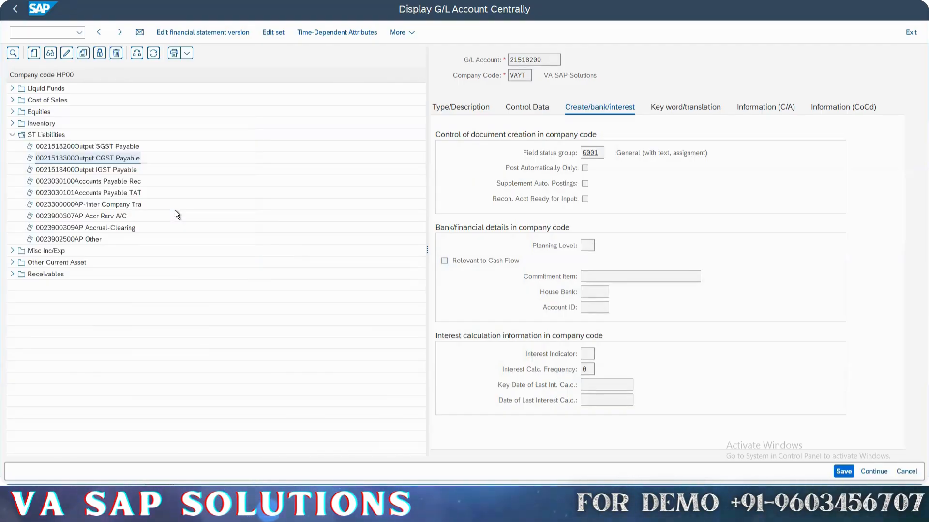
pyautogui.hotkey('ctrl', 's')
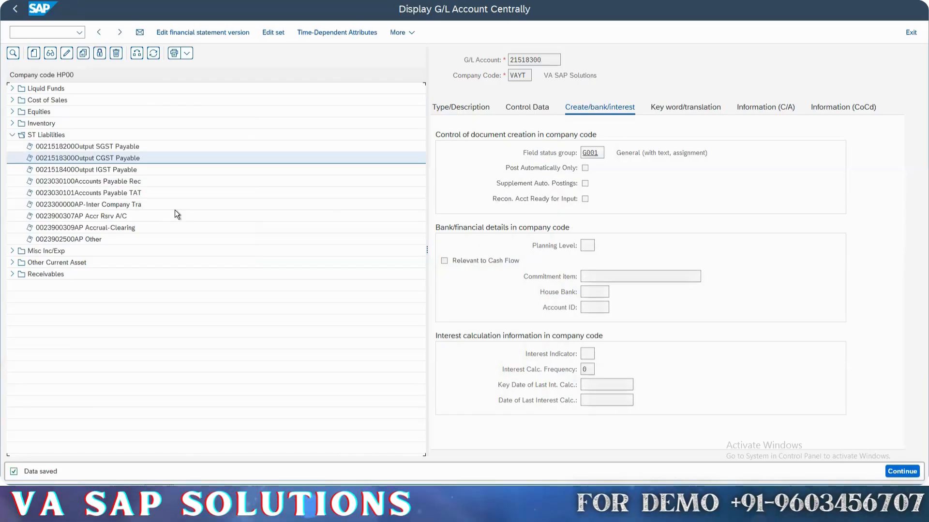
# Step: Copy ST Liabilities account 21518400 (Output IGST Payable) from HP00 to company code VAYT under the same number and save it
pyautogui.click(117, 170)
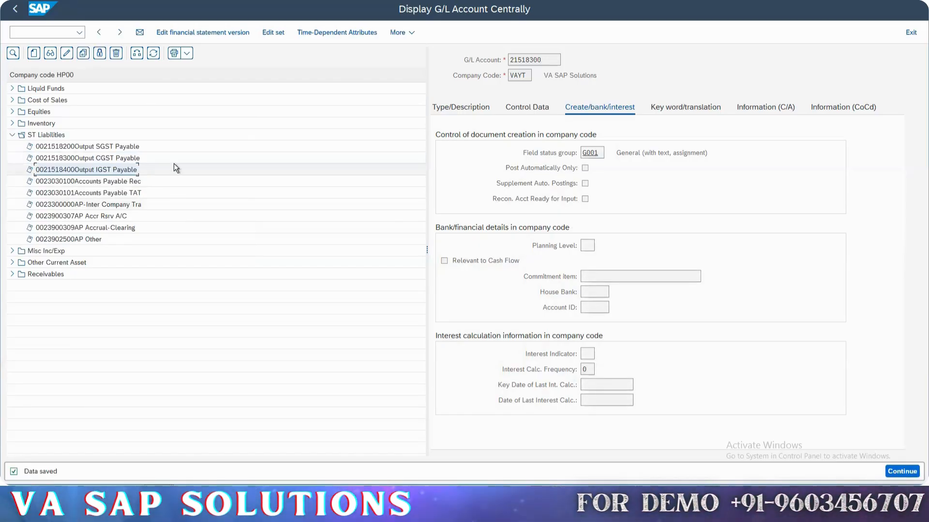
pyautogui.click(83, 53)
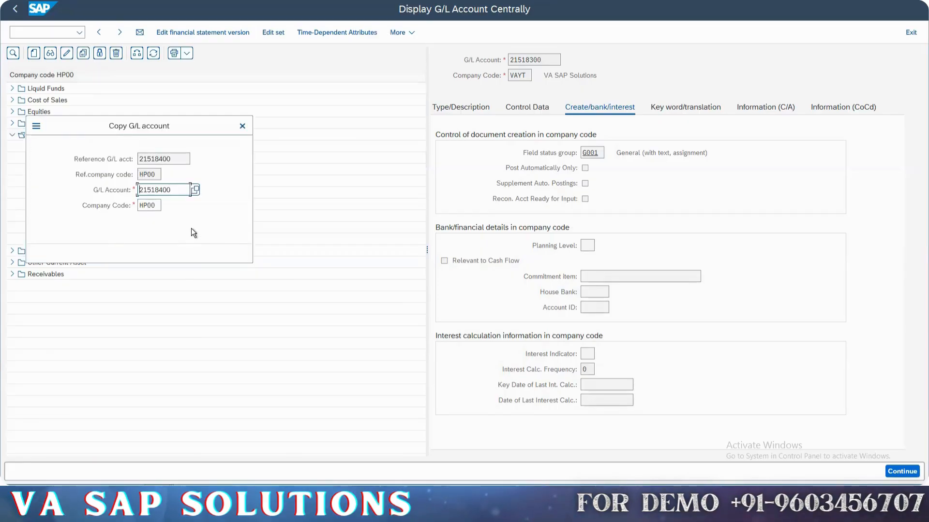
pyautogui.click(141, 205)
pyautogui.hotkey('ctrl', 'a')
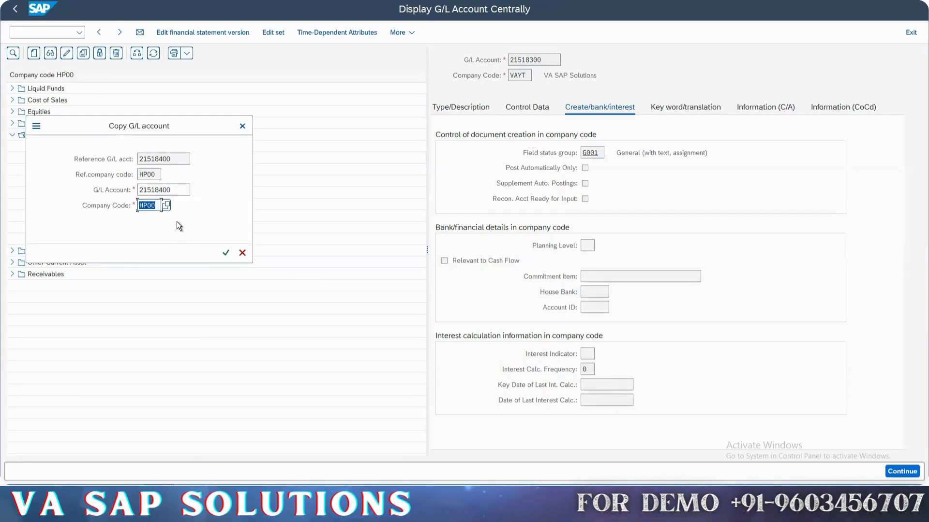
pyautogui.press('BackSpace')
pyautogui.click(177, 220)
pyautogui.press('Return')
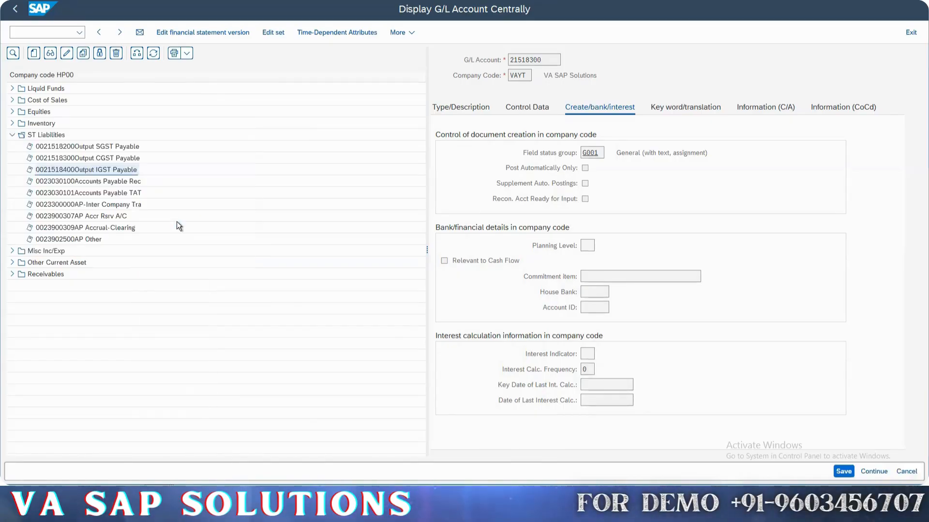
pyautogui.hotkey('ctrl', 's')
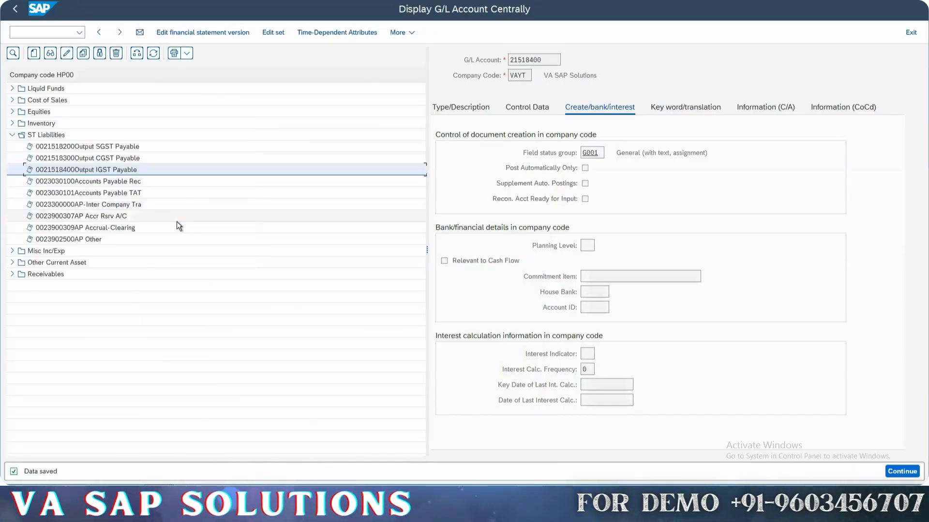
# Step: Copy ST Liabilities account 23030100 (Accounts Payable Rec) from HP00 to company code VAYT under the same number and save it
pyautogui.click(112, 183)
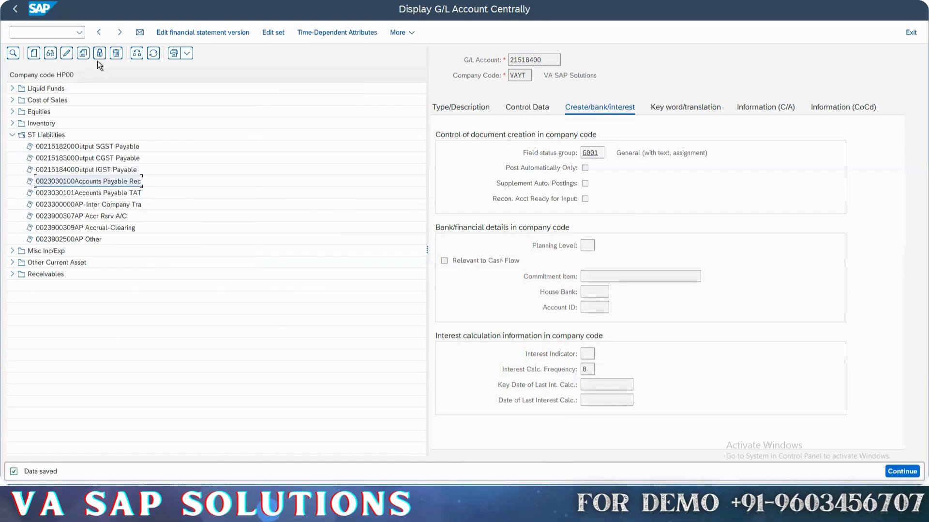
pyautogui.click(84, 53)
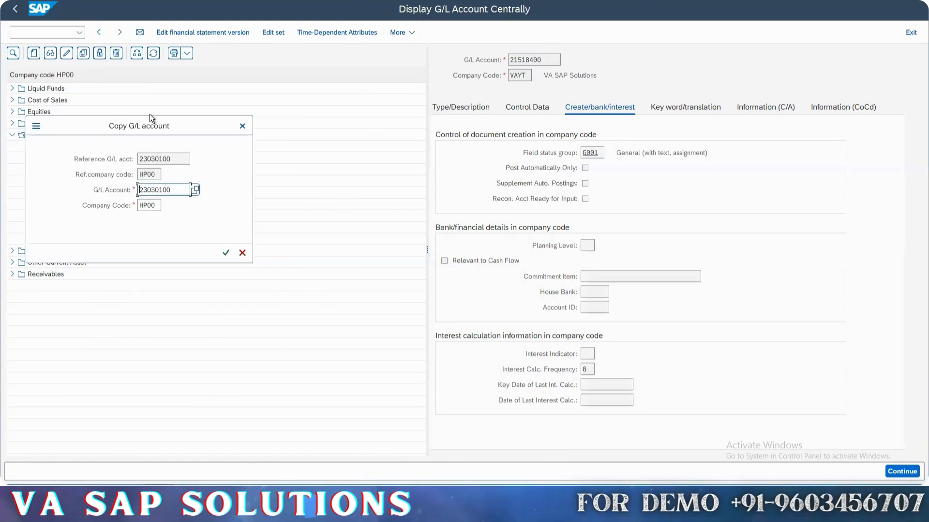
pyautogui.click(177, 186)
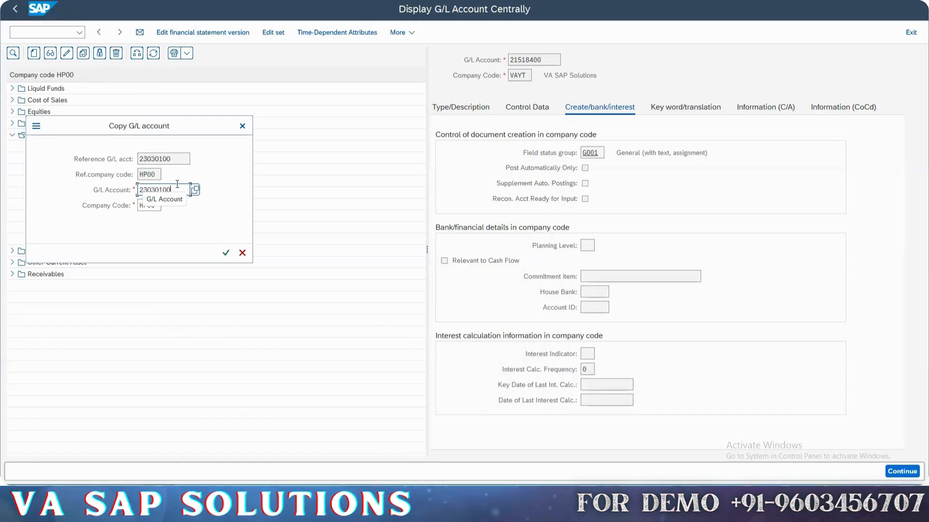
pyautogui.doubleClick(177, 186)
pyautogui.press('Tab')
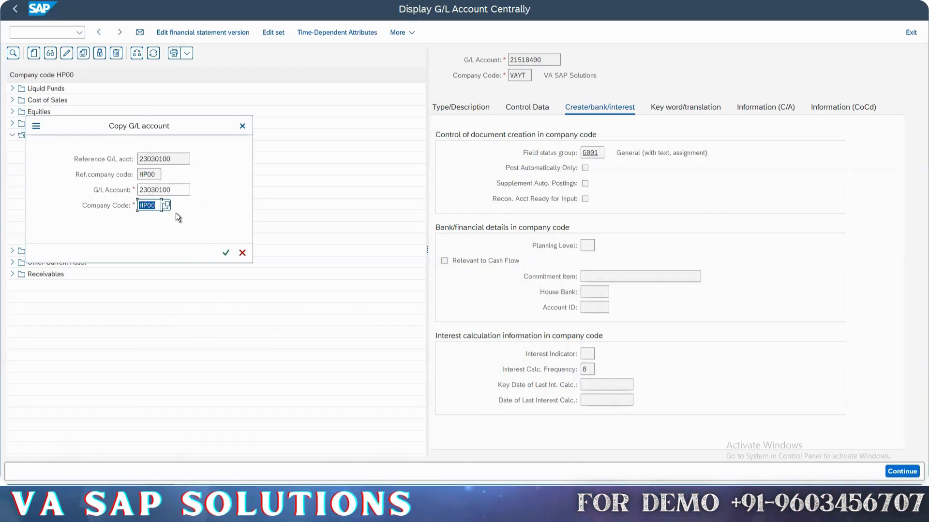
pyautogui.press('Return')
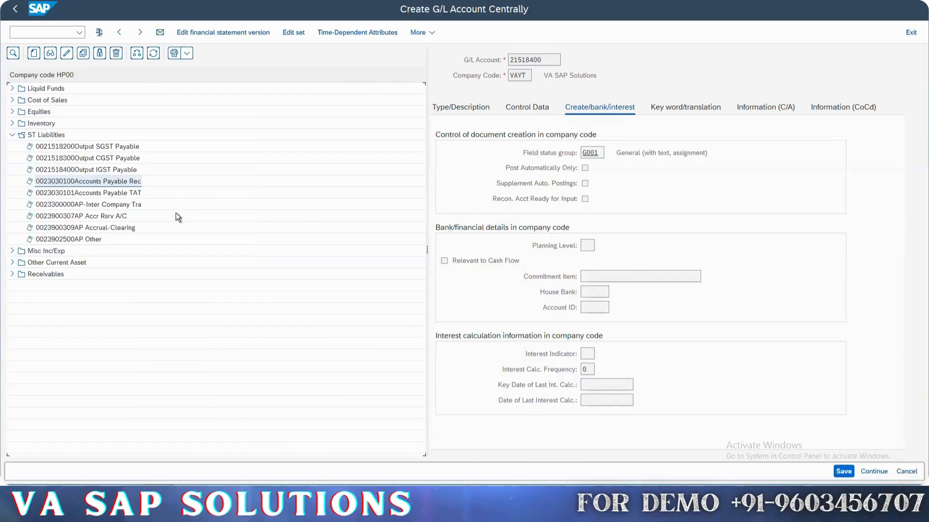
pyautogui.hotkey('ctrl', 's')
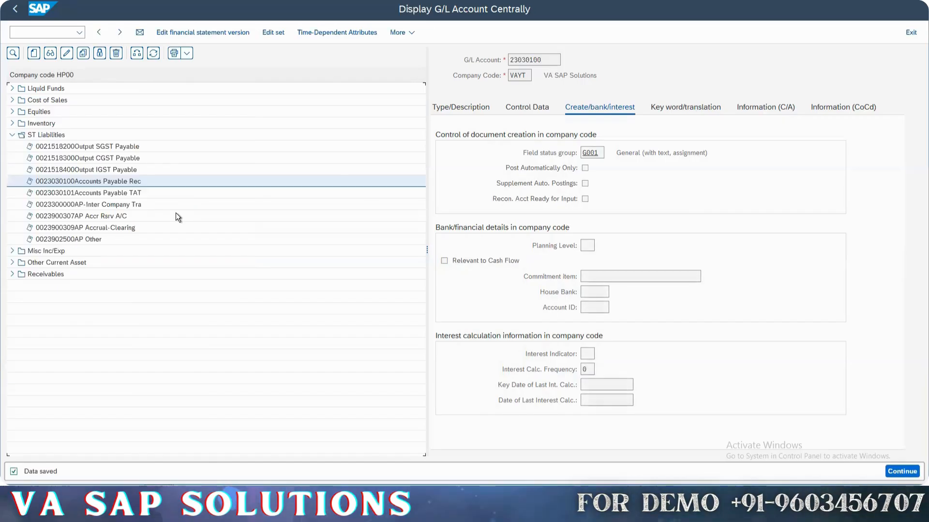
# Step: Copy ST Liabilities account 23030101 (Accounts Payable TAT) from HP00 to company code VAYT under the same number and save it
pyautogui.click(126, 193)
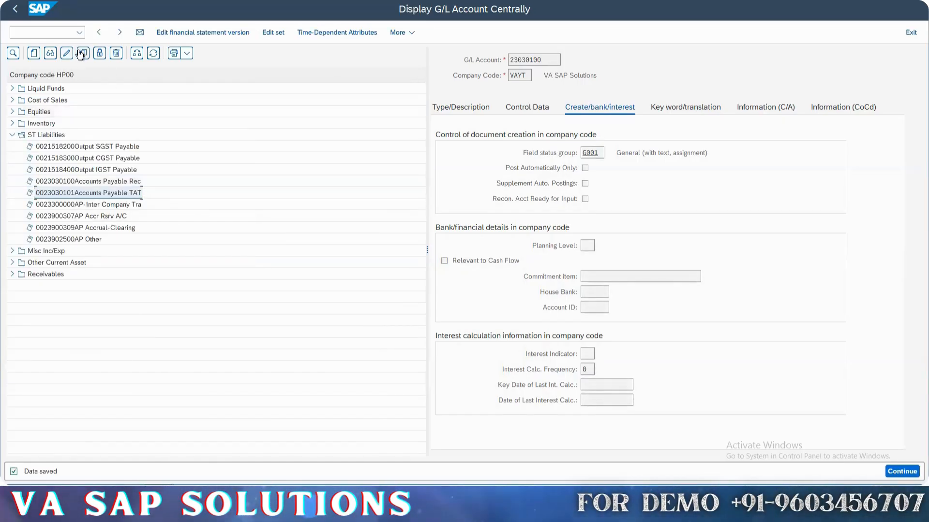
pyautogui.click(83, 53)
pyautogui.click(146, 205)
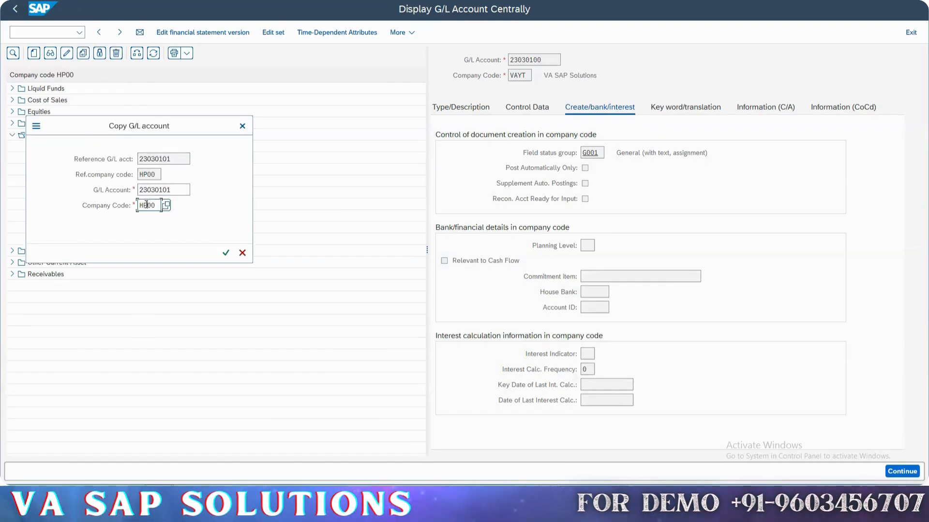
pyautogui.hotkey('ctrl', 'a')
pyautogui.press('BackSpace')
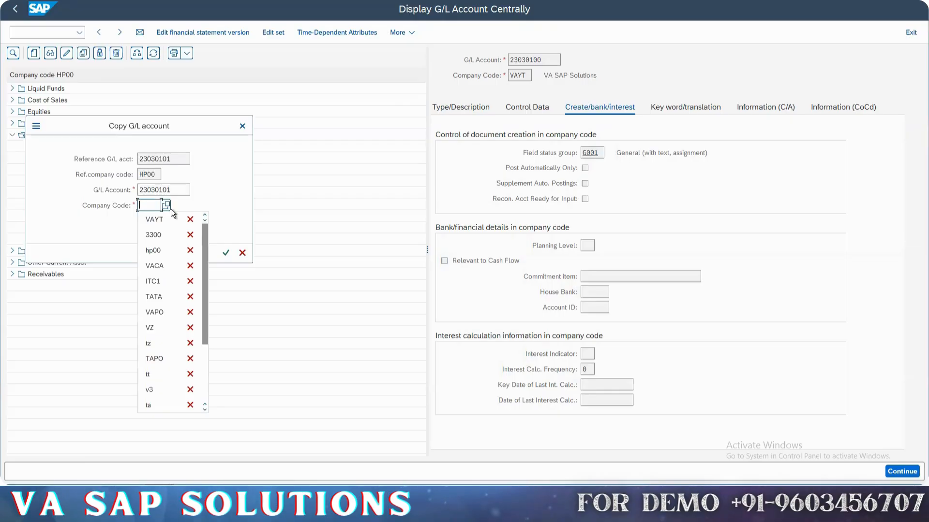
pyautogui.press('Down')
pyautogui.press('Return')
pyautogui.press('Return')
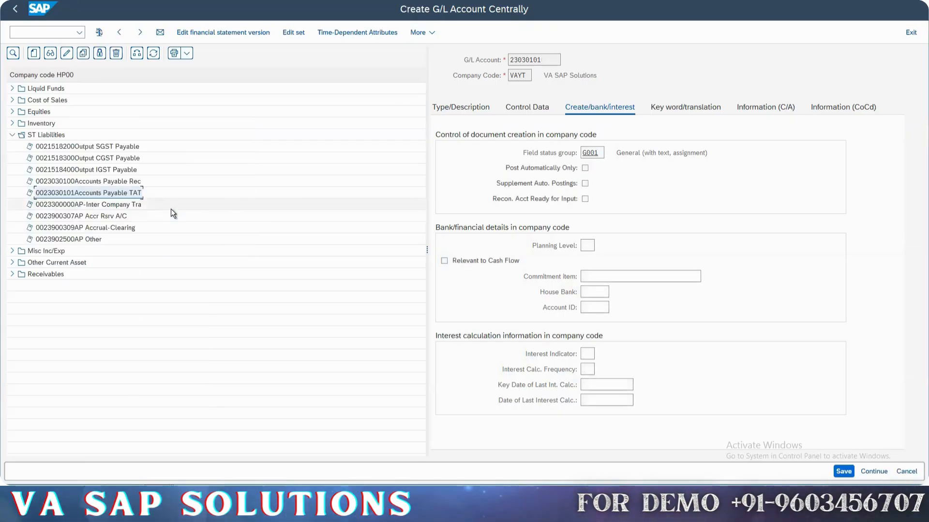
pyautogui.hotkey('ctrl', 's')
# Step: Copy ST Liabilities account 23300000 (AP-Inter Company Tra) from HP00 to company code VAYT under the same number and save it
pyautogui.click(133, 205)
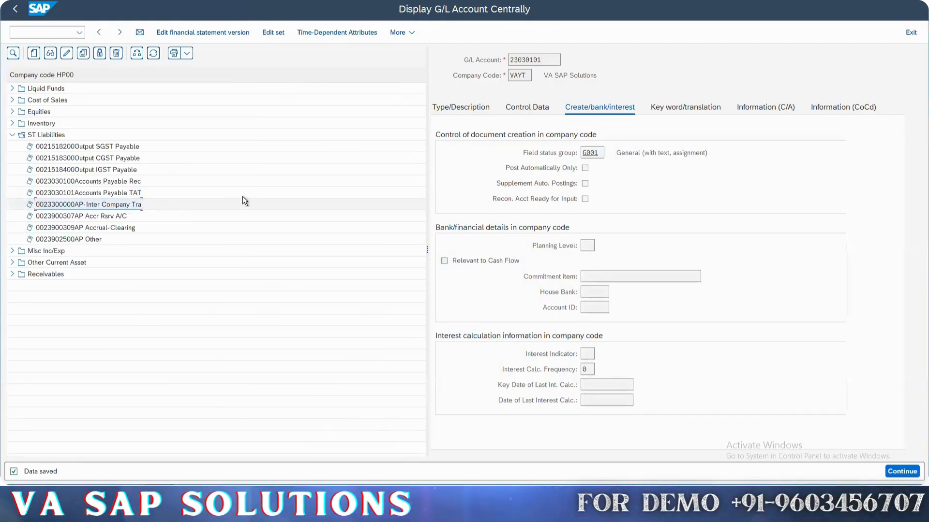
pyautogui.click(84, 54)
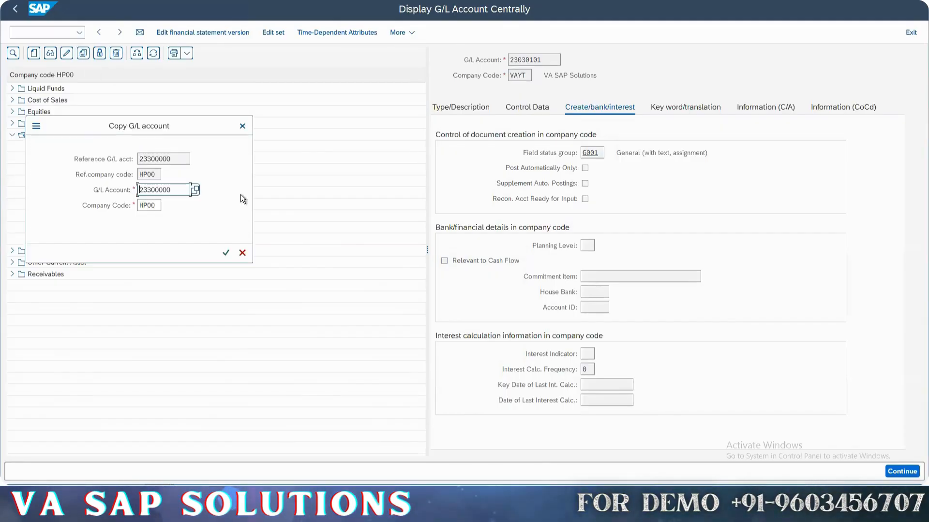
pyautogui.press('Tab')
pyautogui.hotkey('ctrl', 'a')
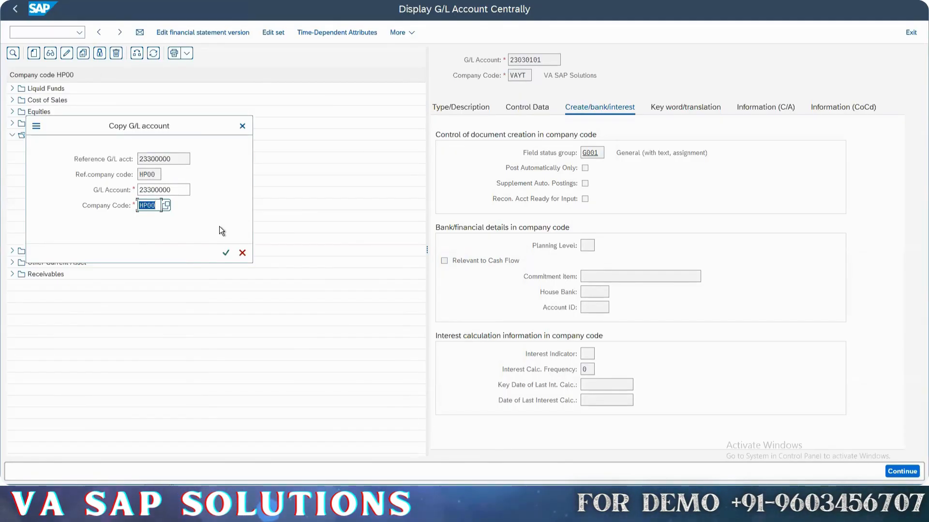
pyautogui.press('BackSpace')
pyautogui.press('Down')
pyautogui.press('Return')
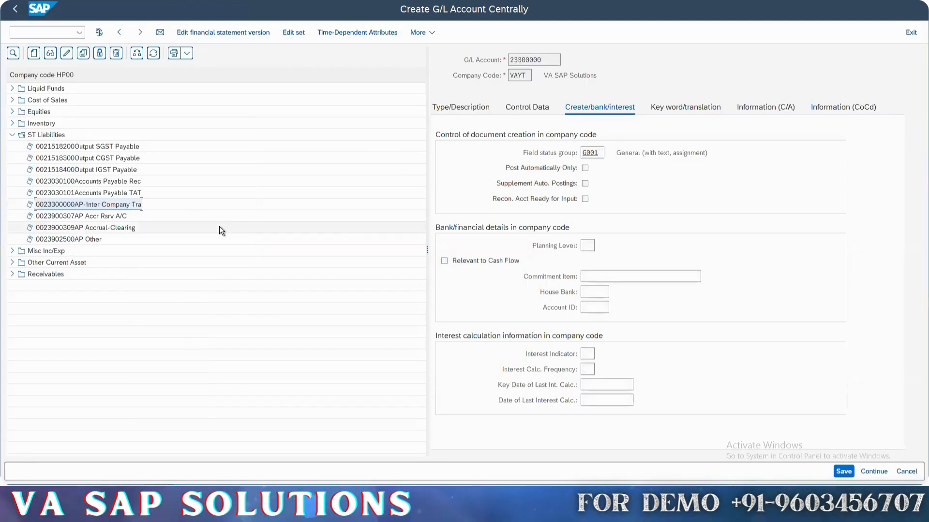
pyautogui.hotkey('ctrl', 's')
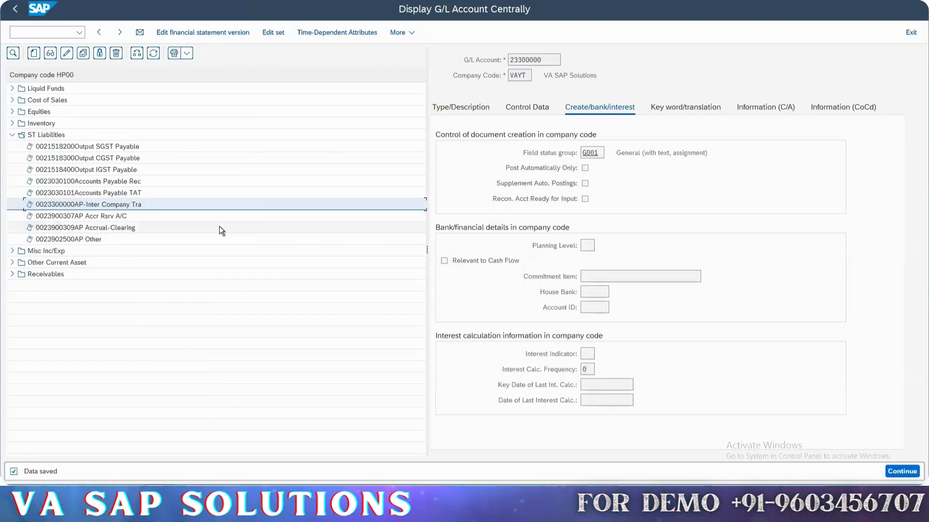
# Step: Copy ST Liabilities account 23900307 (AP Accr Rsrv A/C) from HP00 to company code VAYT under the same number and save it
pyautogui.click(123, 216)
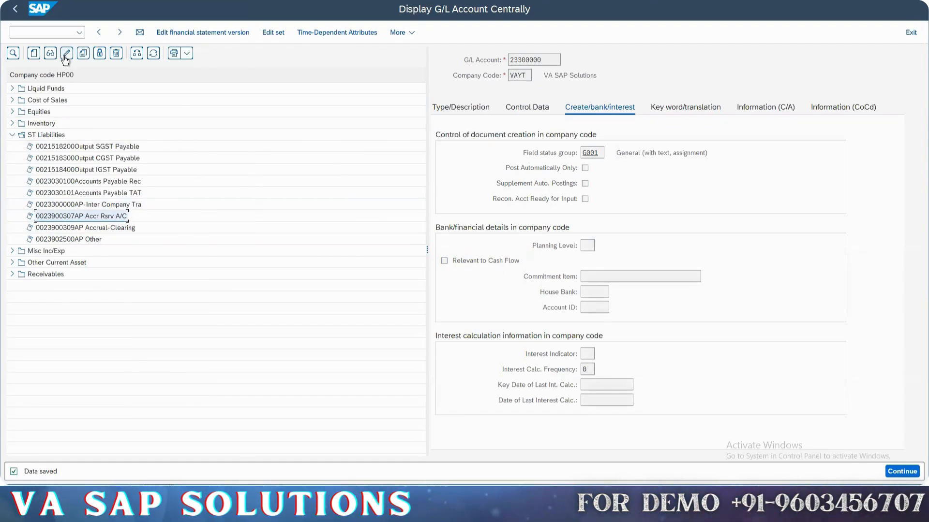
pyautogui.click(83, 53)
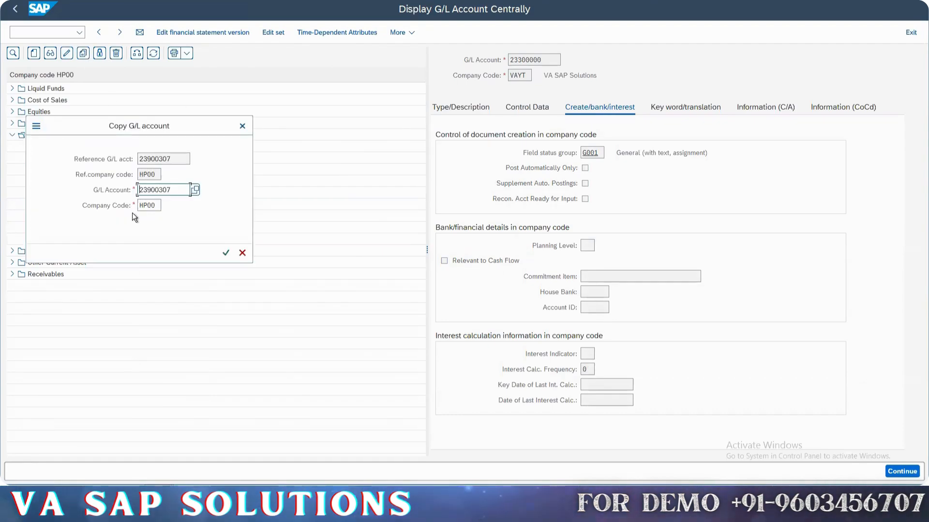
pyautogui.press('Tab')
pyautogui.press('BackSpace')
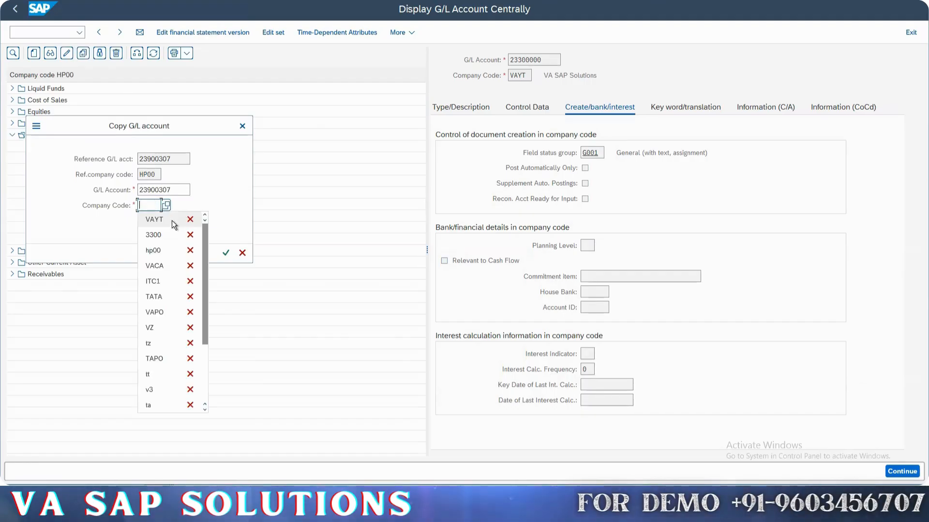
pyautogui.click(172, 221)
pyautogui.press('Return')
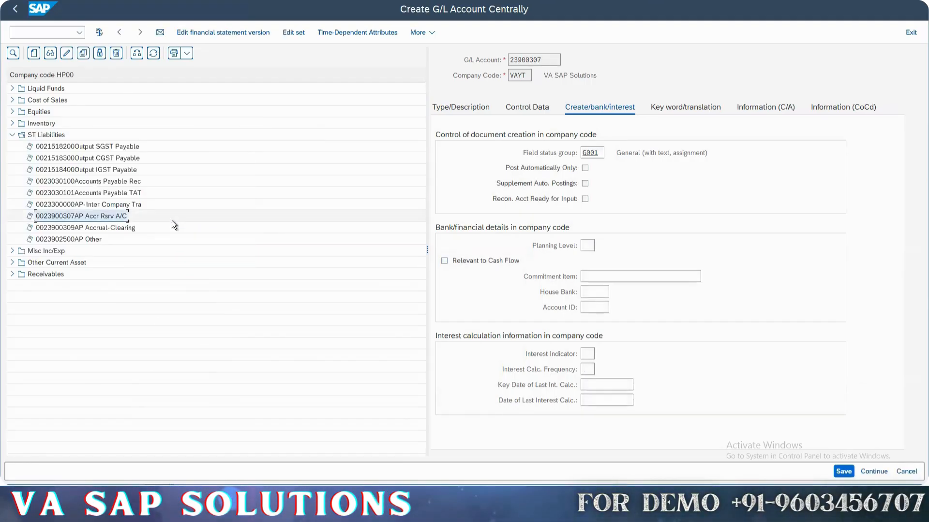
pyautogui.press('Return')
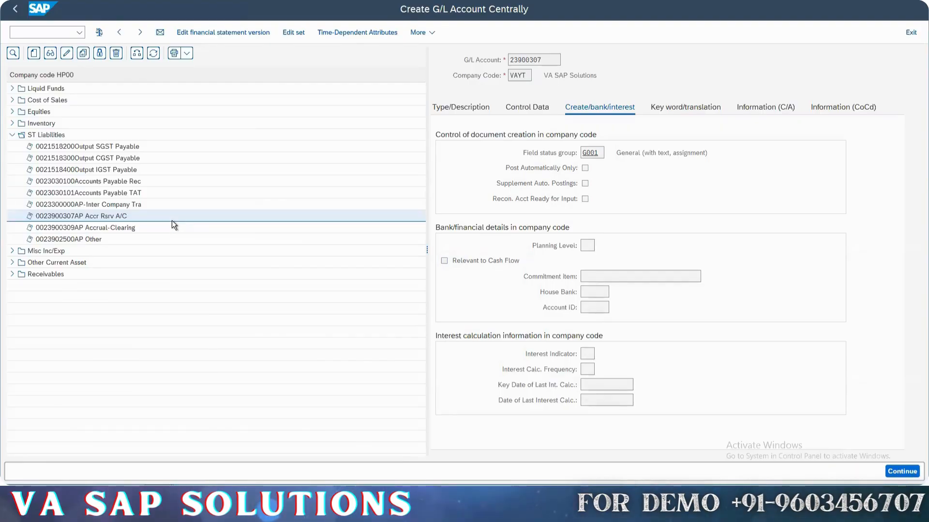
# Step: Copy ST Liabilities account 23900309 (AP Accrual-Clearing) from HP00 to company code VAYT under the same number and save it
pyautogui.click(120, 228)
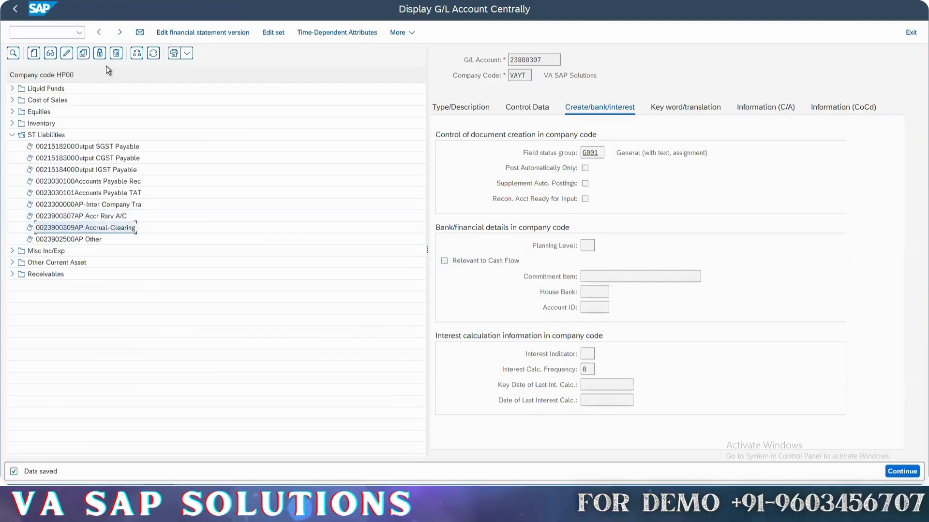
pyautogui.click(83, 52)
pyautogui.press('Tab')
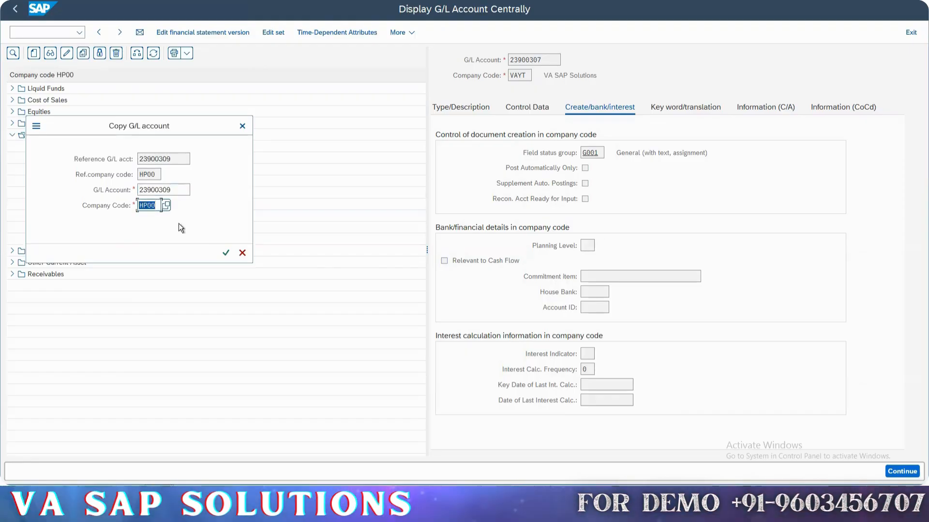
pyautogui.press('BackSpace')
pyautogui.click(179, 223)
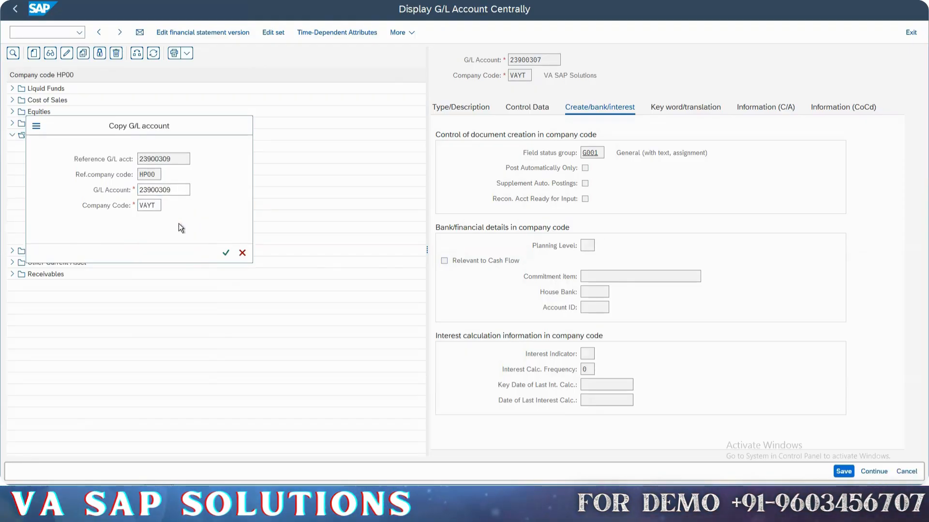
pyautogui.press('Return')
pyautogui.hotkey('ctrl', 's')
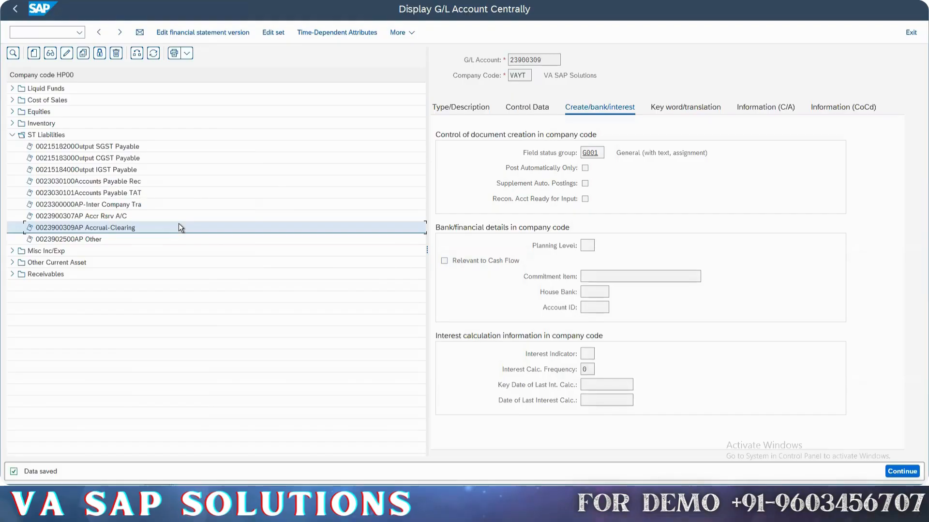
# Step: Copy ST Liabilities account 23902500 (AP Other) from HP00 to company code VAYT under the same number and save it
pyautogui.click(106, 239)
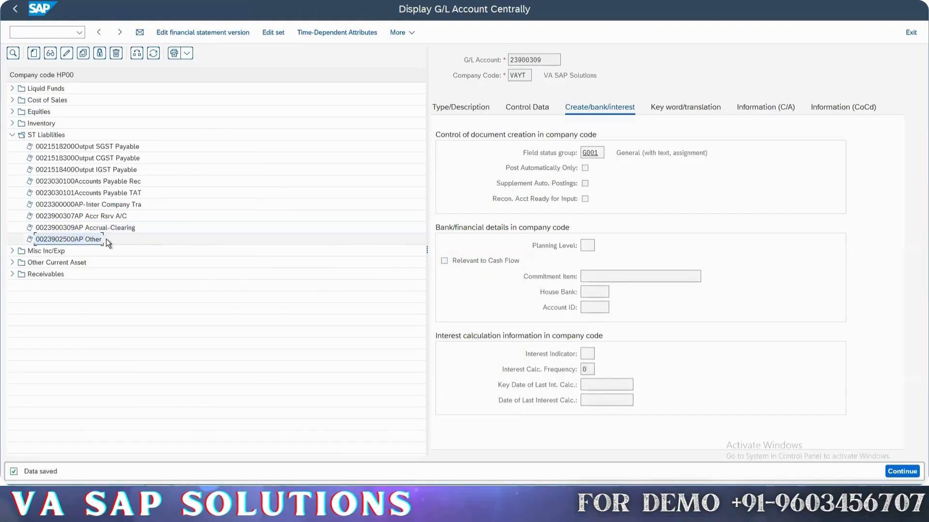
pyautogui.click(83, 53)
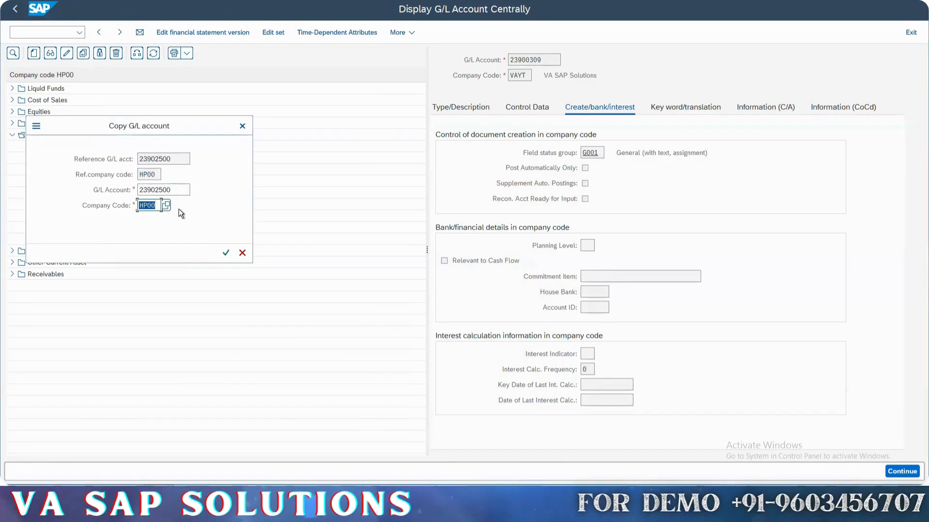
pyautogui.press('BackSpace')
pyautogui.press('Down')
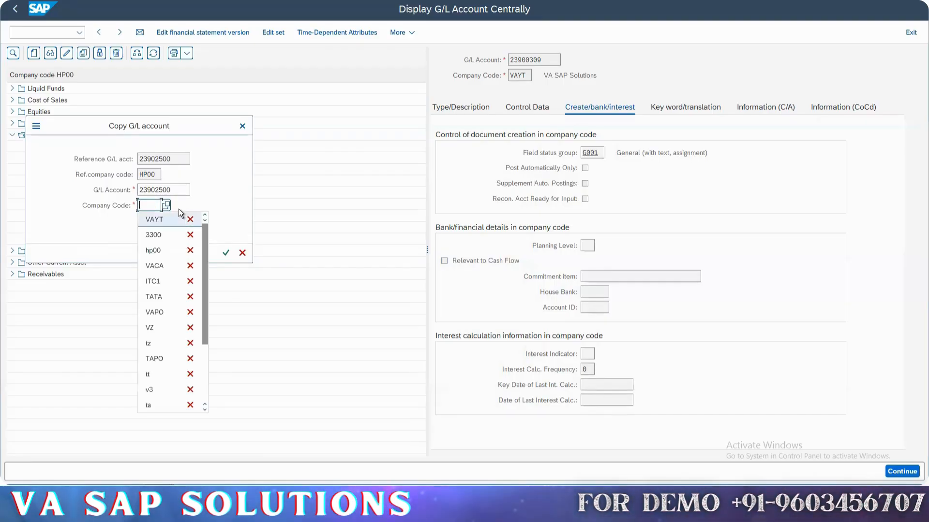
pyautogui.press('Return')
pyautogui.press('Return')
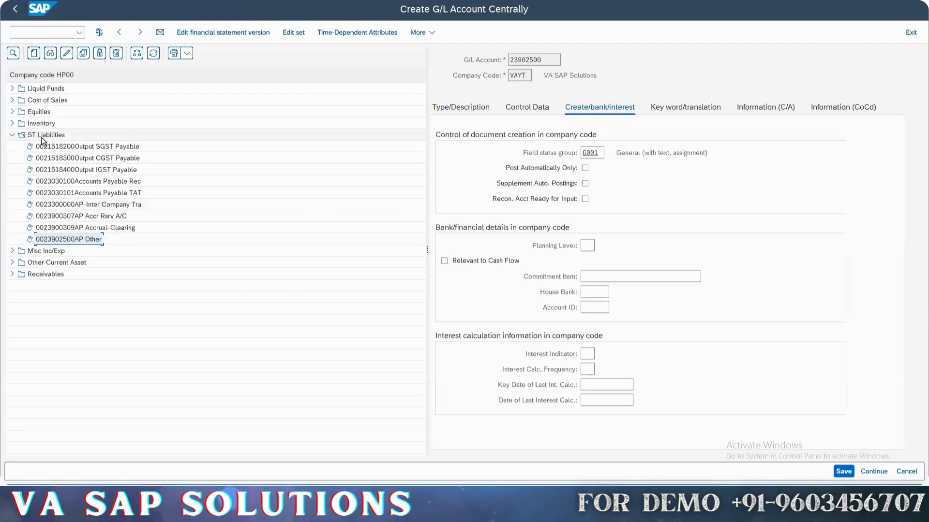
pyautogui.hotkey('ctrl', 's')
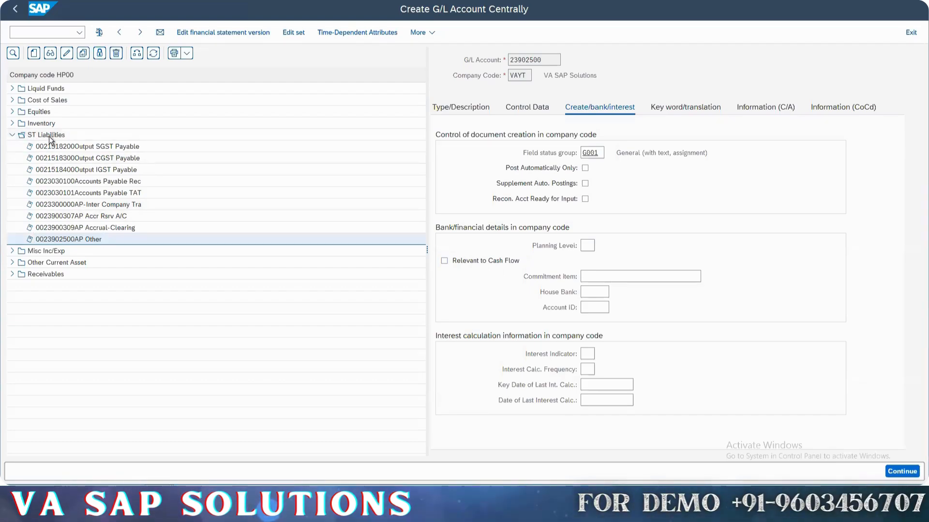
# Step: Copy Misc Inc/Exp account 37236000 (Curr Gn/Ls LH1 BM) from HP00 to company code VAYT under the same number and save it
pyautogui.click(79, 251)
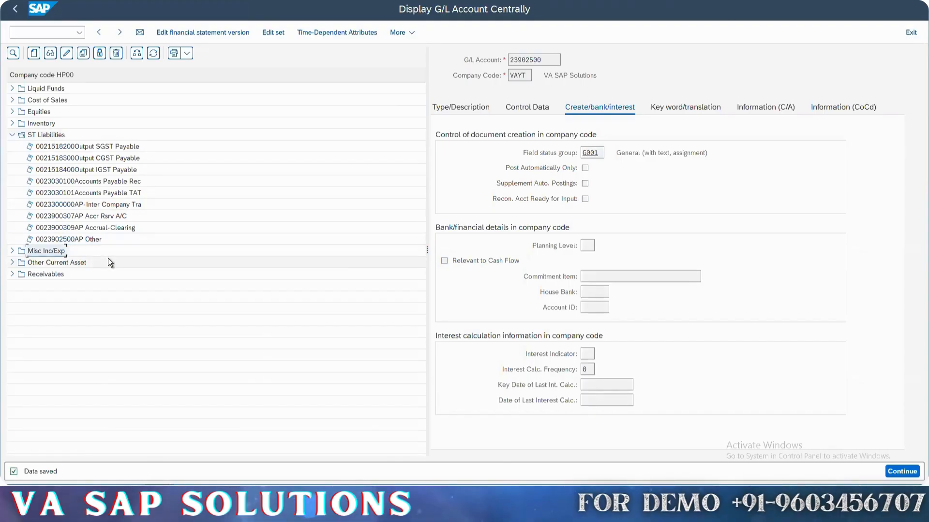
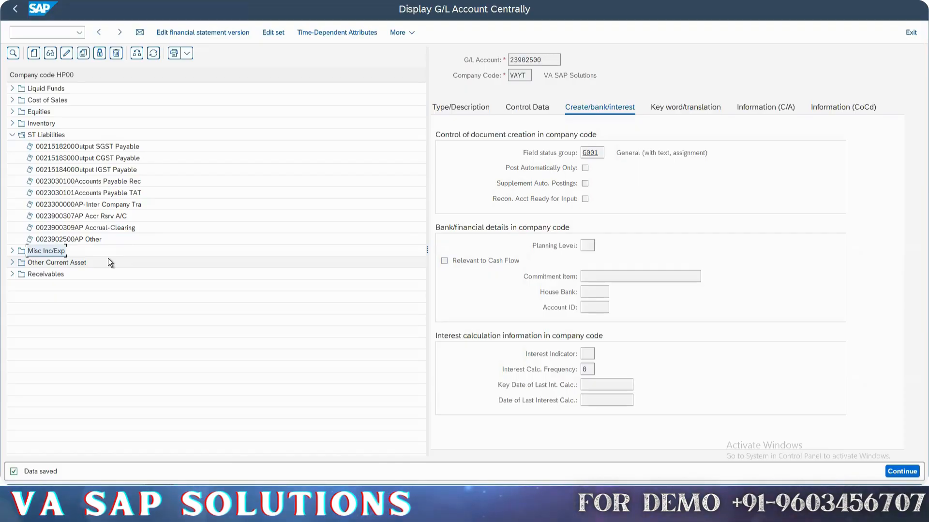
pyautogui.press('Down')
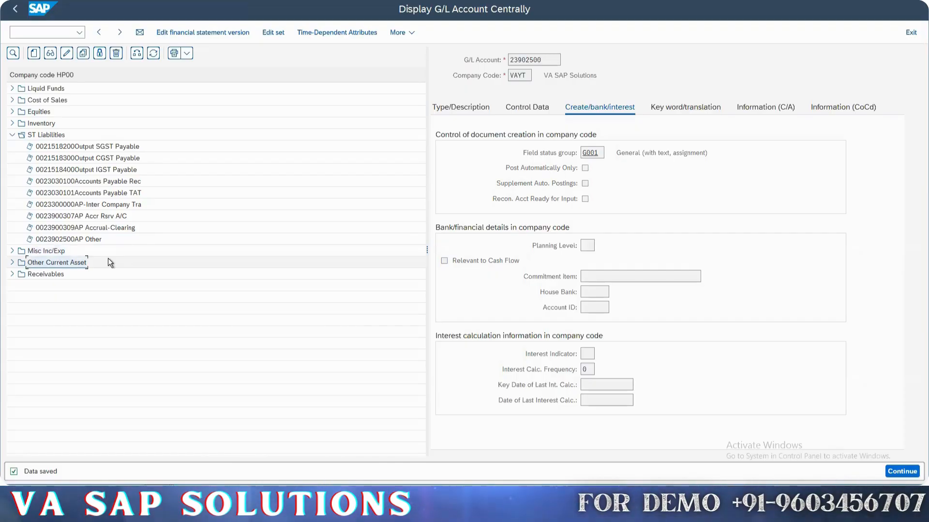
pyautogui.press('Up')
pyautogui.press('Right')
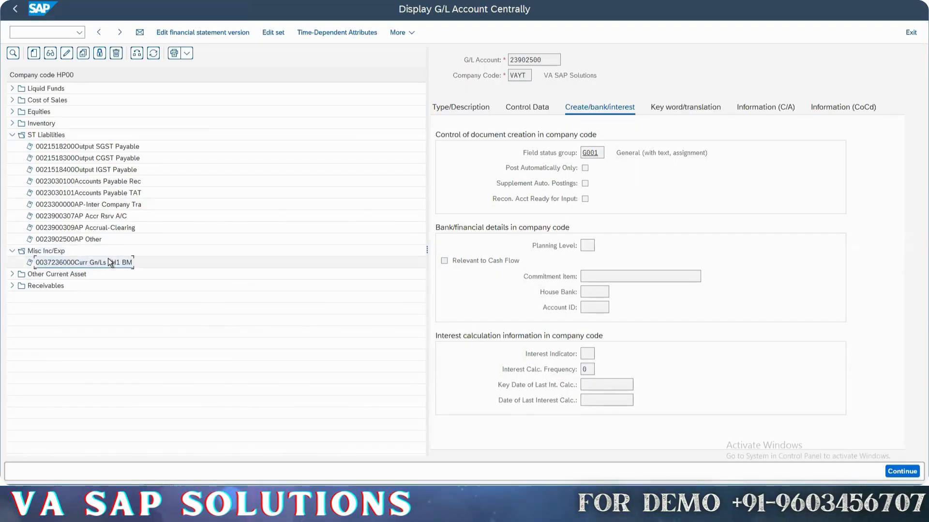
pyautogui.click(83, 53)
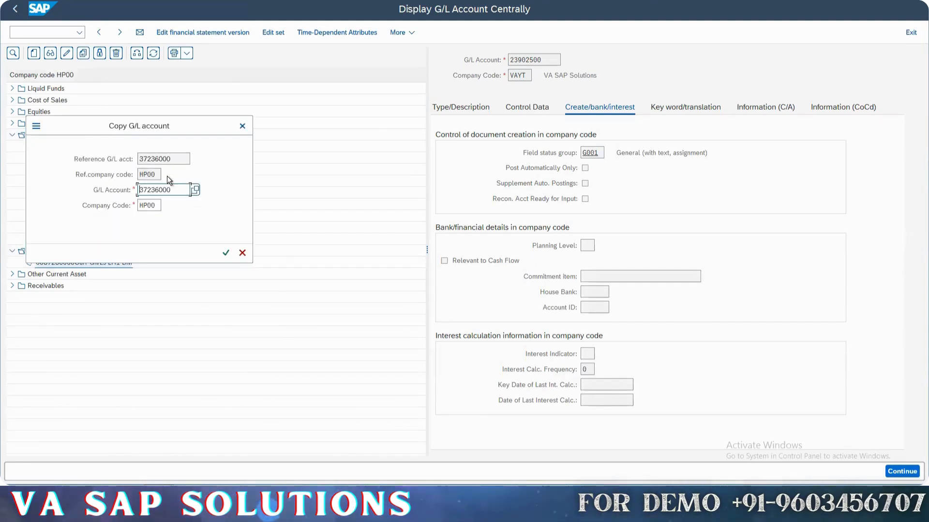
pyautogui.click(155, 206)
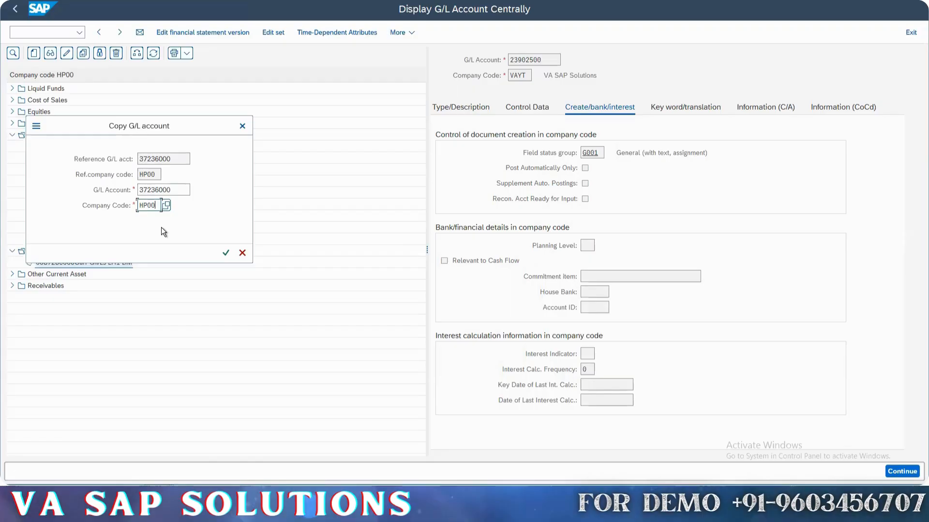
pyautogui.hotkey('ctrl', 'a')
pyautogui.press('BackSpace')
pyautogui.press('Down')
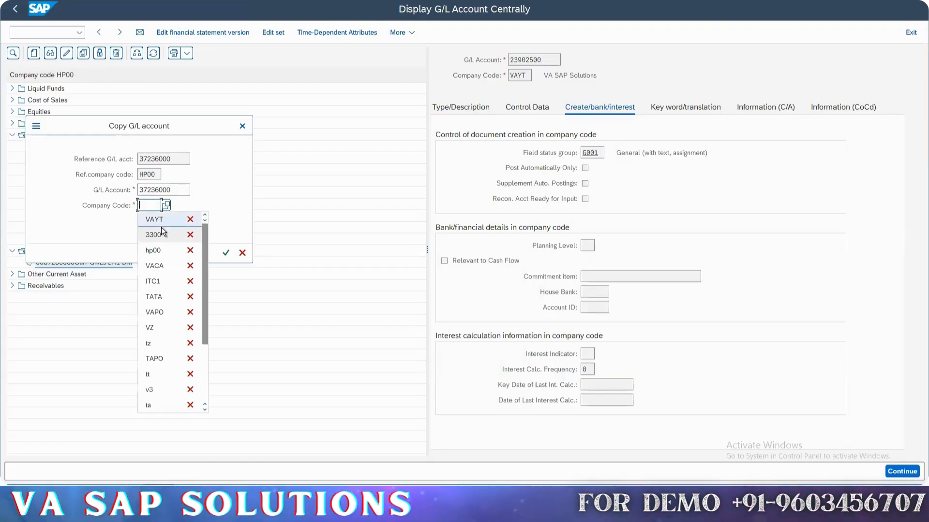
pyautogui.press('Return')
pyautogui.press('Return')
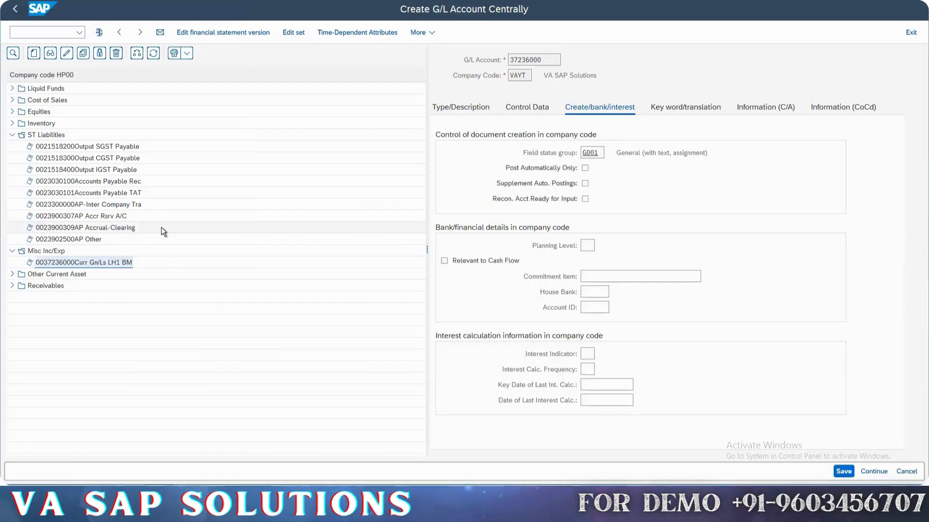
pyautogui.hotkey('ctrl', 's')
pyautogui.click(165, 224)
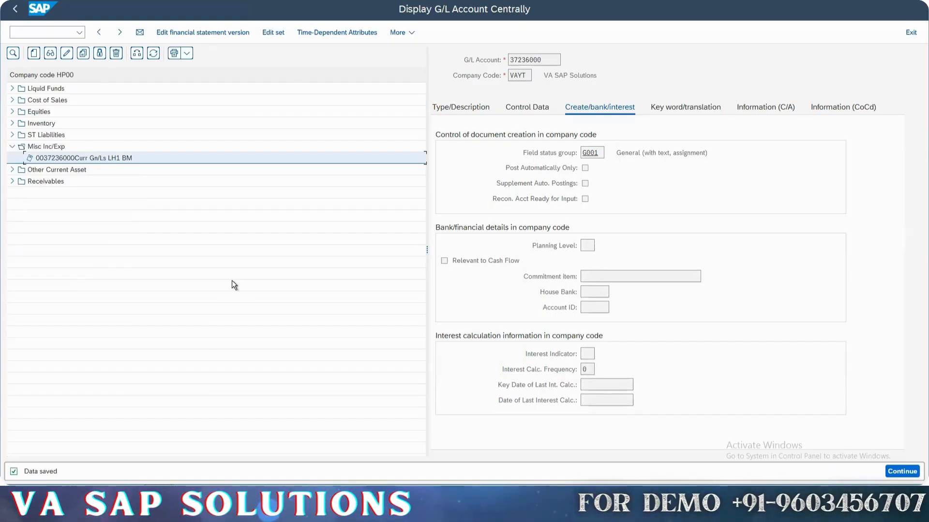
# Step: Copy Other Current Asset account 14992500 (FA Migration Account) from HP00 to company code VAYT under the same number and save it
pyautogui.click(81, 171)
pyautogui.press('Right')
pyautogui.press('Down')
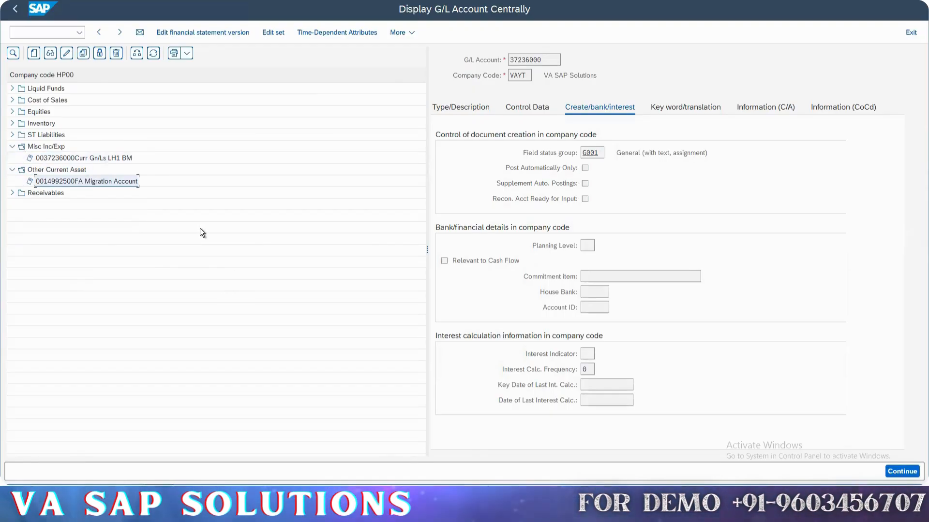
pyautogui.click(98, 51)
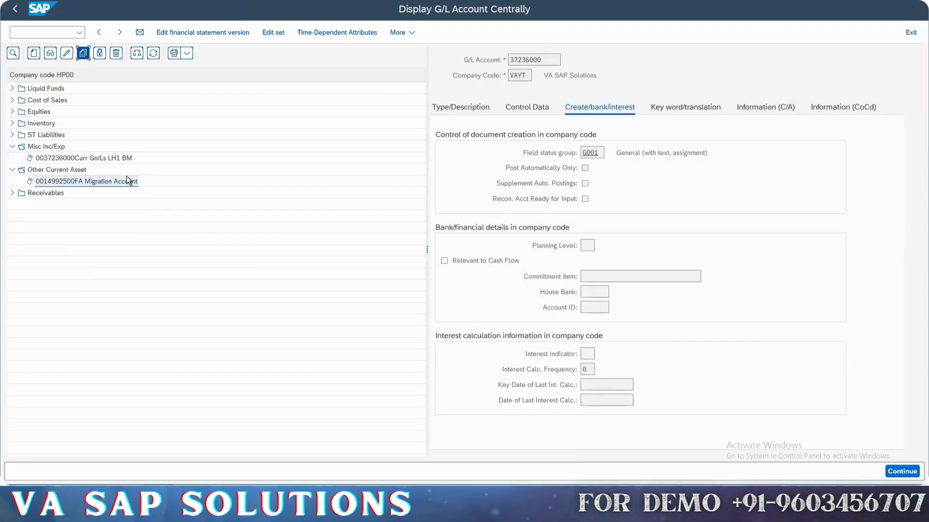
pyautogui.click(149, 208)
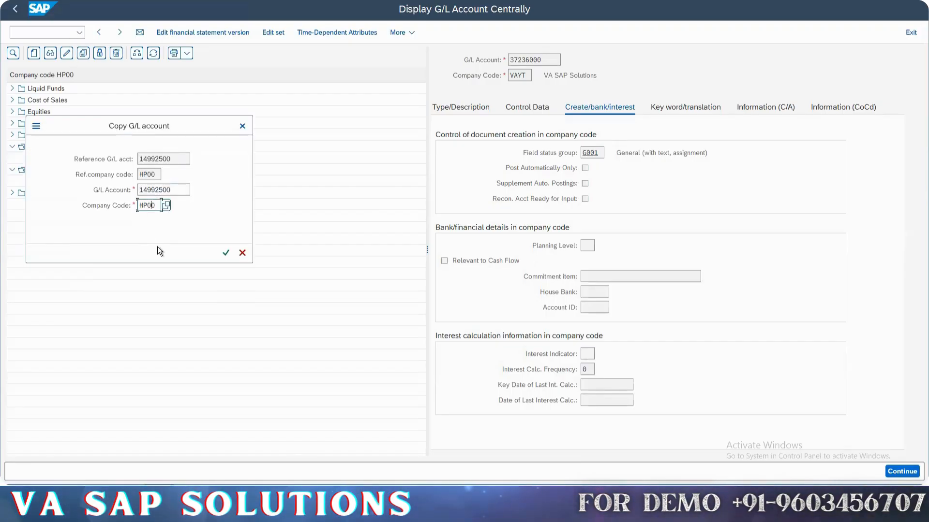
pyautogui.hotkey('ctrl', 'a')
pyautogui.press('BackSpace')
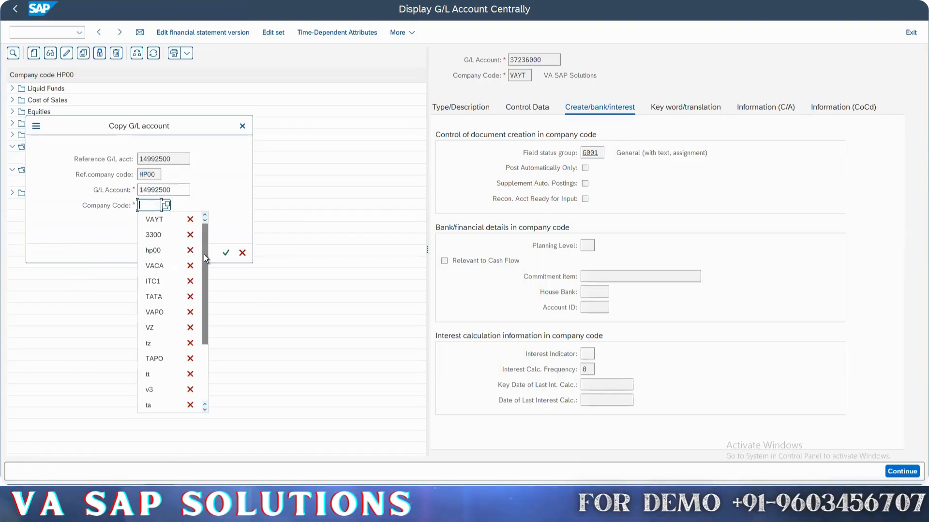
pyautogui.press('Down')
pyautogui.press('Return')
pyautogui.press('Return')
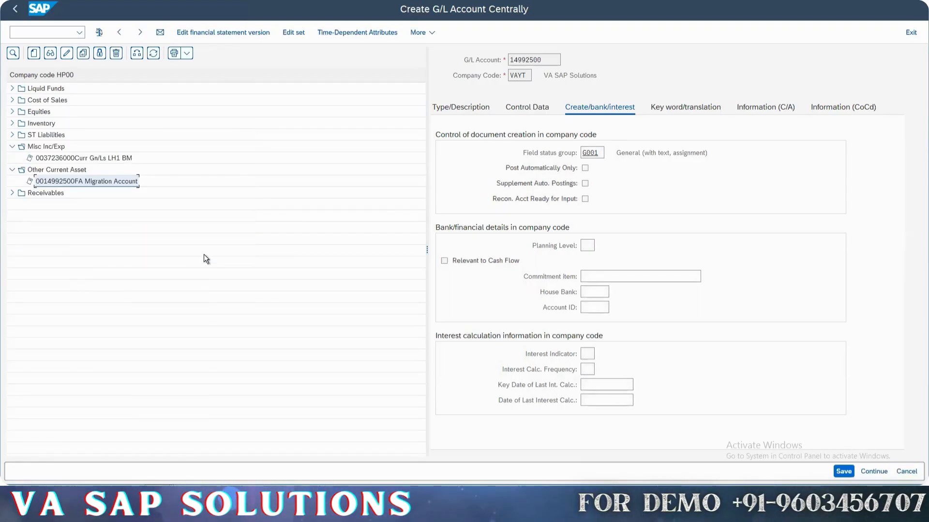
pyautogui.press('Return')
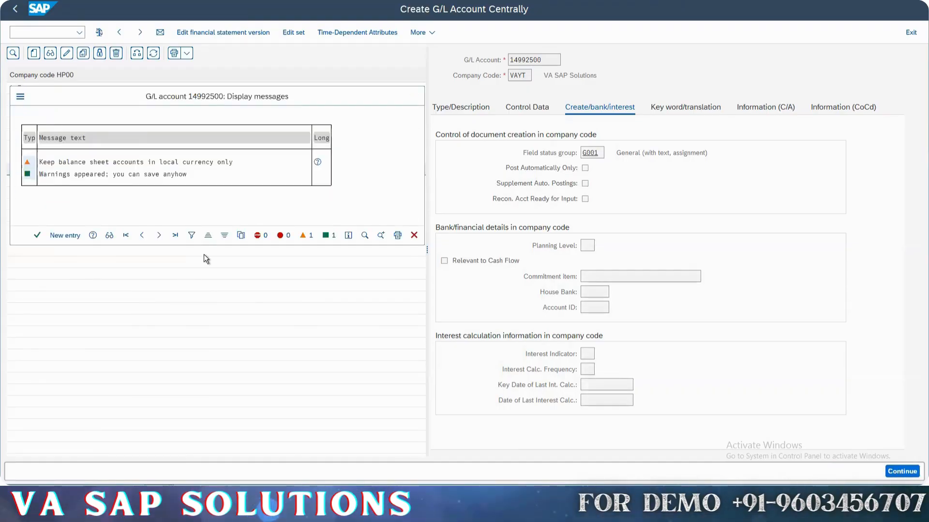
# Step: Copy Receivables account 12031700 (LH AR Clearing - FAC) from HP00 to company code VAYT under the same number and save it
pyautogui.click(13, 181)
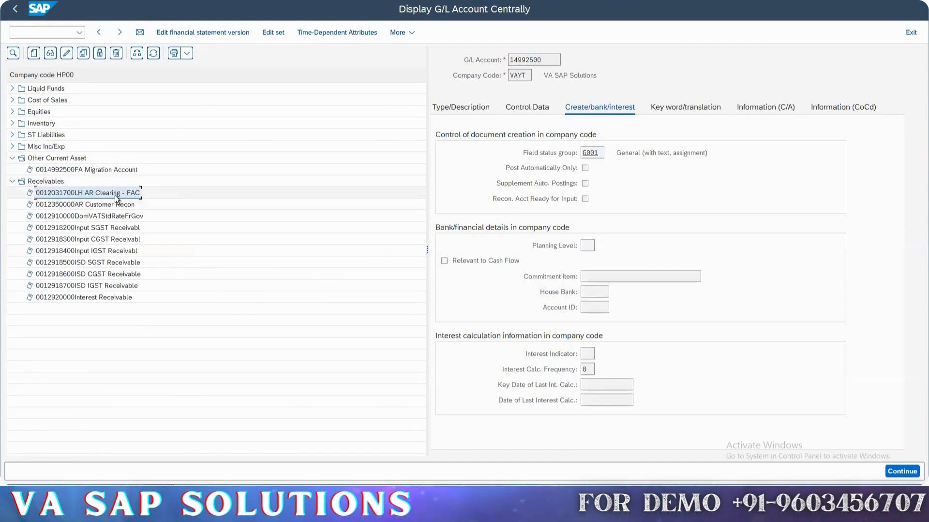
pyautogui.click(83, 53)
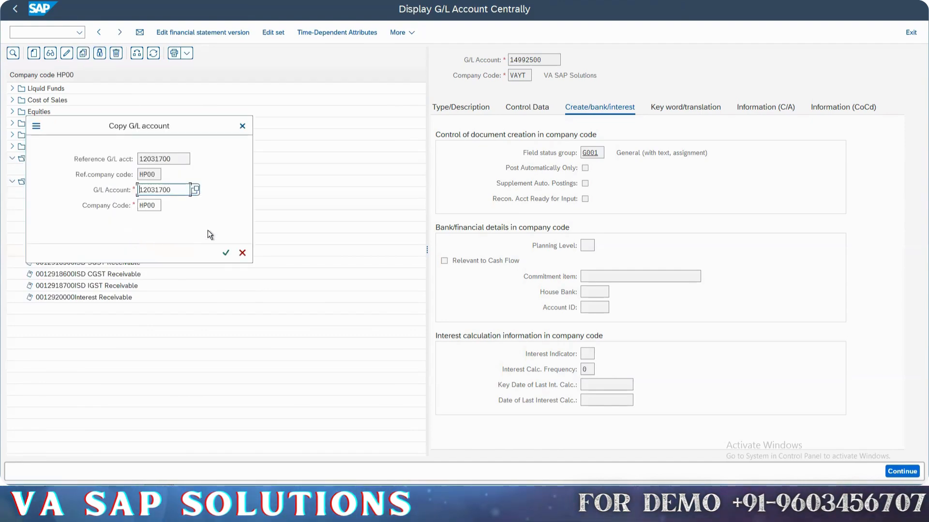
pyautogui.press('Tab')
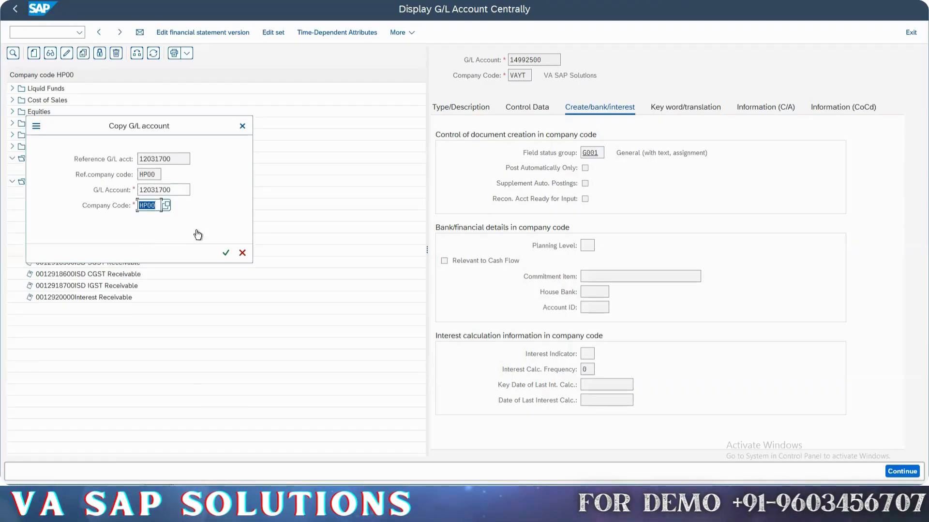
pyautogui.press('BackSpace')
pyautogui.press('Down')
pyautogui.press('Return')
pyautogui.press('Return')
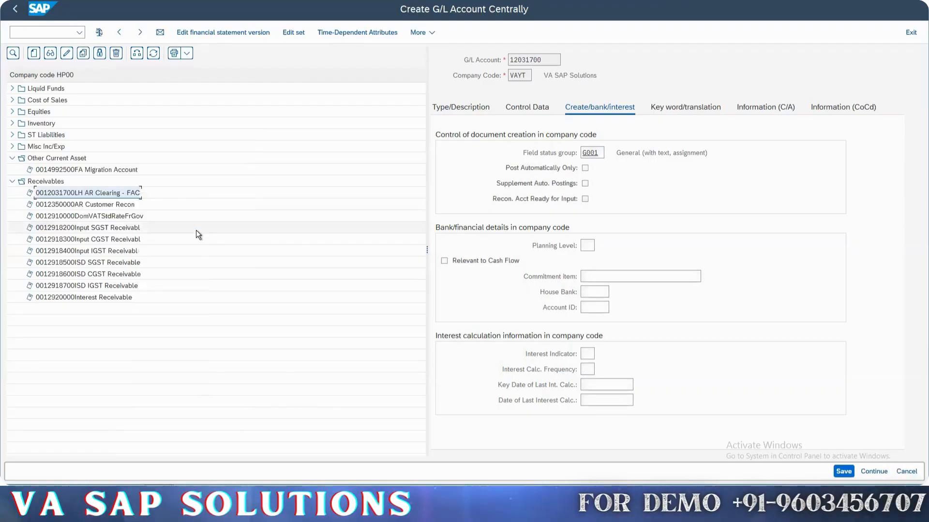
pyautogui.hotkey('ctrl', 's')
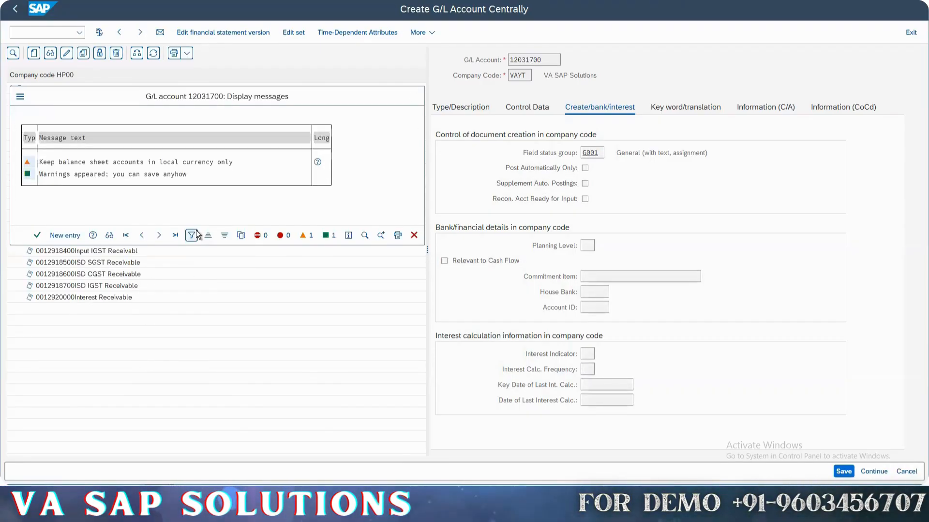
pyautogui.press('Return')
# Step: Copy Receivables account 12350000 (AR Customer Recon) from HP00 to company code VAYT under the same number and save it
pyautogui.click(70, 195)
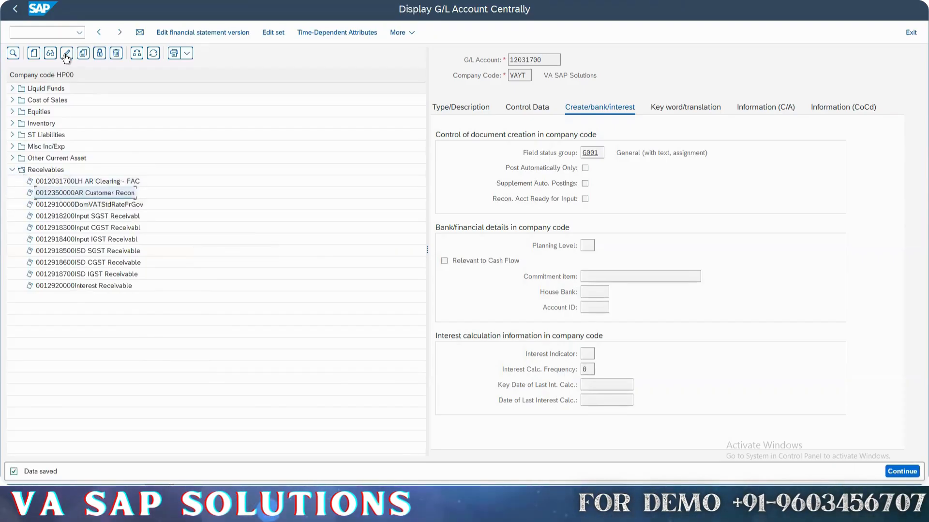
pyautogui.click(86, 55)
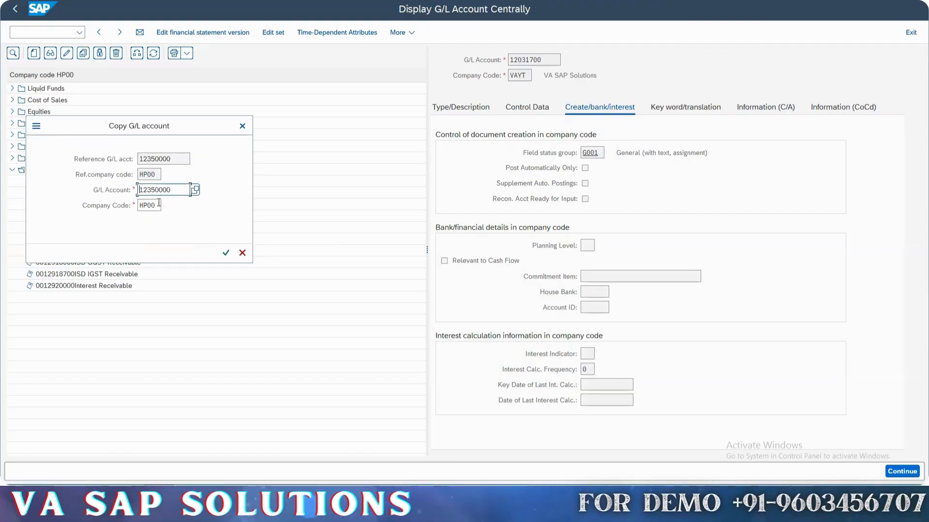
pyautogui.doubleClick(160, 206)
pyautogui.press('BackSpace')
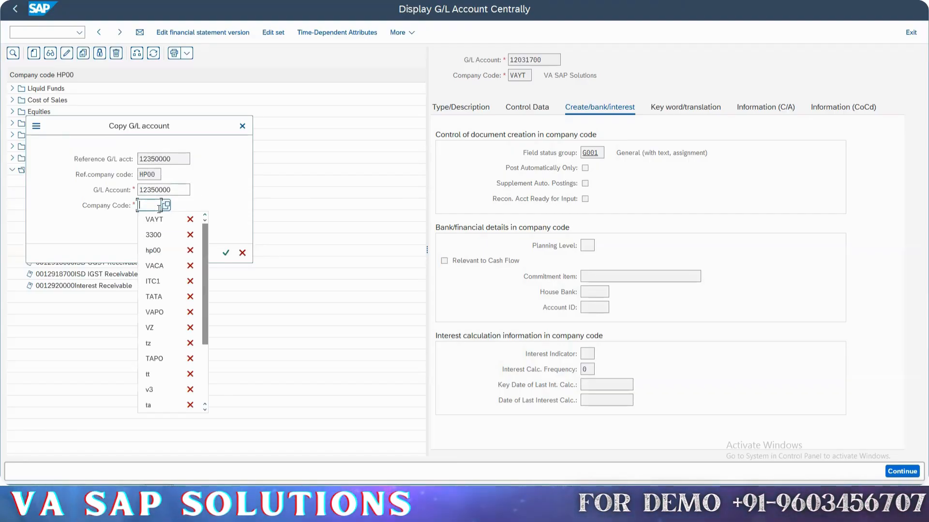
pyautogui.press('Return')
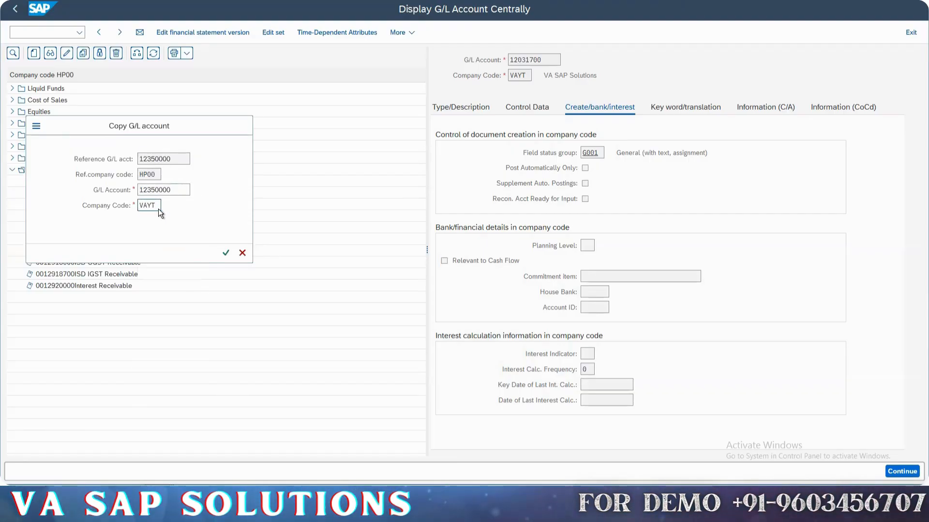
pyautogui.press('Return')
pyautogui.hotkey('ctrl', 's')
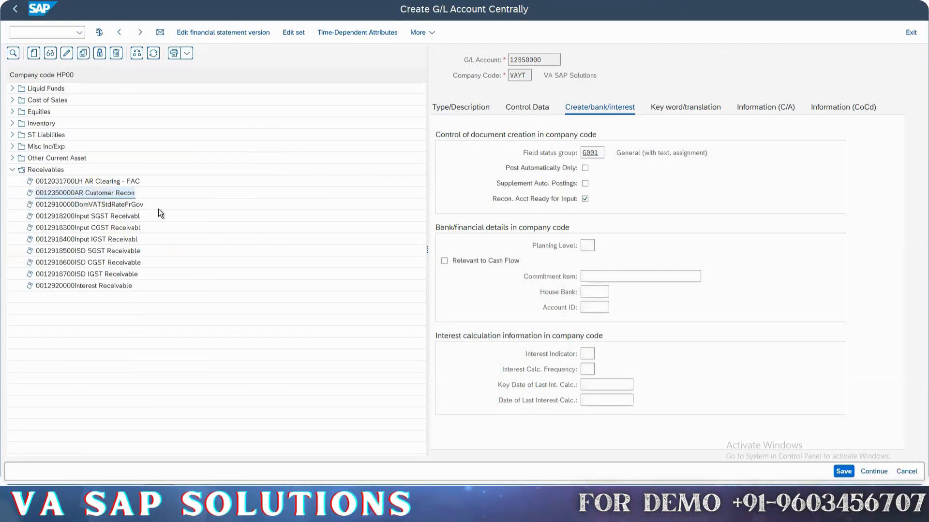
# Step: Copy Receivables account 12910000 (DomVATStdRateFrGov) from HP00 to company code VAYT under the same number and save it
pyautogui.rightClick(158, 209)
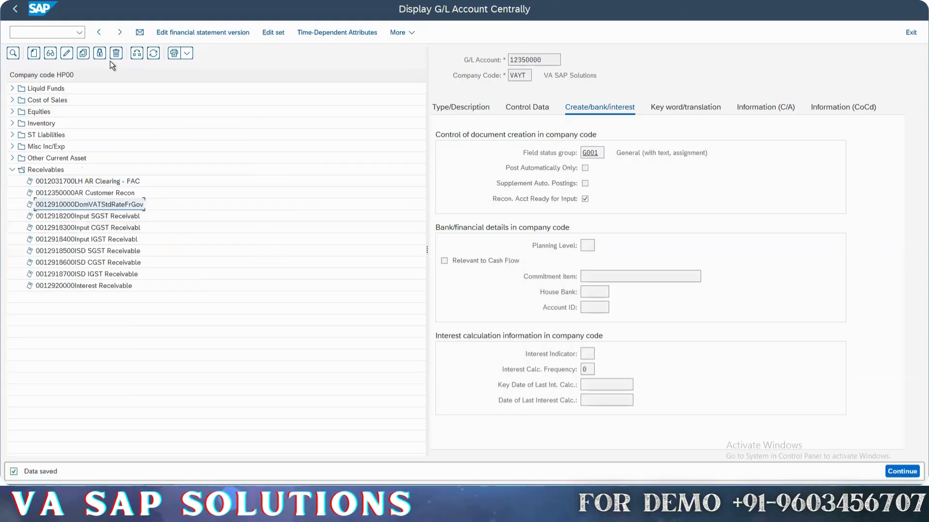
pyautogui.click(84, 54)
pyautogui.press('Tab')
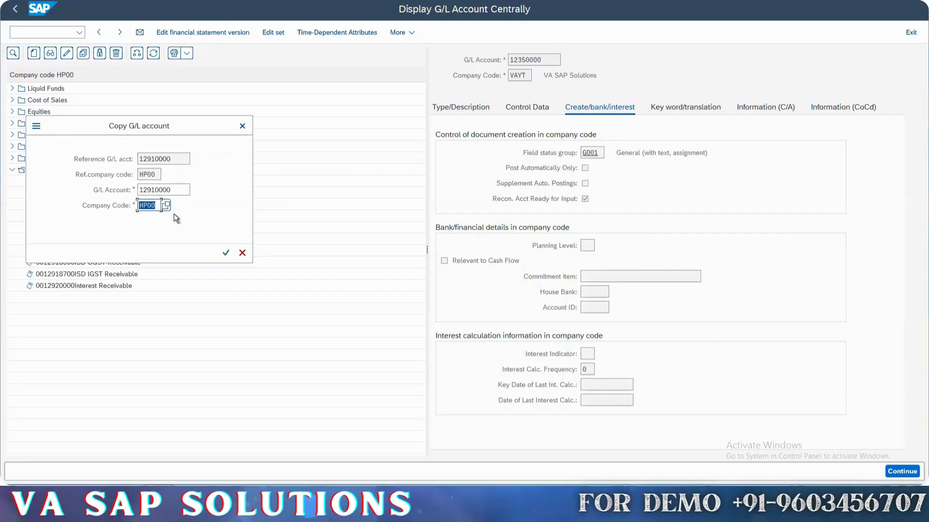
pyautogui.press('BackSpace')
pyautogui.press('BackSpace')
pyautogui.click(173, 214)
pyautogui.press('Return')
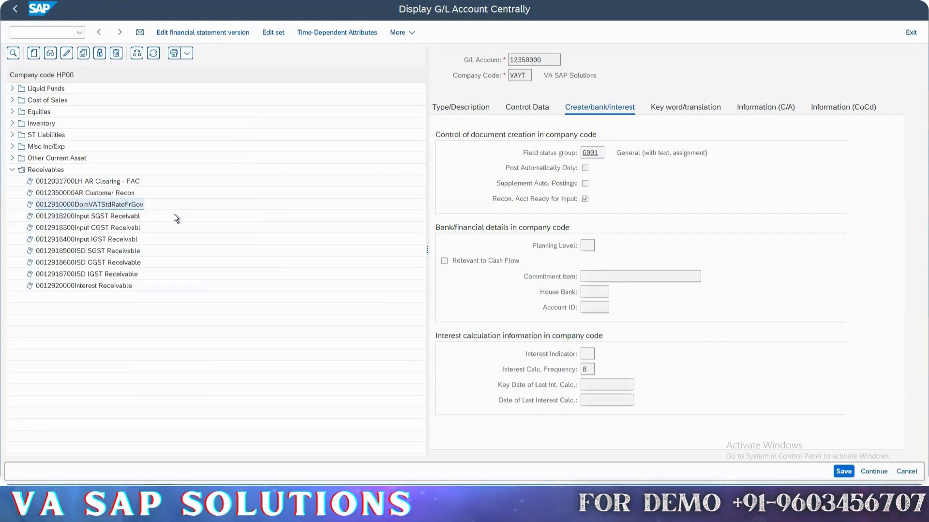
pyautogui.hotkey('ctrl', 's')
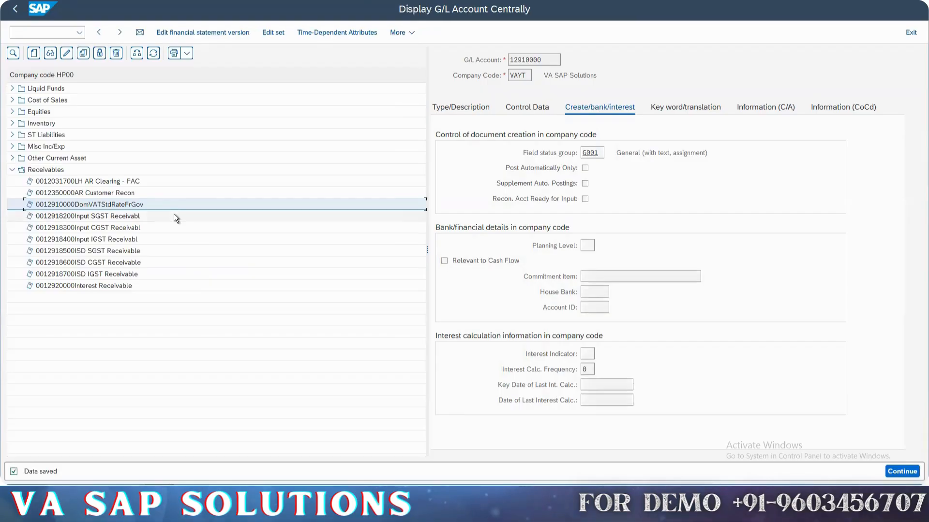
# Step: Copy Receivables account 12918200 (Input SGST Receivabl) from HP00 to company code VAYT under the same number and save it
pyautogui.click(83, 215)
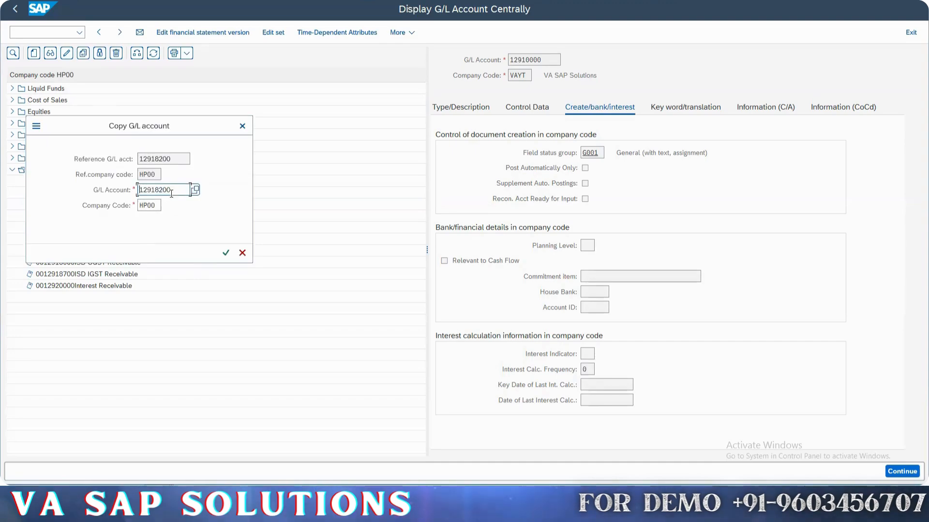
pyautogui.click(162, 205)
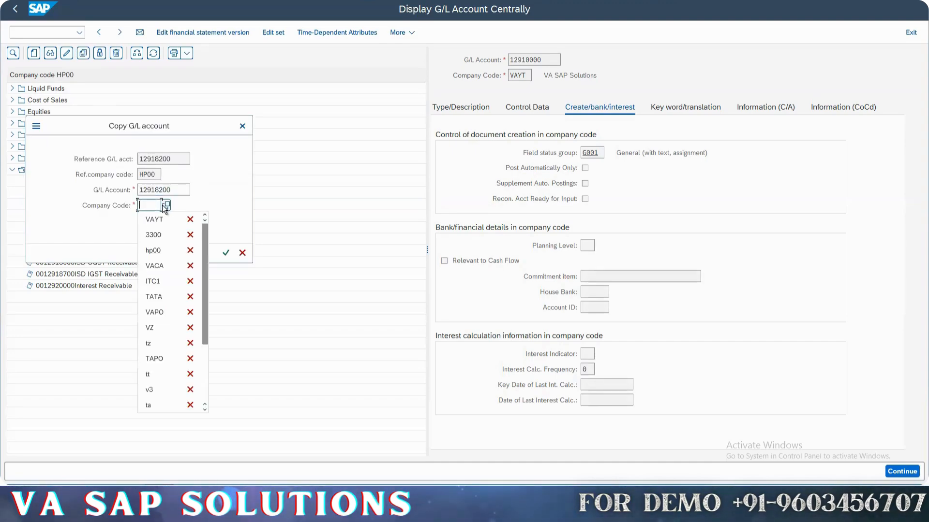
pyautogui.press('Down')
pyautogui.press('Return')
pyautogui.press('Return')
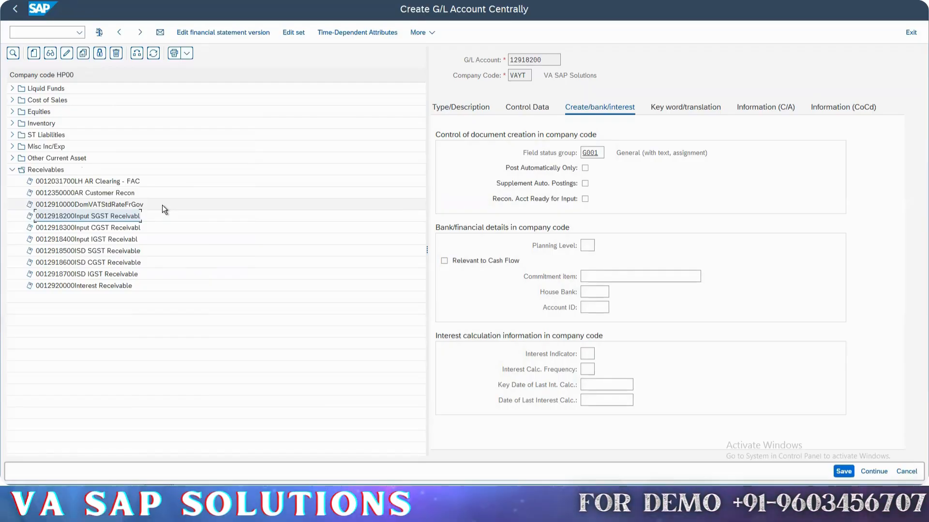
pyautogui.hotkey('ctrl', 's')
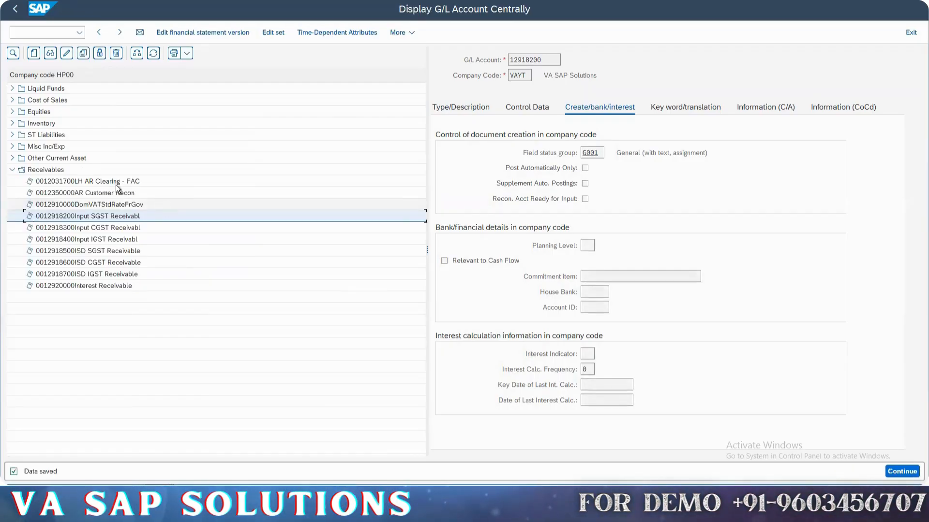
# Step: Copy Receivables account 12918300 (Input CGST Receivabl) from HP00 to company code VAYT under the same number and save it
pyautogui.click(57, 229)
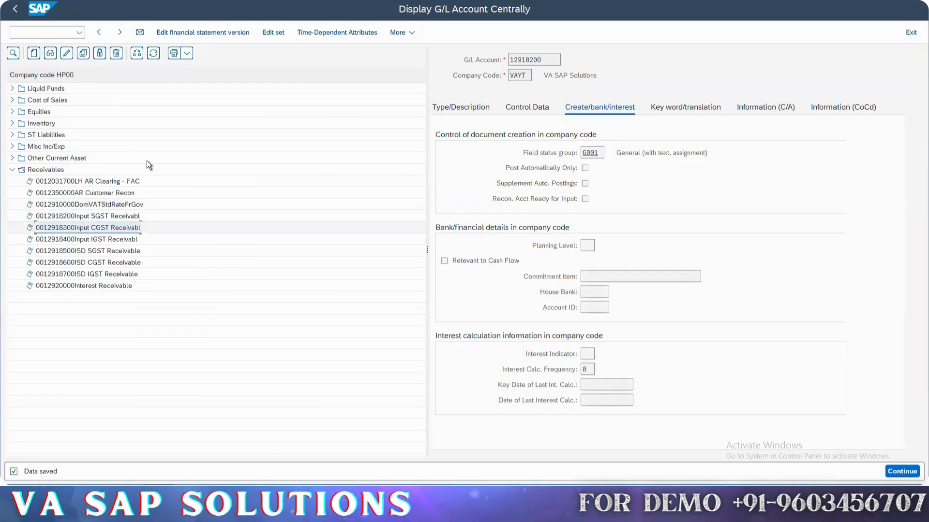
pyautogui.click(83, 52)
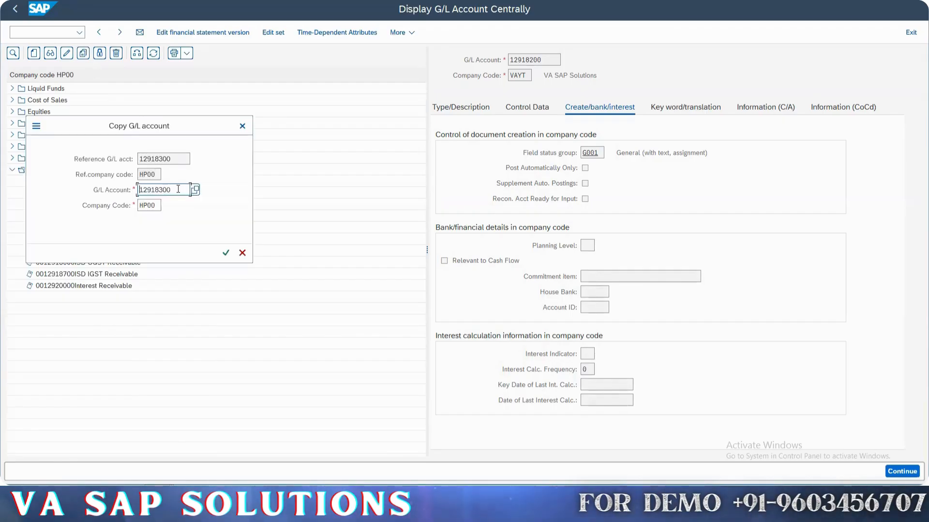
pyautogui.click(162, 206)
pyautogui.press('BackSpace')
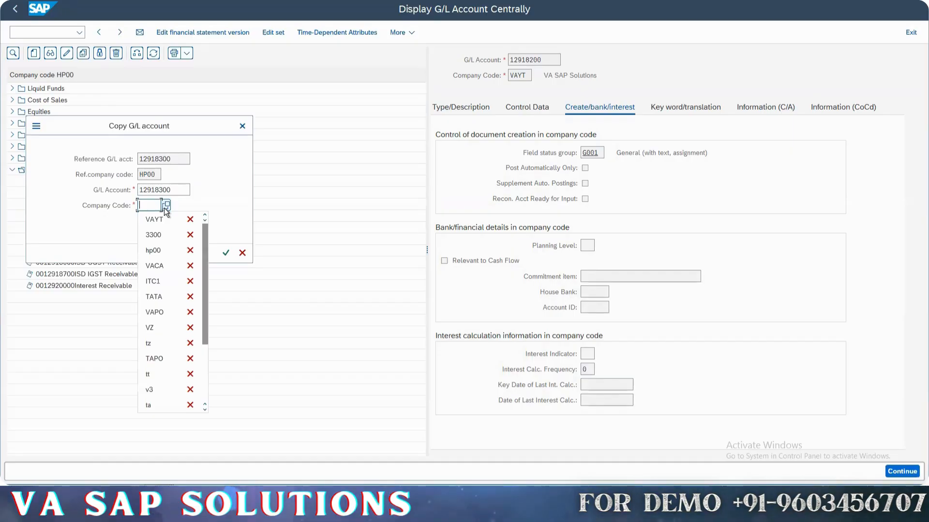
pyautogui.press('Down')
pyautogui.press('Return')
pyautogui.press('Return')
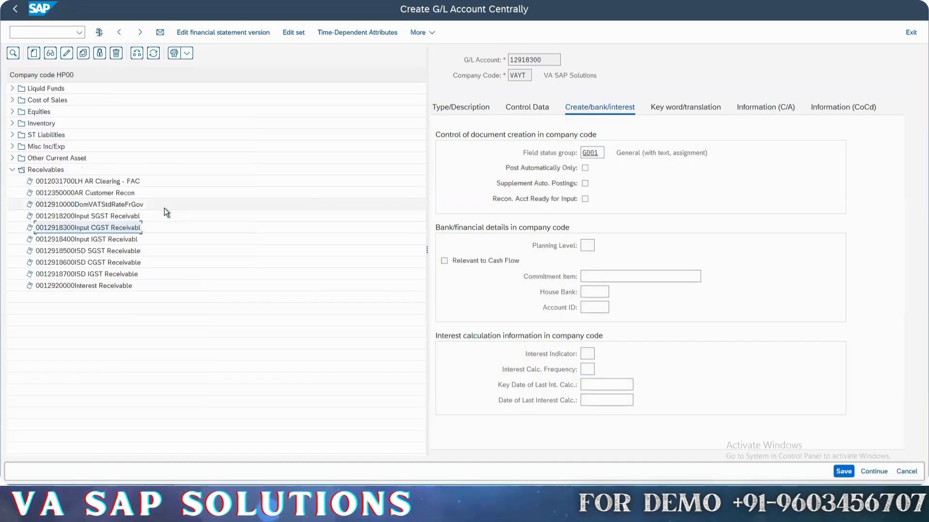
pyautogui.hotkey('ctrl', 's')
# Step: Copy Receivables account 12918400 (Input IGST Receivabl) from HP00 to company code VAYT under the same number and save it
pyautogui.click(115, 240)
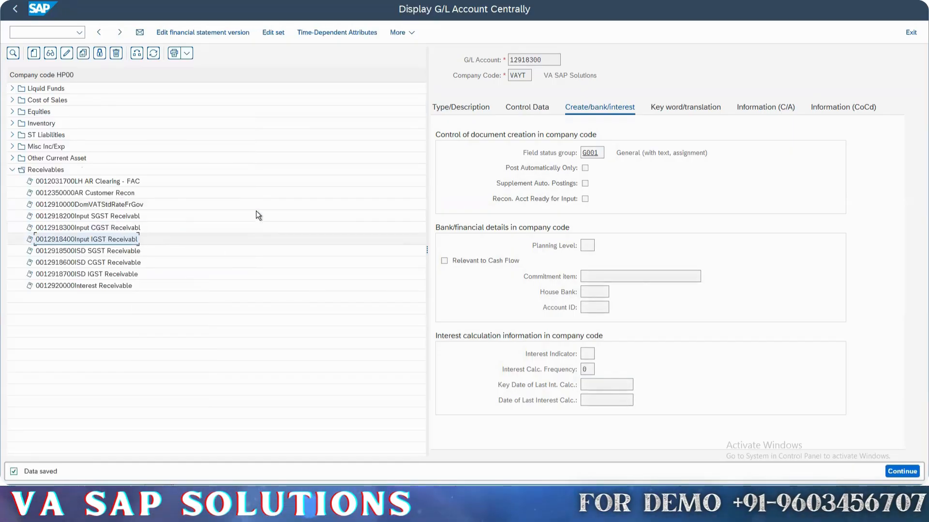
pyautogui.click(87, 55)
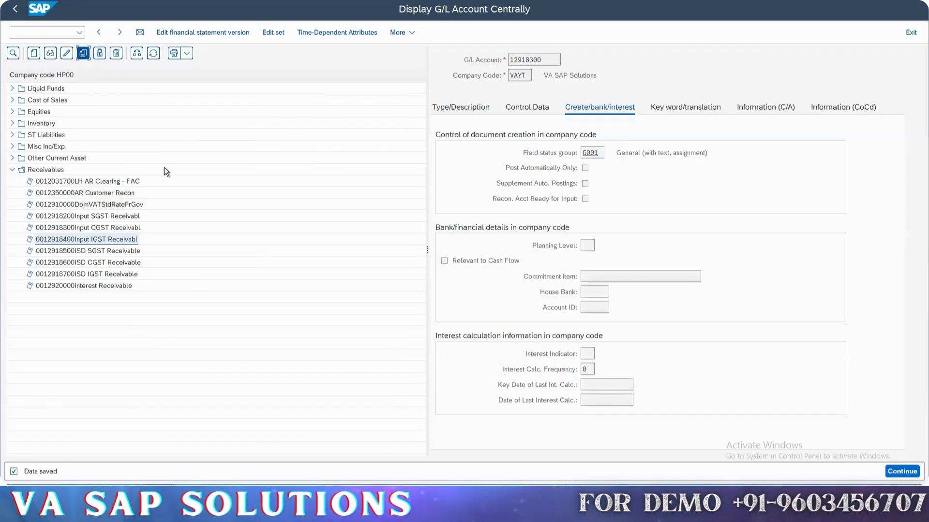
pyautogui.hotkey('ctrl', 'a')
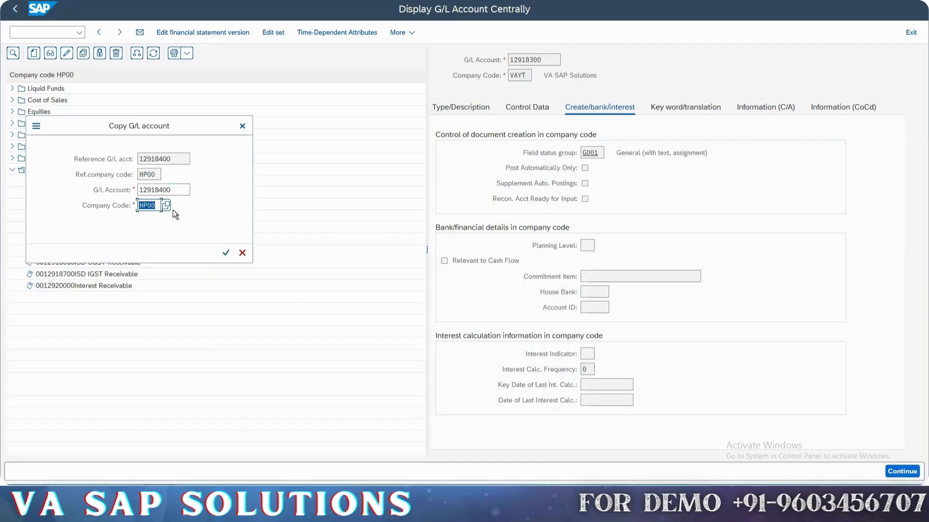
pyautogui.press('BackSpace')
pyautogui.press('Down')
pyautogui.press('Return')
pyautogui.press('Return')
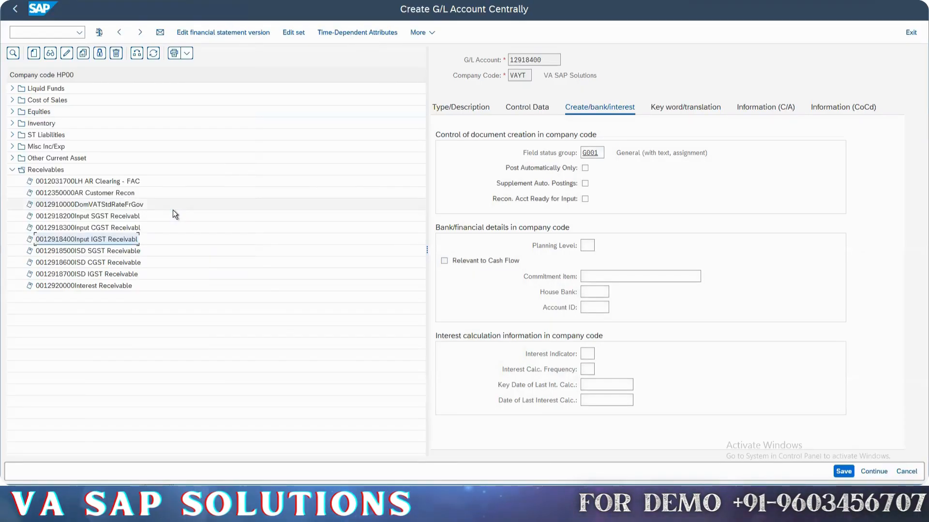
pyautogui.hotkey('ctrl', 's')
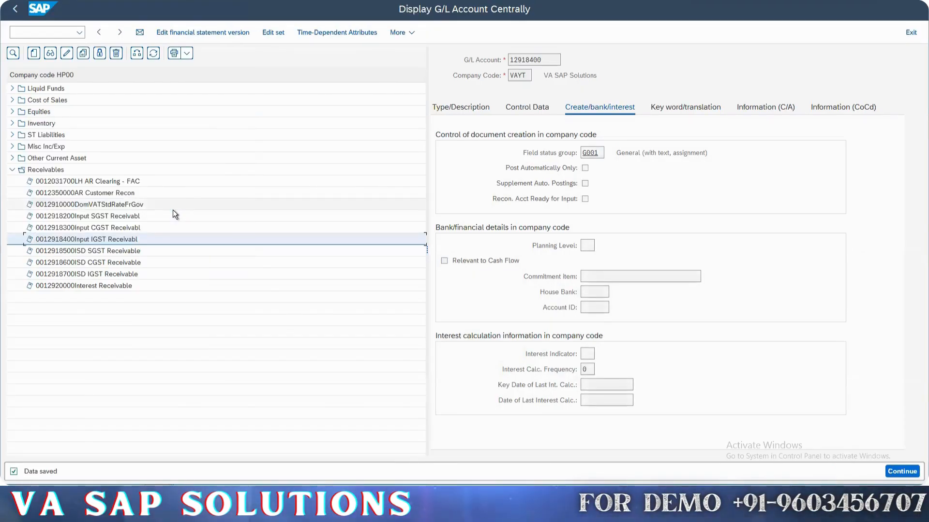
# Step: Copy Receivables account 12918500 (ISD SGST Receivable) from HP00 to company code VAYT under the same number and save it
pyautogui.click(116, 252)
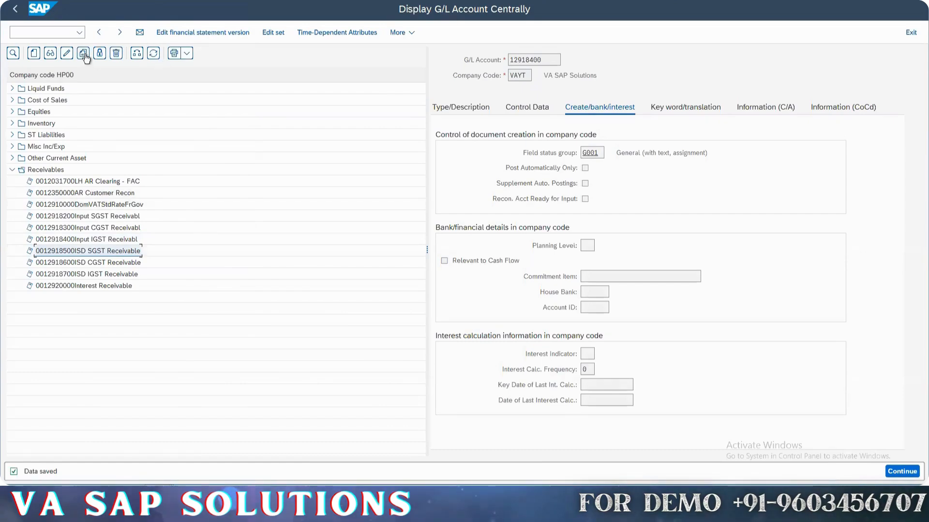
pyautogui.click(83, 53)
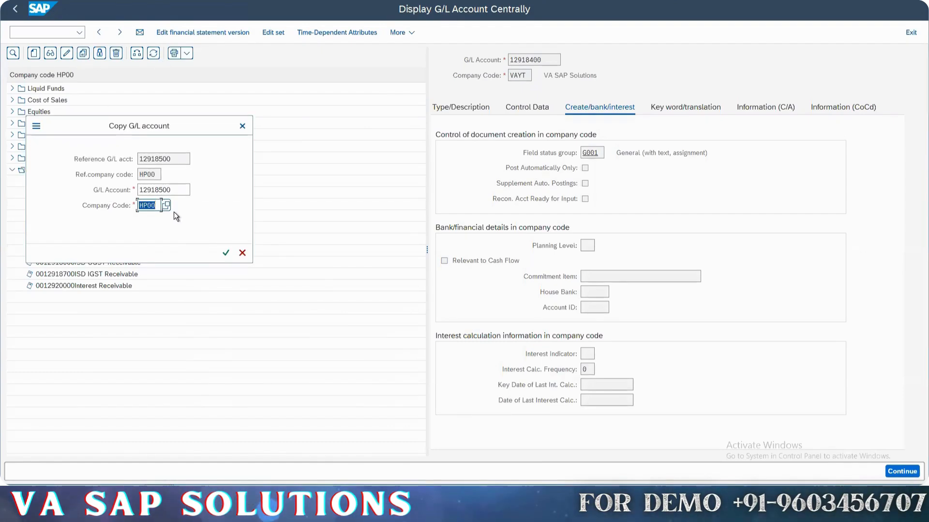
pyautogui.press('Down')
pyautogui.press('Return')
pyautogui.press('Return')
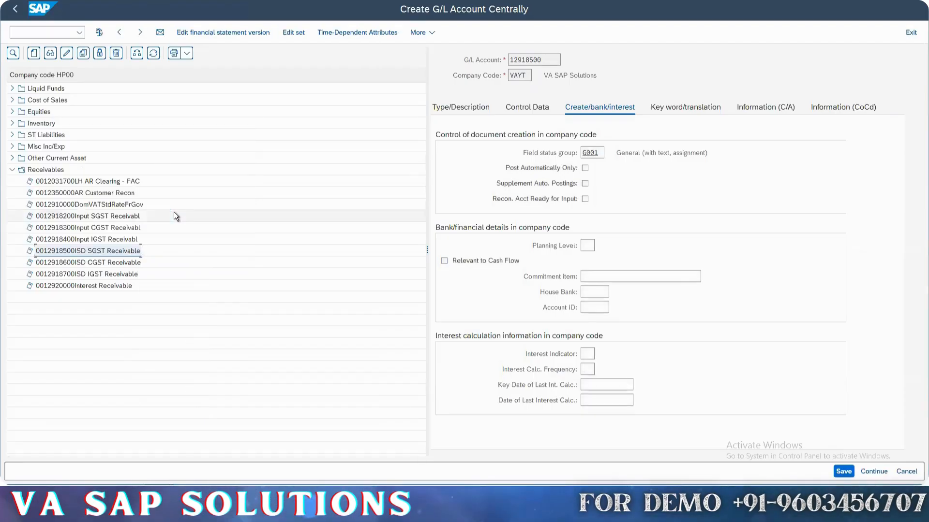
pyautogui.hotkey('ctrl', 's')
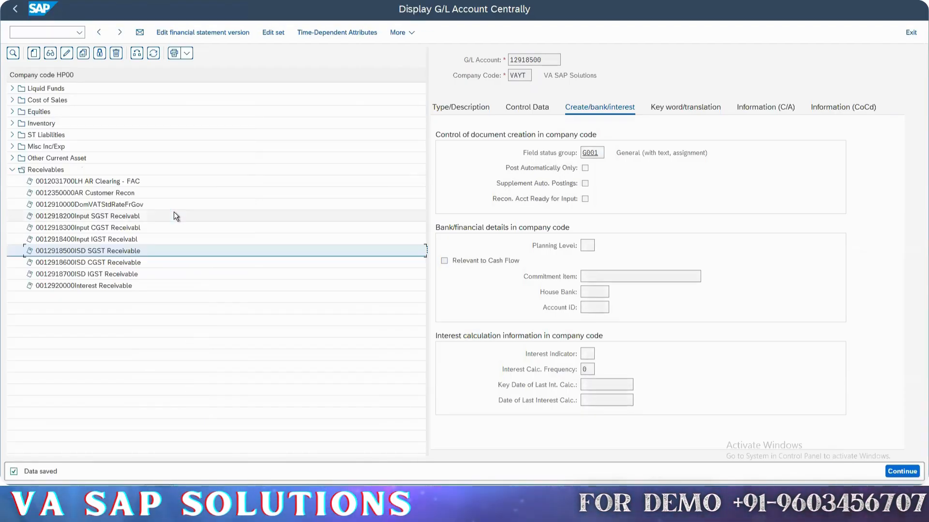
# Step: Copy Receivables account 12918600 (ISD CGST Receivable) from HP00 to company code VAYT under the same number and save it
pyautogui.click(118, 262)
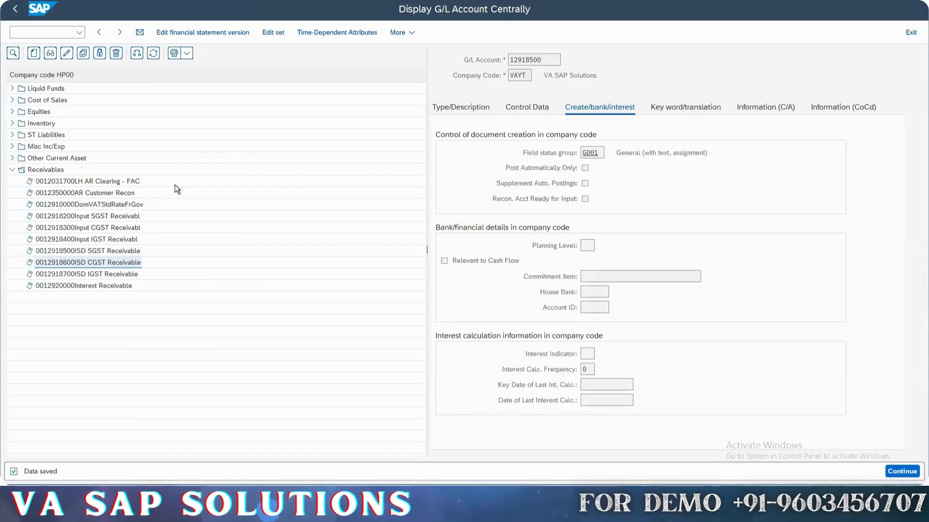
pyautogui.click(160, 205)
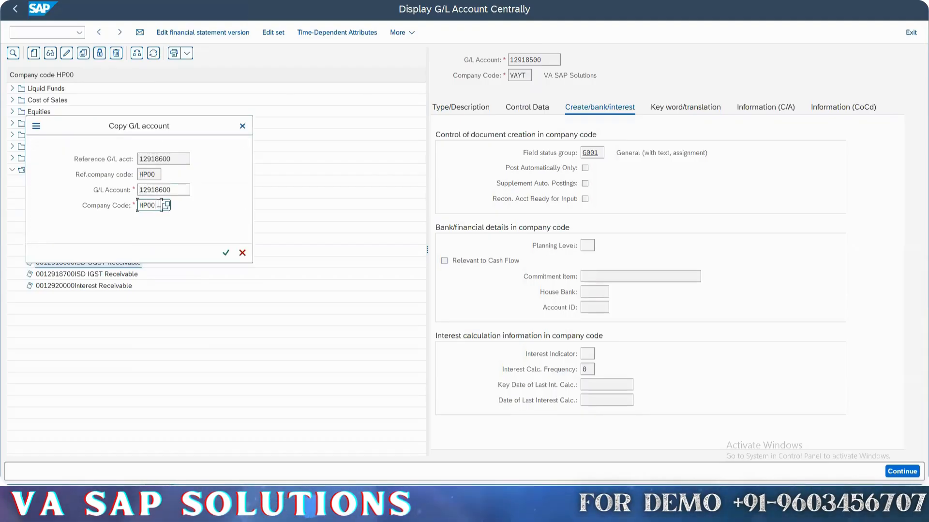
pyautogui.doubleClick(159, 204)
pyautogui.press('BackSpace')
pyautogui.press('Down')
pyautogui.press('Return')
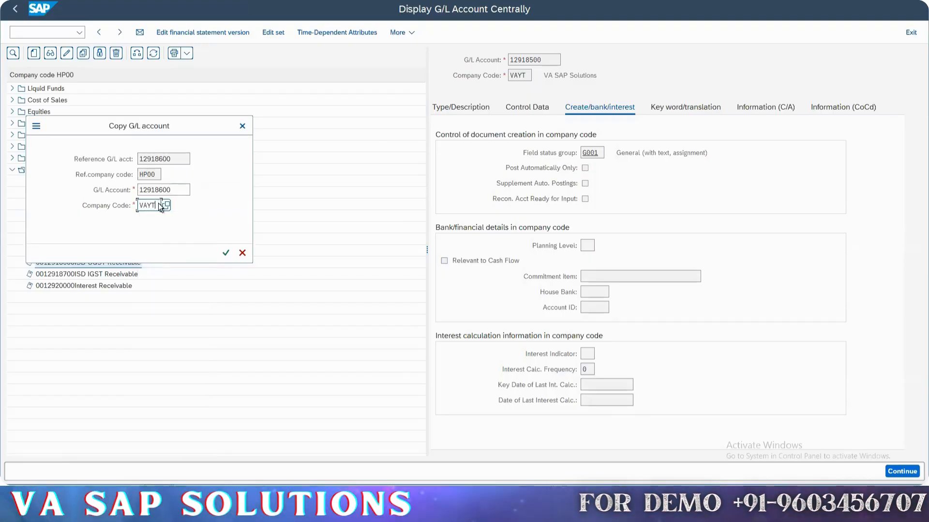
pyautogui.press('Return')
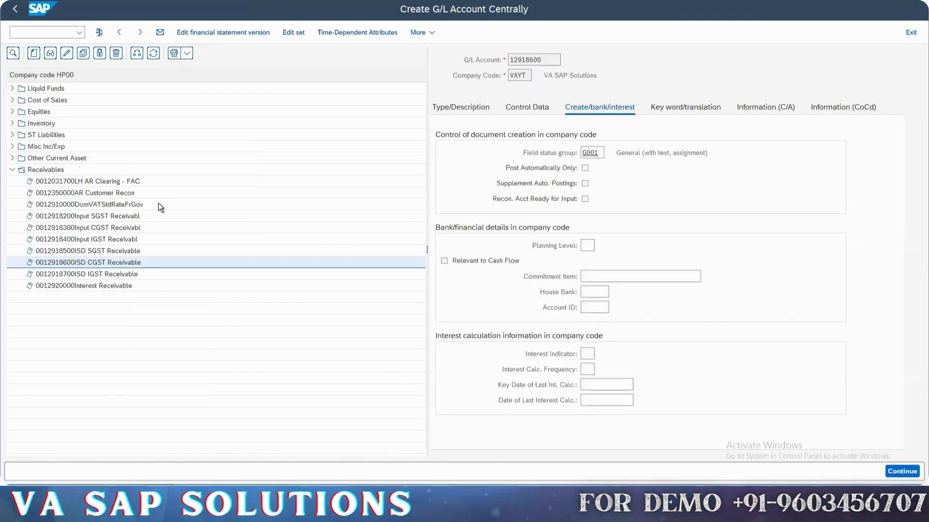
pyautogui.hotkey('ctrl', 's')
# Step: Copy Receivables account 12918700 (ISD IGST Receivable) from HP00 to company code VAYT under the same number and save it
pyautogui.click(137, 274)
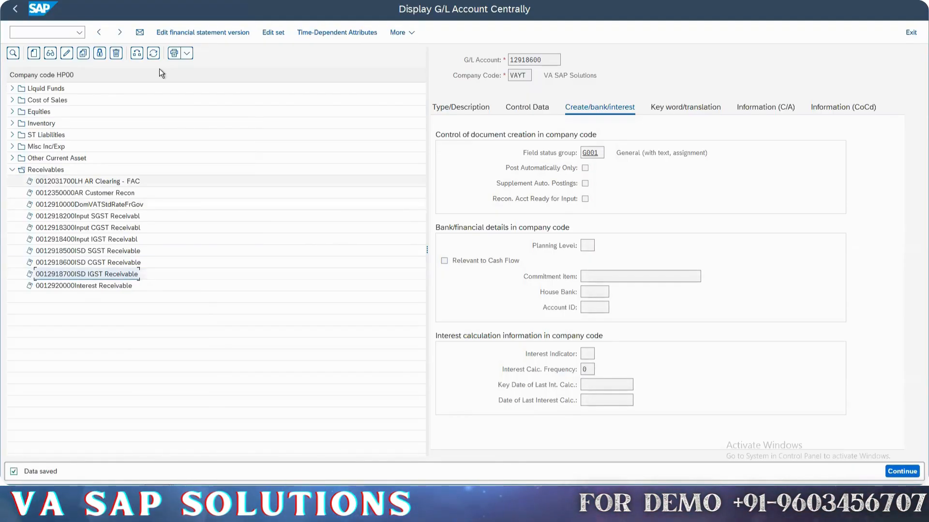
pyautogui.click(83, 54)
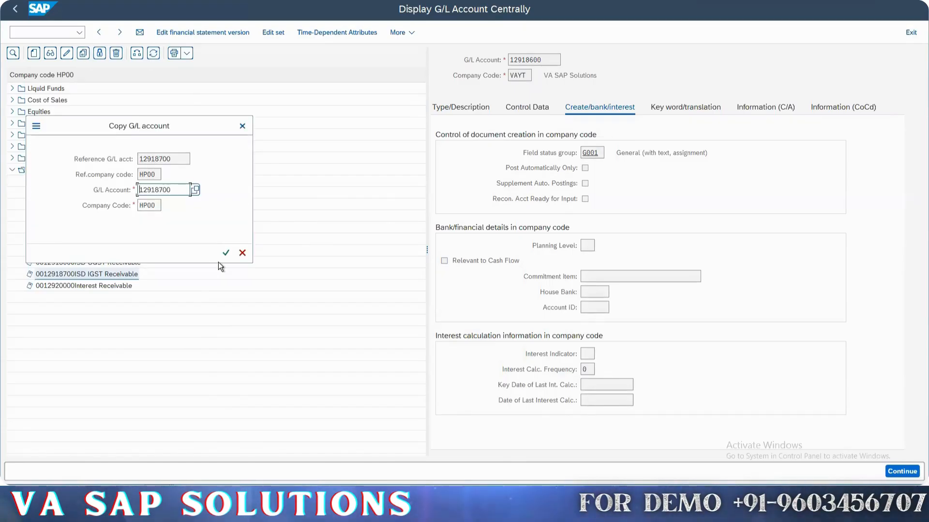
pyautogui.press('Tab')
pyautogui.hotkey('ctrl', 'a')
pyautogui.press('BackSpace')
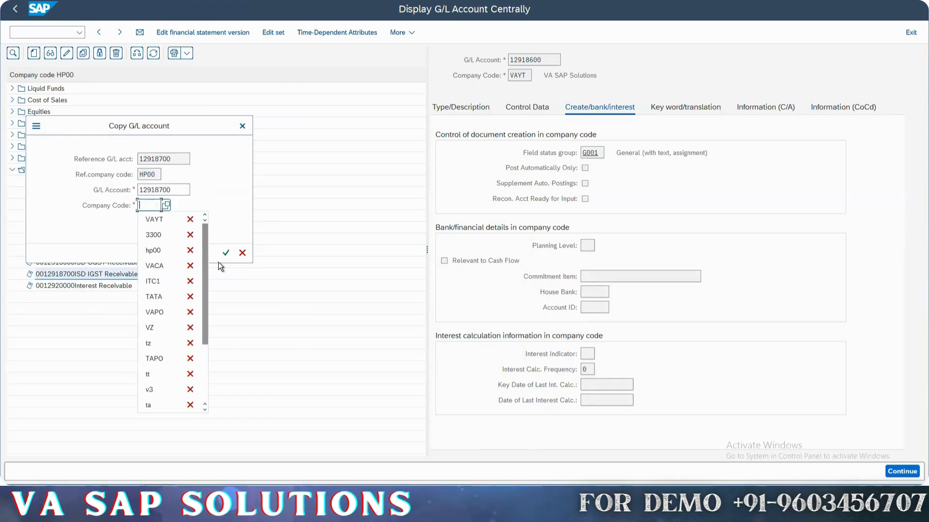
pyautogui.press('Down')
pyautogui.press('Return')
pyautogui.press('Return')
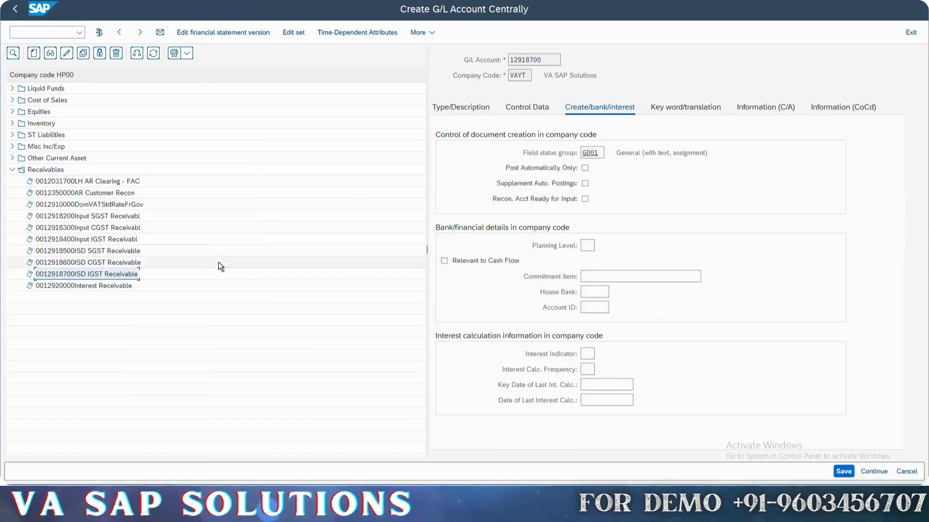
pyautogui.hotkey('ctrl', 's')
# Step: Copy Receivables account 12920000 (Interest Receivable) from HP00 to company code VAYT under the same number and save it
pyautogui.click(124, 282)
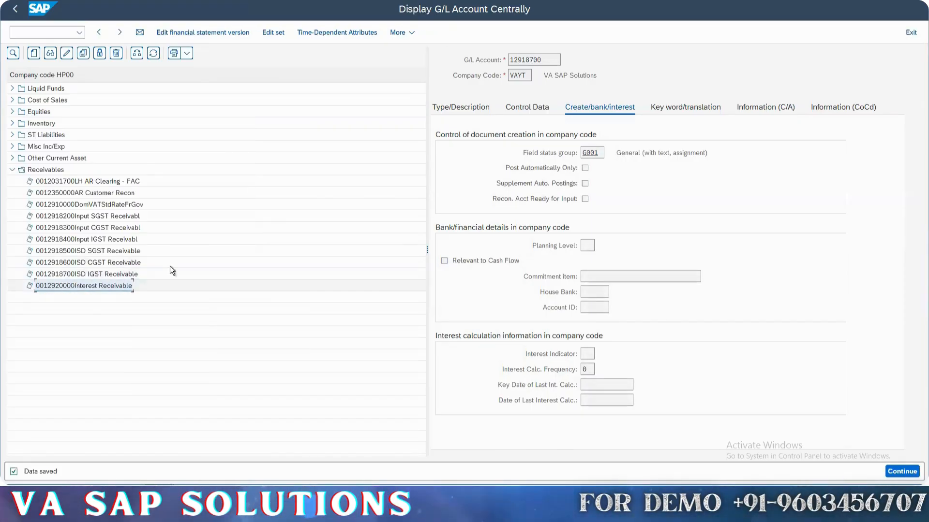
pyautogui.click(83, 53)
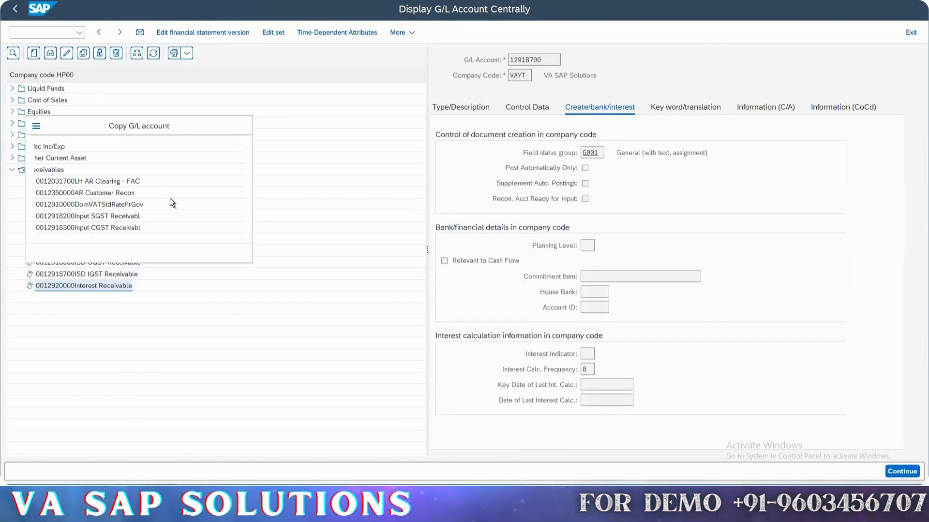
pyautogui.doubleClick(152, 204)
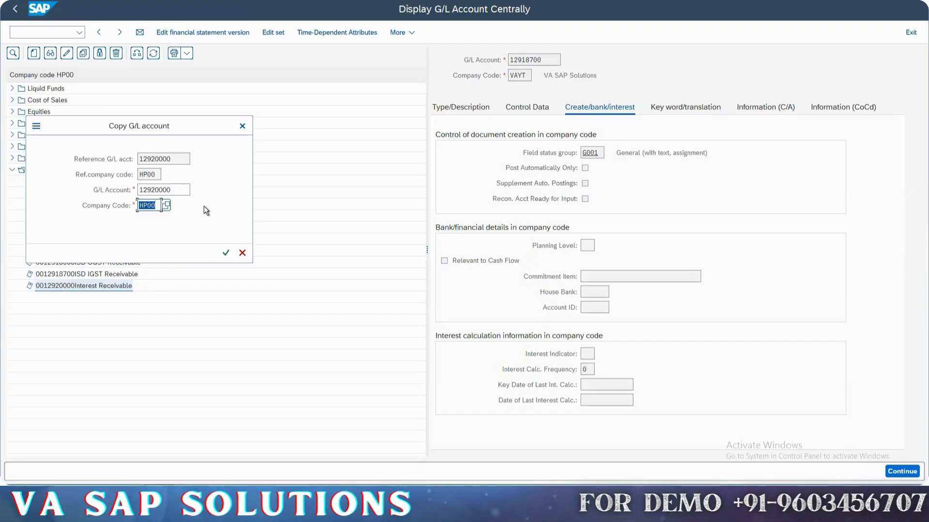
pyautogui.press('Delete')
pyautogui.press('Down')
pyautogui.press('Return')
pyautogui.press('Return')
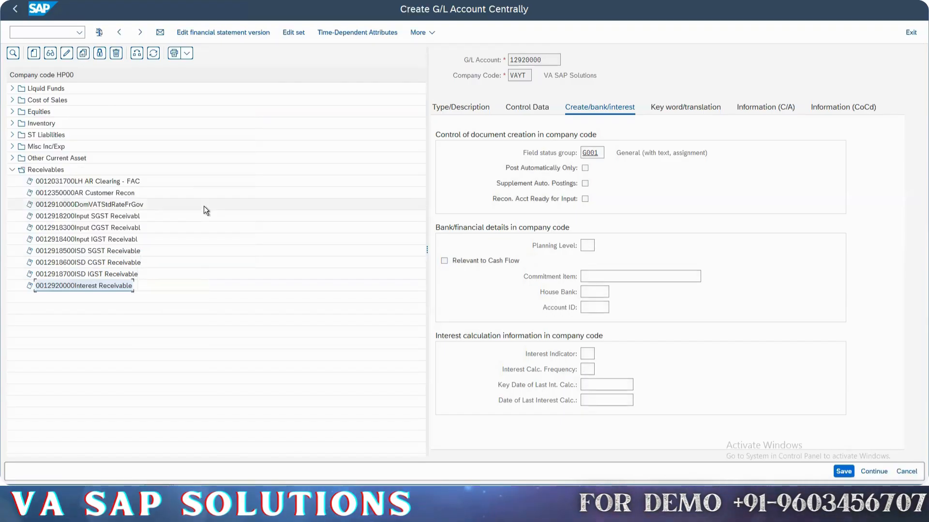
pyautogui.hotkey('ctrl', 's')
pyautogui.press('Return')
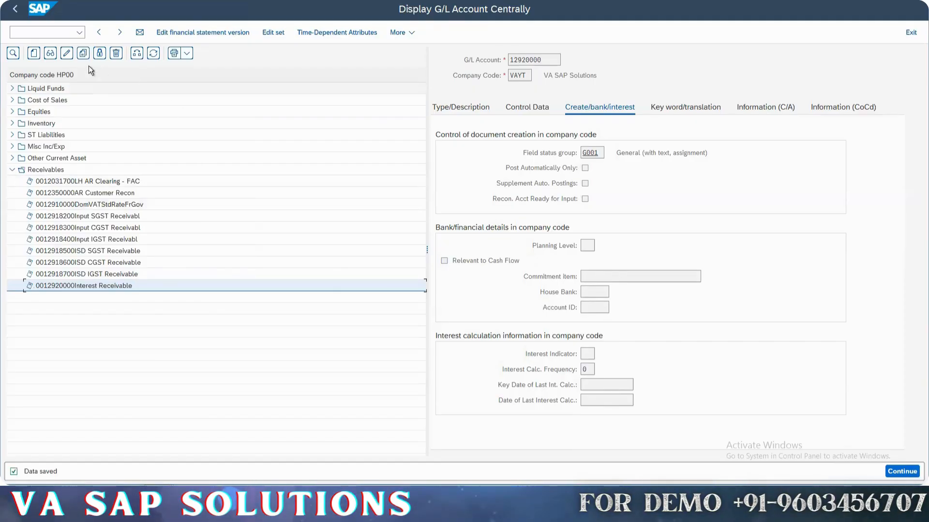
# Step: Leave the account display and reopen transaction FS00 from the start screen
pyautogui.click(68, 34)
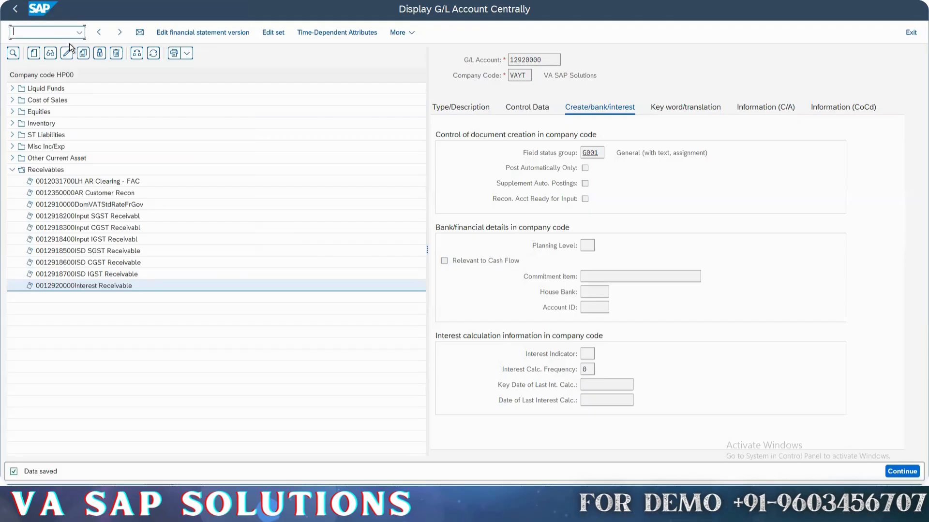
pyautogui.write('/N')
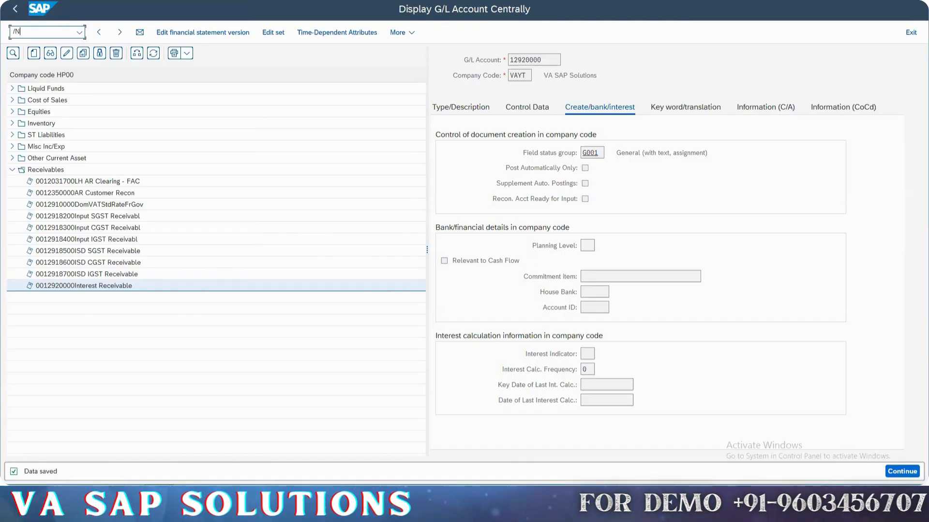
pyautogui.rightClick(547, 61)
pyautogui.click(564, 161)
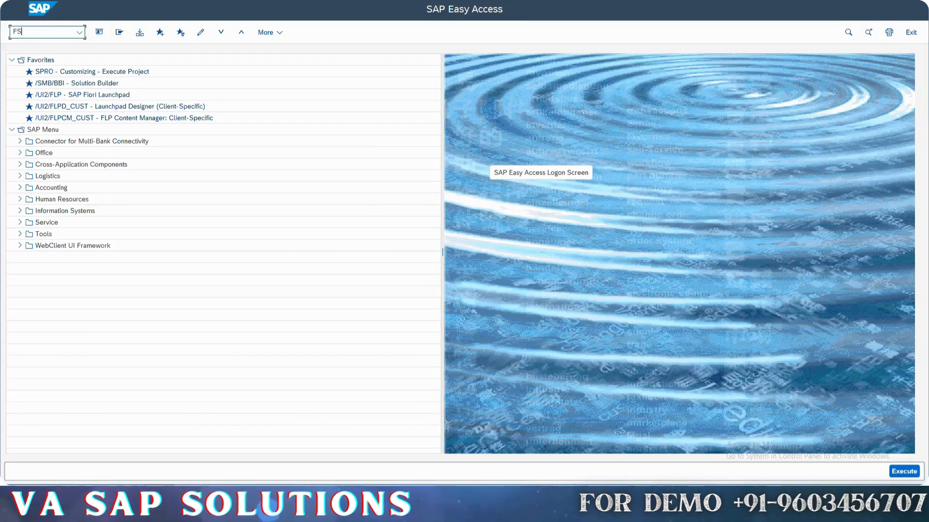
pyautogui.click(51, 30)
pyautogui.write('FS00')
pyautogui.press('Return')
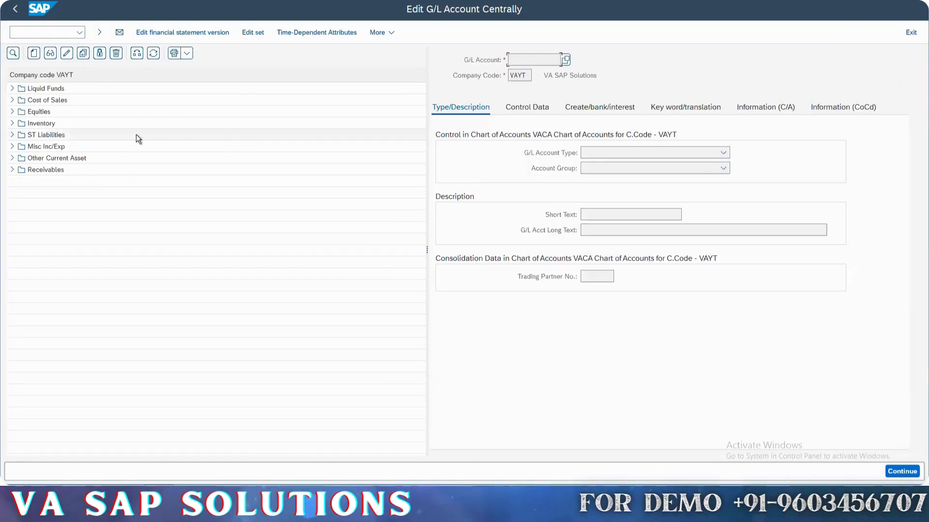
# Step: Examine the G/L Account field's technical information, including its table name, data element and dynpro field, and close the help
pyautogui.rightClick(535, 62)
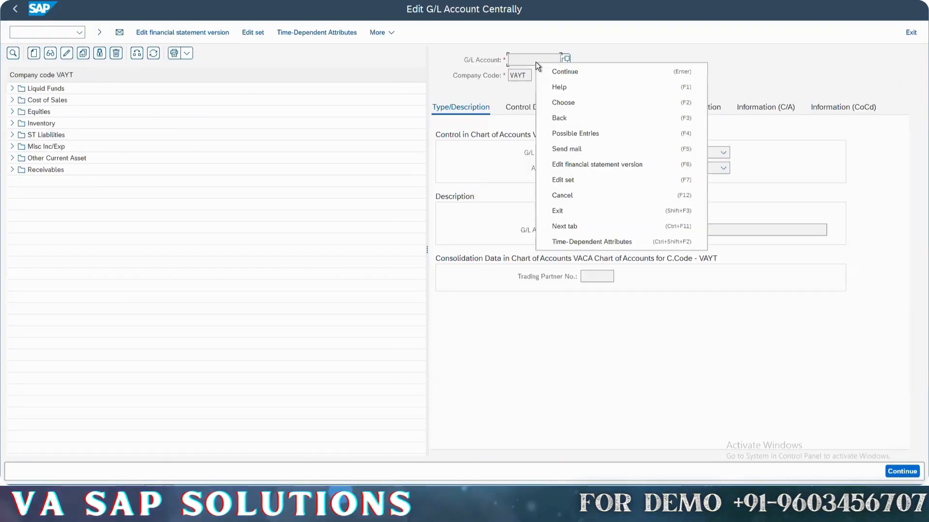
pyautogui.click(547, 87)
pyautogui.click(73, 53)
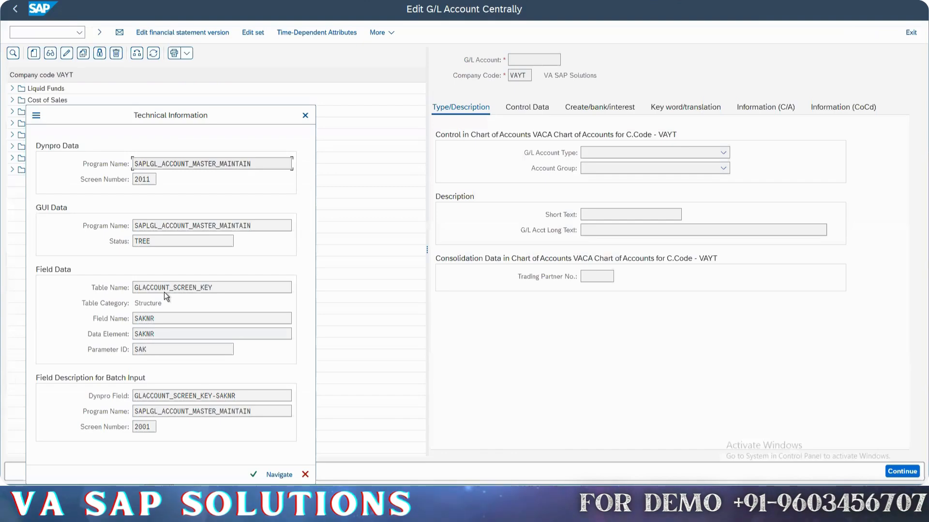
pyautogui.click(91, 290)
pyautogui.click(178, 333)
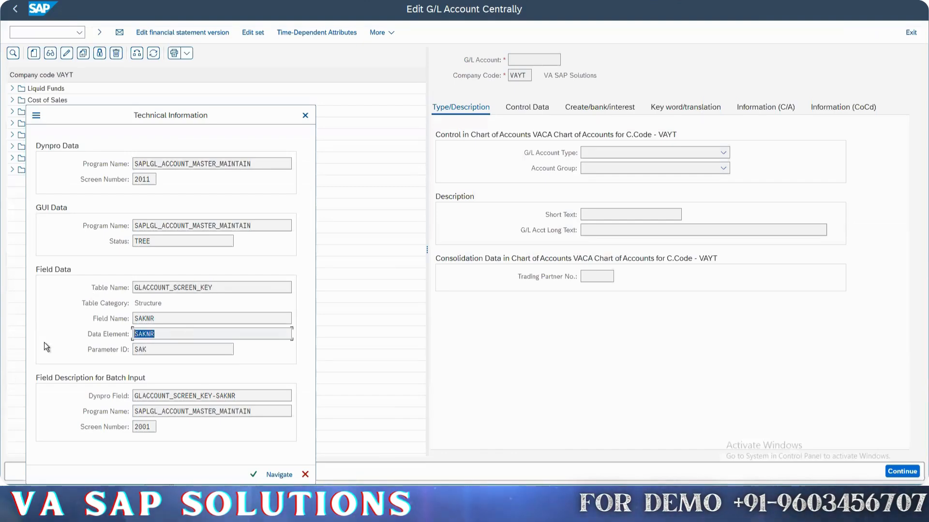
pyautogui.moveTo(220, 395); pyautogui.dragTo(134, 396)
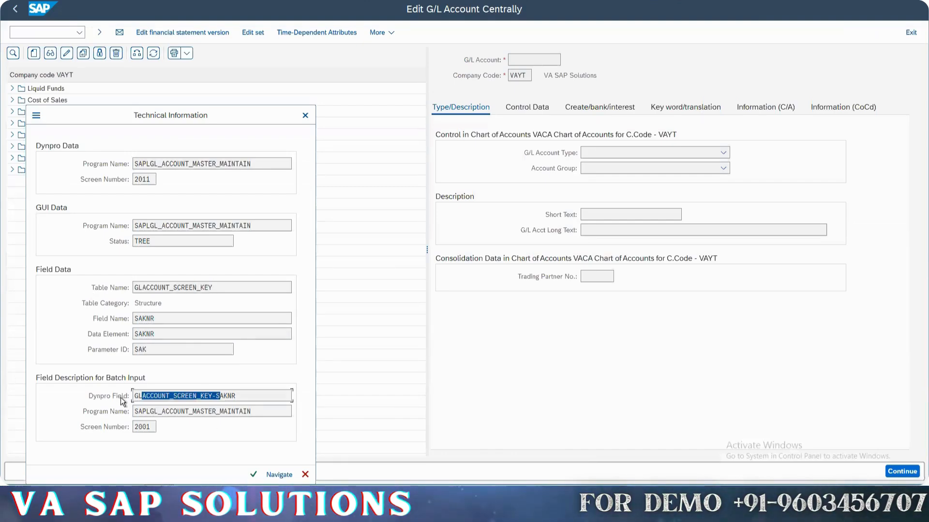
pyautogui.click(147, 306)
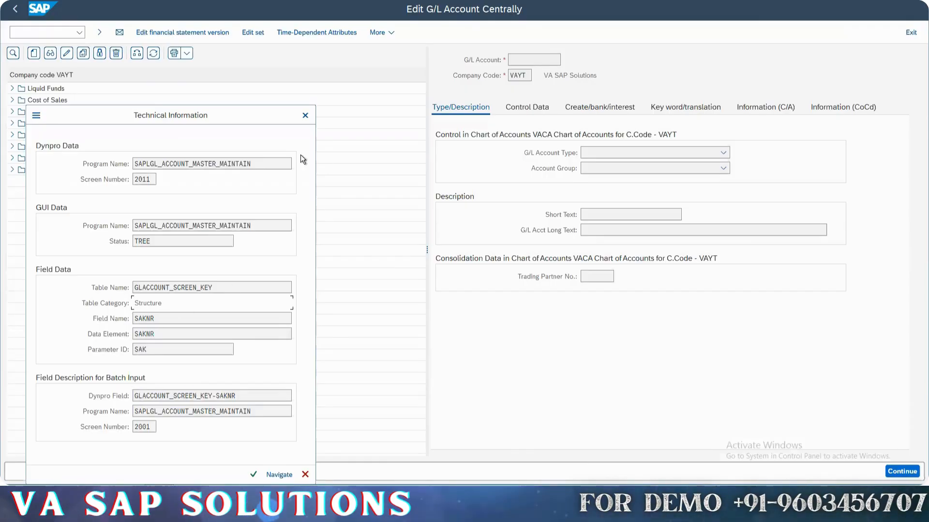
pyautogui.click(306, 116)
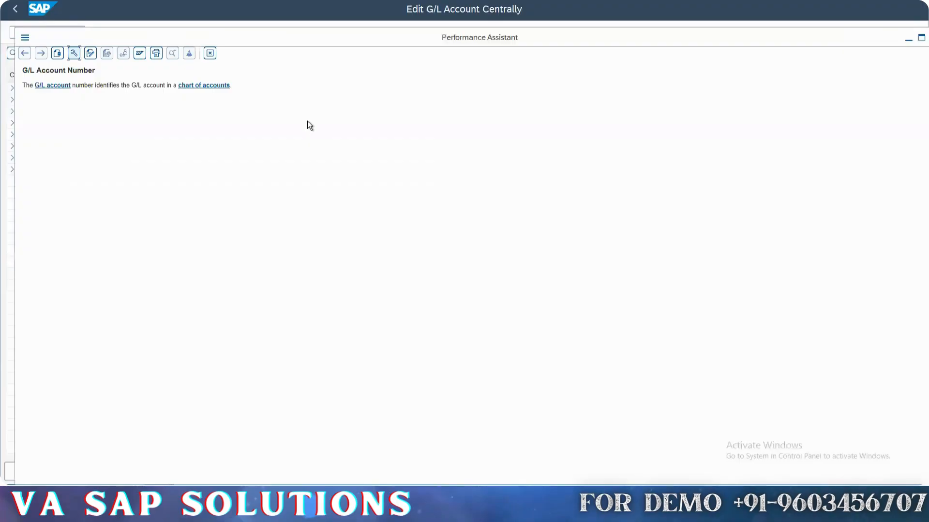
pyautogui.click(210, 53)
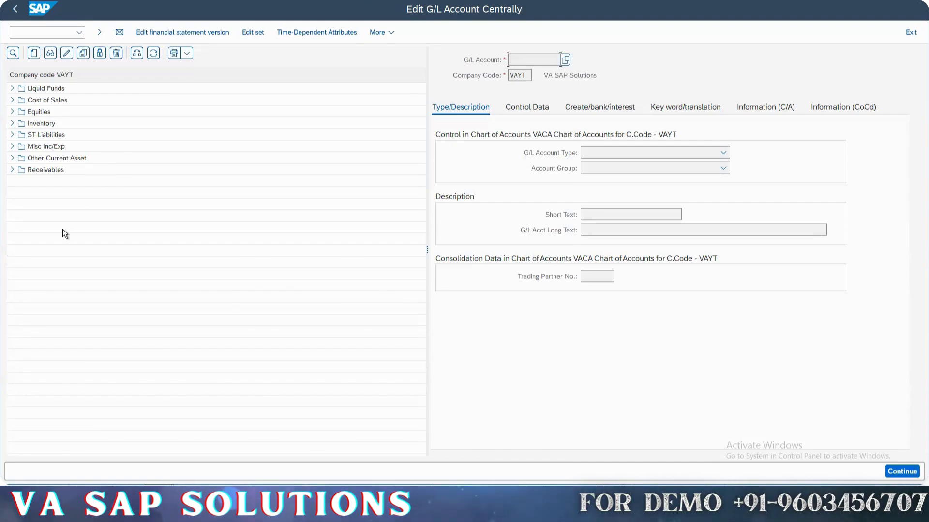
# Step: Open transaction SE16N and load table SKA1 for display
pyautogui.click(46, 31)
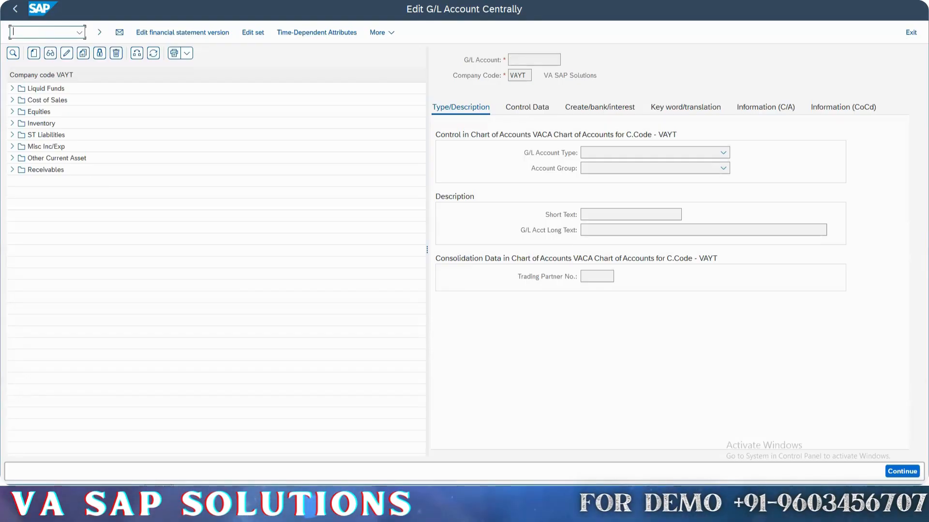
pyautogui.write('/nse16n')
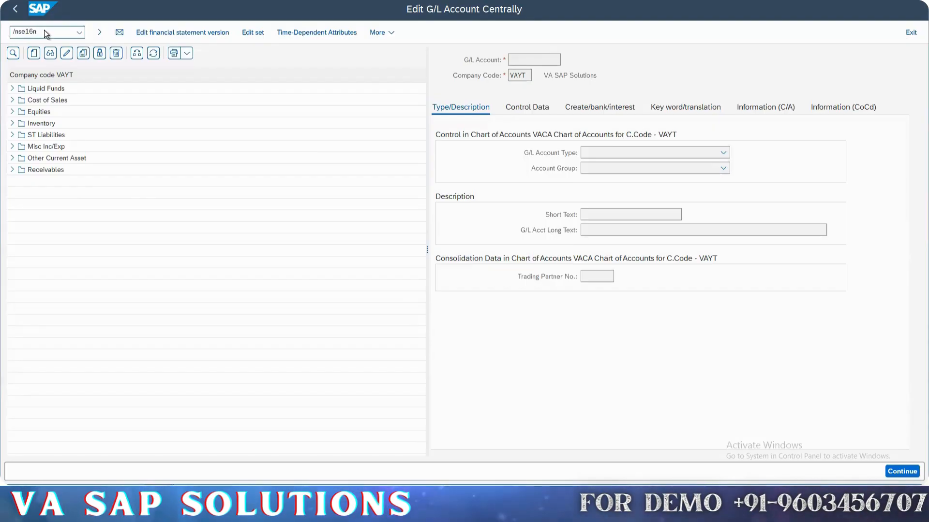
pyautogui.press('Return')
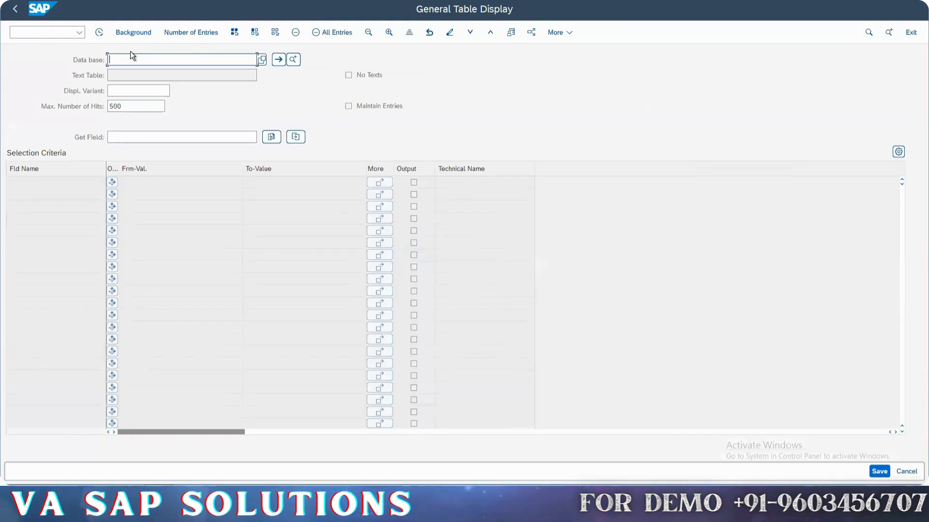
pyautogui.write('ska')
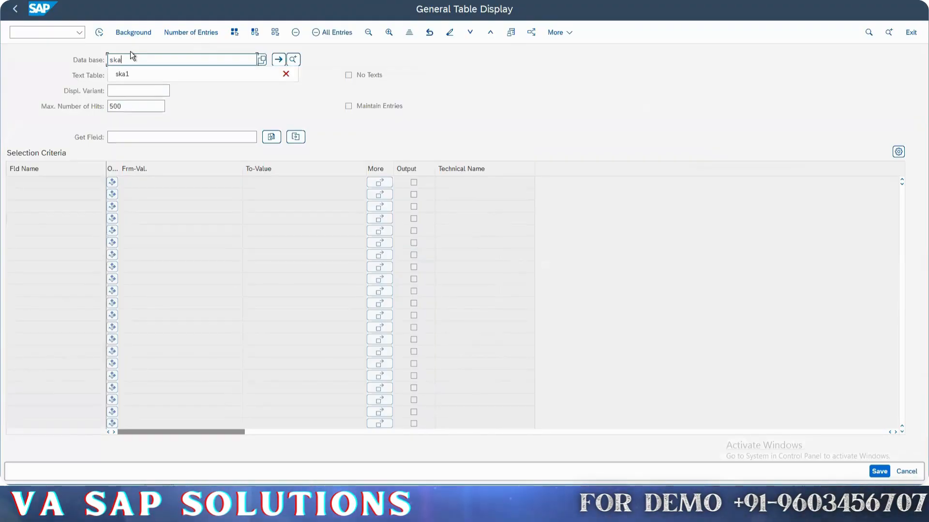
pyautogui.write('1')
pyautogui.press('Return')
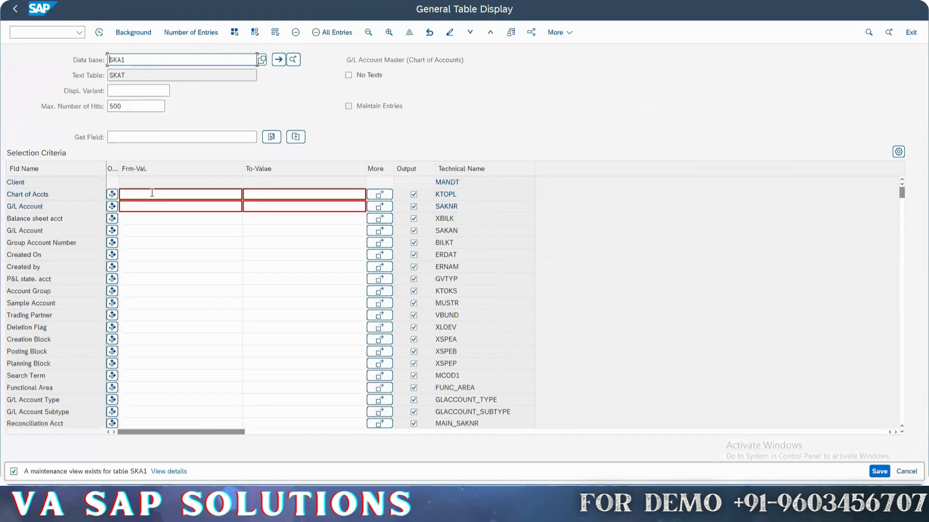
# Step: Restrict the SKA1 selection to chart of accounts VACA and display the matching entries
pyautogui.click(157, 194)
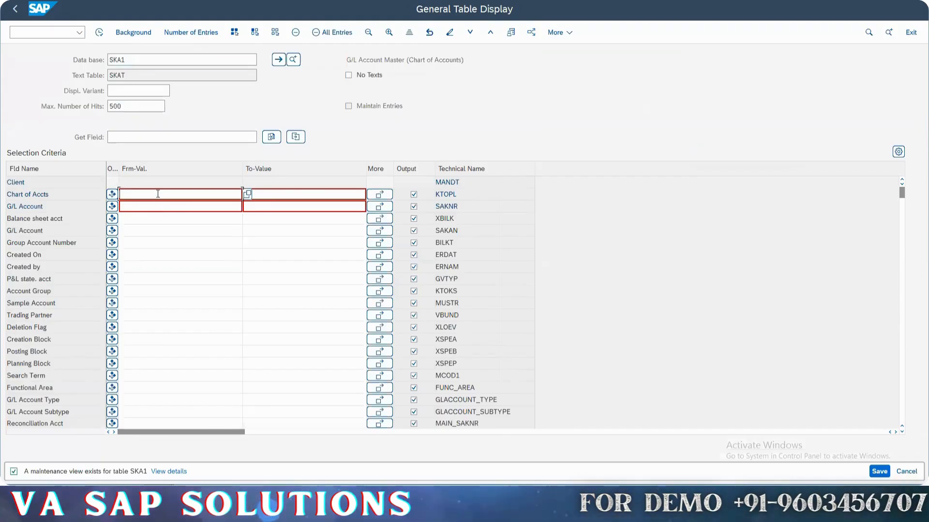
pyautogui.write('vaca')
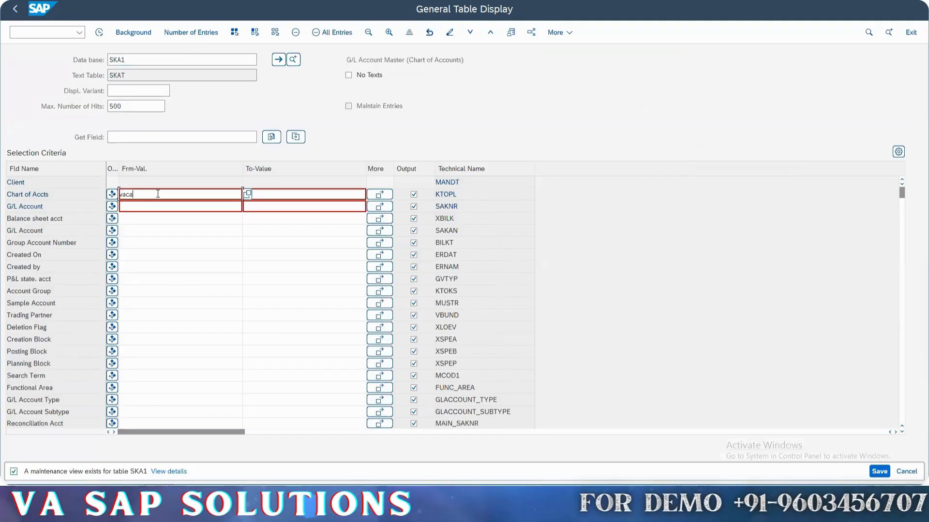
pyautogui.press('Return')
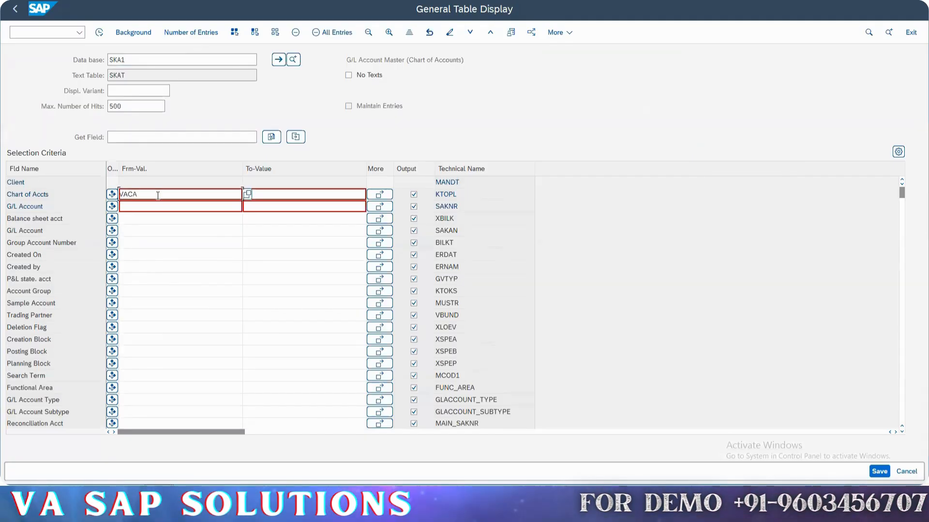
pyautogui.click(99, 32)
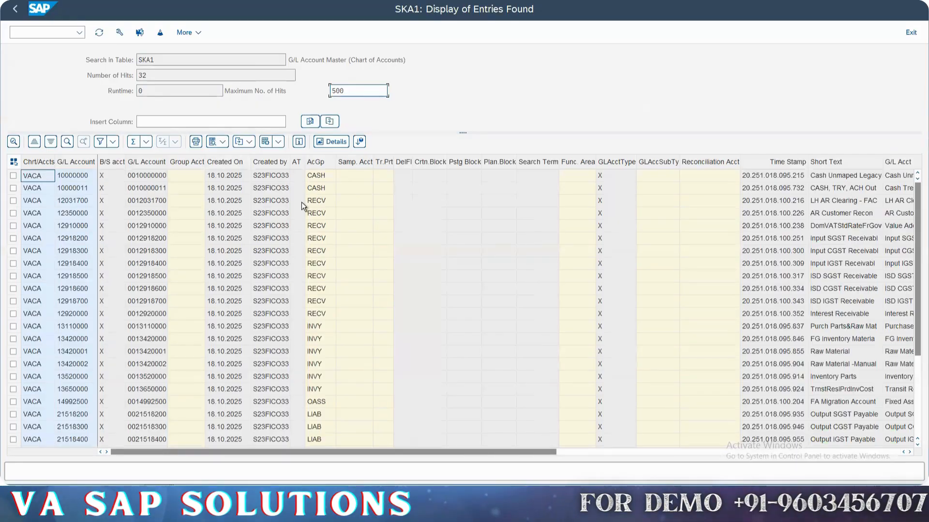
# Step: Start a spreadsheet export of the SKA1 entries in Microsoft Excel (*.xlsx) format with a local destination
pyautogui.click(272, 145)
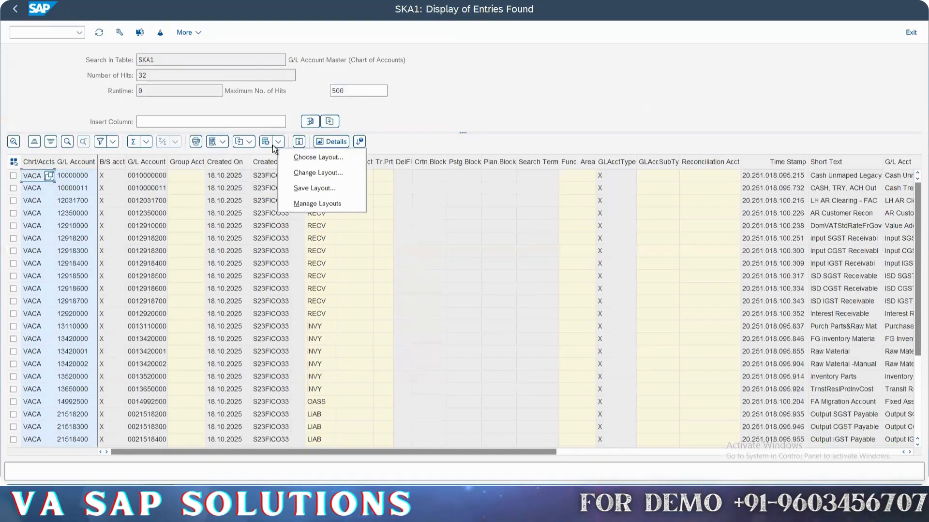
pyautogui.click(411, 128)
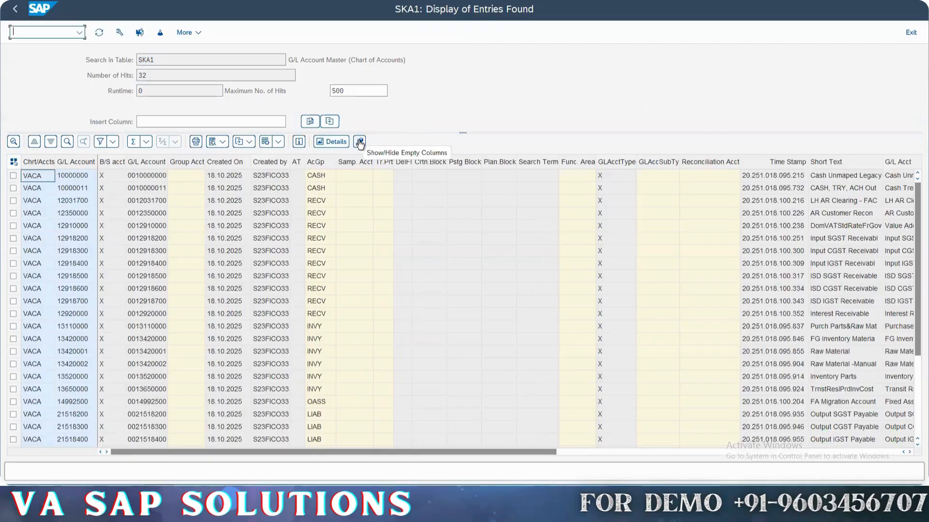
pyautogui.click(249, 141)
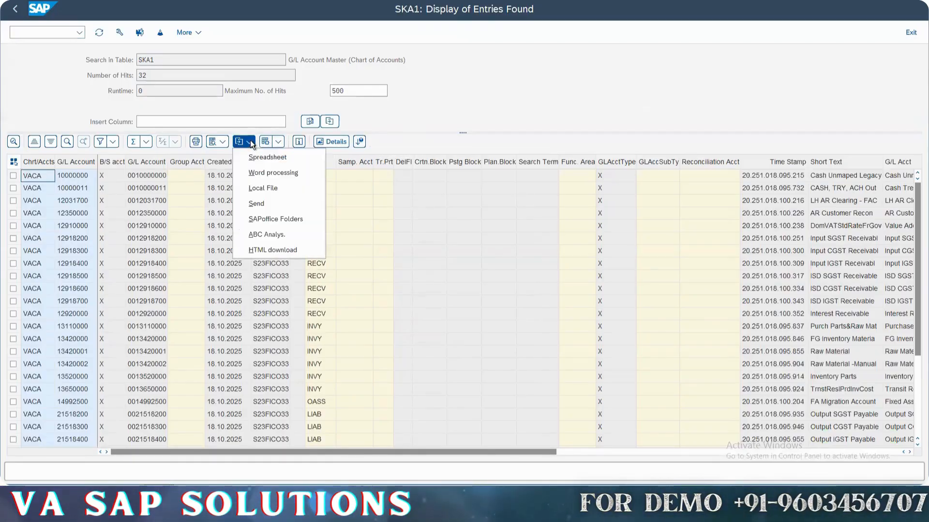
pyautogui.click(286, 156)
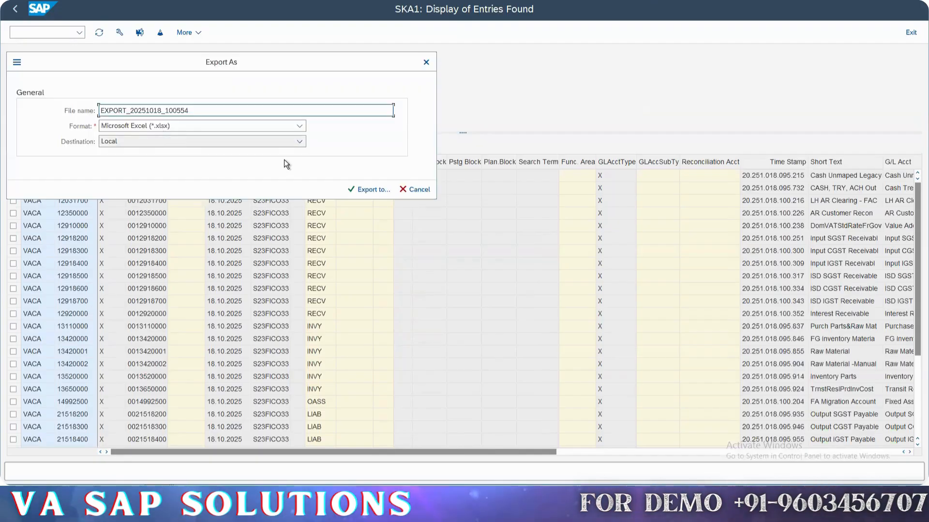
pyautogui.click(370, 190)
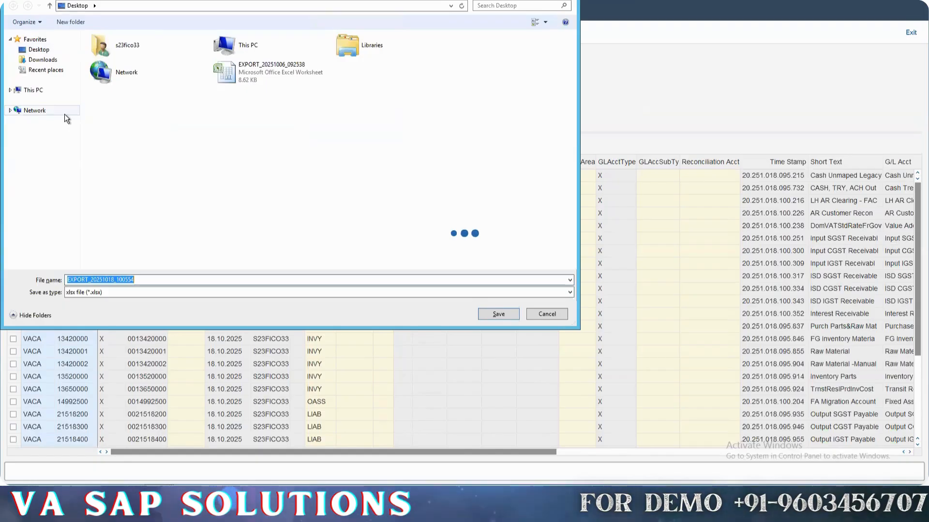
# Step: Try to save the exported Excel file in the Libraries location
pyautogui.click(53, 50)
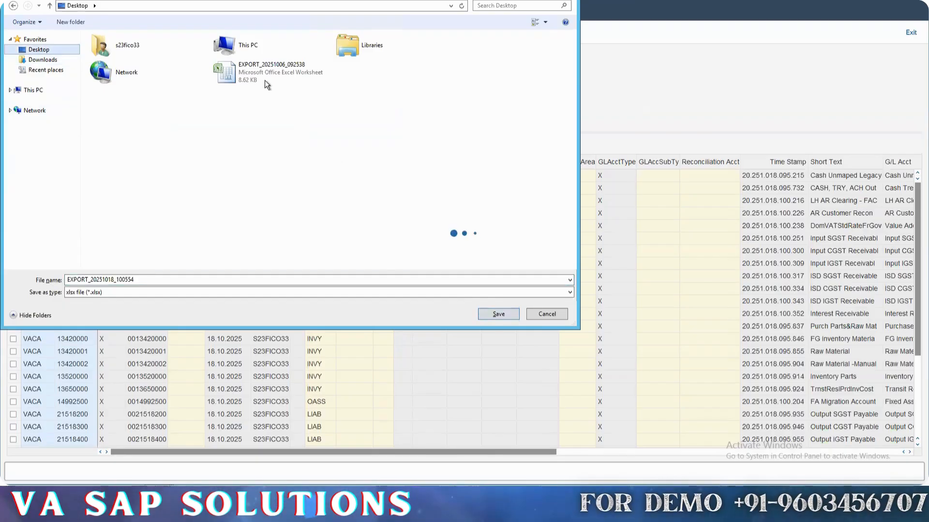
pyautogui.doubleClick(347, 45)
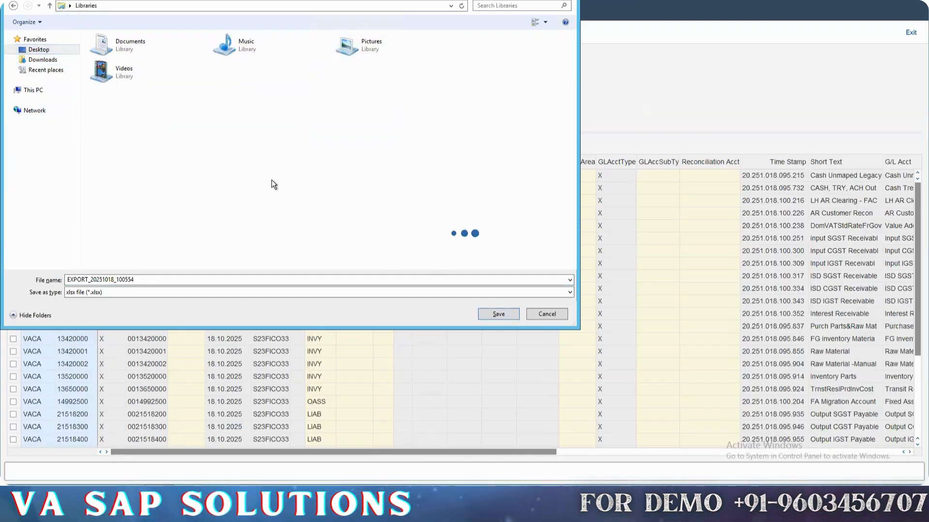
pyautogui.click(493, 312)
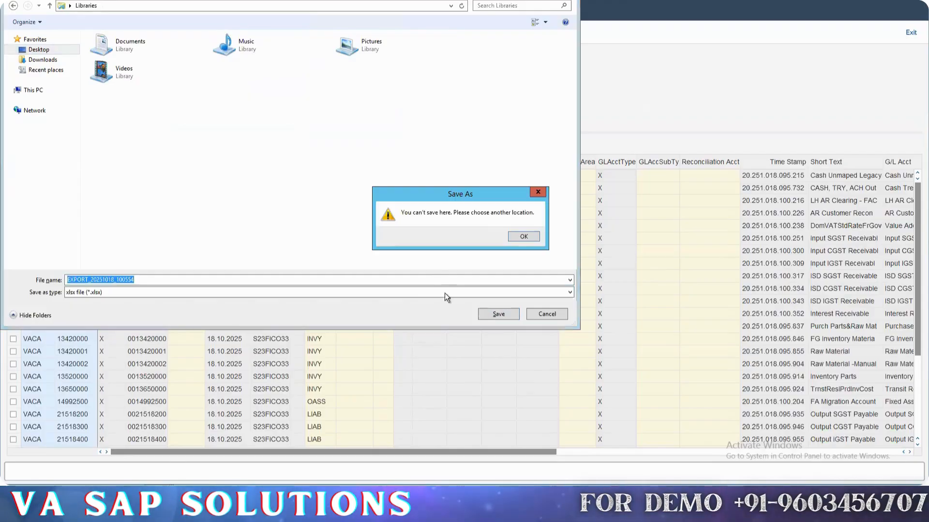
pyautogui.click(522, 236)
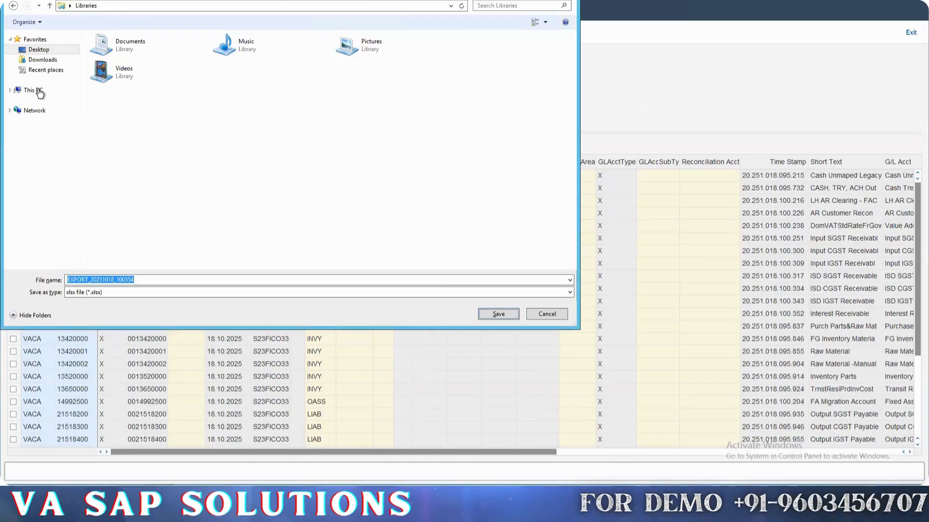
# Step: Save the export as EXPORT_20251018_100554.xlsx in the Downloads folder and allow the requested file creation and access
pyautogui.click(42, 60)
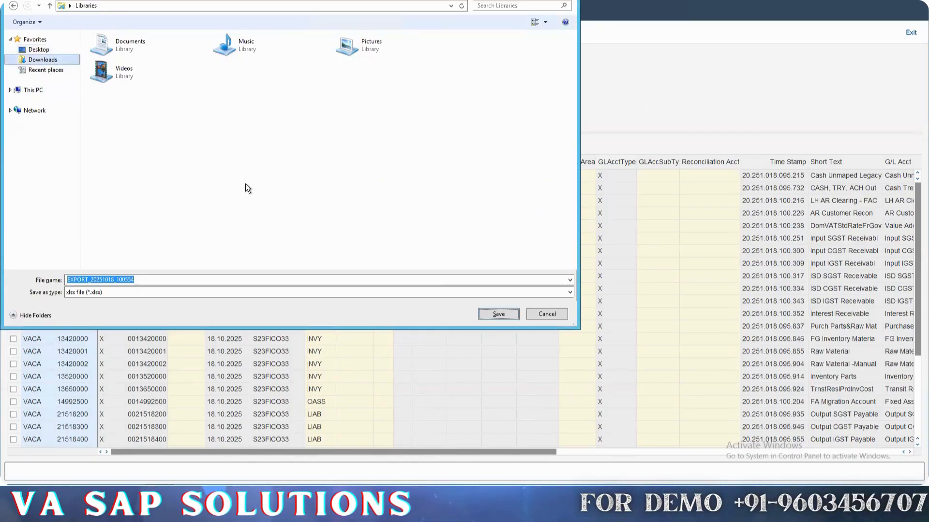
pyautogui.click(496, 314)
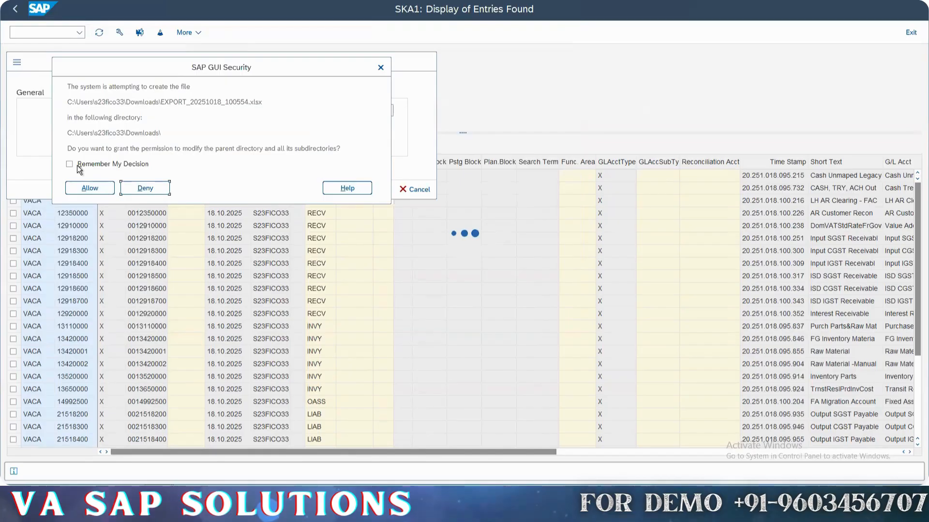
pyautogui.click(91, 189)
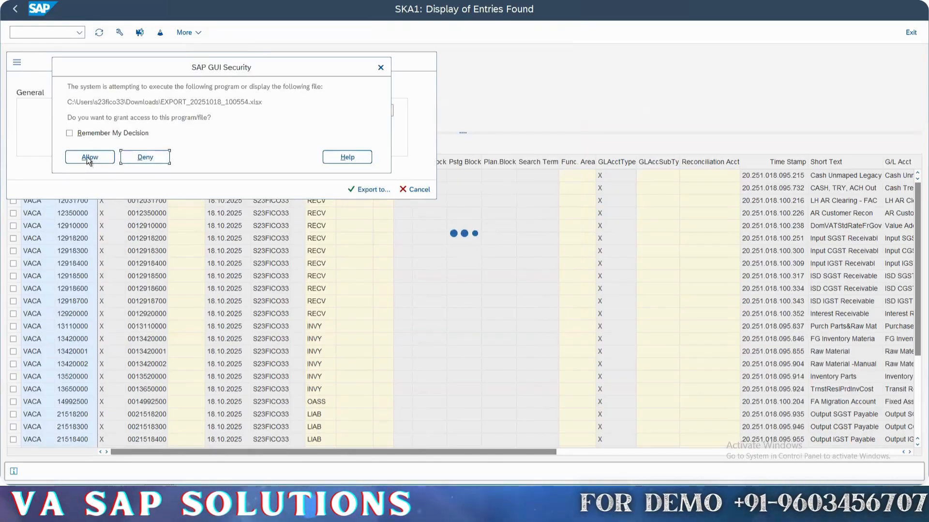
pyautogui.click(90, 158)
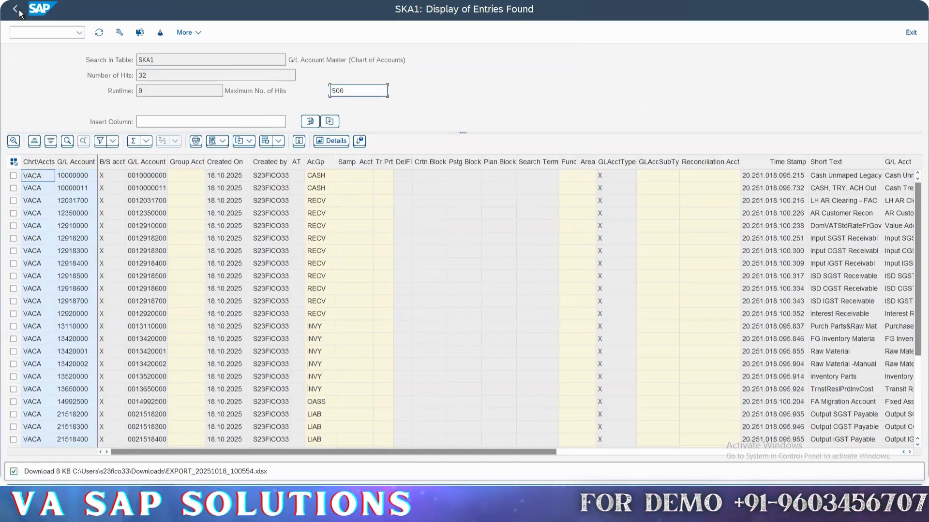
# Step: Return to the table selection screen and change the database table to SKB1, the company code G/L account master
pyautogui.press('F3')
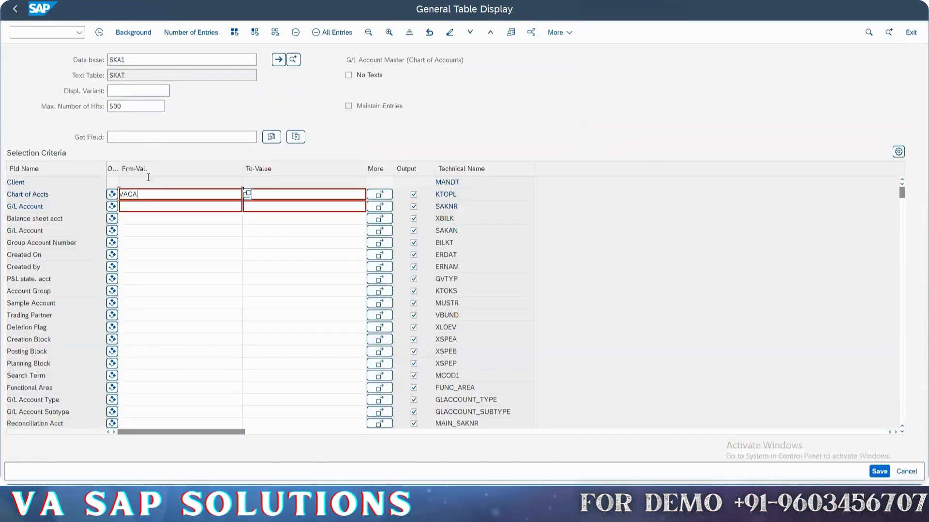
pyautogui.click(137, 62)
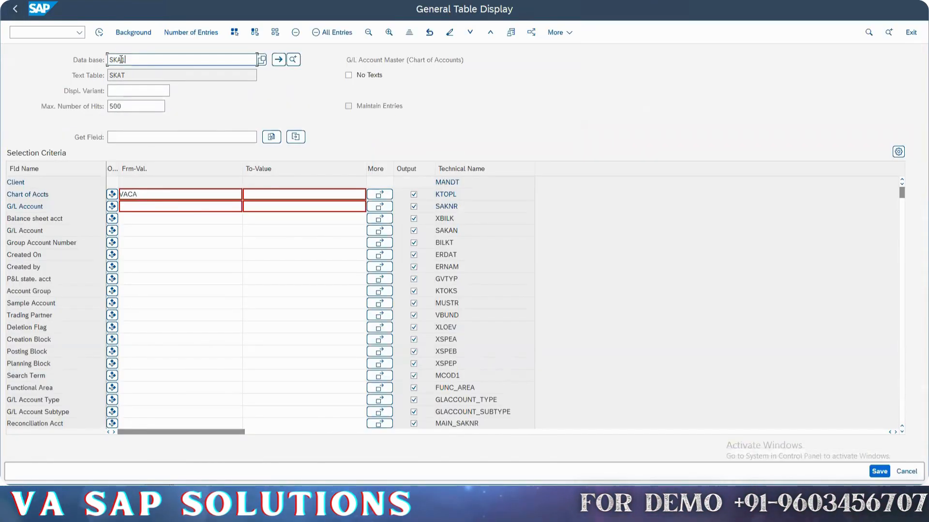
pyautogui.press('BackSpace')
pyautogui.press('BackSpace')
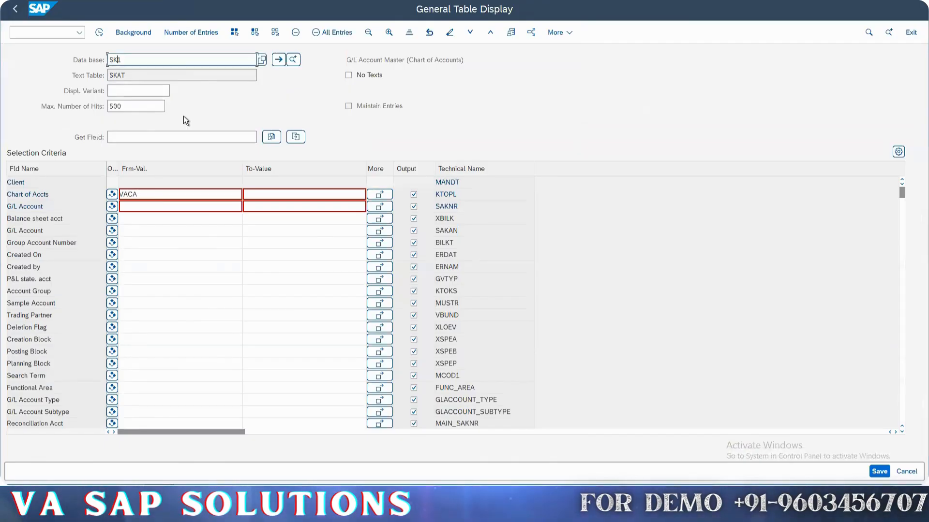
pyautogui.write('b')
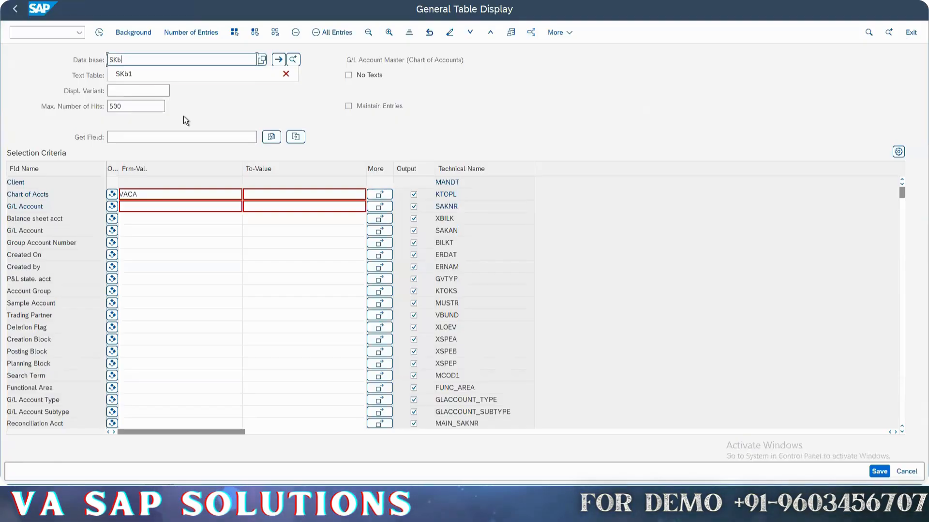
pyautogui.write('1')
pyautogui.press('Return')
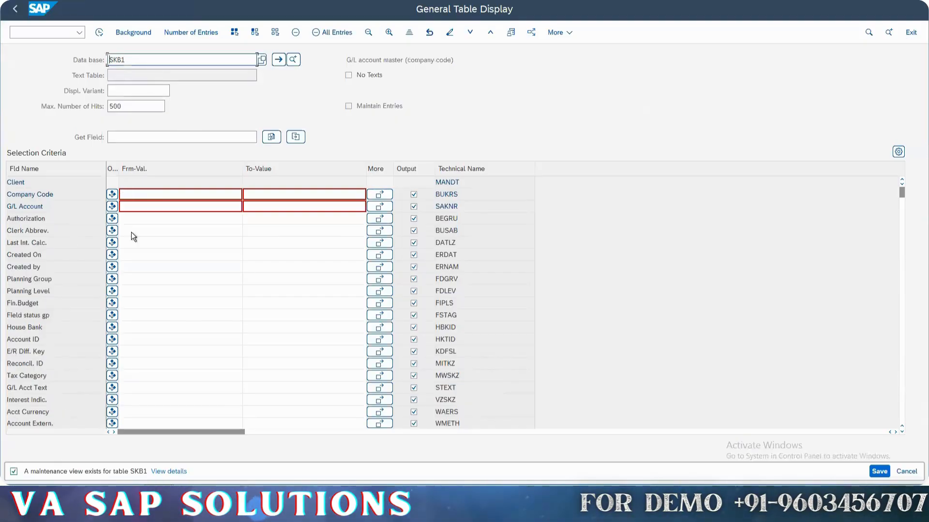
# Step: Restrict the SKB1 selection to company code VAYT and display the matching entries
pyautogui.doubleClick(49, 194)
pyautogui.click(158, 195)
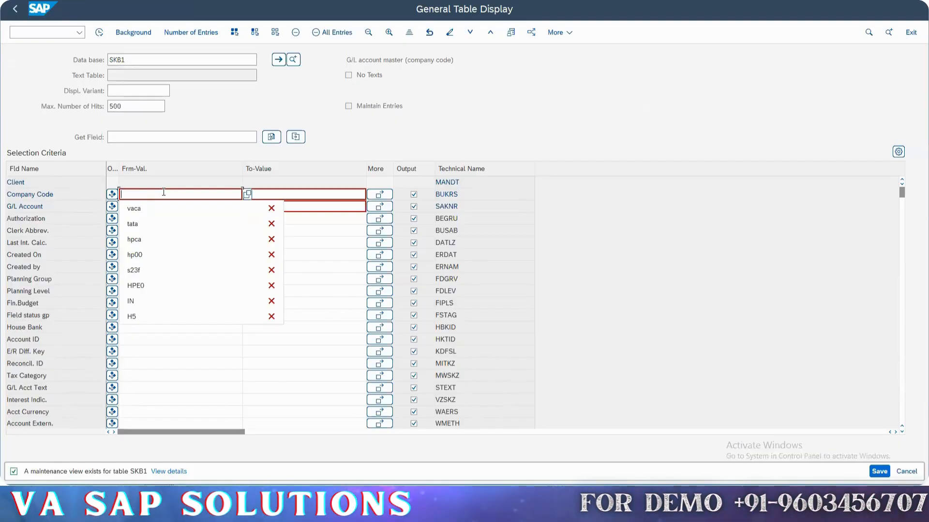
pyautogui.write('vayt')
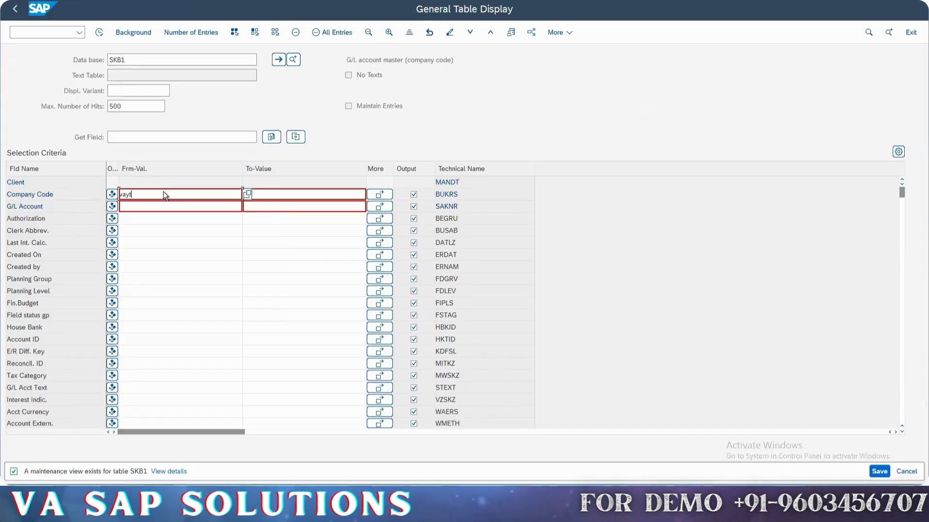
pyautogui.press('Return')
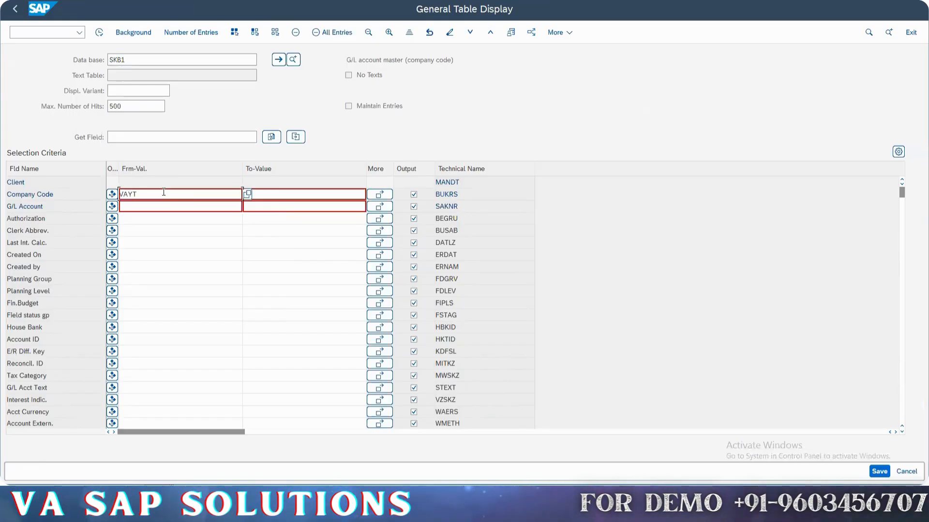
pyautogui.click(101, 32)
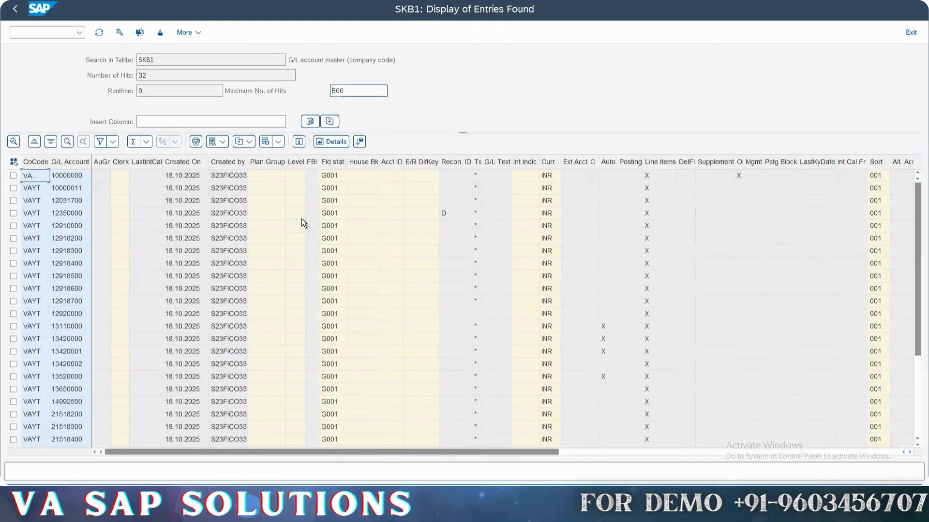
# Step: Review the SKB1 entries' creator, field status group, company code and G/L account columns, plus the number of hits
pyautogui.click(228, 201)
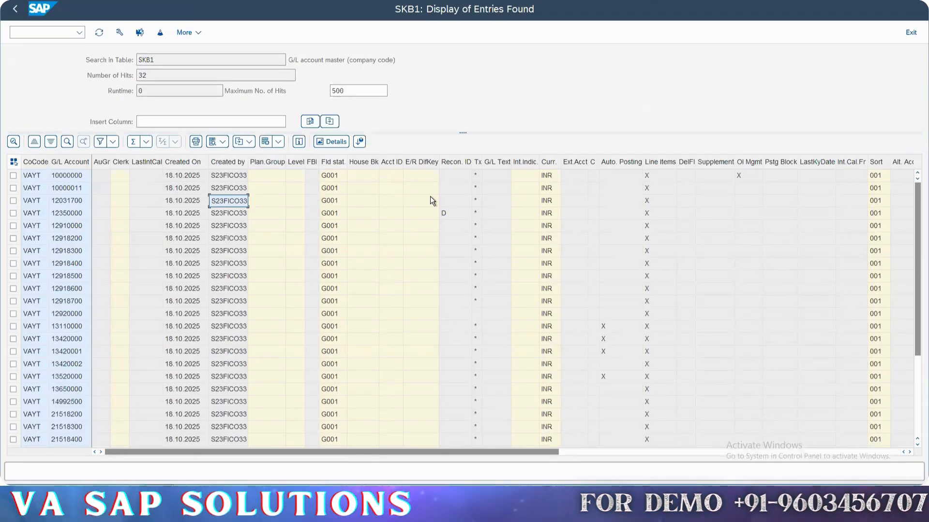
pyautogui.click(334, 174)
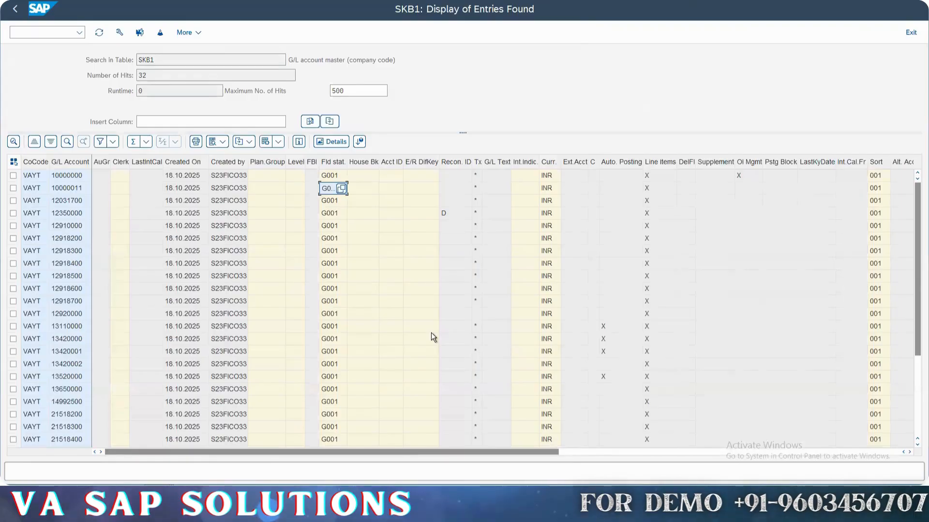
pyautogui.click(37, 162)
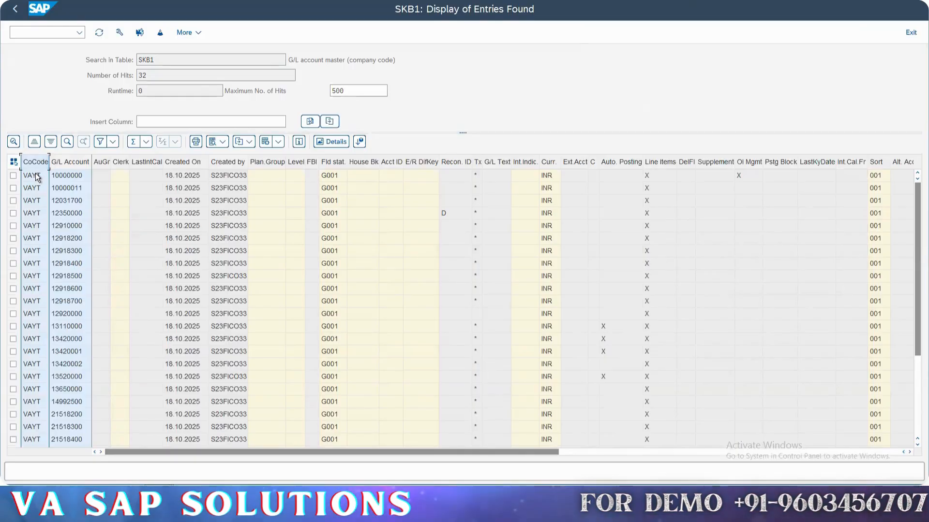
pyautogui.click(37, 188)
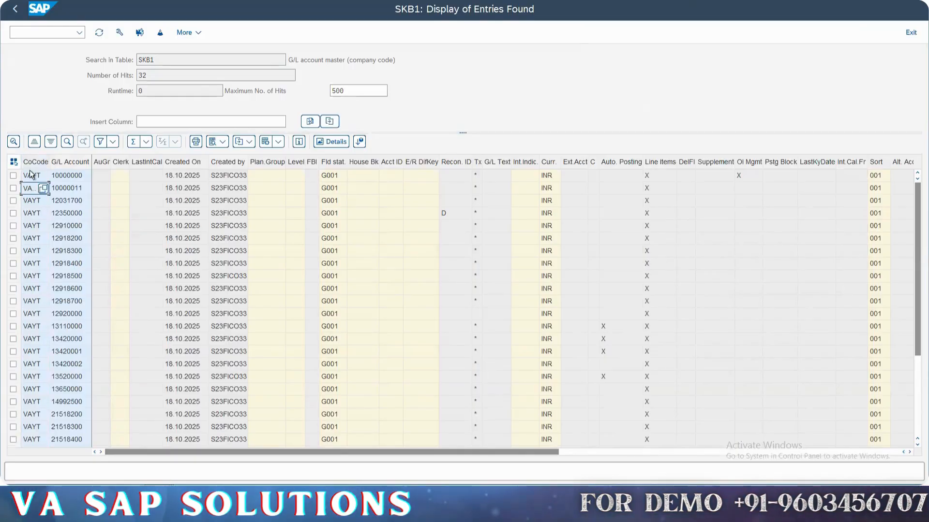
pyautogui.moveTo(83, 175); pyautogui.dragTo(85, 248)
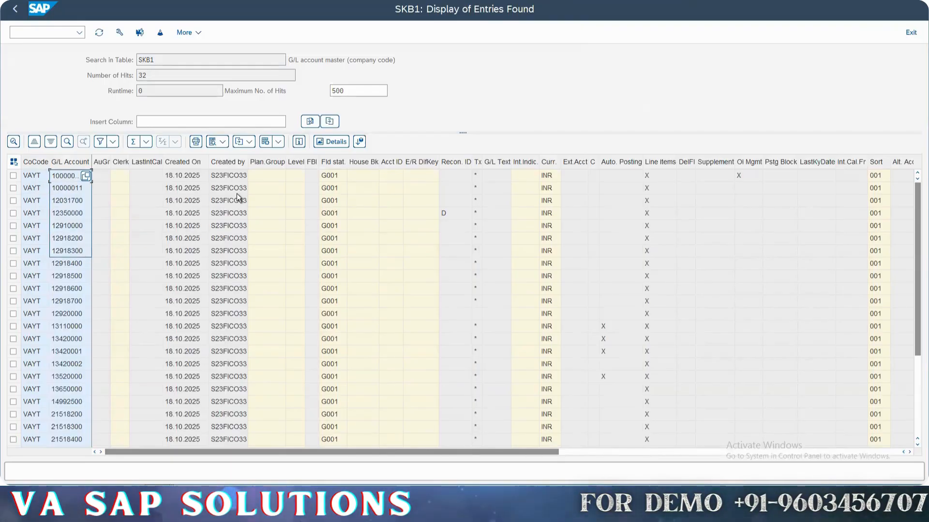
pyautogui.doubleClick(200, 75)
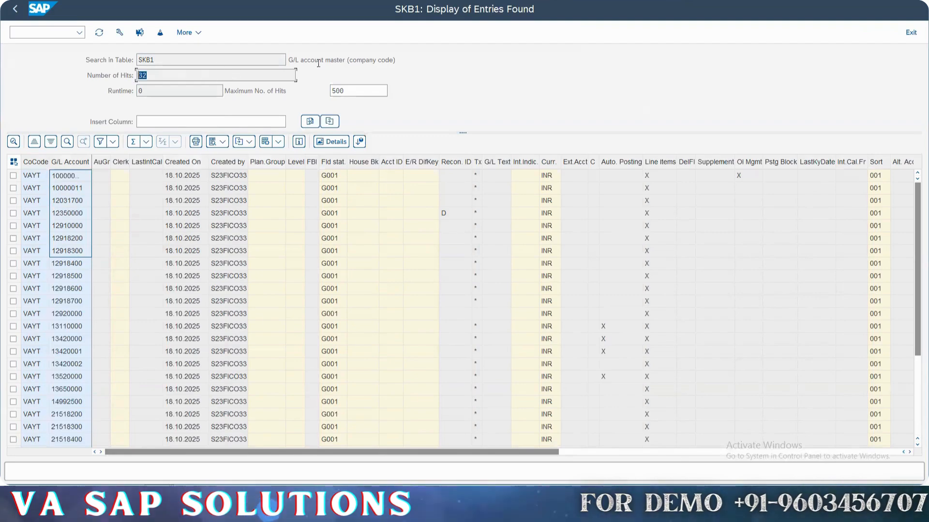
pyautogui.click(454, 57)
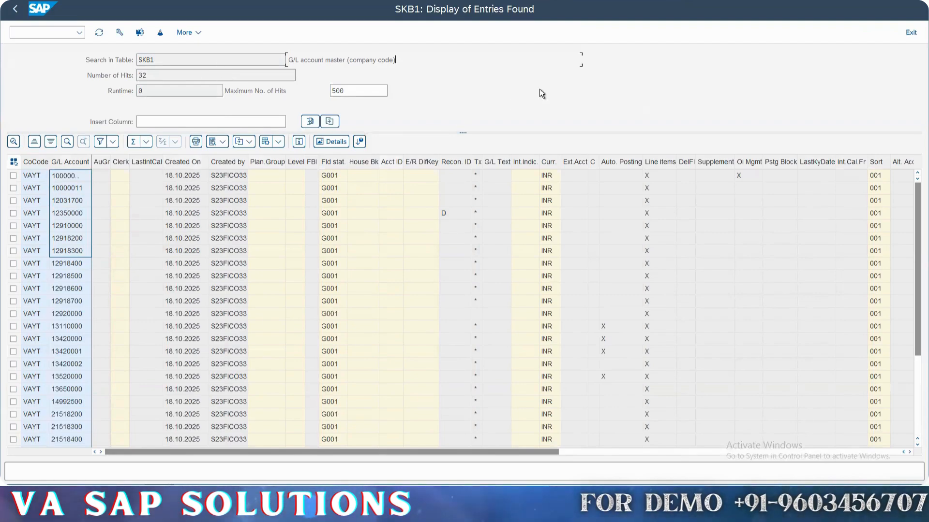
# Step: Export the SKB1 entries as a spreadsheet, save EXPORT_20251018_100733.xlsx in the Downloads folder, and allow access to the file
pyautogui.click(251, 140)
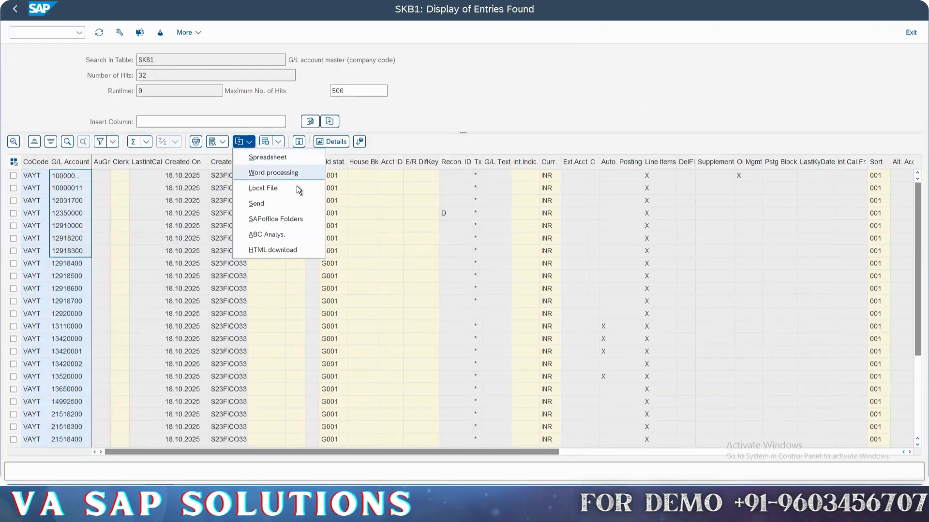
pyautogui.click(296, 158)
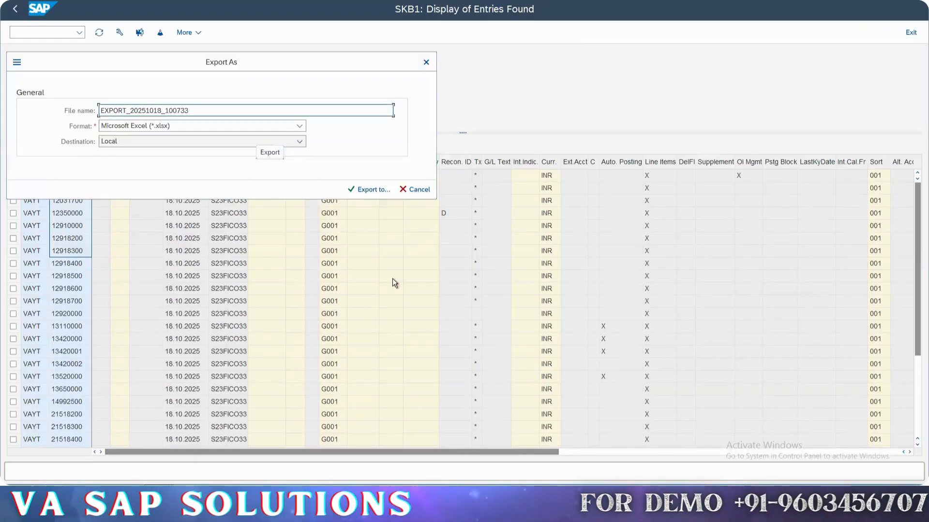
pyautogui.click(369, 189)
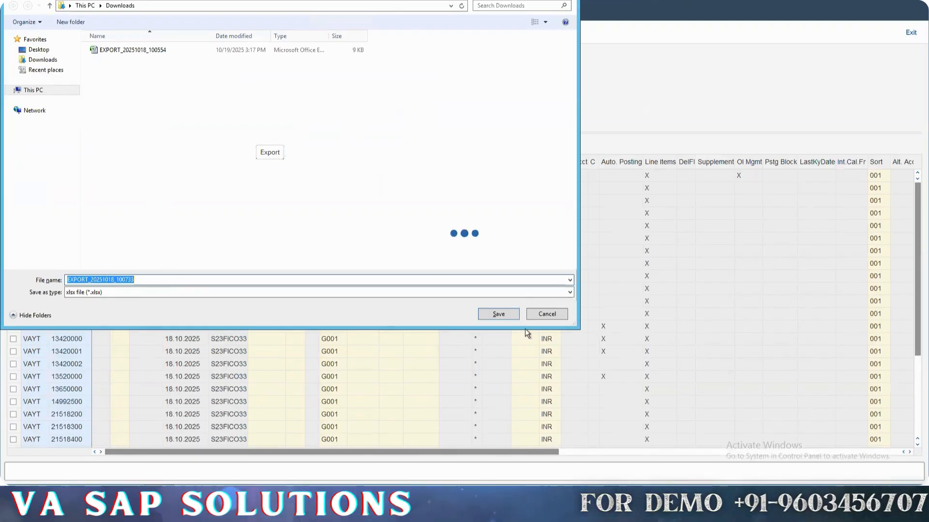
pyautogui.click(495, 313)
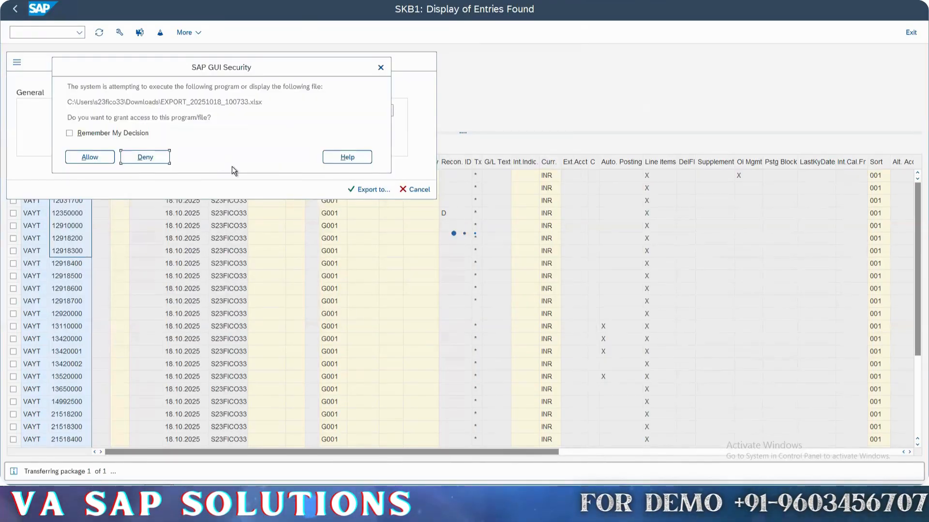
pyautogui.click(74, 159)
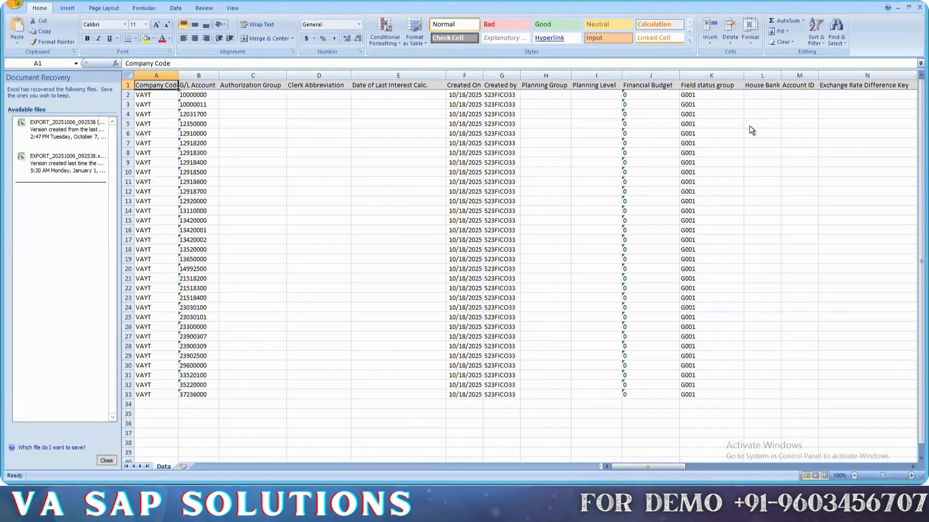
# Step: Close Excel's document recovery pane, keeping the recovered files for later viewing, and return to the SKB1 selection screen in SAP
pyautogui.click(107, 460)
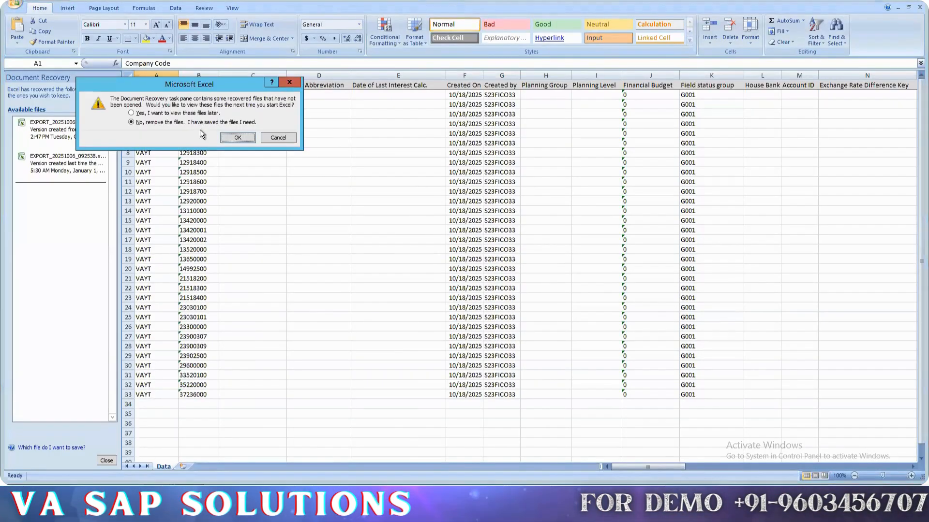
pyautogui.click(175, 115)
pyautogui.click(245, 140)
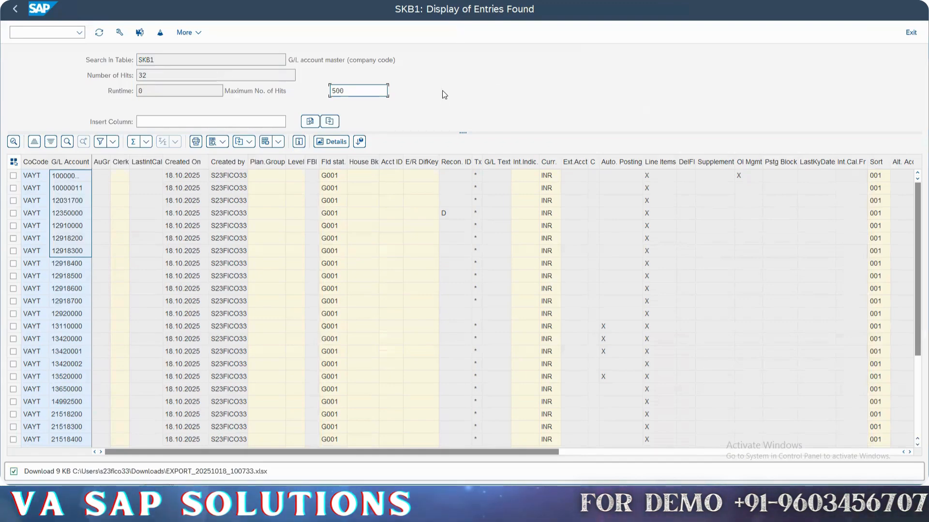
pyautogui.click(15, 7)
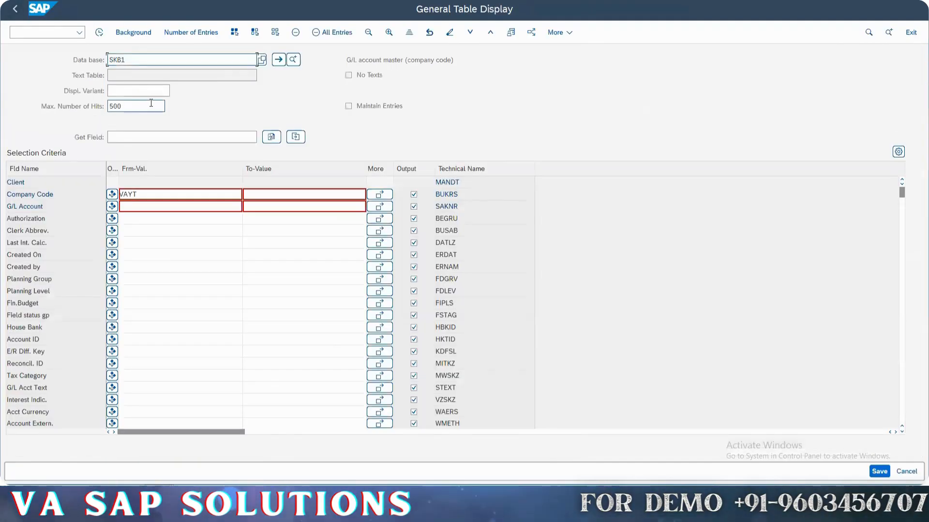